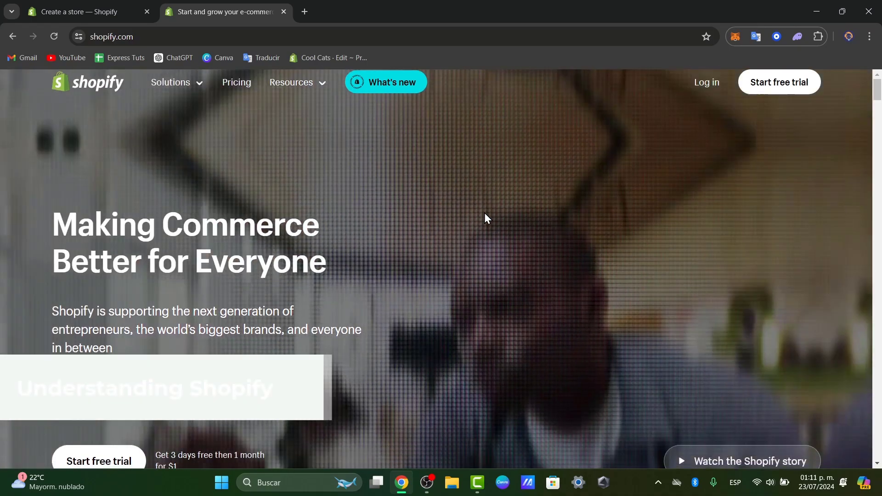
- Look through the Shopify homepage's sections on merchants, commerce solutions and building an online store
scroll(487, 218, down, 5)
scroll(487, 217, down, 5)
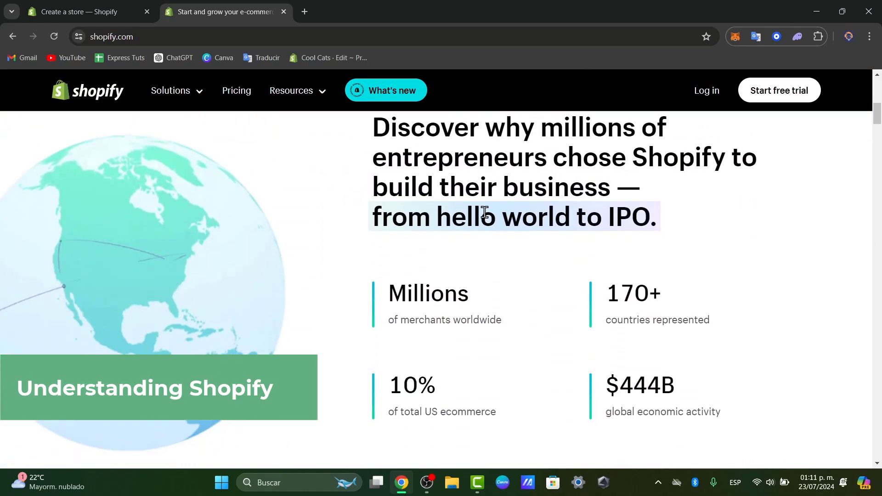
scroll(485, 214, down, 12)
scroll(486, 218, down, 3)
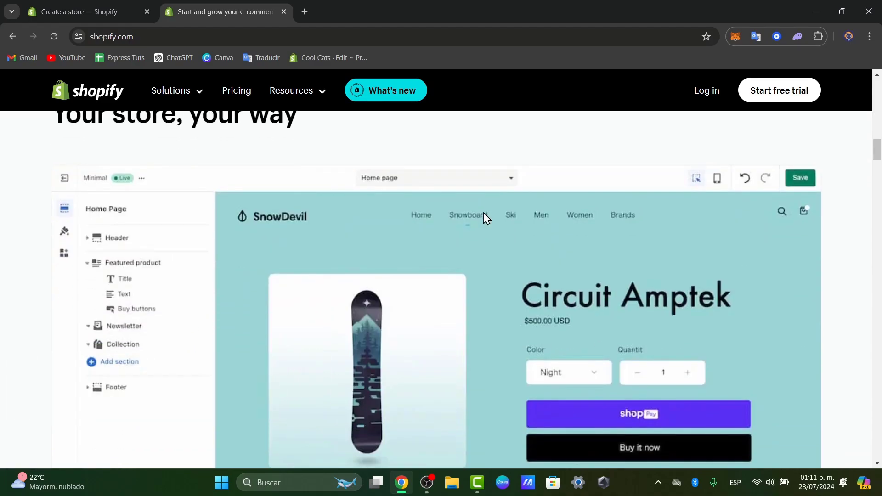
scroll(490, 272, up, 15)
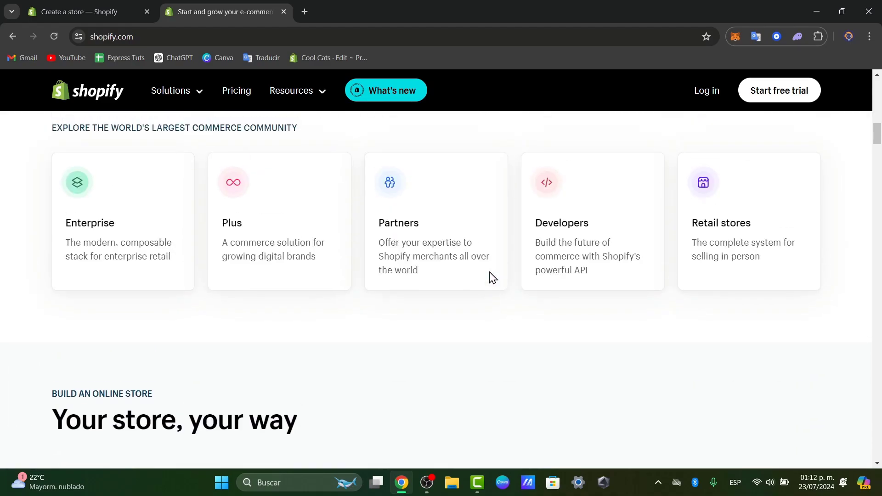
scroll(489, 272, up, 10)
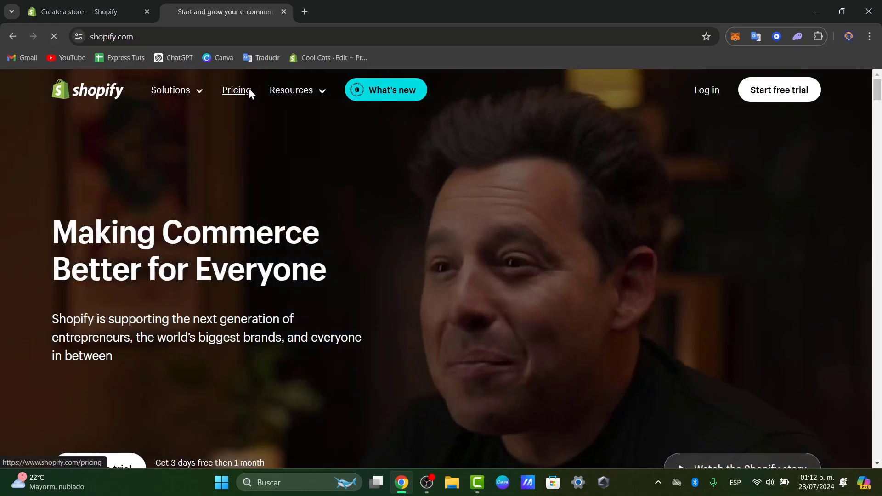
- Open Shopify's pricing page and review the Basic, Shopify, Advanced and Plus plans
click(249, 89)
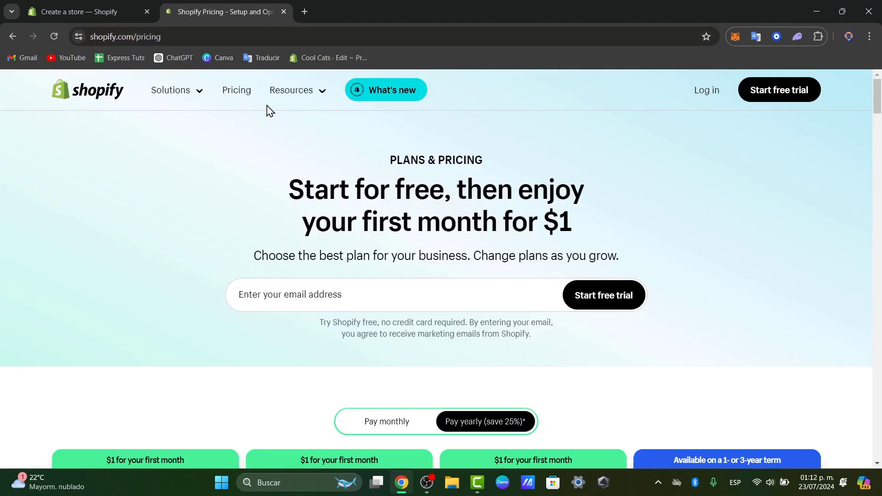
scroll(473, 298, down, 5)
scroll(475, 299, down, 3)
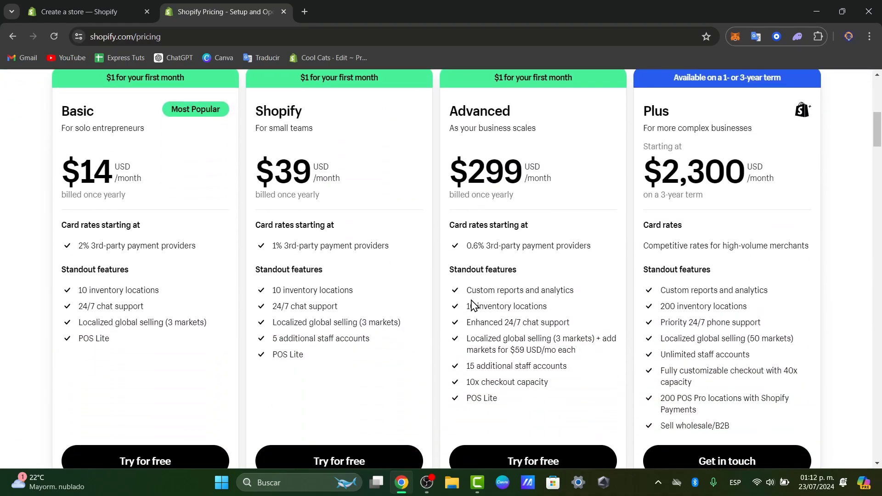
scroll(471, 305, down, 3)
scroll(472, 305, down, 2)
scroll(472, 305, up, 15)
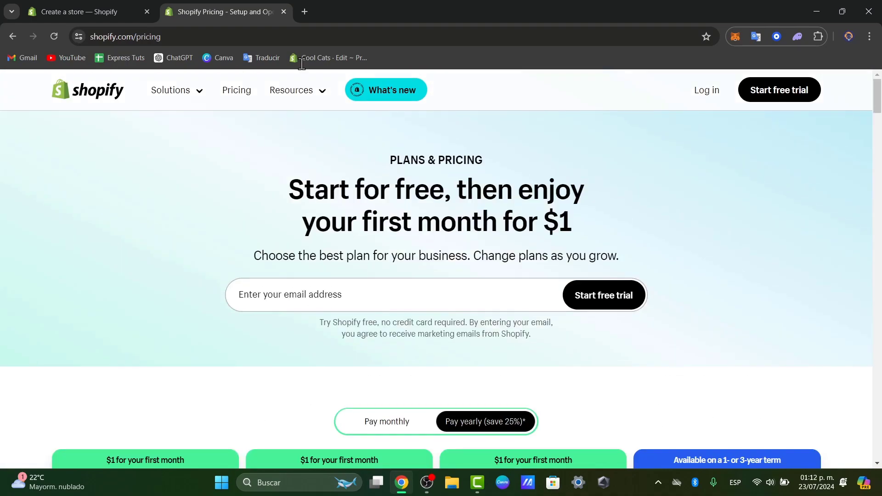
- Switch to the store creation questionnaire and answer the first question with "I'm just starting"
click(108, 8)
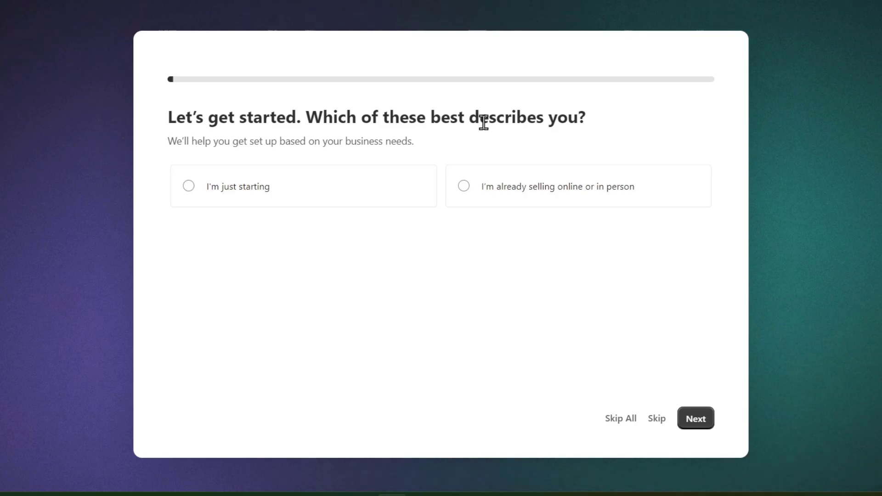
click(350, 187)
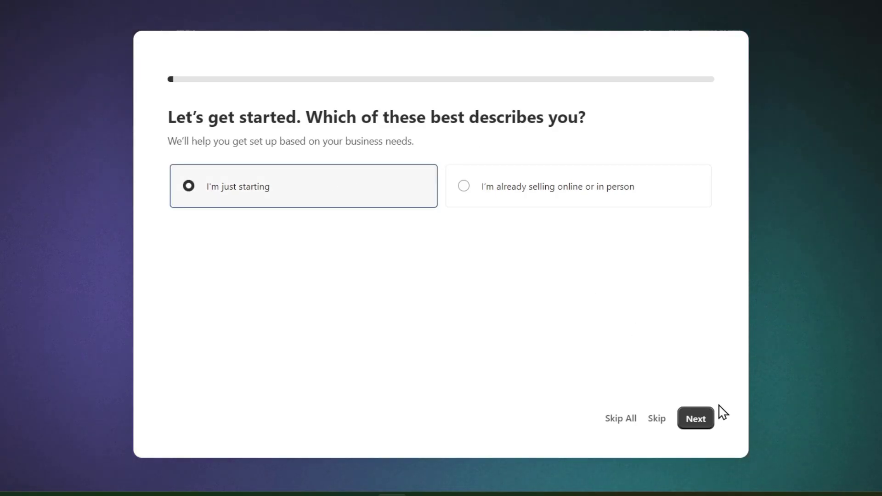
click(699, 417)
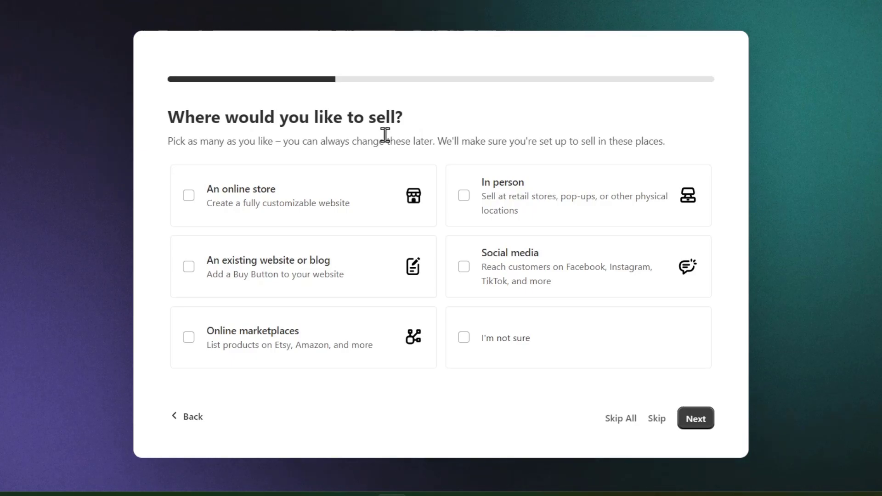
- Choose an online store and social media as the places to sell, and continue
click(321, 184)
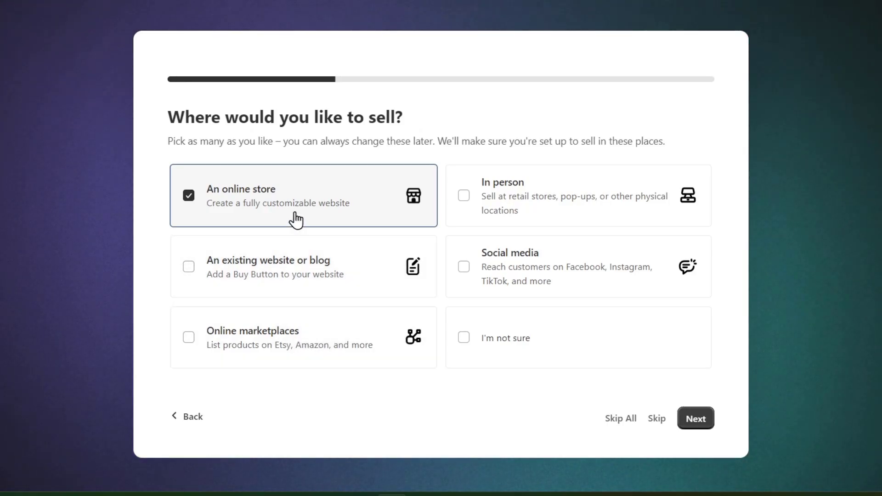
click(568, 275)
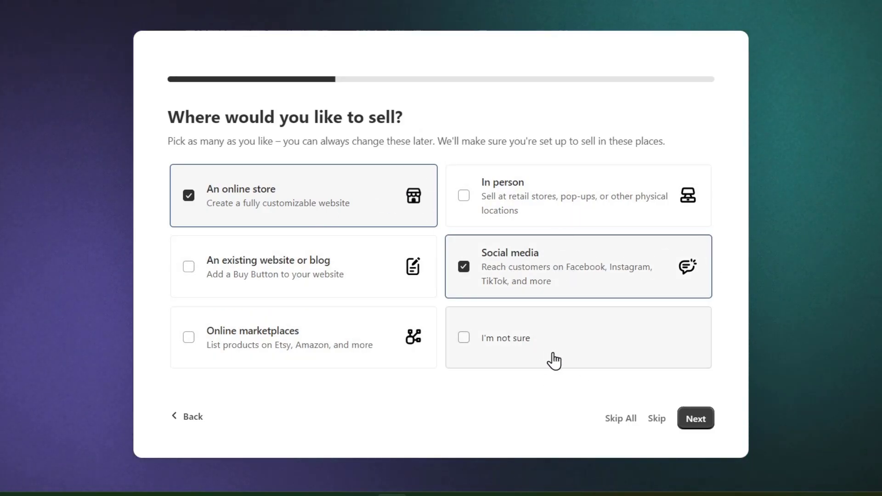
click(684, 420)
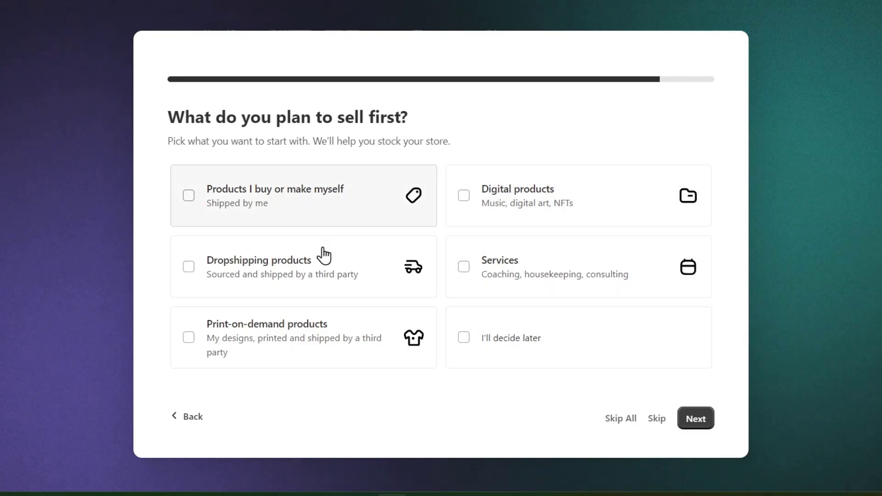
- Choose print-on-demand products as what to sell first and accept Mexico as the business location
click(279, 331)
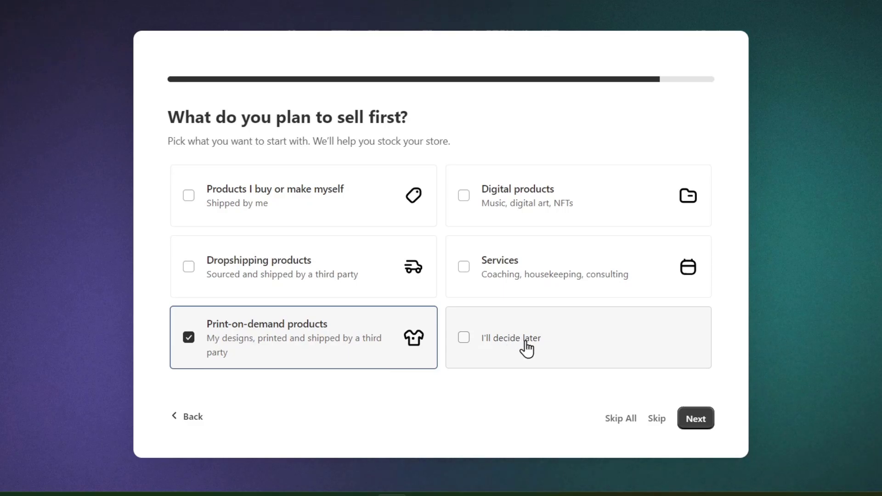
click(693, 412)
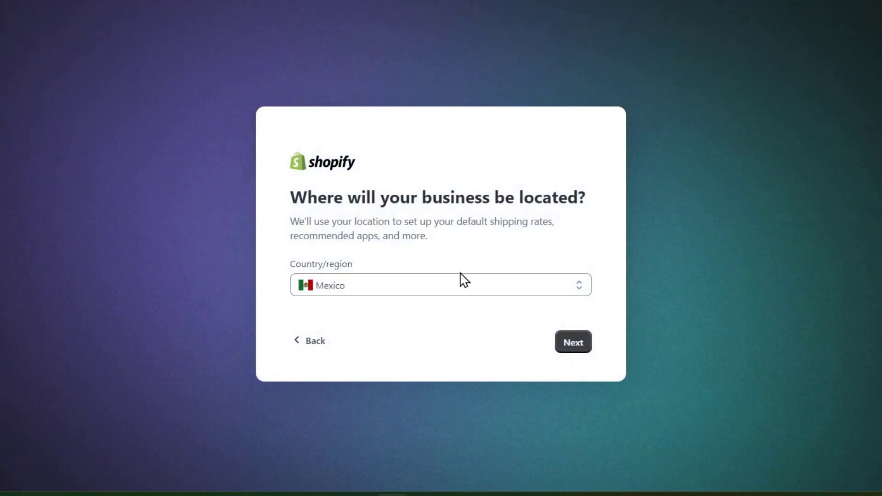
click(581, 350)
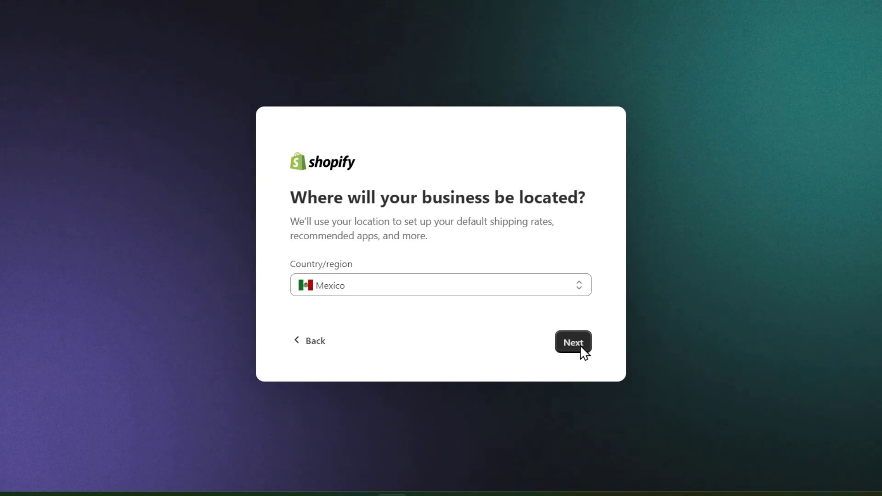
click(581, 348)
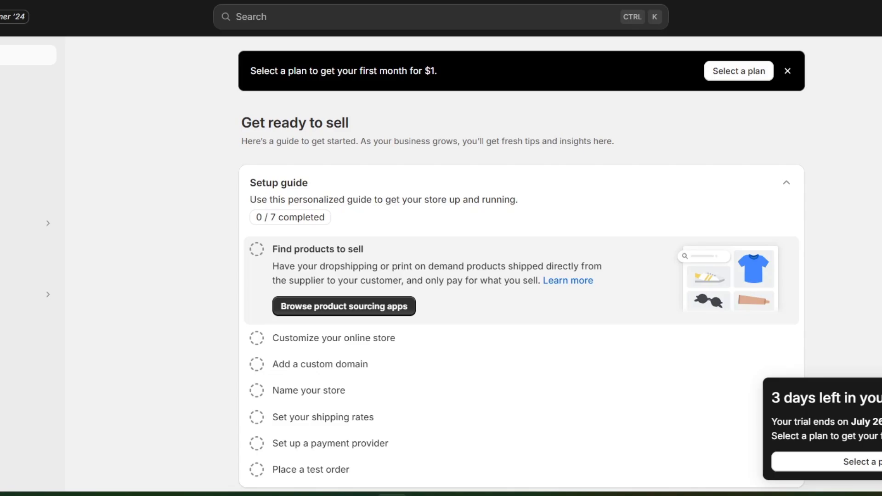
- Search the web for "namelix" in a new browser tab and open the Namelix Business Name Generator site
key(ctrl+t)
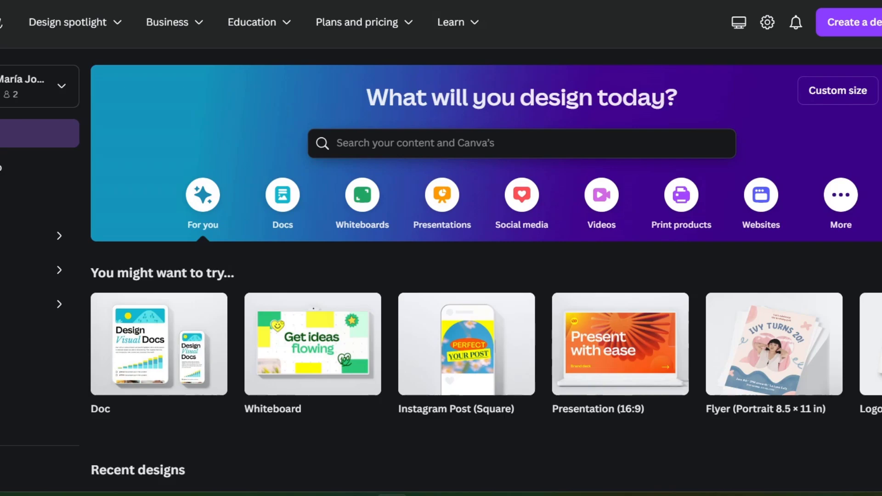
key(ctrl+t)
text(nam)
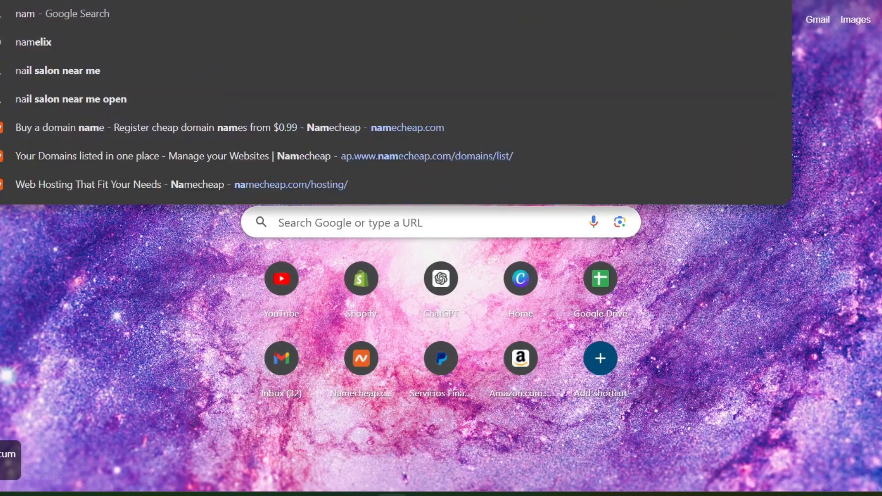
text(elix)
key(Return)
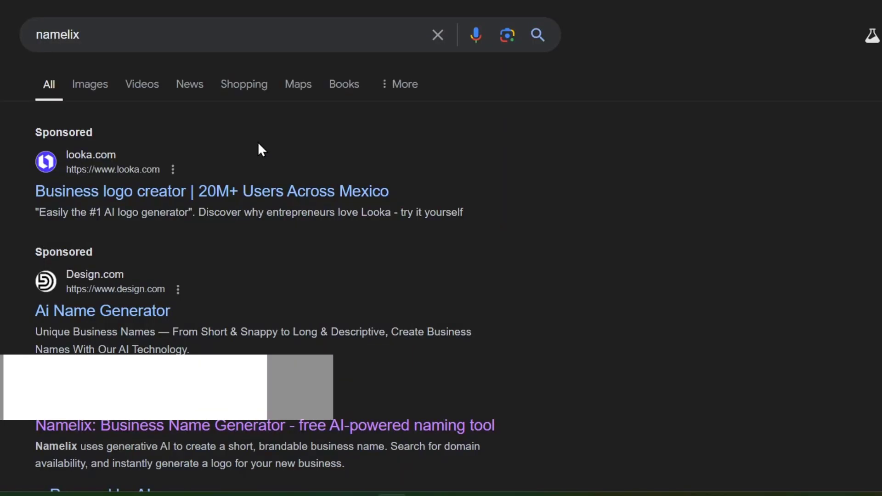
click(252, 428)
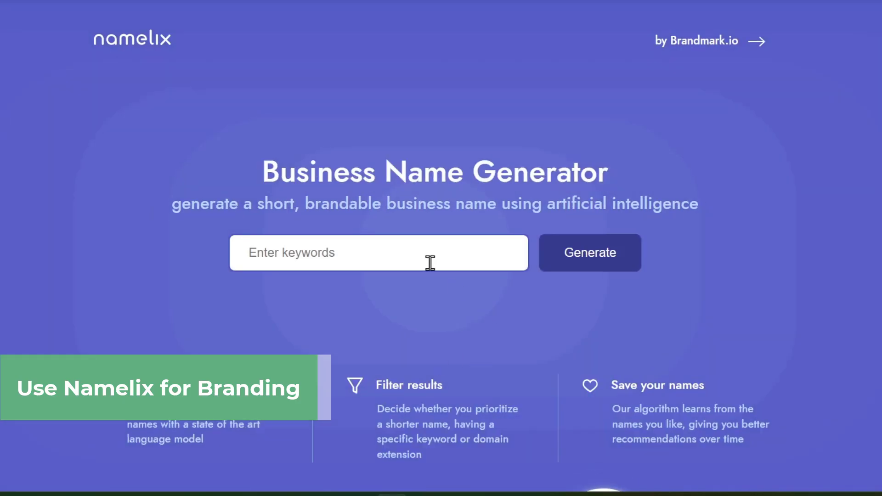
- Start generating business names from the keywords "geometric, shapes, elements"
click(428, 260)
click(529, 369)
click(370, 248)
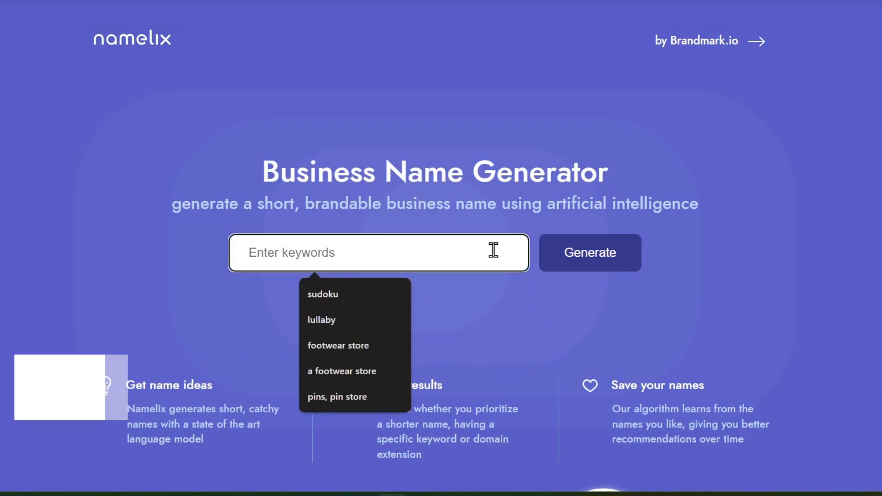
text(geometric, s)
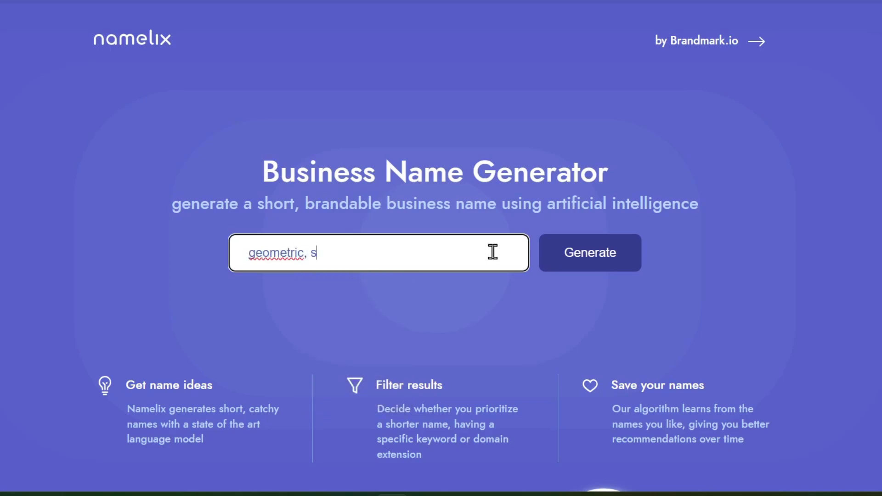
text(hapes, elements)
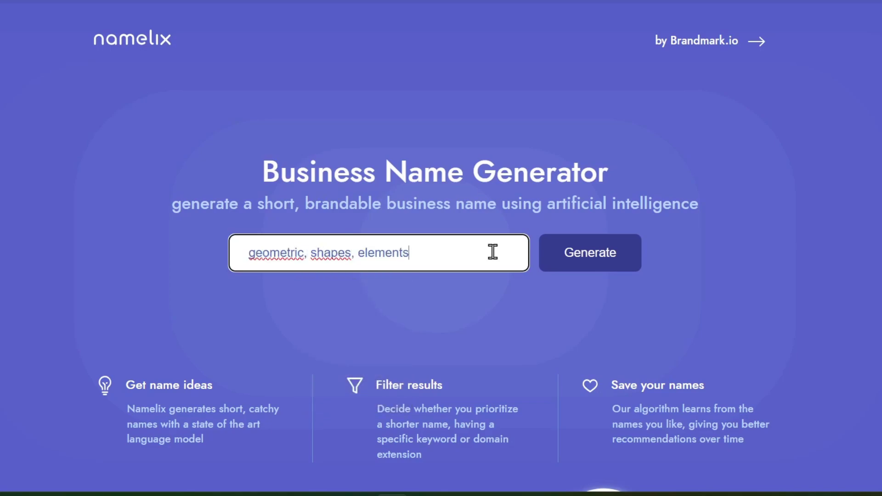
click(546, 251)
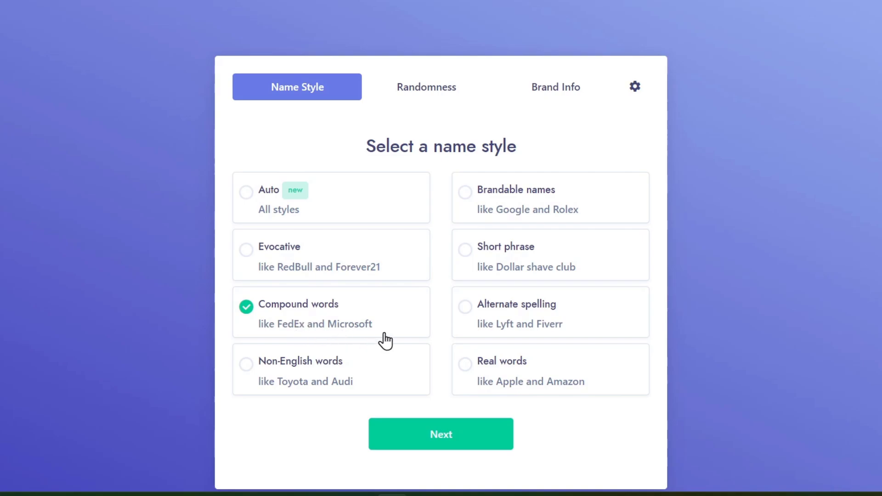
- Select the Brandable names style and accept High generation randomness
click(561, 269)
click(554, 215)
click(465, 447)
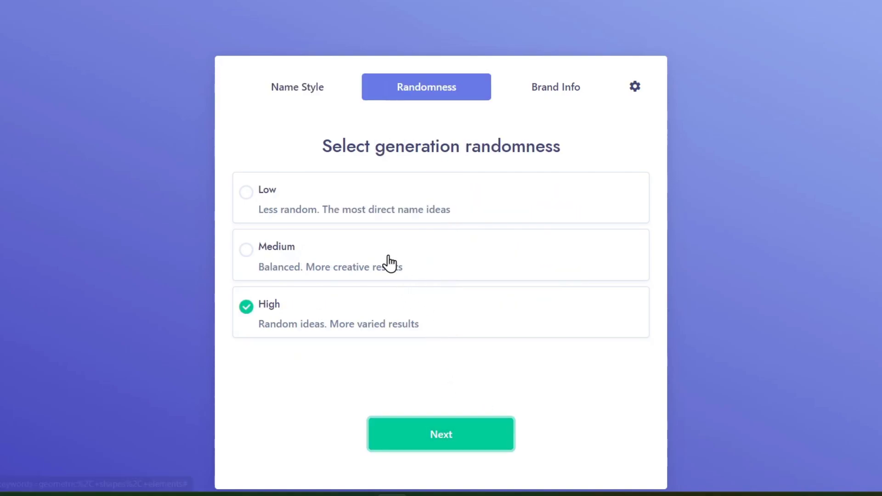
click(495, 440)
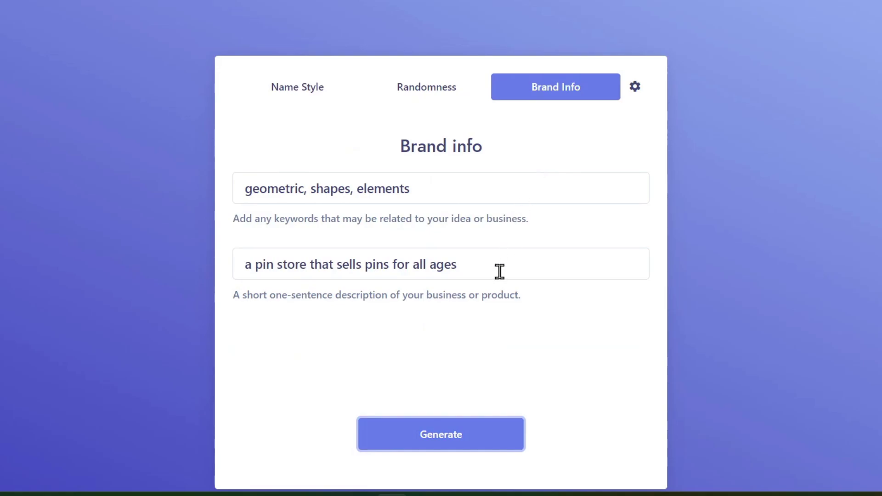
- Replace the business description with "a clothing store that designs symbols, geometric and minimalistic" wording and generate the names
click(478, 272)
triple_click(466, 255)
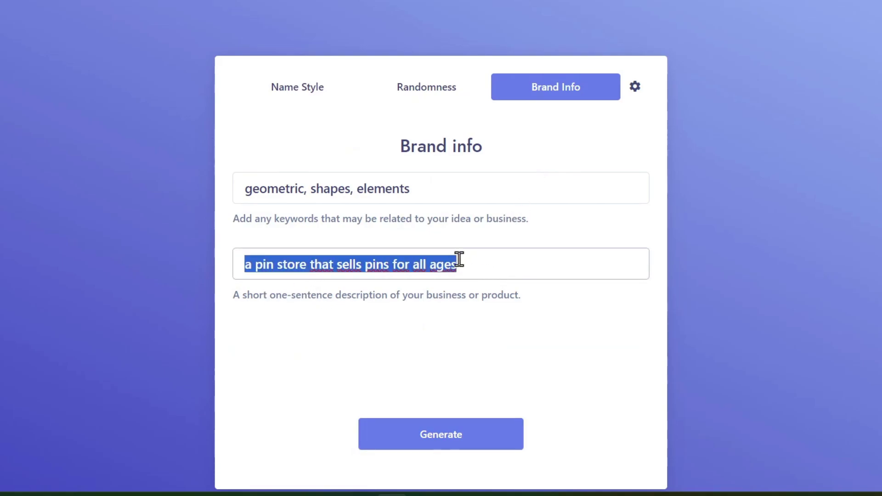
text(a clto)
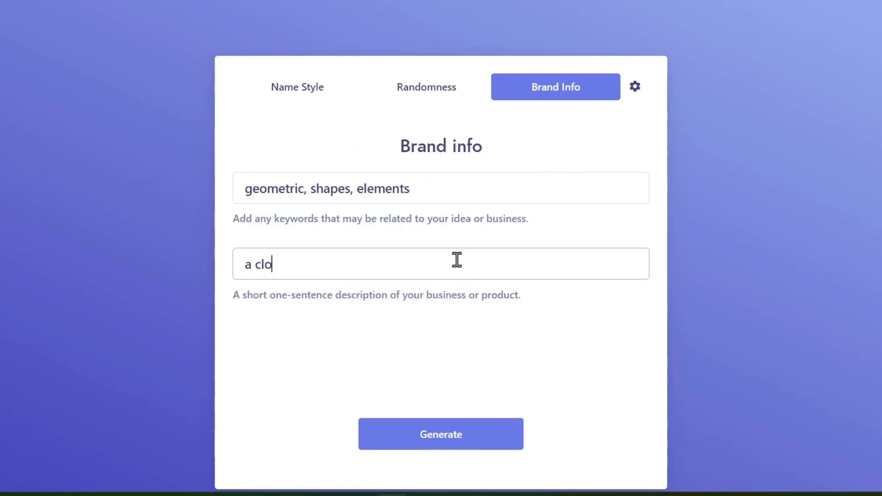
text(hing store that sells symb)
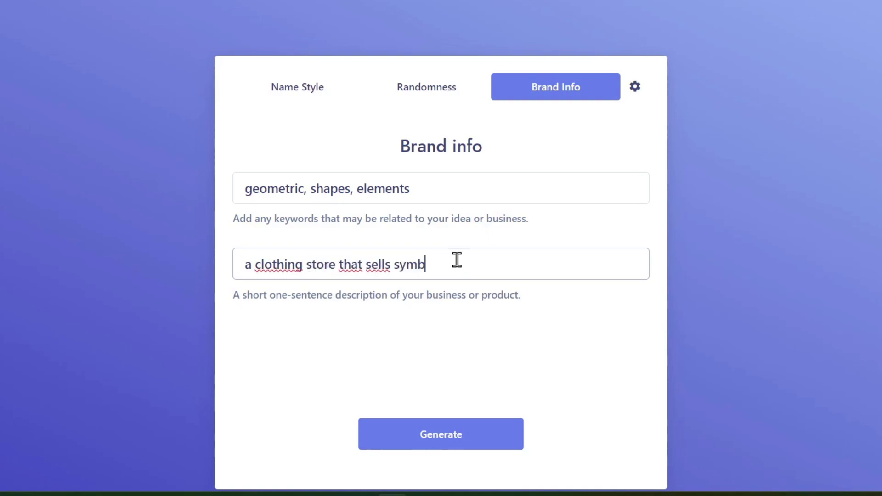
text(, geometric and minimalistic)
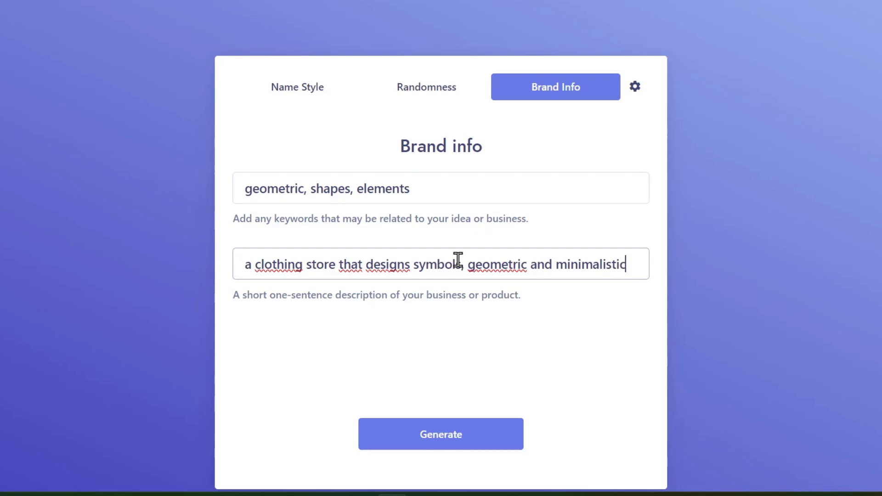
click(480, 434)
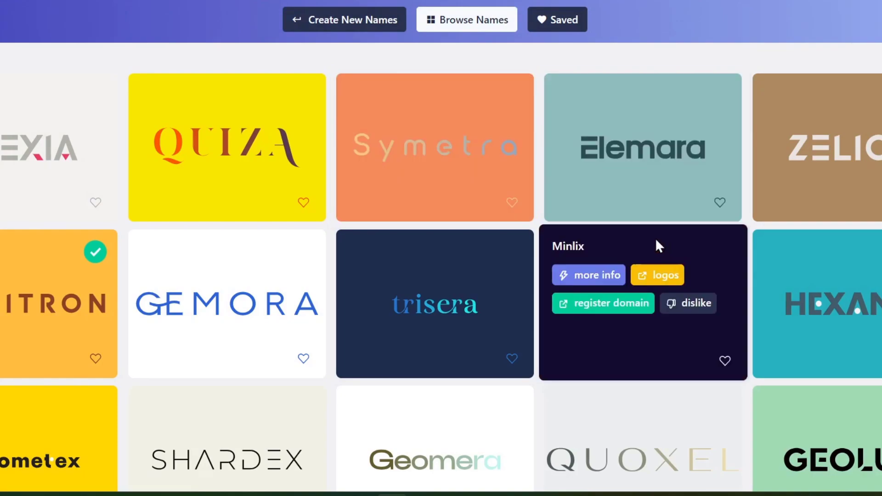
- Browse the generated business name and logo ideas
scroll(678, 263, down, 2)
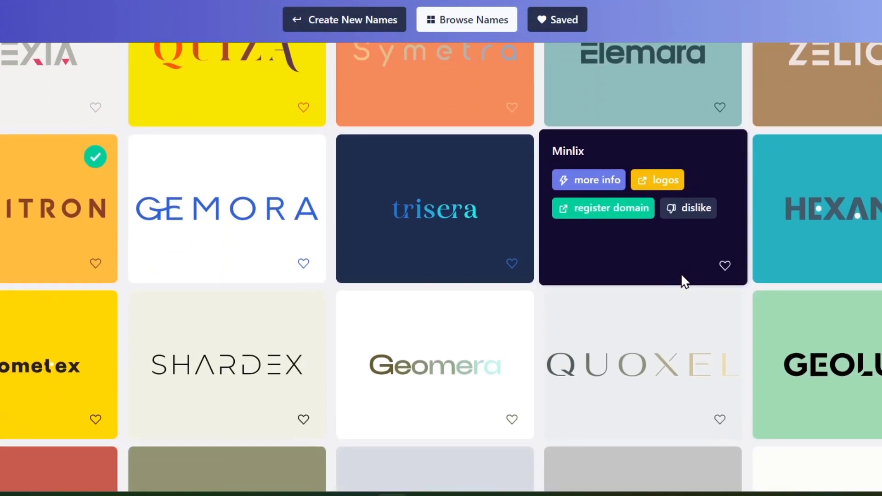
scroll(680, 273, down, 2)
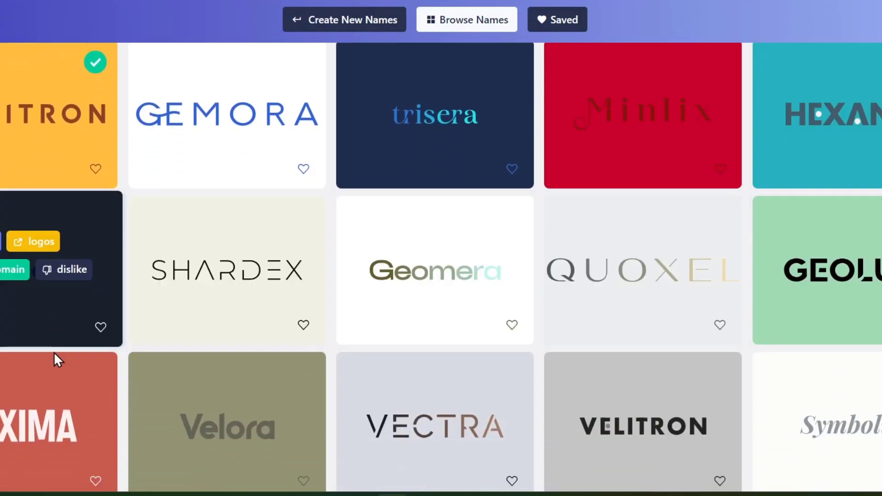
scroll(64, 367, down, 2)
scroll(672, 279, down, 2)
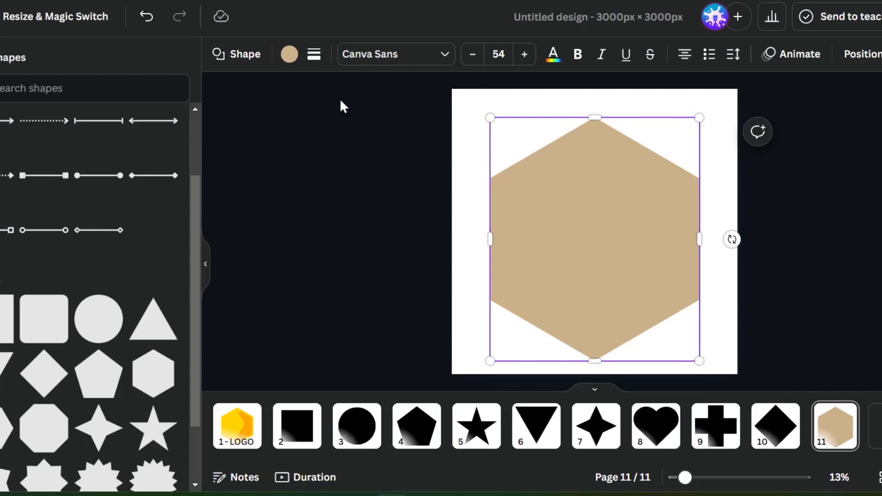
- Recolour the hexagon on page 11 to black and deselect it
click(290, 55)
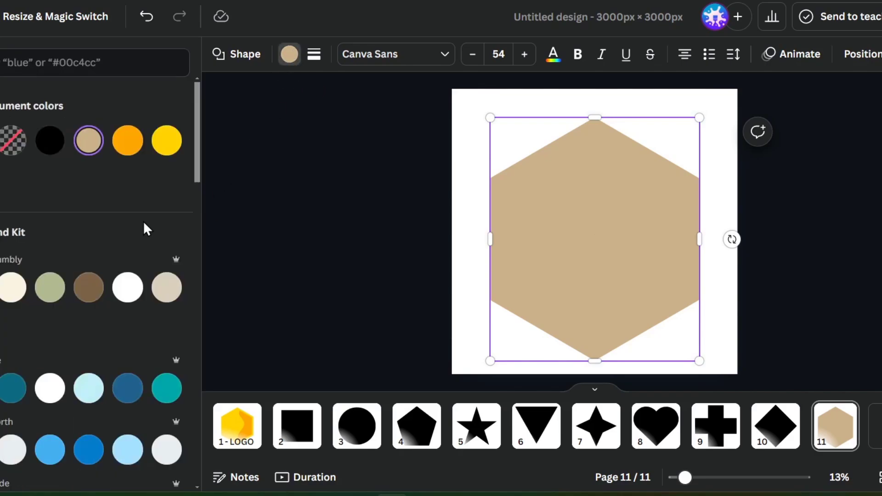
click(49, 141)
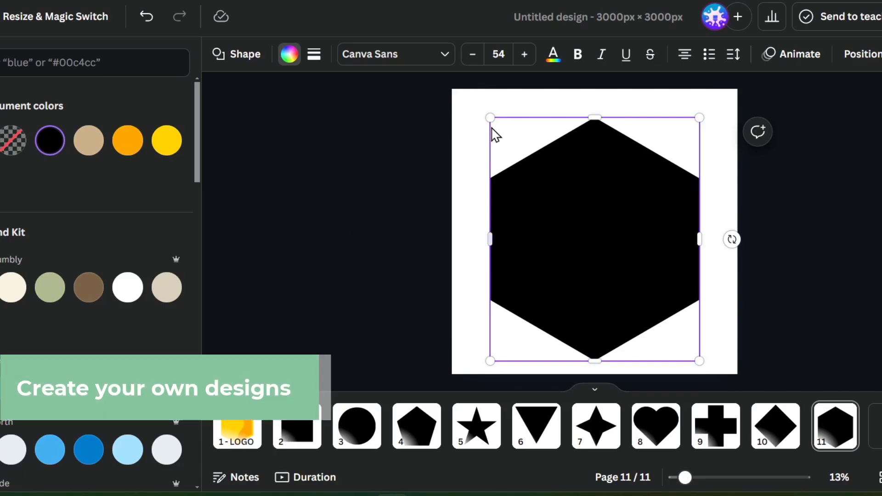
key(Escape)
click(812, 275)
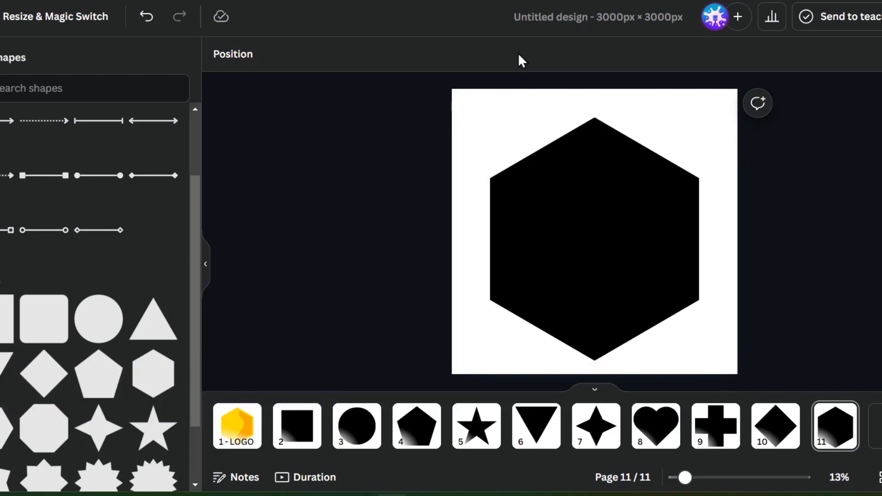
- View the LOGO page of the design, then switch to Namelix and check the details of the name Hexana
click(235, 422)
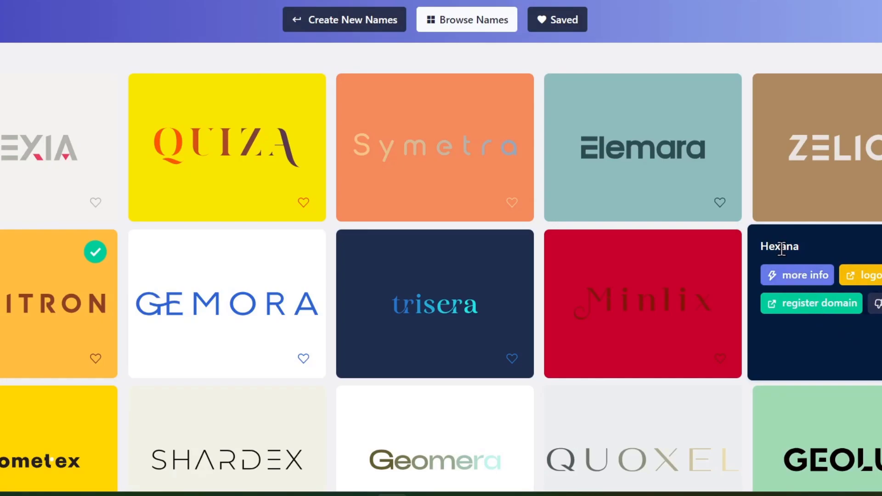
click(823, 284)
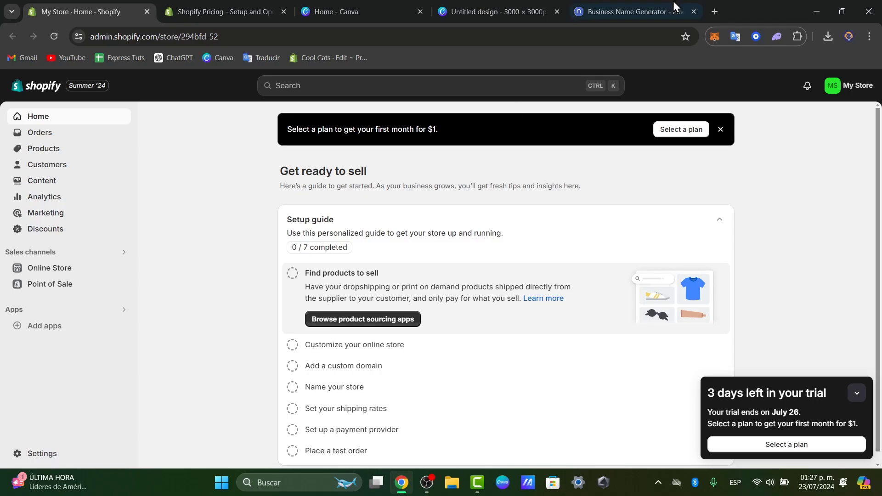
- Open the Printify website in a new browser tab
click(715, 11)
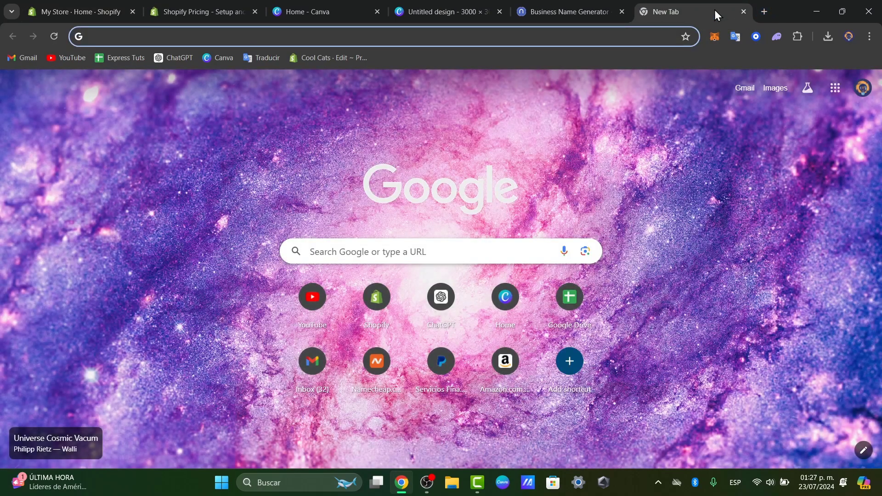
text(print)
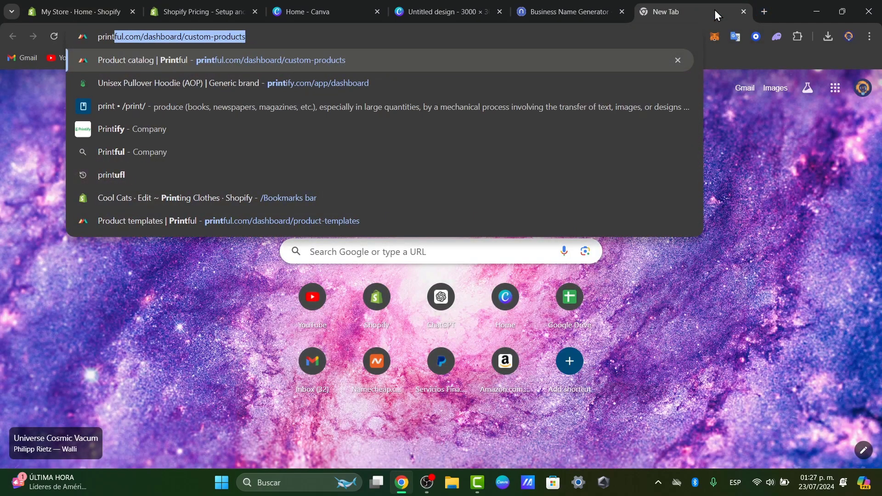
text(in)
key(Return)
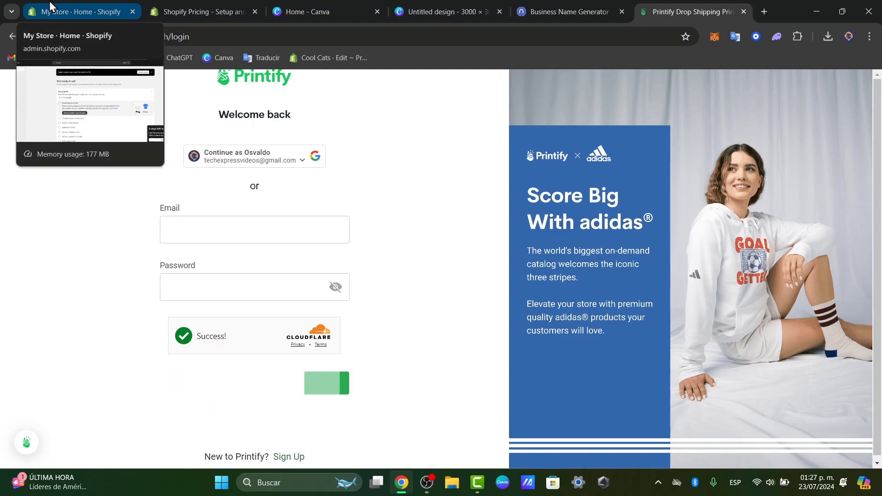
- Switch to the Shopify admin, browse the product sourcing apps from the setup guide and choose Printify: Print on Demand
click(49, 1)
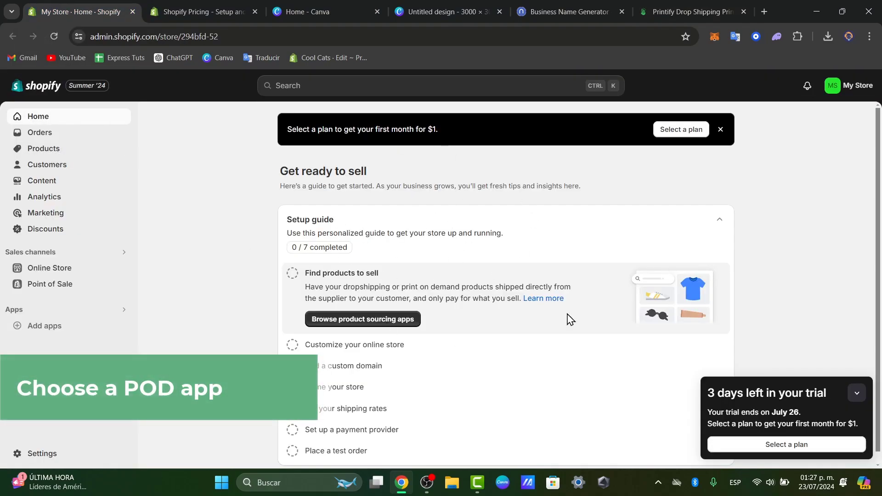
scroll(741, 238, down, 1)
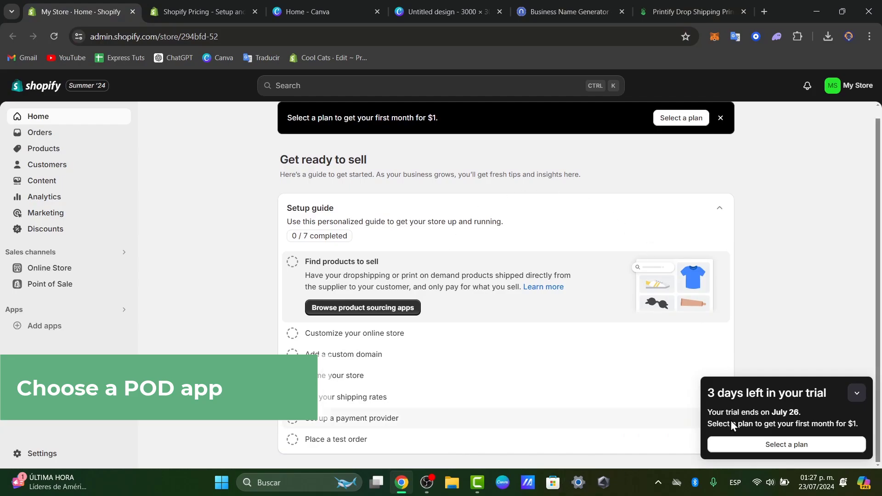
click(856, 395)
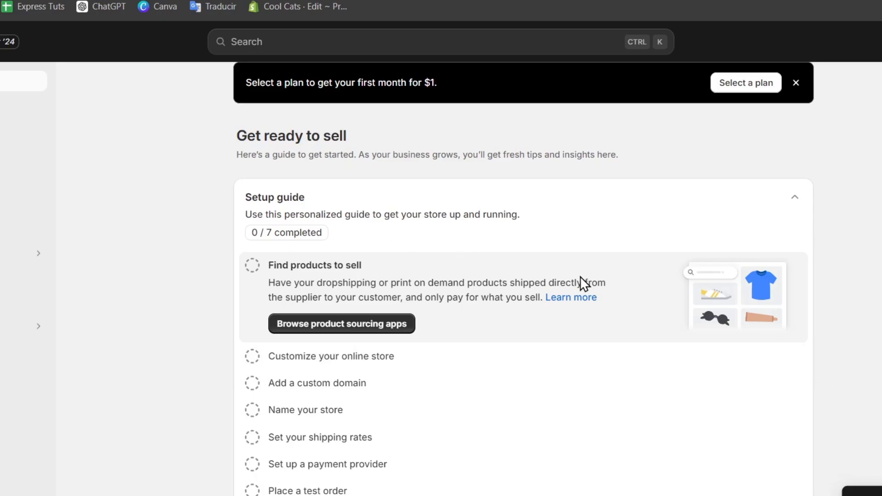
click(388, 327)
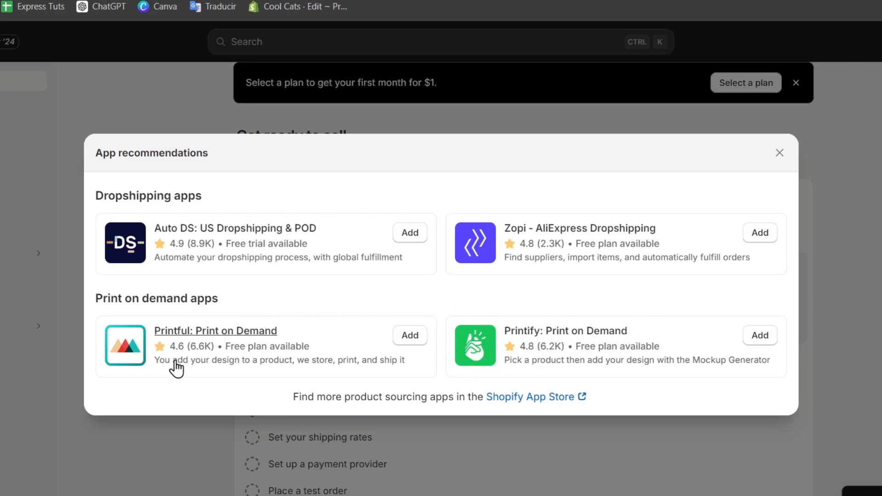
click(758, 336)
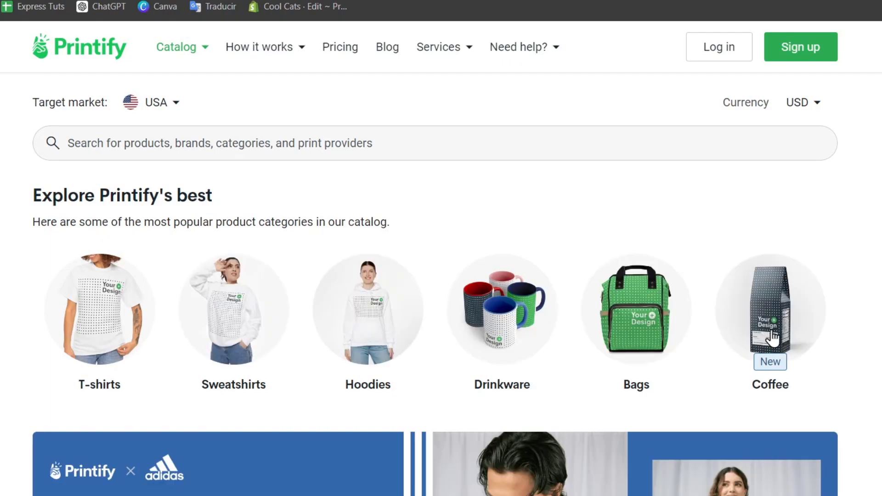
- Try to log in to Printify with the Google account, then with the account's e-mail
click(742, 57)
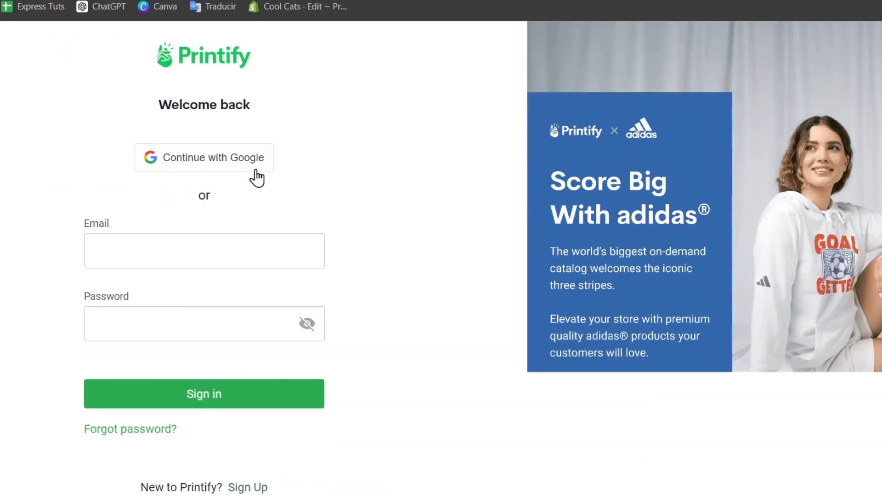
click(255, 171)
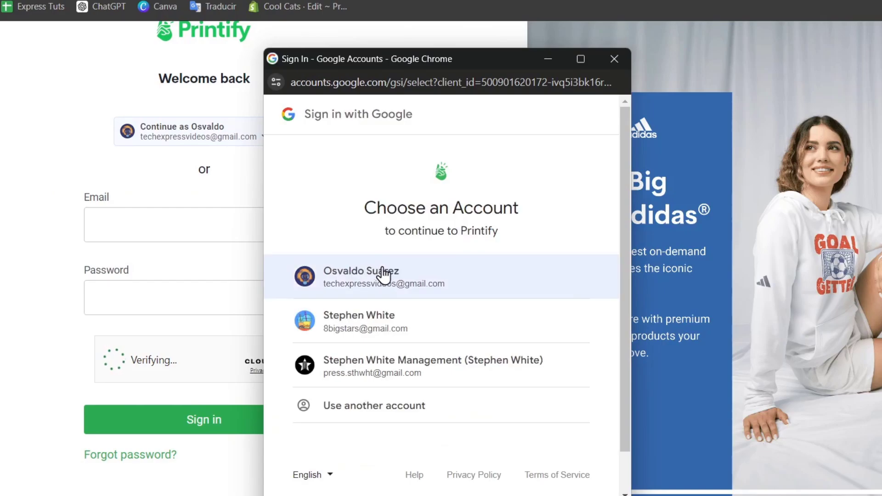
click(382, 271)
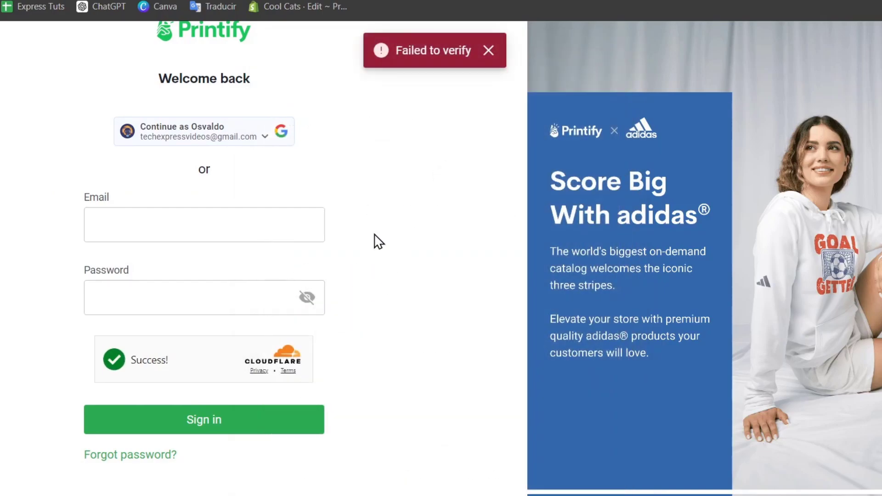
click(224, 214)
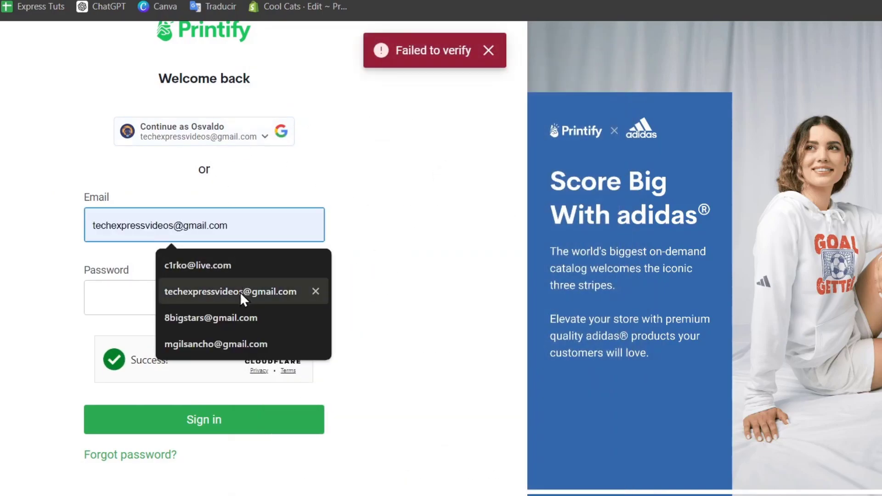
- Switch to the Printify sign-up form and continue with the Google account
click(157, 191)
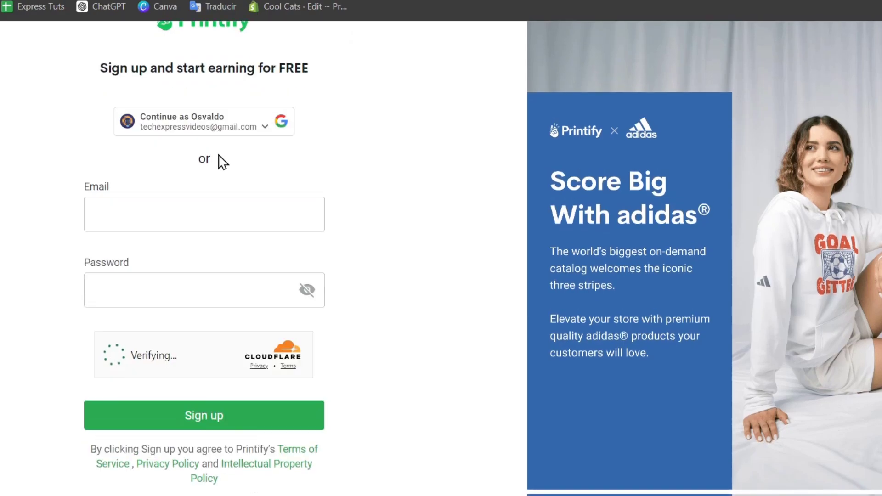
click(225, 134)
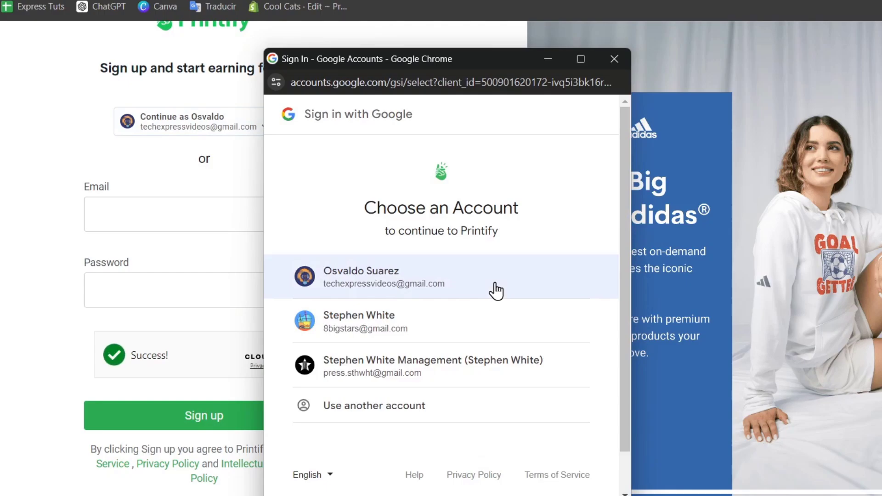
click(496, 290)
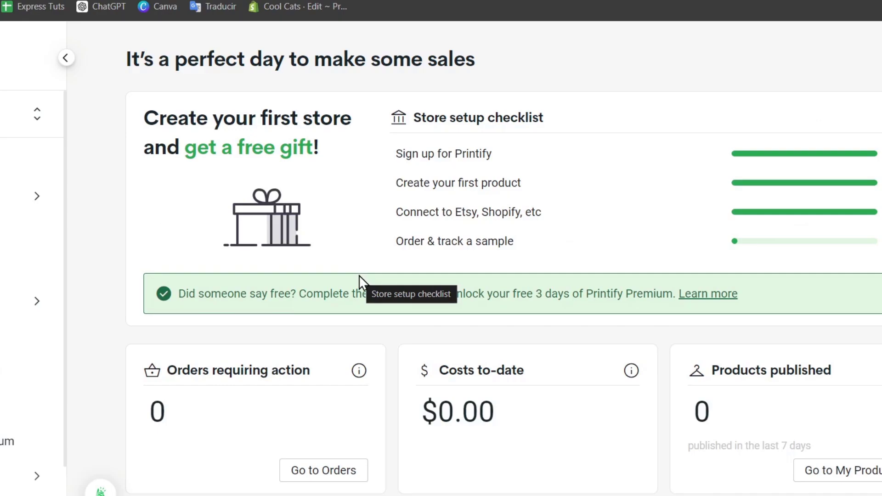
- Start adding a new store in Printify with Shopify as its sales channel, up to the store URL entry
click(36, 116)
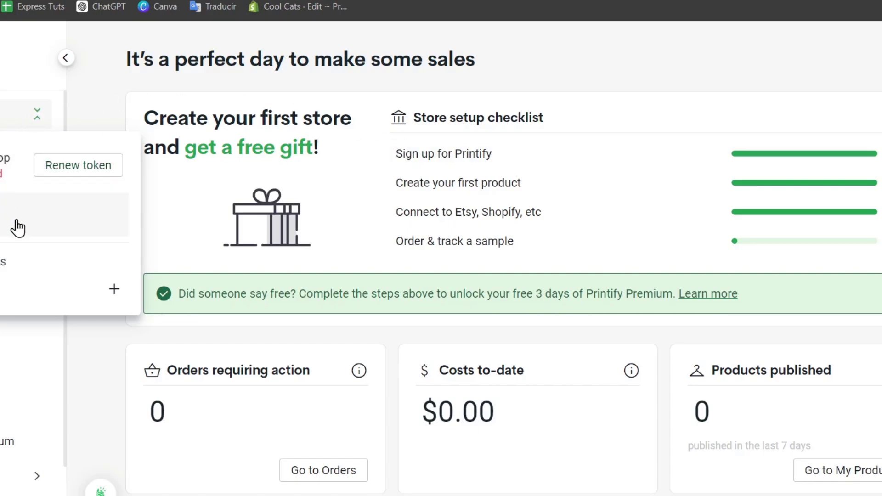
click(3, 291)
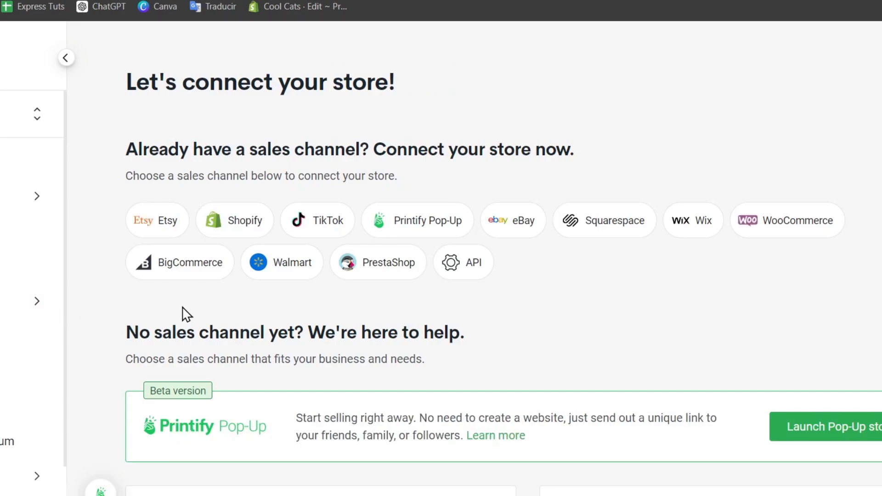
click(253, 225)
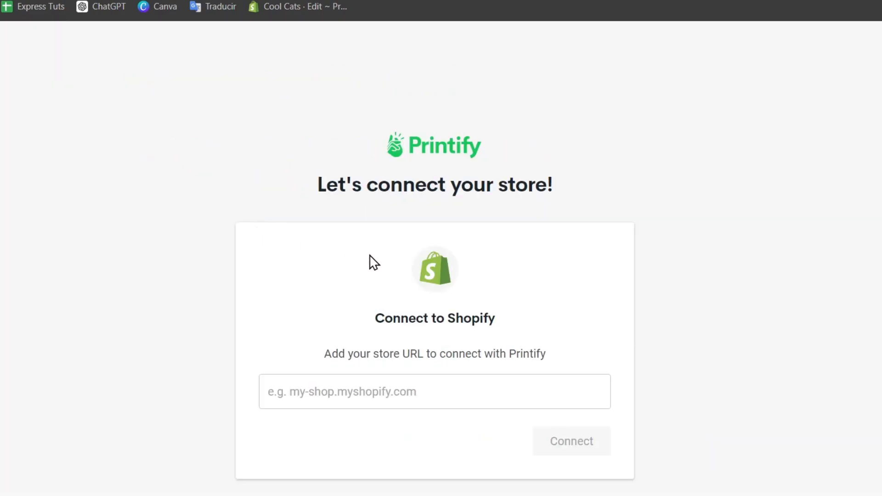
click(418, 389)
drag(359, 353, 561, 359)
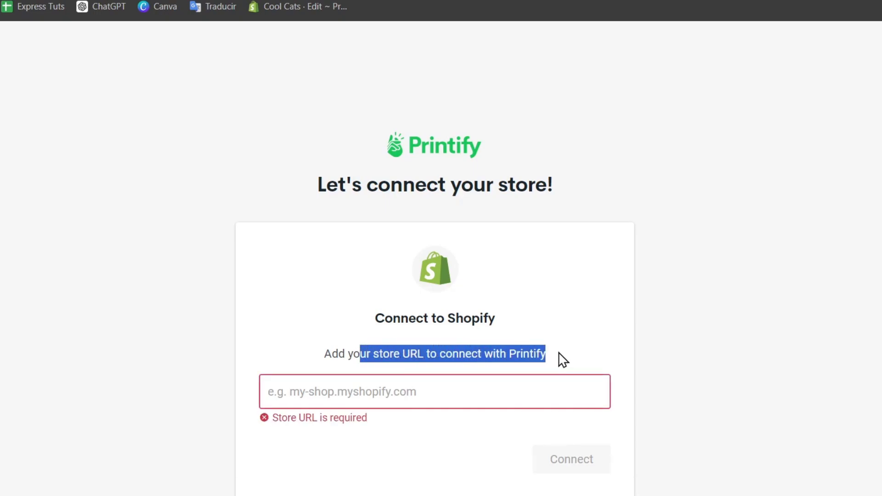
click(477, 398)
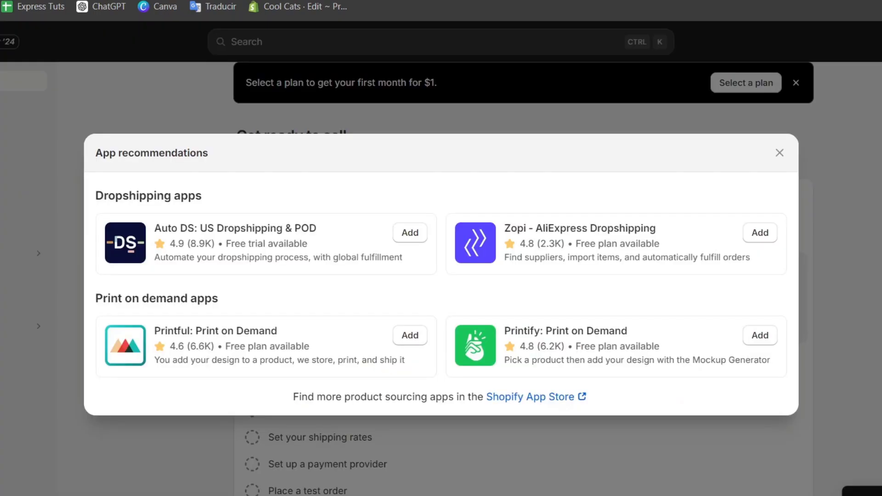
- Return to the Shopify admin, dismiss the app recommendations and open the primary domain's details in the store's domain settings
click(780, 154)
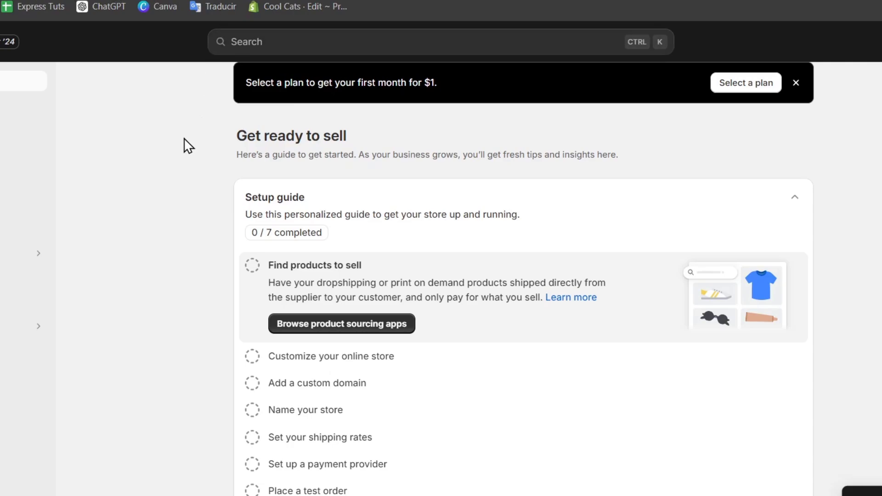
click(3, 494)
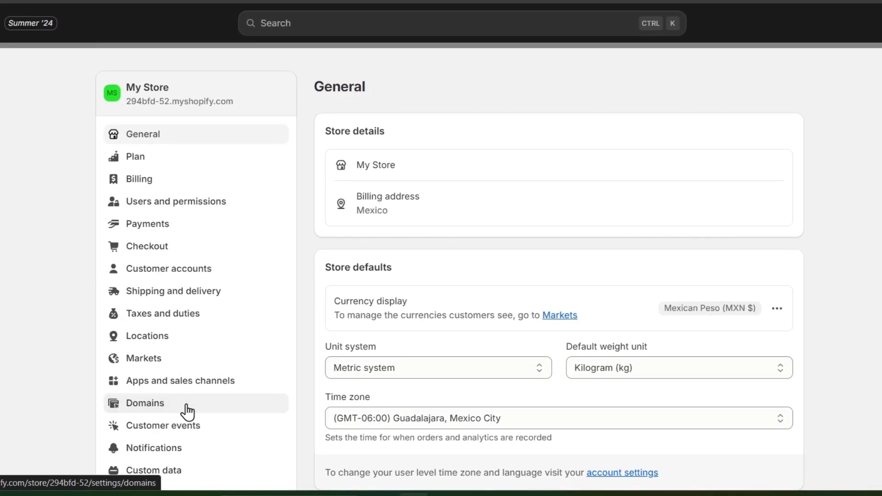
click(188, 412)
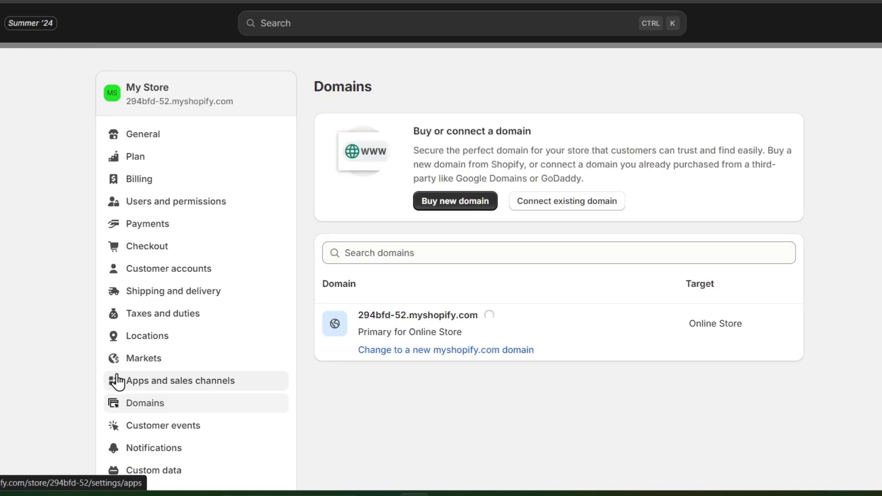
drag(480, 317, 361, 330)
click(361, 330)
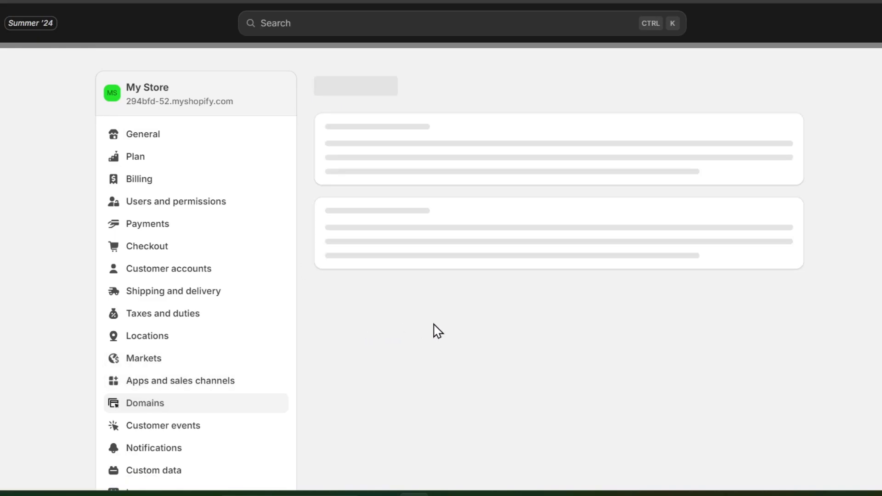
- Copy the store's full domain, 294bfd-52.myshopify.com
double_click(469, 87)
click(468, 87)
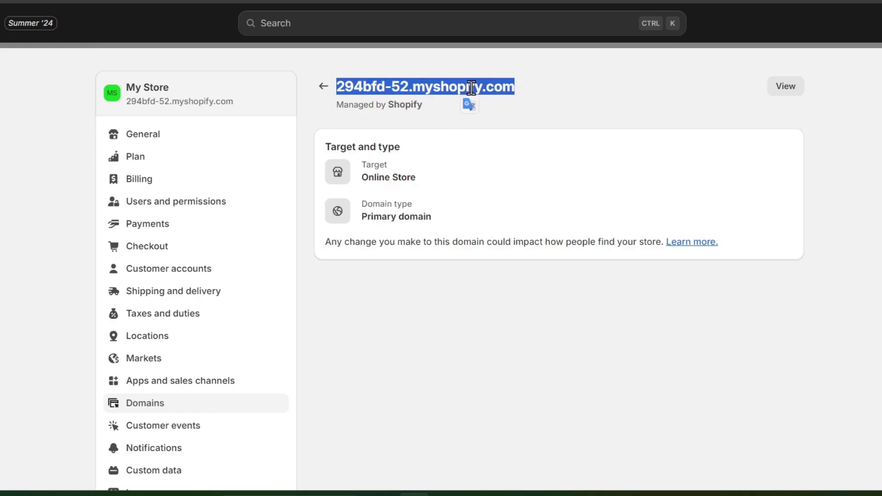
click(487, 89)
drag(515, 86, 337, 91)
key(ctrl+c)
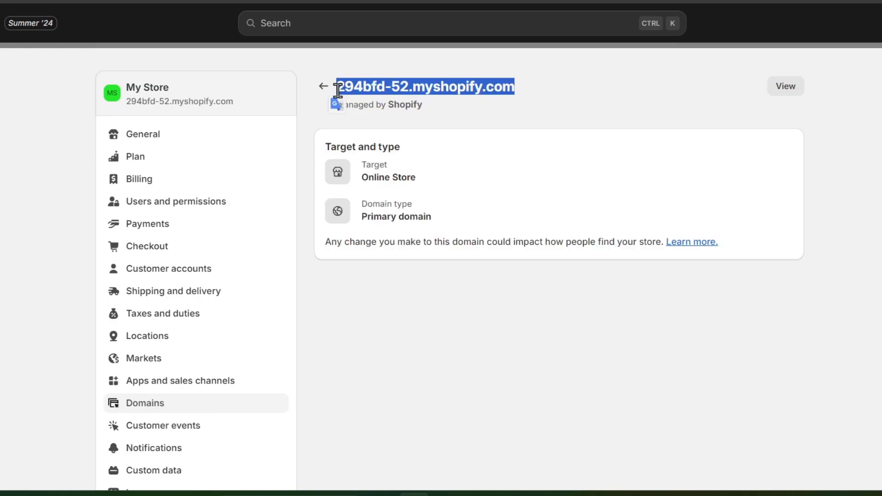
- Connect Printify to the store URL 294bfd-52.myshopify.com and install the Printify: Print on Demand app in Shopify
click(367, 1)
key(ctrl+v)
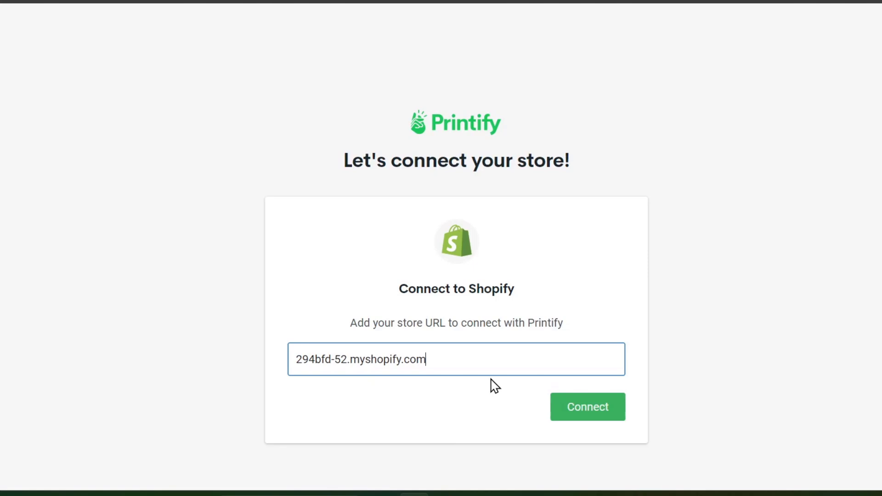
click(588, 412)
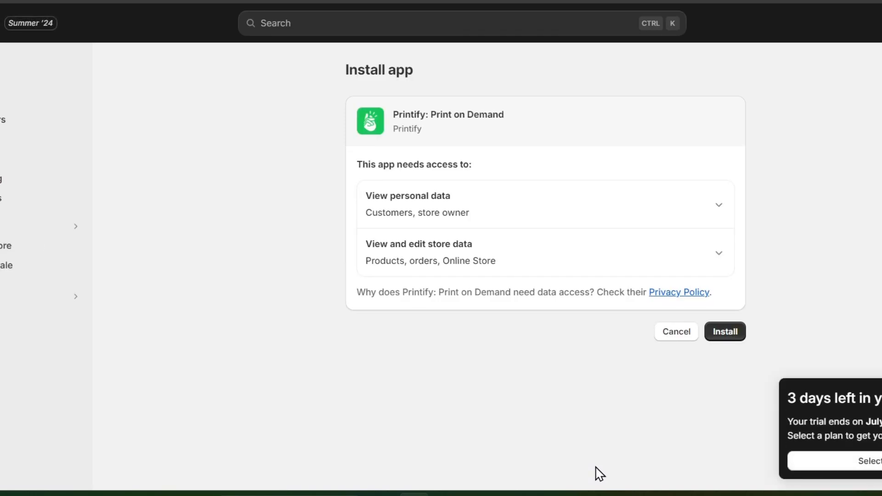
click(728, 332)
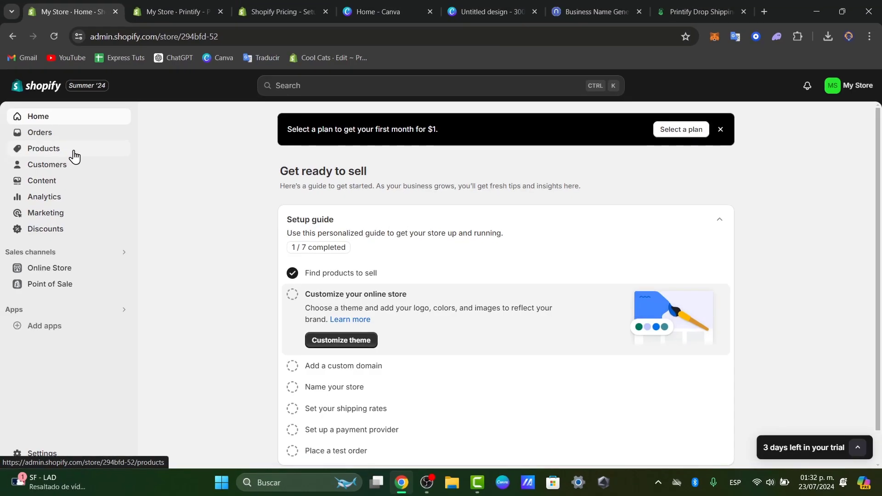
- Open a blank product form in the Shopify admin and review its fields from title and description through pricing, inventory, shipping, variants and search engine listing
click(73, 152)
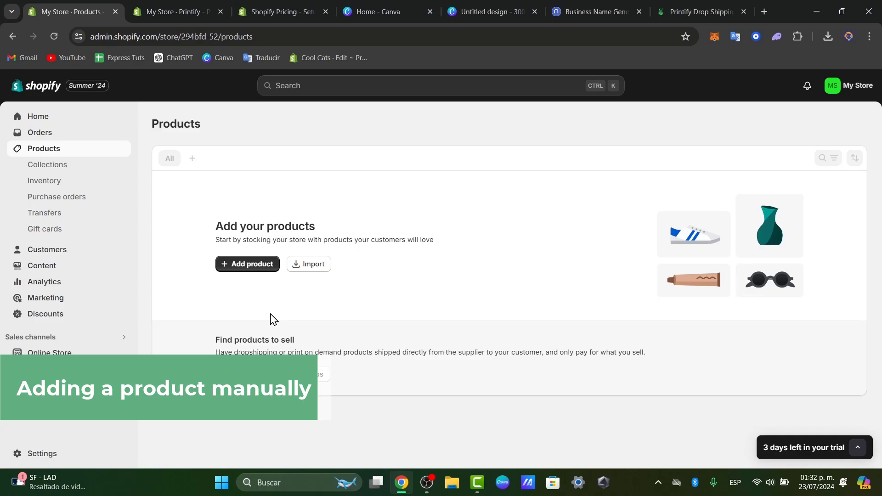
click(275, 267)
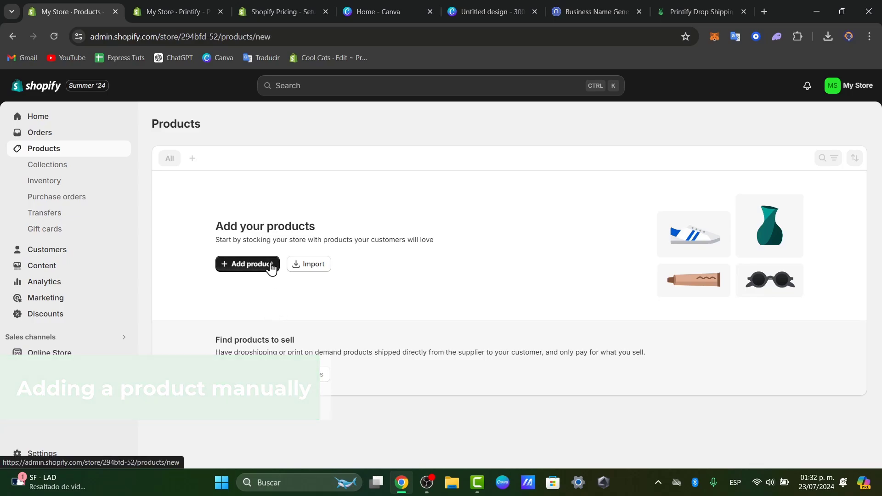
click(325, 178)
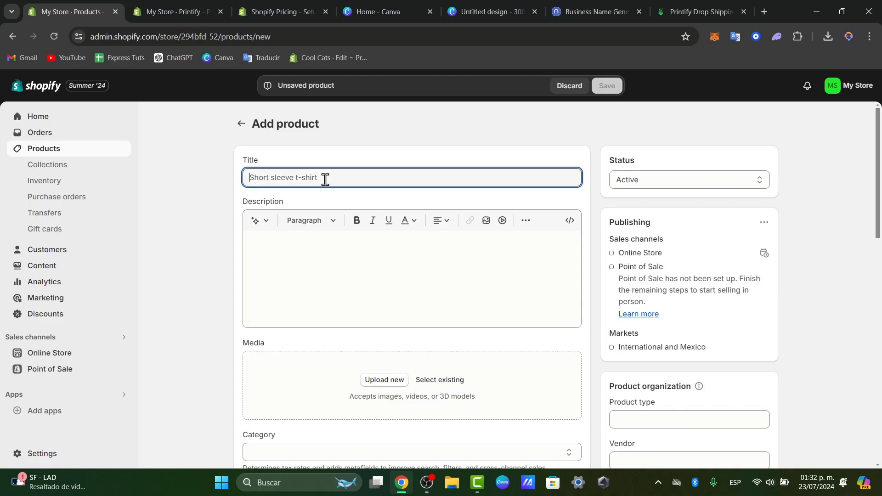
click(369, 257)
scroll(369, 262, down, 2)
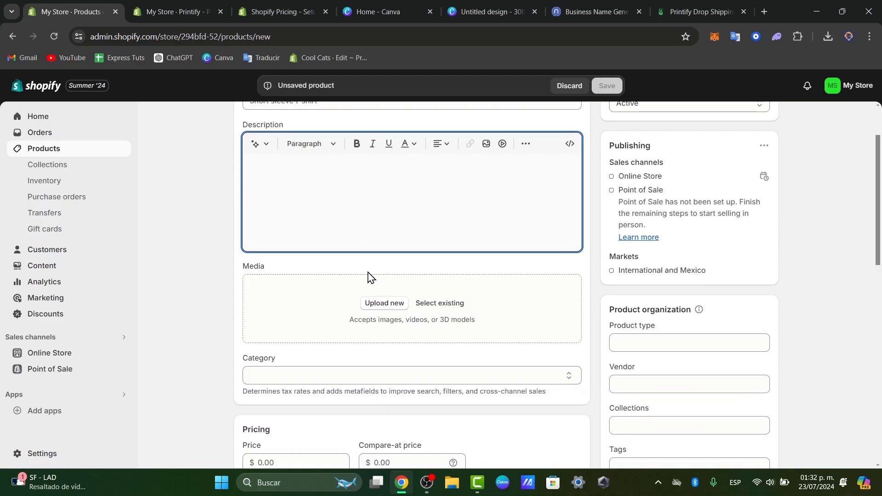
scroll(412, 284, down, 4)
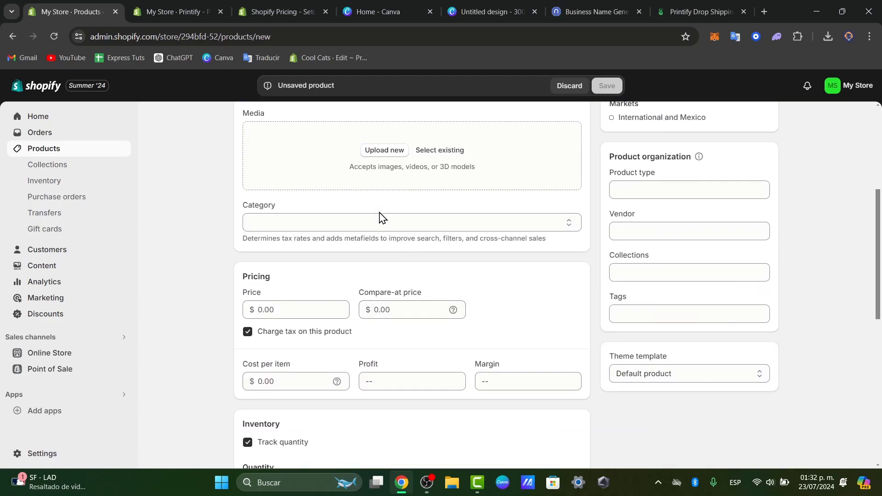
scroll(380, 229, down, 2)
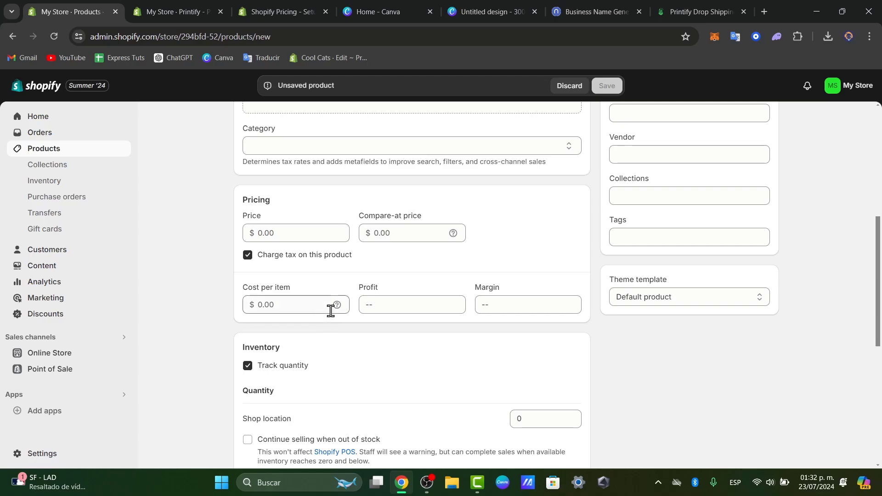
scroll(510, 308, down, 4)
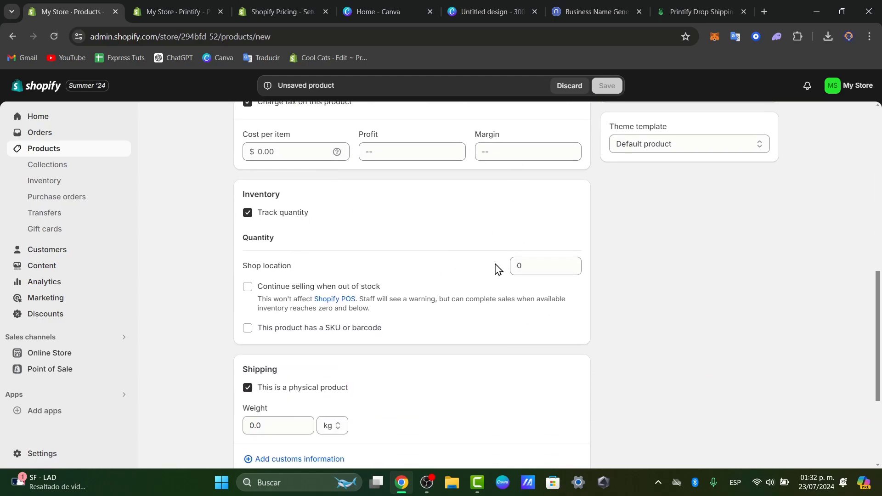
scroll(411, 299, down, 4)
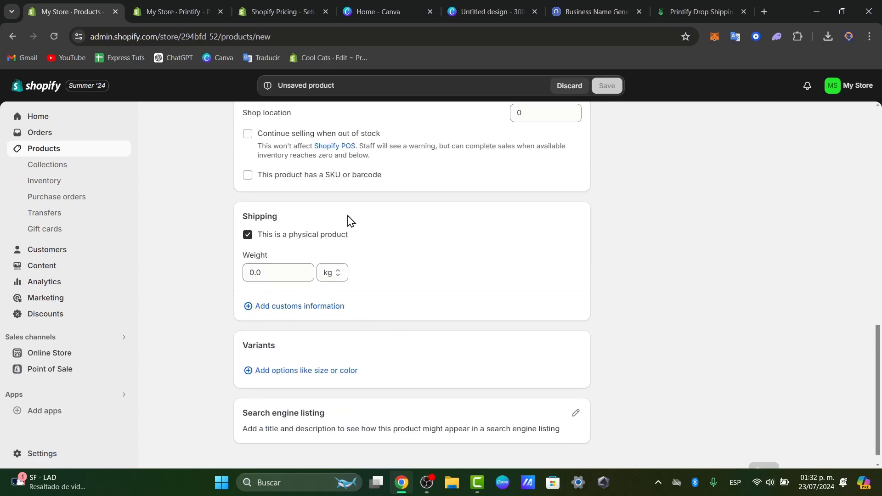
scroll(361, 274, down, 1)
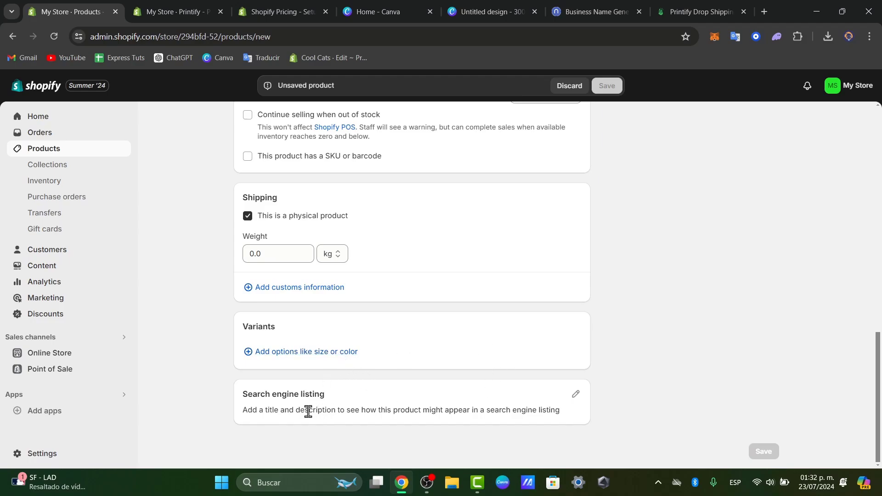
drag(255, 410, 350, 400)
drag(435, 410, 569, 418)
scroll(603, 439, up, 15)
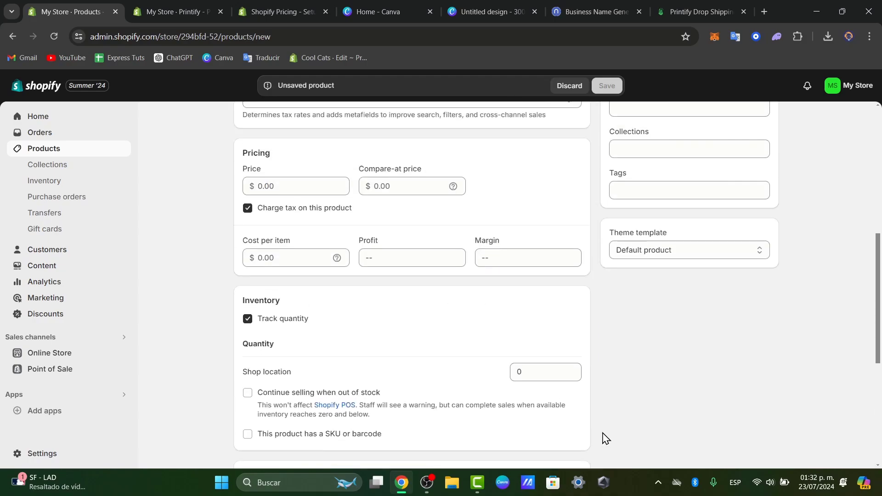
- Examine the new product's organization fields for type, vendor, collections and tags, along with its theme template
scroll(598, 437, down, 3)
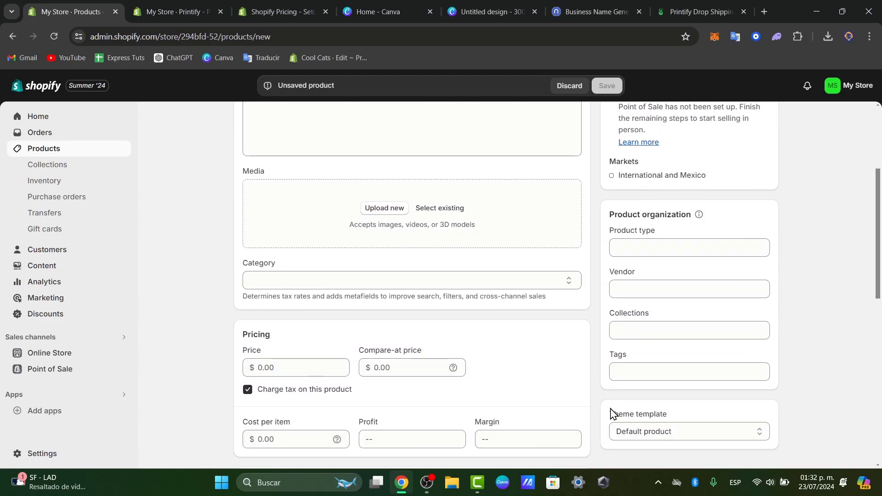
drag(688, 218, 635, 232)
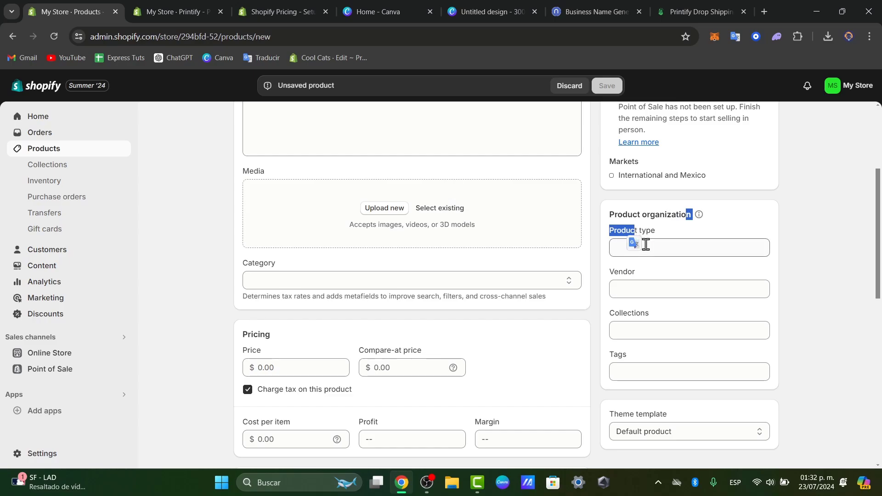
click(645, 245)
click(669, 282)
click(677, 329)
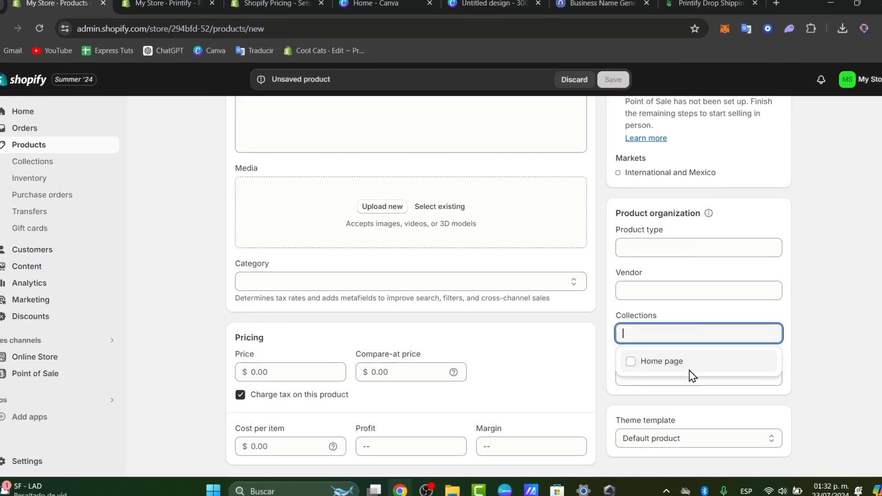
click(678, 393)
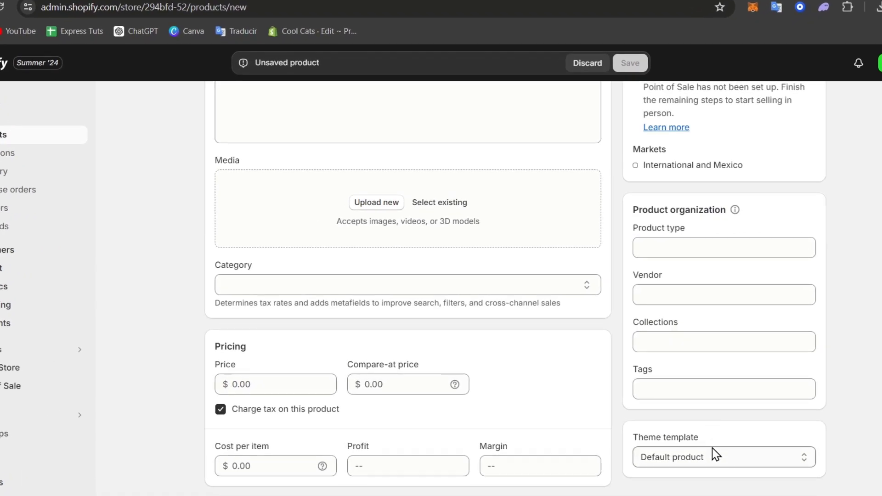
click(715, 455)
scroll(713, 453, up, 5)
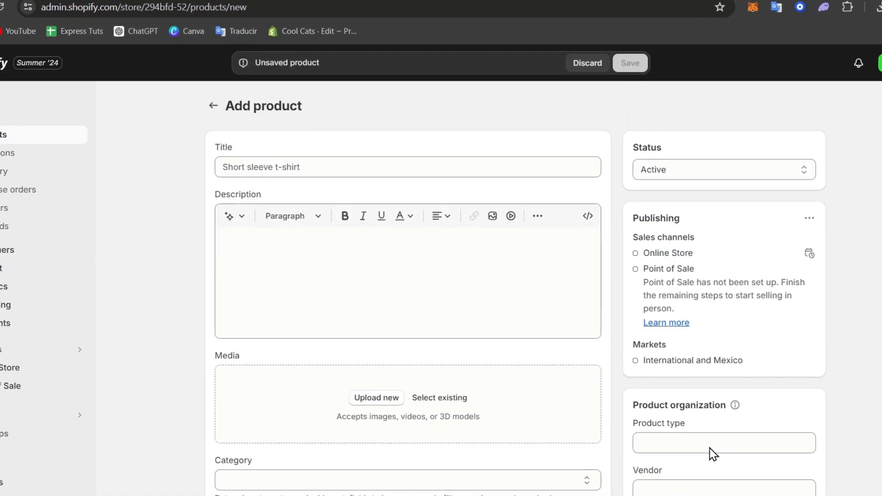
- Check the product status options, review the form once more and return to the product list without adding anything
click(726, 173)
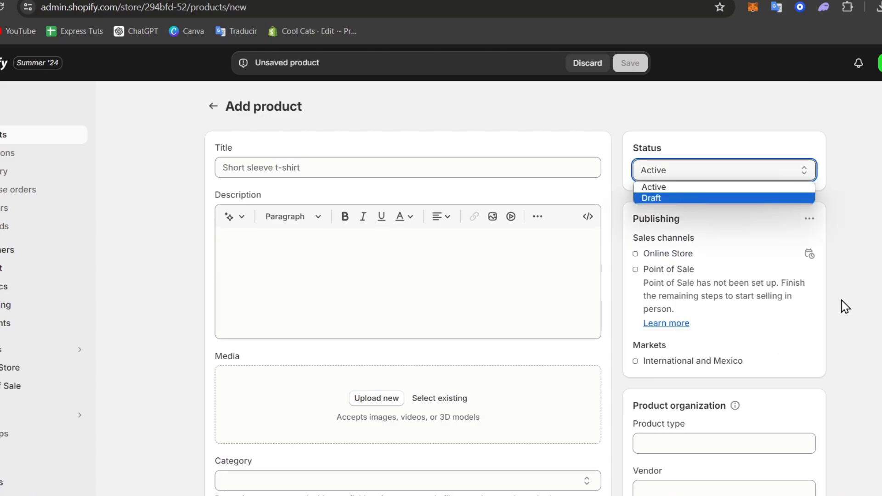
click(760, 243)
scroll(384, 170, down, 15)
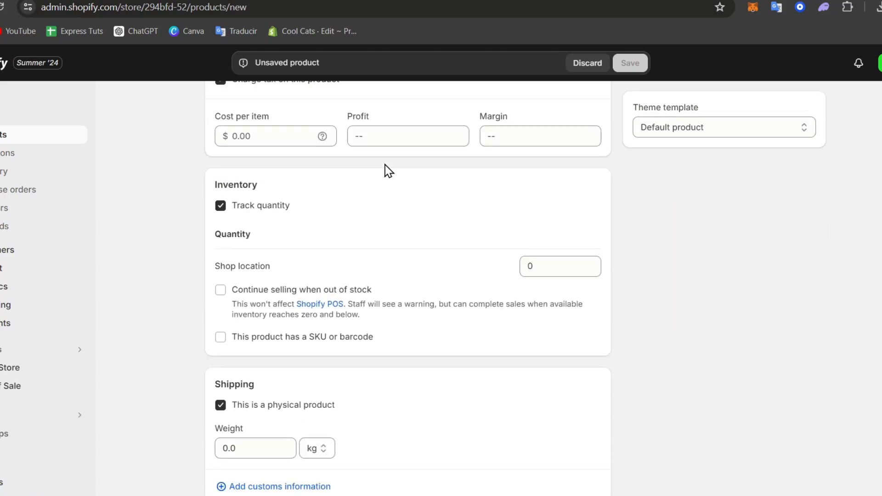
scroll(419, 229, up, 15)
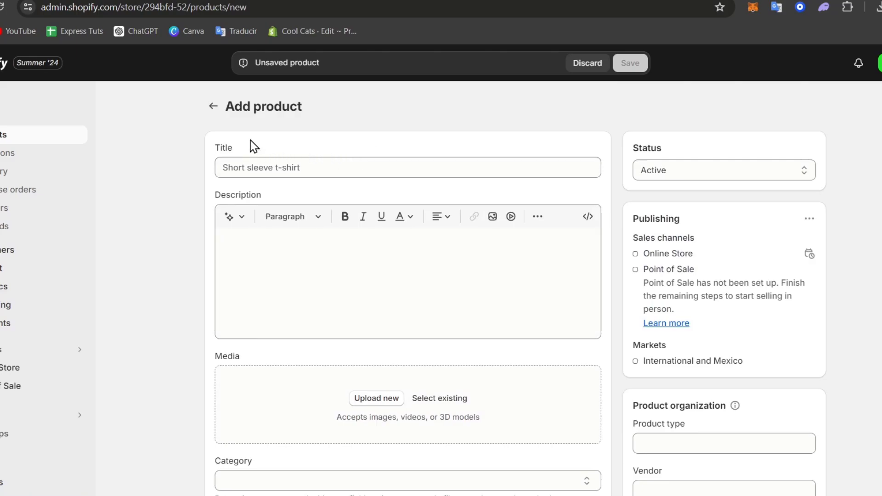
click(214, 114)
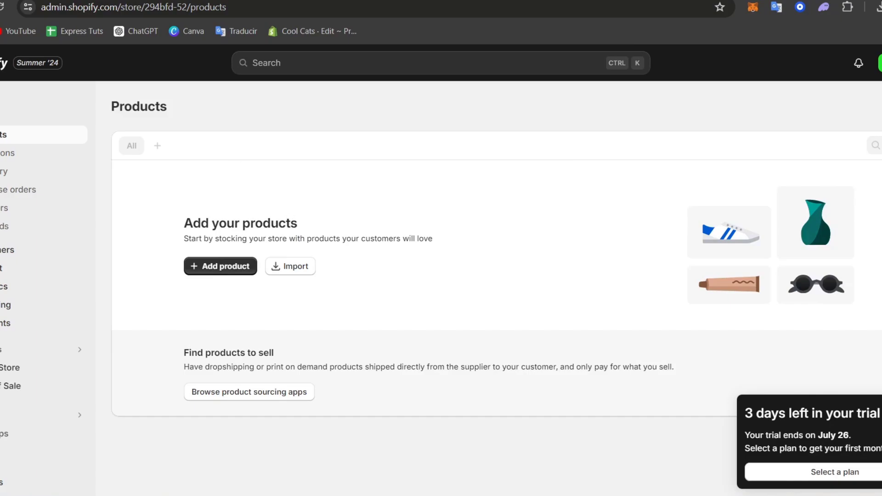
click(703, 1)
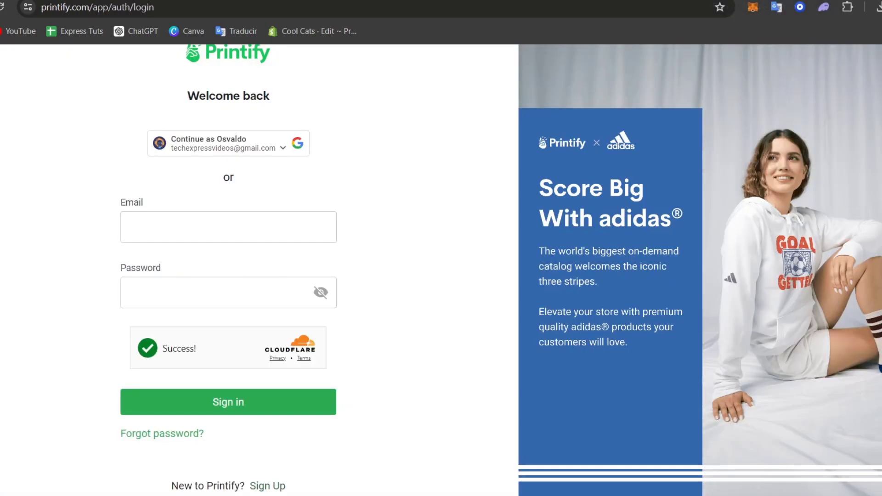
key(ctrl+shift+Tab)
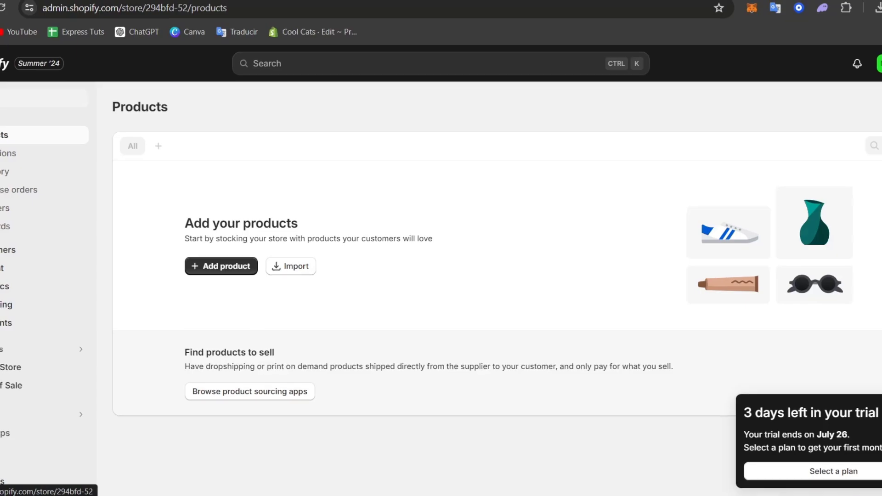
click(13, 99)
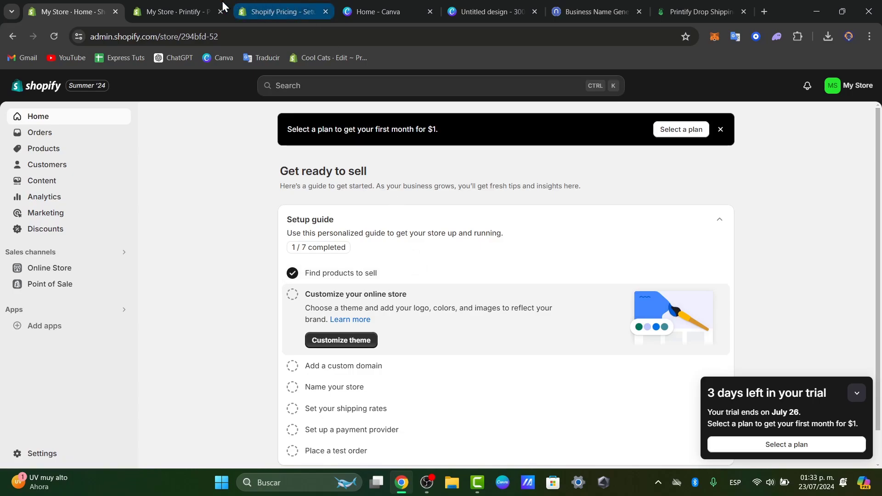
click(173, 9)
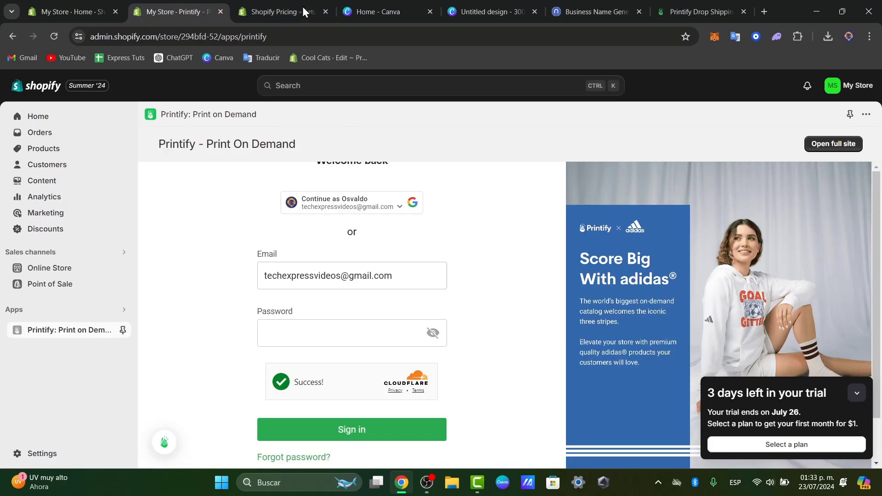
- Open the installed Printify: Print on Demand app from the Shopify admin, collapse the trial notice and close the duplicate Printify and Shopify Pricing tabs
click(94, 2)
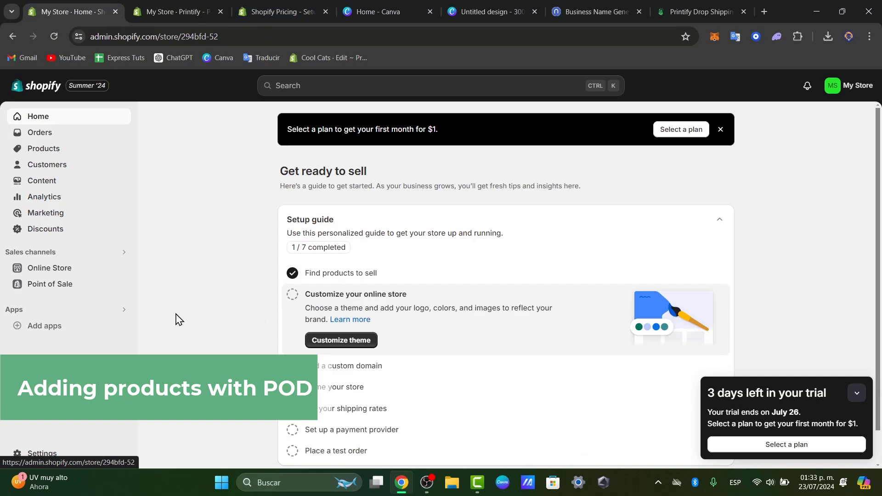
click(23, 312)
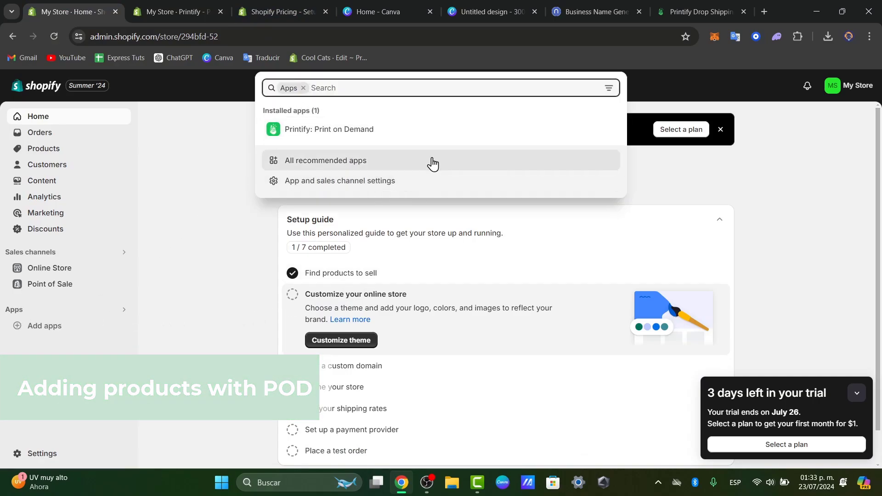
click(351, 130)
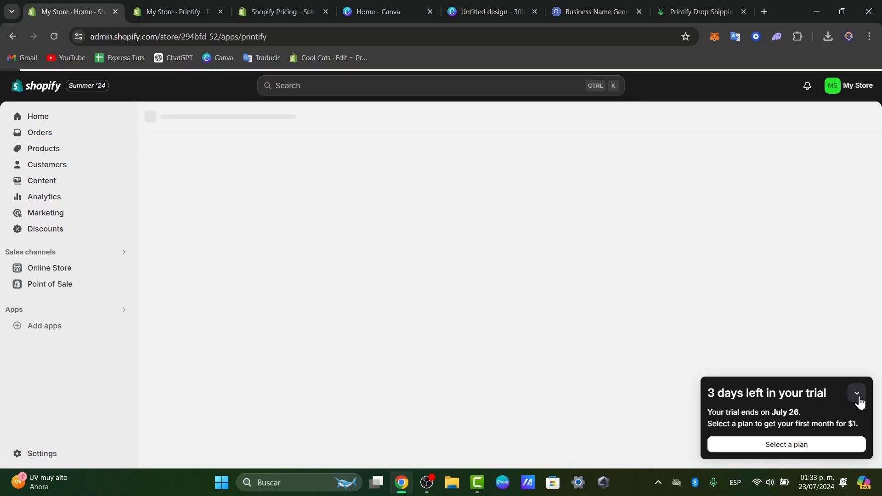
click(857, 394)
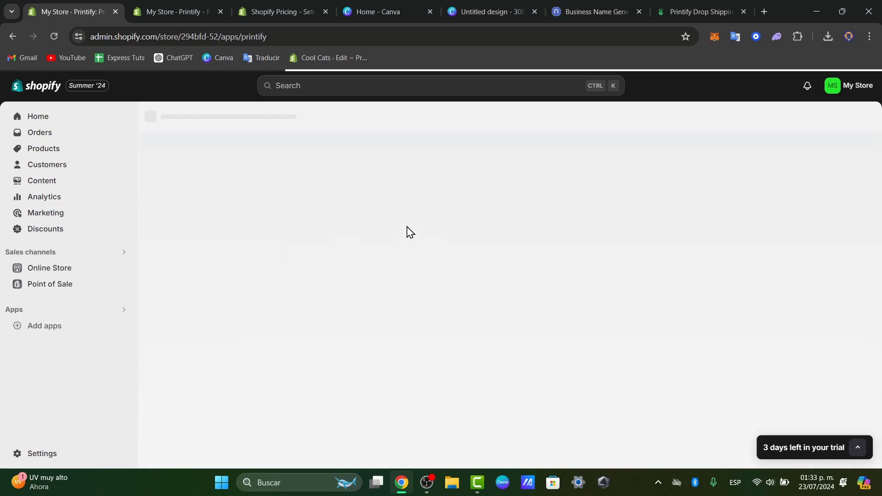
click(222, 12)
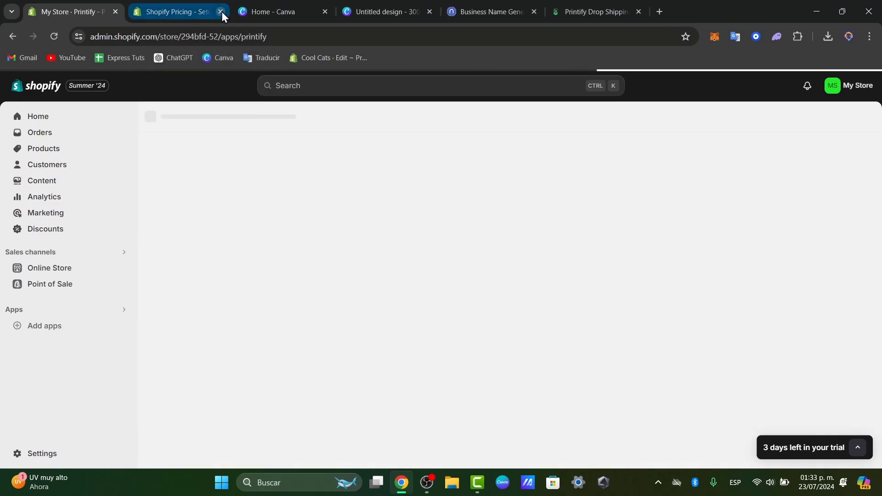
click(222, 12)
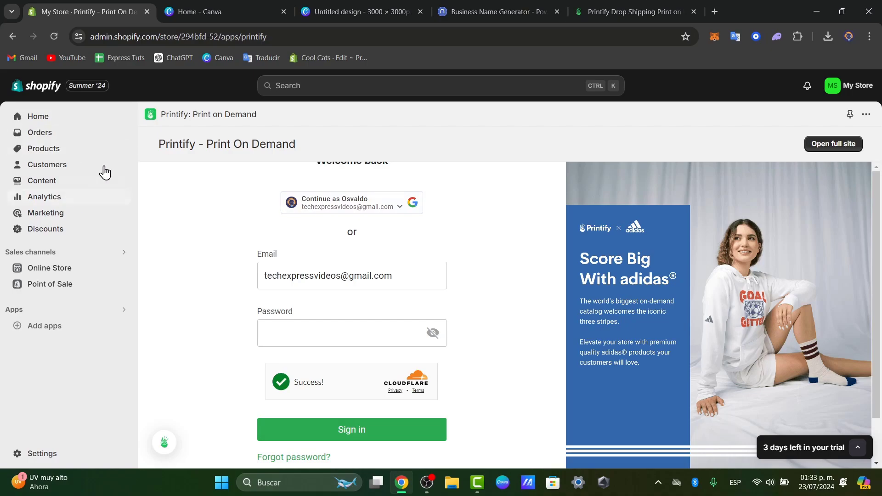
- Start signing in to Printify with the suggested Google account instead of a password
click(365, 339)
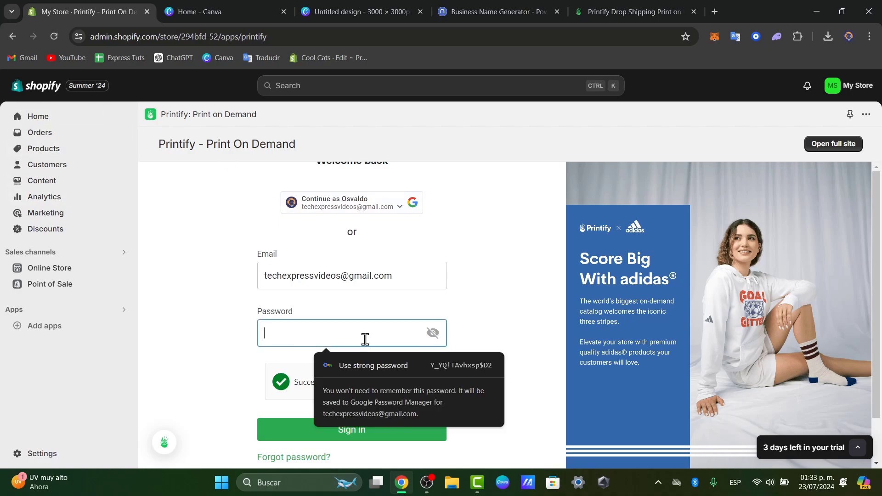
click(362, 199)
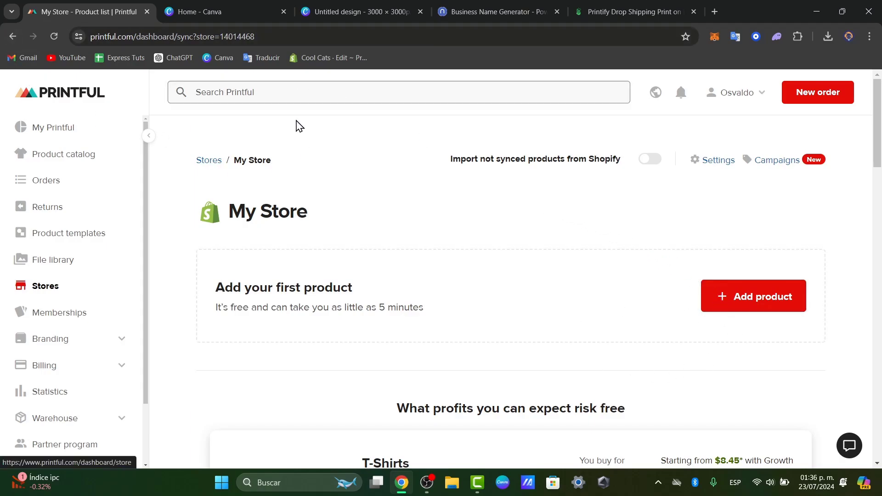
- Load shopify.com in place of the standalone Printify login page, then switch back to the My Store page in Printful
click(638, 4)
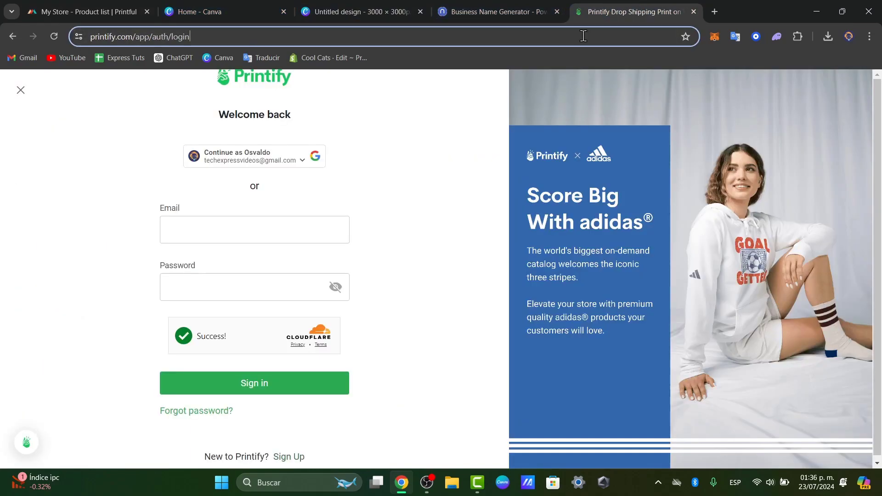
click(575, 36)
text(sho)
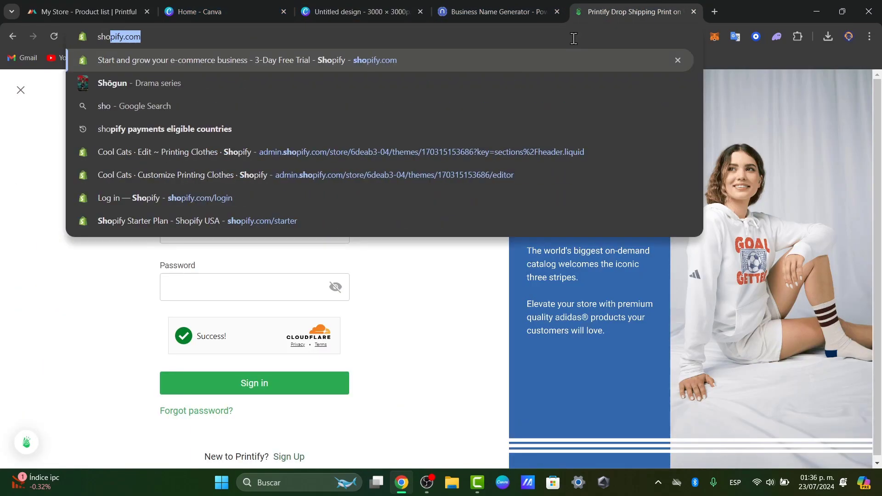
key(Return)
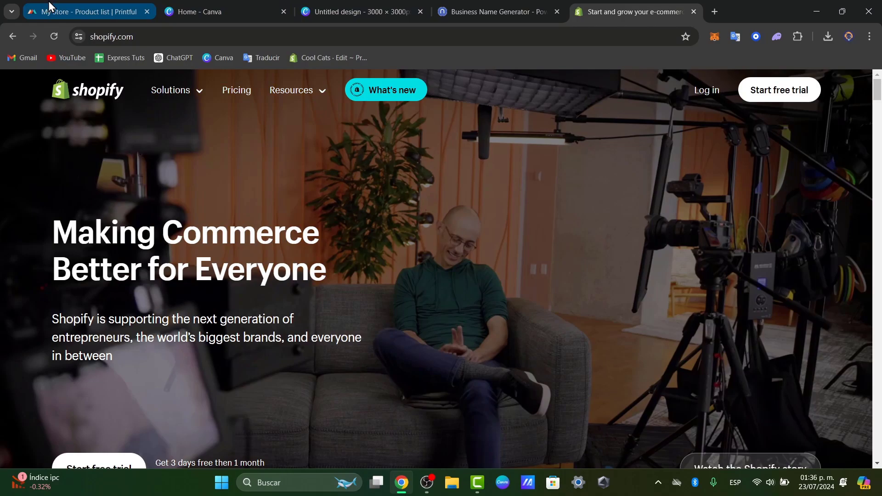
click(49, 7)
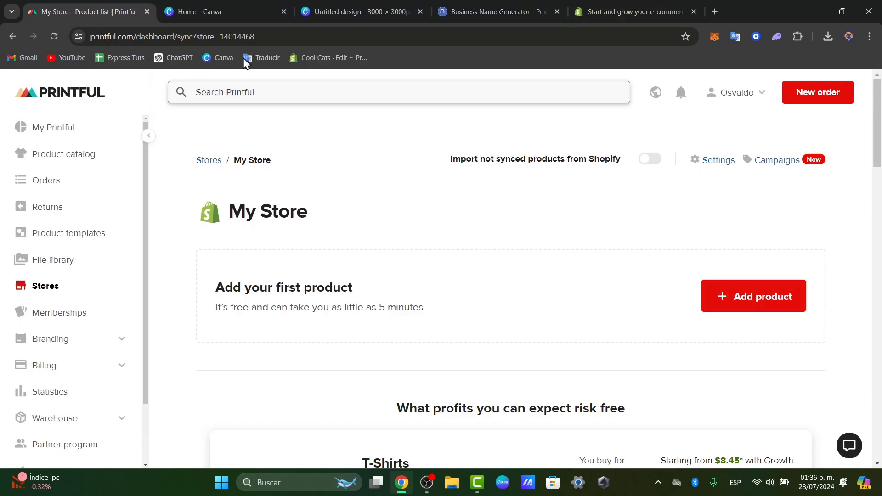
- Log in to the Shopify admin from the Shopify homepage and return to the My Store page in Printful
click(628, 8)
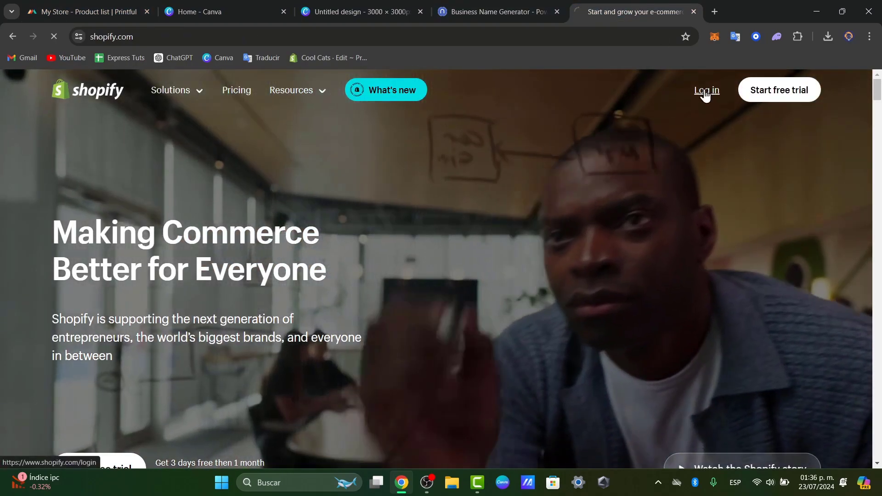
click(706, 91)
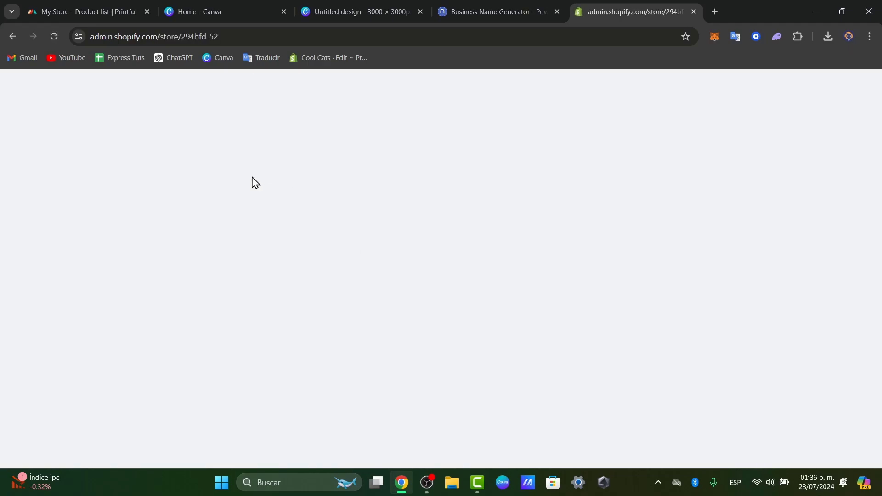
click(69, 4)
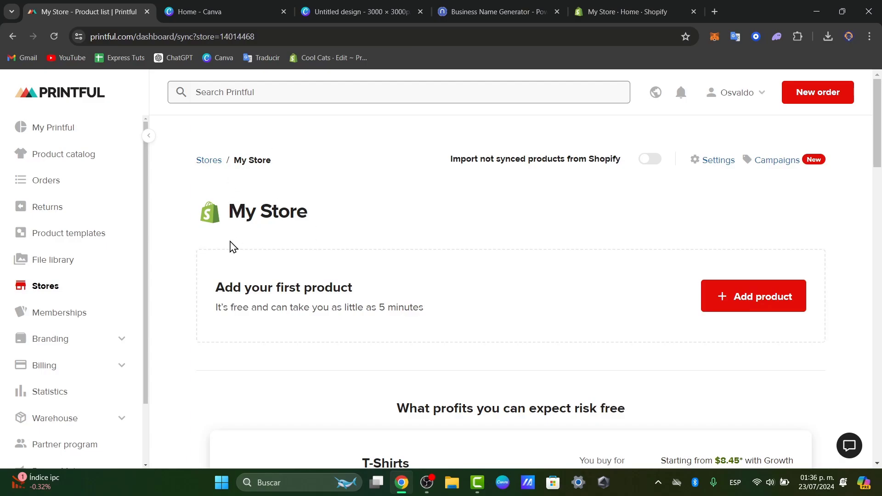
- Open Printful's Stores list, reloading the page if needed, and view the active Shopify store My Store
click(79, 296)
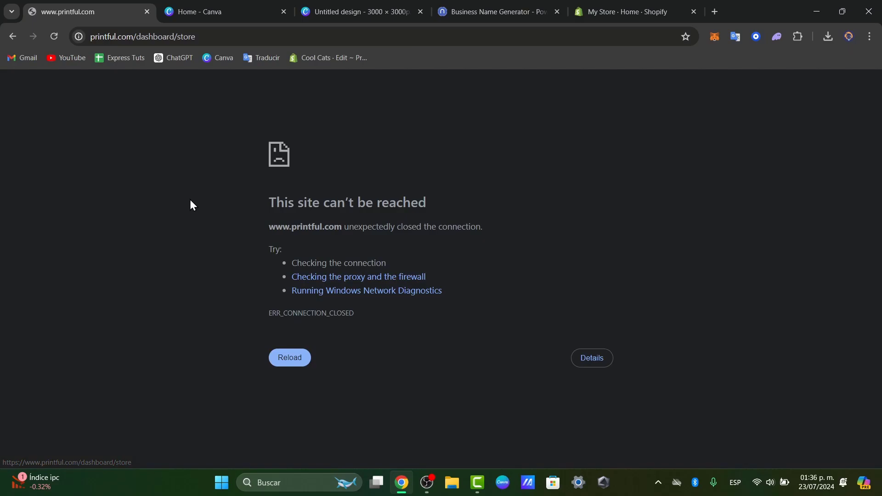
click(303, 354)
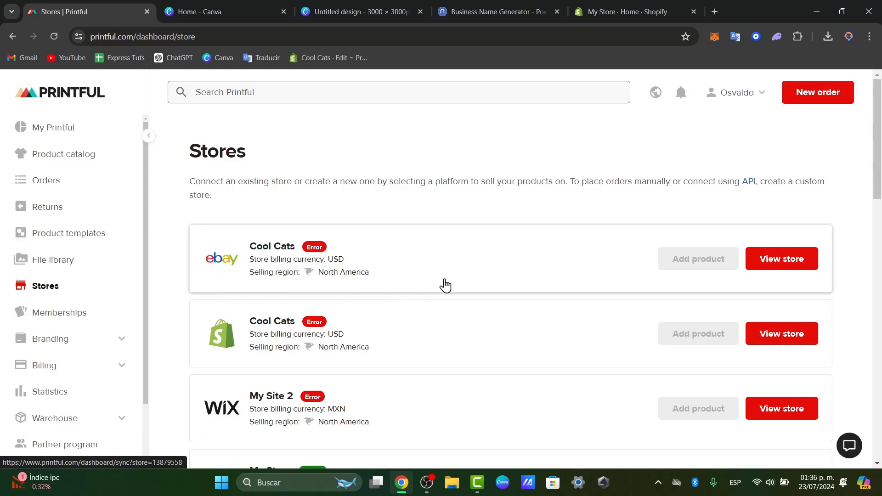
scroll(443, 284, down, 5)
scroll(506, 299, up, 2)
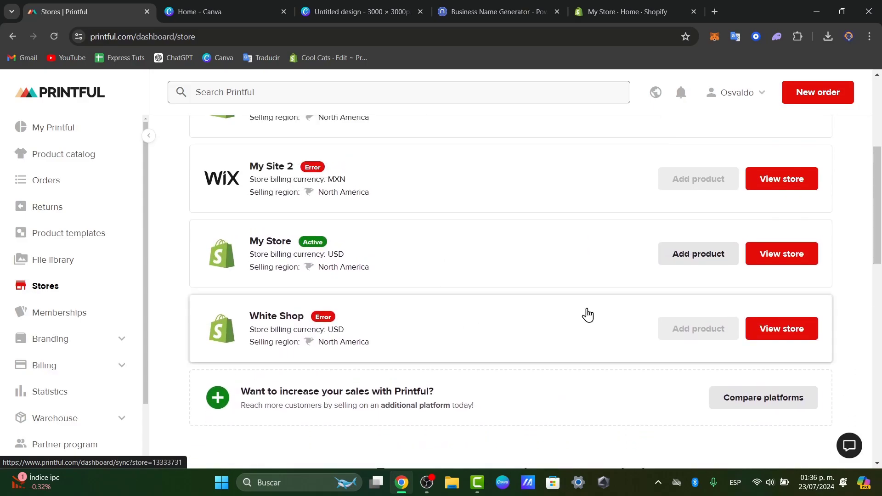
scroll(400, 280, up, 2)
scroll(391, 282, down, 1)
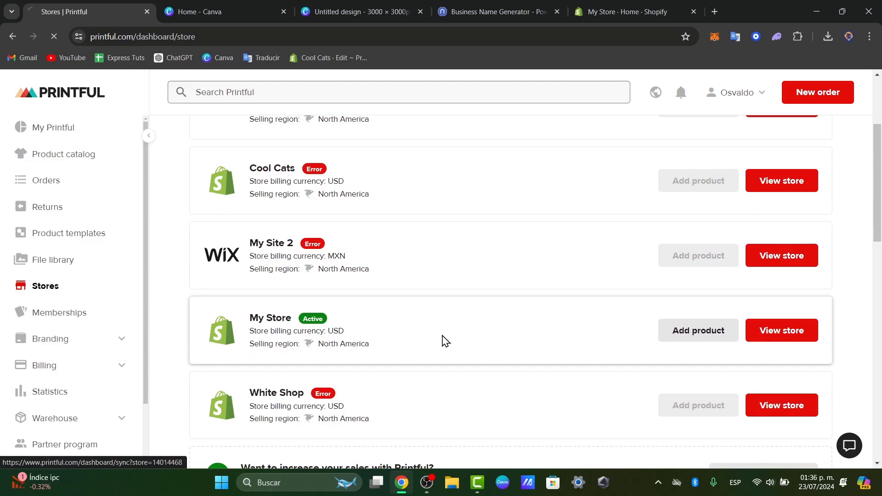
click(775, 329)
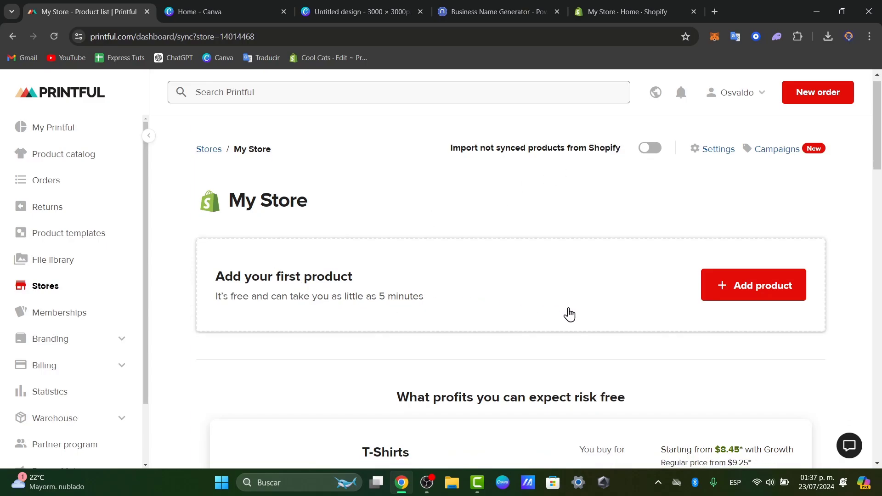
- Turn on importing not synced products from Shopify for My Store, confirm the import, and check the Shopify admin before returning to Printful
scroll(567, 311, down, 4)
scroll(574, 314, up, 4)
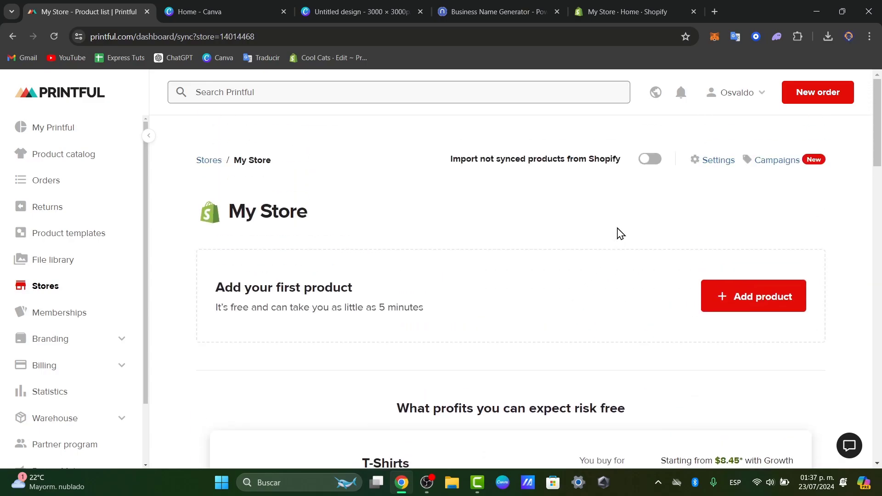
drag(480, 164, 622, 160)
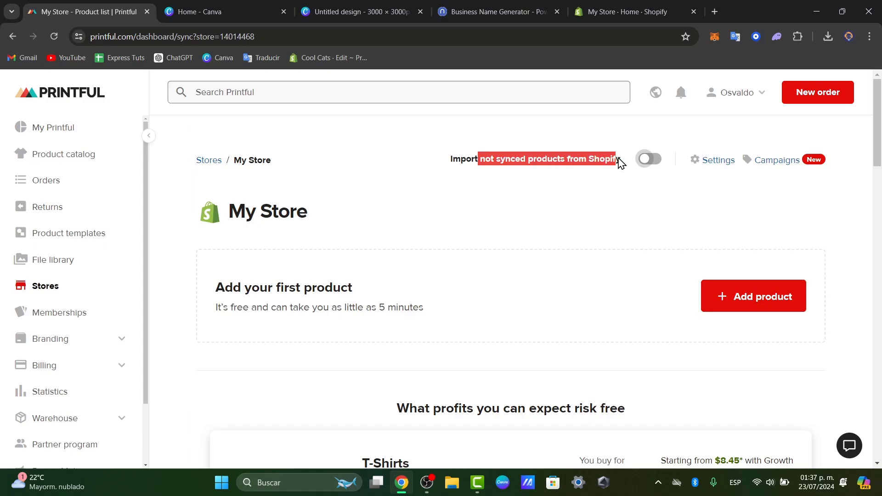
click(650, 160)
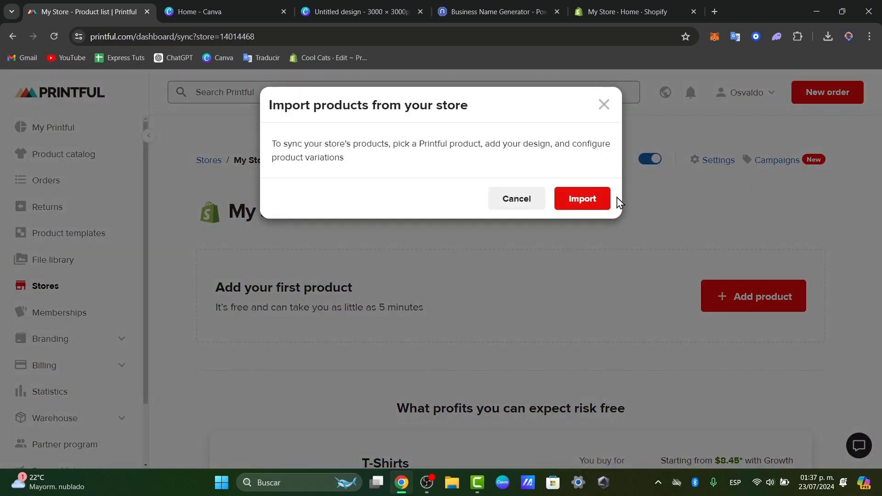
click(581, 198)
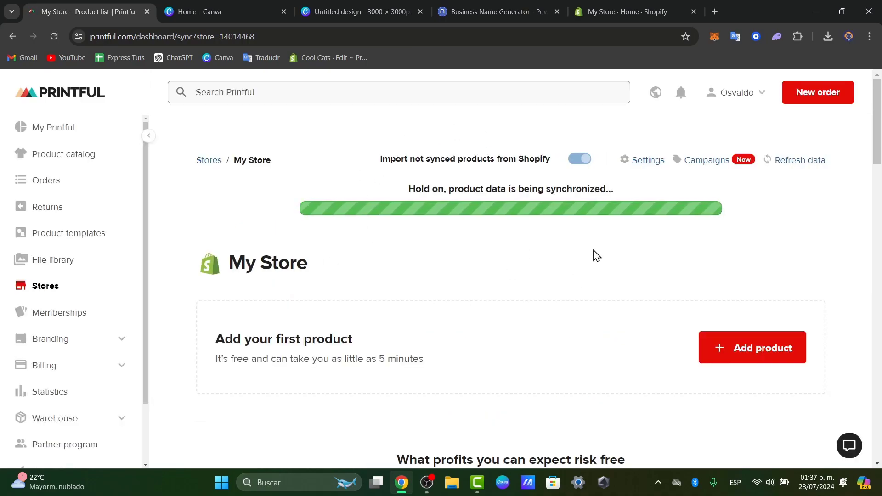
click(591, 9)
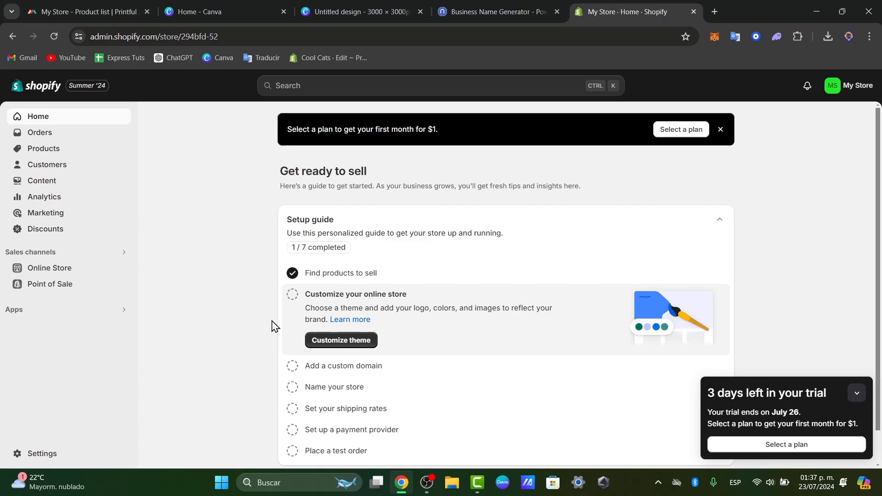
click(139, 9)
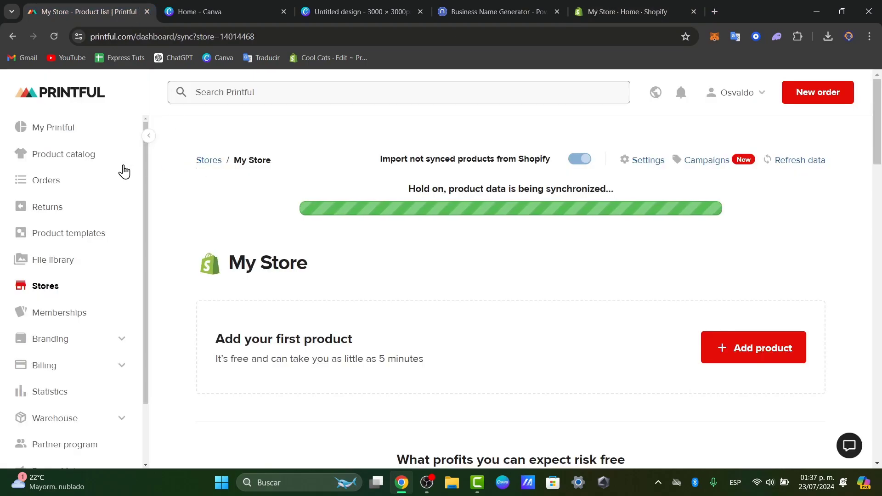
- Browse the Printful product catalog and open the Men's clothing category
click(101, 161)
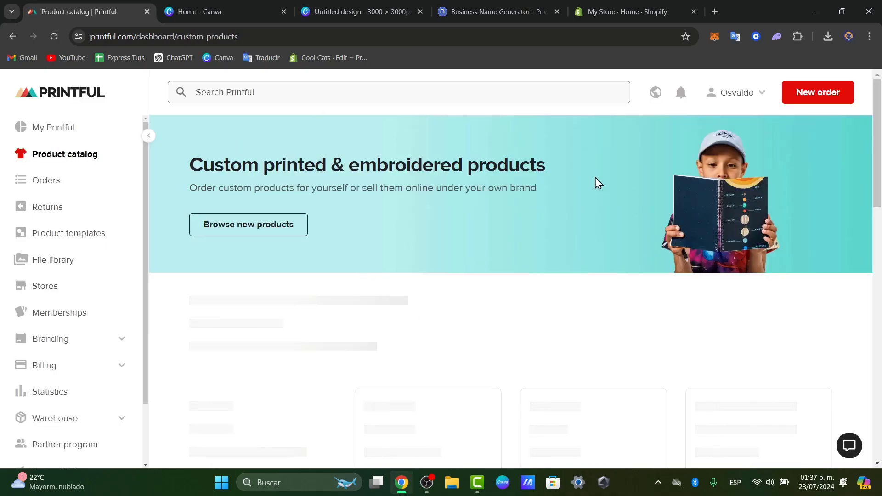
scroll(560, 257, down, 3)
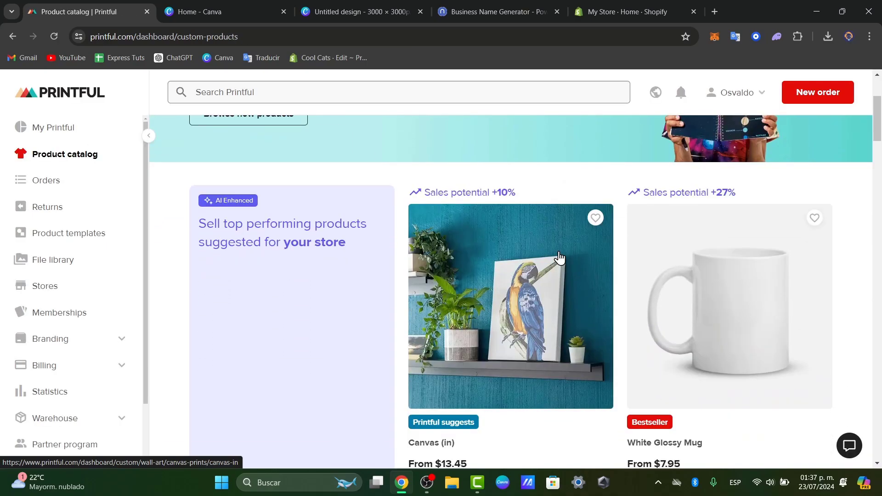
scroll(744, 280, down, 7)
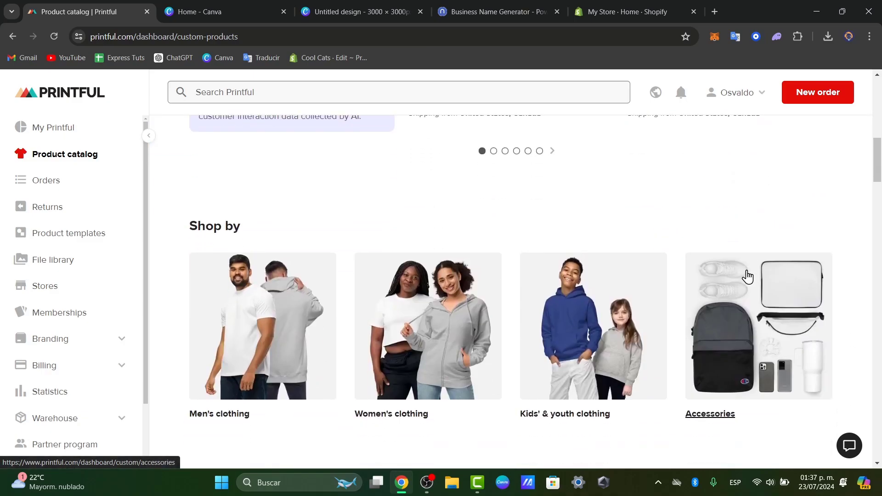
scroll(738, 276, down, 2)
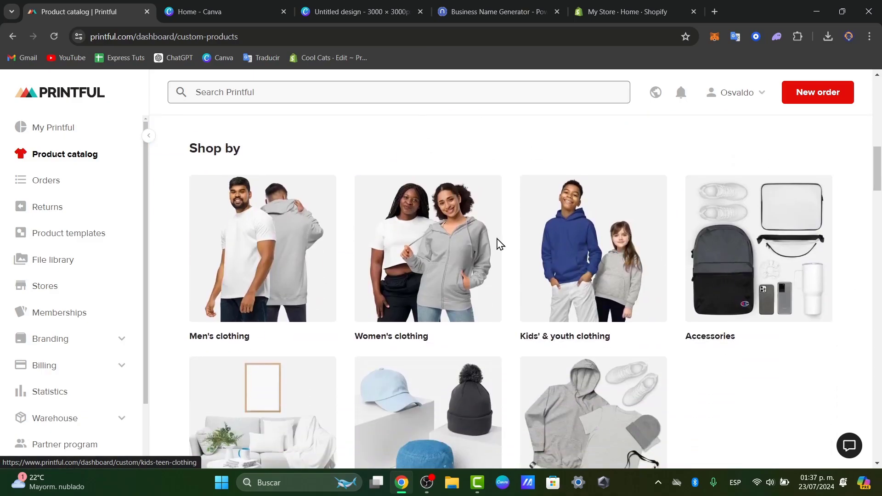
scroll(685, 242, down, 5)
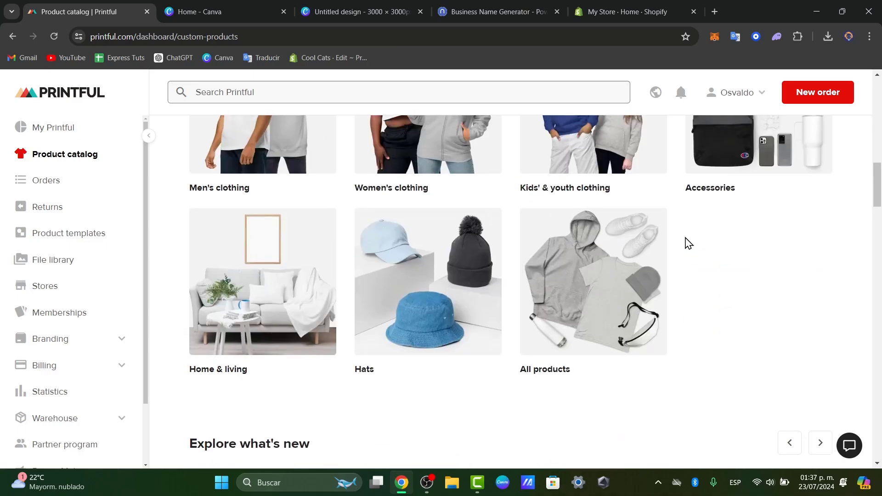
scroll(672, 243, down, 3)
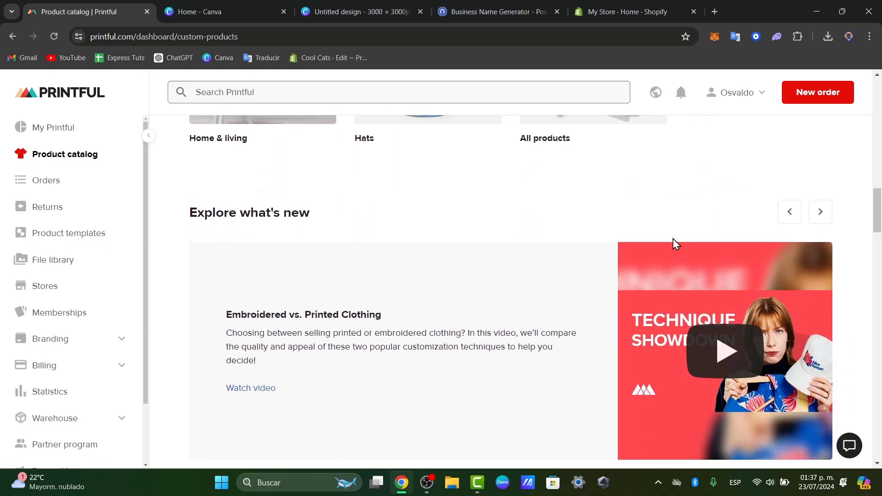
scroll(673, 243, up, 6)
scroll(675, 244, up, 2)
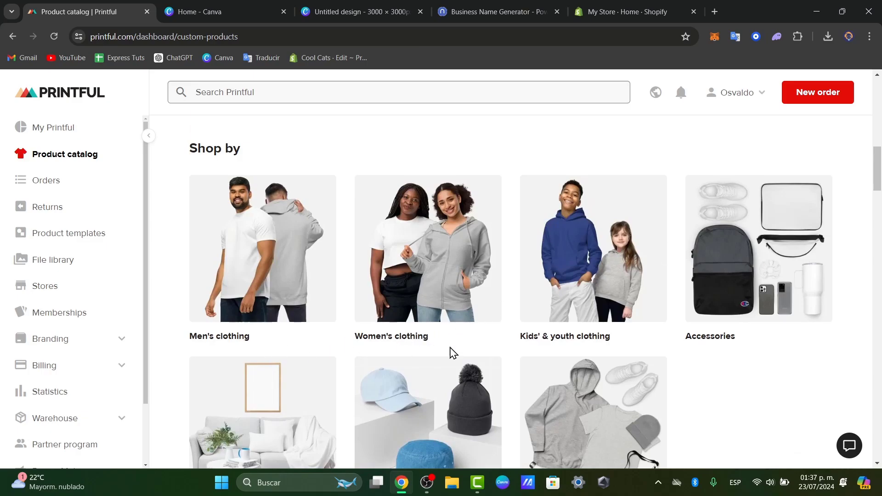
click(246, 345)
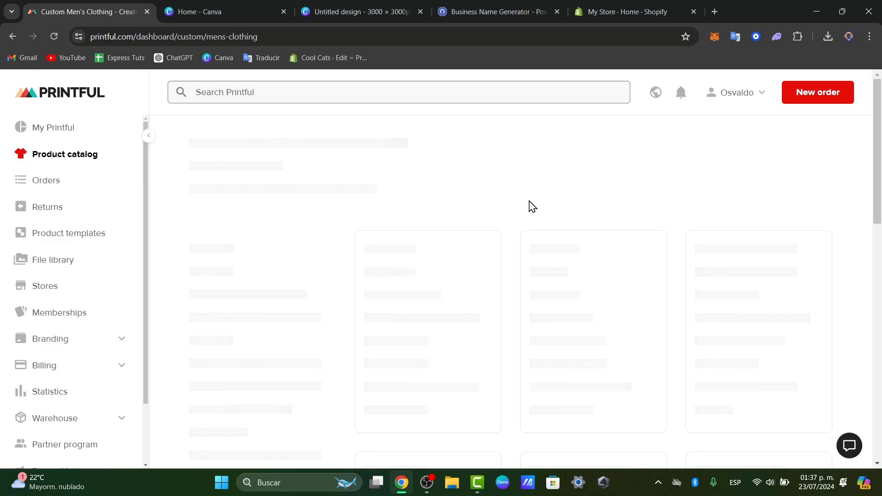
- Look through the men's clothing and open the Oversized Faded T-Shirt | AS Colour 5082 product
scroll(528, 207, down, 3)
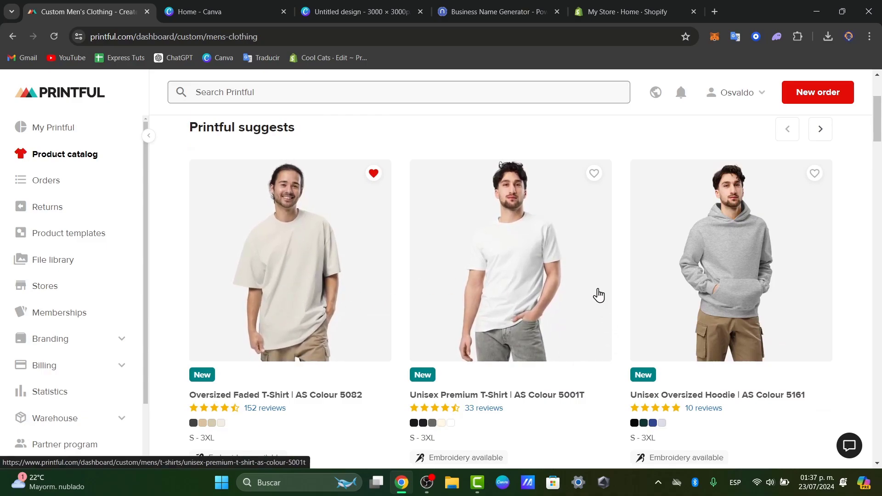
scroll(764, 311, down, 8)
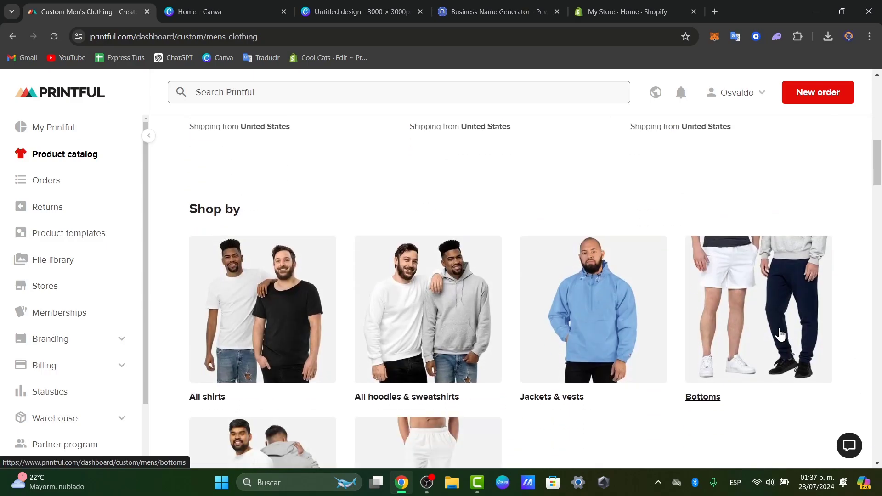
scroll(784, 337, down, 4)
scroll(791, 340, up, 11)
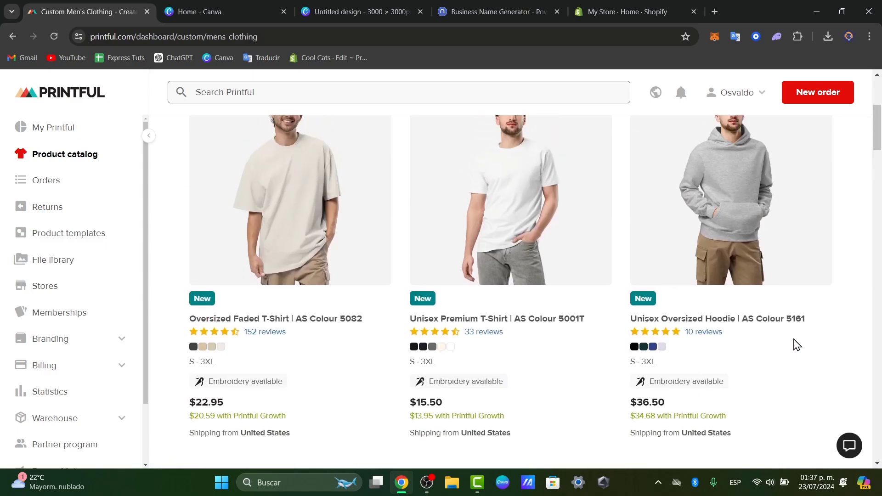
scroll(438, 268, up, 2)
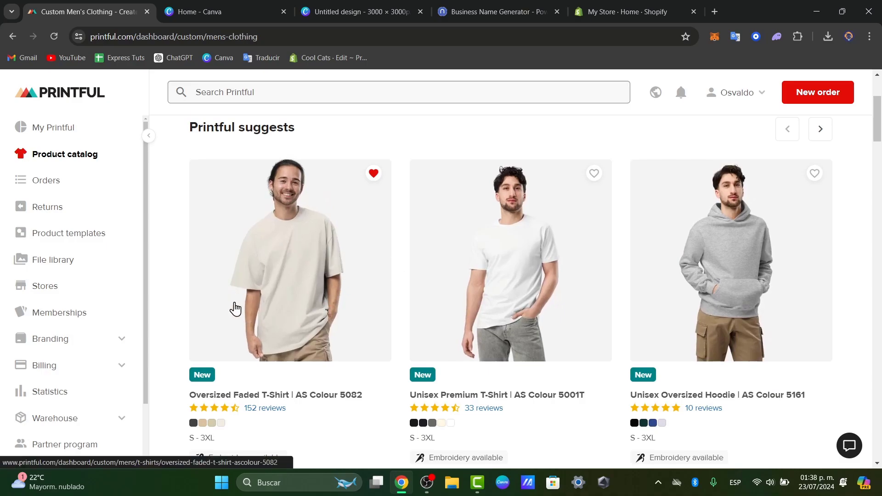
click(309, 290)
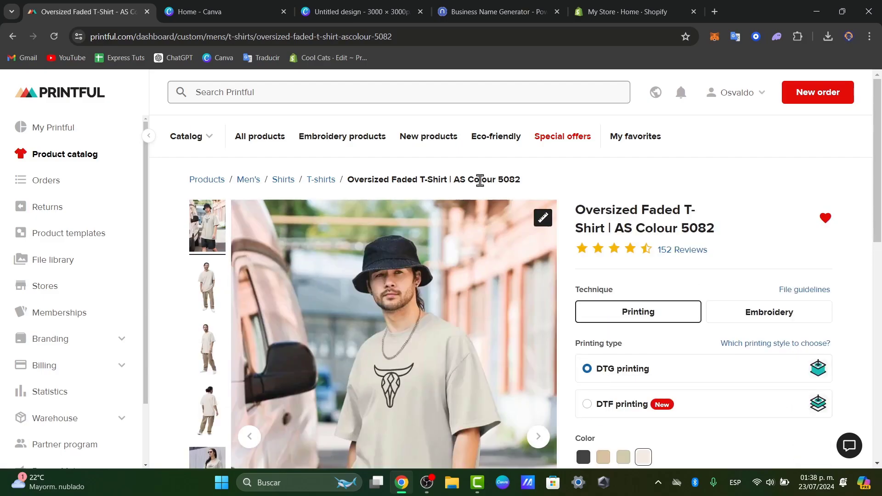
- Try DTF printing for the oversized faded T-shirt and review its color, size, price and delivery details
drag(574, 215, 702, 228)
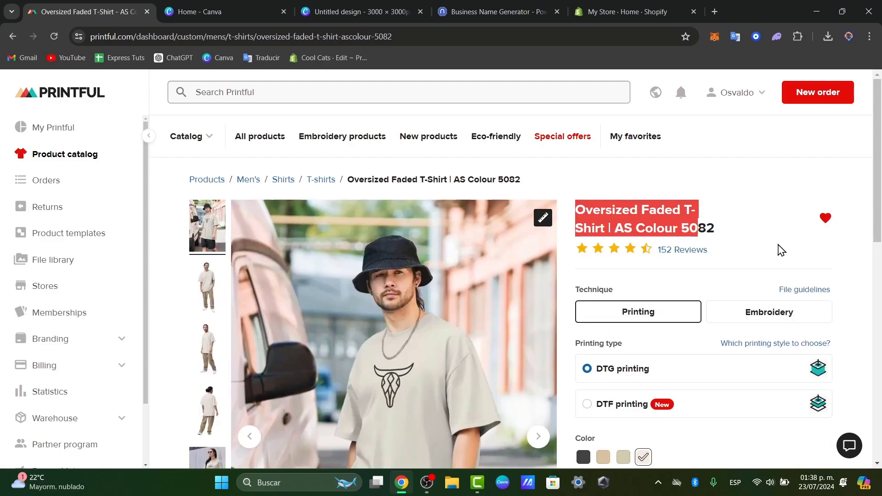
scroll(610, 149, down, 2)
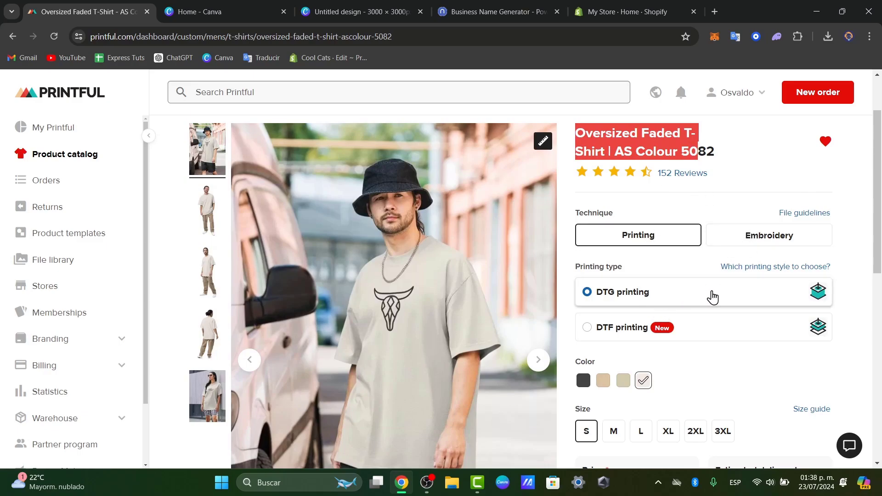
scroll(712, 298, down, 2)
click(644, 265)
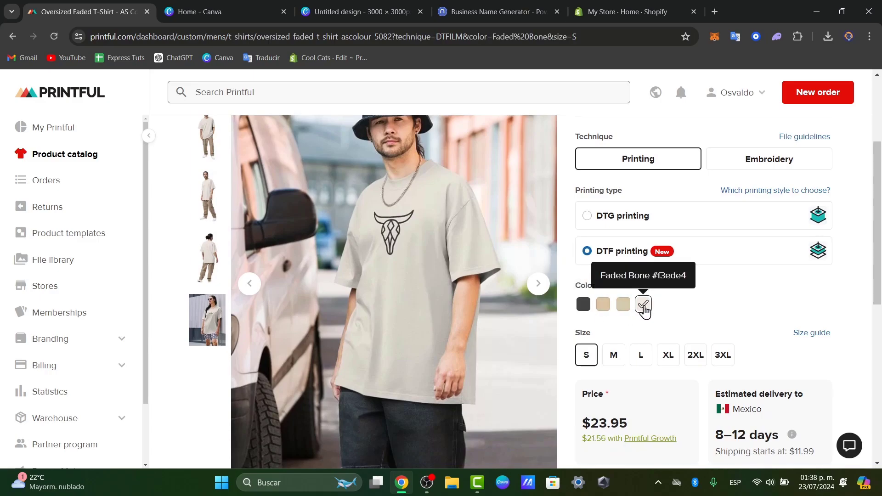
scroll(742, 347, down, 2)
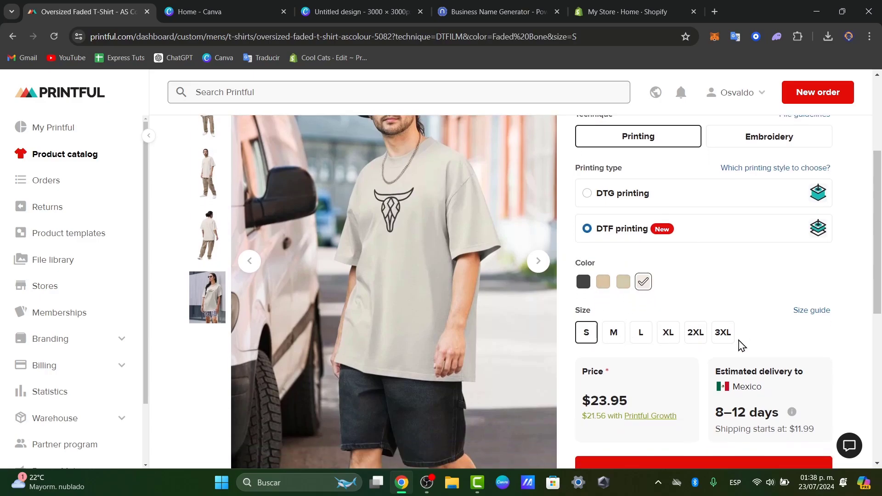
scroll(781, 352, up, 2)
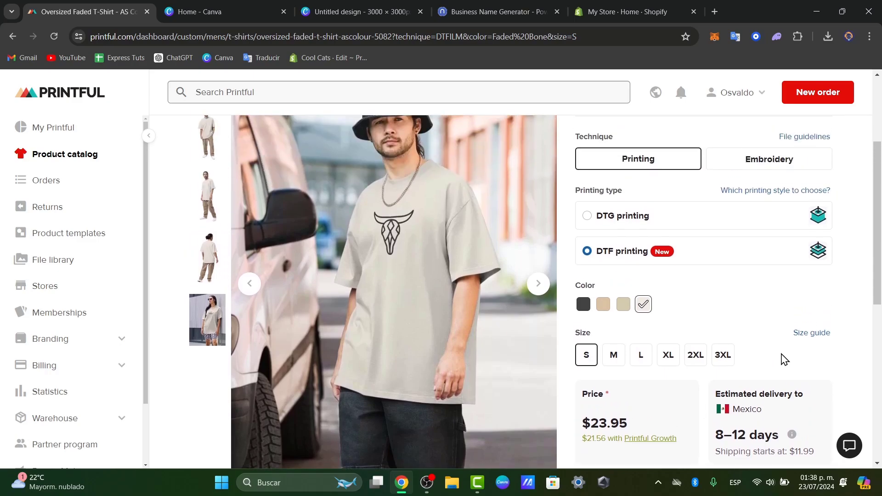
- Set the T-shirt's printing type to DTG printing and start creating a product template from it
scroll(783, 361, up, 2)
click(631, 294)
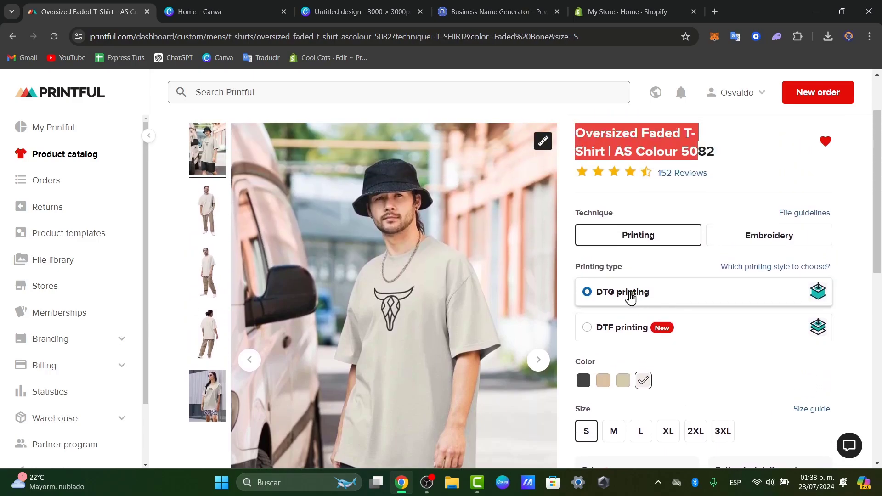
scroll(745, 290, down, 8)
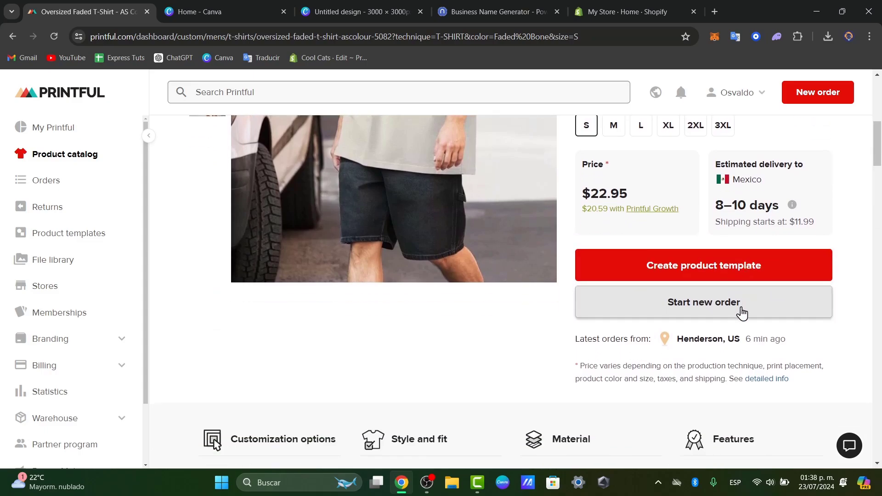
click(773, 280)
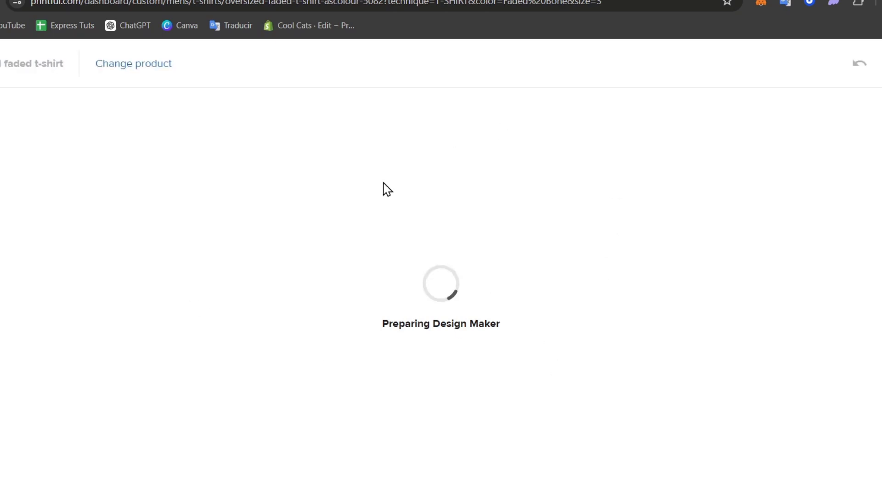
scroll(629, 271, down, 3)
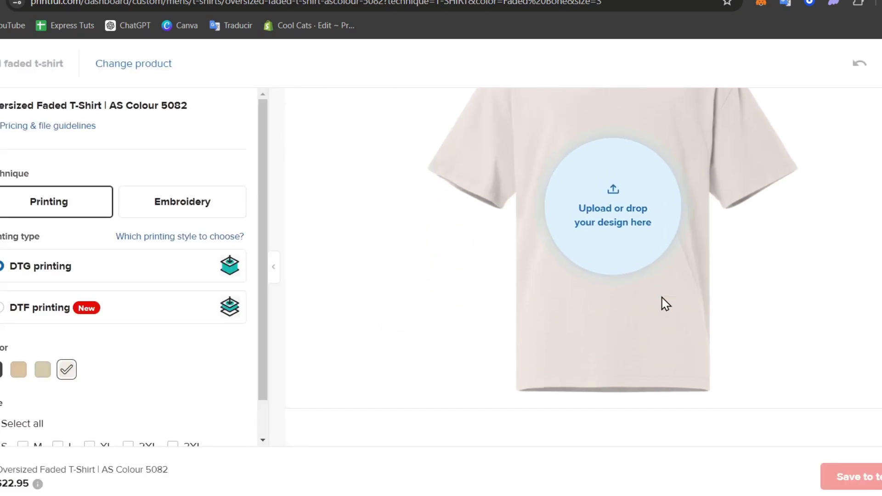
scroll(758, 347, up, 2)
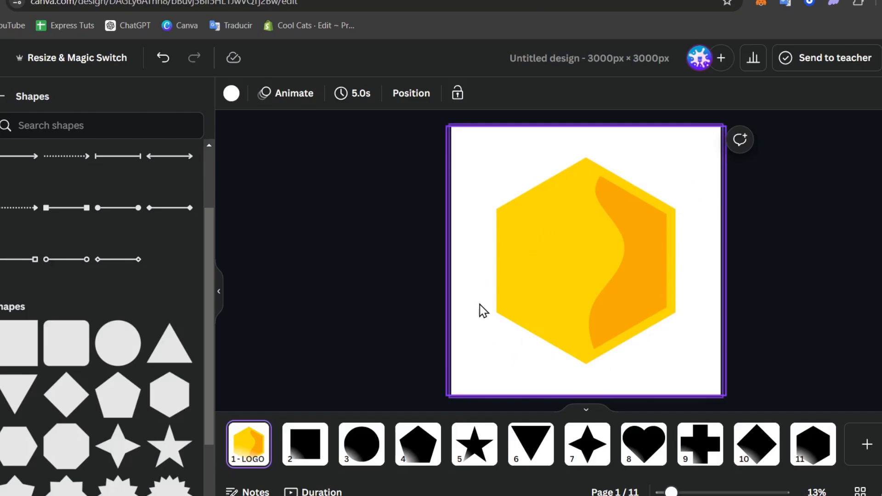
- Switch to Canva and download all 11 design pages as PNG files at 4,500 × 4,500 px with a transparent background
click(879, 58)
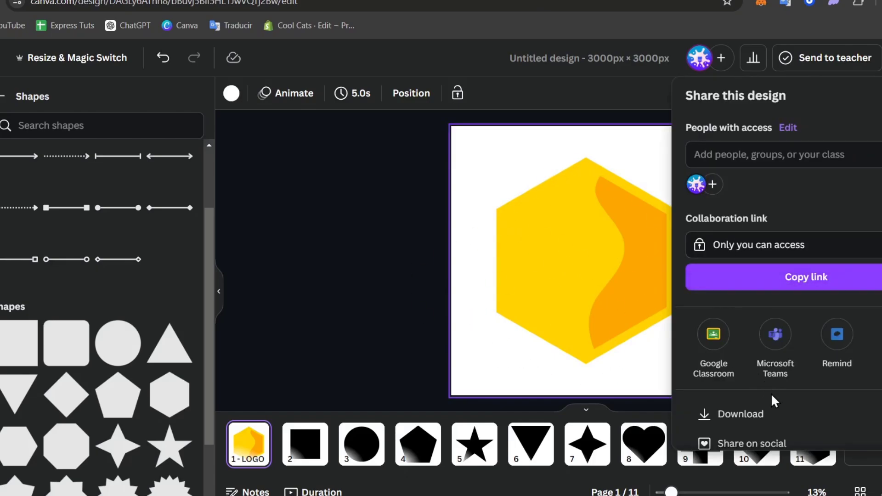
click(768, 413)
drag(729, 200, 768, 200)
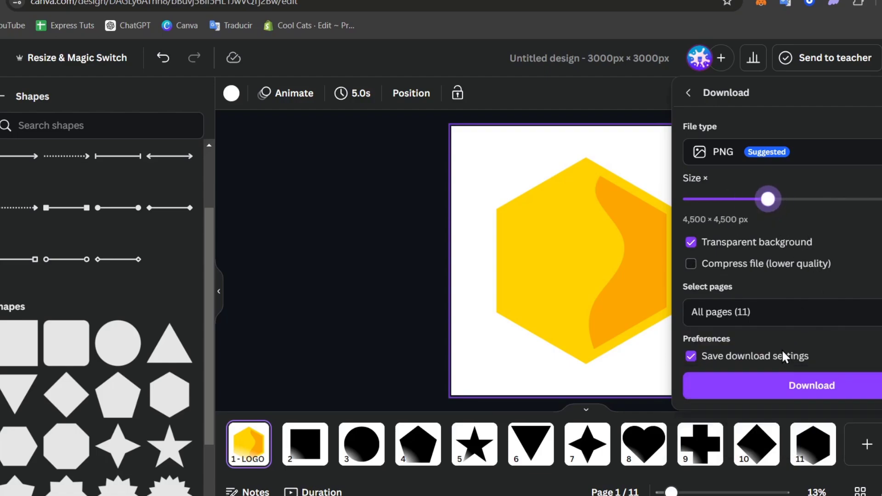
click(827, 385)
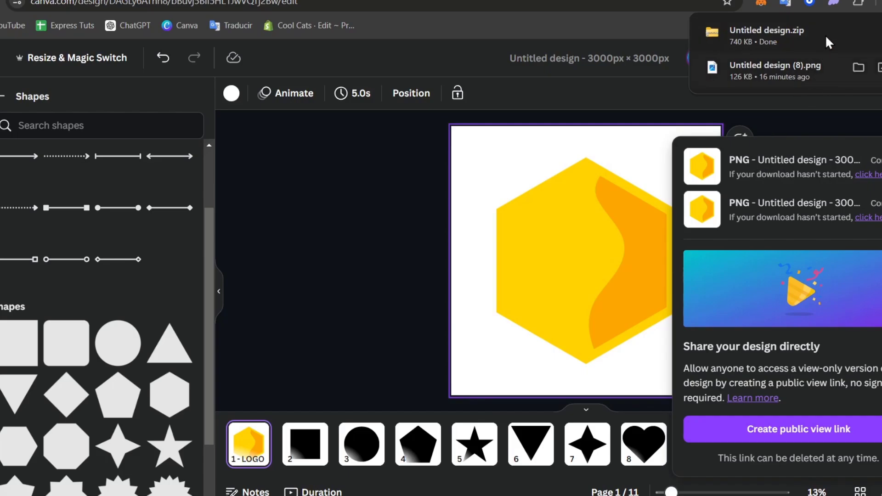
- Open the downloaded Untitled design.zip and upload its PNG design files to the Printful design maker
click(857, 30)
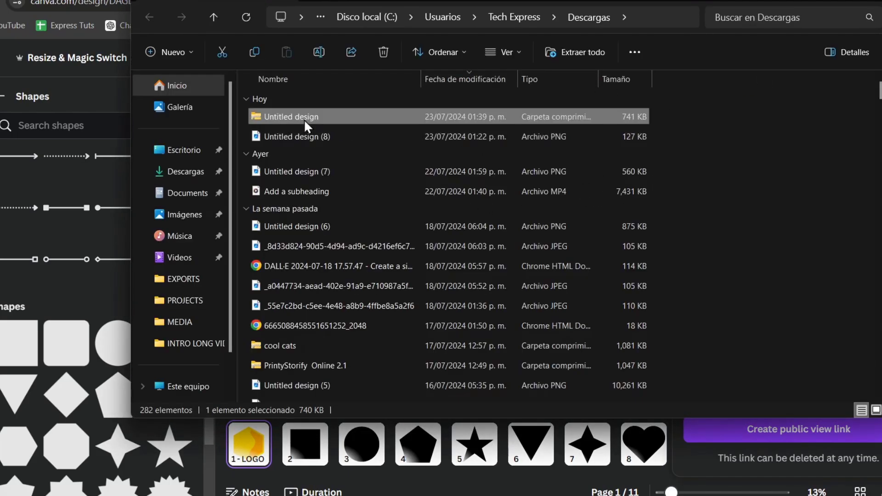
double_click(303, 116)
click(312, 106)
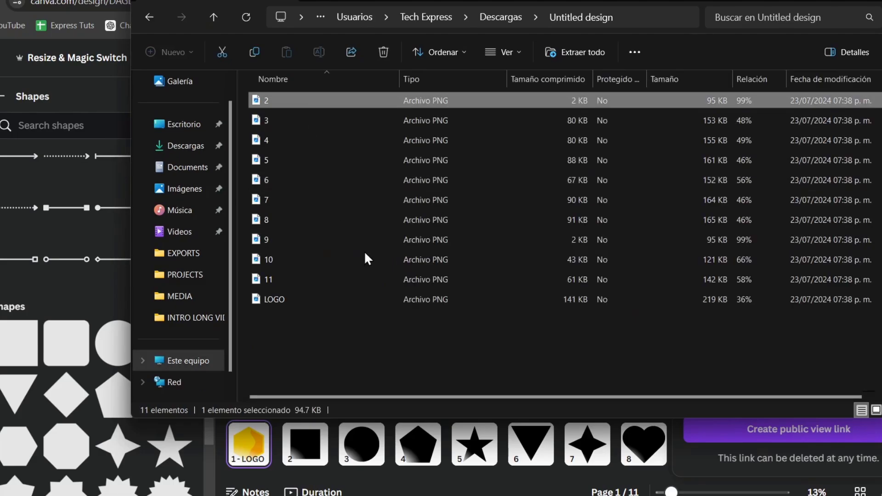
drag(352, 2, 401, 13)
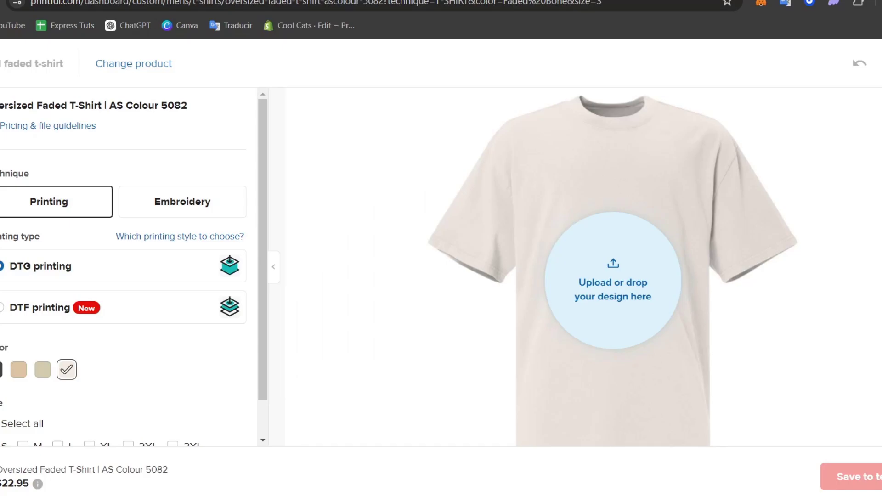
key(alt+Tab)
drag(395, 17, 585, 43)
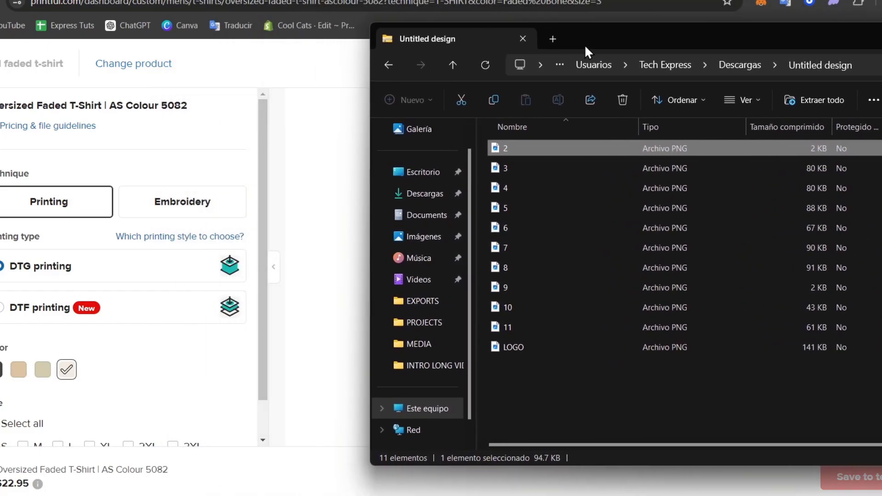
drag(555, 144, 356, 206)
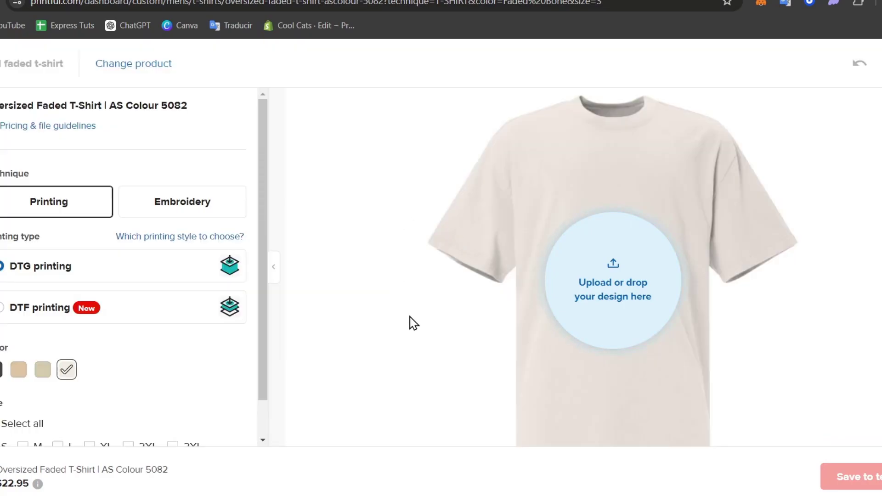
- Place the 5.png star design on the front of the T-shirt and make it slightly smaller on the chest
click(547, 296)
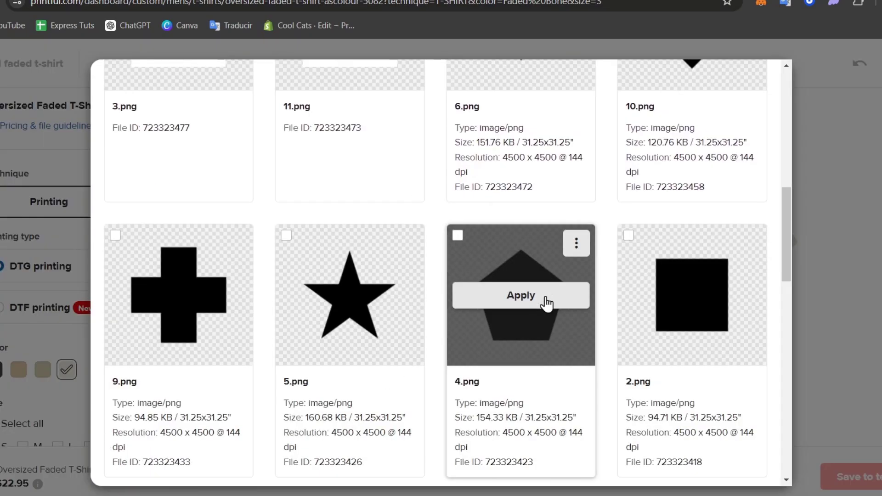
scroll(549, 333, down, 5)
scroll(550, 338, up, 5)
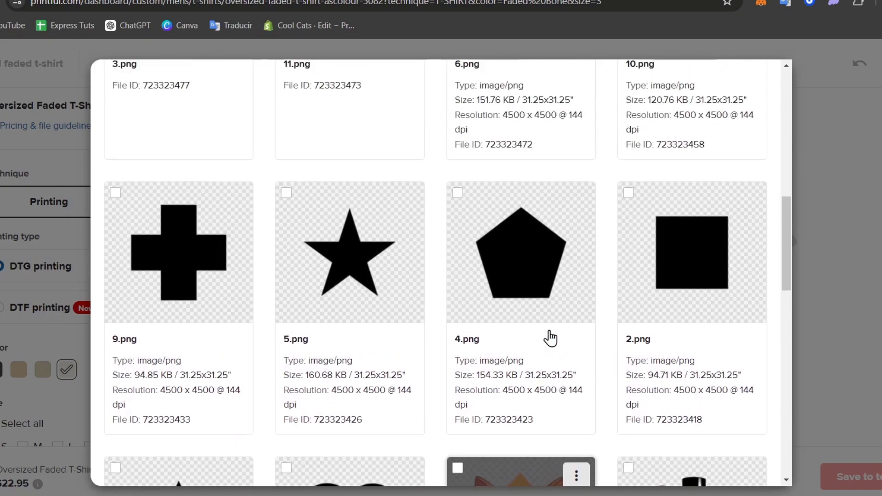
click(350, 288)
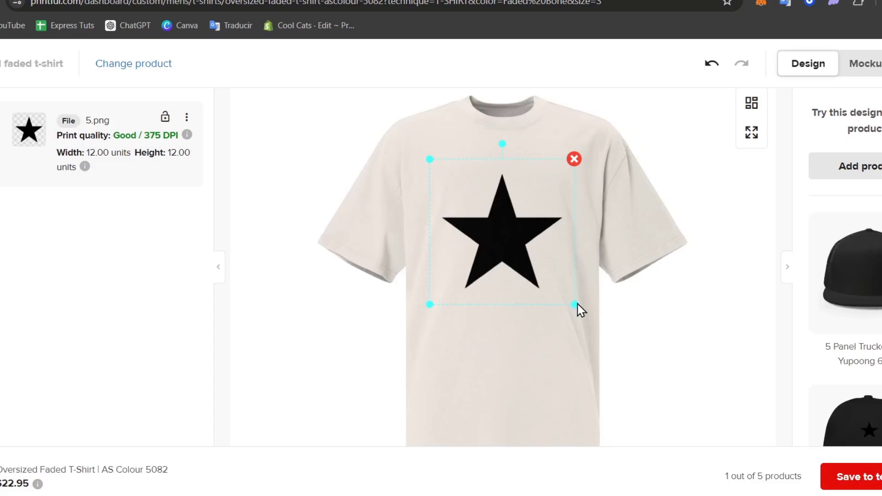
drag(577, 304, 549, 290)
drag(546, 275, 570, 285)
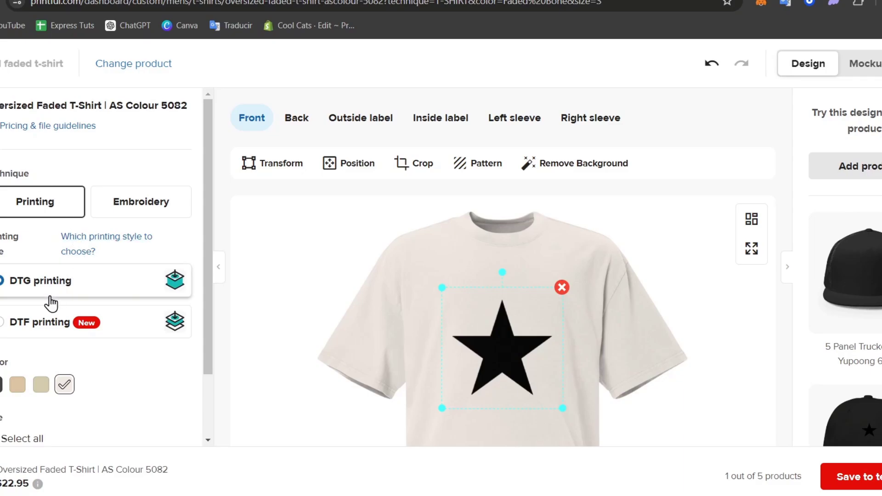
- Add the dark grey, tan and Faded Eucalyptus colors to the T-shirt and save it to the product templates
click(2, 386)
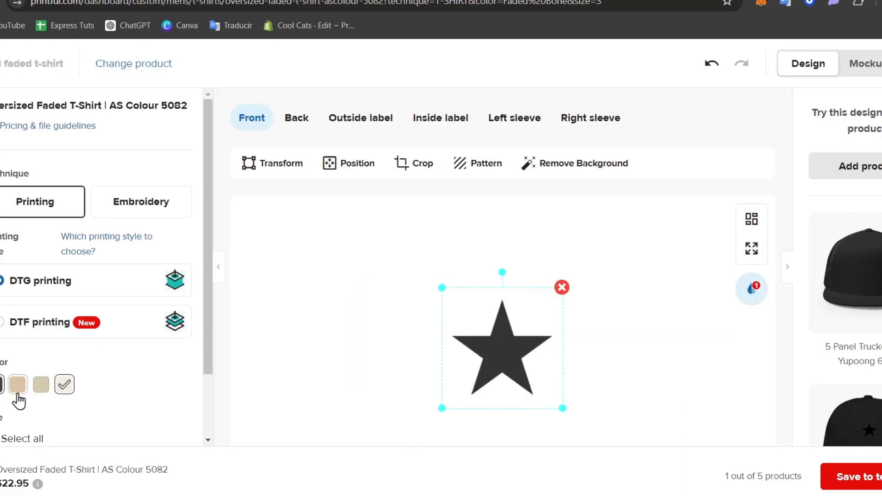
click(20, 388)
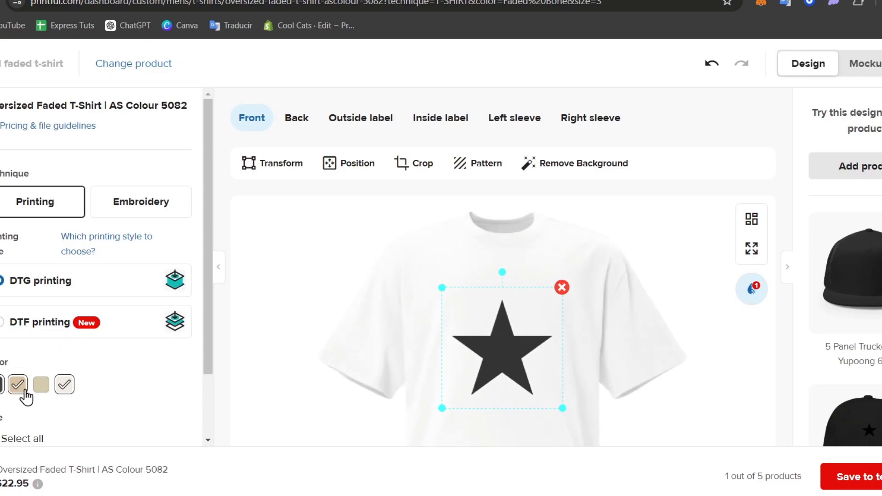
click(39, 388)
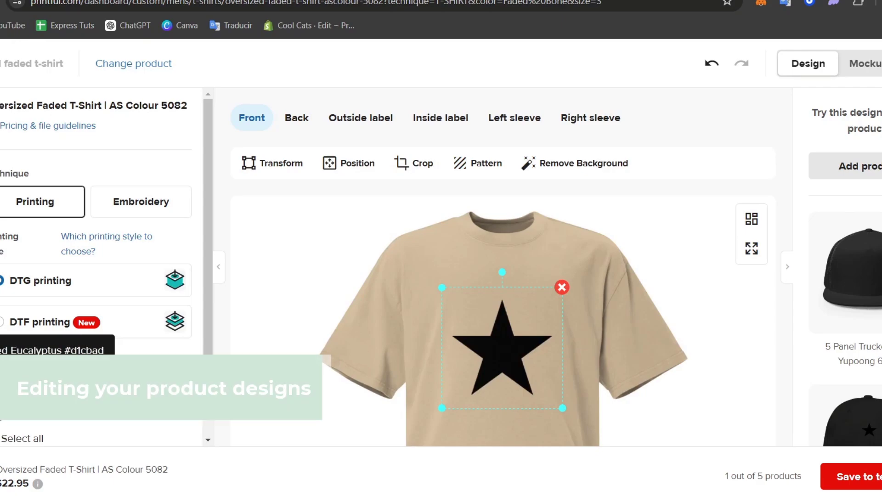
scroll(505, 296, down, 5)
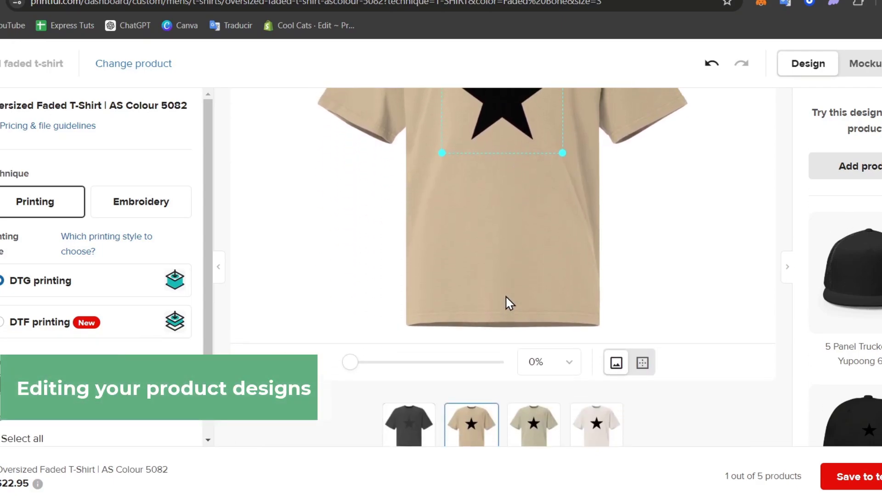
scroll(507, 297, up, 5)
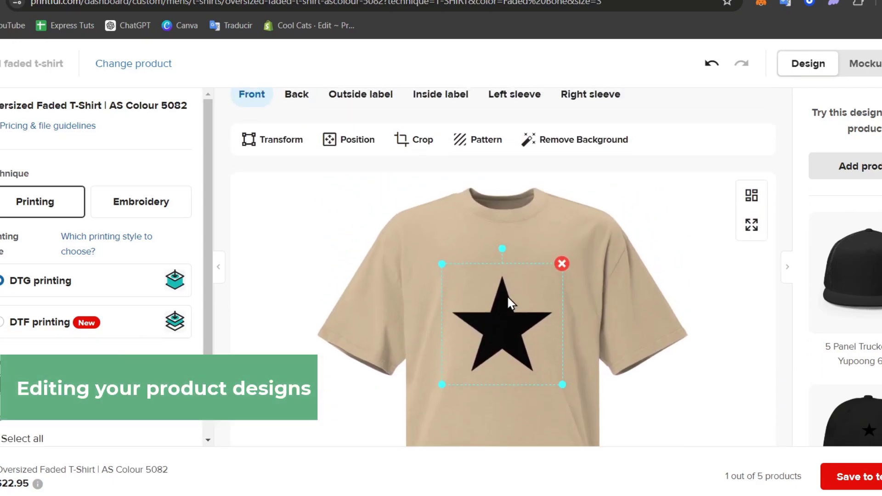
scroll(101, 386, down, 2)
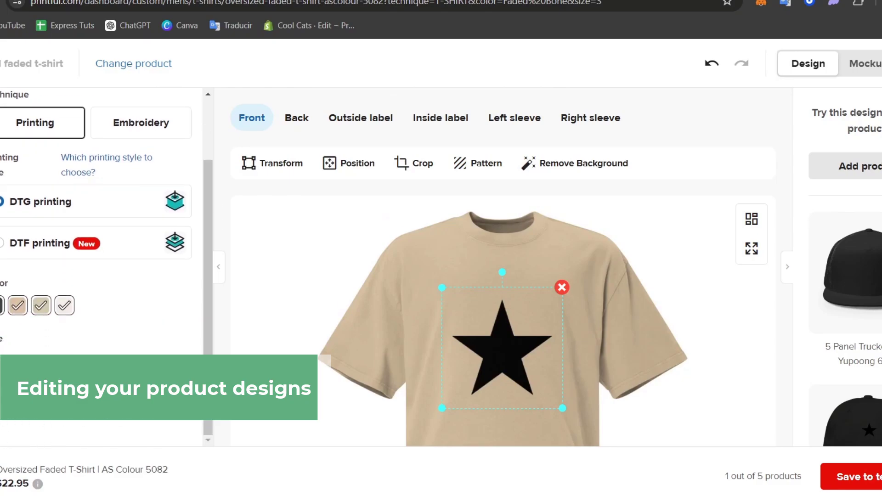
click(847, 480)
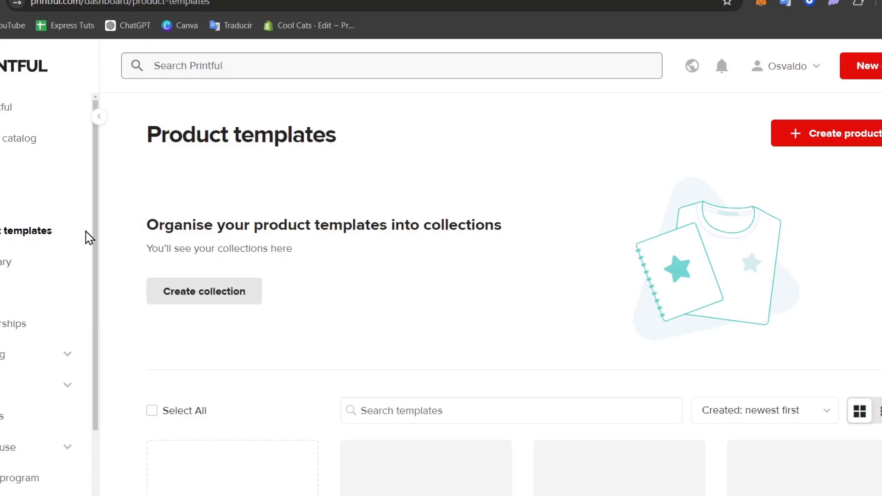
- Start adding the Oversized faded t-shirt template to the store, select all its sizes and proceed to the mockups
scroll(472, 262, down, 4)
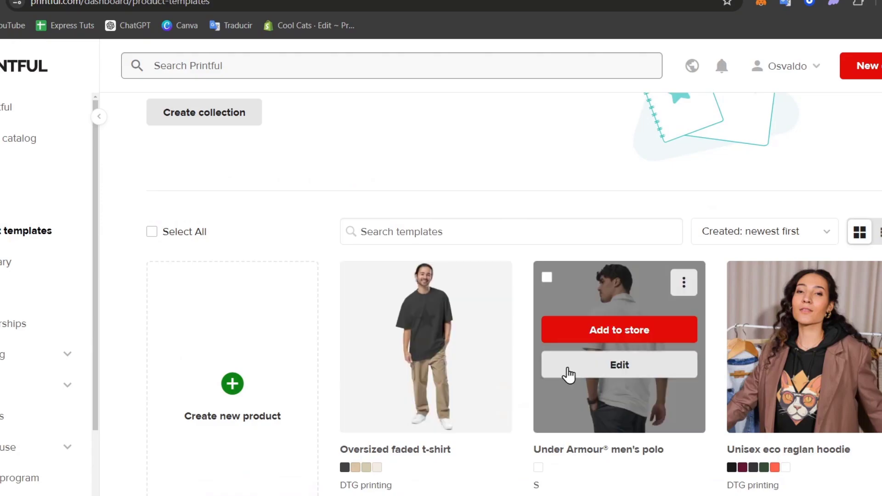
mouse_move(467, 325)
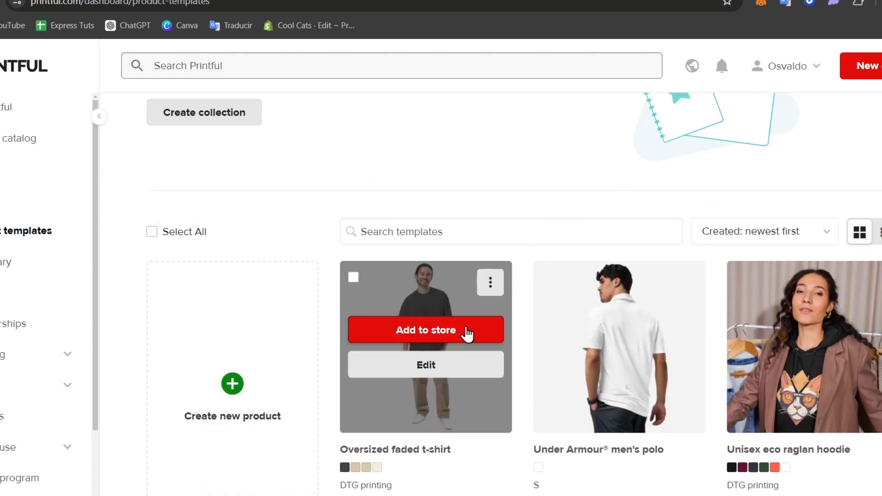
click(445, 330)
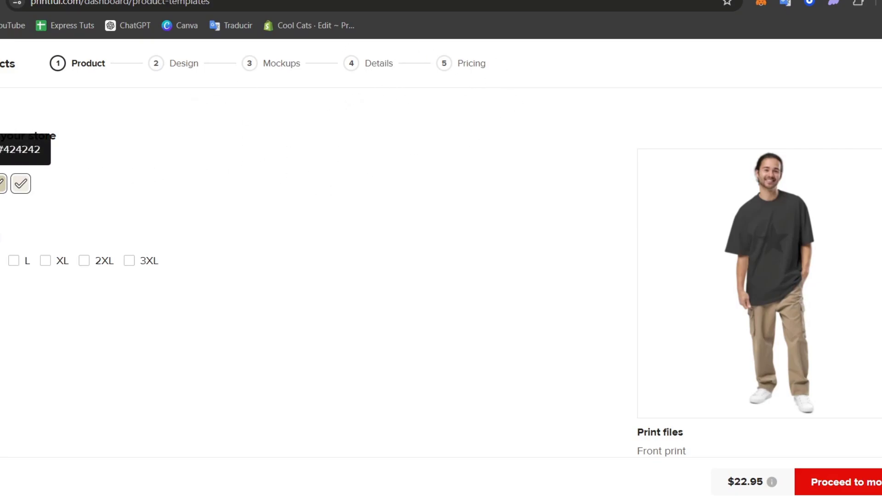
click(0, 237)
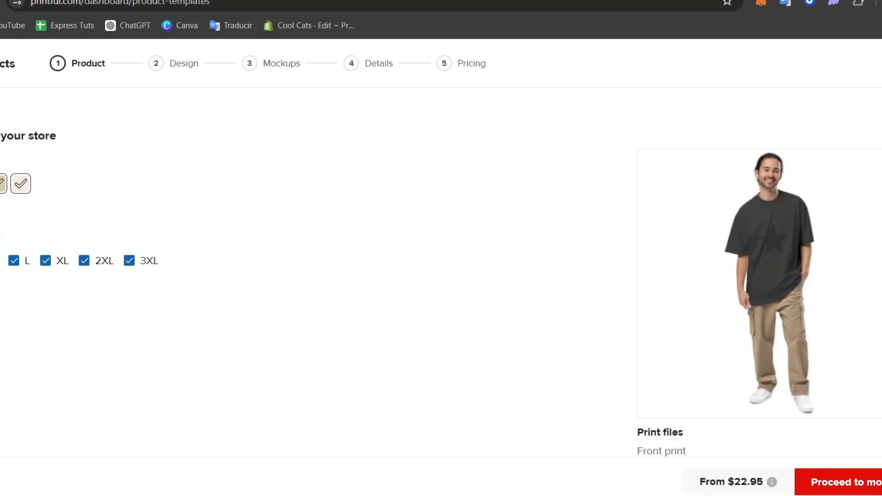
click(854, 483)
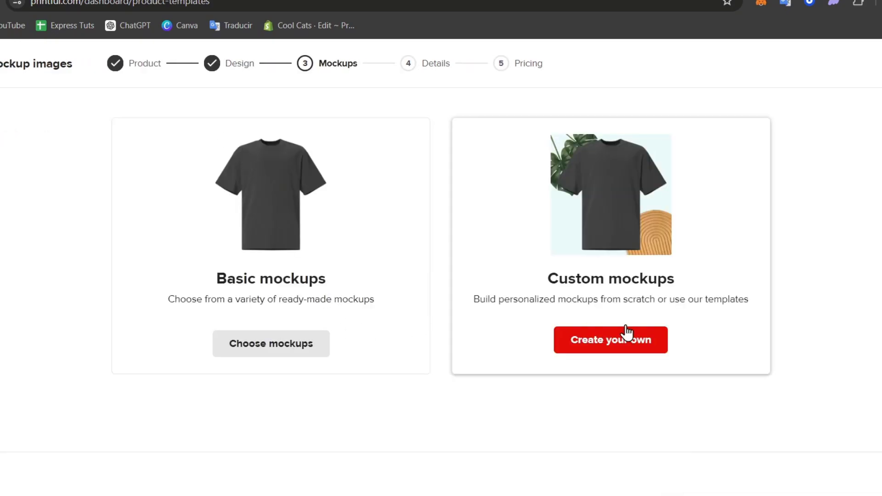
- Choose basic mockups for the T-shirt and set the Faded Bone flat front view as the main image
click(285, 352)
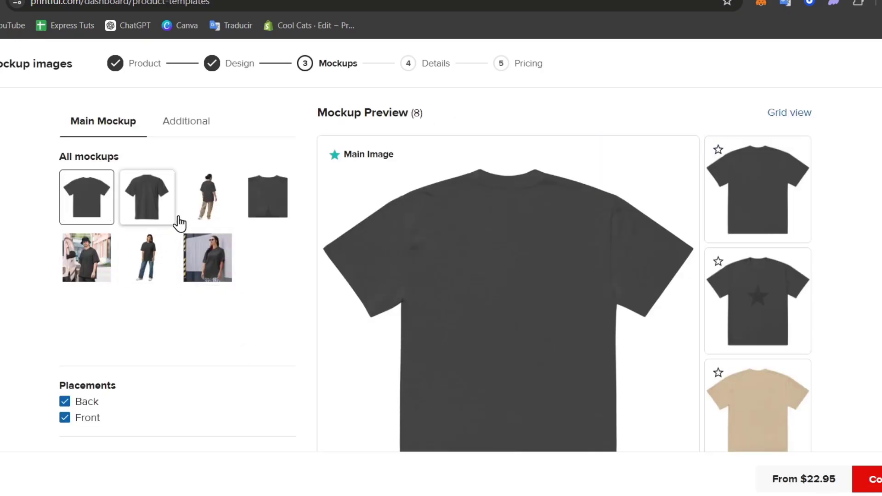
scroll(766, 270, down, 8)
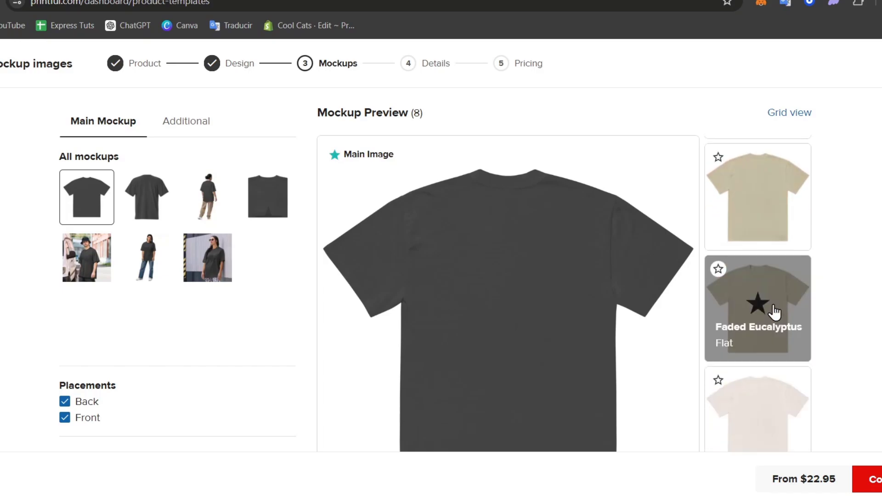
scroll(791, 331, down, 3)
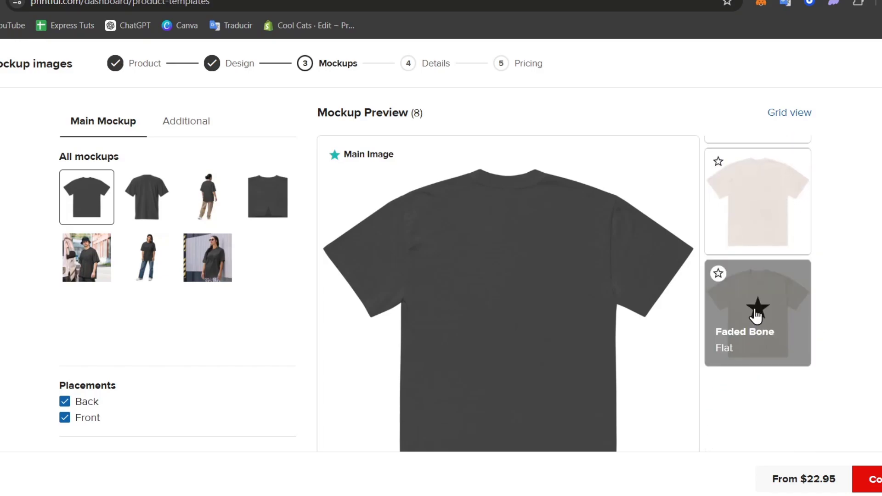
click(757, 314)
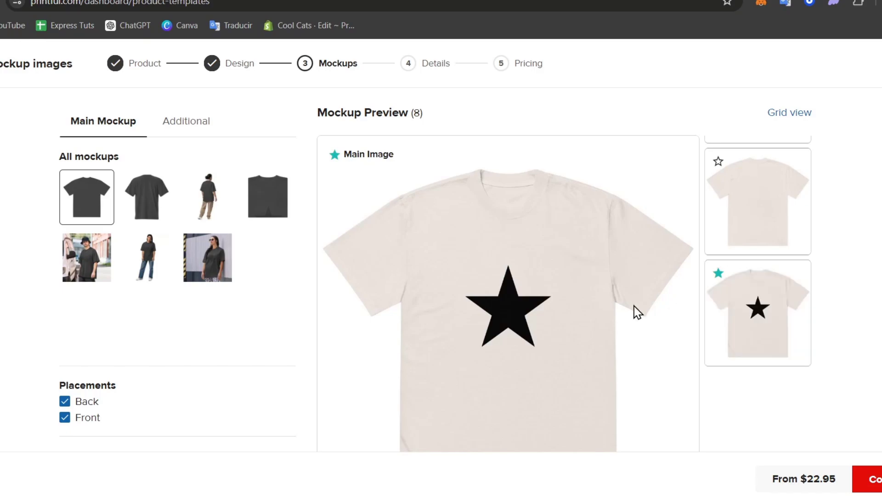
scroll(636, 312, down, 2)
scroll(636, 312, up, 2)
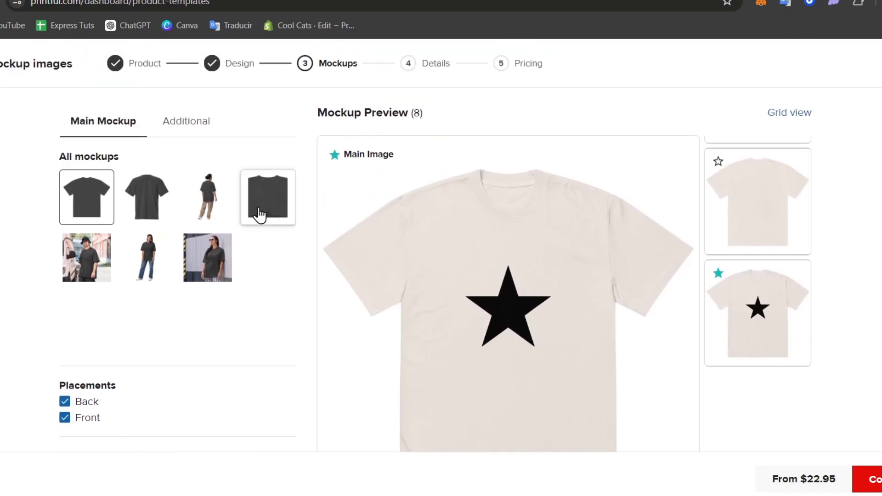
- Try the other main mockup styles, including the on-model and folded shirts, and return to the flat style
click(144, 188)
click(217, 204)
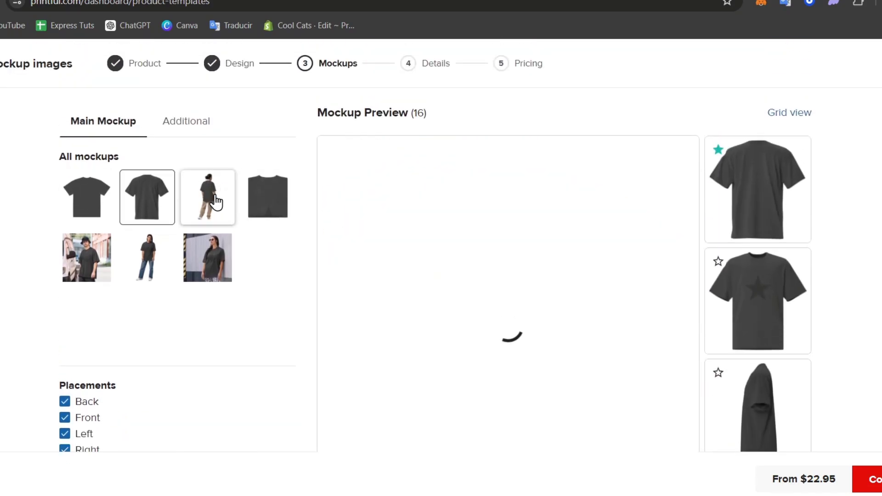
click(276, 203)
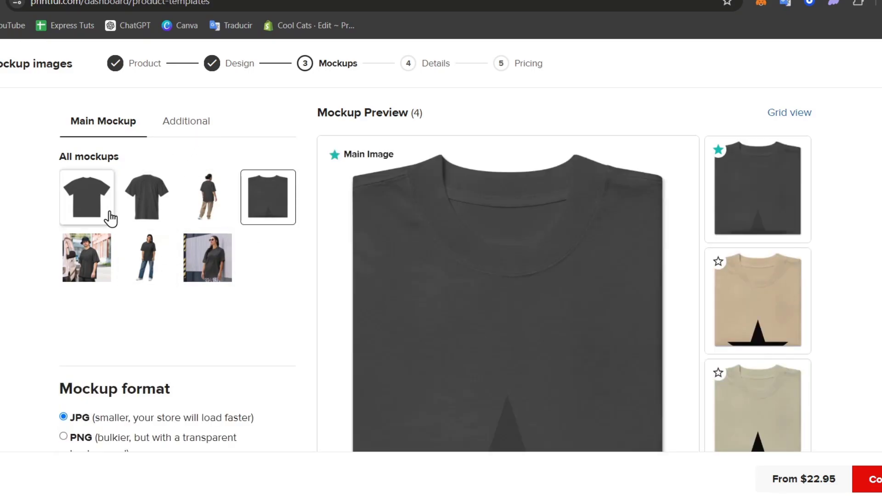
click(107, 212)
- Look through the additional mockups available for the T-shirt and continue to the product details
click(186, 123)
scroll(246, 262, down, 5)
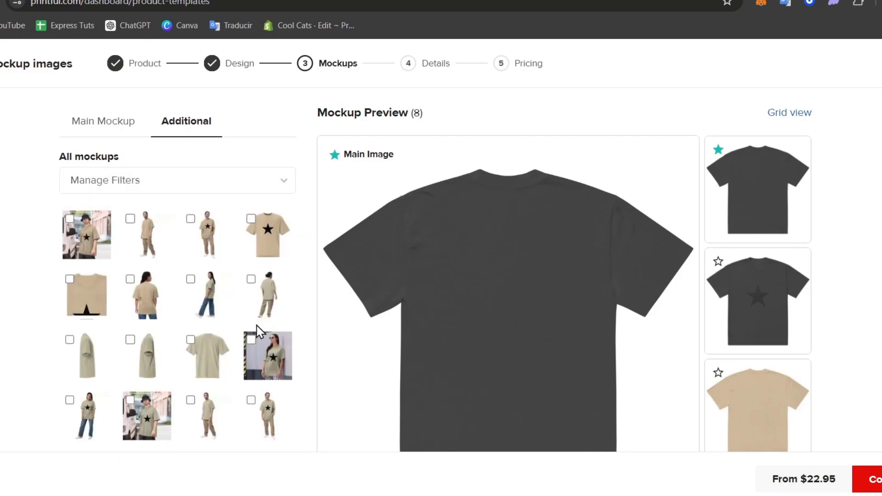
scroll(258, 329, down, 5)
scroll(274, 308, down, 5)
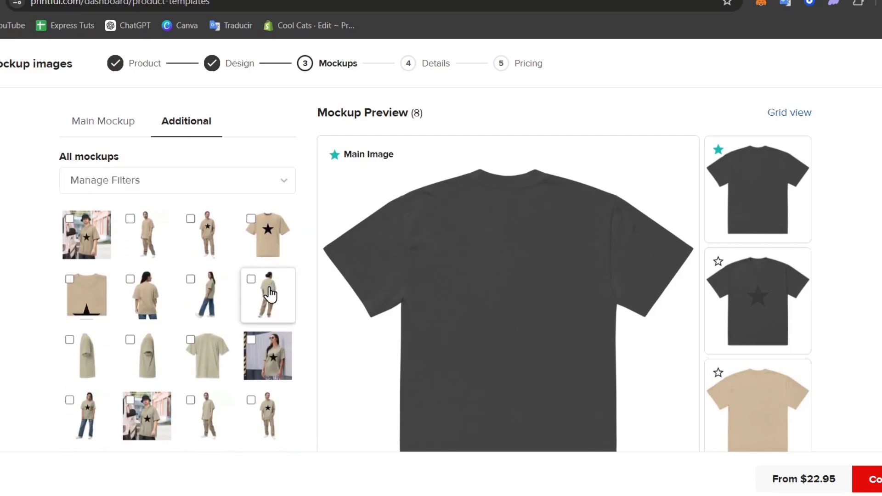
scroll(271, 294, up, 5)
scroll(274, 299, down, 5)
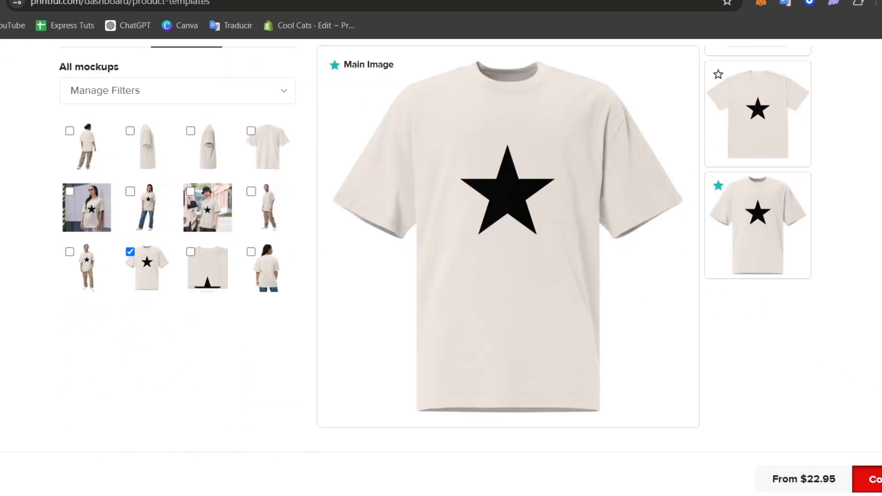
click(866, 480)
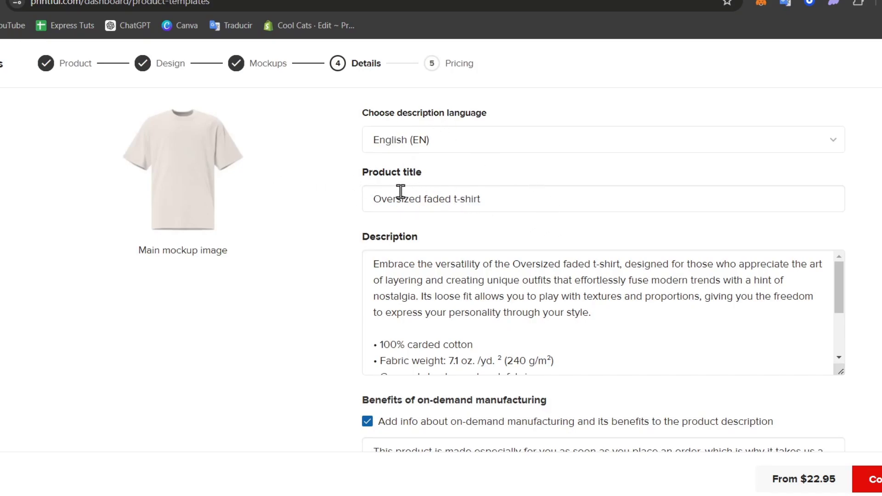
- Change the product title to "Oversized Star Shape Shirt"
click(502, 199)
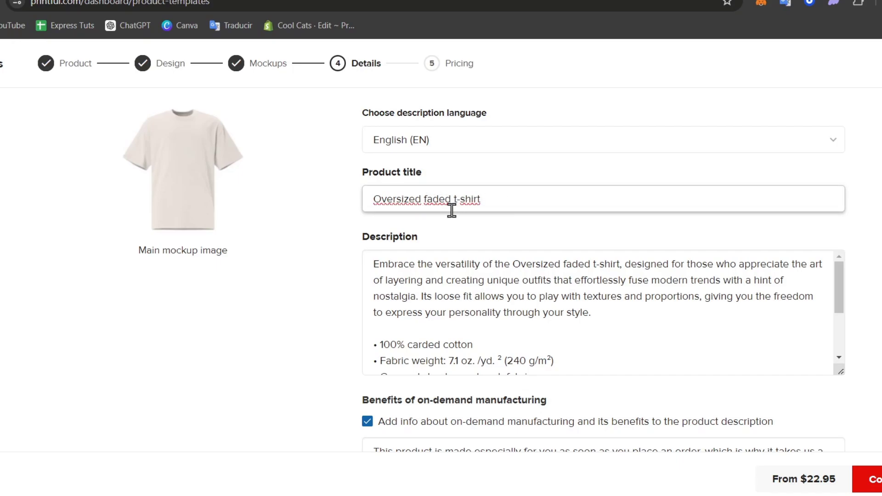
text(Star Shape)
drag(540, 208, 479, 213)
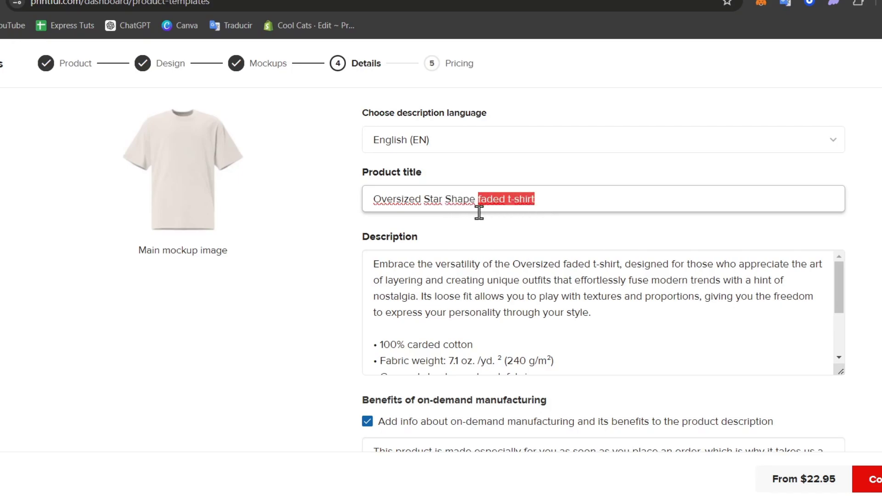
text(Shirt)
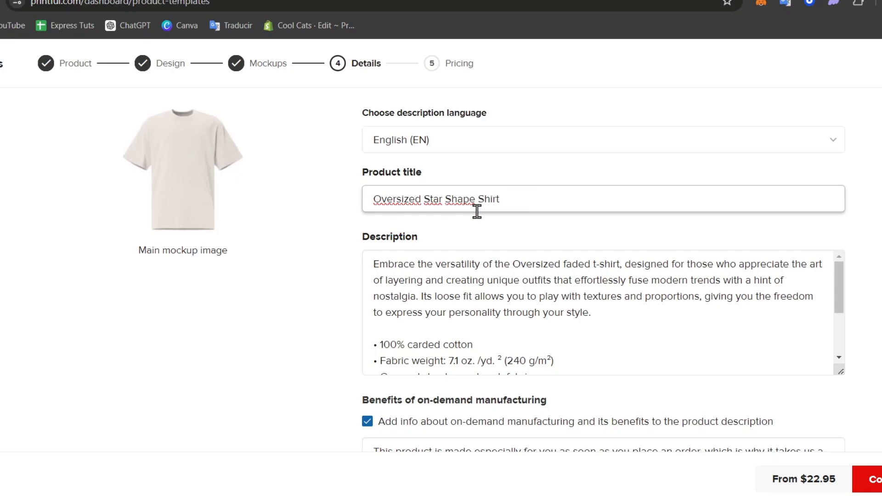
- Review the product description and attach a size guide to it in both imperial and metric measurements
click(641, 302)
scroll(641, 303, down, 3)
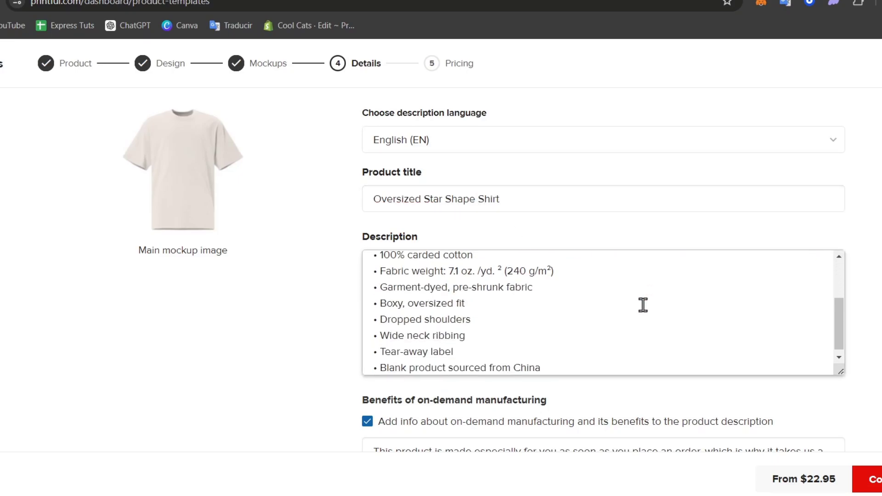
scroll(670, 347, down, 2)
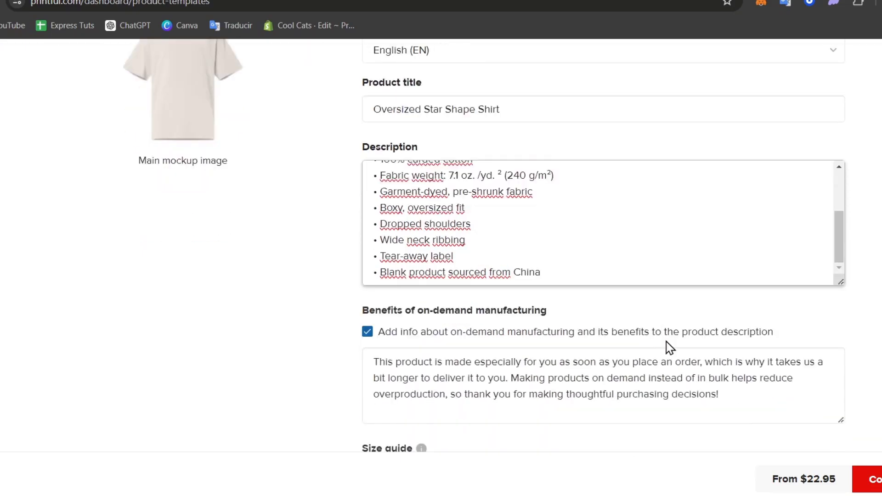
scroll(670, 348, down, 2)
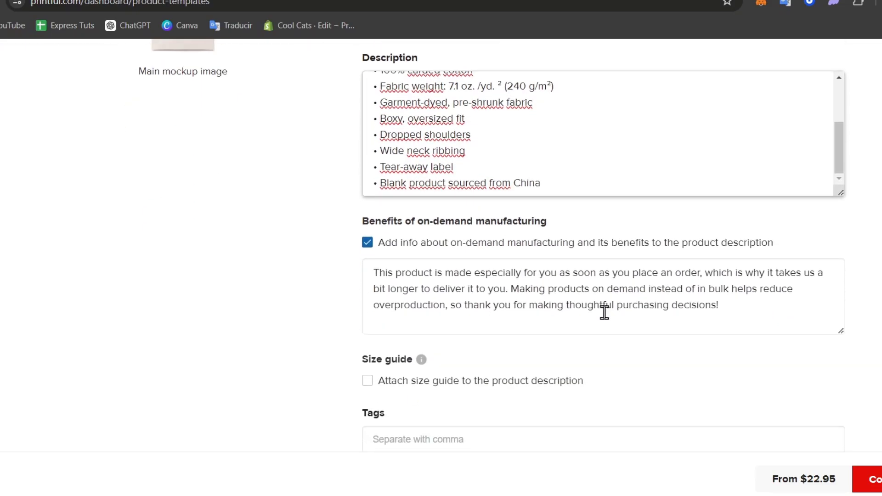
click(545, 274)
scroll(618, 349, down, 2)
click(510, 291)
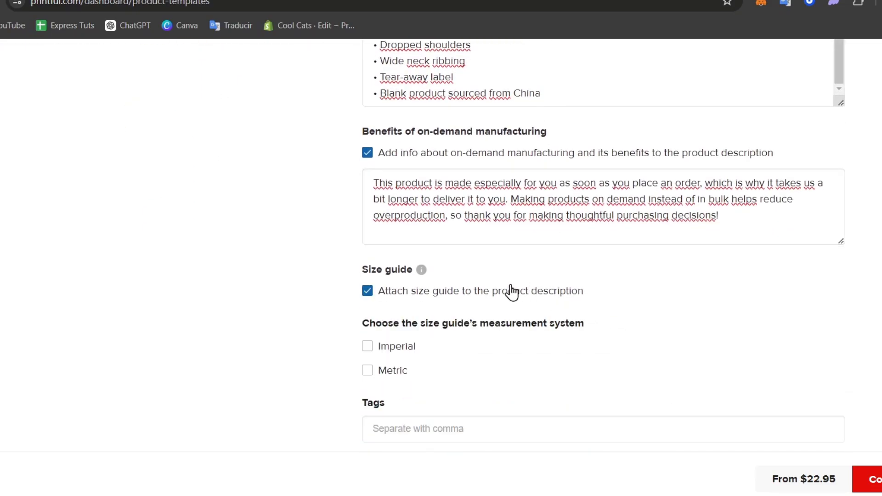
scroll(510, 291, down, 2)
click(434, 282)
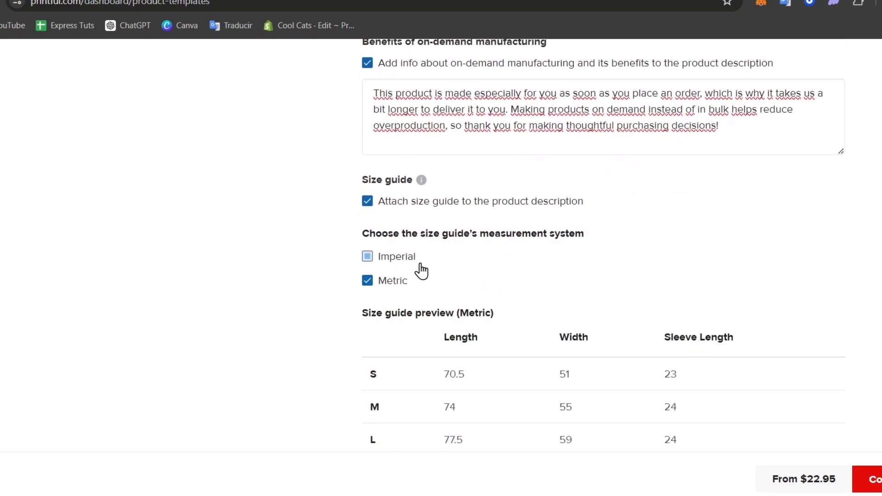
click(418, 267)
drag(398, 264, 400, 265)
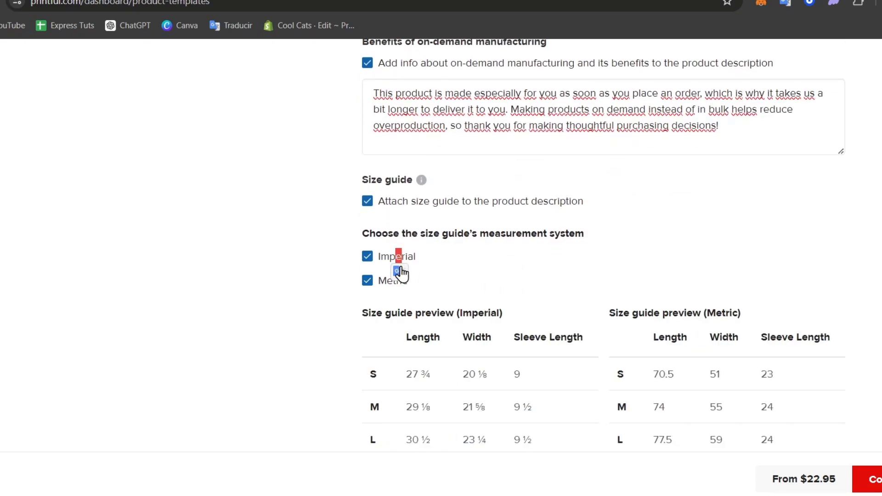
- Add the product tags "oversized star tshirt", "tshirt", "star" and "star tshirt"
scroll(497, 277, down, 7)
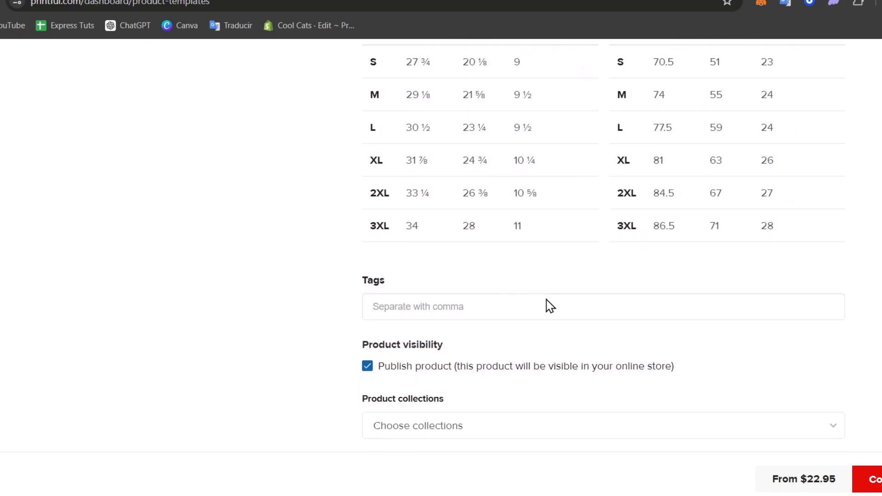
click(550, 307)
scroll(609, 338, up, 15)
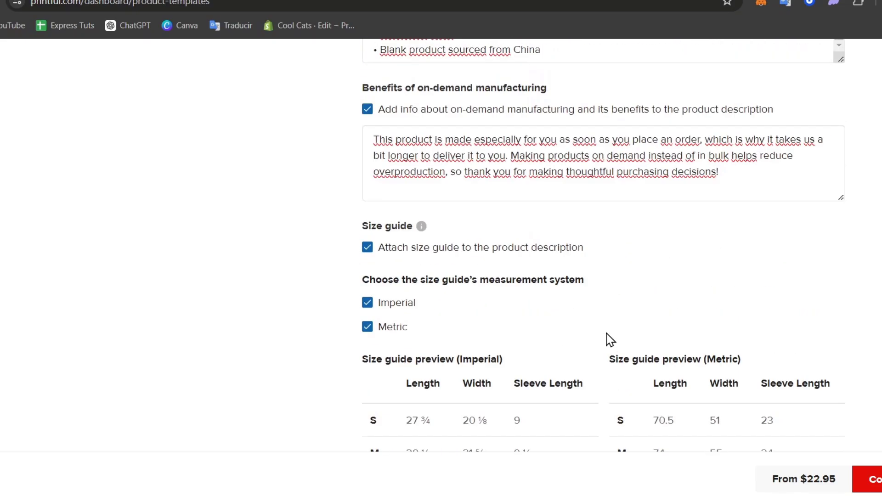
scroll(607, 332, down, 14)
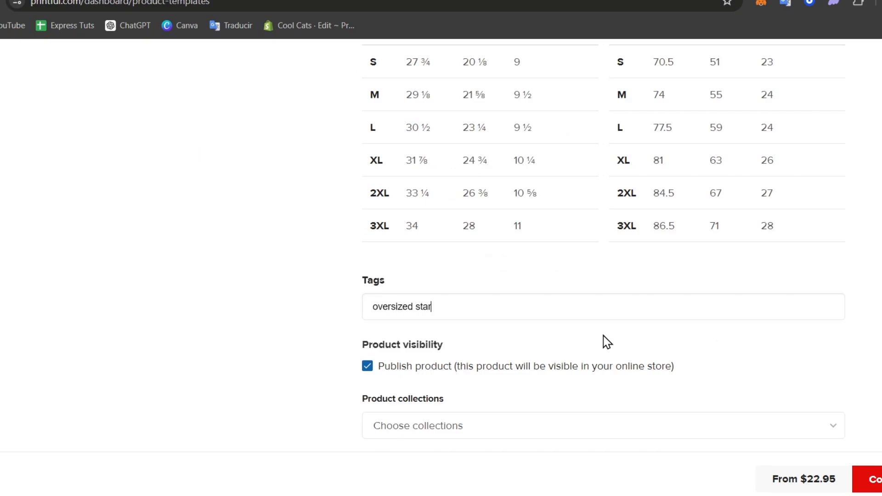
text(oversized star tshirt)
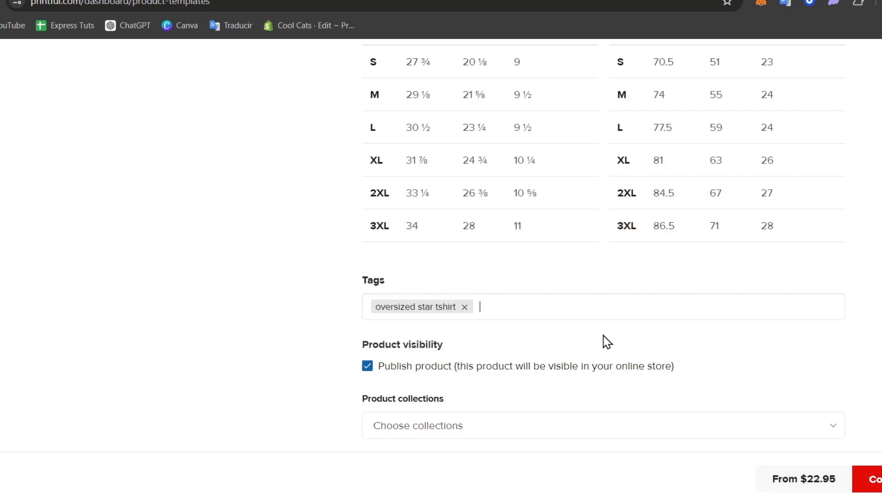
text(,tshirt,st)
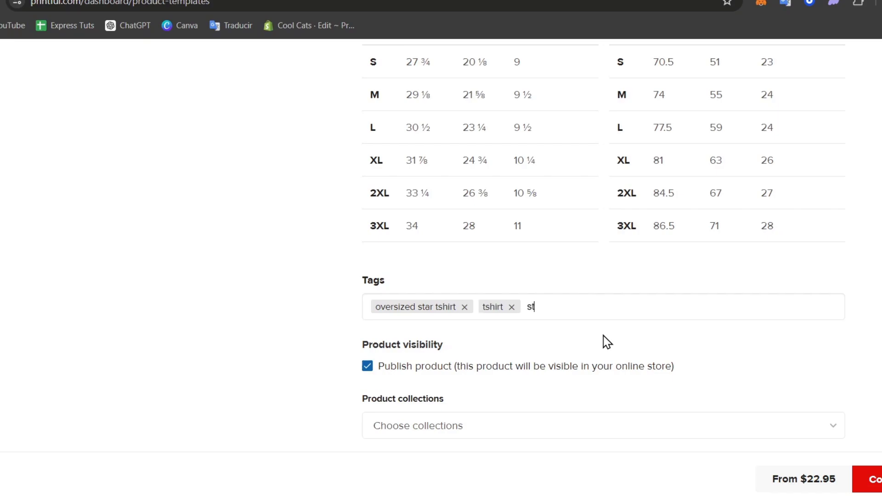
text(art)
key(BackSpace)
text(,)
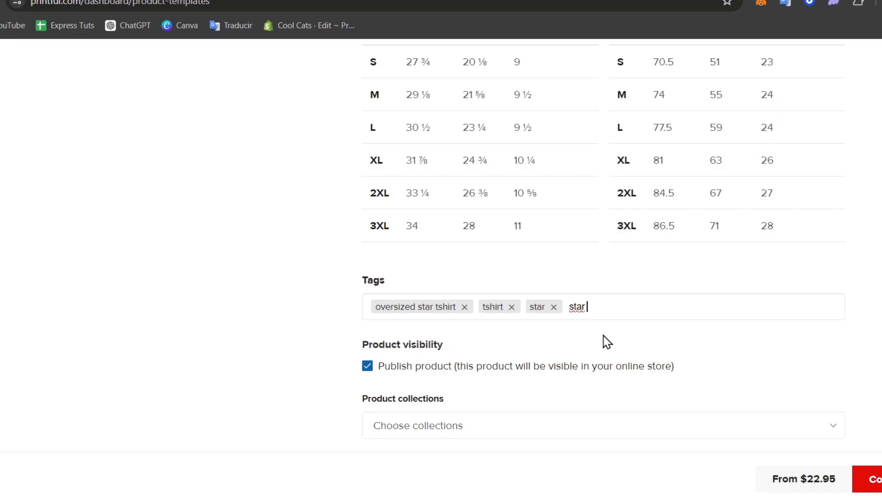
text(star tshirt,)
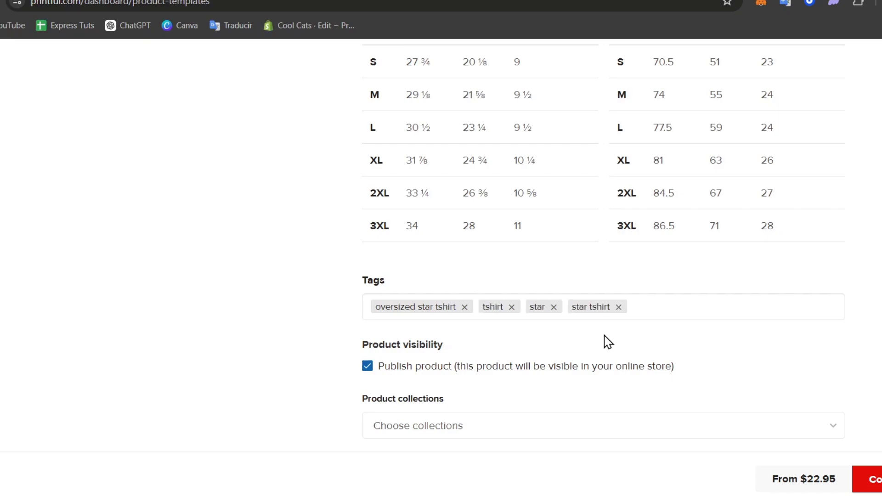
- Check the available product collections, keep the product set to be published without a collection and continue to pricing
click(641, 423)
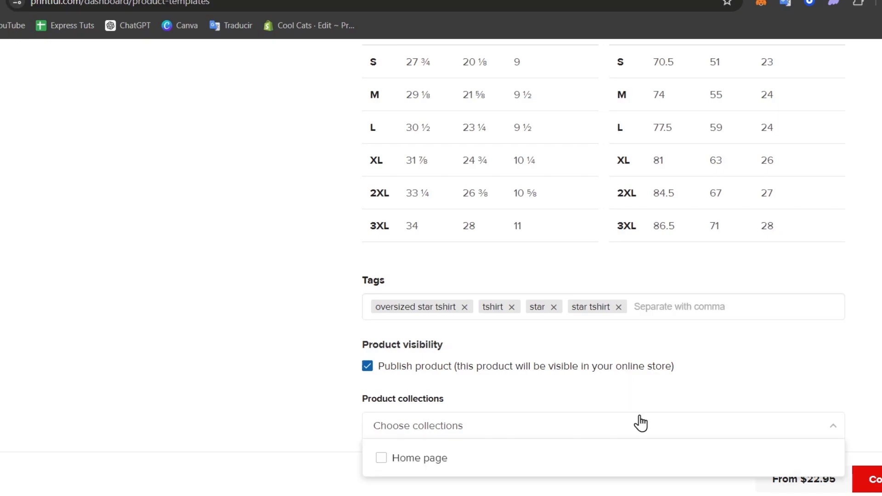
click(703, 375)
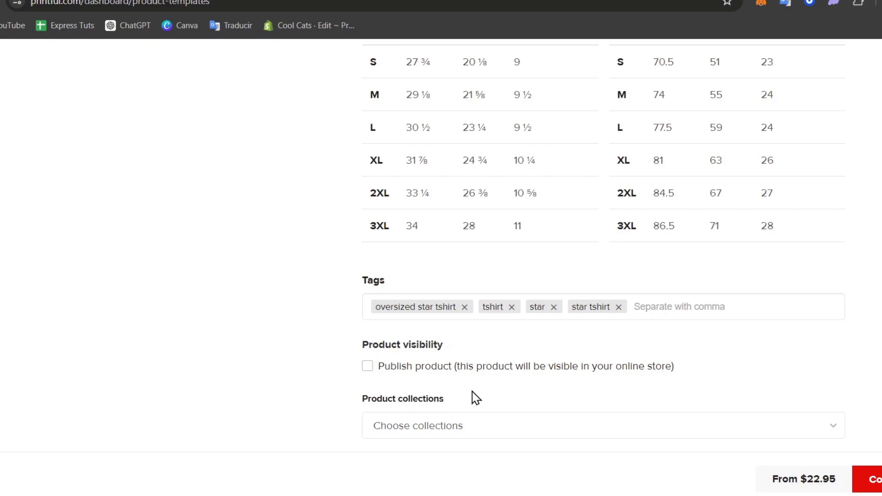
click(518, 370)
click(870, 474)
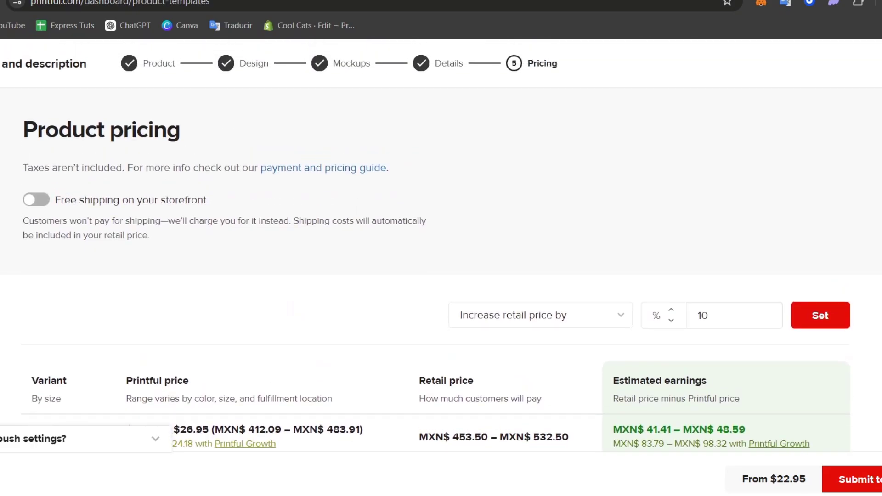
- Review the estimated earnings and increase the retail price of all variants by 5%
scroll(441, 245, down, 4)
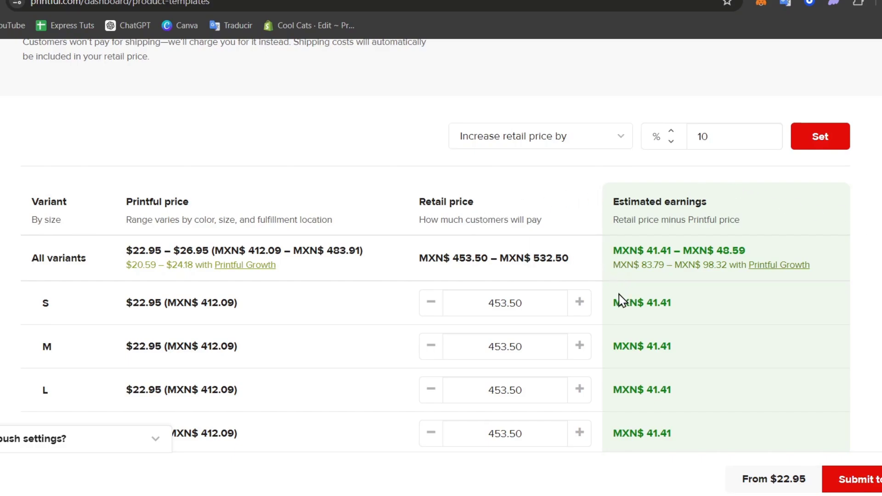
drag(613, 302, 646, 299)
click(692, 308)
double_click(653, 249)
click(671, 142)
click(683, 142)
double_click(730, 136)
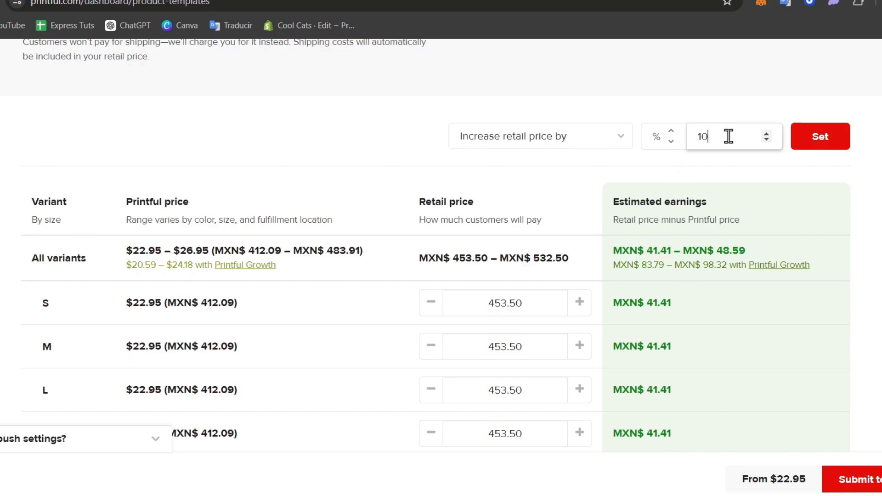
text(5)
click(802, 142)
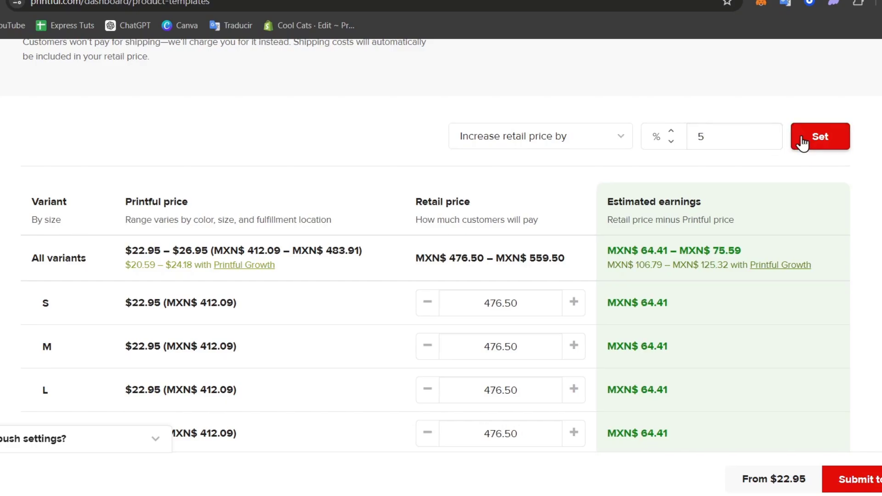
- Decrease the retail price of all variants by 5% three times in a row
click(574, 140)
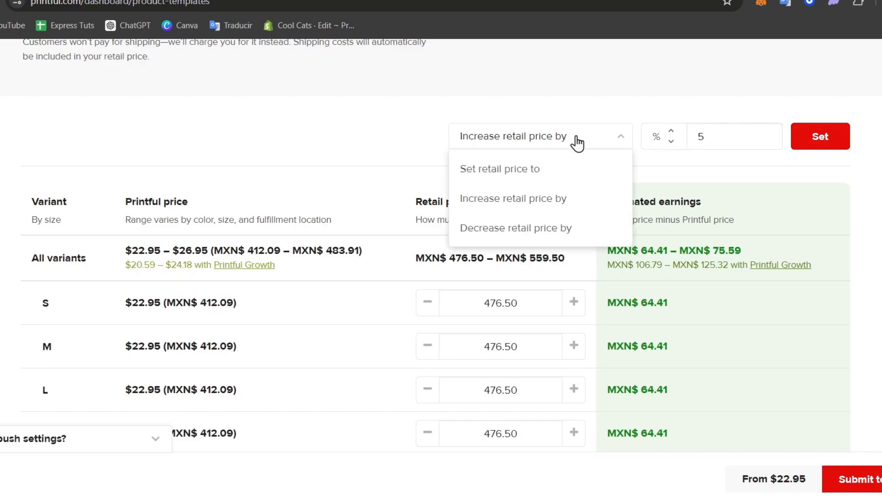
click(578, 225)
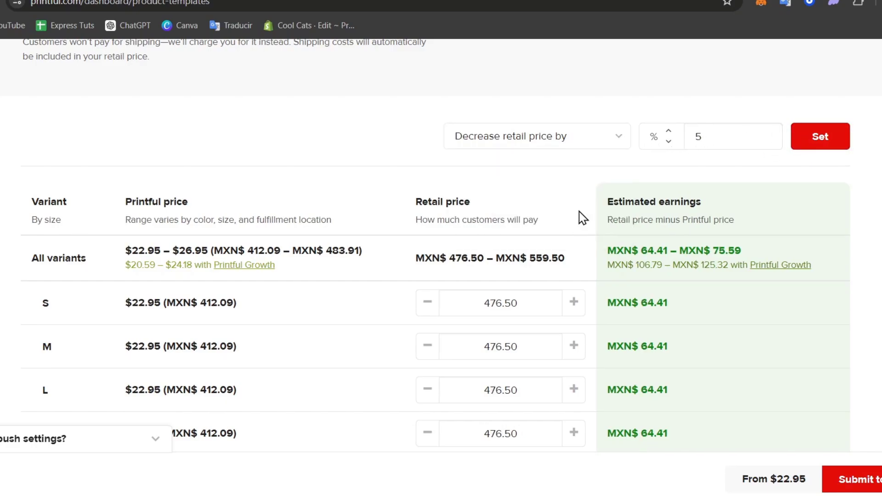
click(841, 141)
click(841, 142)
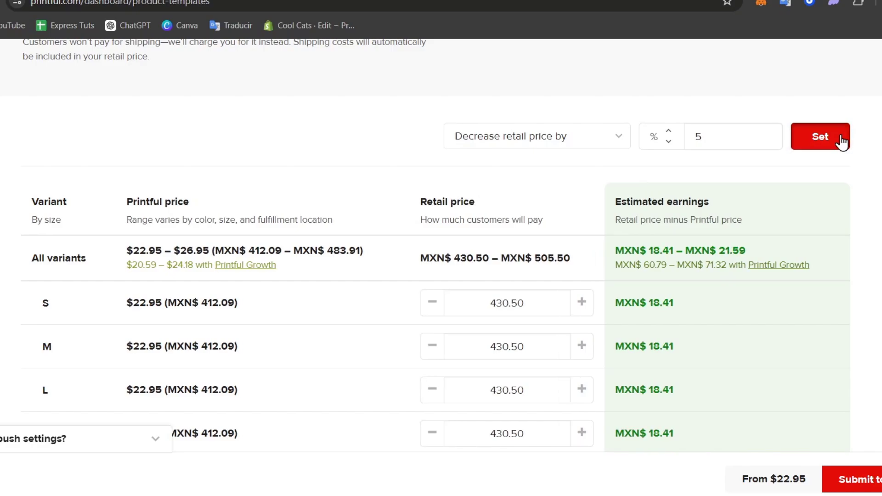
click(841, 142)
- Increase the retail price of all variants by 1% and submit the product to the store
click(740, 199)
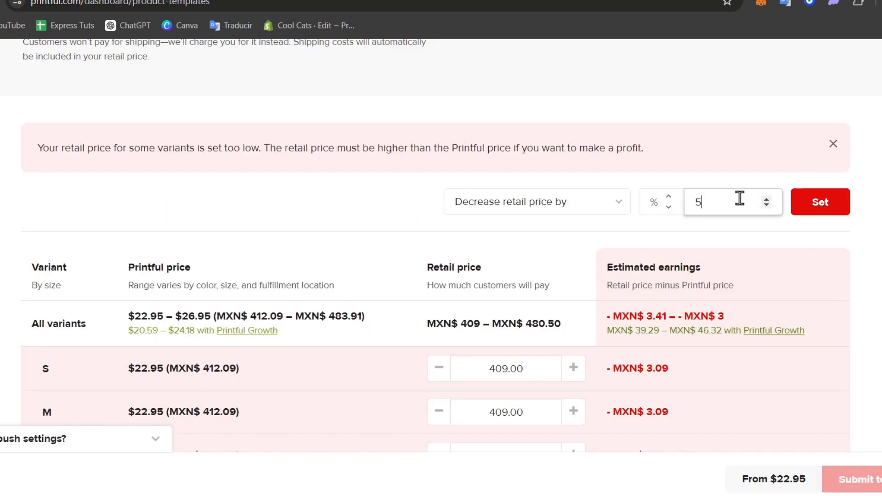
text(1)
click(587, 207)
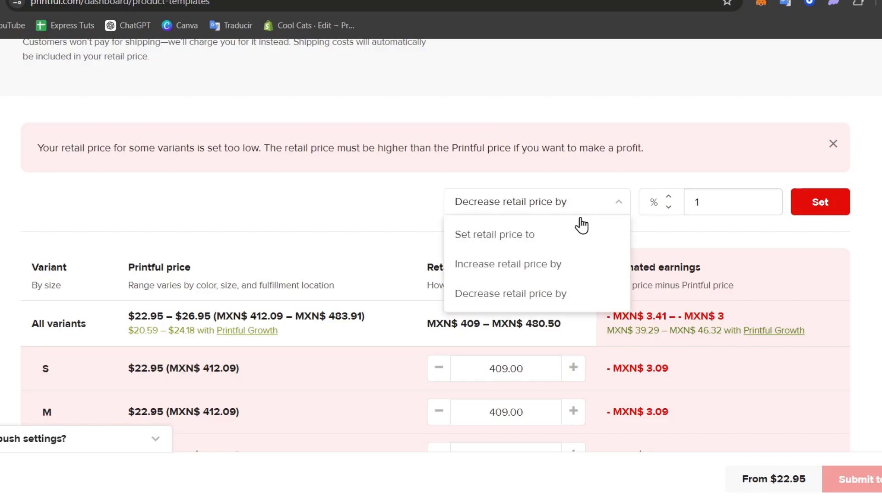
click(571, 262)
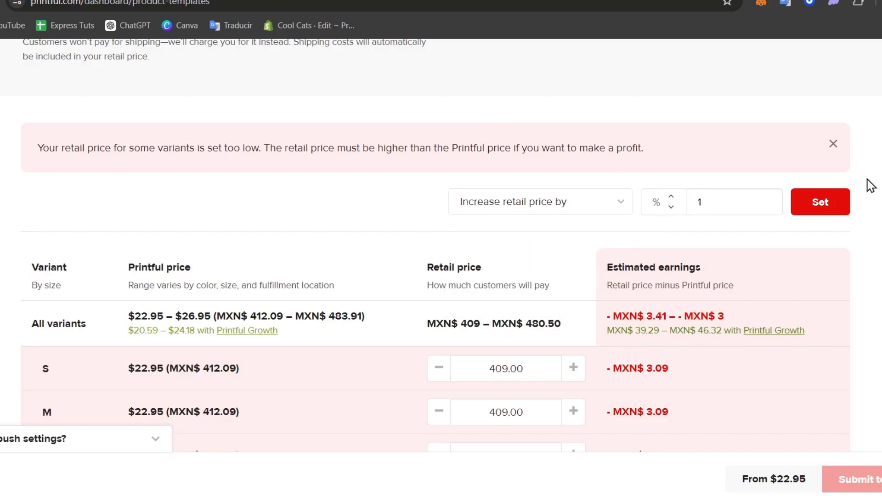
click(835, 206)
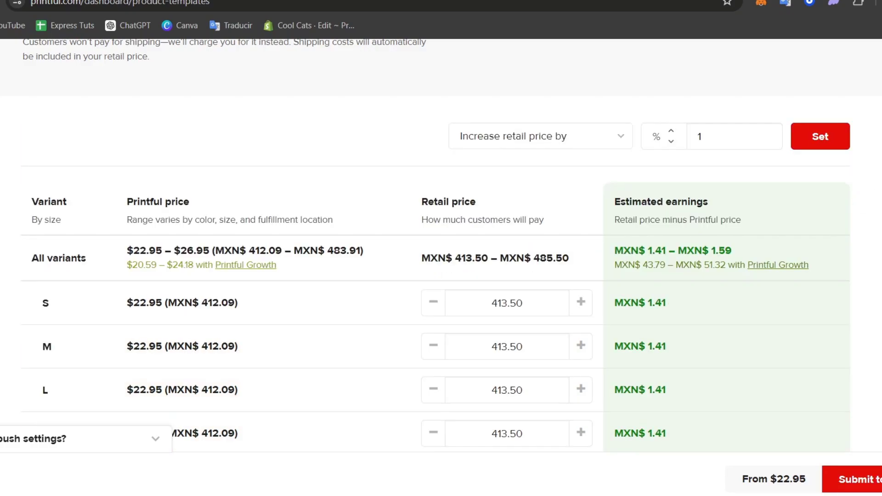
scroll(436, 246, down, 3)
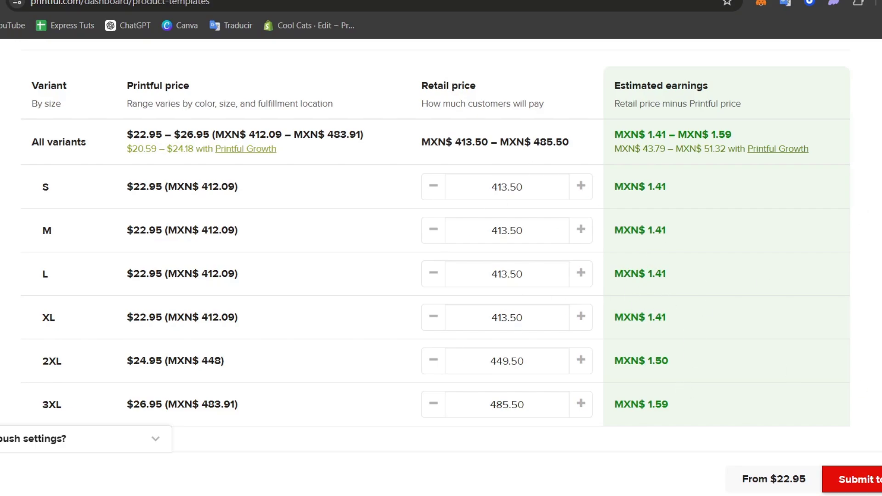
click(852, 479)
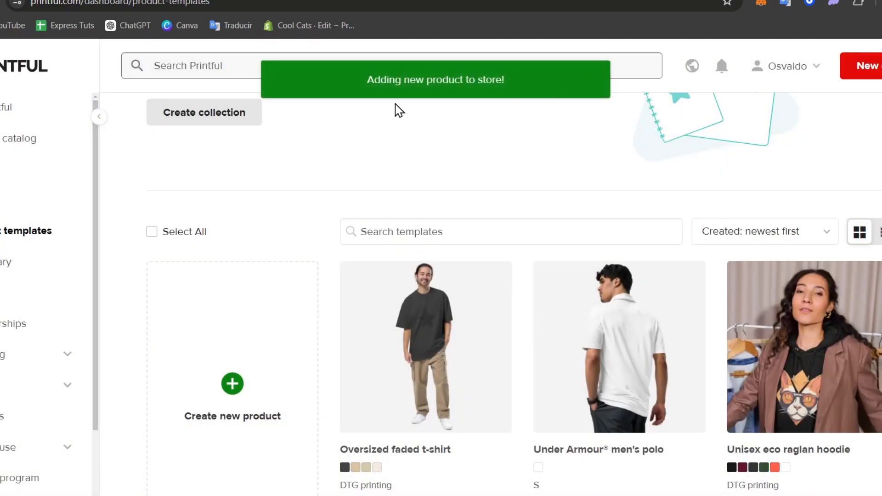
- Switch to the Shopify admin and open the Oversized Star Shape Shirt from the store's products
mouse_move(494, 402)
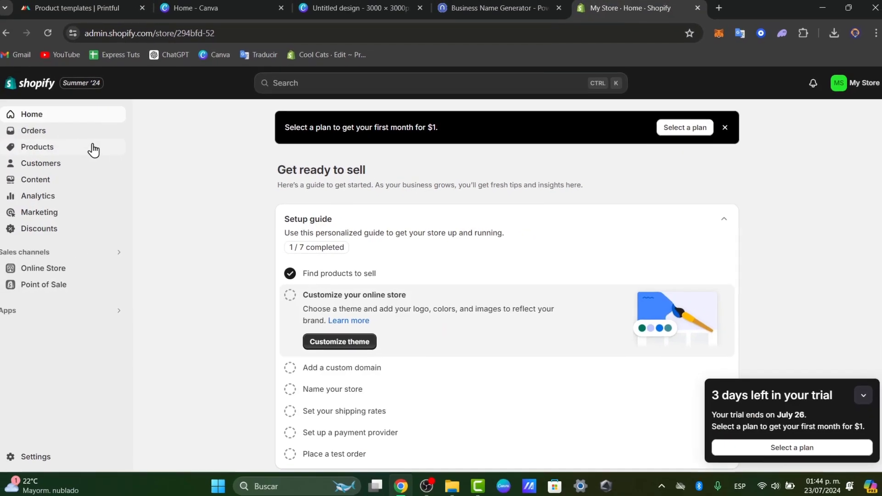
click(97, 149)
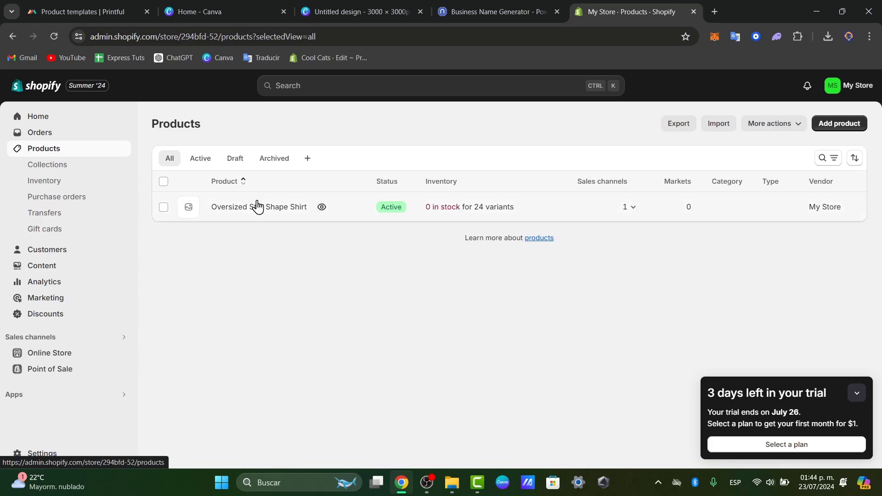
click(54, 3)
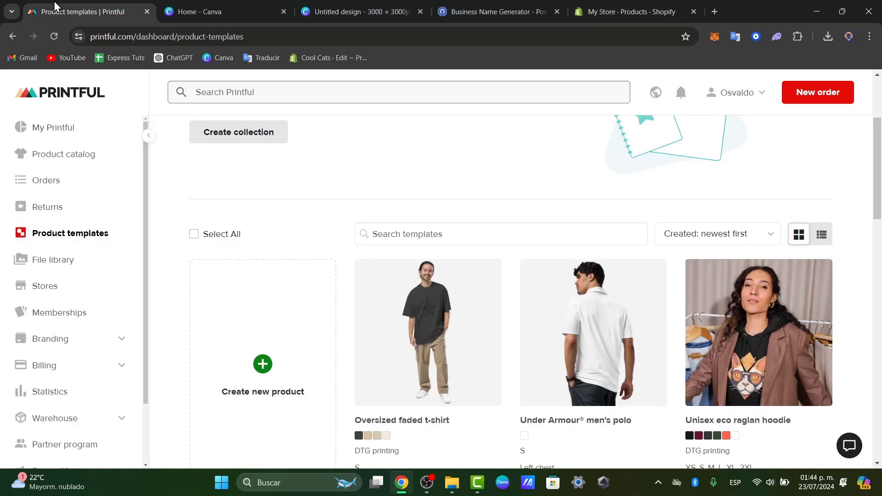
click(671, 6)
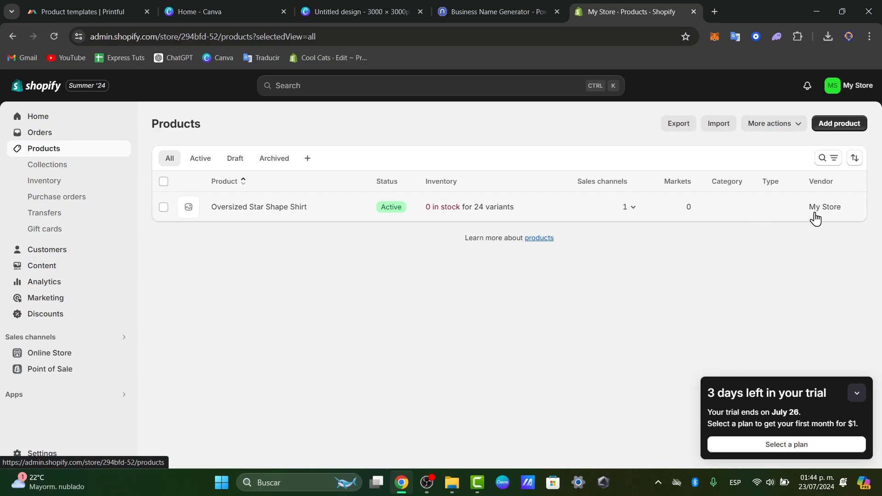
click(282, 209)
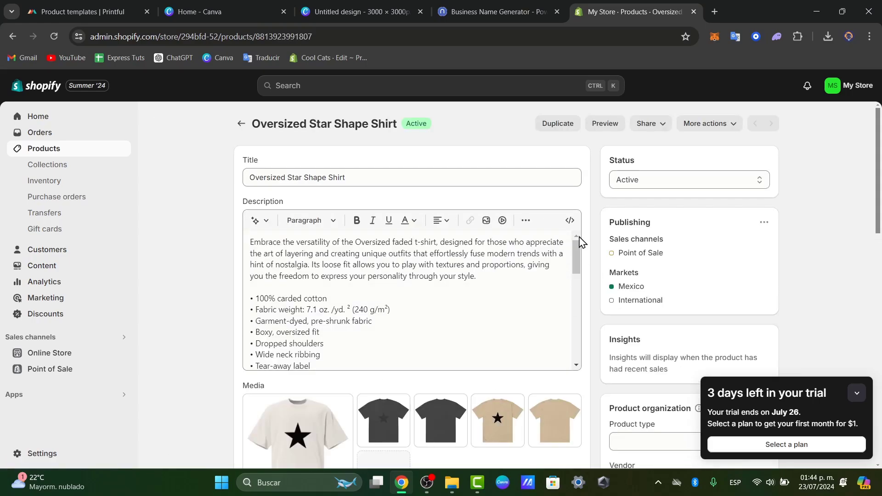
- Collapse the trial notice and review the shirt's description, media, variants, prices, search listing, theme template and organization details
click(857, 393)
scroll(683, 291, down, 2)
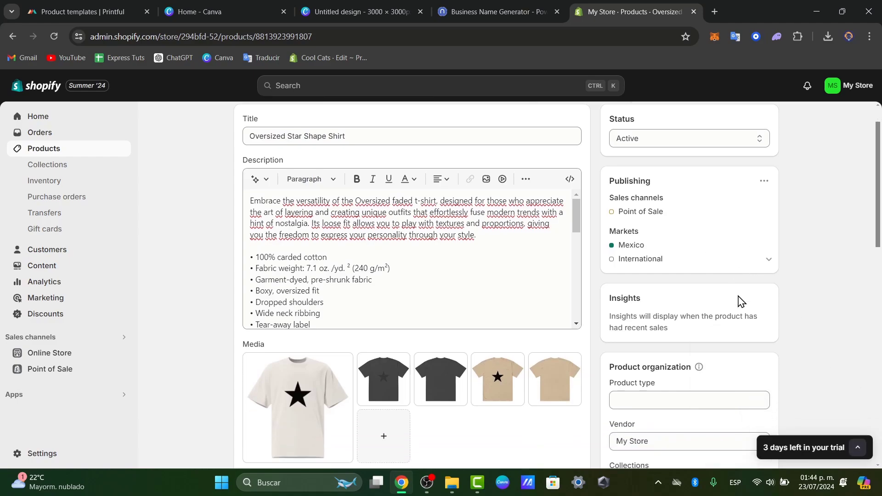
scroll(375, 360, up, 2)
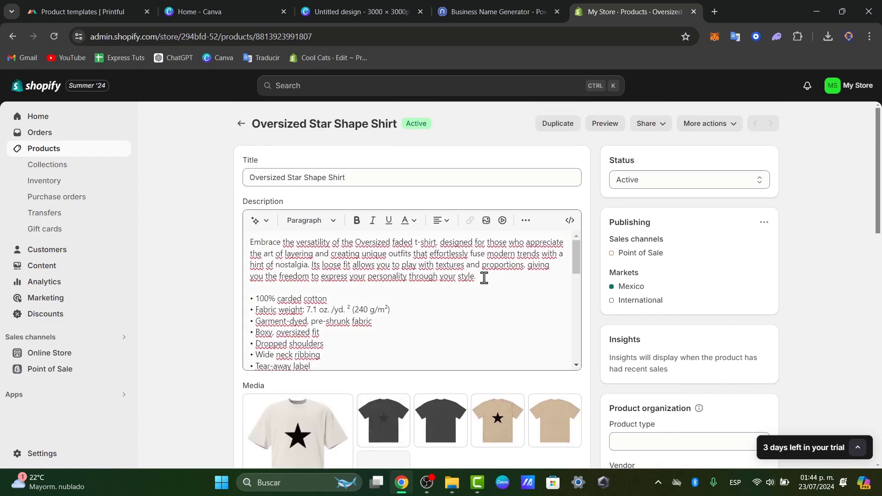
scroll(714, 256, down, 8)
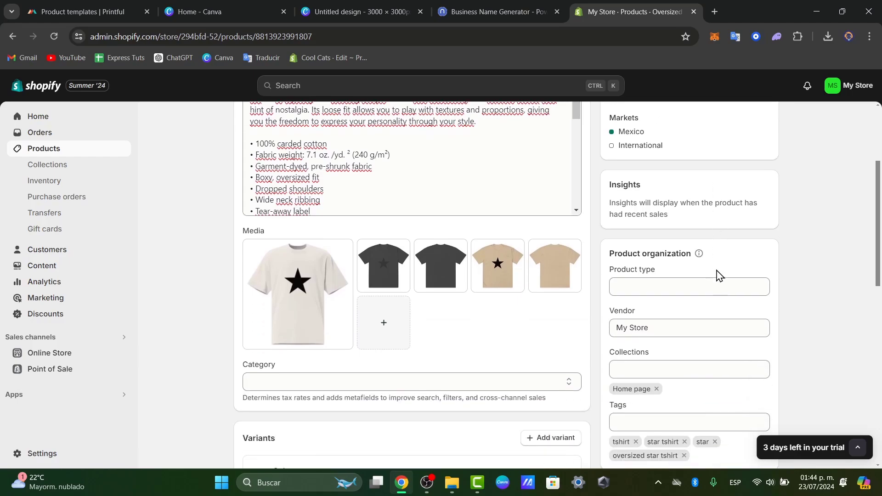
scroll(718, 276, down, 5)
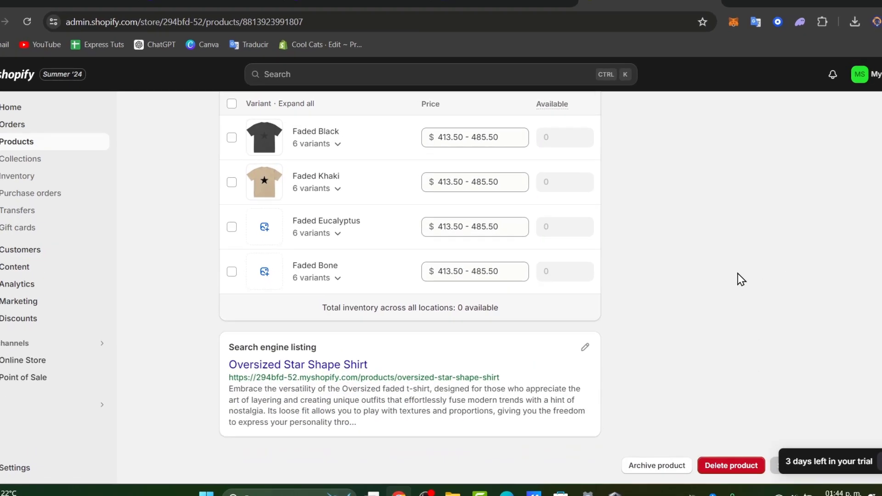
scroll(719, 277, up, 3)
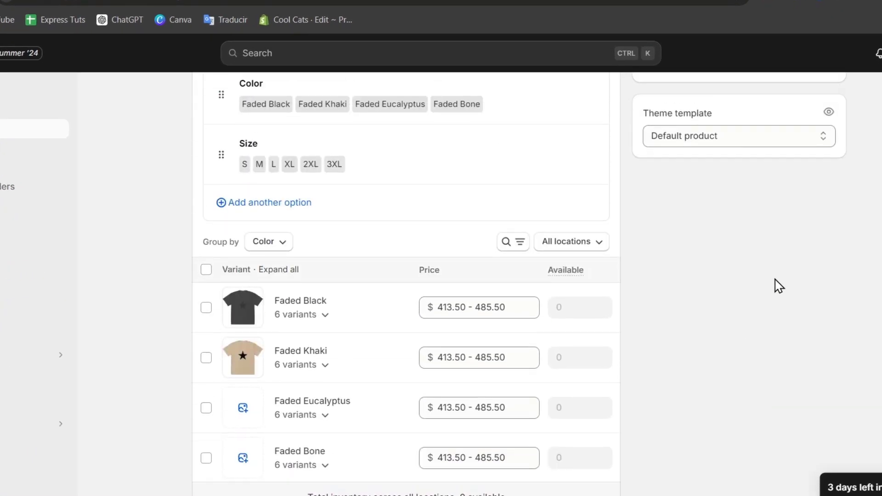
scroll(780, 286, down, 4)
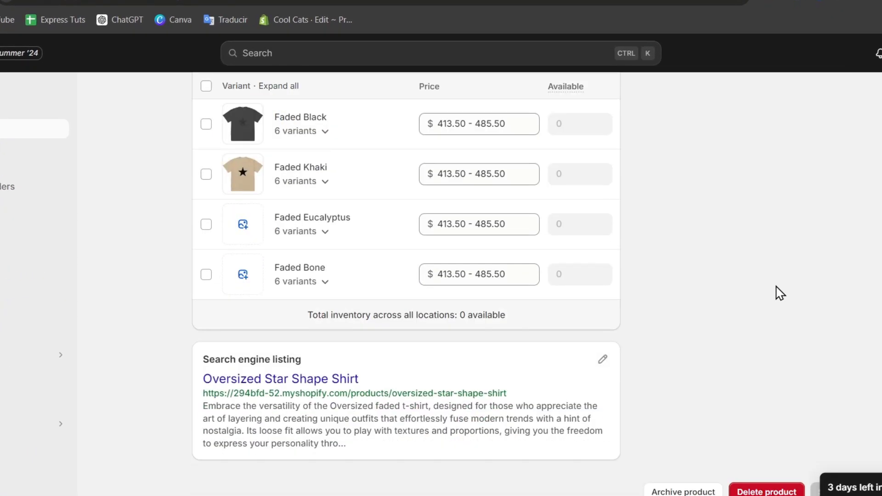
scroll(780, 292, up, 8)
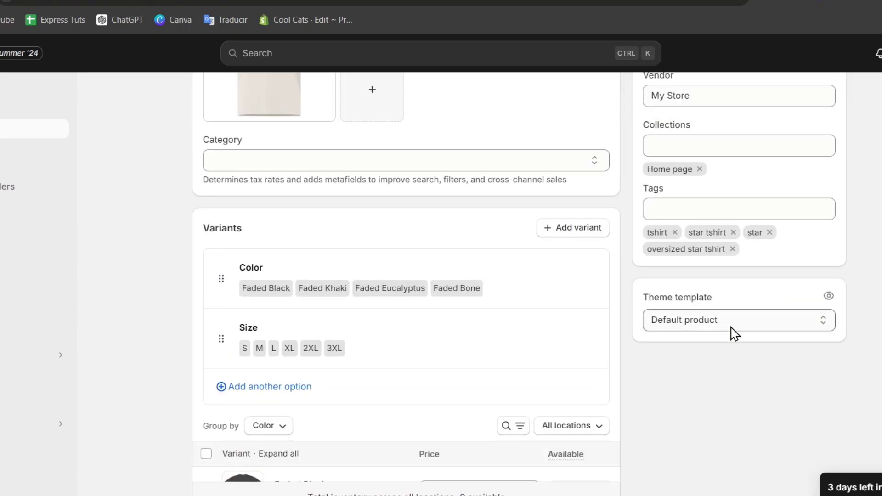
click(733, 324)
click(769, 401)
scroll(837, 333, up, 3)
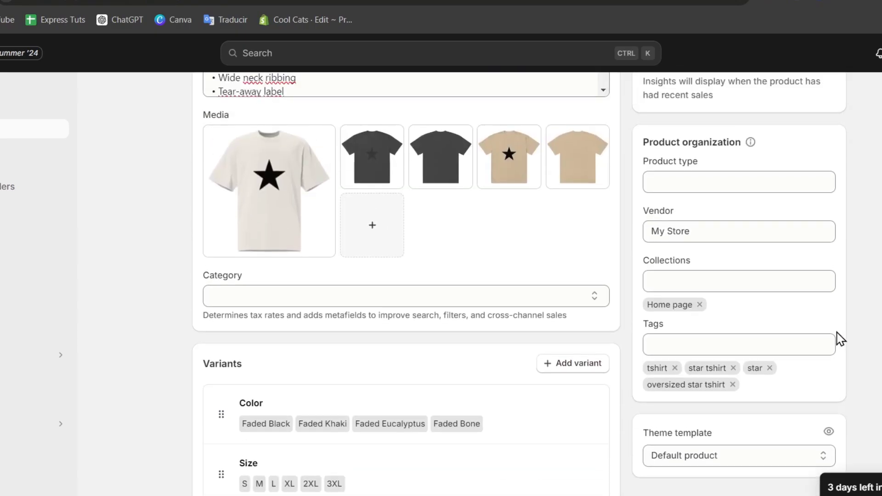
scroll(825, 333, down, 2)
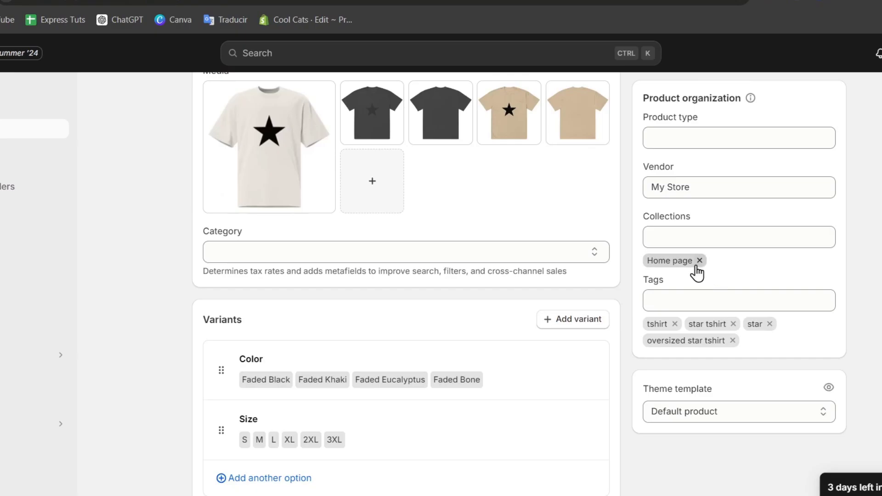
- Check the chosen brand name in the business name generator and set the product's vendor to Hexana
click(713, 189)
triple_click(725, 187)
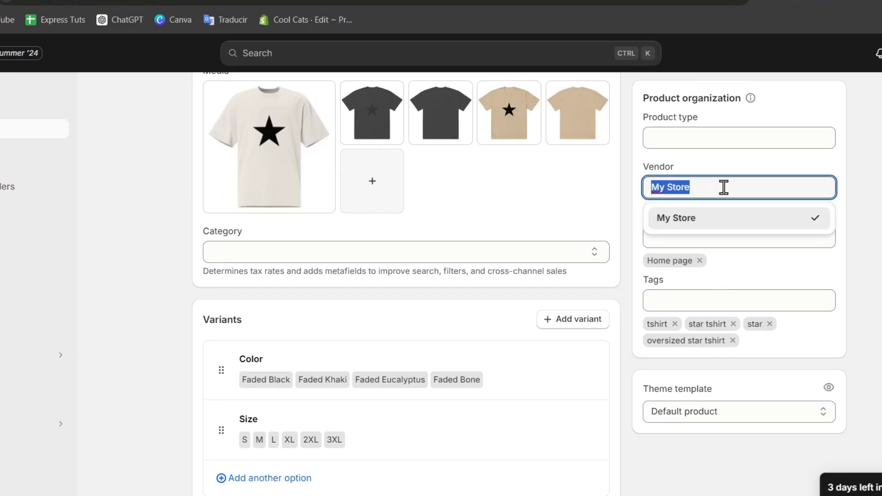
click(514, 0)
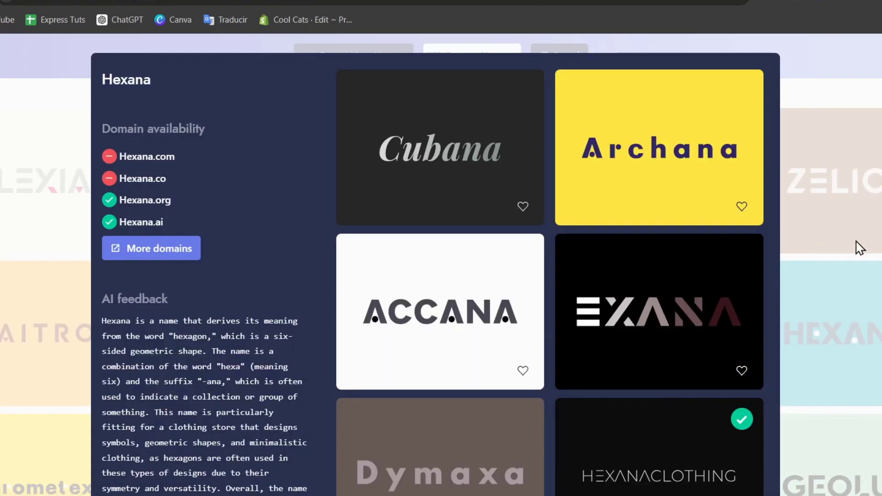
click(869, 247)
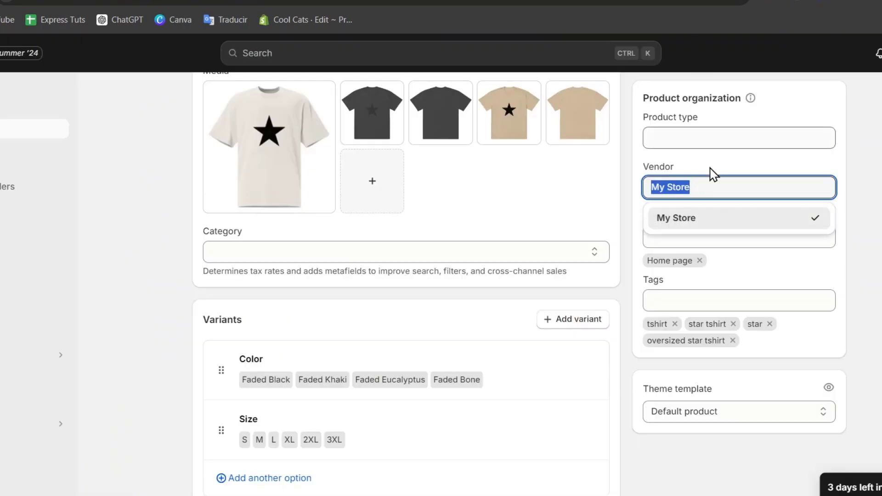
text(Hexa)
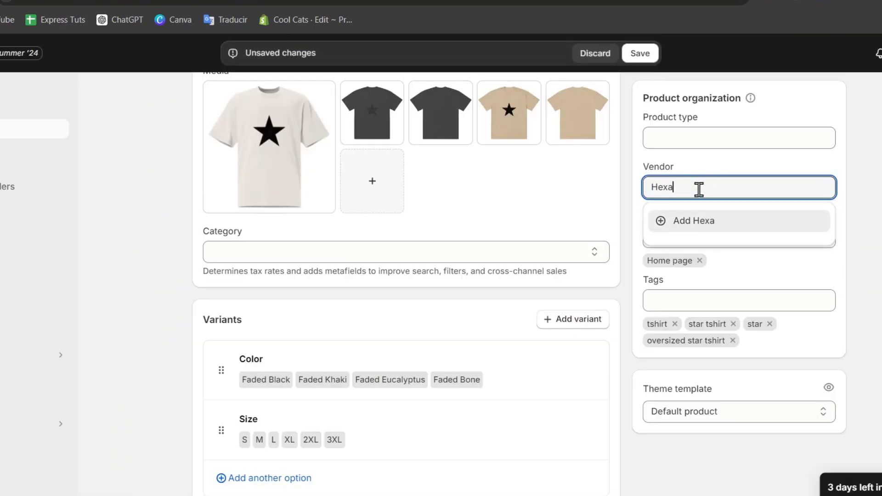
text(na)
click(733, 227)
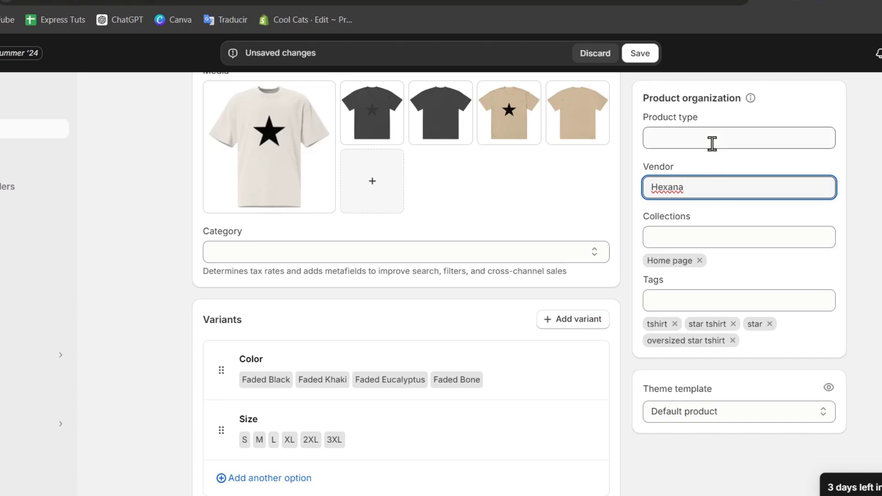
- Set the product type to Clothing and save the product
click(711, 138)
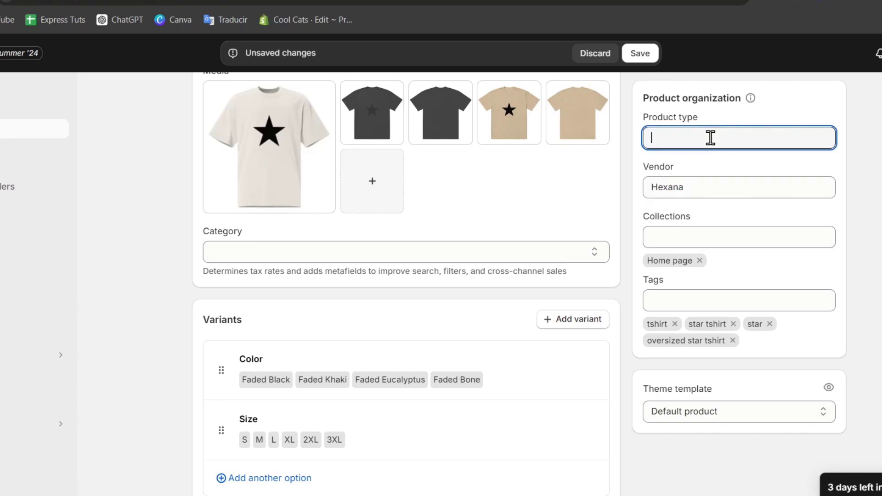
key(Return)
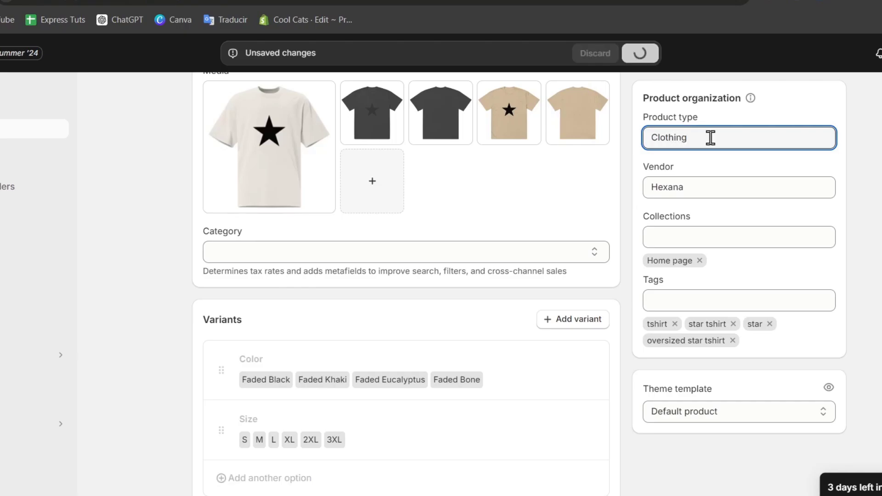
click(873, 162)
scroll(815, 177, up, 1)
scroll(818, 177, up, 1)
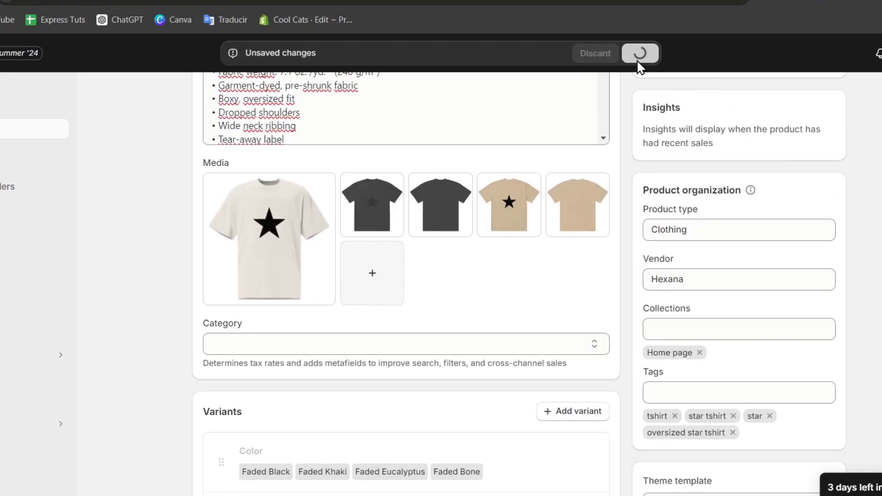
scroll(784, 223, up, 5)
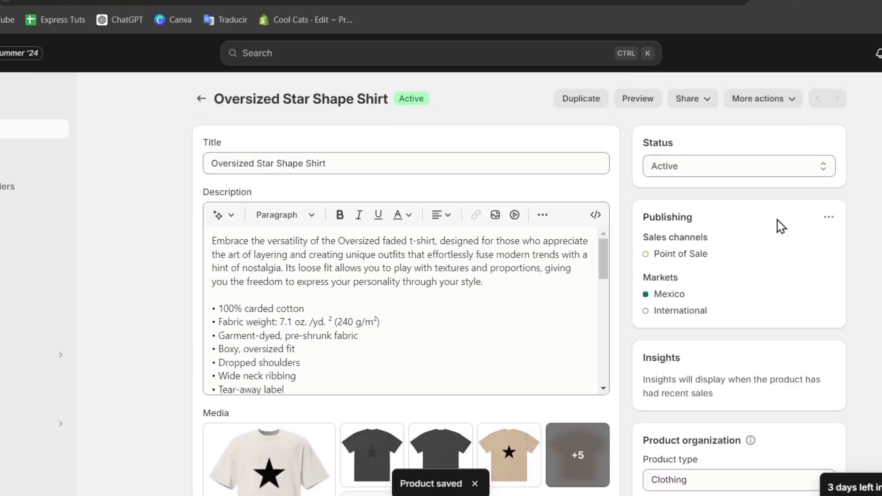
- Return to the product list and compare it with the product templates available in Printful
click(35, 130)
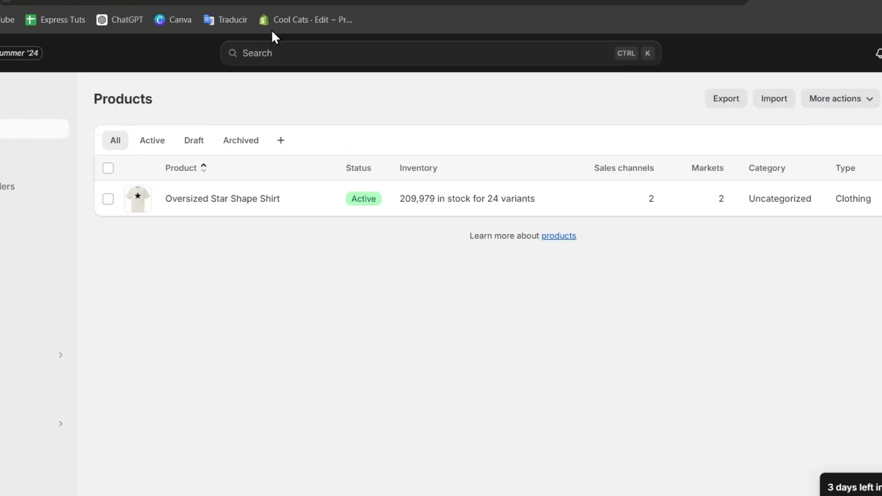
click(251, 1)
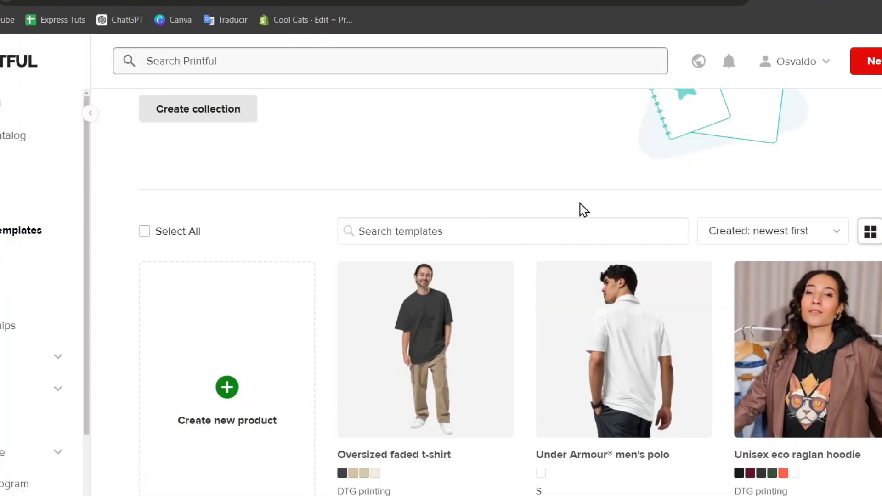
scroll(585, 178, down, 2)
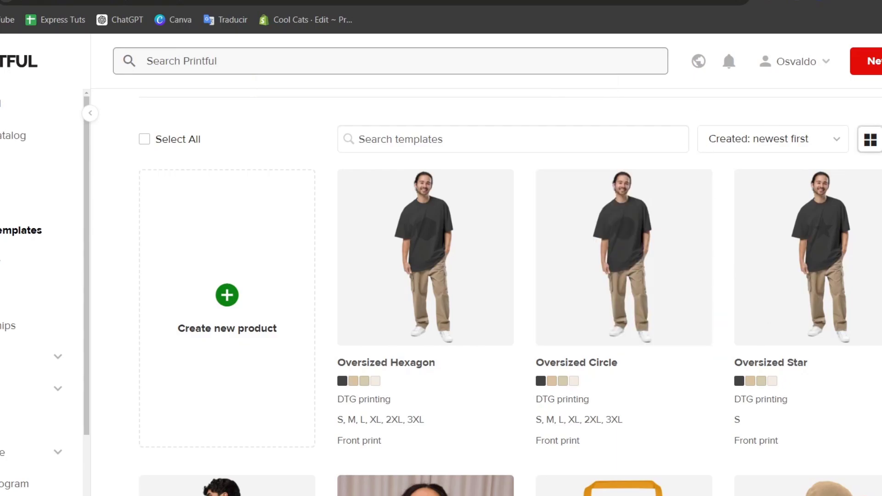
click(657, 2)
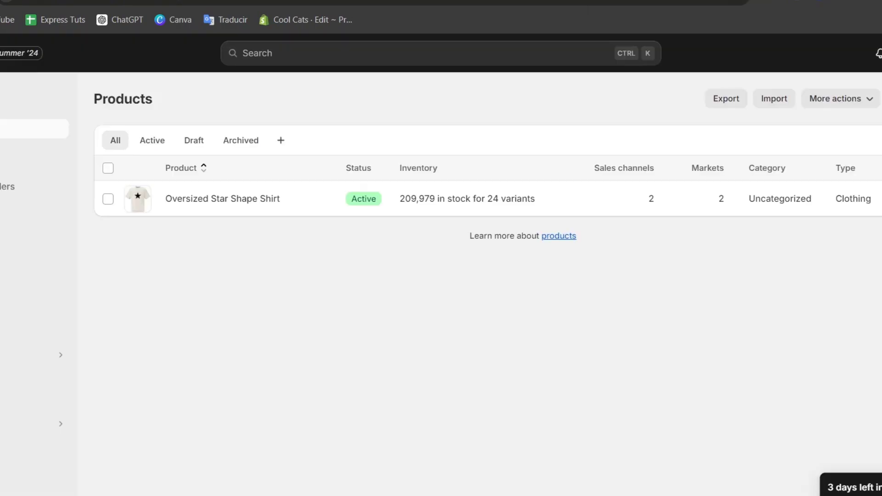
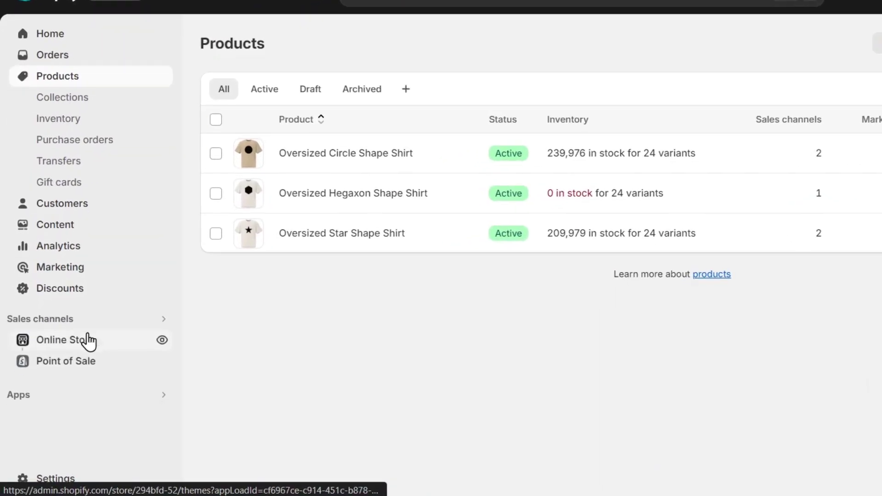
- Open the online store's themes and examine the current Dawn theme
click(39, 357)
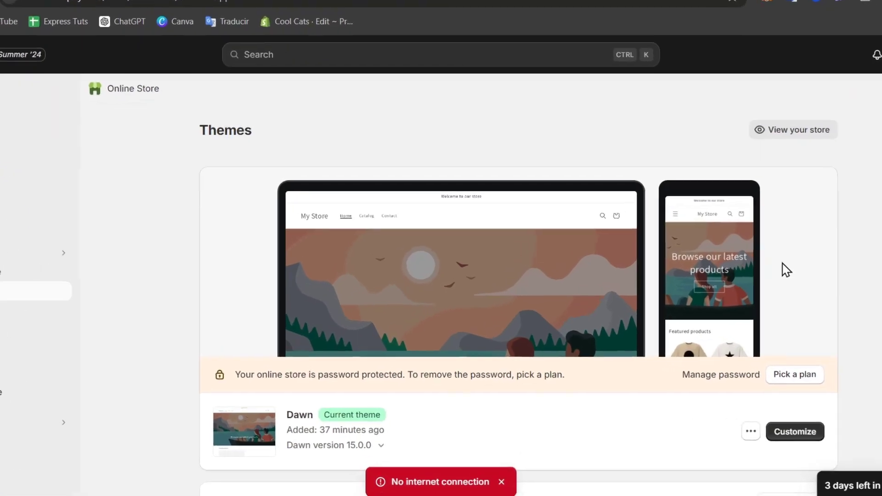
scroll(801, 268, down, 2)
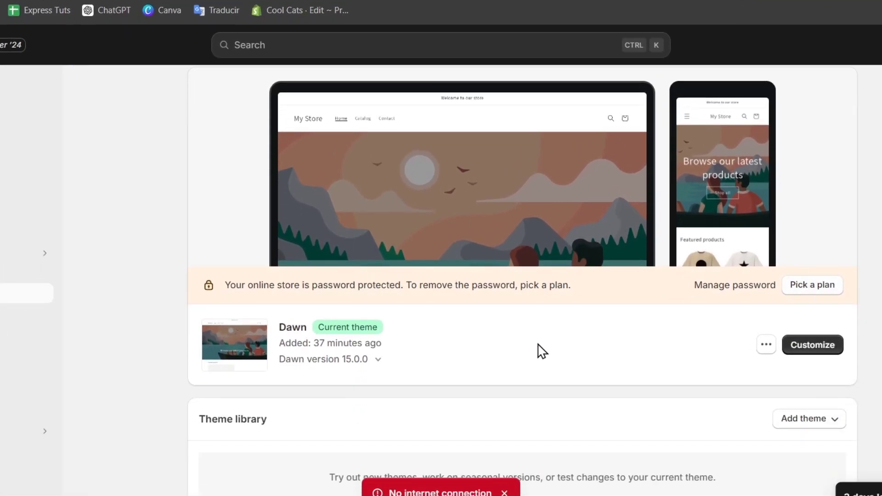
scroll(740, 258, up, 2)
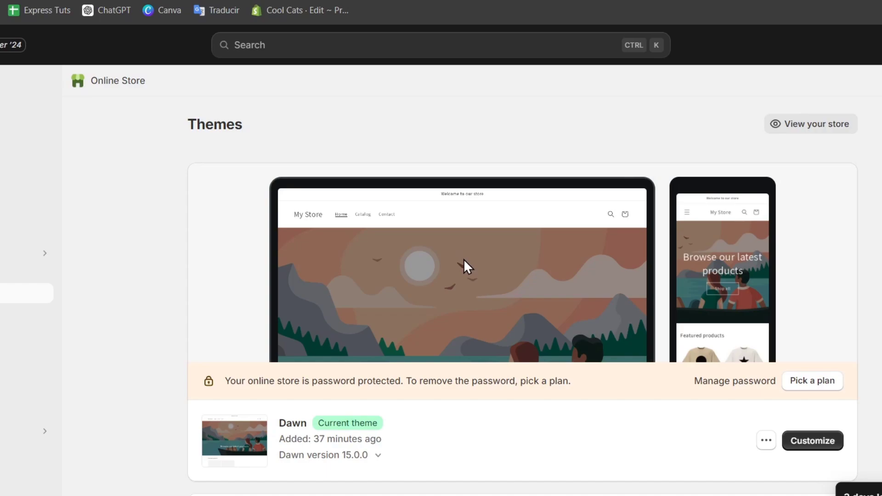
- Browse the popular free themes, open the Shopify Theme Store and filter the themes to Free
scroll(464, 260, down, 10)
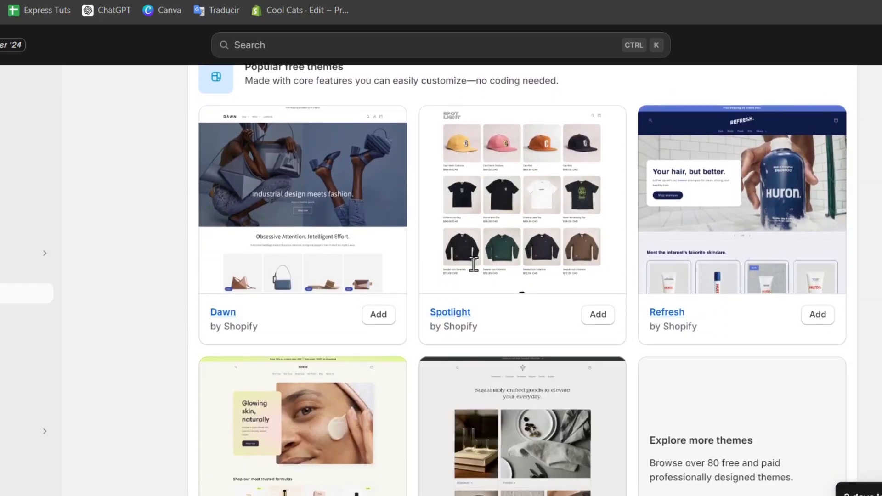
scroll(473, 264, down, 3)
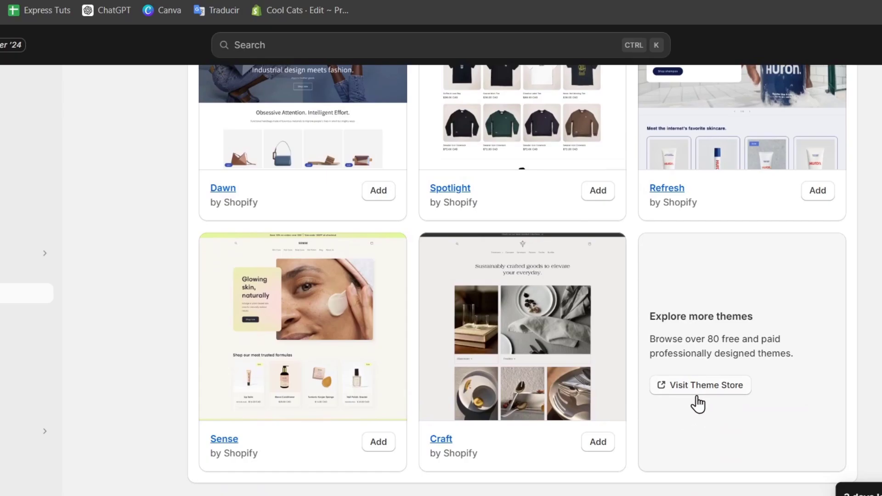
click(709, 388)
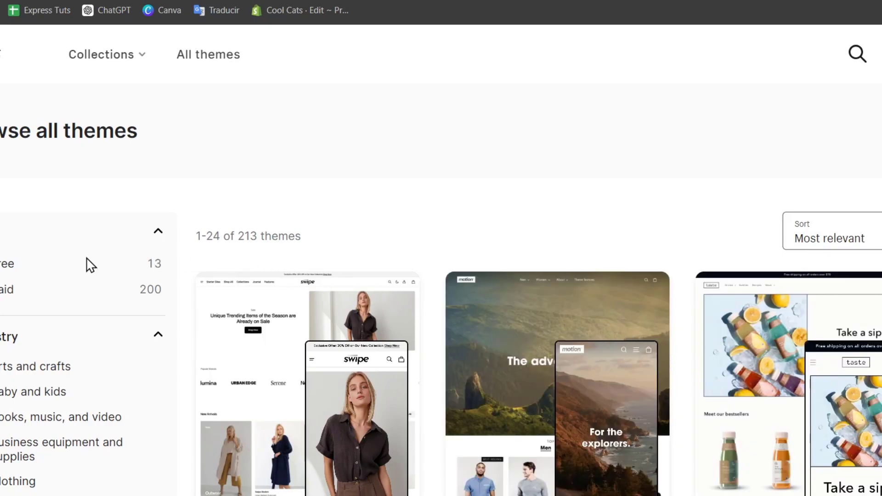
click(5, 263)
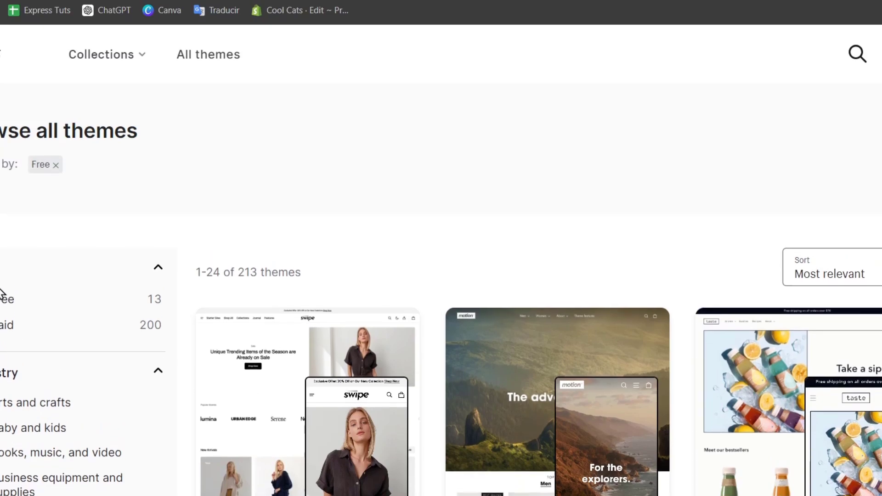
- Examine the free themes in the Shopify Theme Store, from Ride and Refresh through Dawn, Origin and Spotlight to Trade
scroll(624, 315, down, 4)
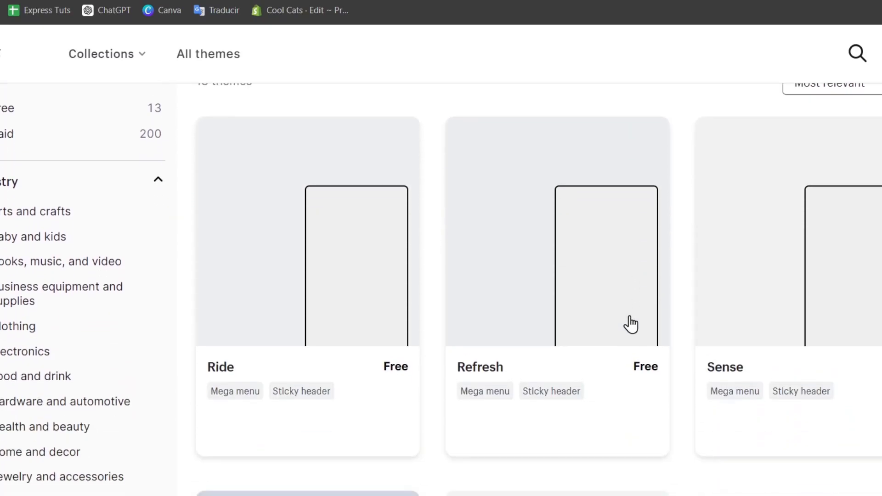
scroll(766, 364, down, 10)
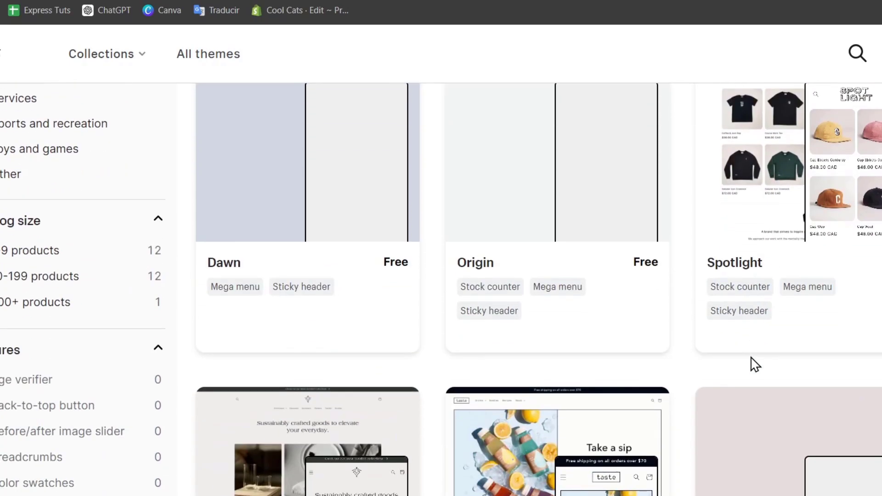
scroll(749, 374, down, 4)
scroll(745, 385, down, 8)
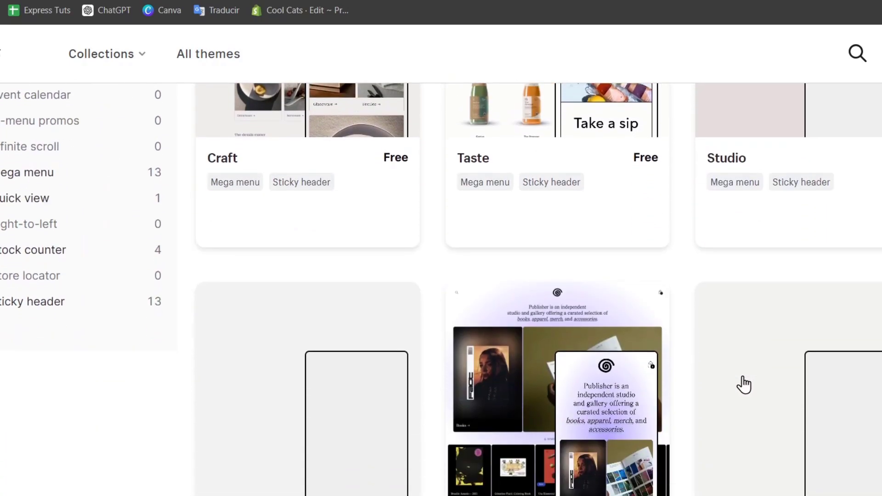
scroll(744, 385, up, 12)
scroll(745, 385, up, 10)
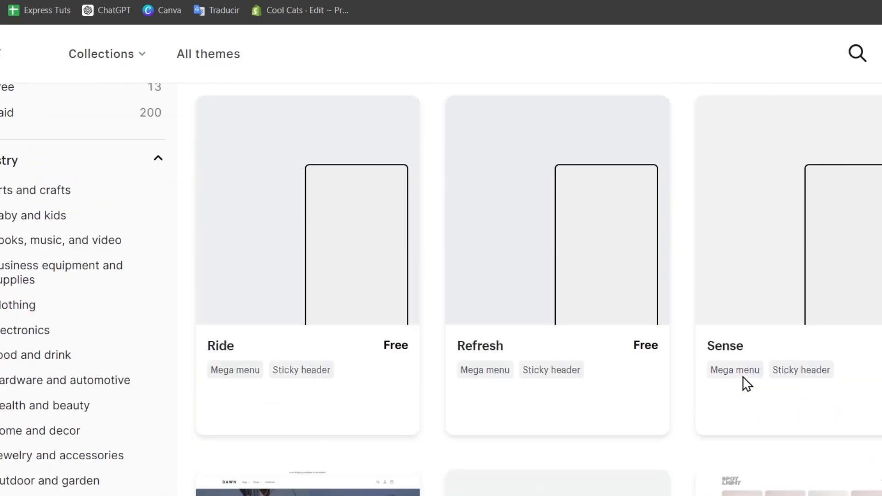
scroll(744, 384, down, 6)
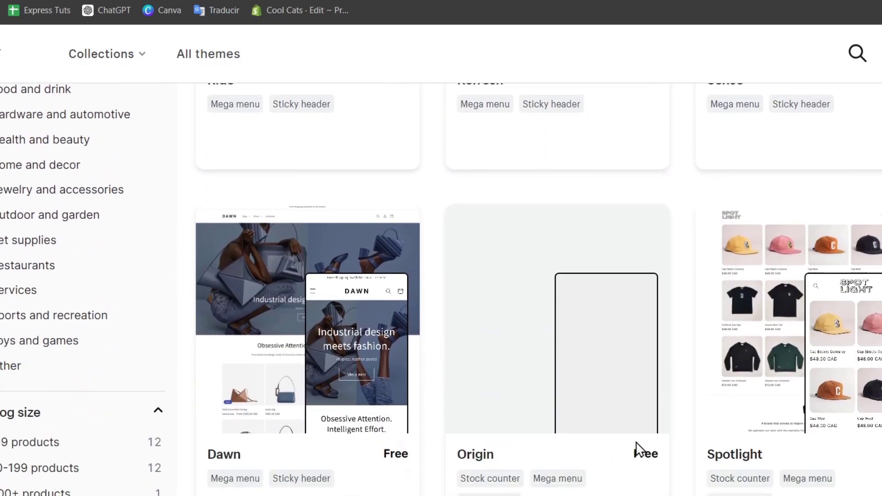
scroll(711, 380, down, 15)
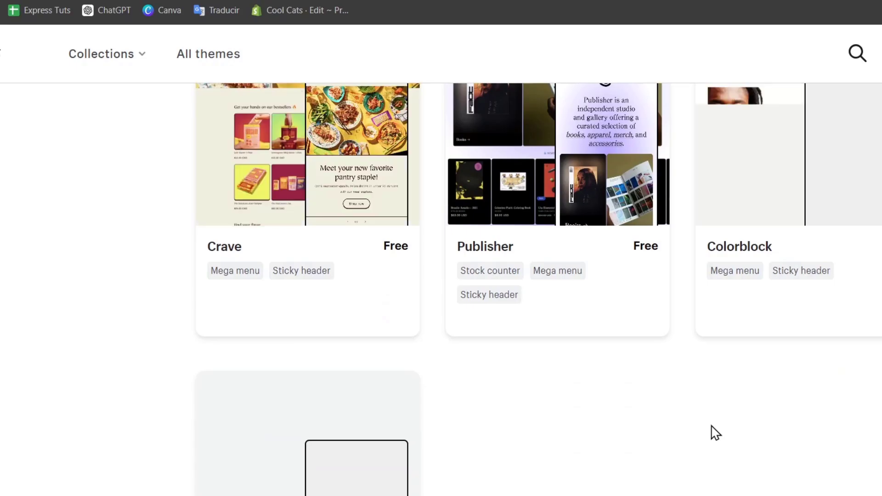
scroll(704, 376, down, 2)
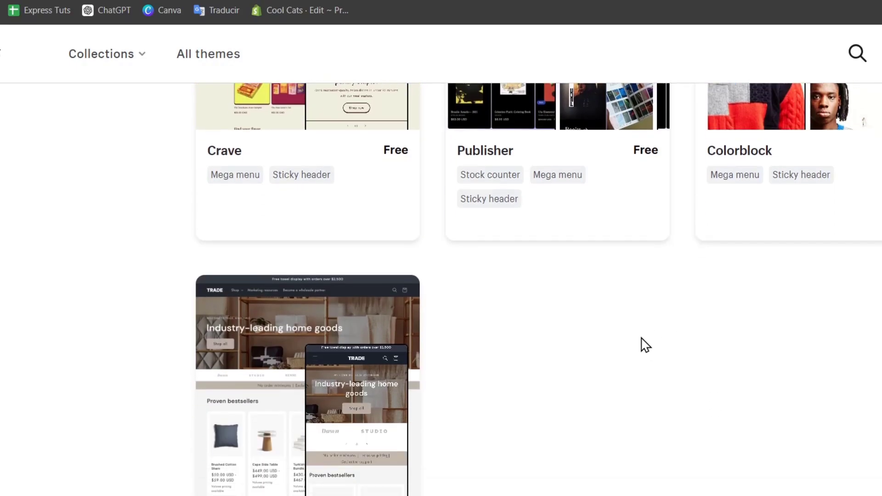
scroll(611, 311, down, 2)
scroll(611, 312, up, 6)
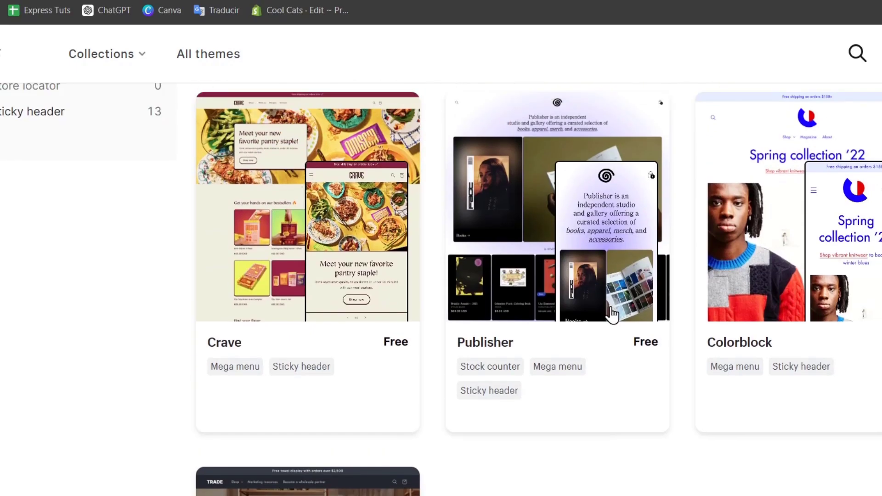
scroll(838, 339, up, 6)
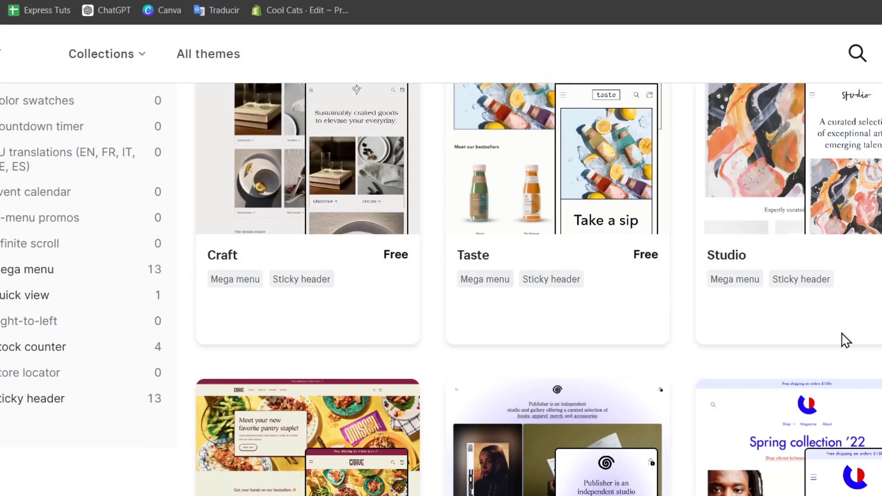
scroll(841, 375, up, 10)
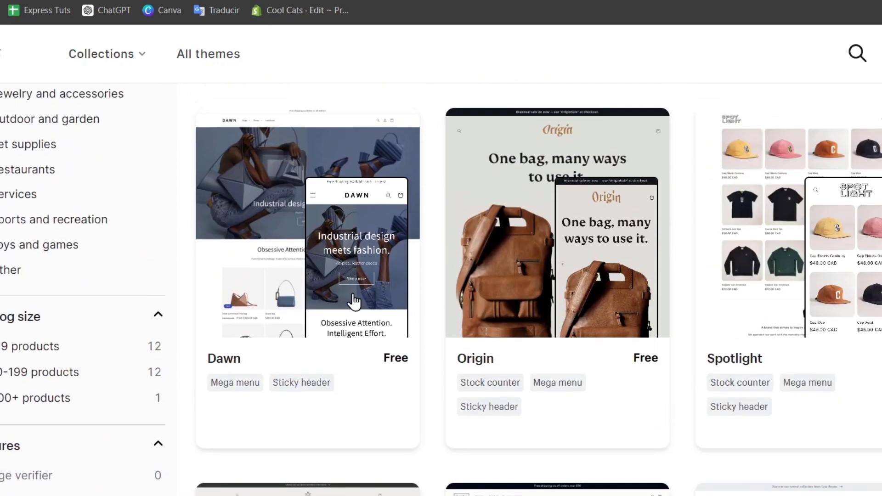
scroll(354, 301, up, 2)
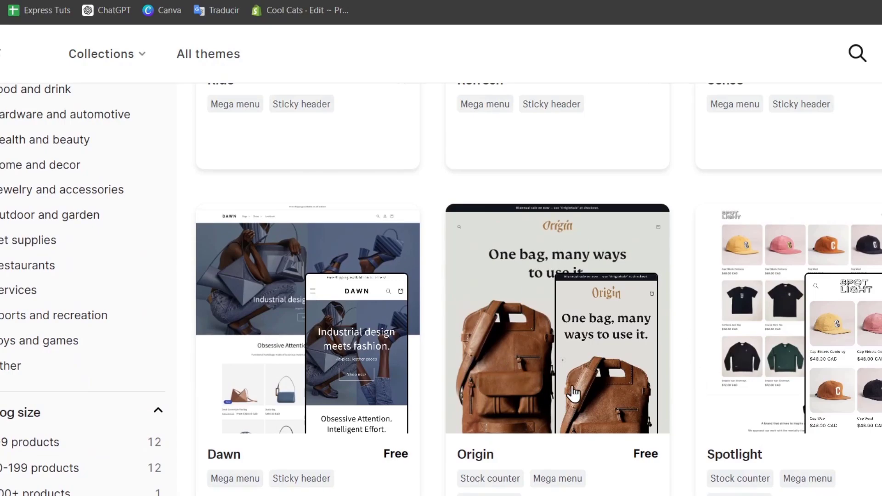
scroll(572, 393, up, 6)
scroll(568, 416, down, 8)
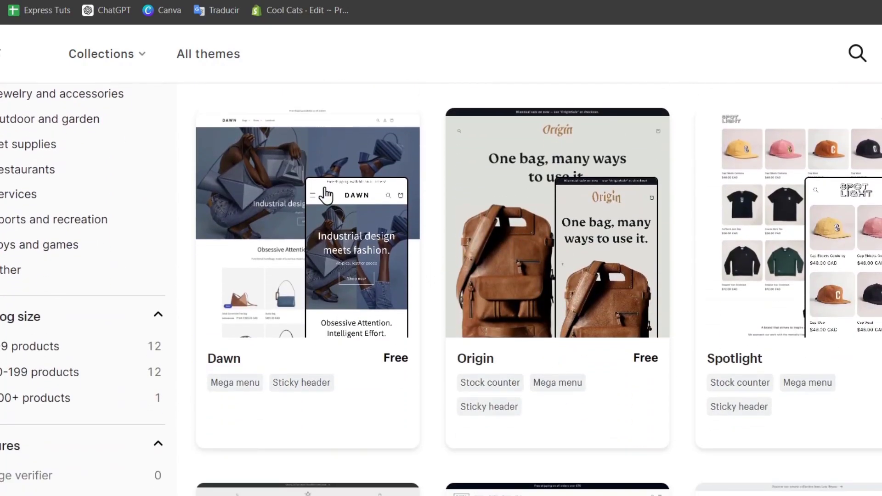
- Return to the store's Themes page and open the current Dawn theme for customization
click(321, 1)
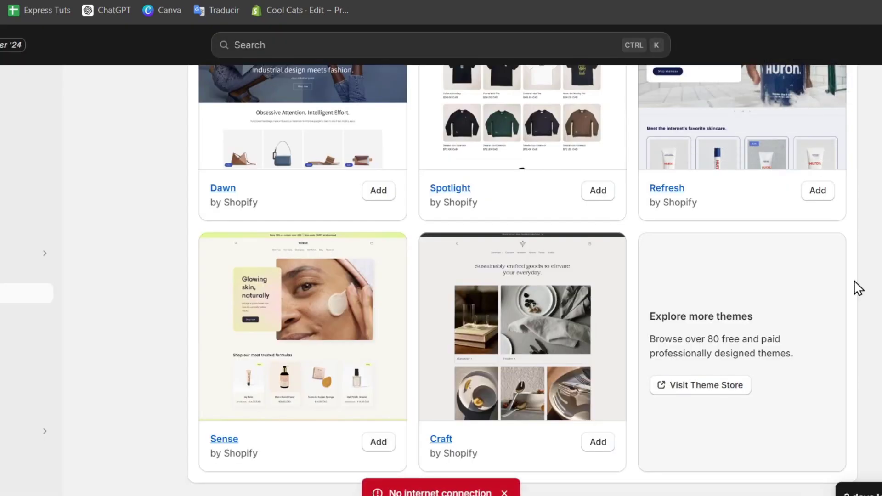
scroll(867, 339, up, 8)
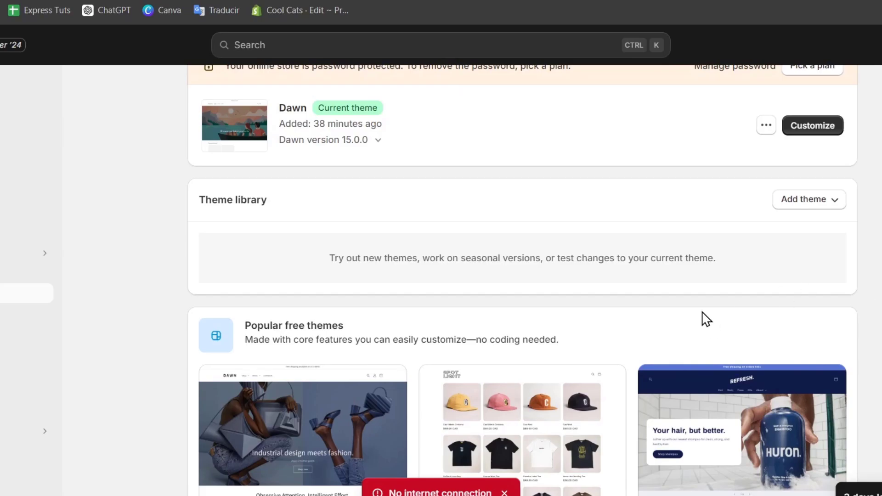
scroll(549, 343, up, 6)
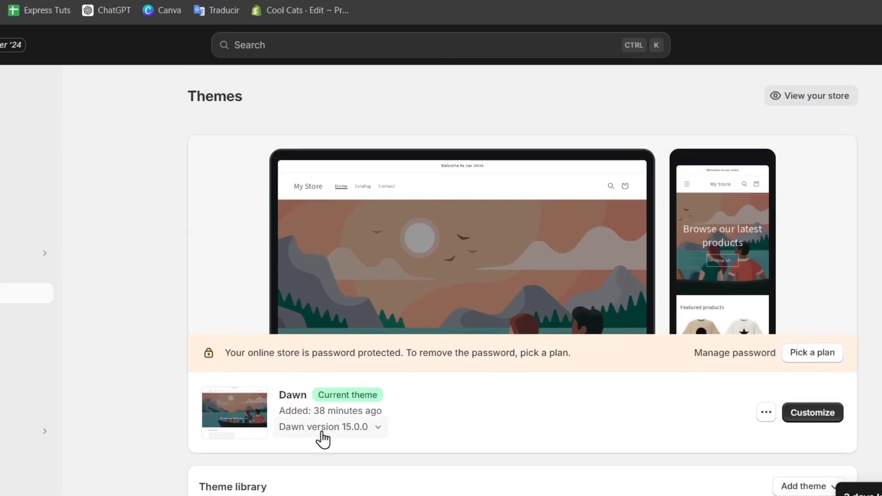
scroll(478, 408, down, 2)
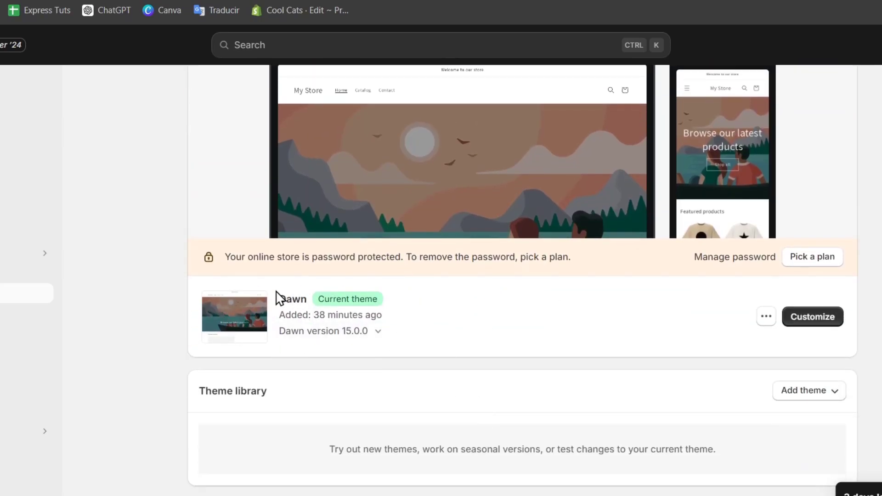
click(813, 318)
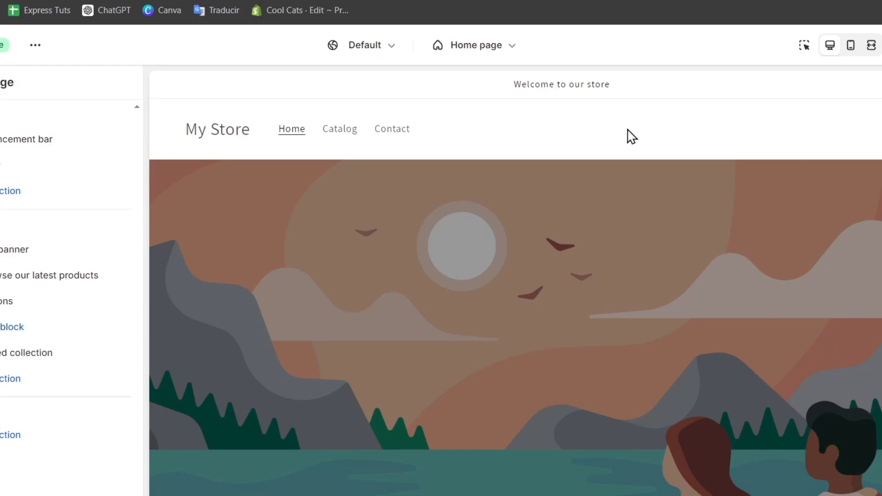
- Examine the home page preview from the header and image banner down to the featured products and email subscription
scroll(475, 175, down, 10)
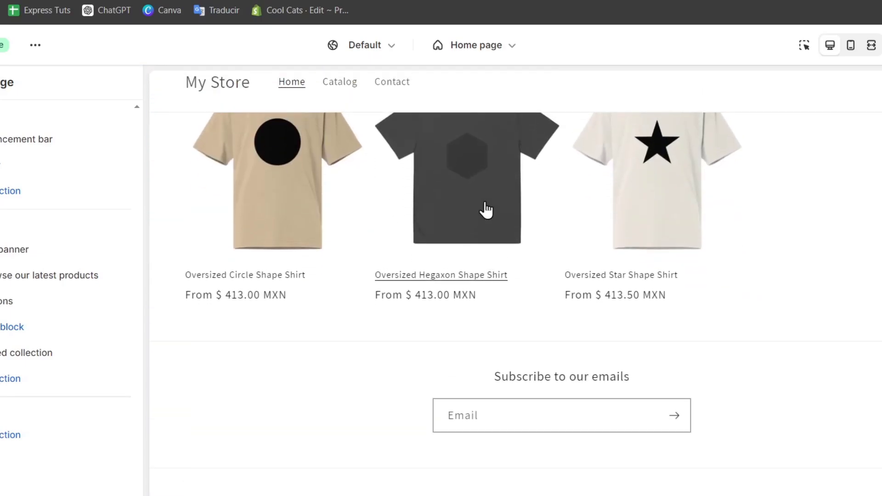
scroll(485, 204, up, 12)
scroll(486, 207, down, 8)
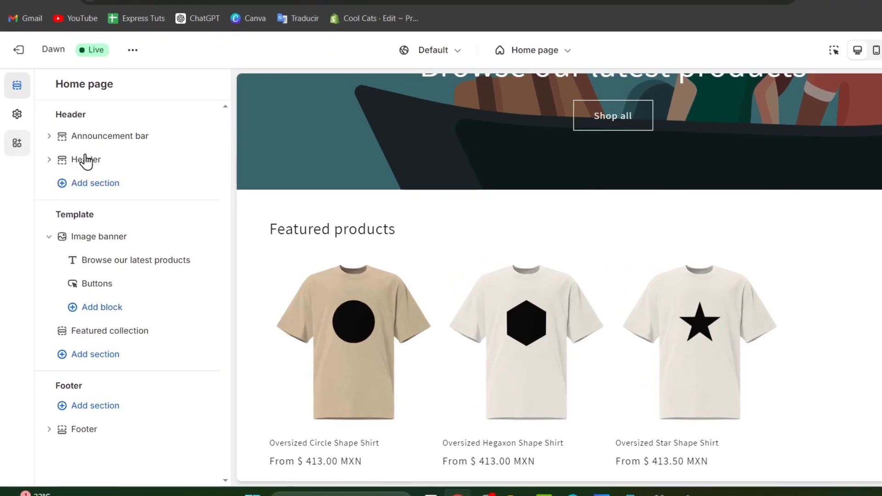
scroll(711, 219, up, 7)
scroll(710, 218, down, 4)
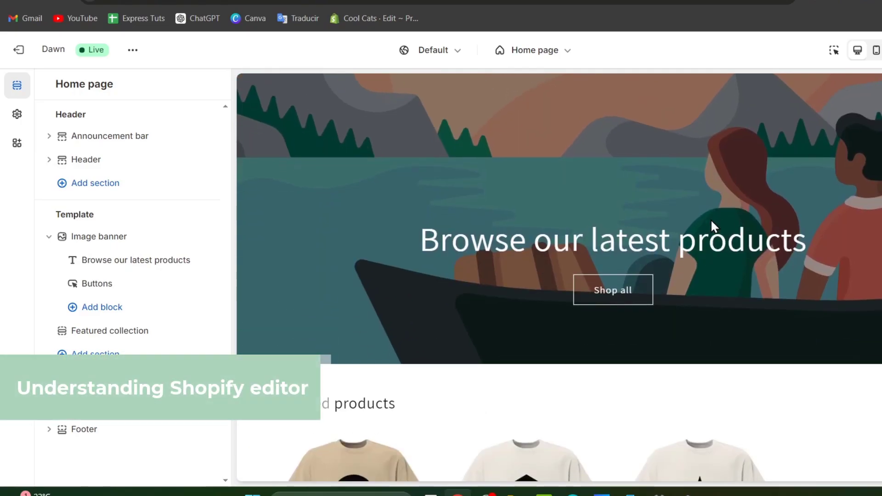
scroll(710, 219, up, 4)
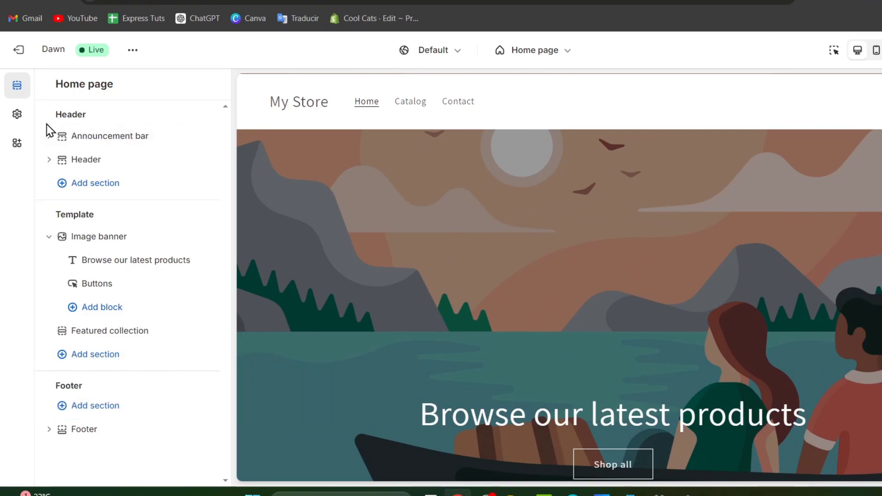
- Open the theme's logo settings and start choosing an image for the store logo
click(20, 120)
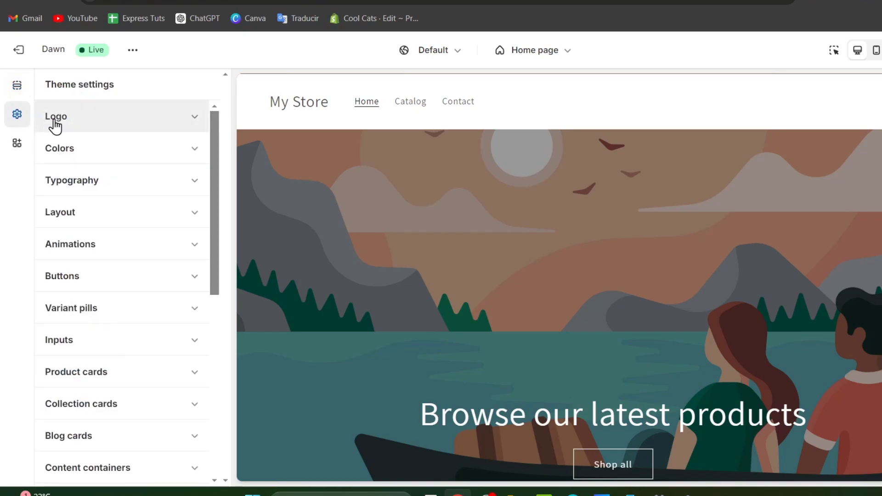
click(98, 123)
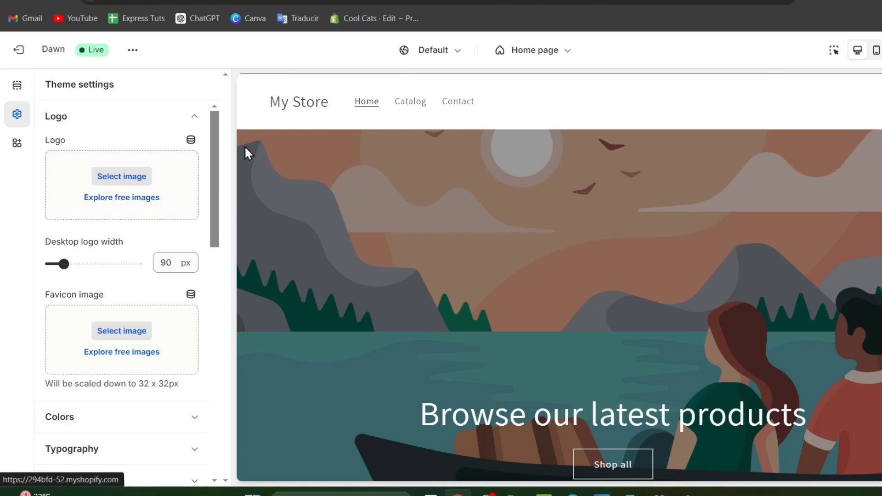
click(133, 183)
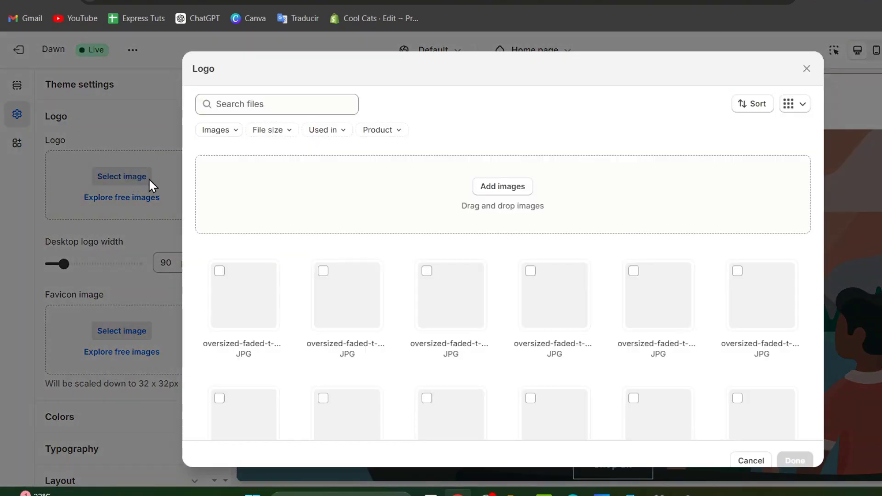
- Try to upload the LOGO PNG file from the Descargas folder as the store logo
click(512, 188)
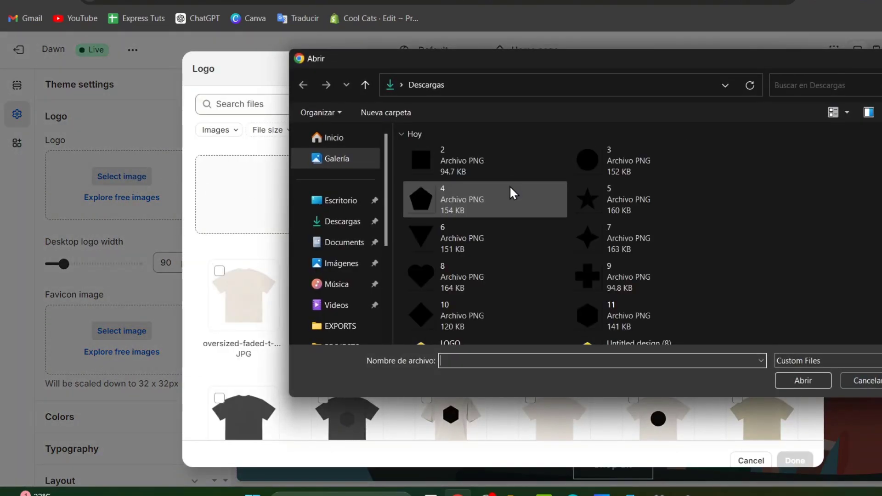
scroll(509, 194, down, 2)
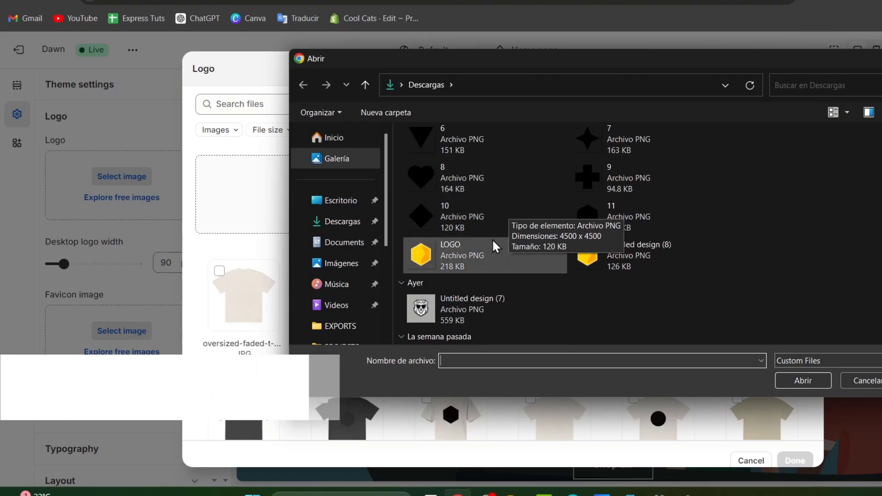
click(500, 249)
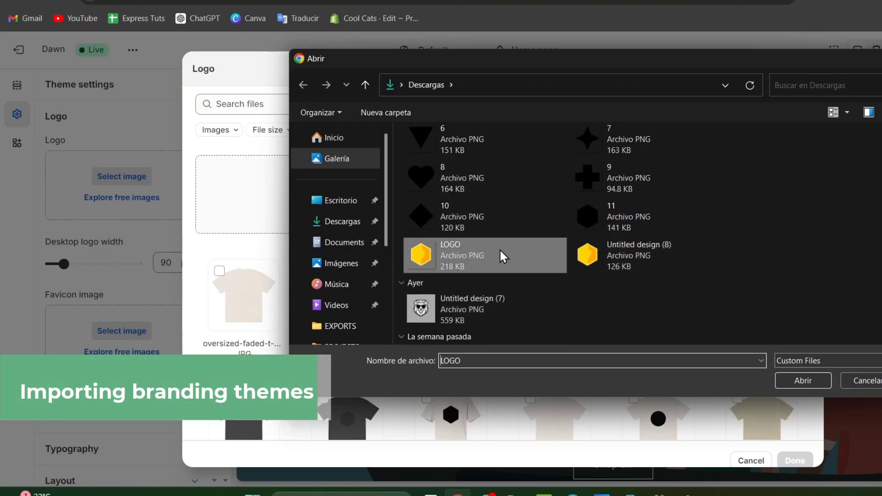
click(781, 381)
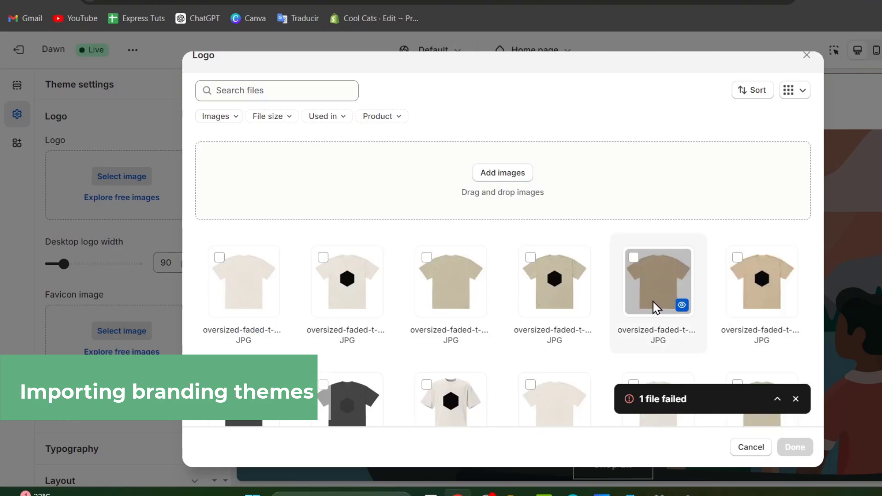
- Upload the Untitled design (8) PNG file from Descargas and apply it as the store logo
click(511, 180)
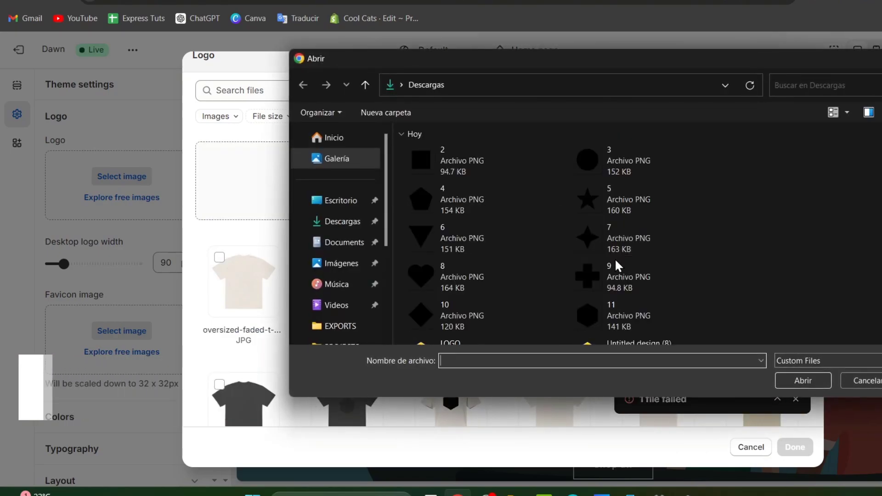
scroll(616, 263, down, 2)
click(622, 261)
click(797, 384)
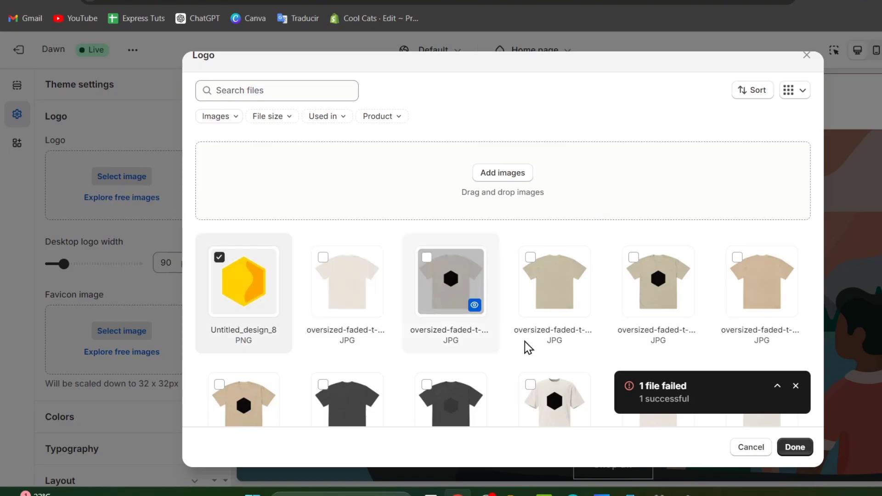
click(781, 449)
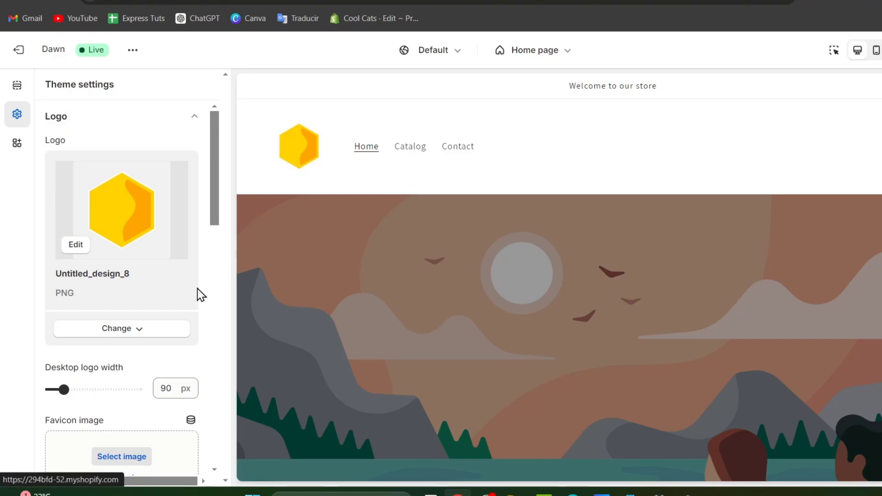
- Set the already uploaded Untitled_design_8 image as the favicon
scroll(185, 389, down, 2)
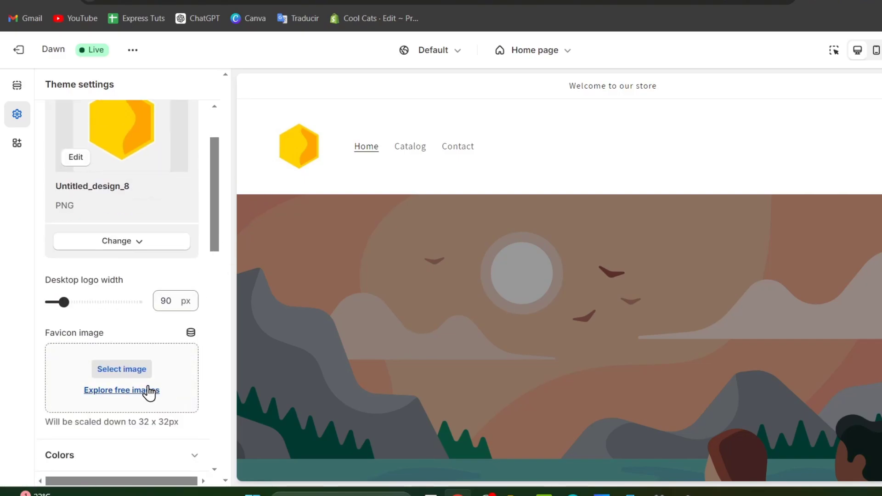
click(122, 369)
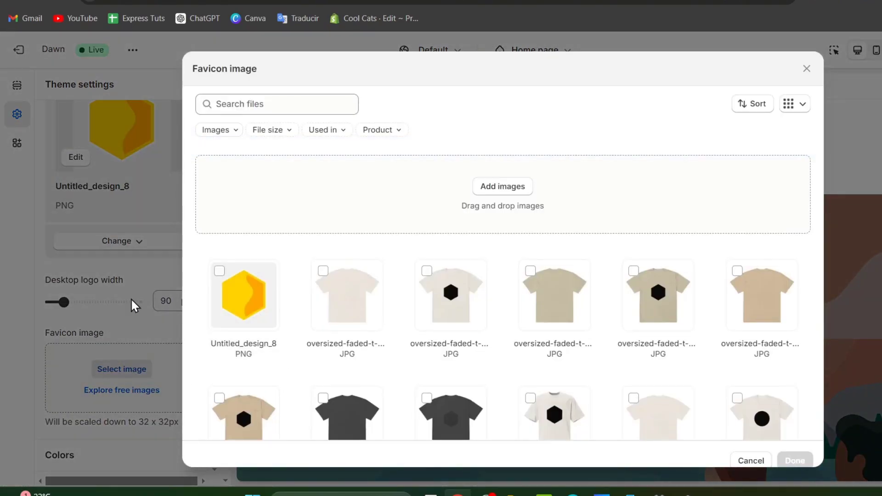
click(222, 279)
click(789, 460)
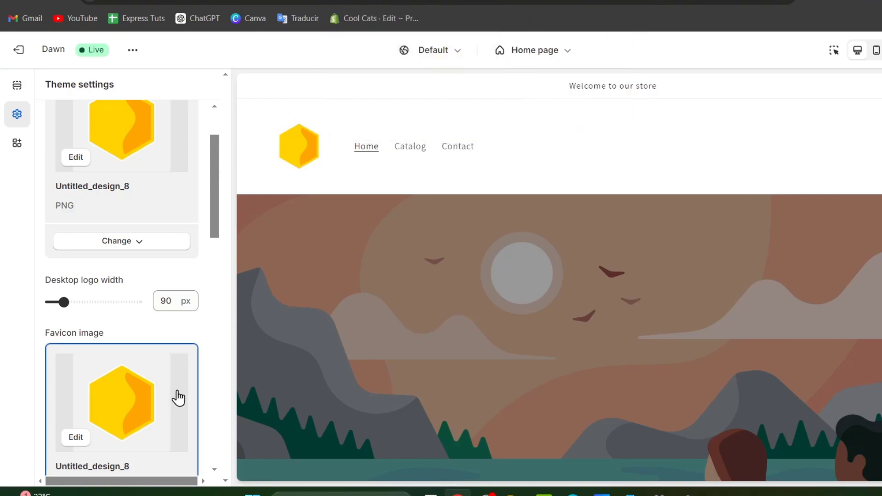
scroll(178, 398, down, 4)
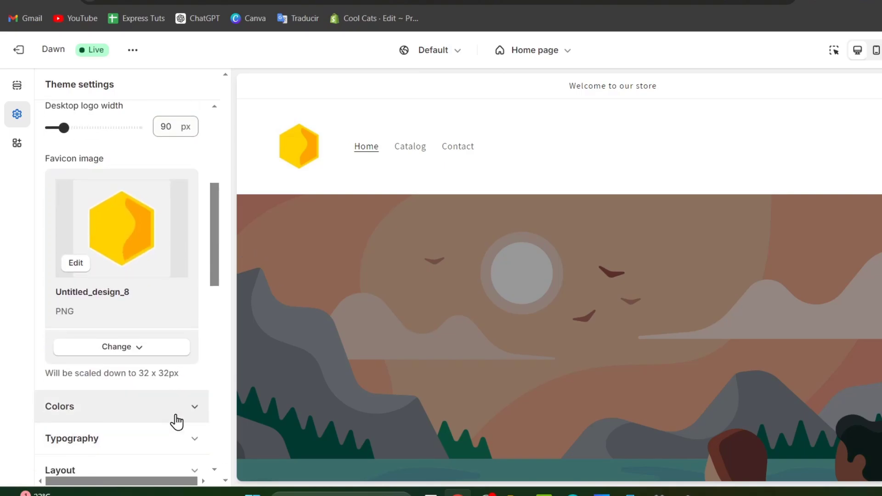
- Open Scheme 5 in the theme's color settings and clear its background color so it is transparent
click(177, 421)
scroll(81, 255, up, 6)
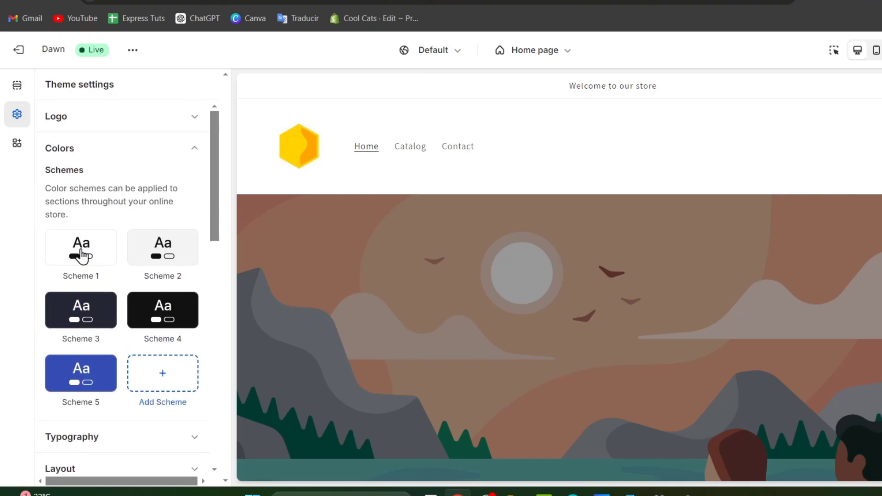
scroll(81, 255, down, 2)
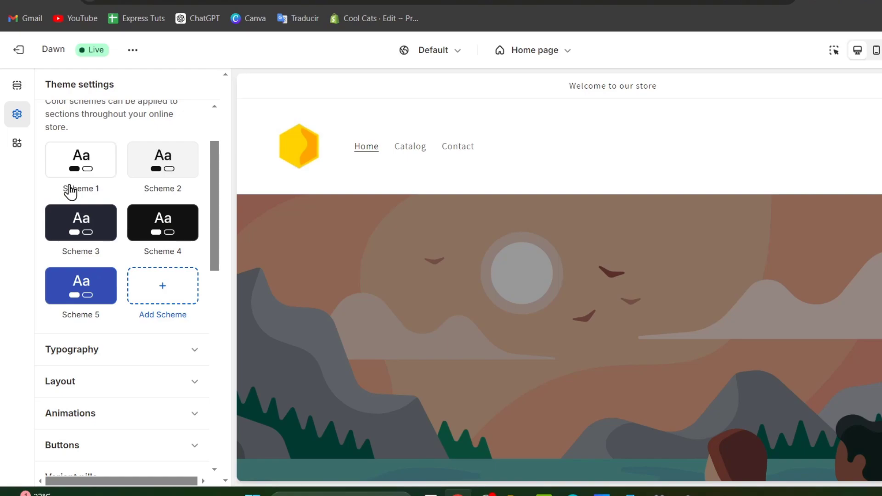
click(78, 305)
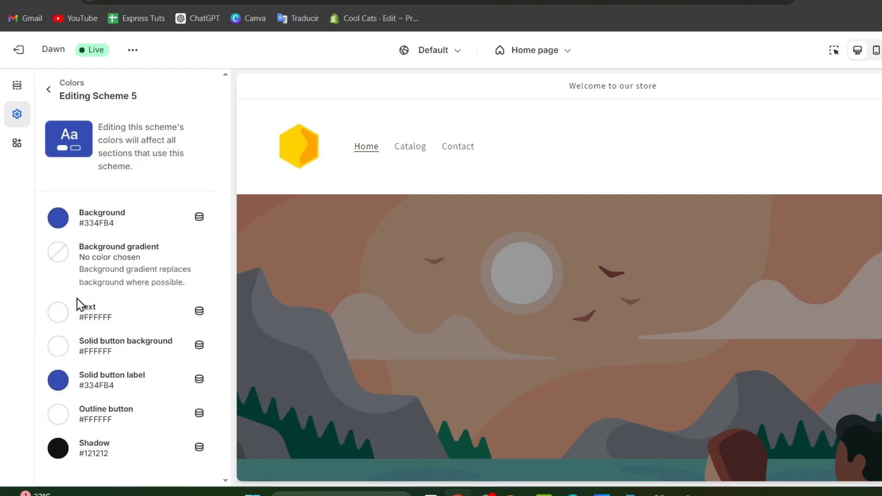
click(58, 218)
double_click(137, 351)
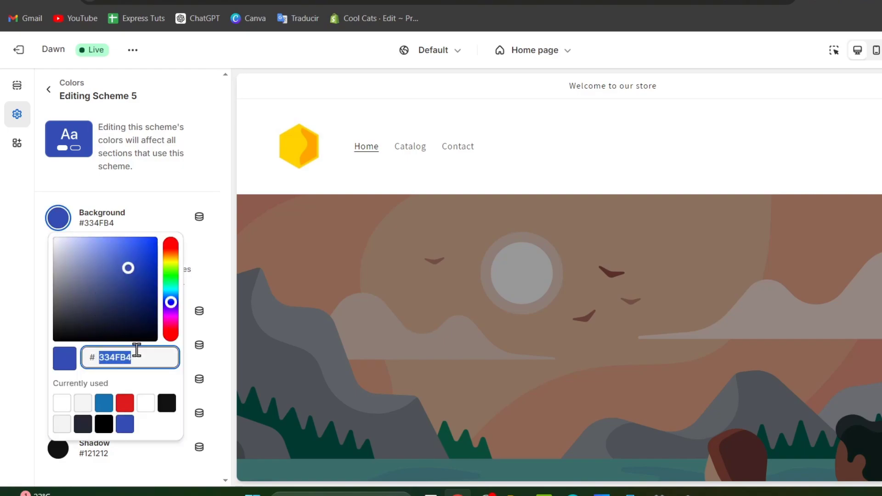
key(BackSpace)
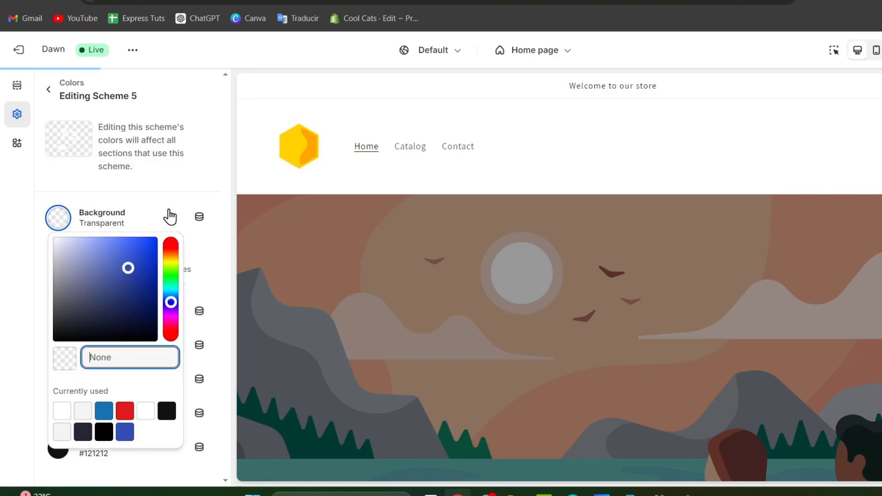
click(170, 217)
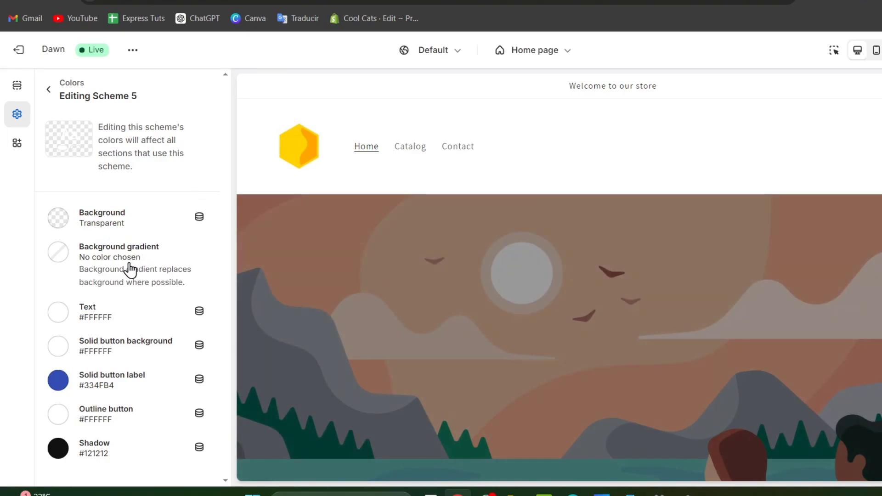
- Set the text color of Scheme 5 to dark navy #192341
click(58, 317)
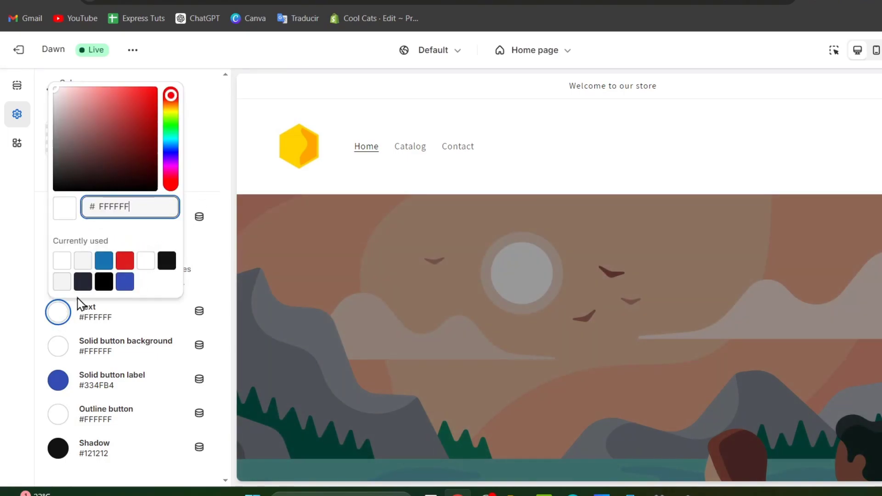
click(83, 281)
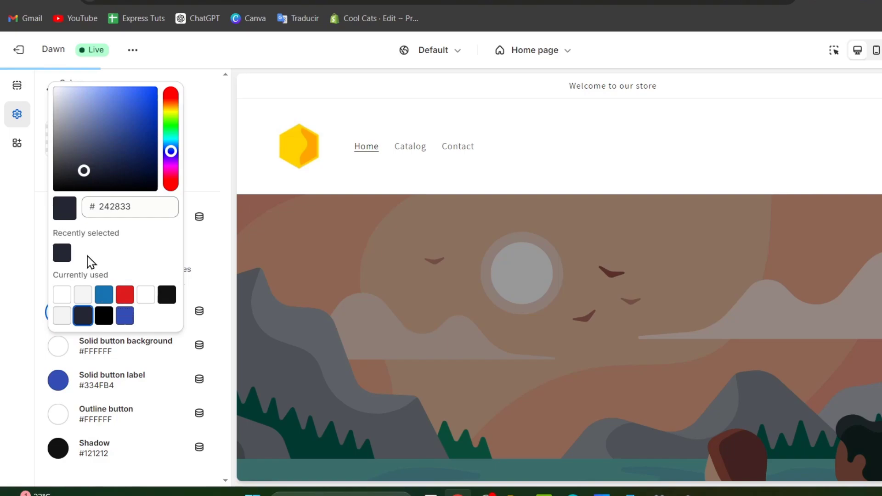
drag(104, 165, 118, 164)
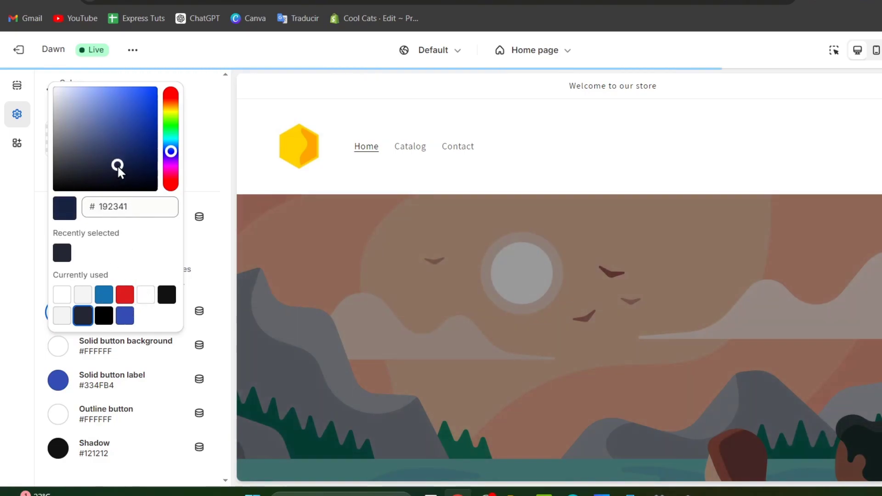
click(218, 255)
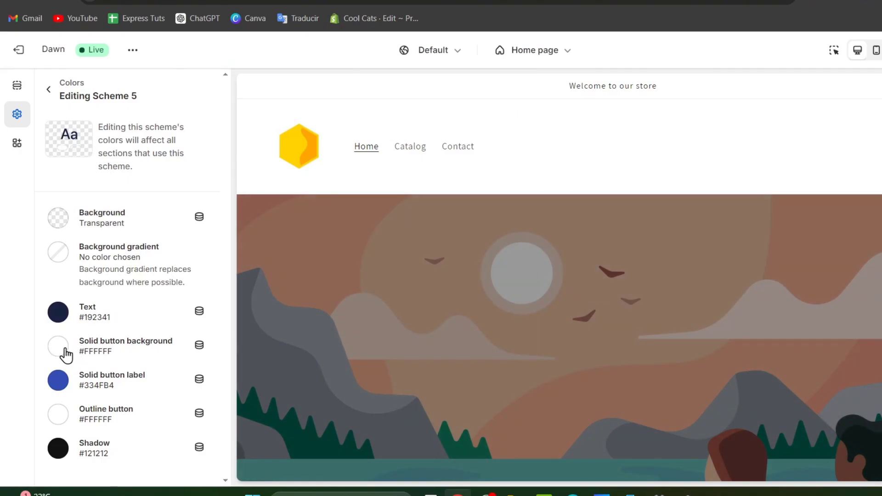
- Set the solid button background color of Scheme 5 to blue #1773B0
click(65, 350)
click(130, 299)
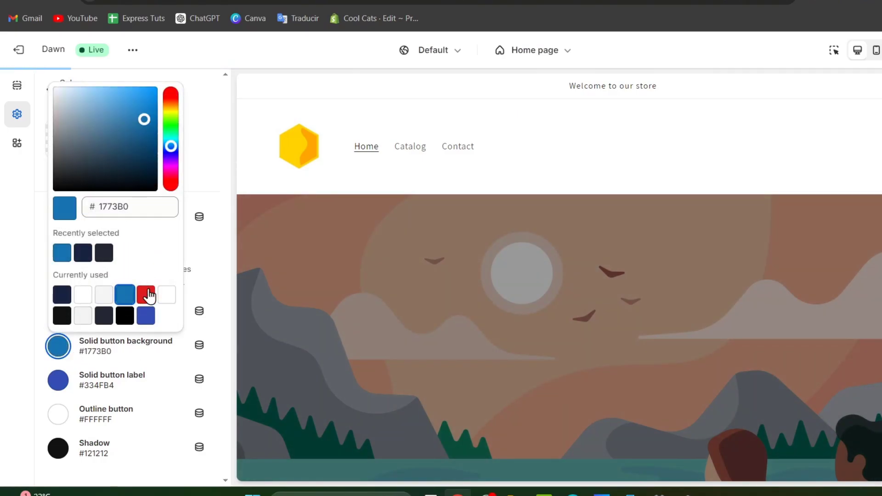
click(211, 281)
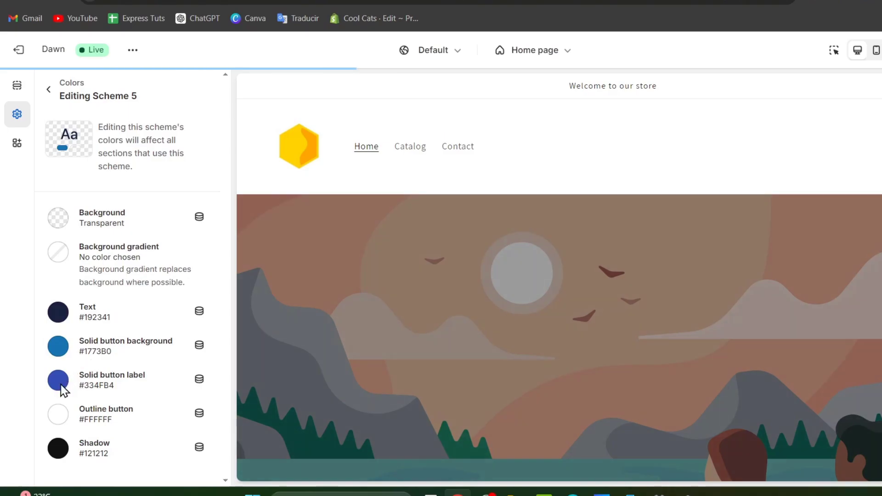
- Set the outline button color of Scheme 5 to #192341 and return to the theme's color schemes
click(60, 421)
click(82, 322)
click(217, 340)
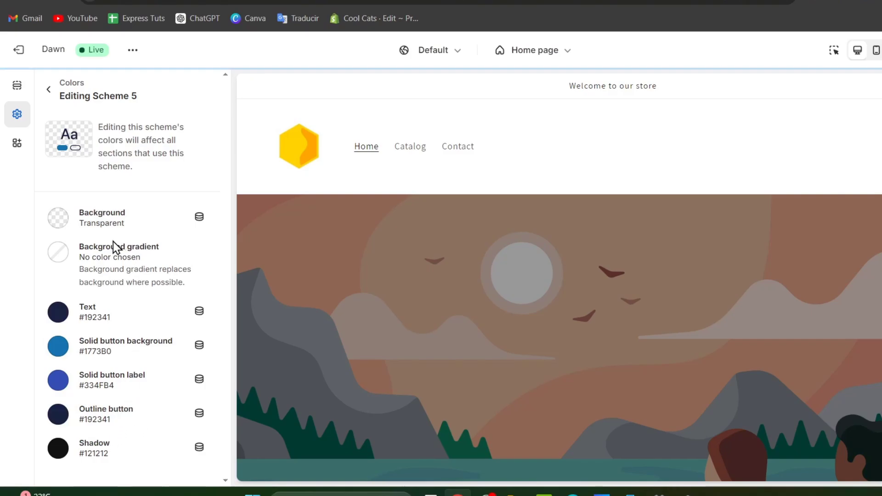
click(48, 89)
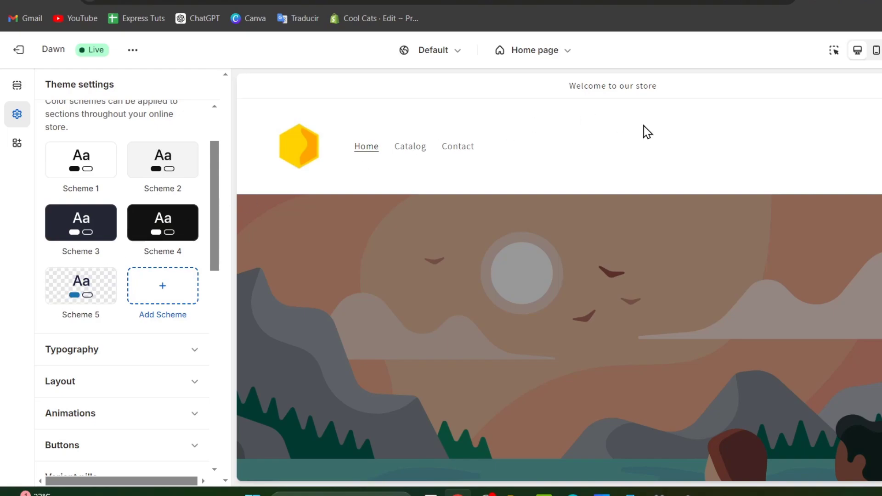
- Open the home page Header section's settings at its color scheme options
click(17, 86)
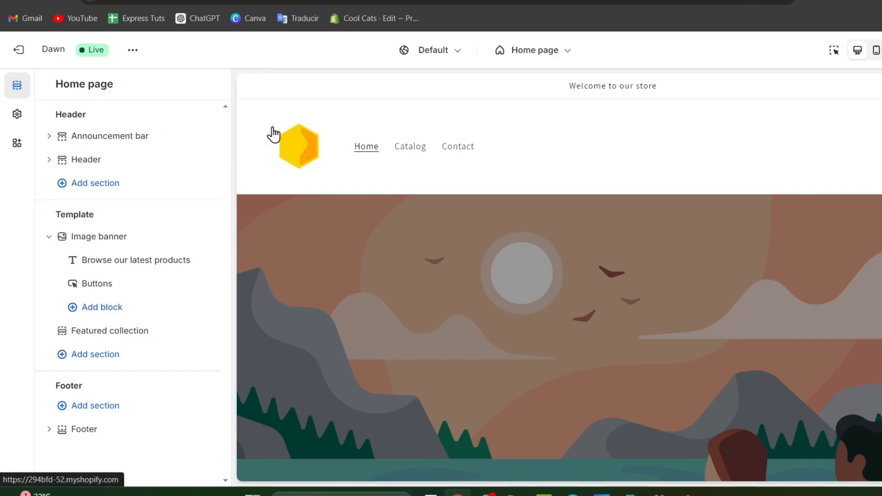
click(107, 166)
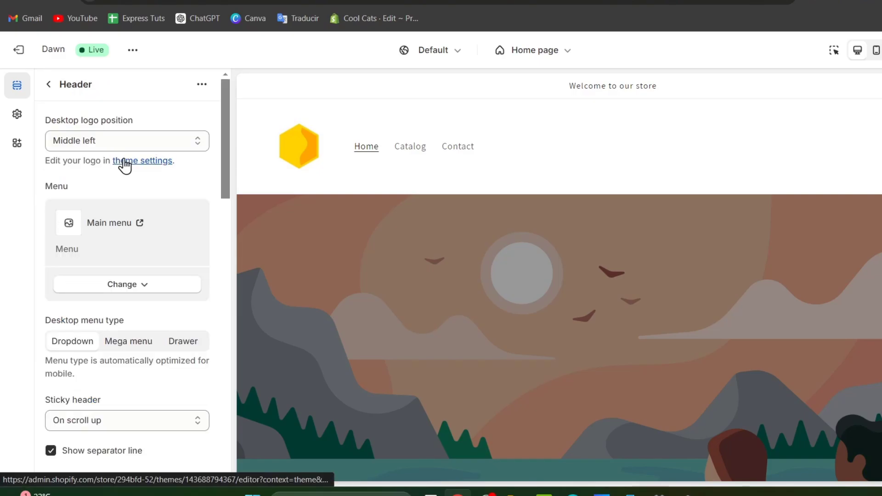
scroll(110, 239, down, 2)
scroll(110, 239, down, 4)
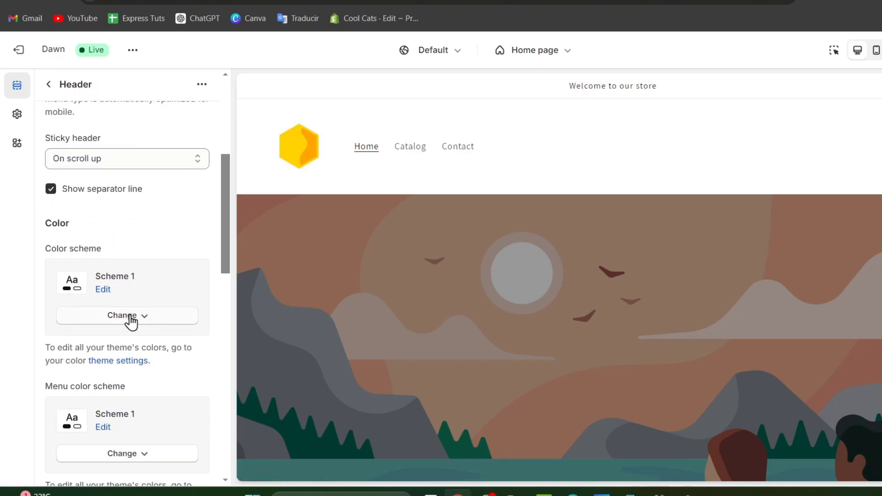
scroll(135, 334, up, 2)
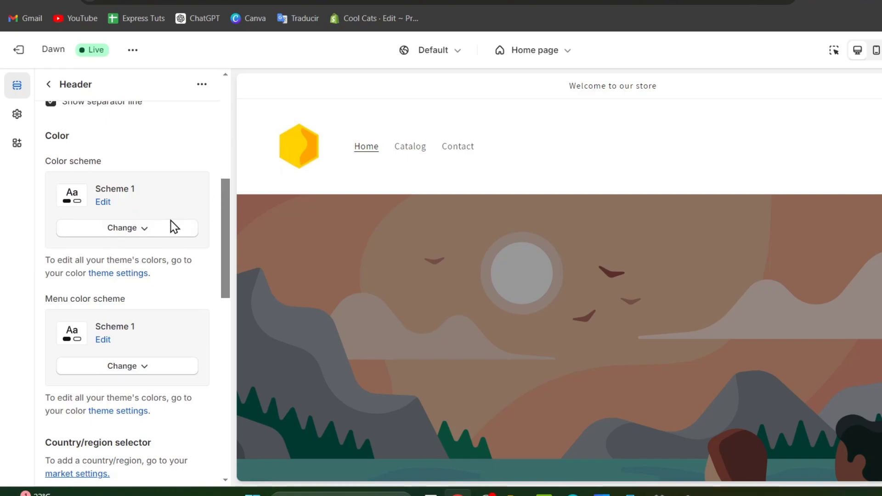
- Try Scheme 3 and Scheme 5 as the header's color scheme, checking each in the store preview
click(146, 234)
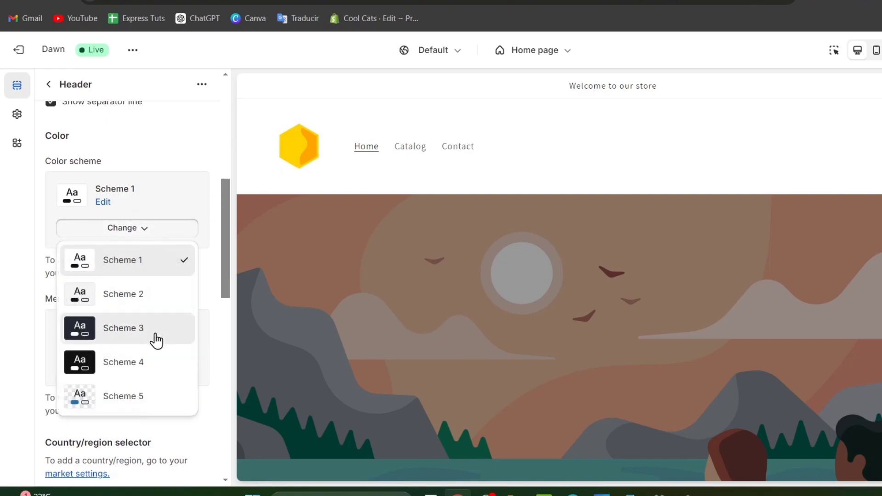
click(157, 340)
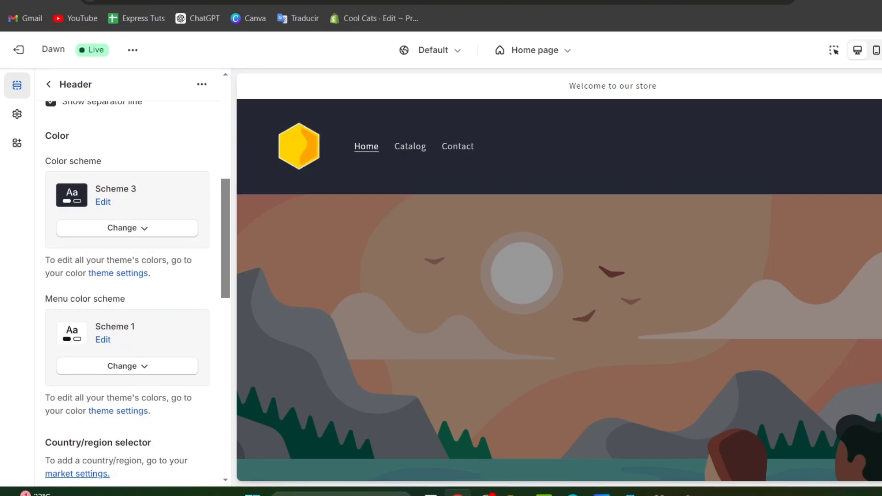
scroll(817, 184, down, 3)
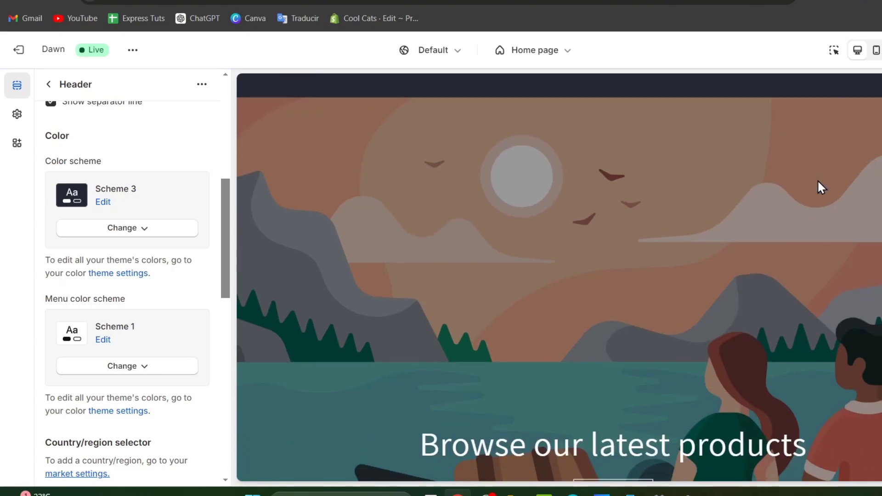
scroll(817, 183, up, 3)
click(97, 233)
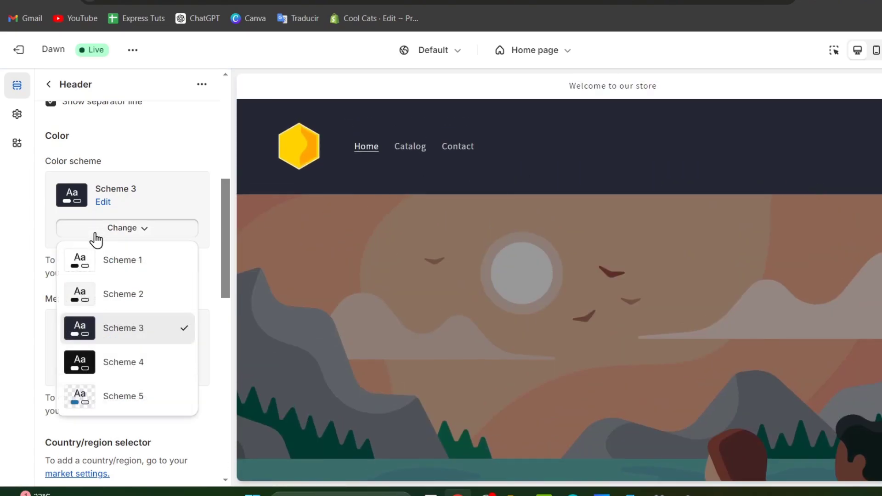
click(132, 395)
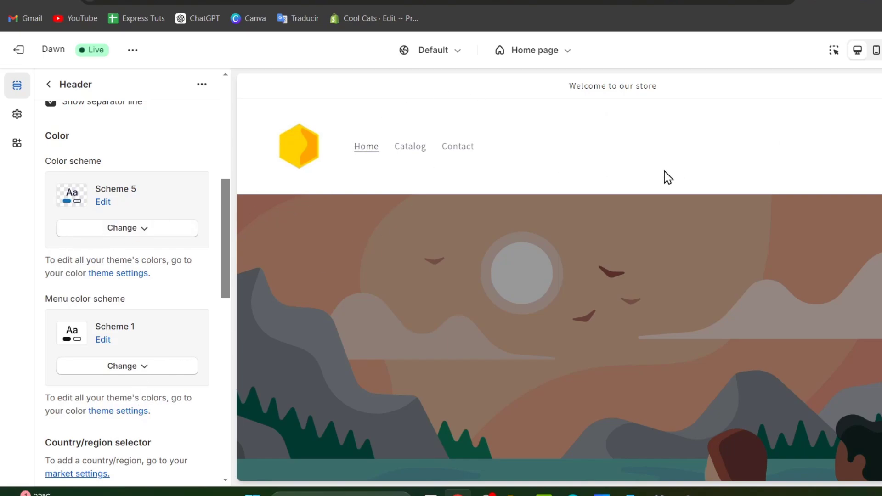
scroll(668, 177, down, 2)
- Set the header's color scheme to Scheme 2 and return to the home page sections
click(147, 230)
click(148, 293)
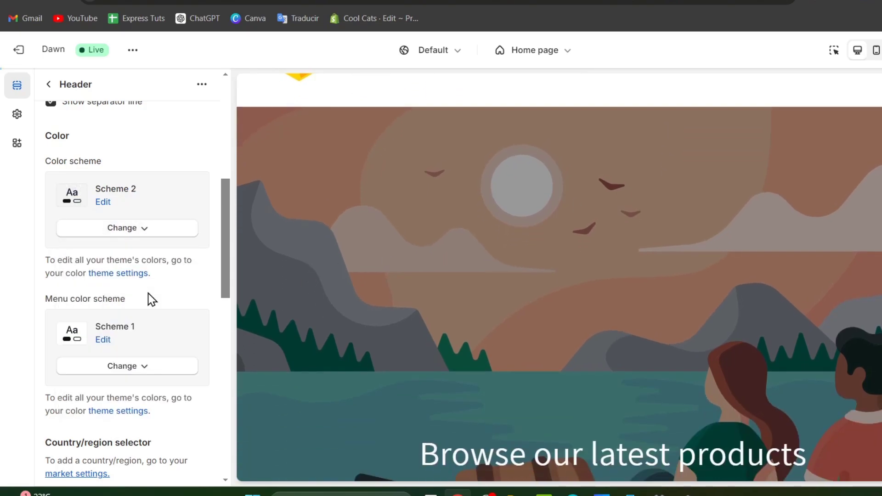
scroll(514, 192, up, 3)
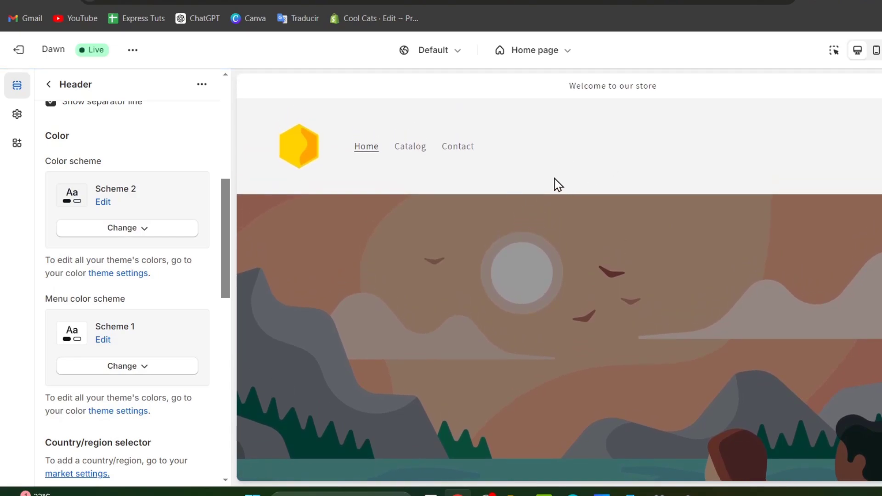
click(49, 85)
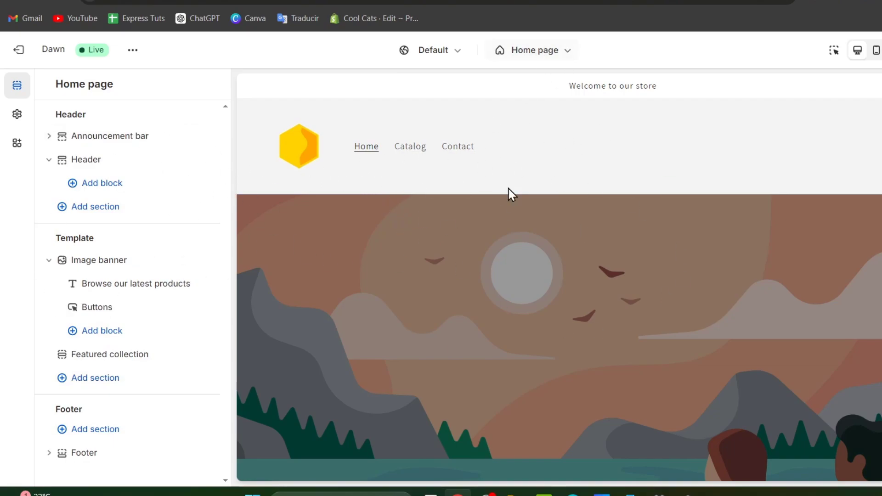
- Set the Image banner's first image to the faded bone T-shirt with the black star from the store's files
scroll(530, 337, down, 8)
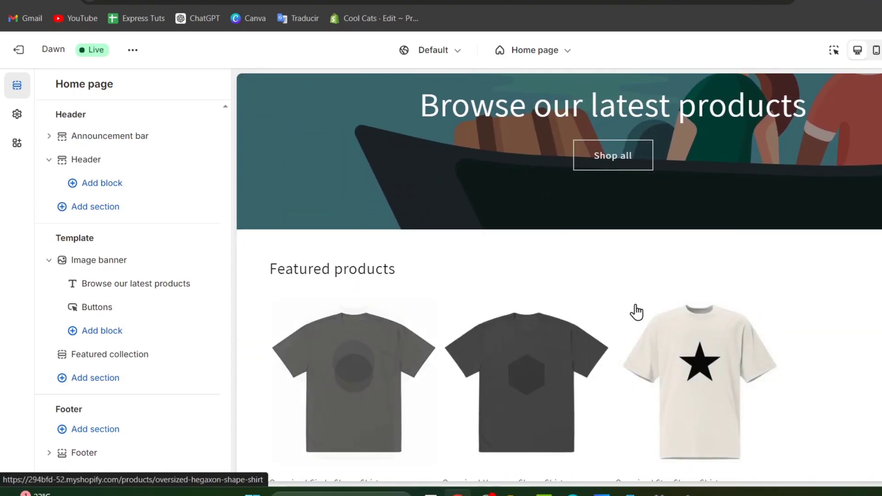
scroll(634, 309, up, 6)
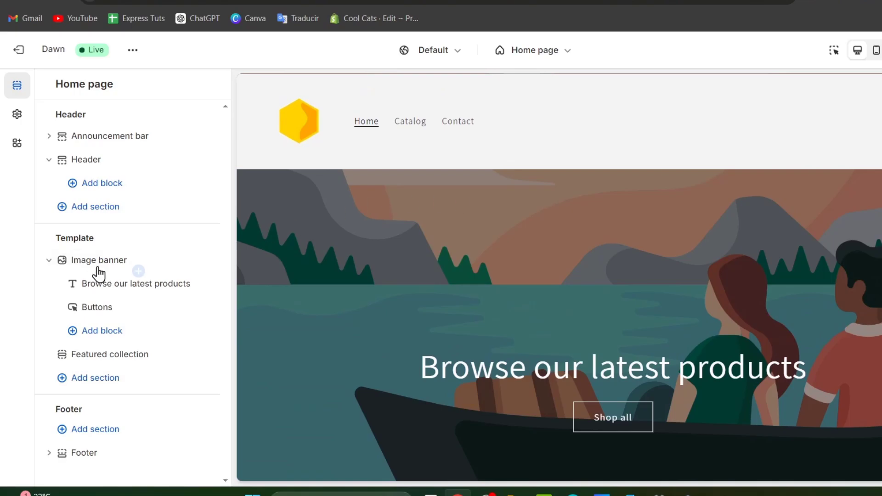
click(65, 265)
scroll(571, 285, down, 7)
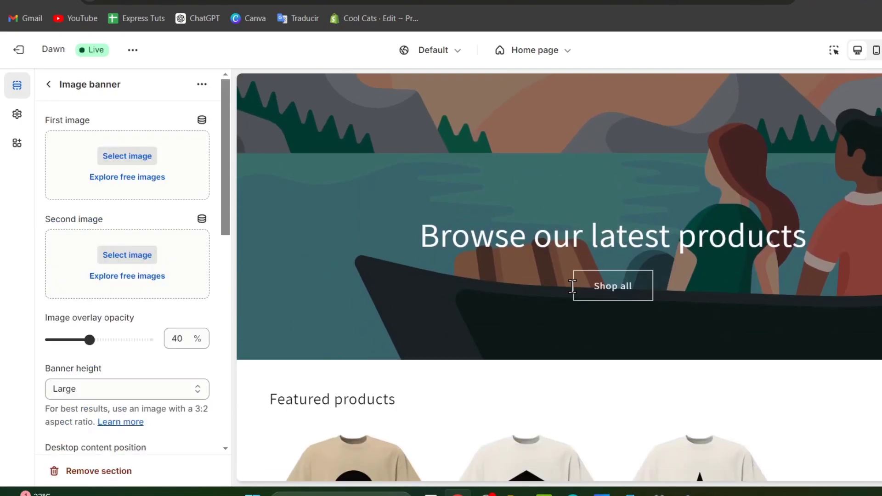
scroll(571, 292, up, 8)
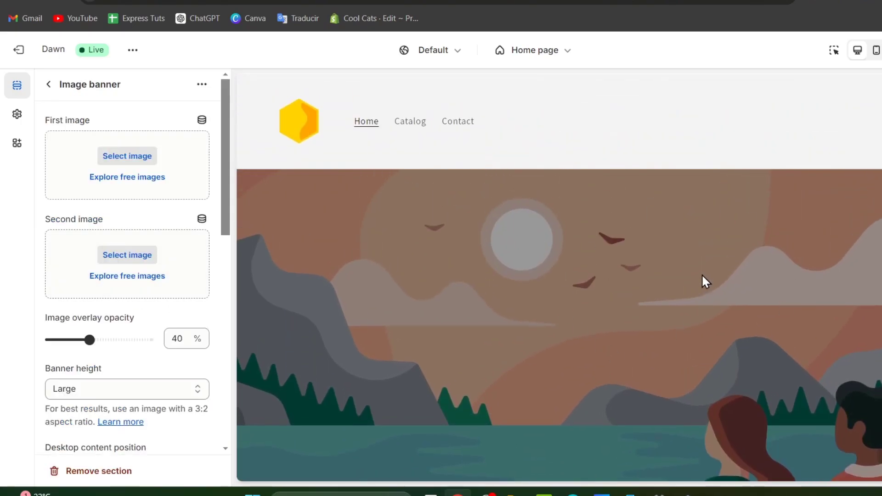
scroll(701, 273, down, 2)
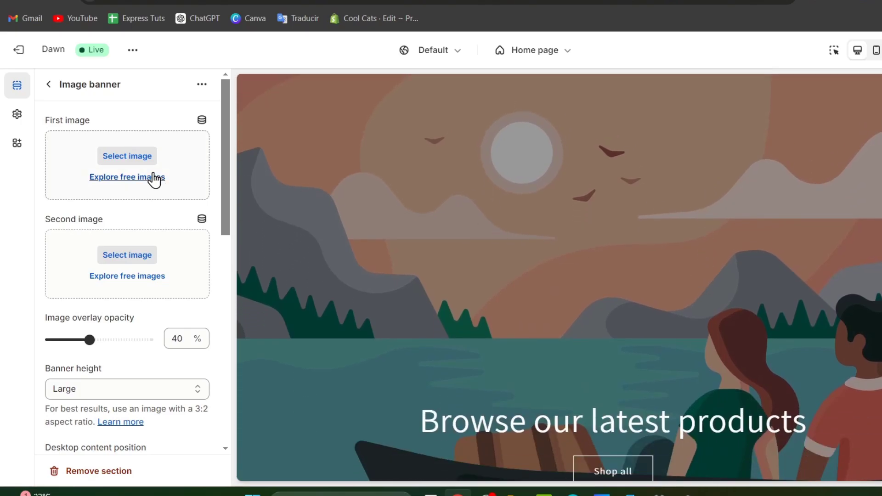
click(140, 159)
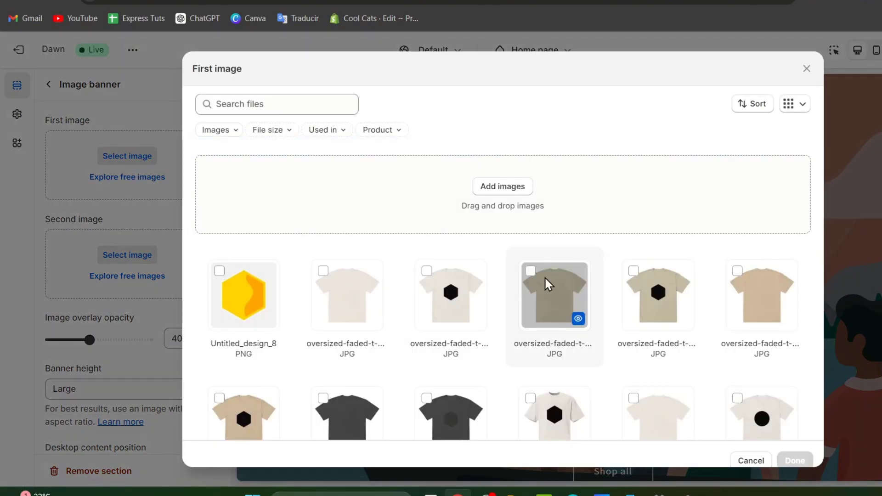
scroll(555, 285, down, 5)
scroll(554, 281, down, 2)
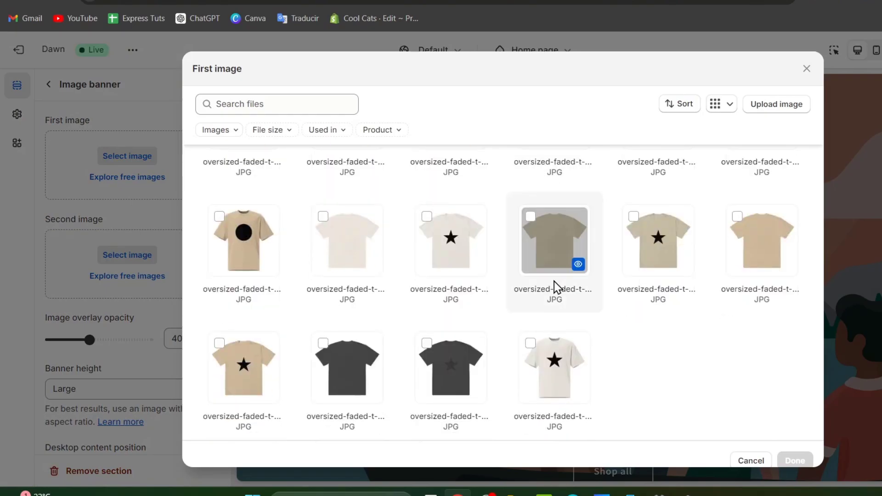
click(528, 329)
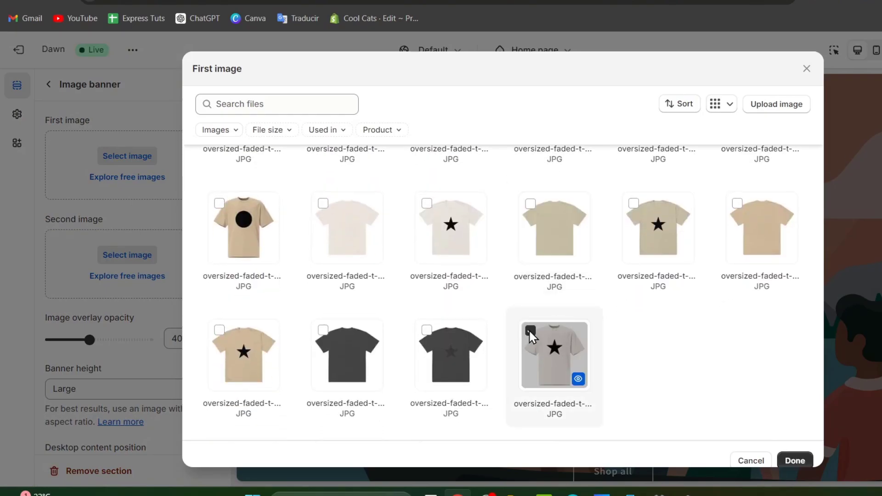
click(792, 465)
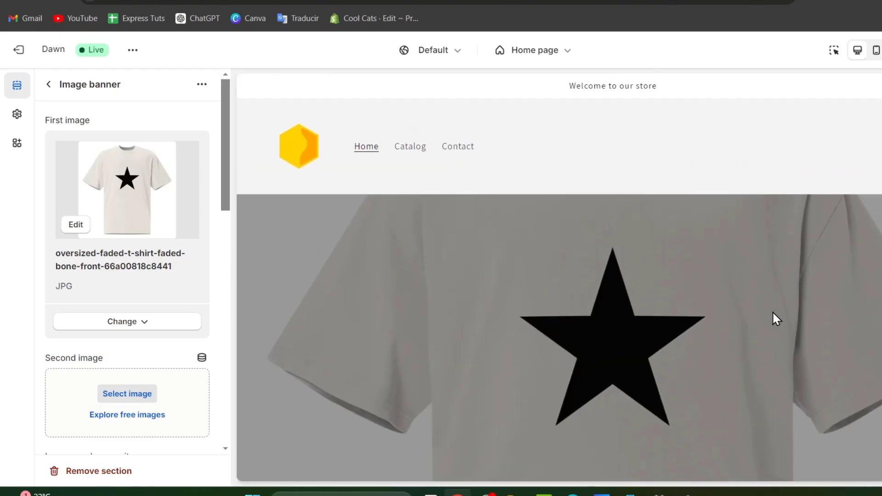
scroll(773, 310, down, 3)
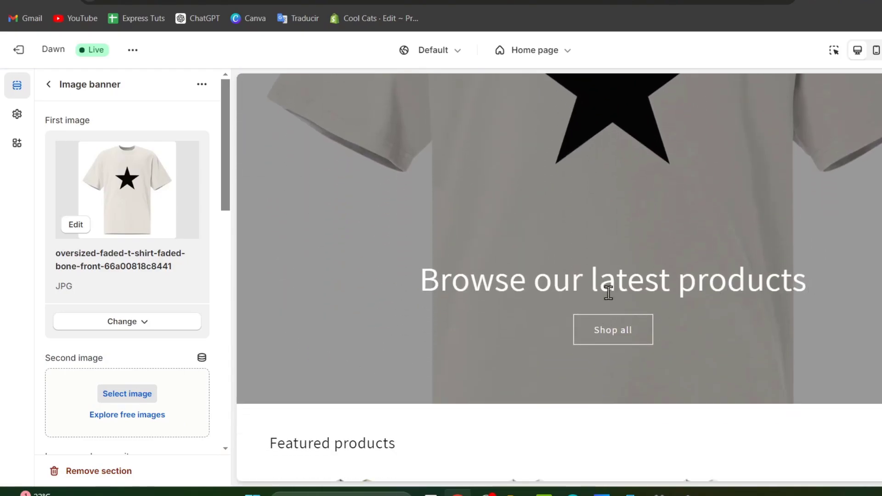
- Examine the Image banner's remaining layout, color scheme, animation and mobile settings, and return to the home page sections
scroll(162, 371, down, 10)
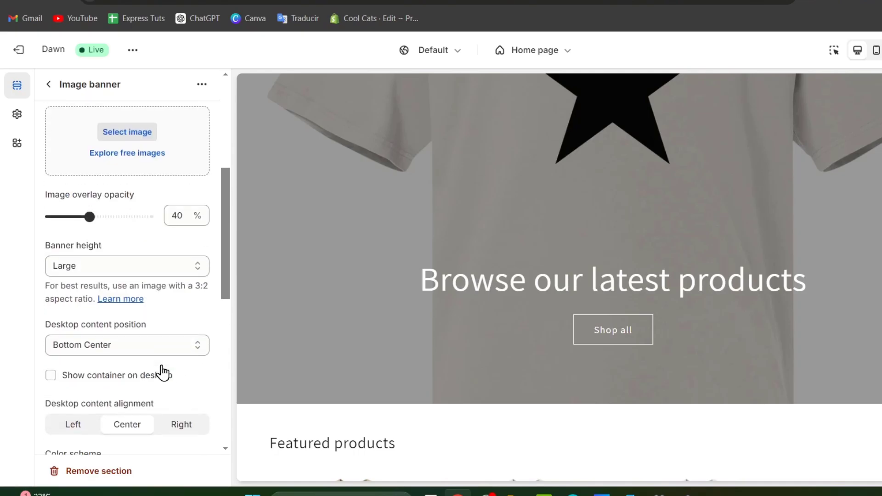
scroll(161, 381, down, 2)
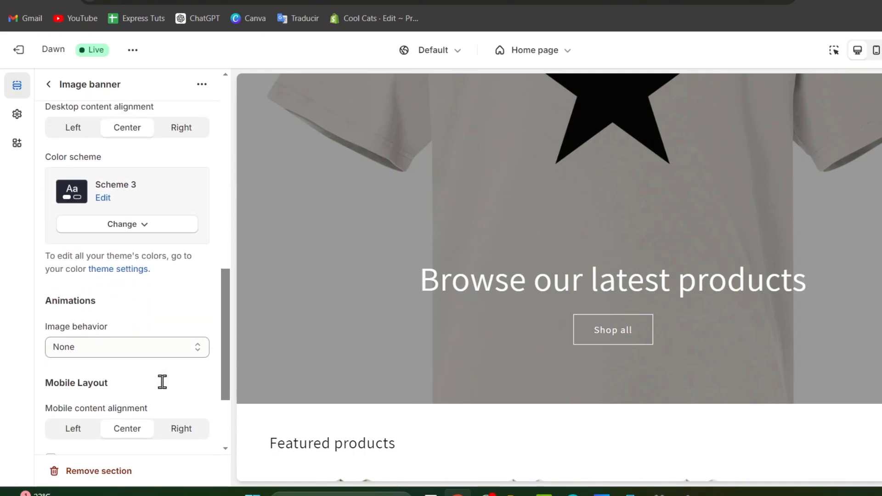
scroll(75, 154, up, 8)
click(49, 85)
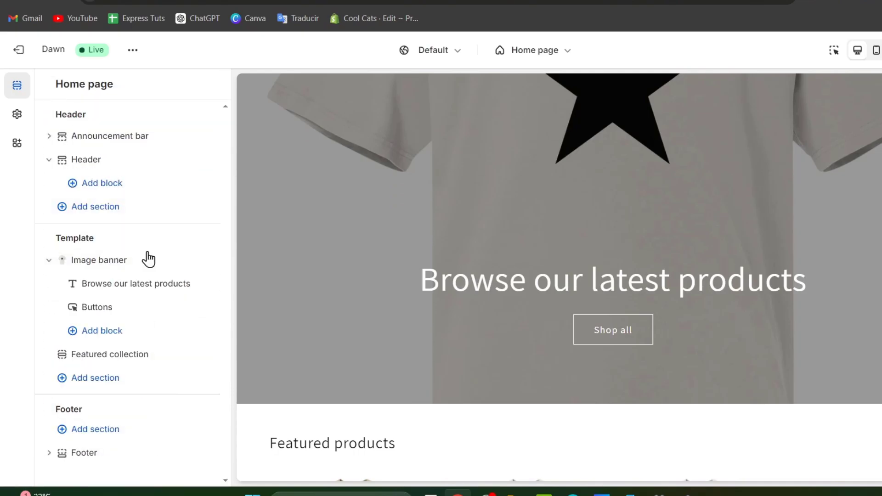
- Set the Image banner's heading to "Shape over Names" and its first button label to "View Collections"
click(144, 289)
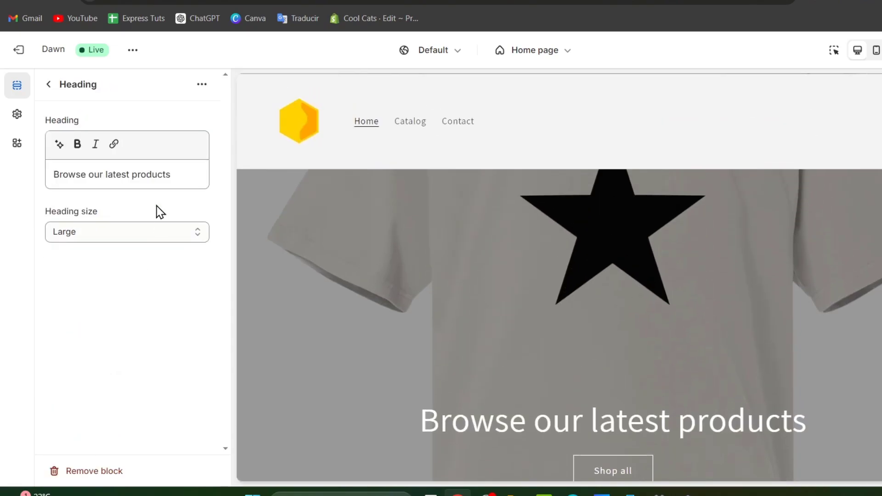
double_click(157, 181)
double_click(154, 180)
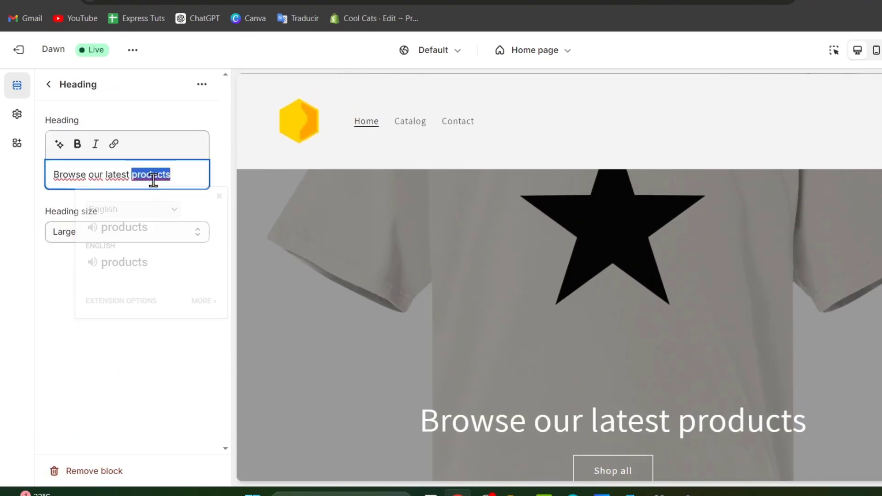
triple_click(154, 180)
text(Shea)
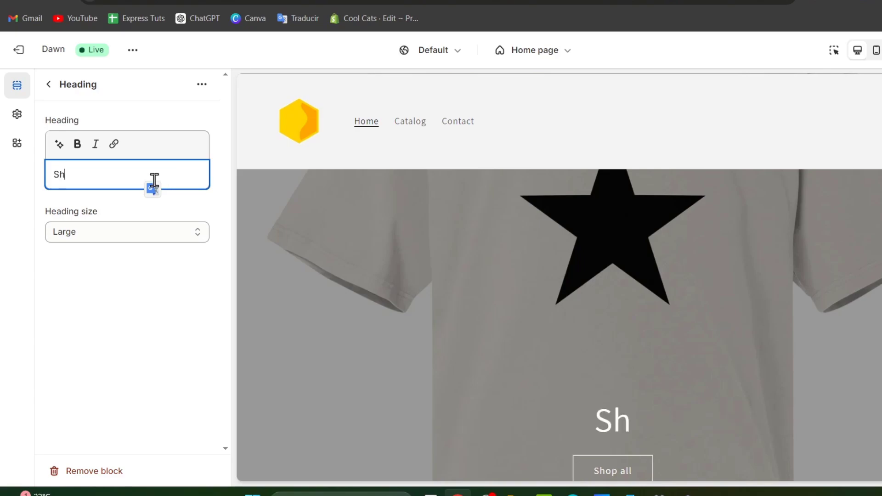
key(BackSpace)
key(BackSpace)
text(ape over )
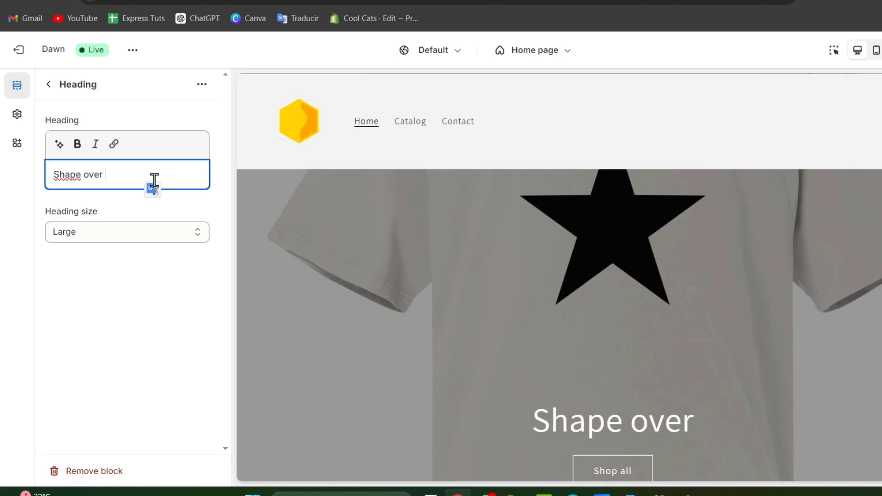
text(Sa)
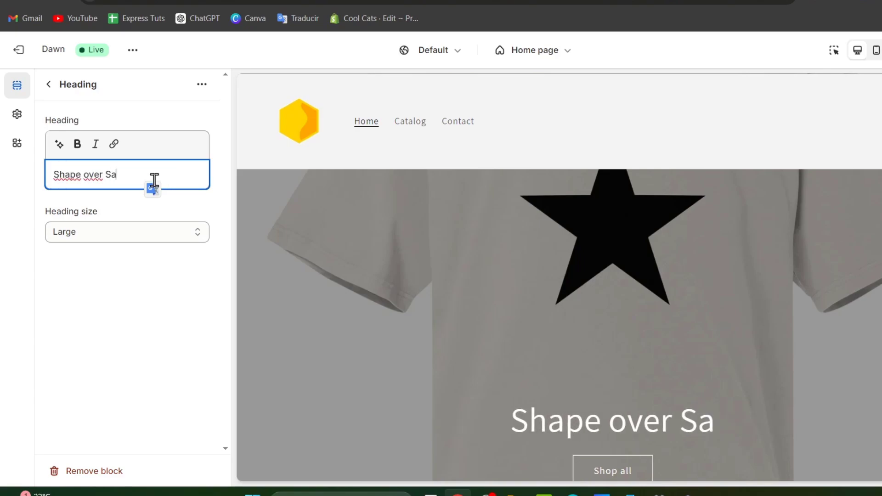
key(BackSpace)
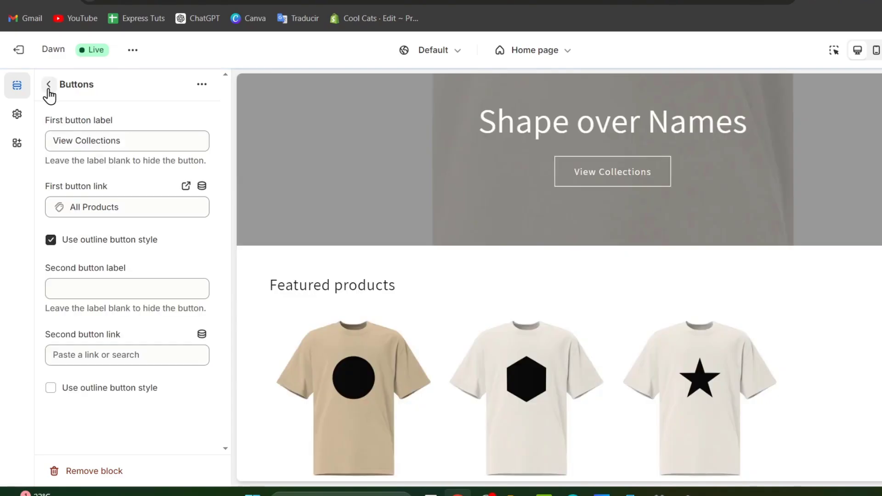
click(48, 87)
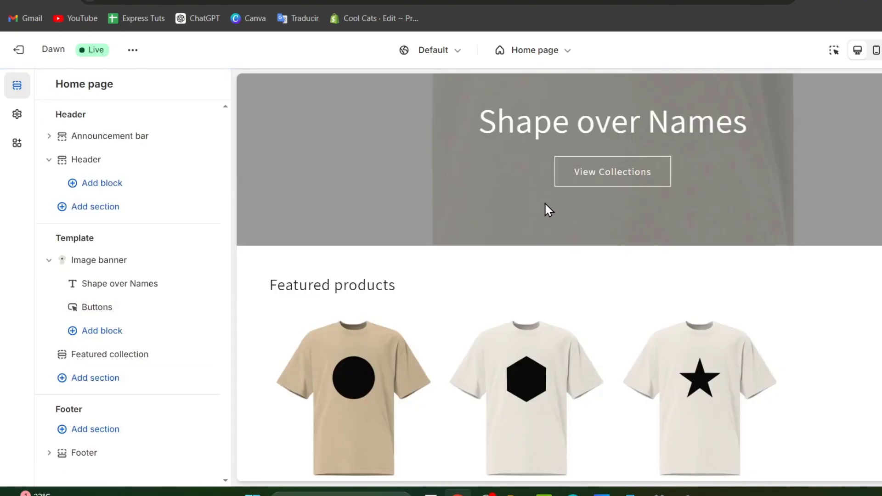
- Examine the home page preview from the header and image banner down through the featured products
scroll(546, 206, down, 2)
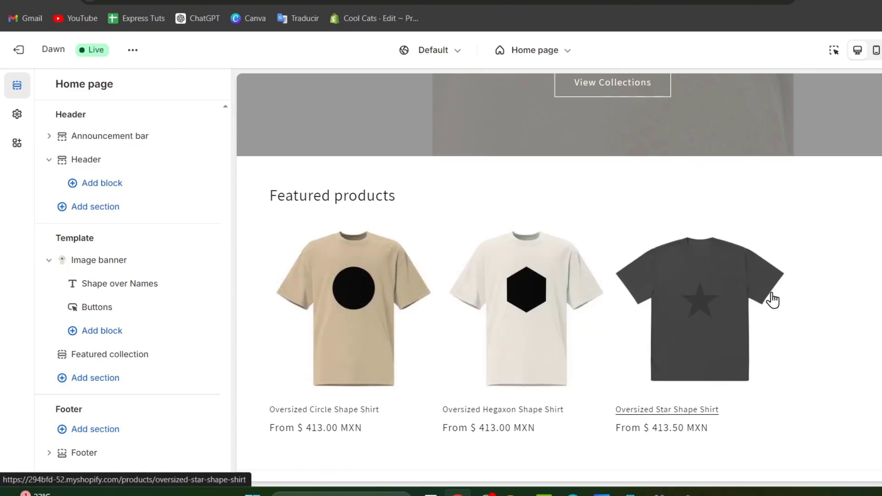
scroll(772, 300, down, 4)
scroll(772, 299, up, 5)
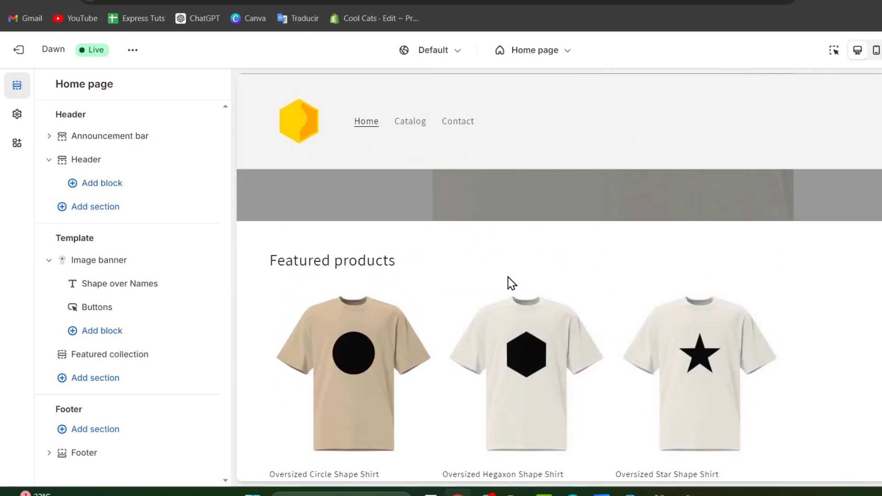
scroll(727, 257, up, 5)
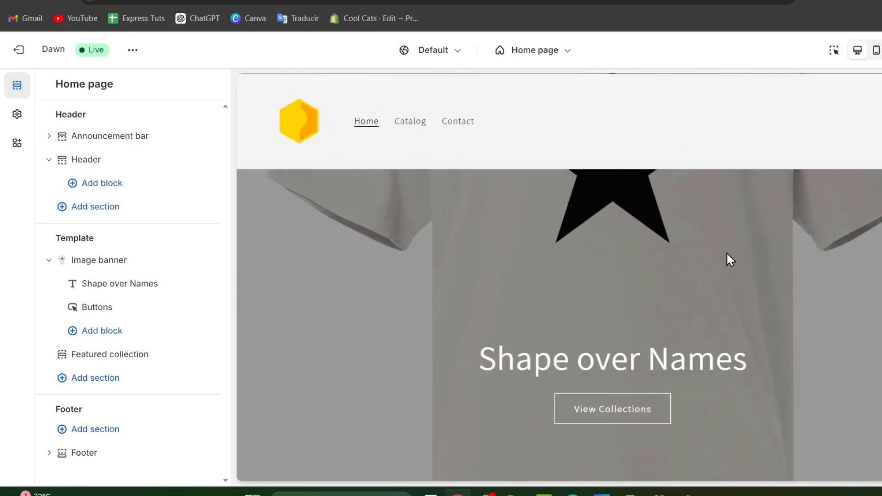
scroll(728, 257, down, 8)
scroll(730, 258, up, 7)
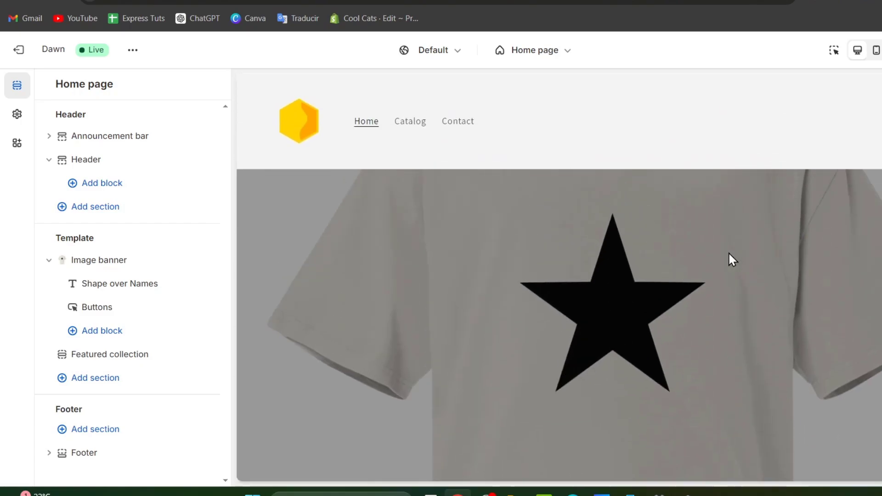
scroll(730, 258, down, 3)
scroll(728, 252, down, 5)
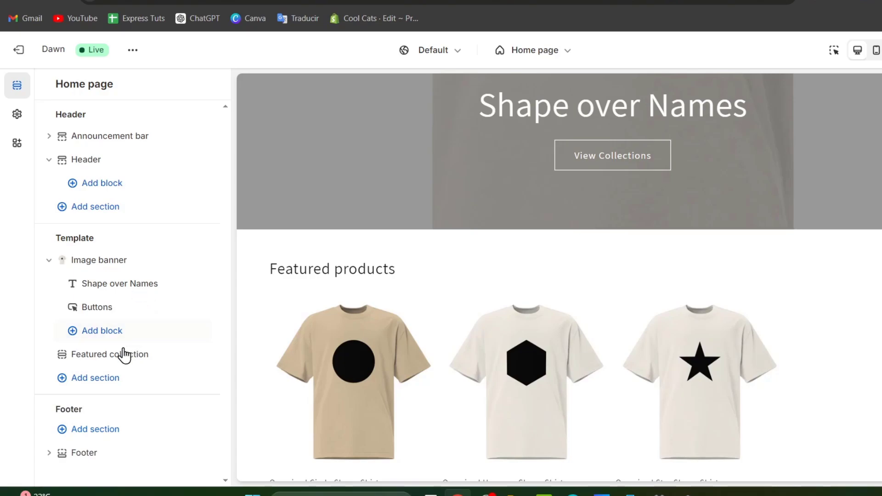
- Add a Multicolumn section to the home page template and move it above Featured collection, checking its placement in the preview
click(101, 380)
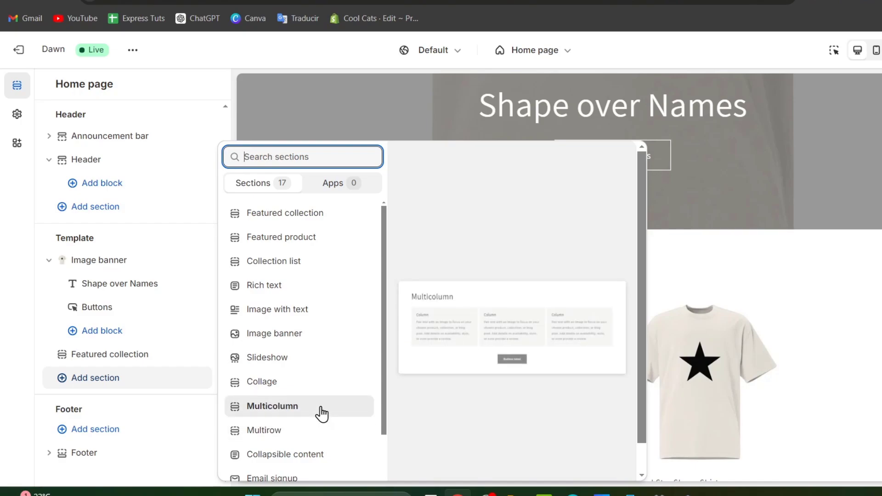
click(321, 413)
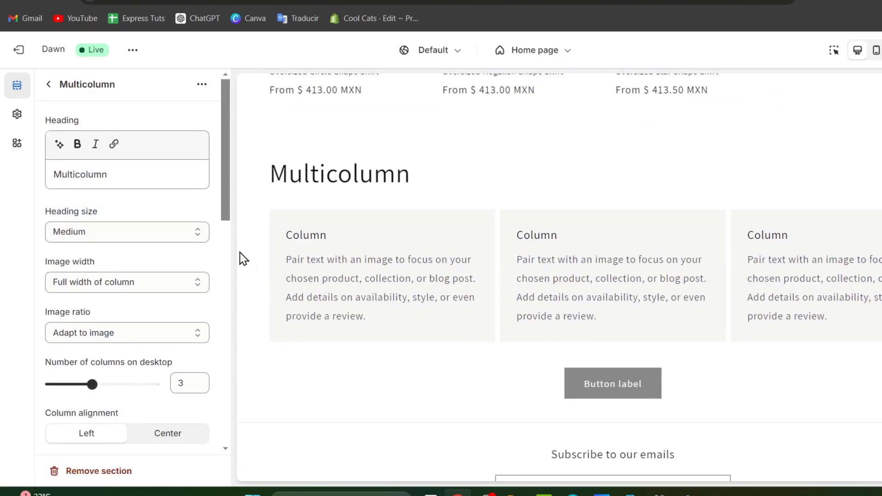
click(49, 85)
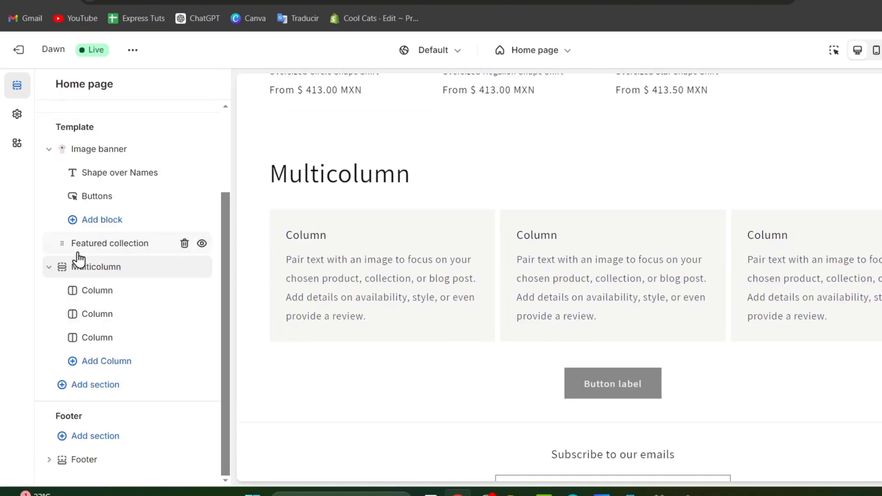
drag(64, 276, 59, 243)
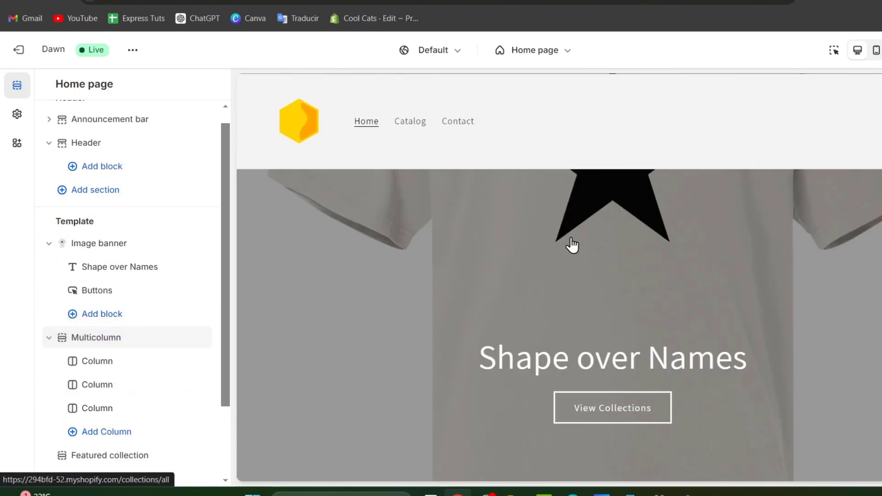
scroll(602, 278, down, 10)
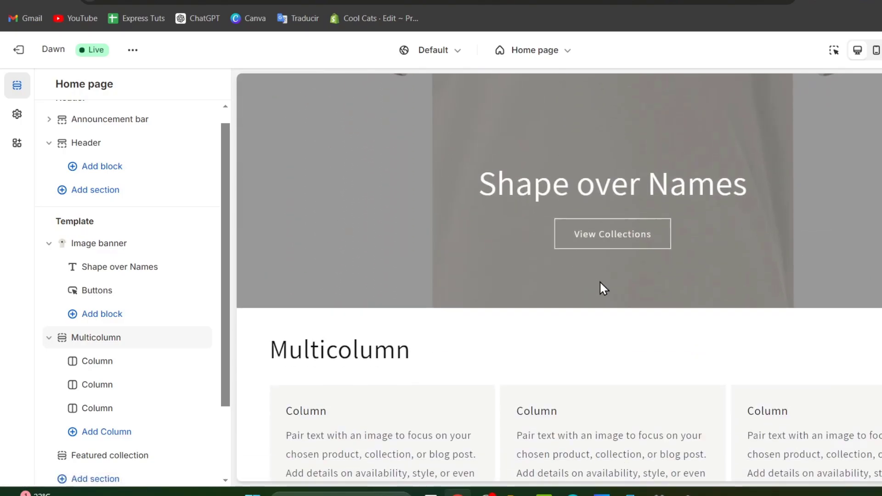
scroll(598, 280, down, 5)
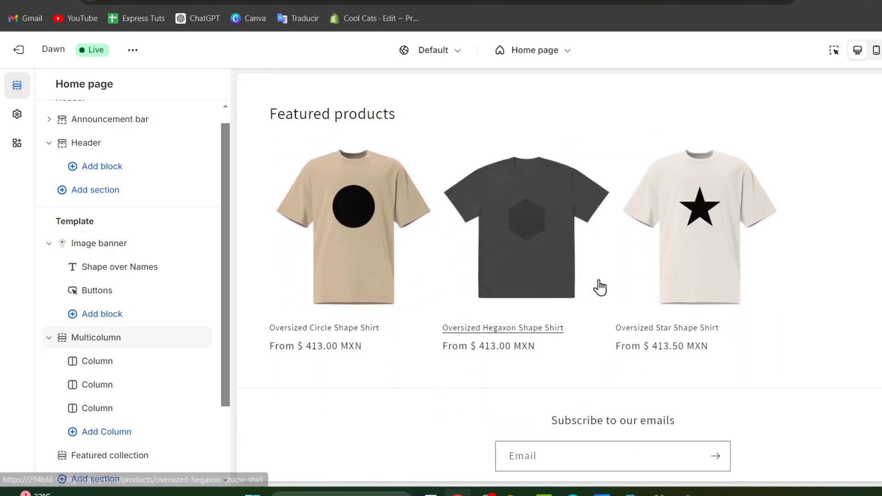
scroll(590, 262, up, 3)
scroll(661, 274, up, 1)
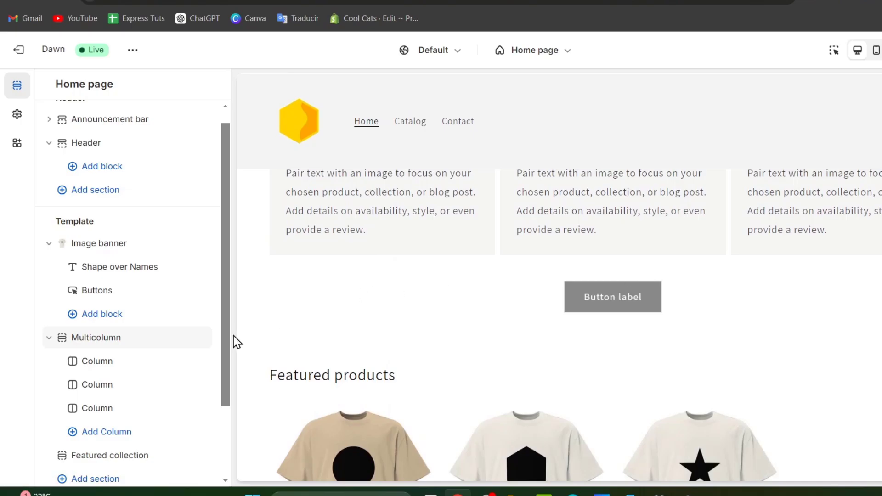
- Add a second Featured collection section and place it directly below Multicolumn, above the existing Featured collection
scroll(216, 359, down, 2)
click(117, 385)
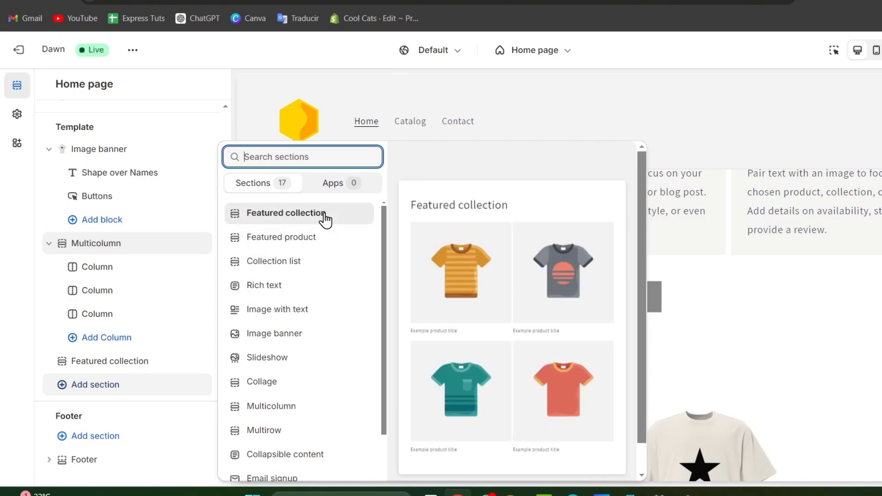
click(324, 215)
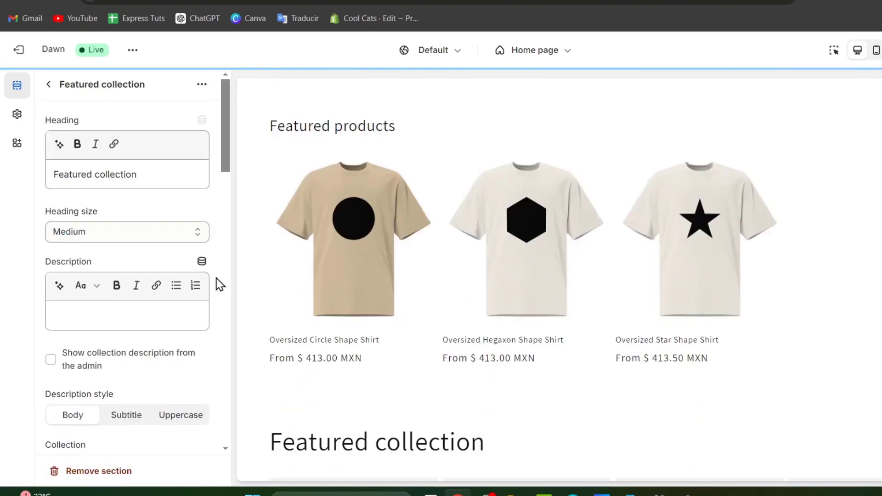
click(50, 86)
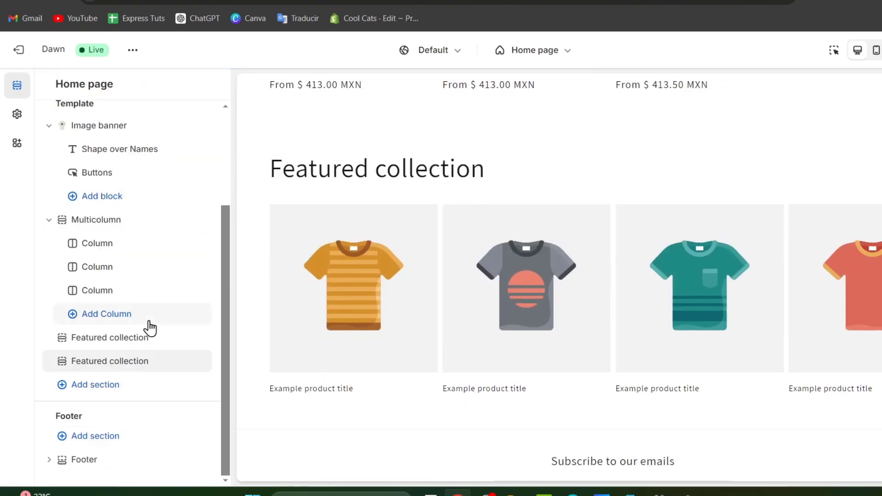
drag(61, 365, 58, 335)
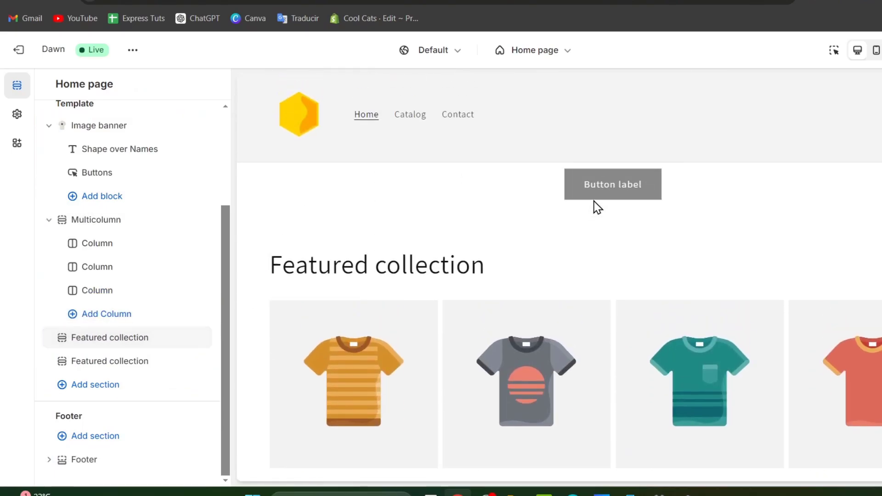
scroll(596, 201, down, 10)
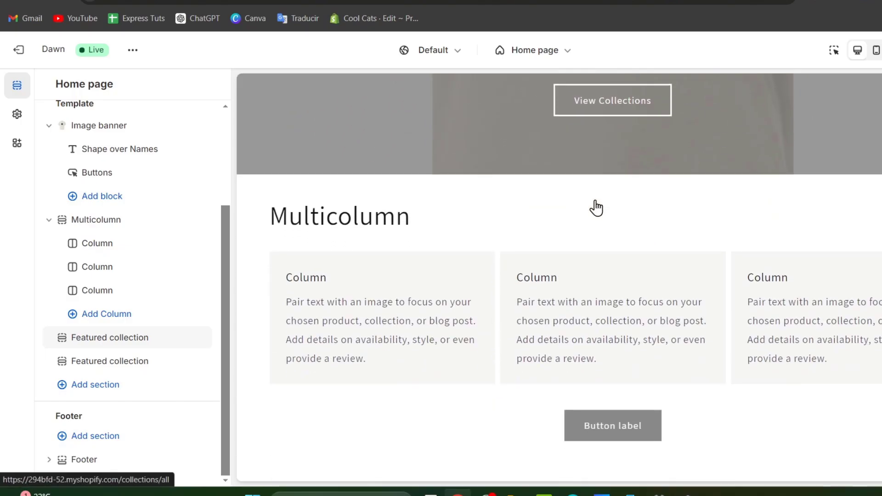
scroll(252, 275, up, 3)
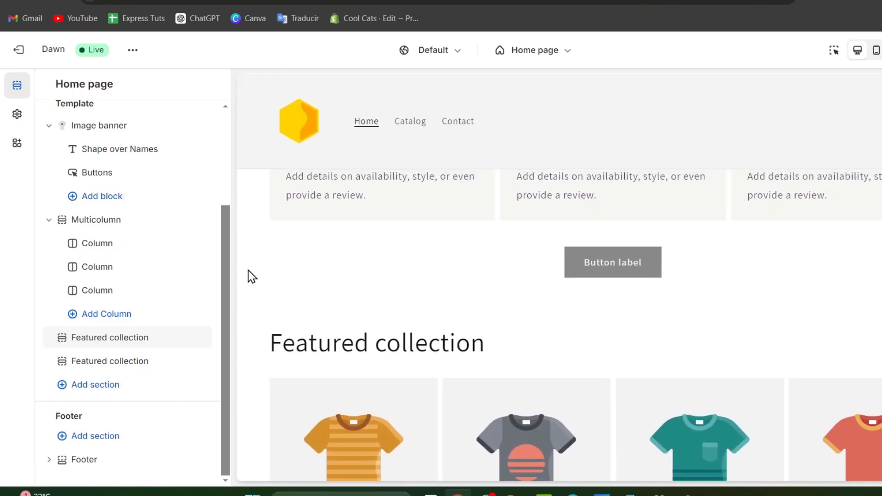
- Review the Multicolumn section's settings and clear its button label
click(154, 225)
scroll(169, 338, down, 10)
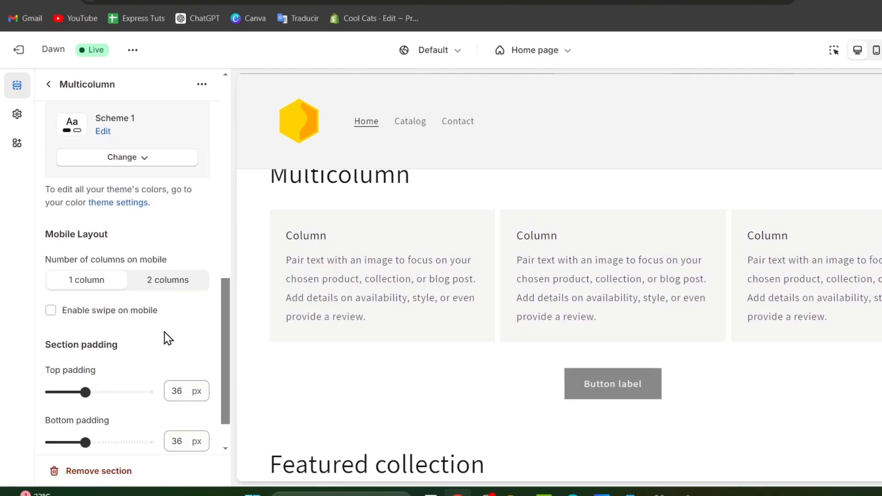
scroll(170, 339, down, 1)
scroll(170, 337, up, 9)
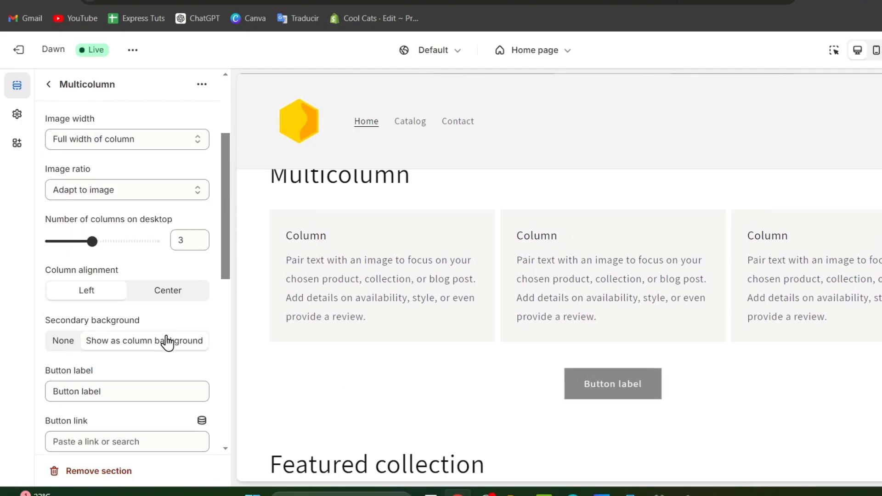
scroll(167, 342, down, 2)
triple_click(131, 308)
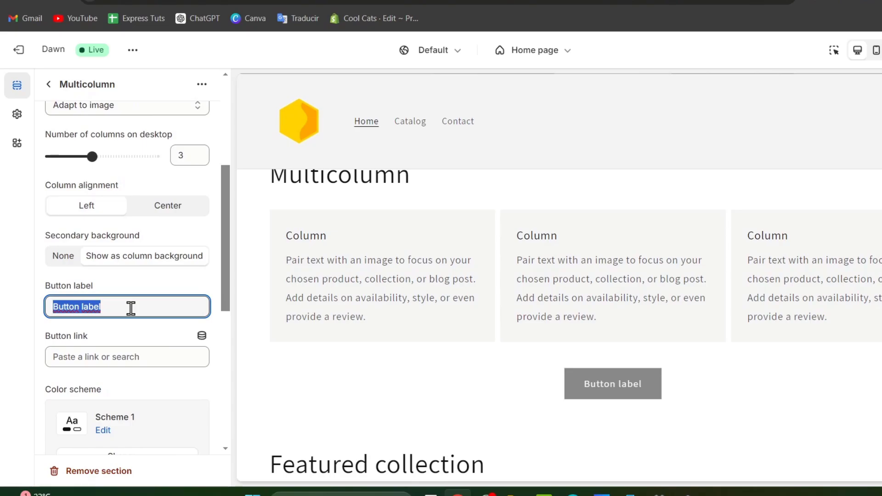
key(BackSpace)
scroll(138, 317, down, 2)
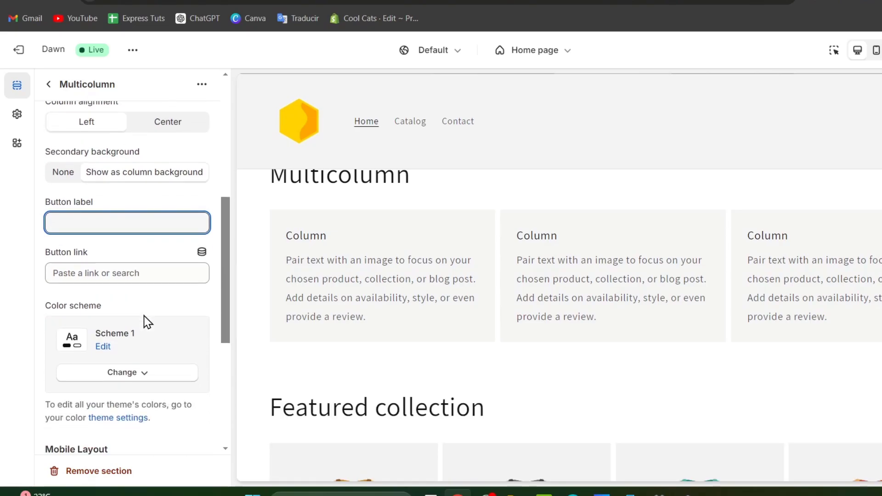
- Set the Multicolumn section's heading to "Who are we" and return to the home page sections
scroll(144, 321, up, 7)
scroll(420, 312, up, 3)
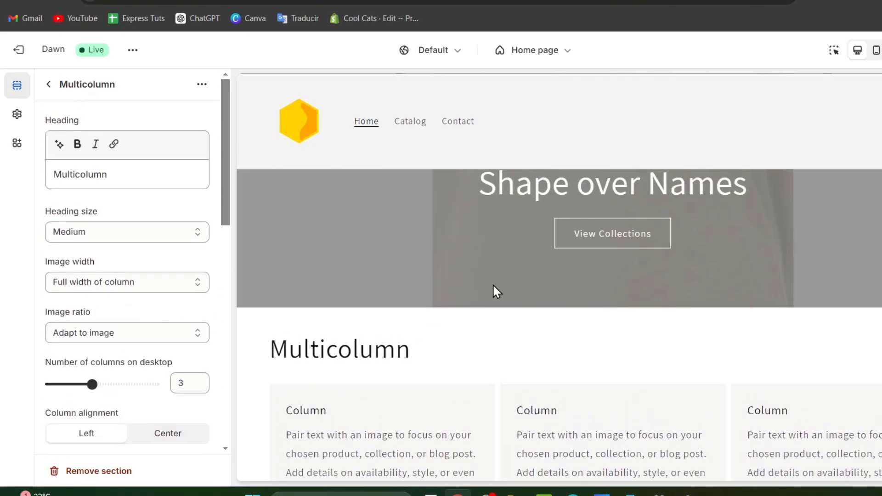
scroll(498, 323, down, 2)
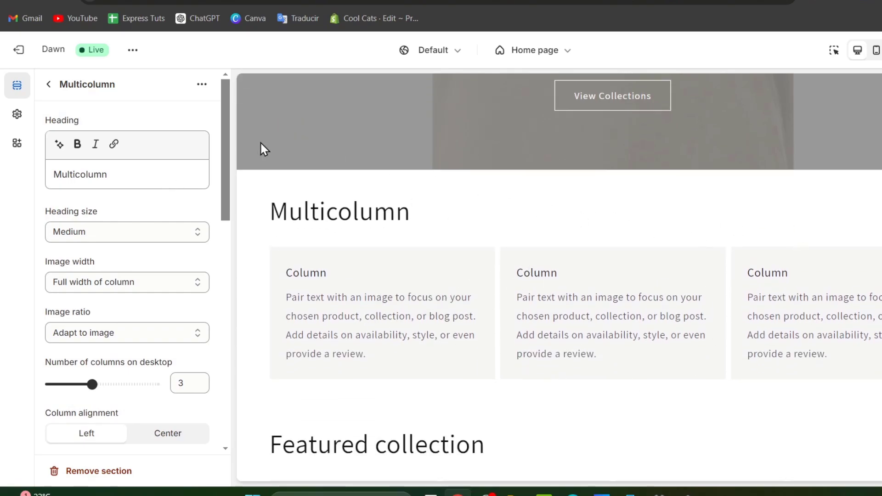
double_click(114, 176)
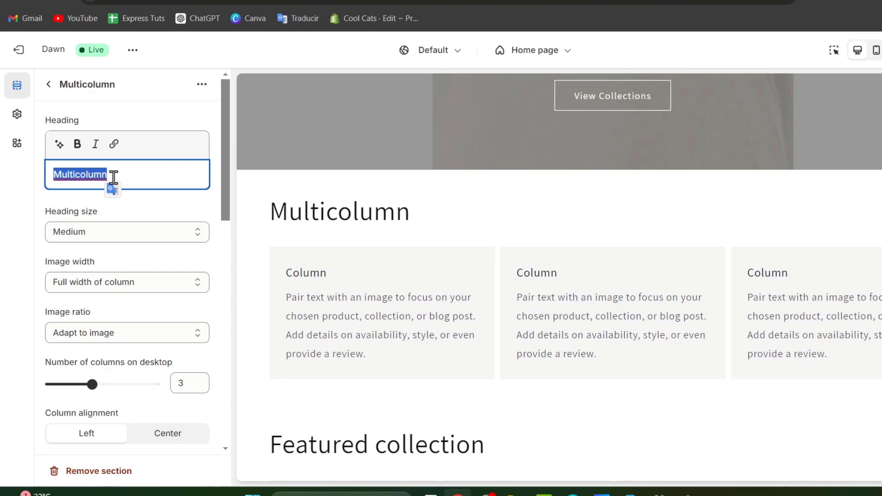
text(Who are we)
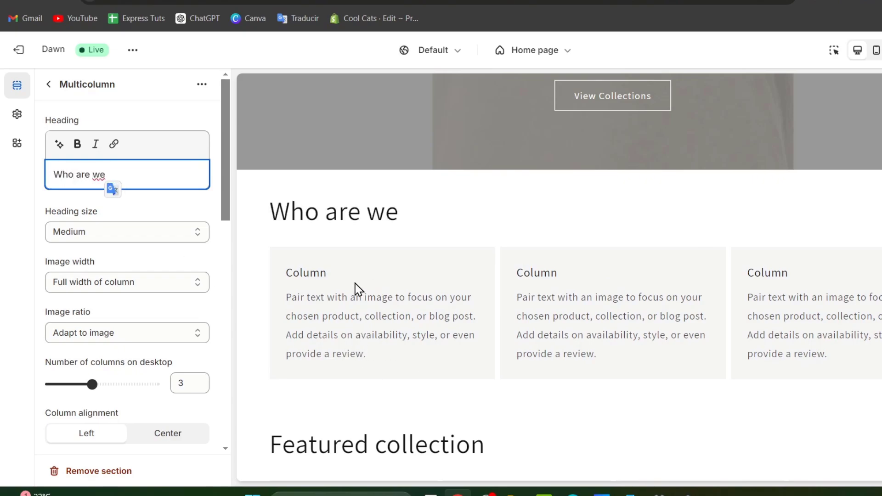
click(47, 85)
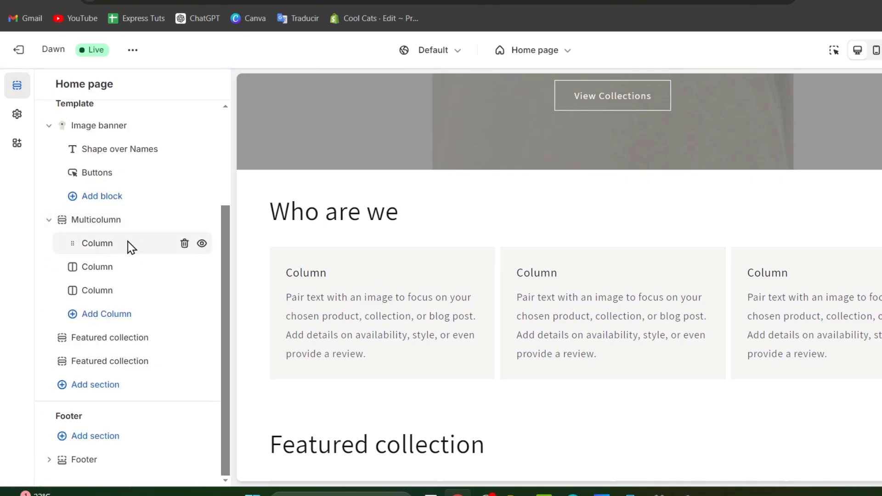
- Set the first Multicolumn column's image to the eucalyptus T-shirt with the black circle and return to the home page sections
click(131, 248)
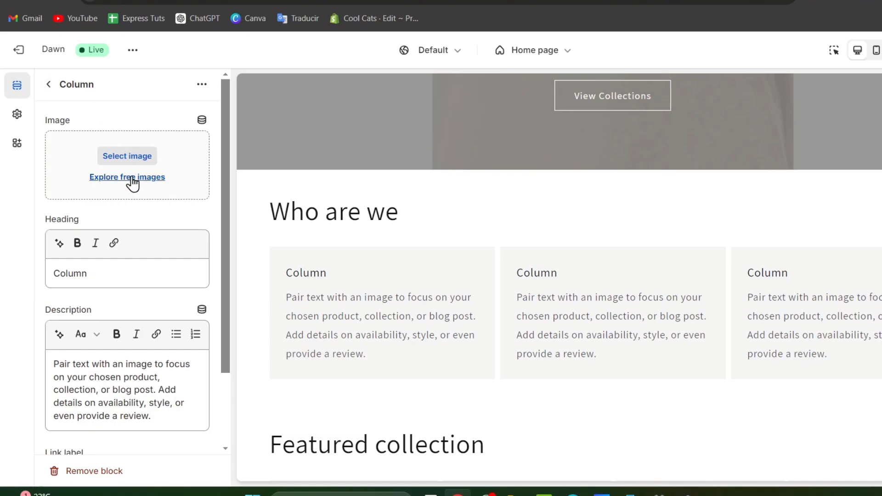
click(141, 159)
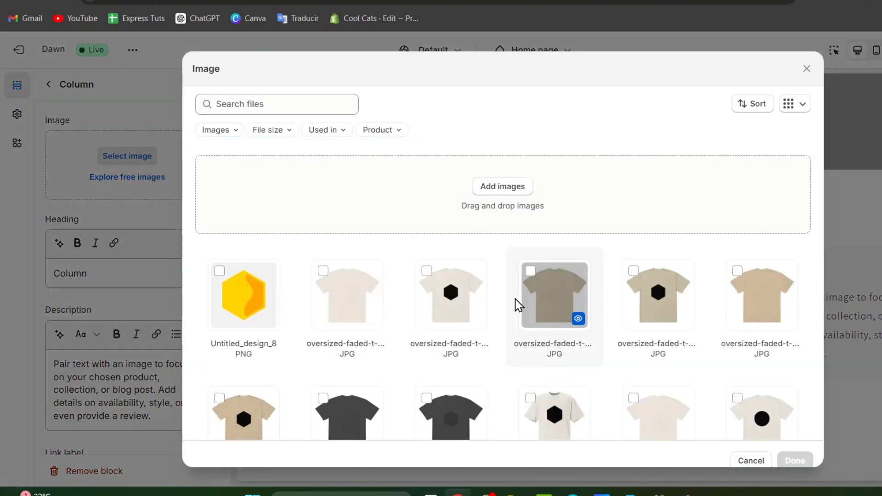
scroll(516, 305, down, 4)
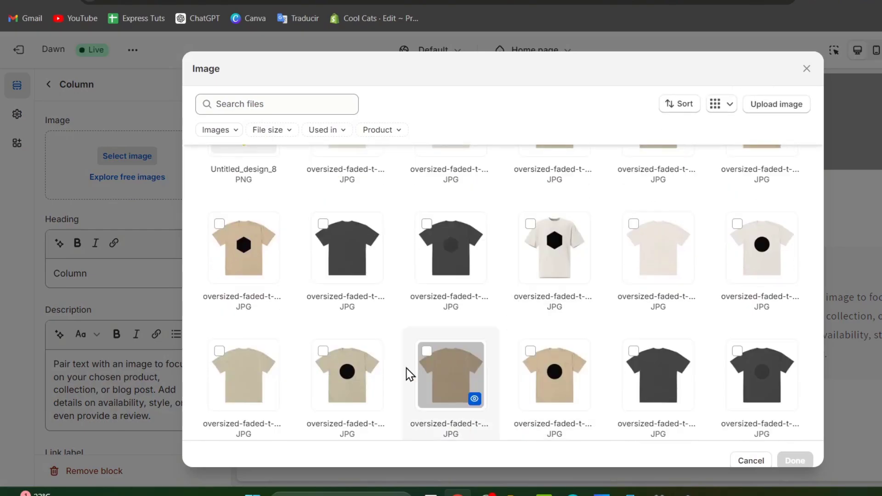
click(323, 351)
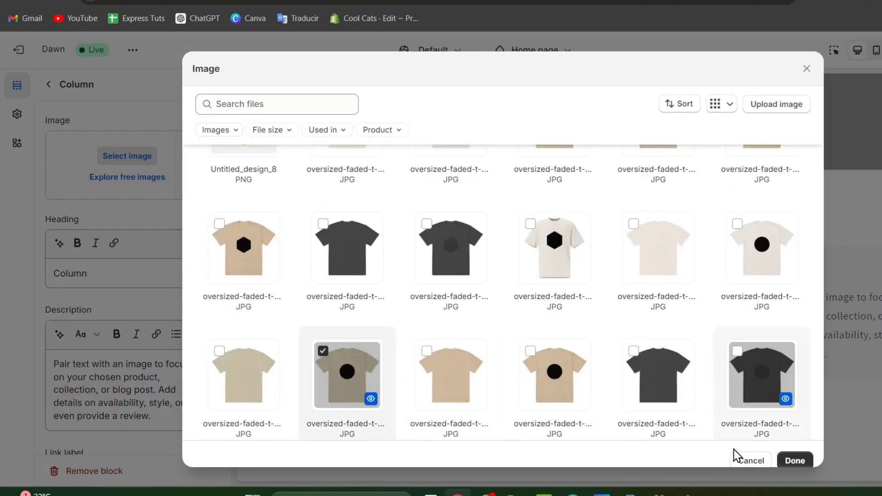
click(792, 461)
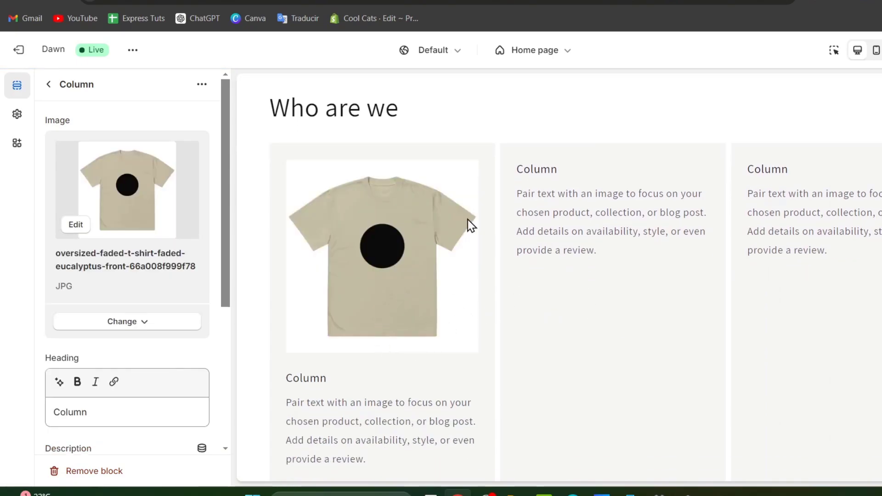
click(48, 84)
- Switch to Printful and open the basic mockups selection for downloading mockups of the Oversized Star template
key(ctrl+Tab)
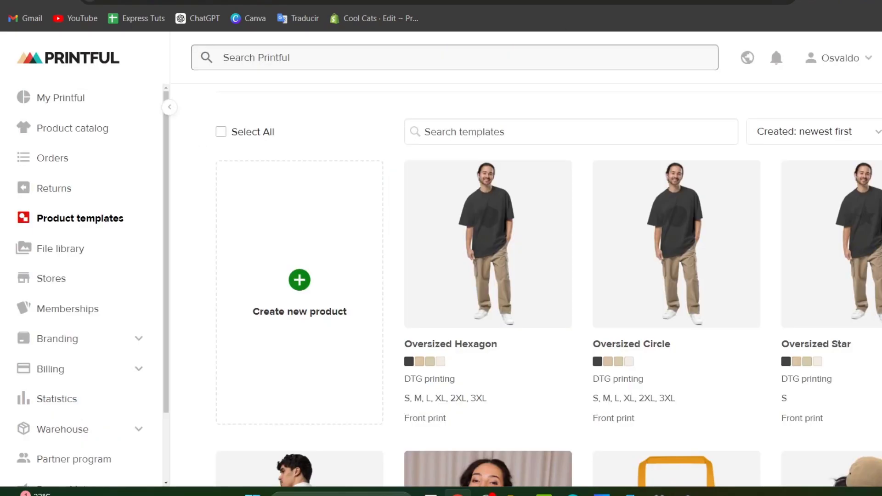
mouse_move(628, 213)
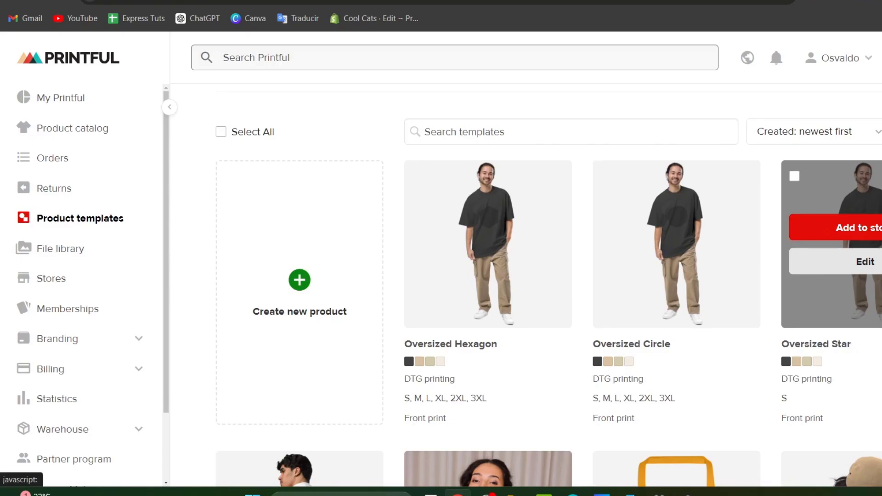
click(881, 176)
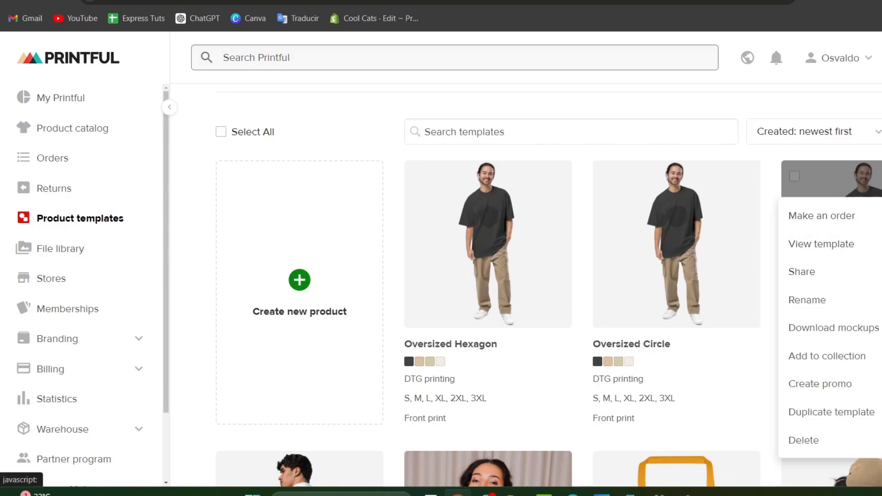
click(863, 329)
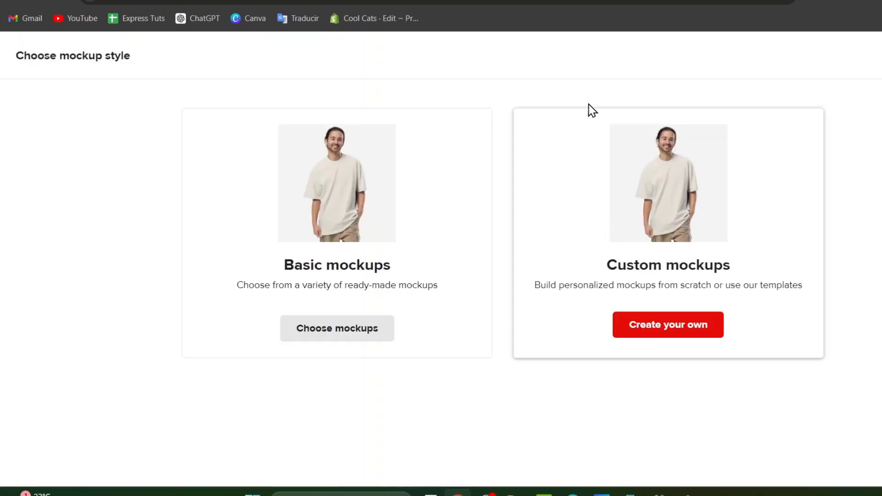
click(381, 335)
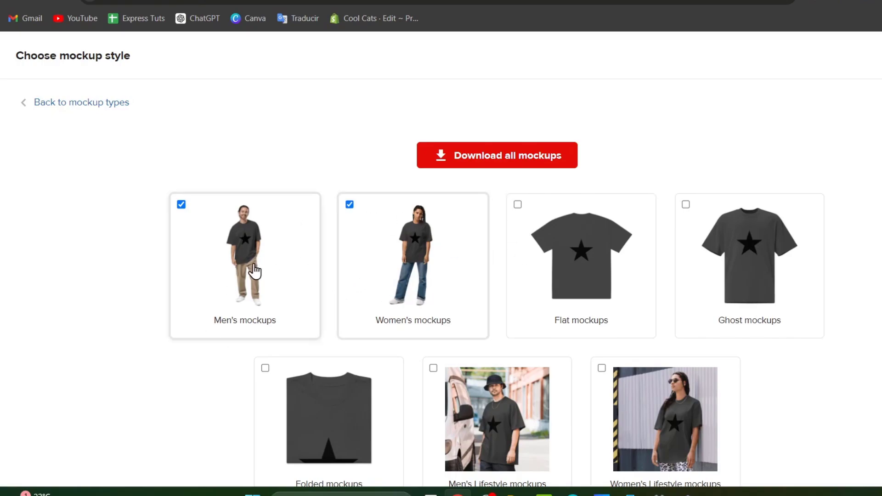
- Deselect the Men's and Women's mockups and select the Men's Lifestyle and Women's Lifestyle mockups instead
click(310, 287)
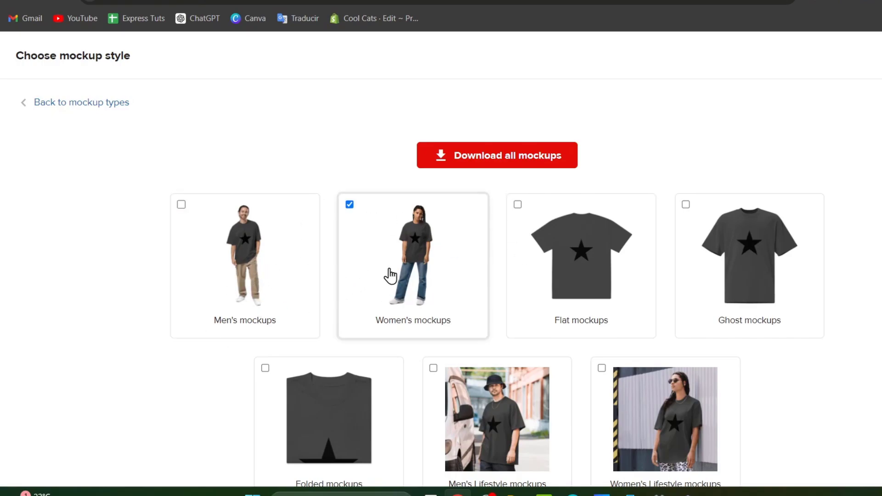
click(427, 290)
scroll(429, 291, down, 2)
click(512, 340)
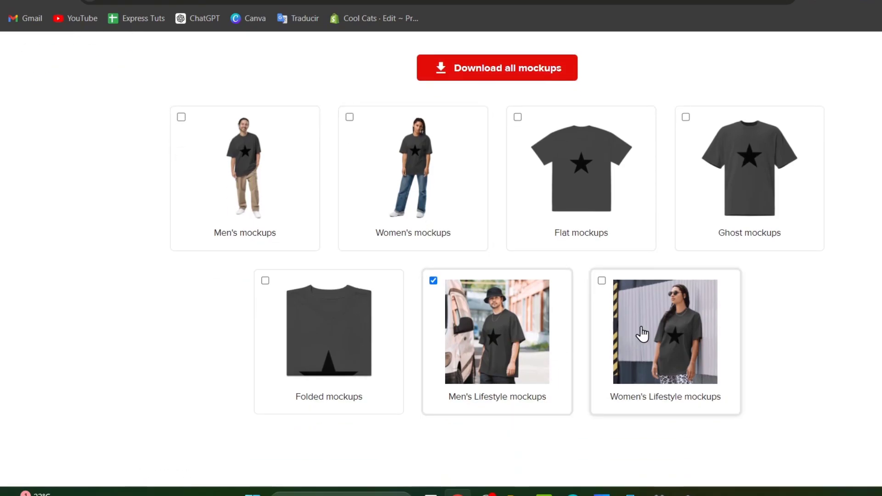
click(669, 311)
- Exclude the men's Faded Black, Faded Khaki and Faded Eucalyptus and the women's Faded Black variants, and generate the remaining front mockups as PNG
scroll(669, 309, down, 2)
scroll(669, 306, down, 5)
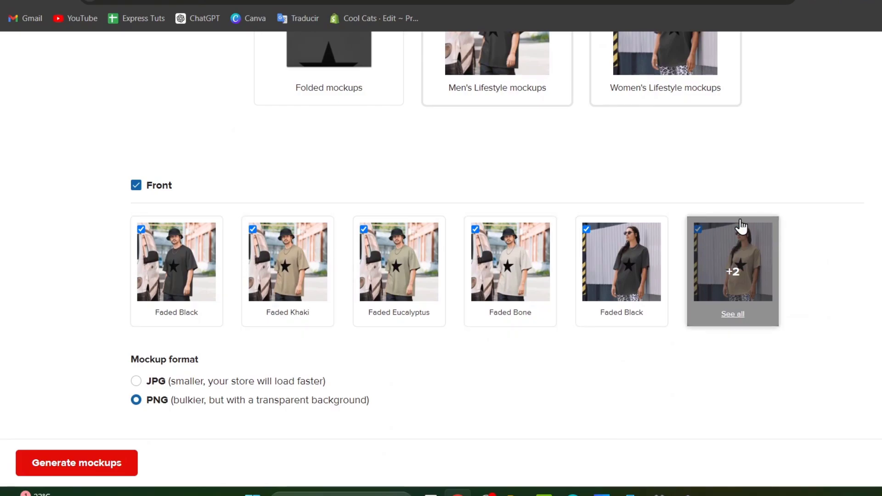
click(611, 265)
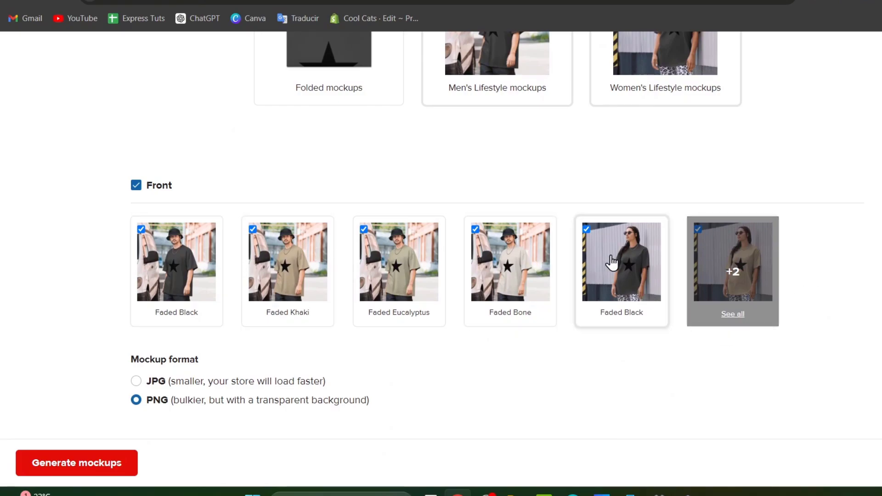
click(410, 279)
click(296, 284)
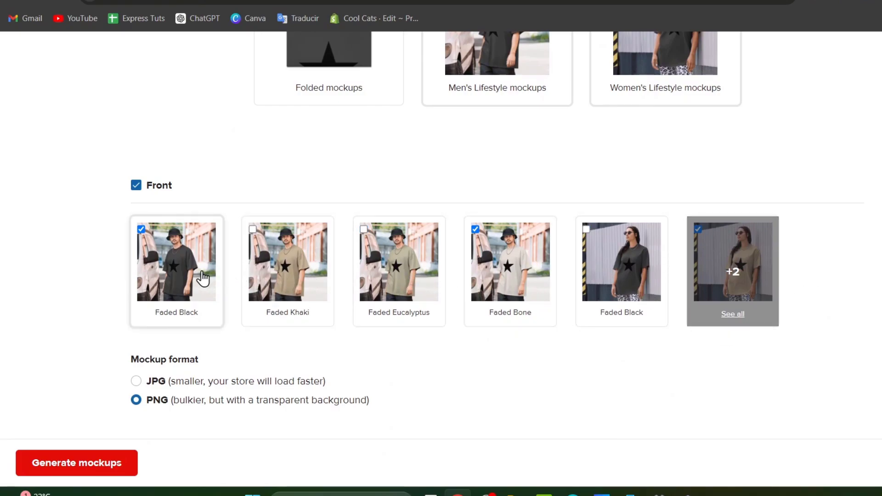
click(202, 280)
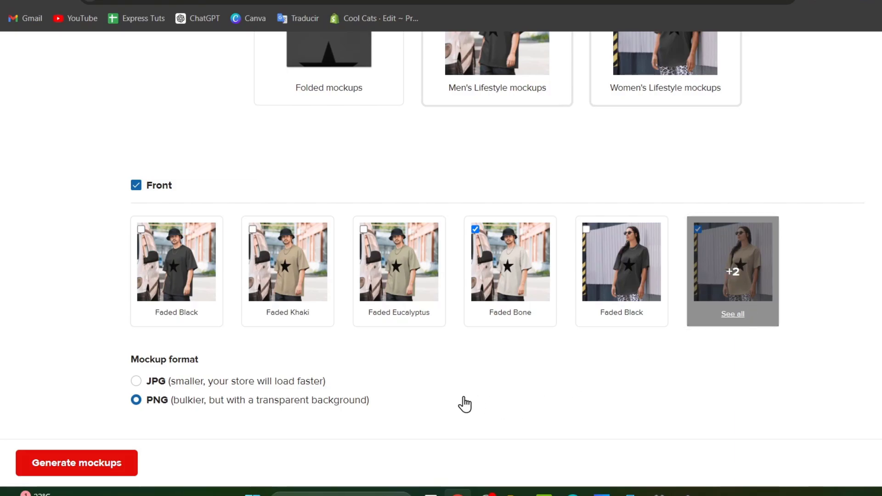
click(106, 468)
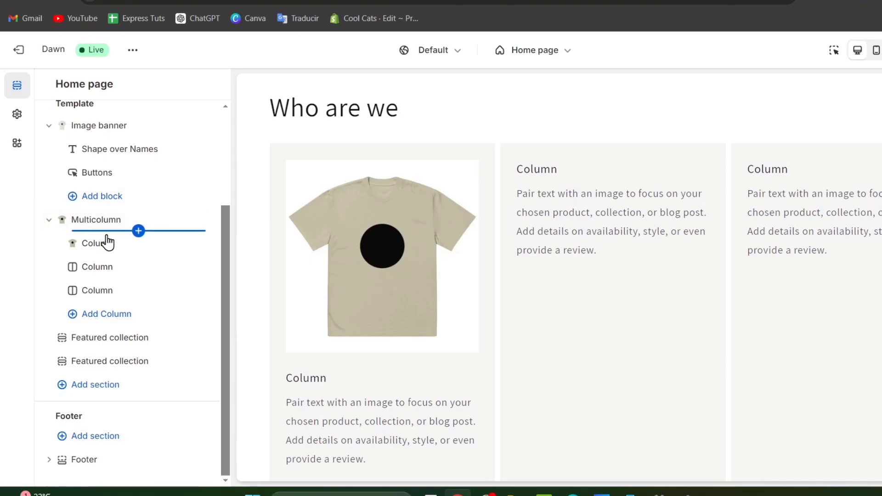
- In the Shopify theme editor, upload the star T-shirt mockups and set the women's lifestyle Faded Bone one as the first Multicolumn column's image
click(106, 232)
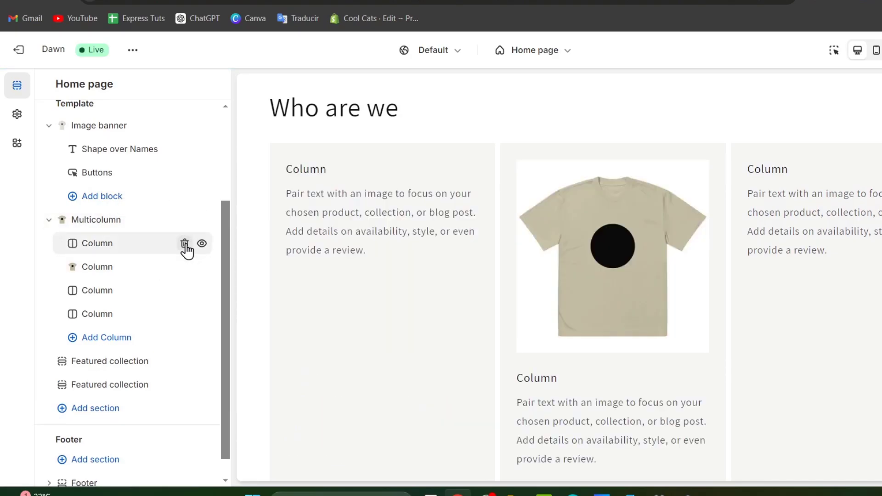
click(186, 244)
click(102, 246)
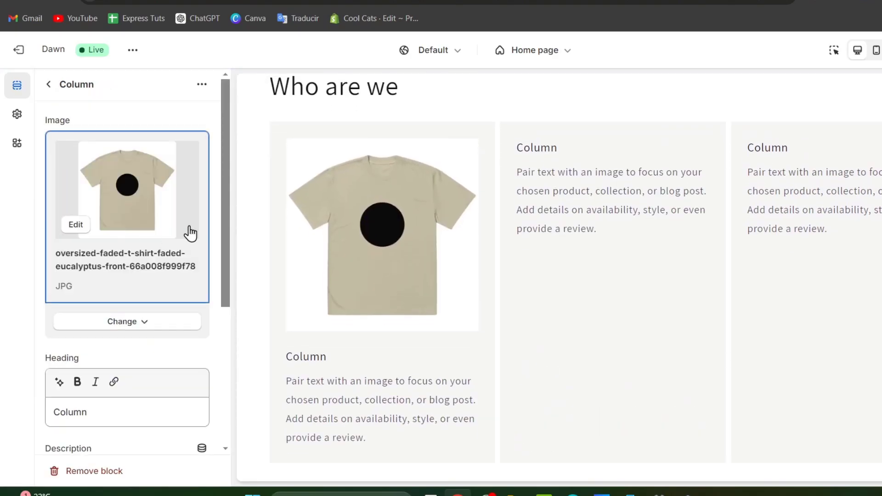
click(74, 224)
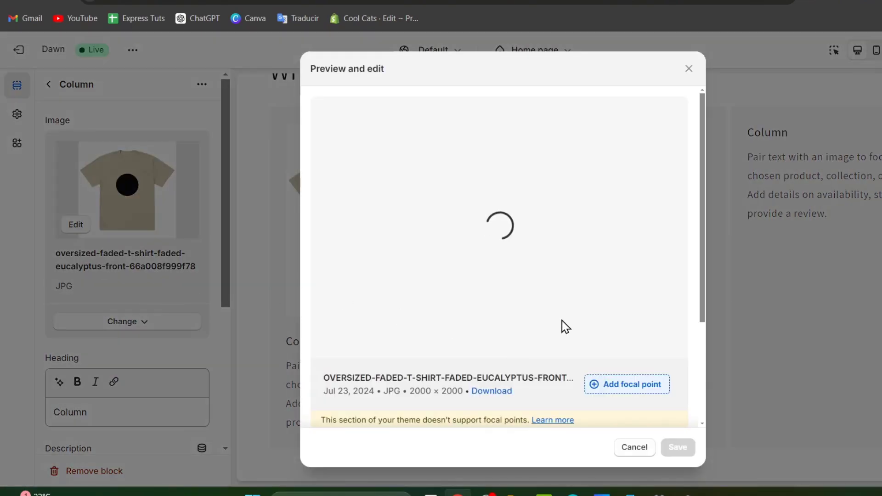
click(634, 447)
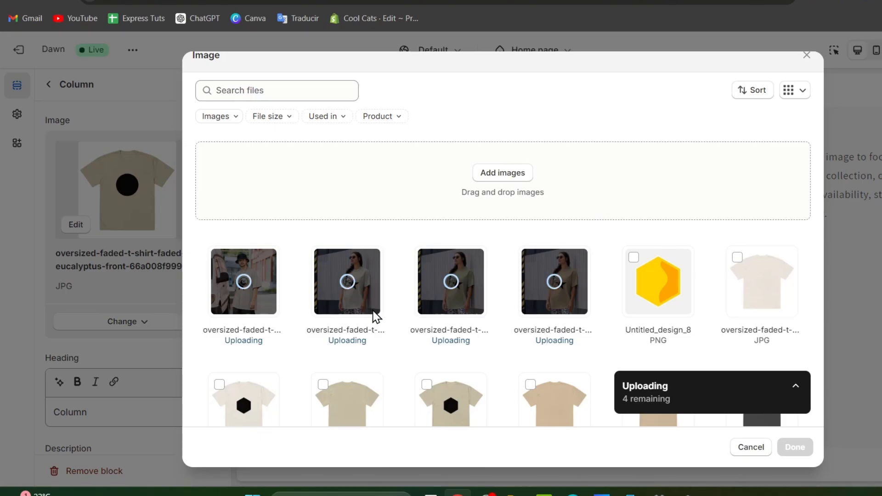
click(376, 316)
click(796, 452)
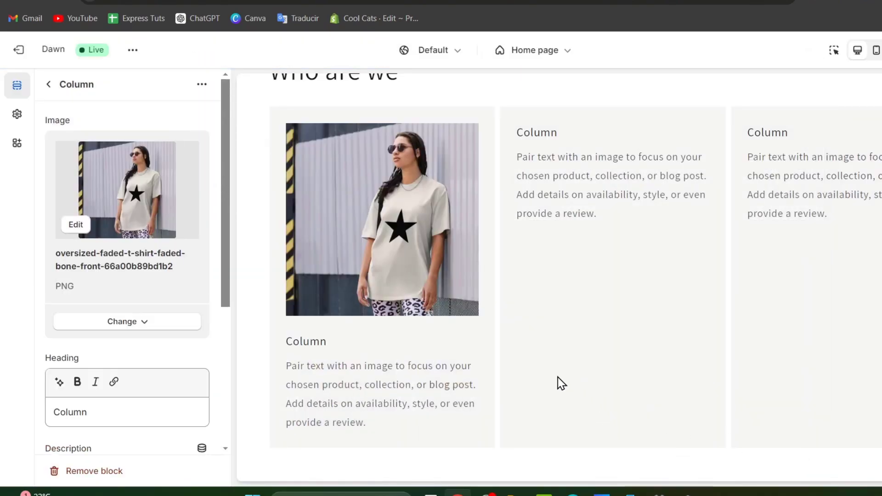
- Check the new column image in the home page preview, look over the column's text settings and save the theme changes
scroll(558, 377, up, 7)
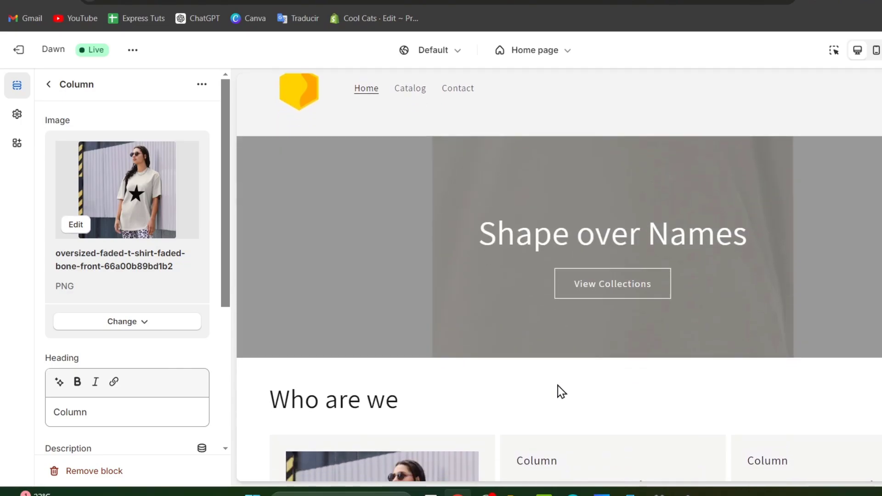
scroll(558, 386, down, 5)
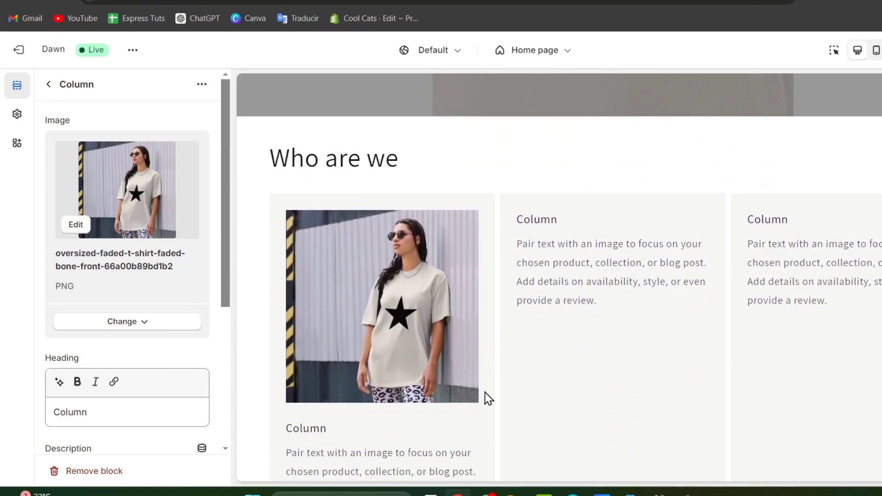
scroll(505, 381, down, 2)
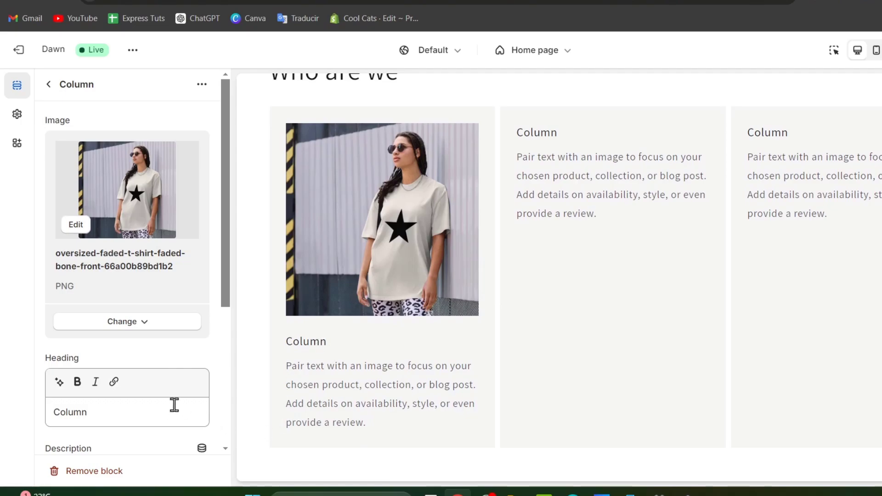
scroll(448, 338, down, 1)
scroll(448, 337, down, 2)
scroll(211, 404, down, 4)
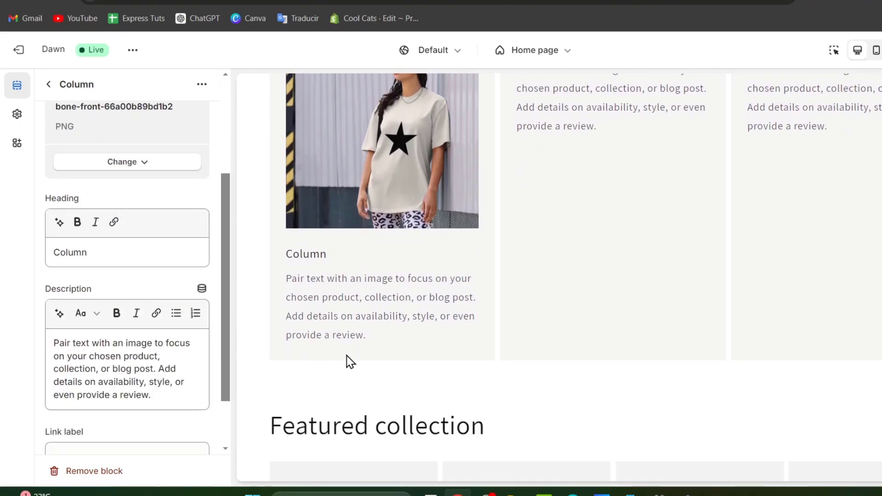
scroll(406, 347, down, 2)
scroll(406, 347, down, 5)
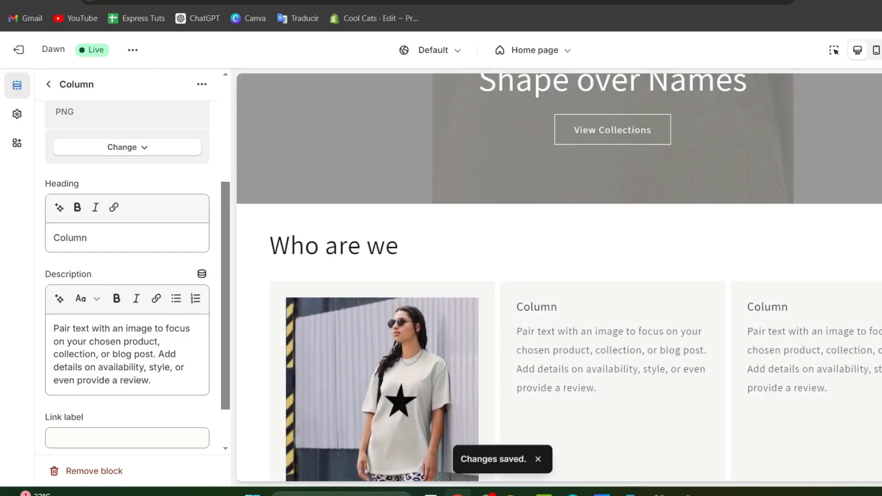
- Review the home page in the mobile preview and in the full-width preview, from the header to the Featured products section
scroll(679, 301, up, 5)
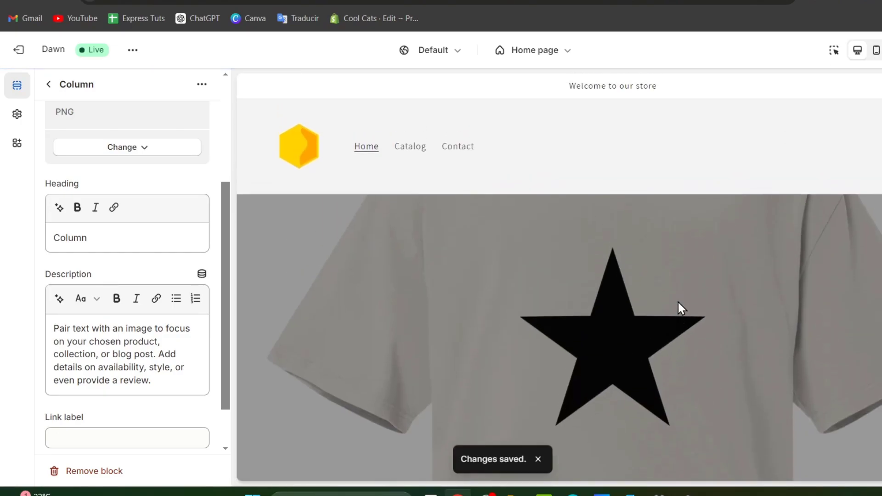
click(877, 51)
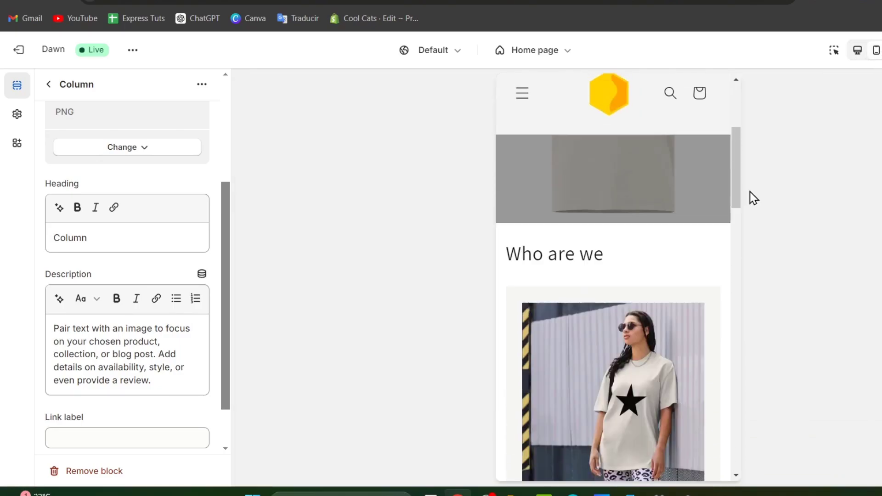
click(879, 51)
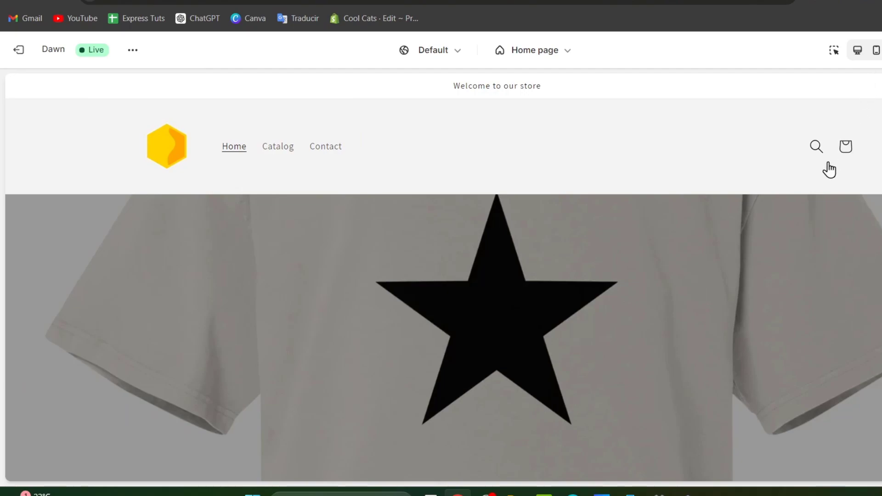
scroll(831, 172, down, 10)
scroll(833, 183, down, 15)
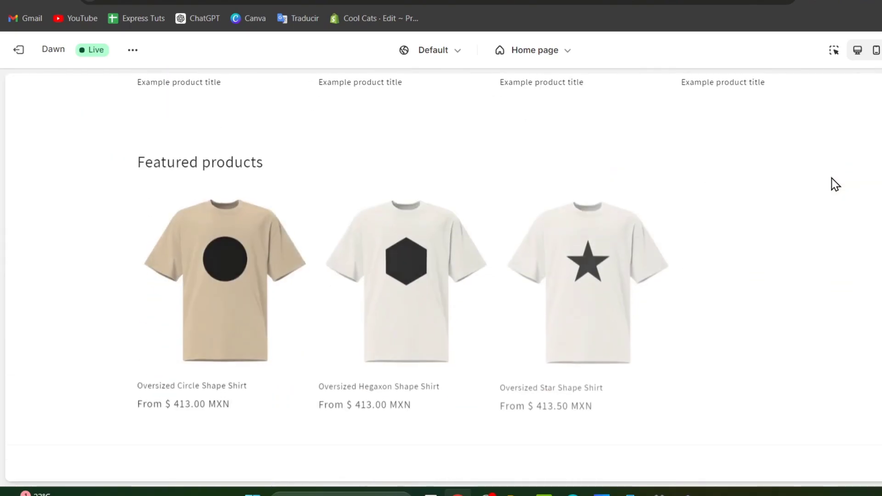
scroll(832, 177, up, 5)
scroll(833, 179, up, 10)
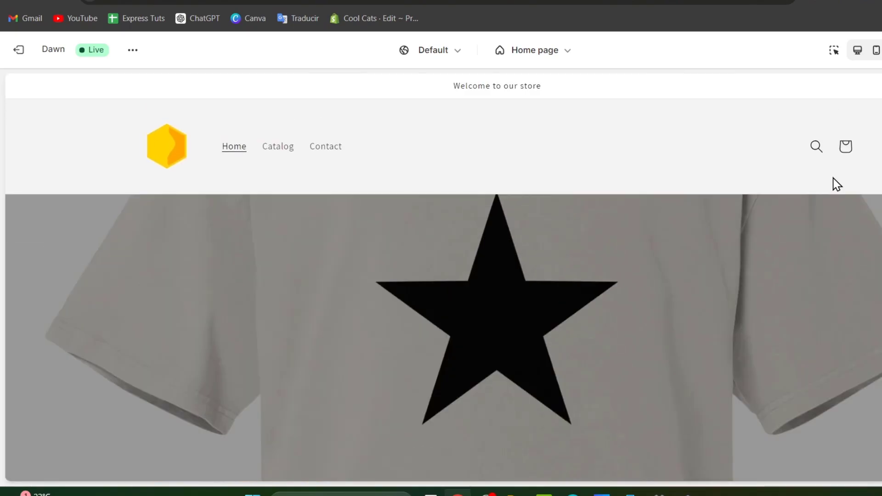
scroll(833, 179, down, 4)
scroll(833, 176, up, 4)
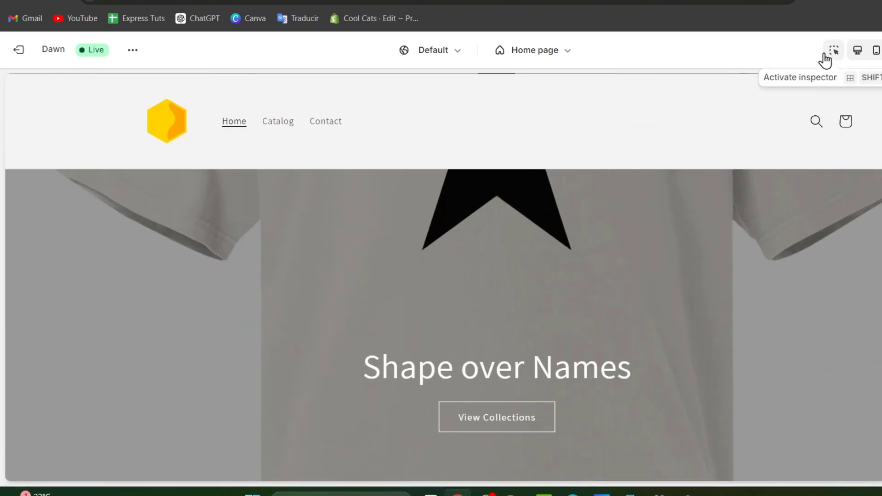
- Activate the preview inspector in desktop view and open the Header section's settings from the preview
click(831, 53)
click(857, 54)
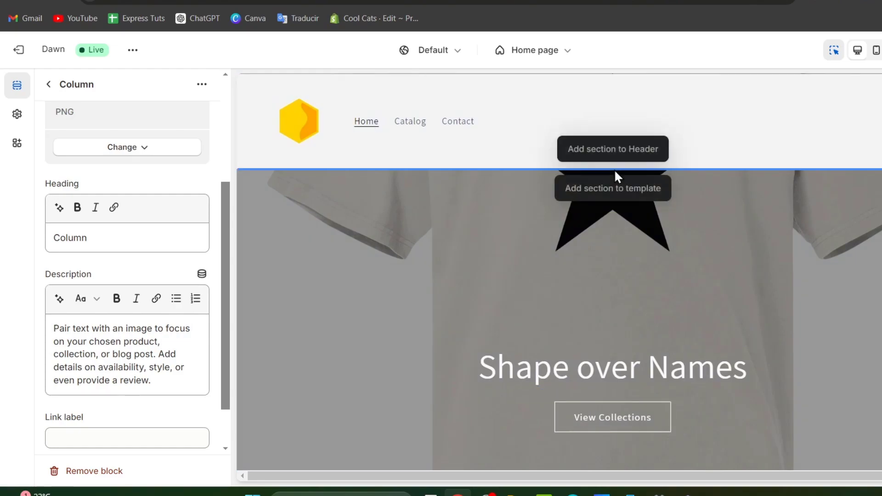
click(553, 147)
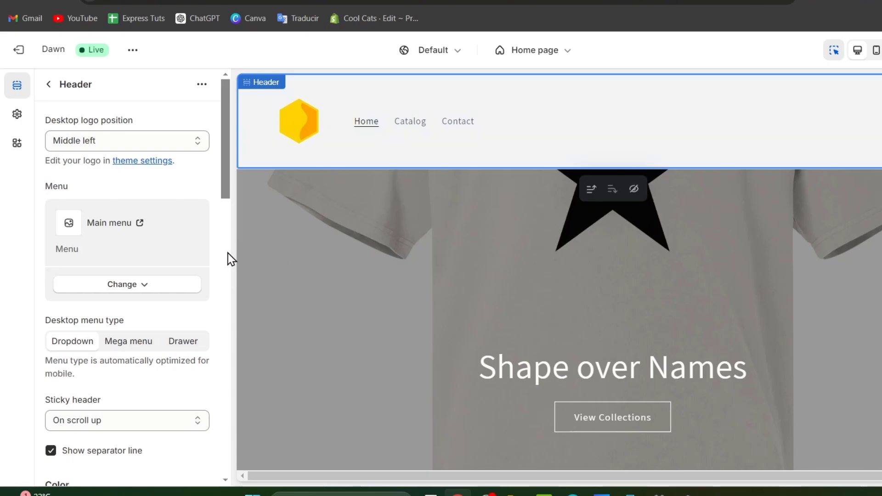
- Set the Header section's top and bottom padding to 12 px each and save the theme changes
scroll(199, 295, down, 8)
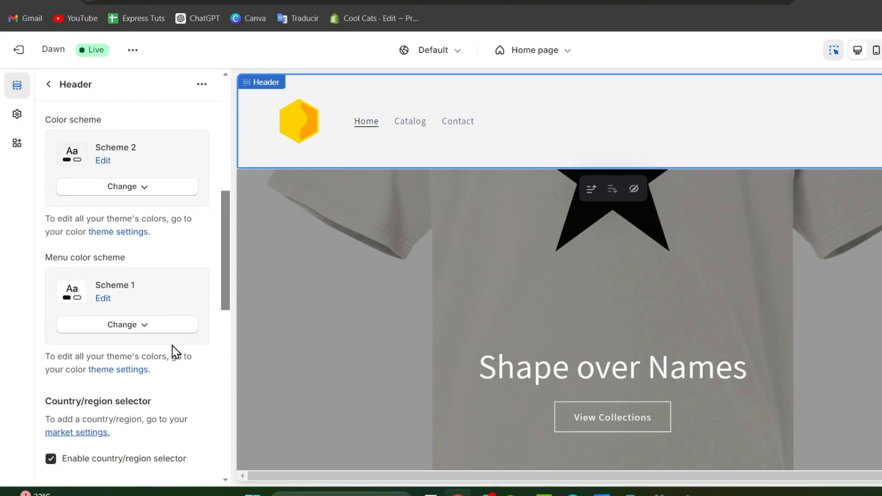
scroll(174, 353, down, 10)
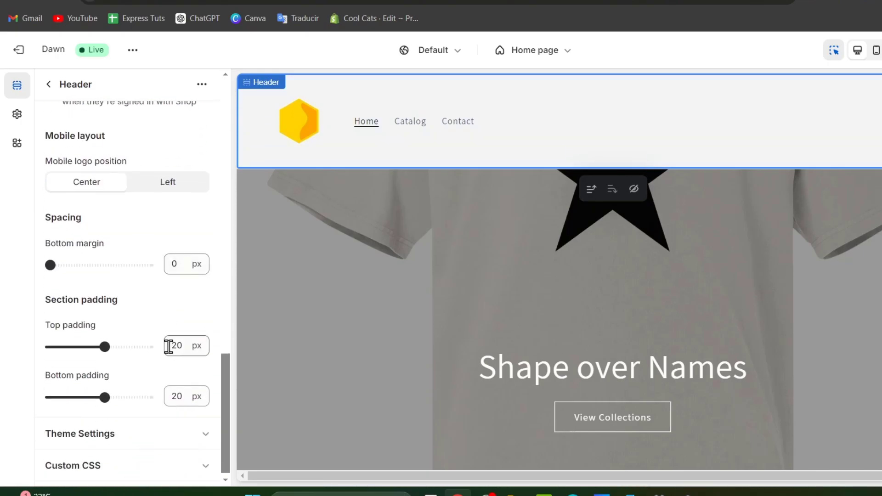
drag(104, 346, 83, 347)
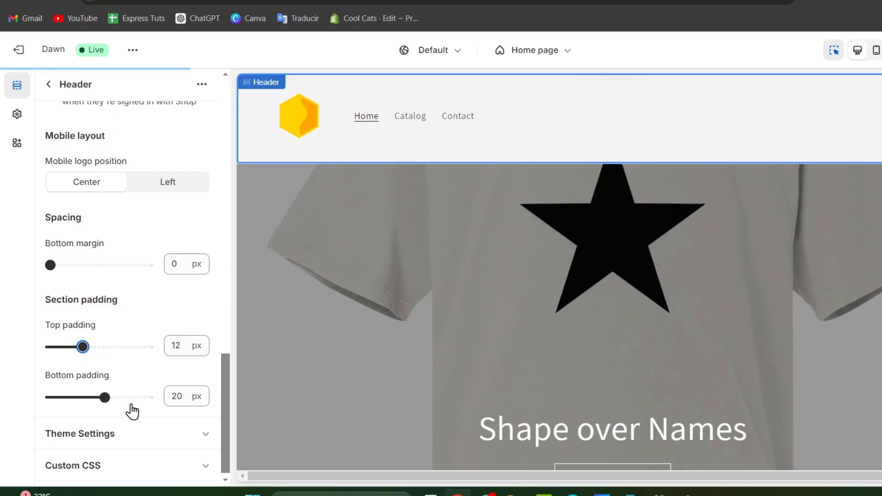
drag(105, 397, 83, 397)
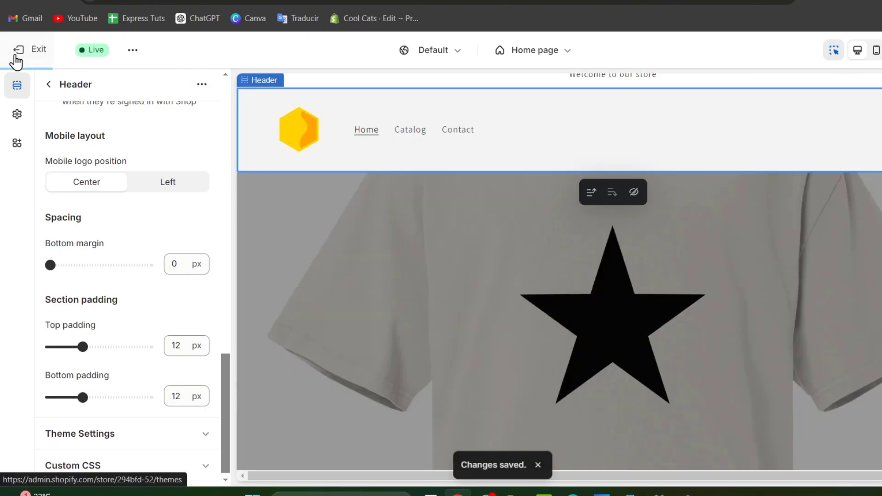
- Leave the theme editor and open the Main menu in the online store's navigation to examine its items and the option to add one
click(17, 54)
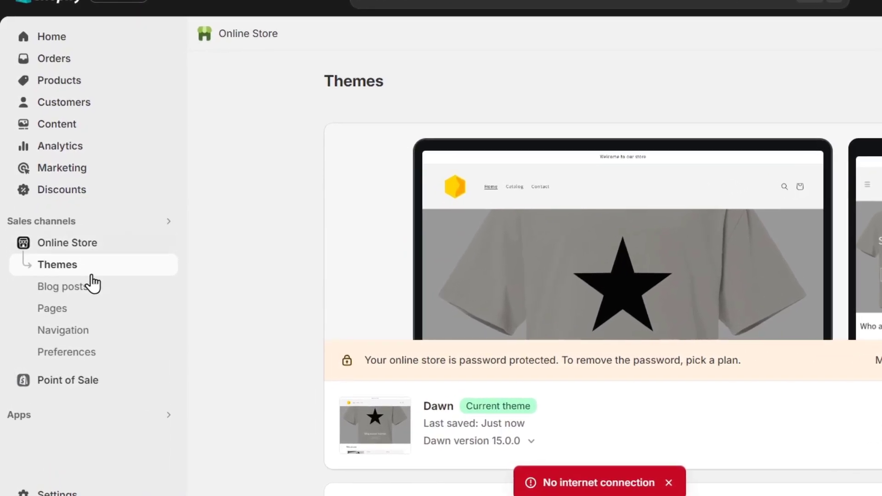
click(90, 335)
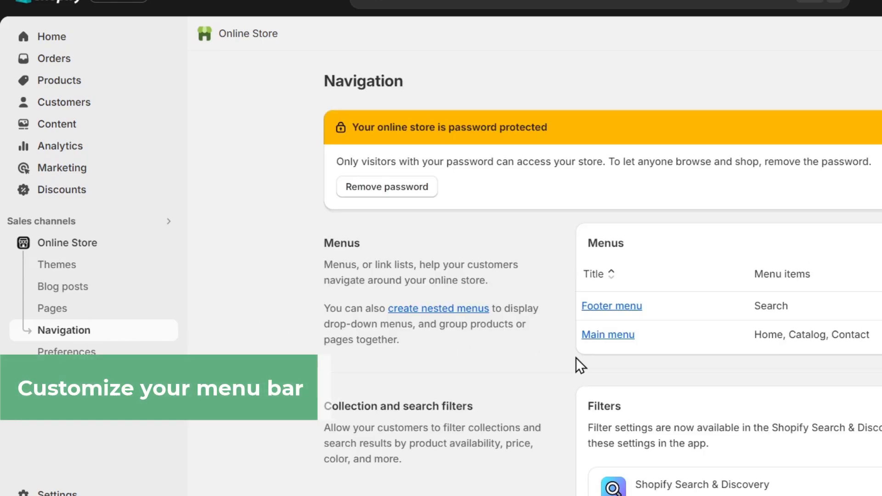
scroll(602, 324, down, 2)
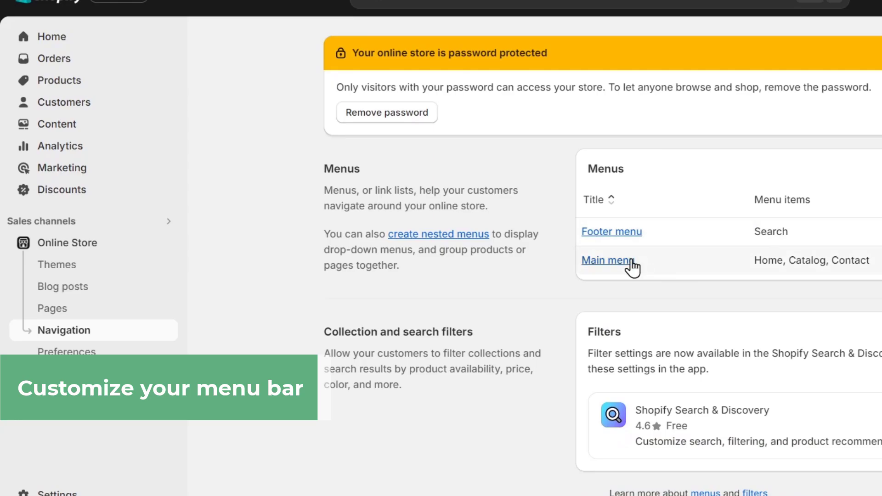
click(628, 260)
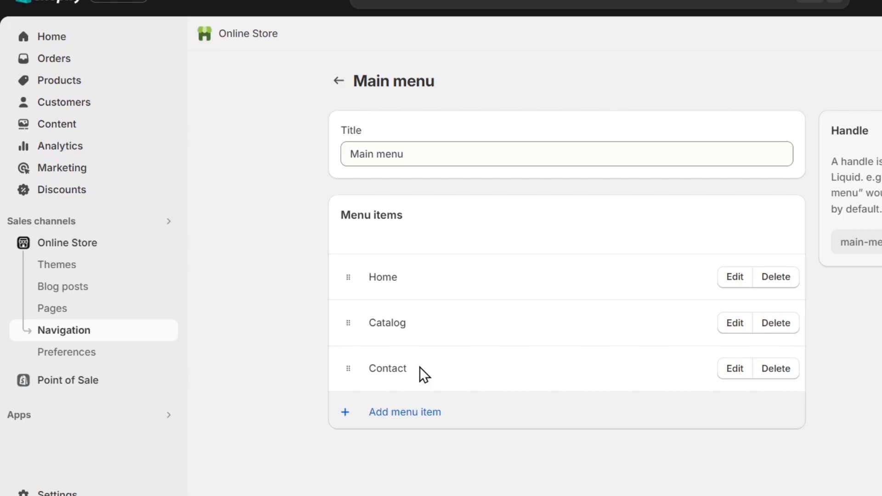
click(445, 418)
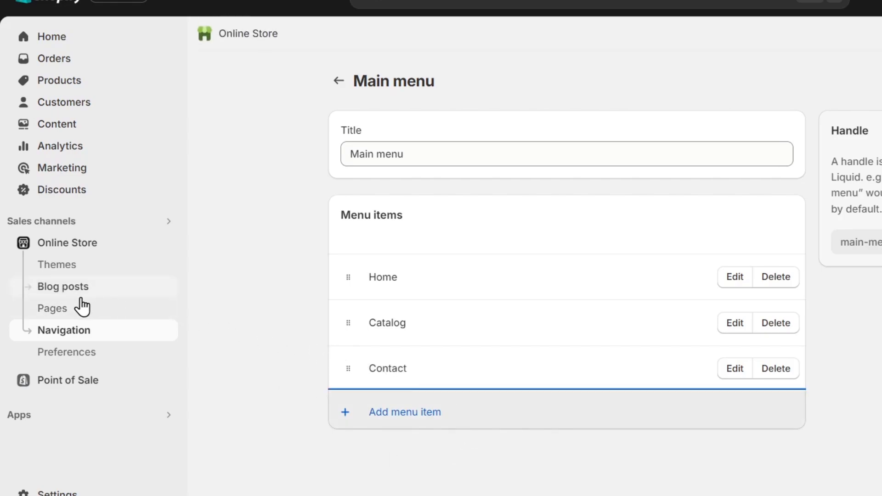
click(82, 308)
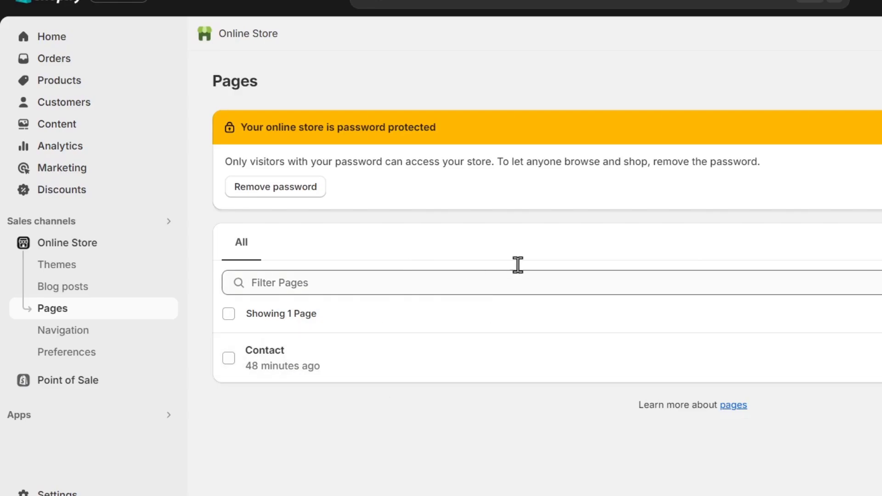
click(881, 81)
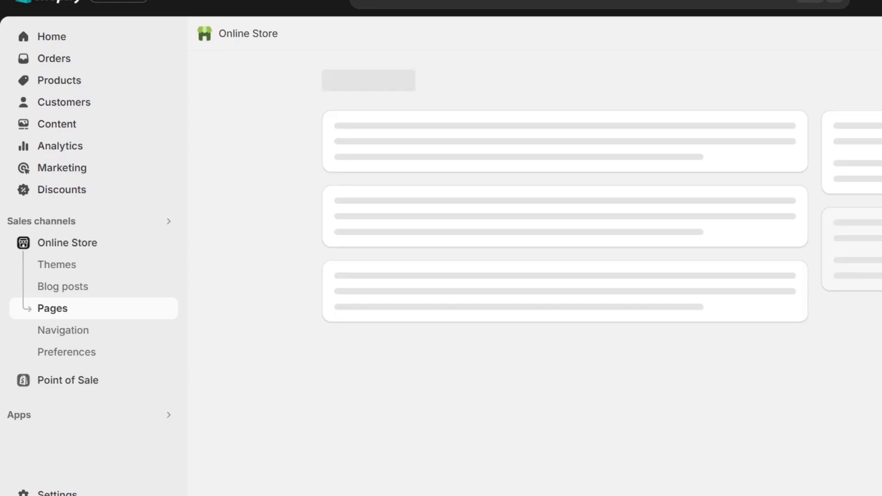
click(594, 158)
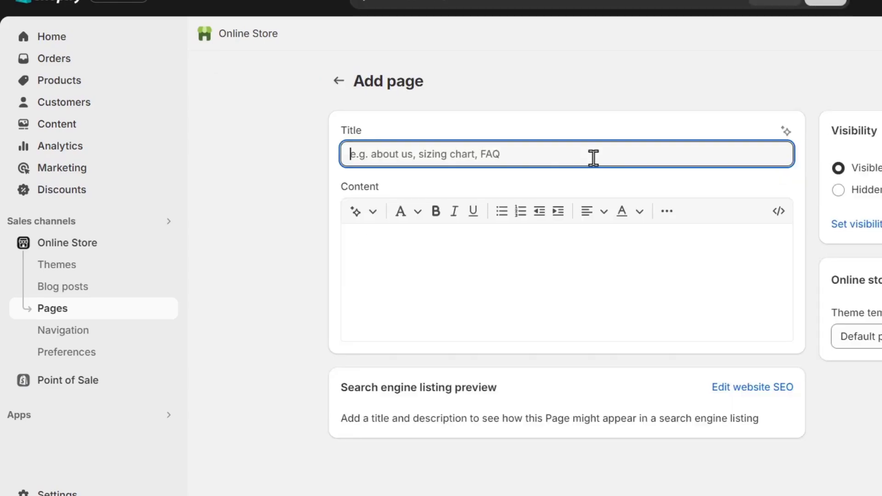
text(Sizing Chart)
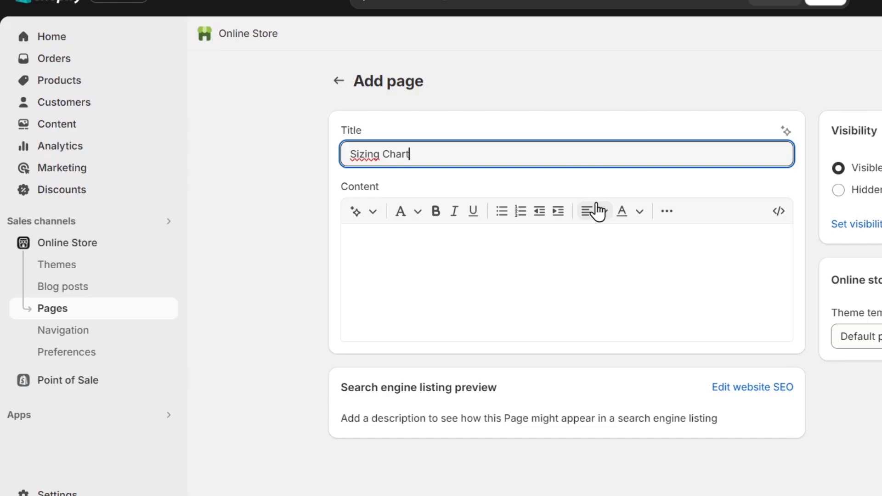
click(611, 256)
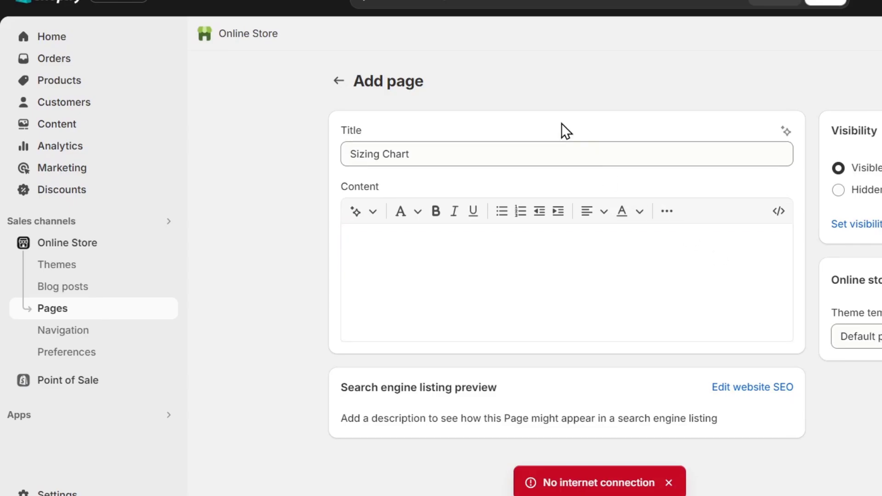
click(331, 89)
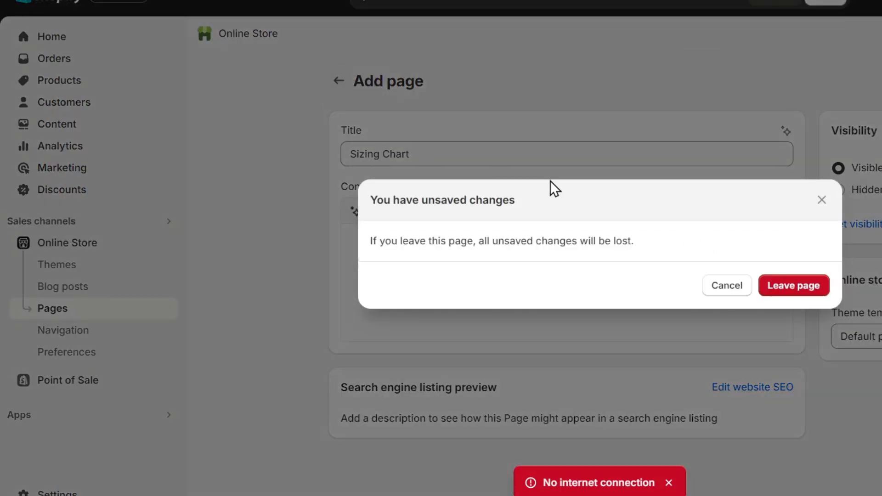
click(761, 290)
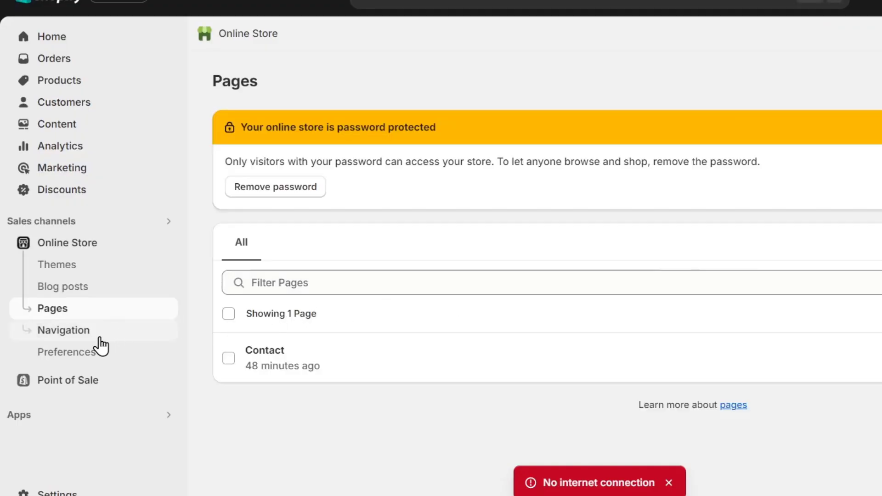
- Reopen the Main menu from the online store's navigation, review its menu items and return to the menu list
click(96, 342)
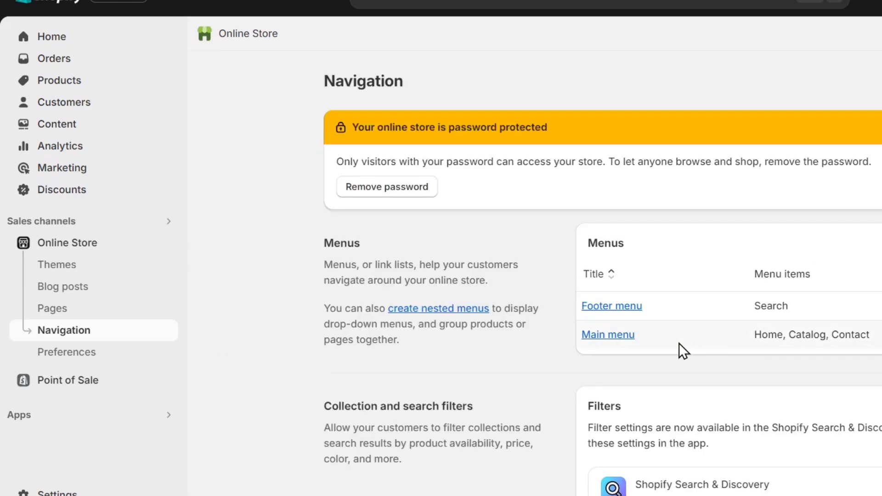
click(606, 336)
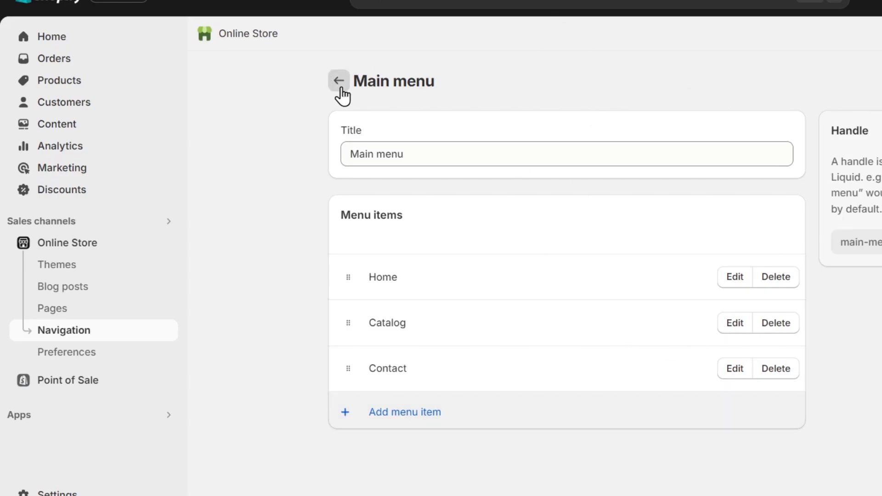
click(341, 90)
- Start a new product collection and title it T-Shirts
click(44, 92)
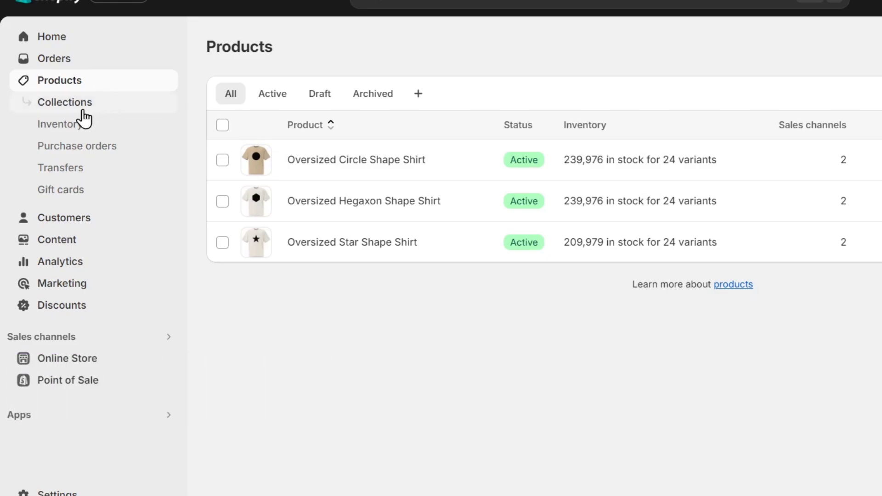
click(86, 108)
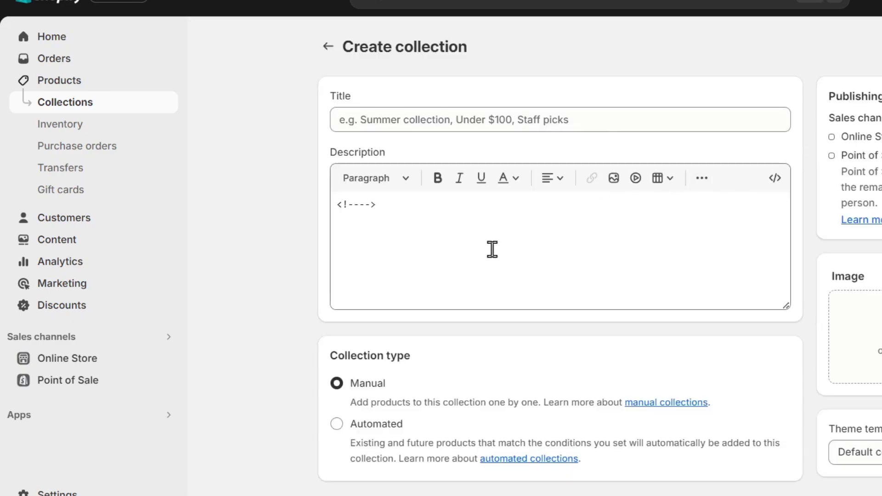
click(487, 241)
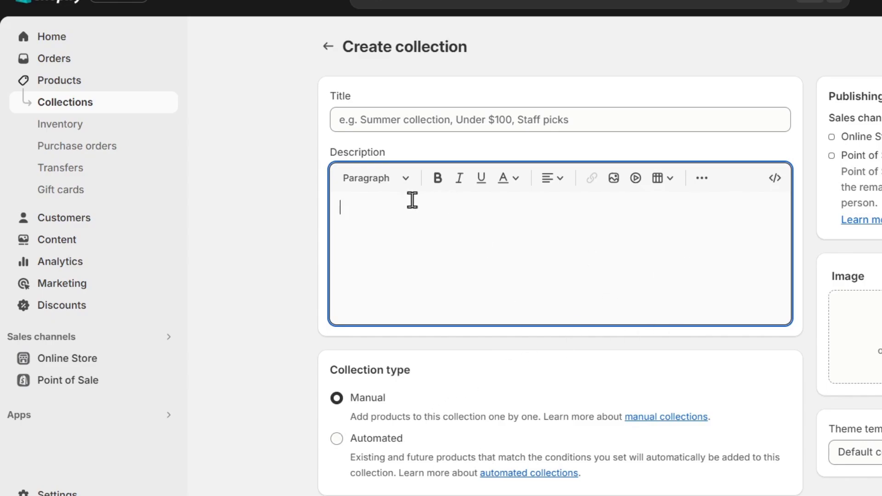
click(627, 127)
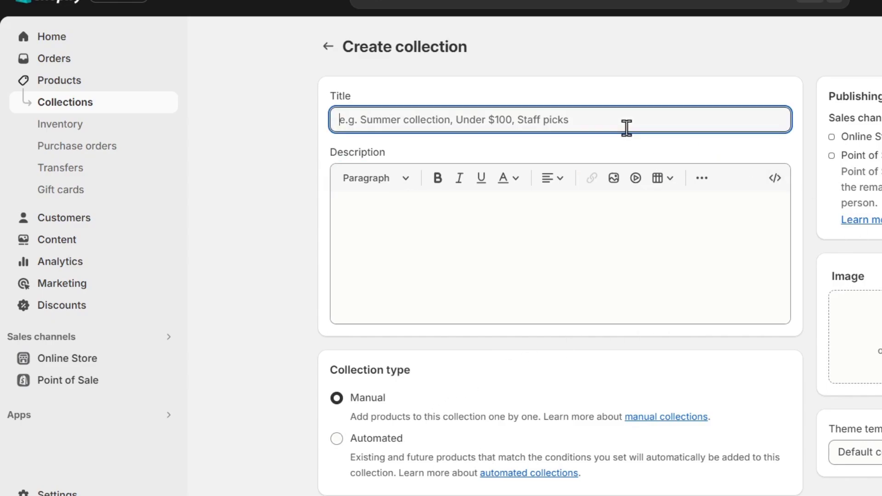
text(T)
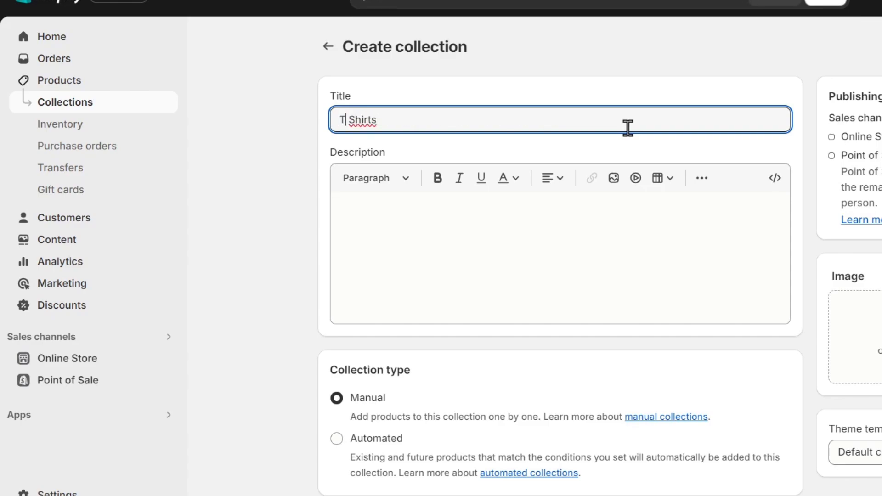
text(-)
key(Delete)
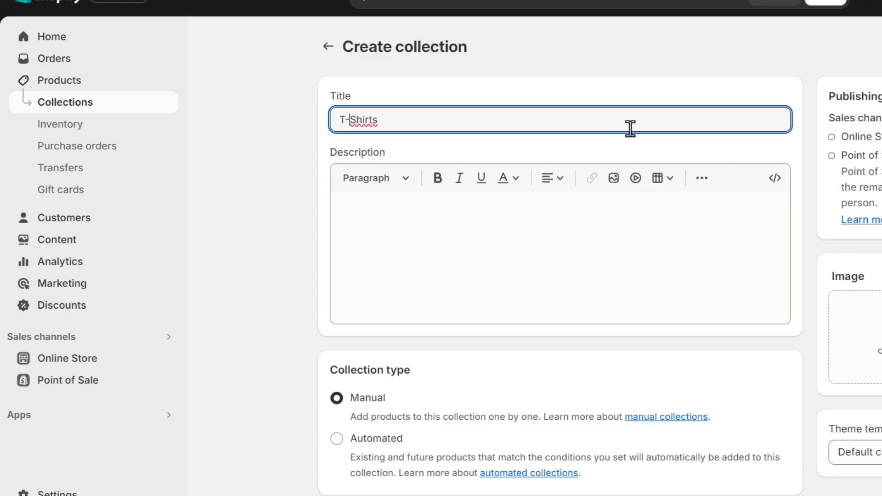
- Upload oversized-faded-t-shirt-faded-bone-front-66a00b89bc84f from the Descargas folder as the collection's image
click(630, 222)
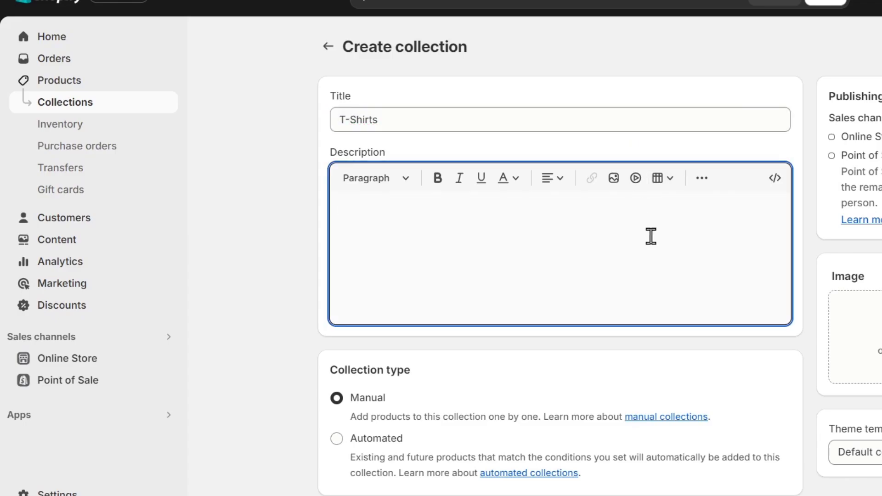
click(880, 327)
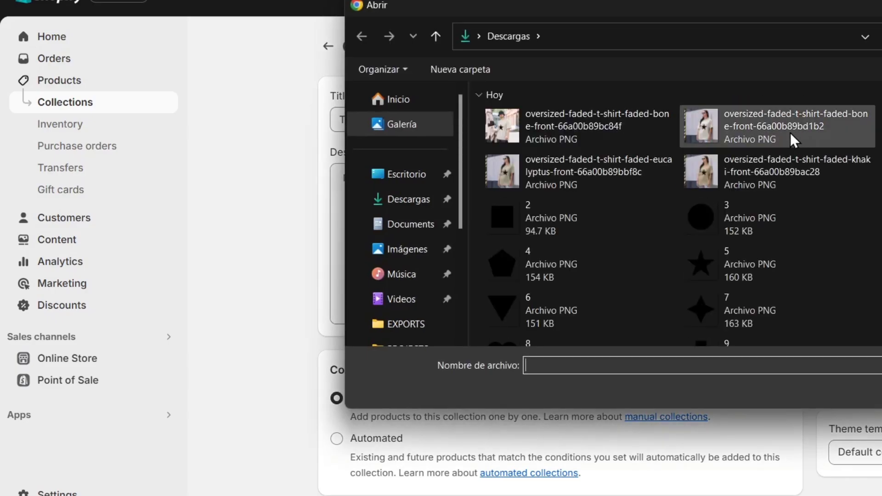
click(637, 143)
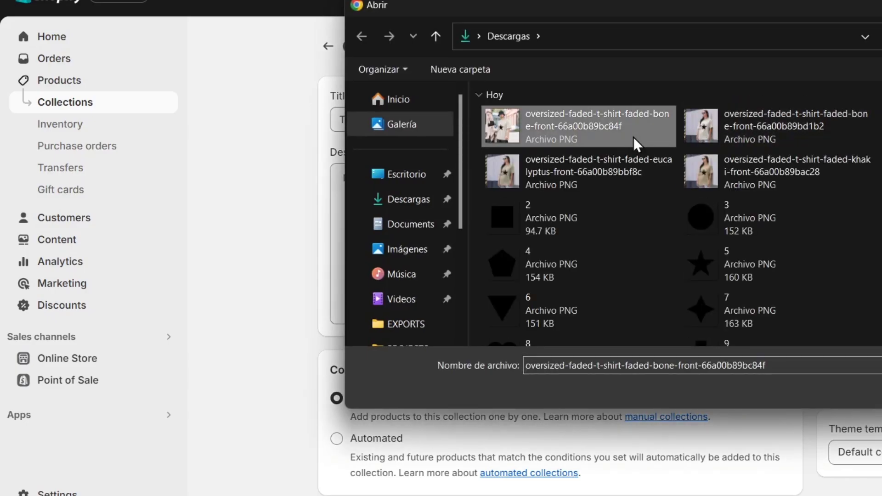
click(880, 390)
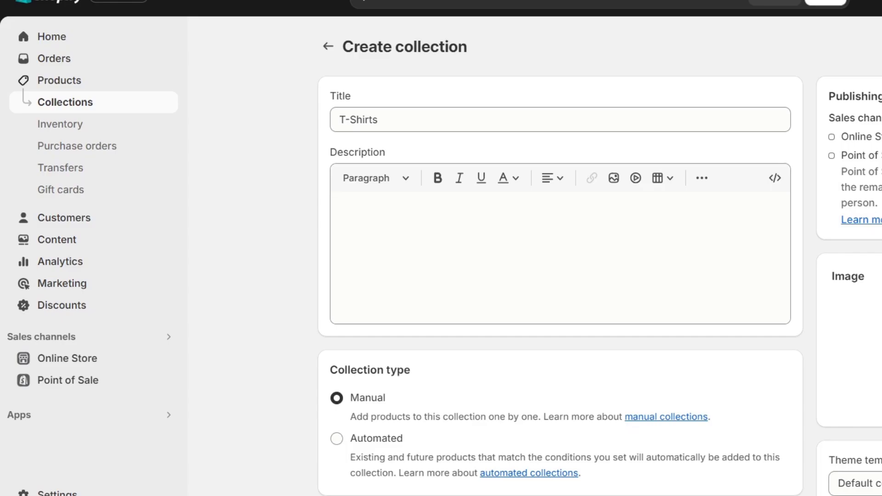
- Make the collection automated, with the condition that the product tag is equal to "t shirt"
scroll(560, 257, down, 2)
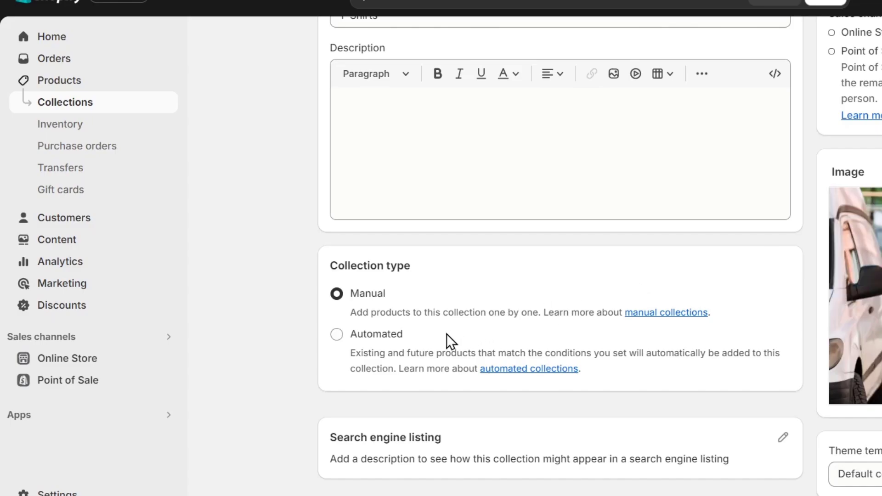
click(364, 343)
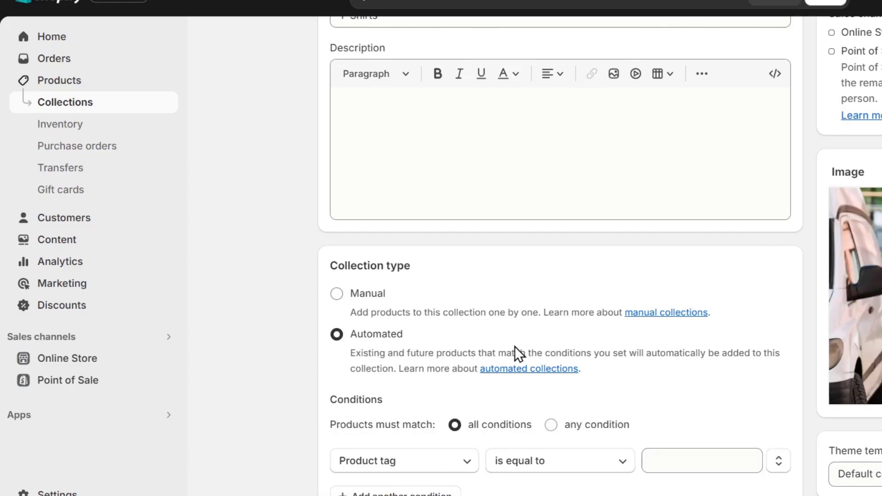
scroll(686, 317, down, 2)
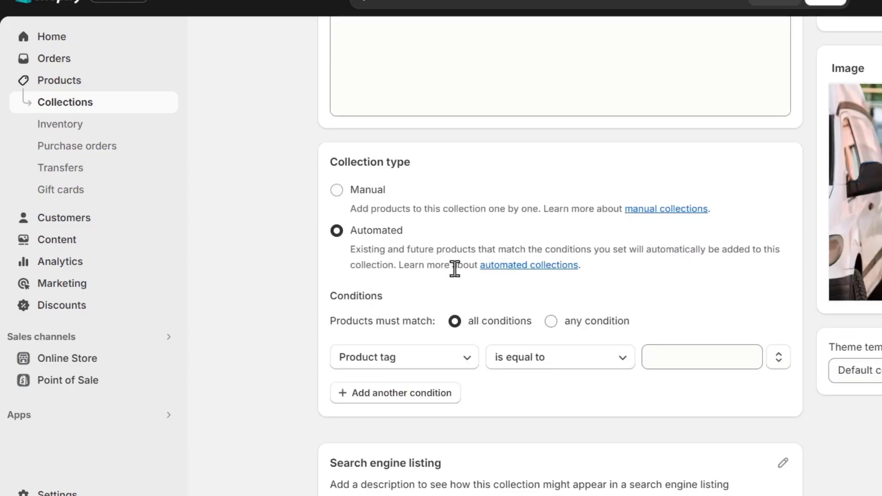
click(408, 360)
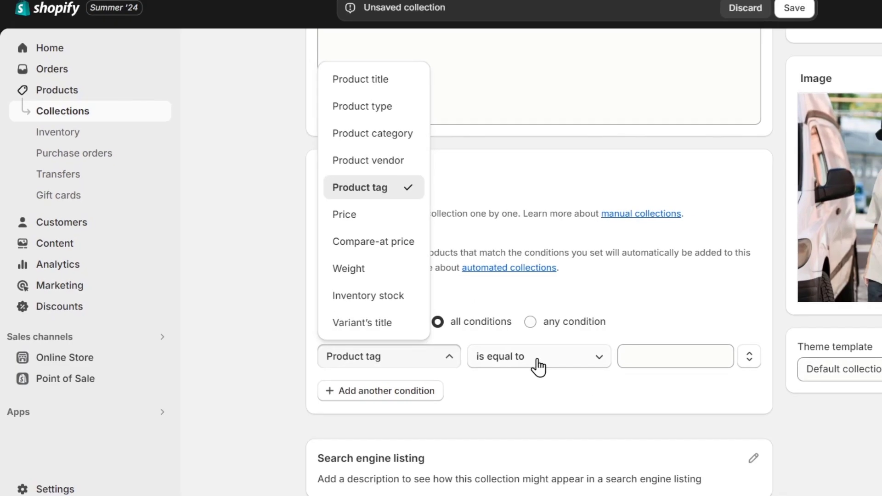
click(538, 363)
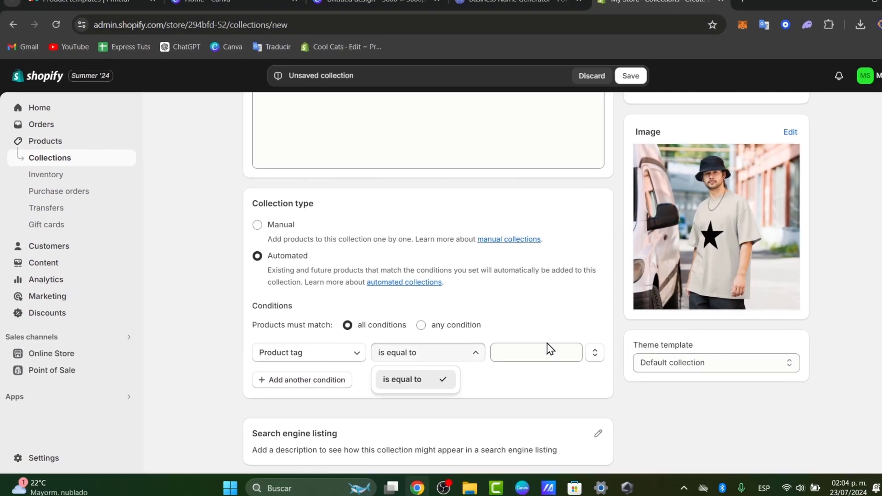
click(684, 354)
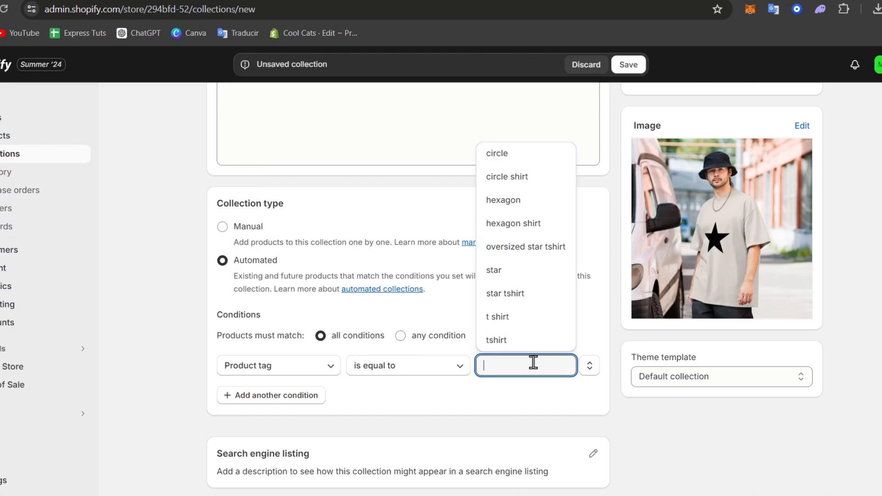
click(527, 322)
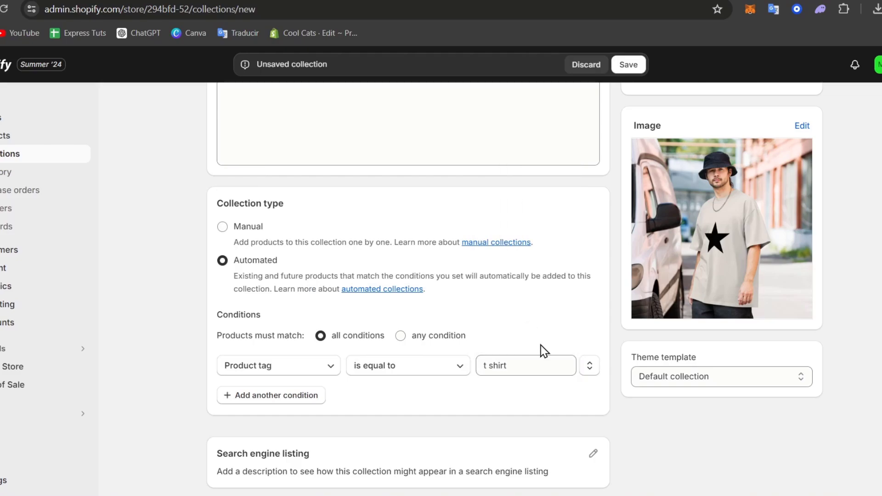
click(309, 396)
click(474, 396)
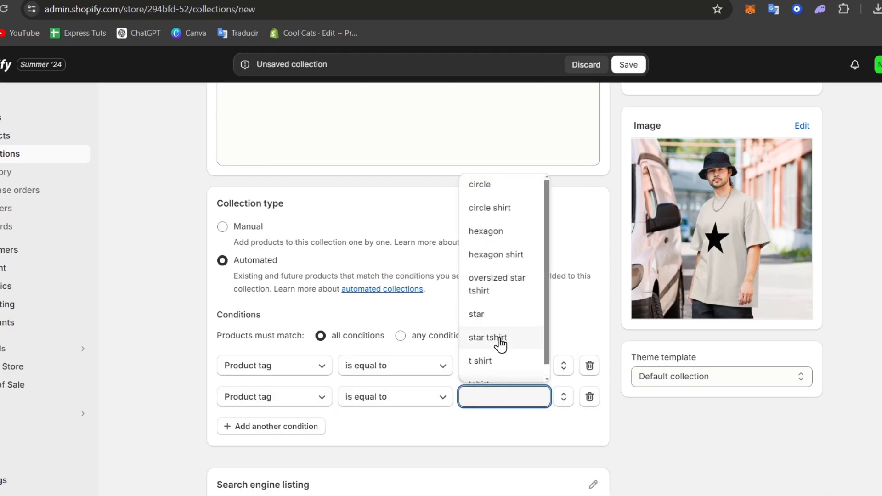
click(506, 362)
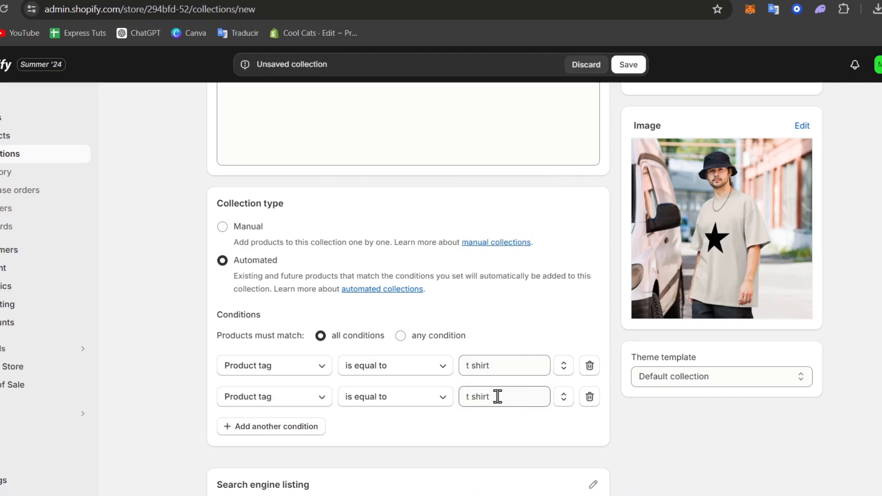
click(473, 396)
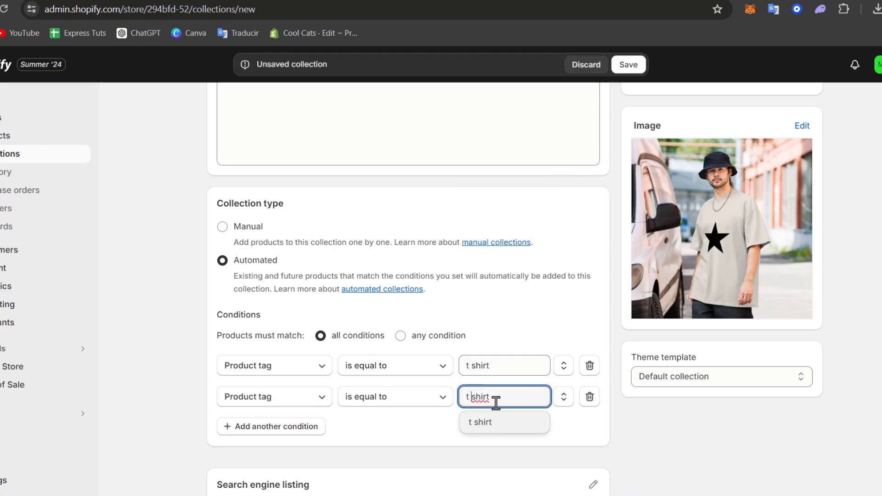
click(588, 398)
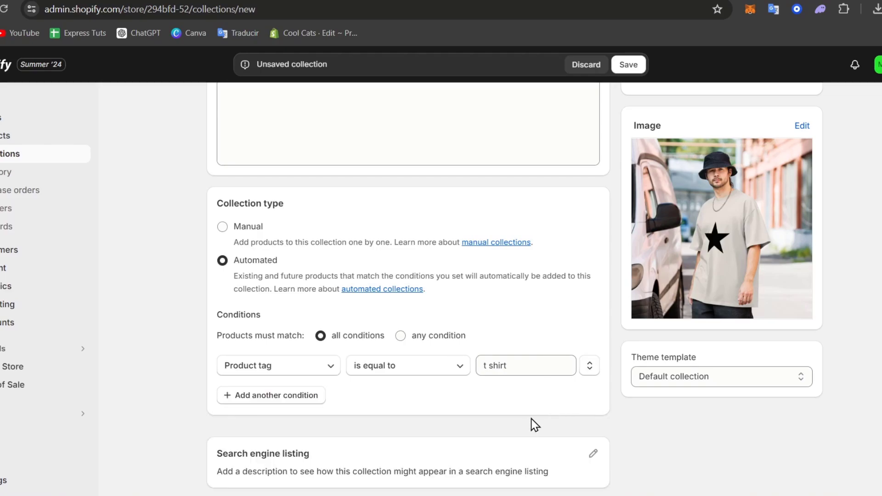
- Save the T-Shirts collection, review its matching products and return to the collections list
scroll(531, 418, up, 4)
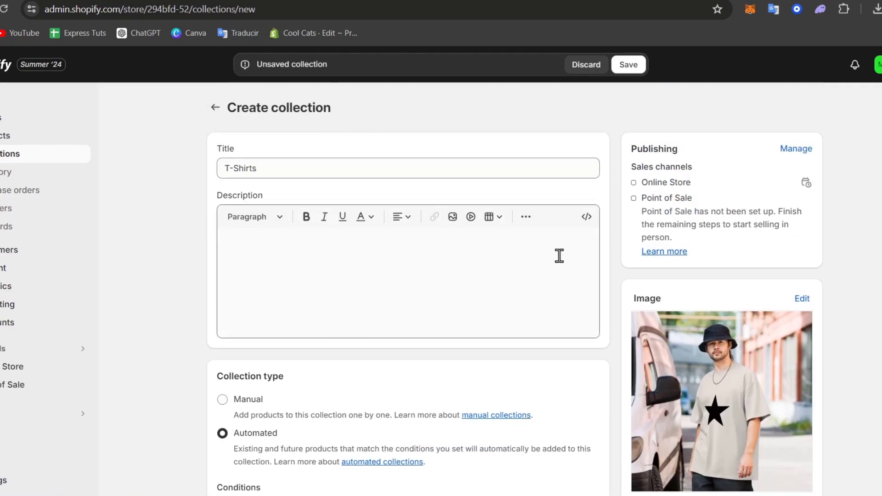
click(633, 65)
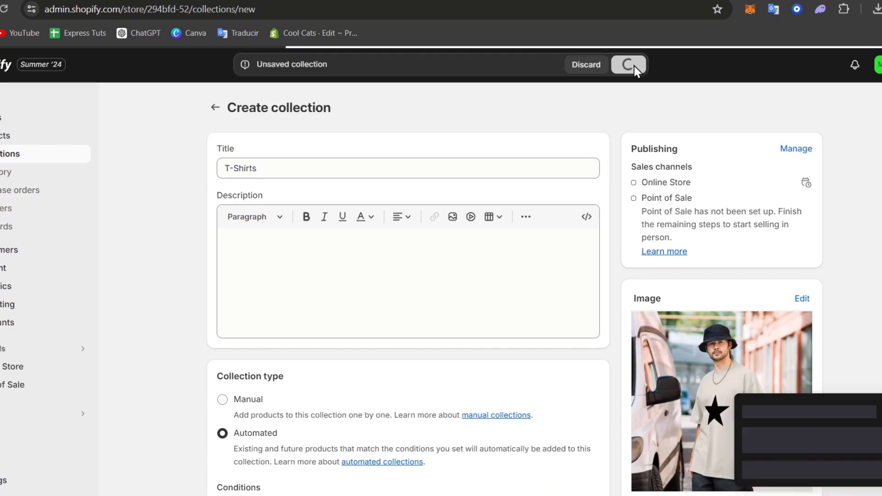
scroll(580, 230, down, 6)
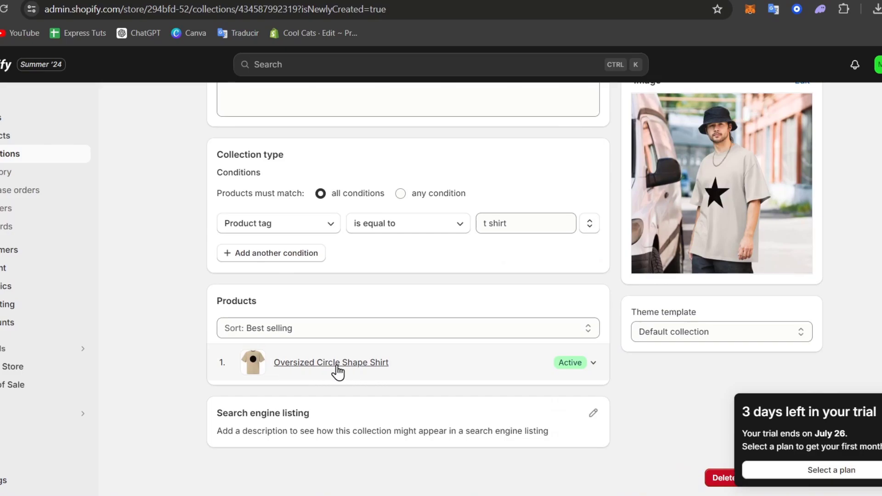
scroll(472, 321, up, 8)
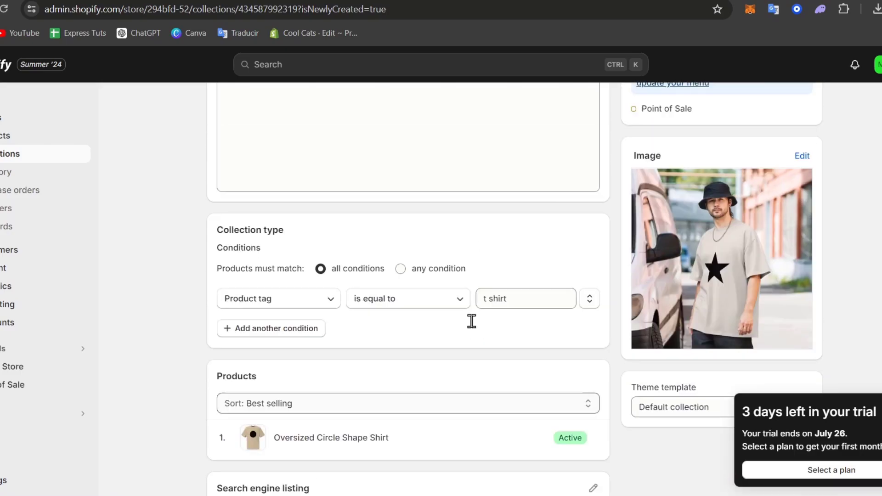
click(216, 112)
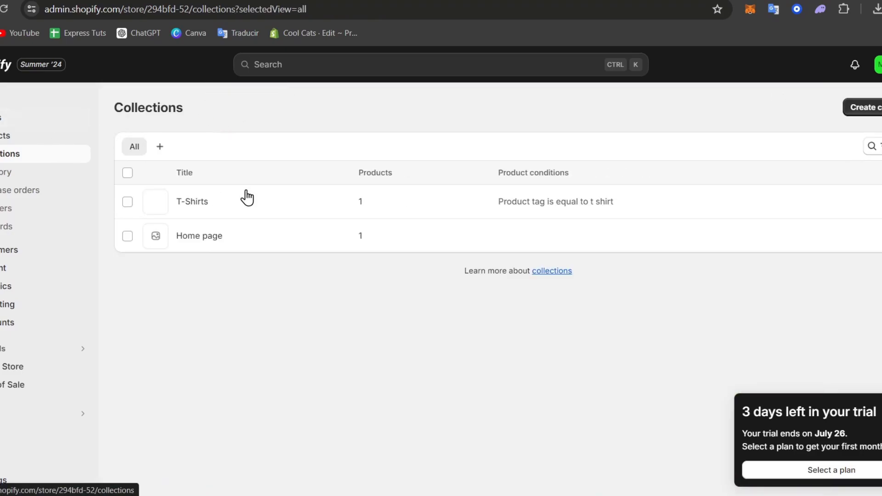
- Open the Oversized Hegaxon Shape Shirt product and set its vendor to Hexana
click(6, 140)
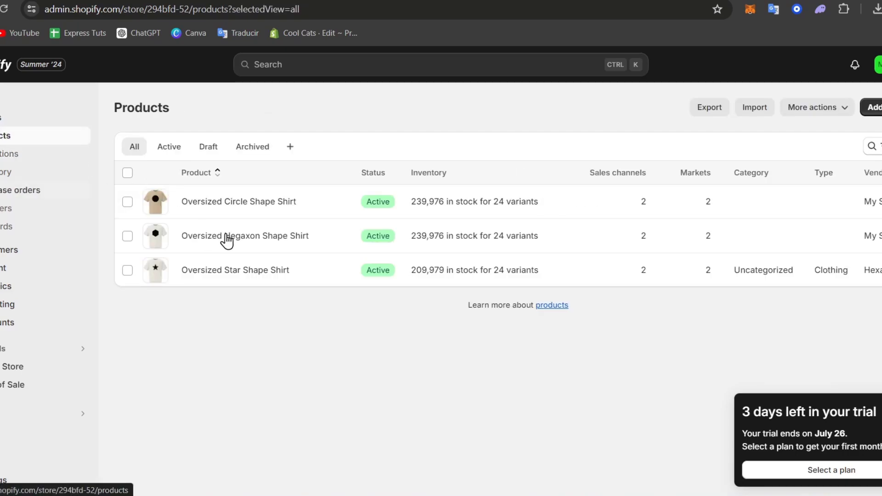
click(262, 244)
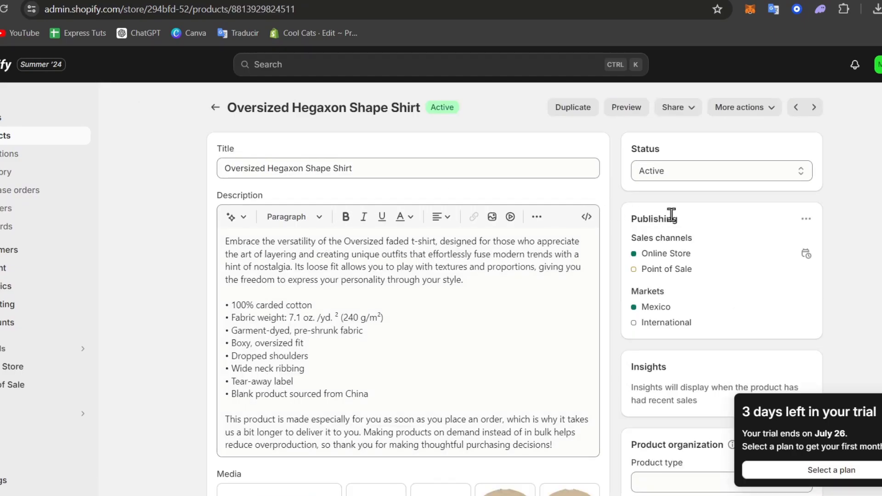
scroll(744, 232, down, 5)
click(717, 270)
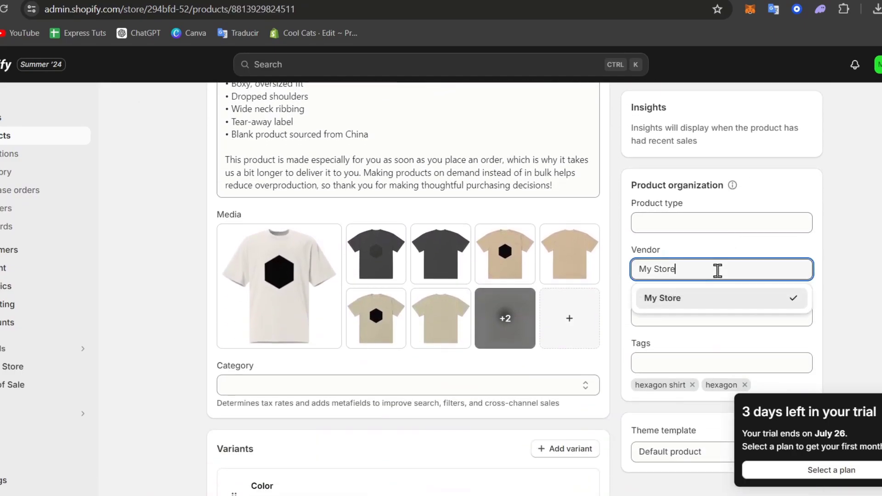
double_click(716, 271)
click(715, 271)
triple_click(713, 271)
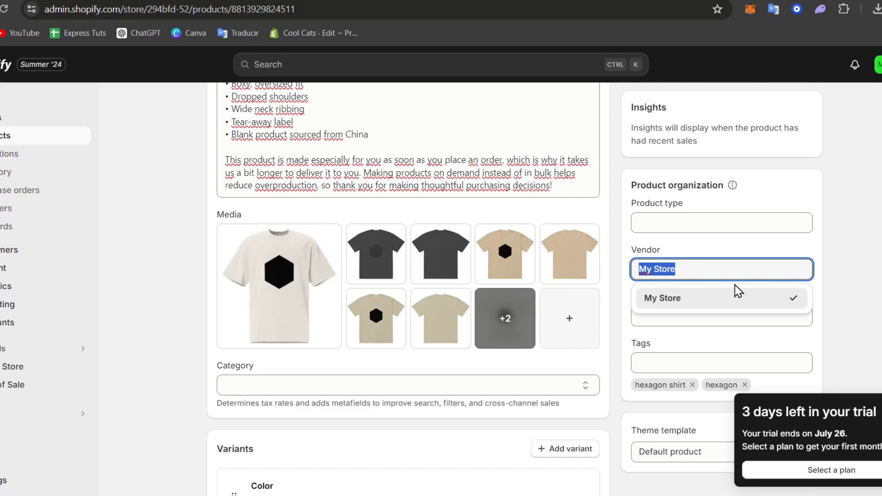
text(H)
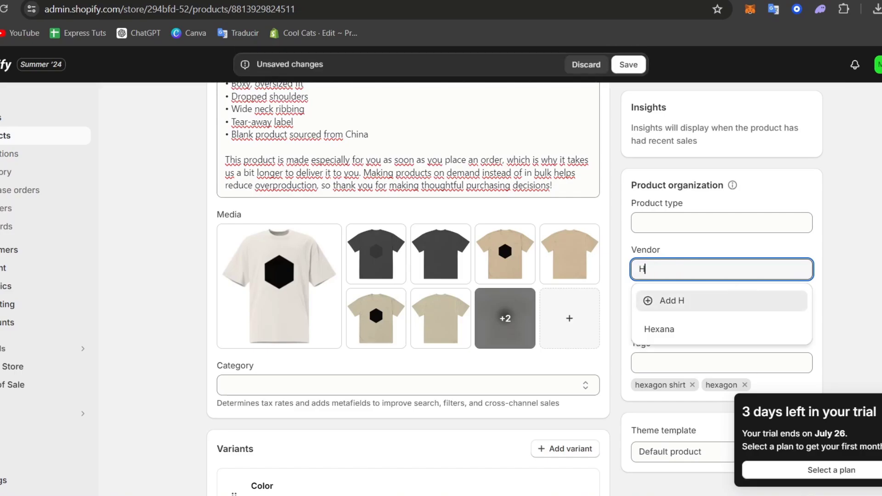
key(ctrl+Tab)
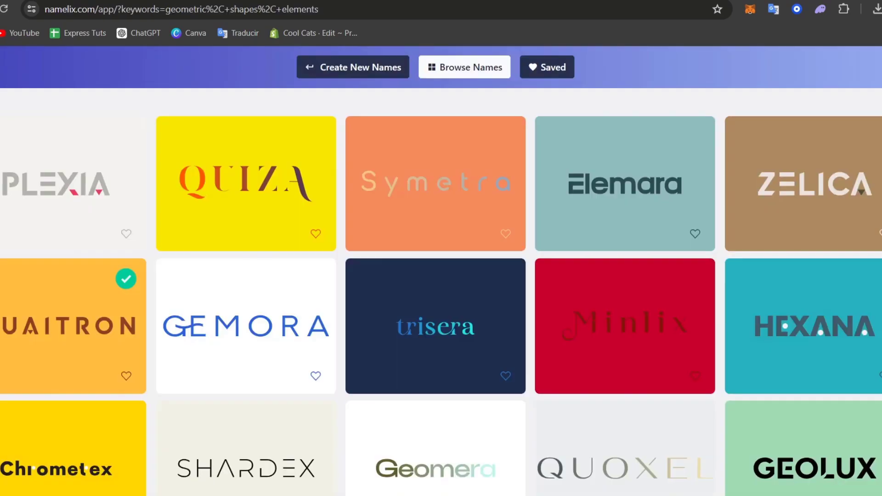
key(ctrl+shift+Tab)
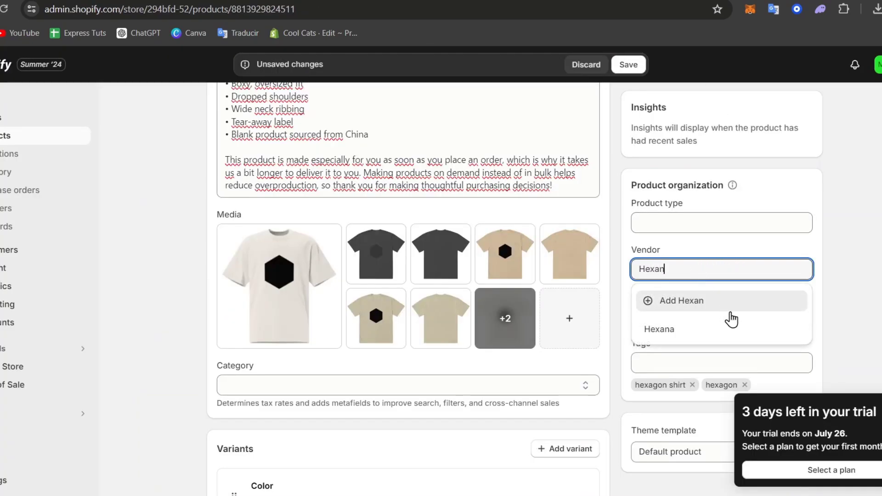
click(729, 321)
- Add the existing "t shirt" tag to the Oversized Hegaxon Shape Shirt and save the product
click(717, 317)
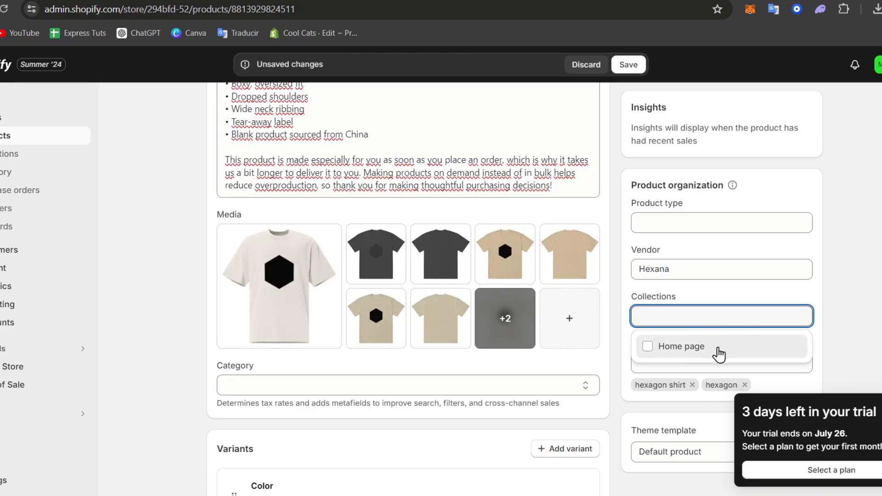
scroll(801, 317, down, 2)
click(802, 276)
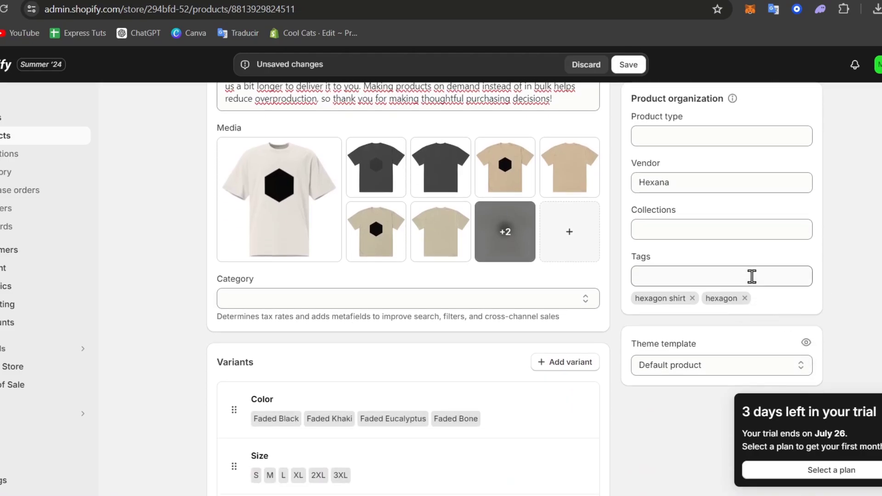
text(t shirt)
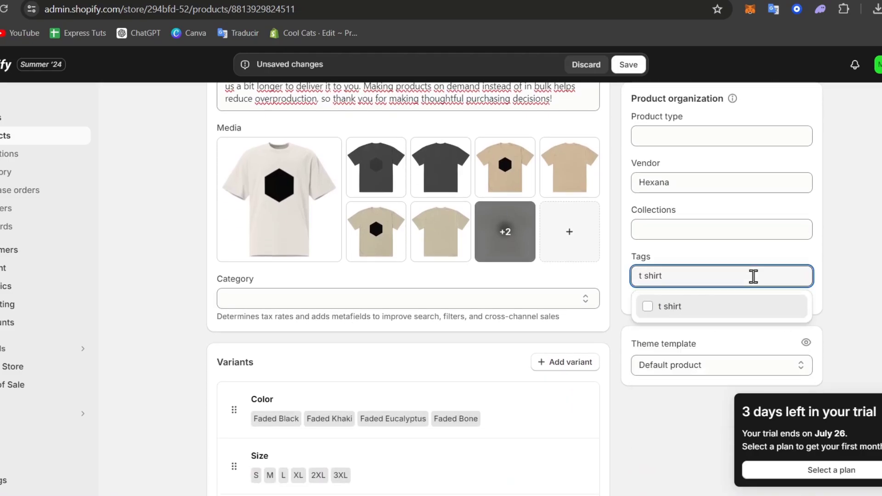
click(752, 311)
scroll(634, 63, up, 3)
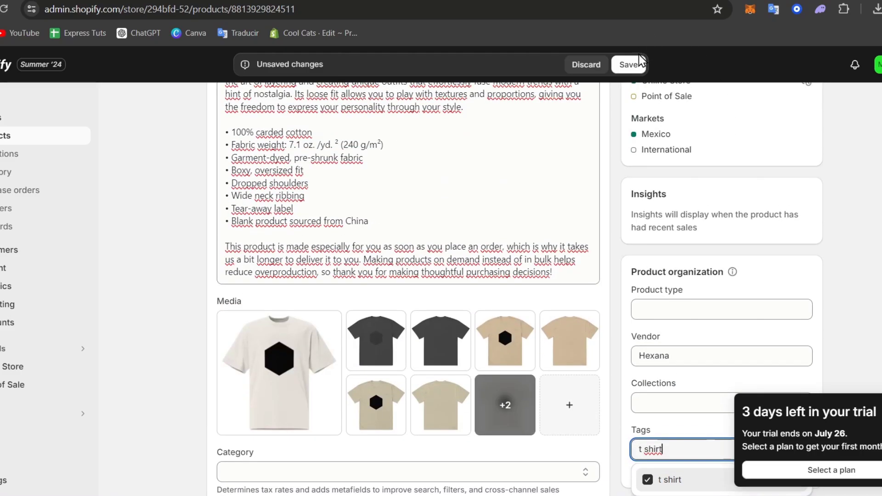
click(629, 64)
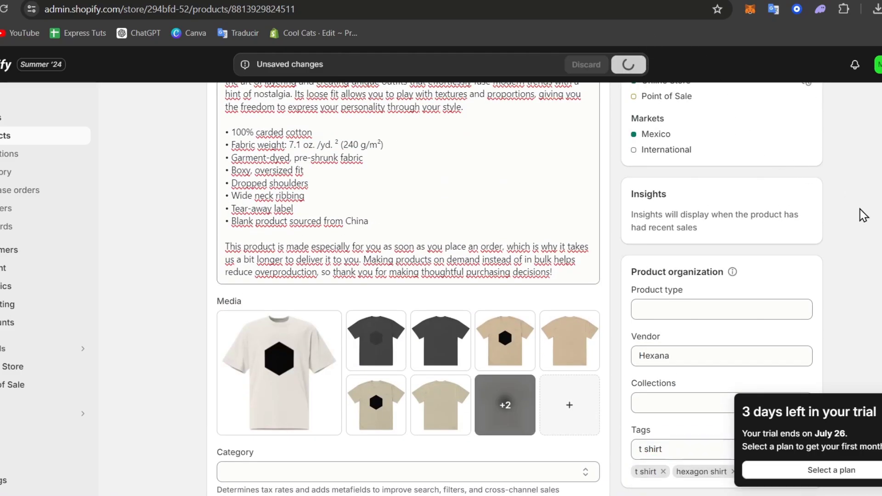
- Check the collections assigned to the Oversized Hegaxon Shape Shirt and the collection choices offered
scroll(861, 216, down, 2)
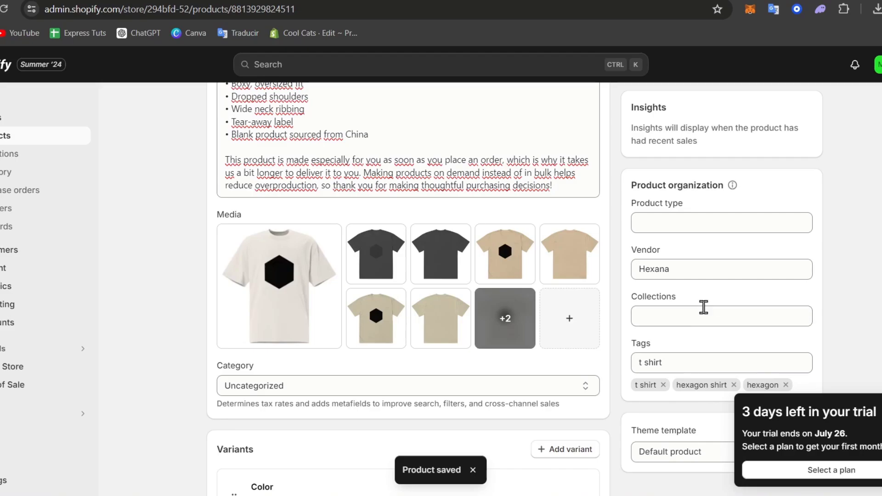
click(704, 314)
click(857, 318)
scroll(408, 230, up, 5)
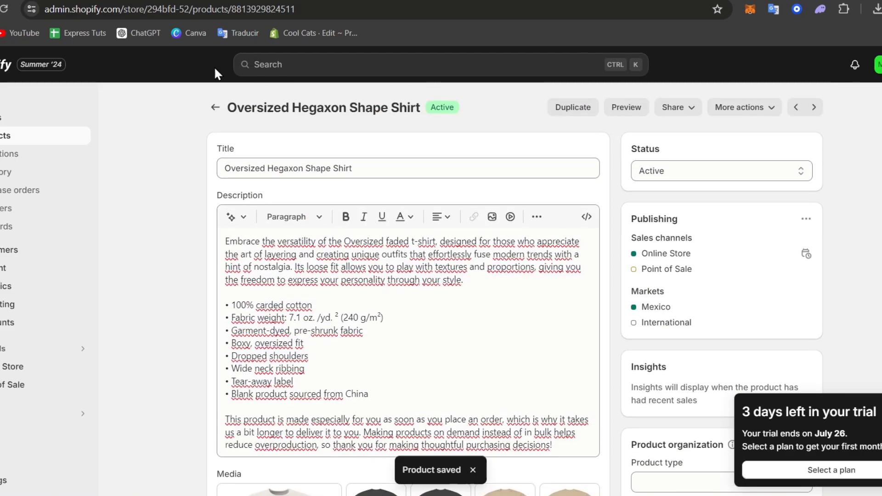
- Reopen the T-Shirts collection, review its product list and set products to match any condition
click(214, 108)
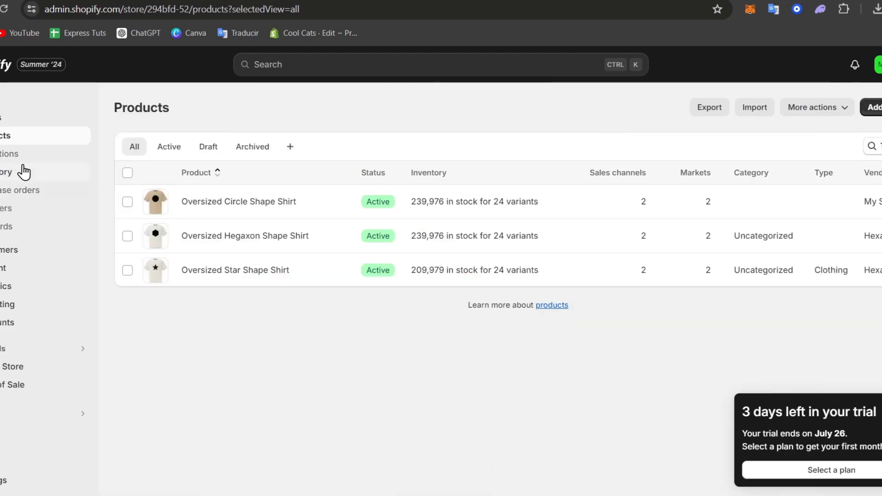
click(15, 154)
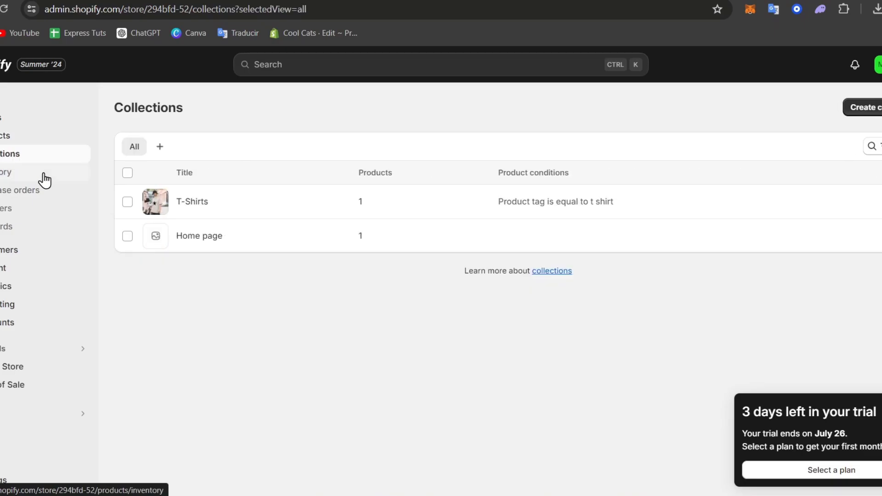
click(225, 203)
scroll(371, 278, down, 5)
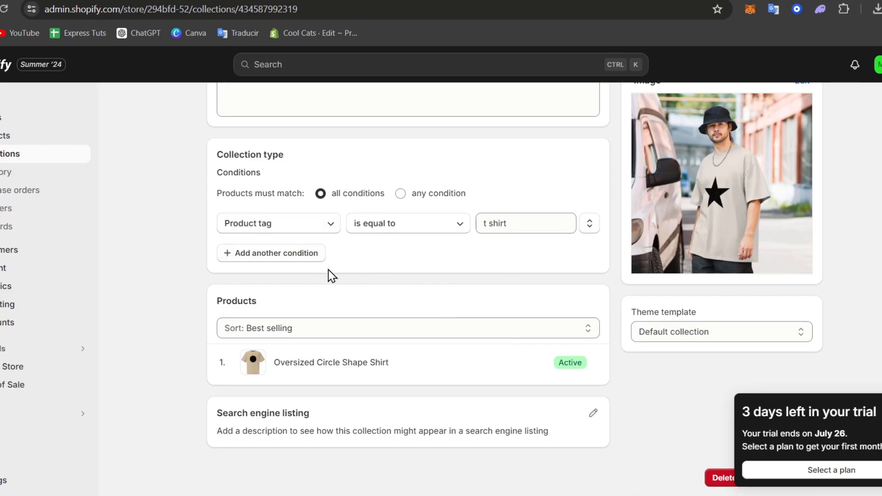
click(344, 329)
scroll(344, 328, up, 2)
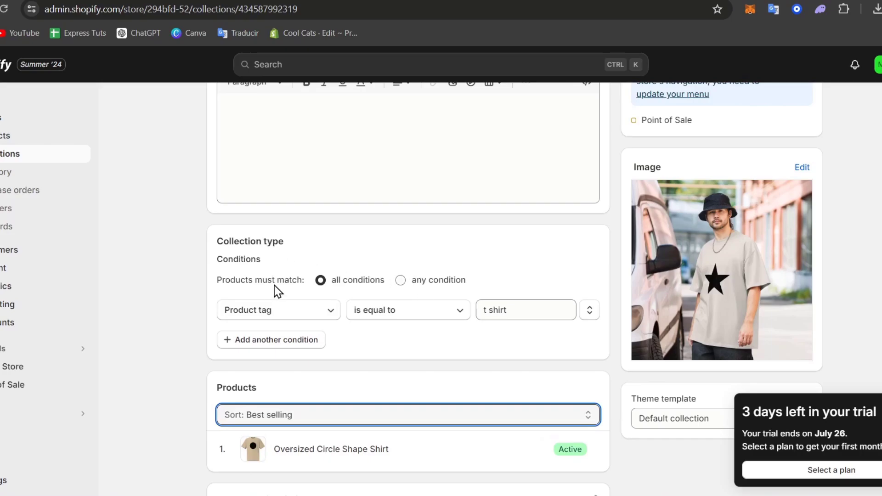
scroll(329, 274, up, 3)
scroll(346, 297, down, 4)
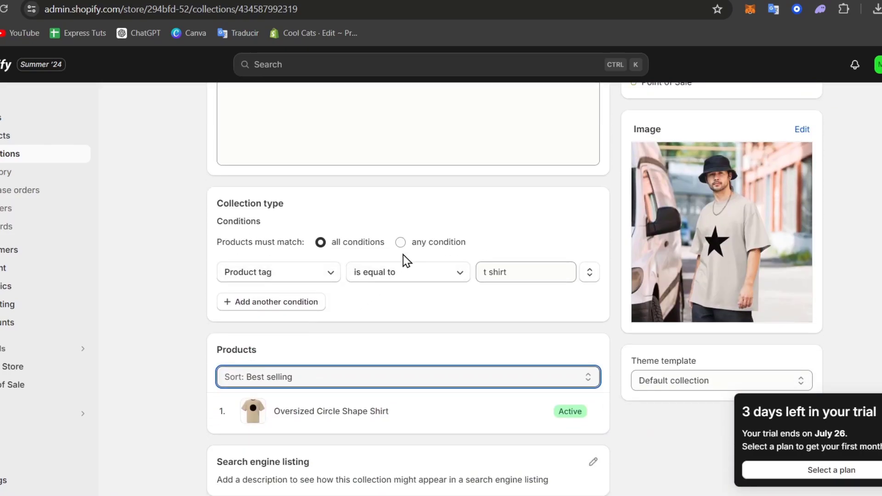
click(401, 243)
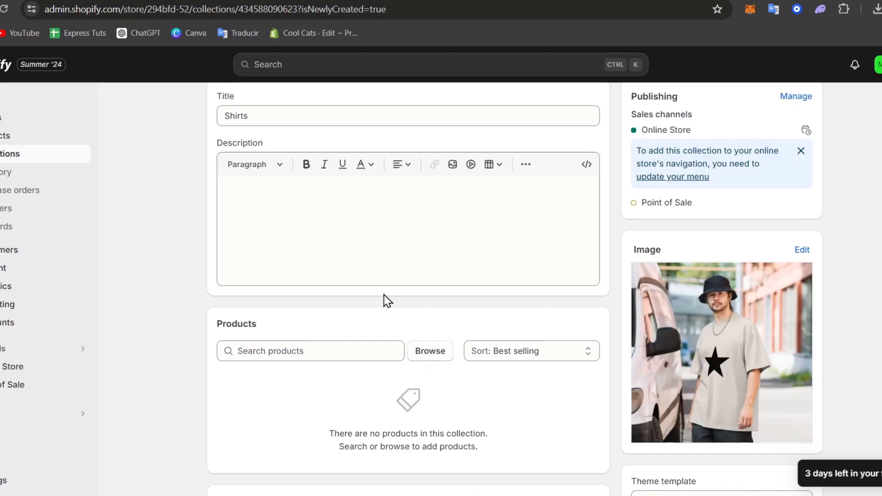
- Add the Oversized Circle, Hegaxon and Star Shape Shirts to the Shirts collection
click(446, 352)
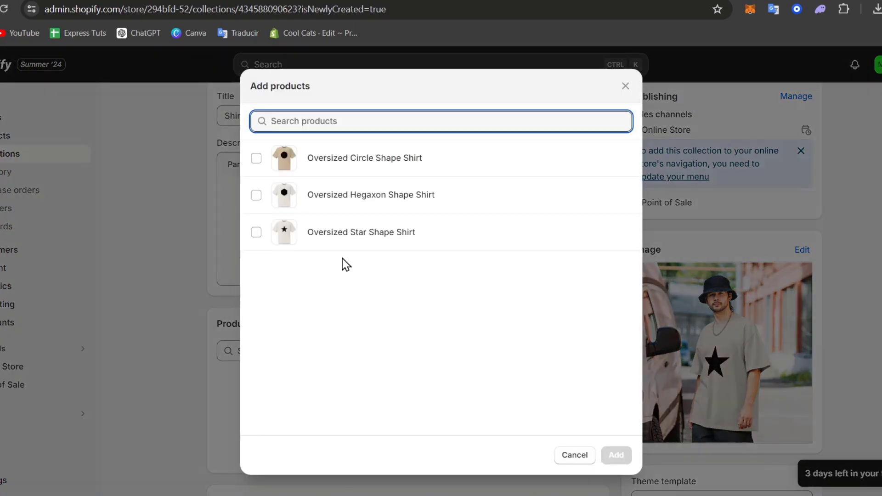
click(256, 158)
click(256, 194)
click(256, 232)
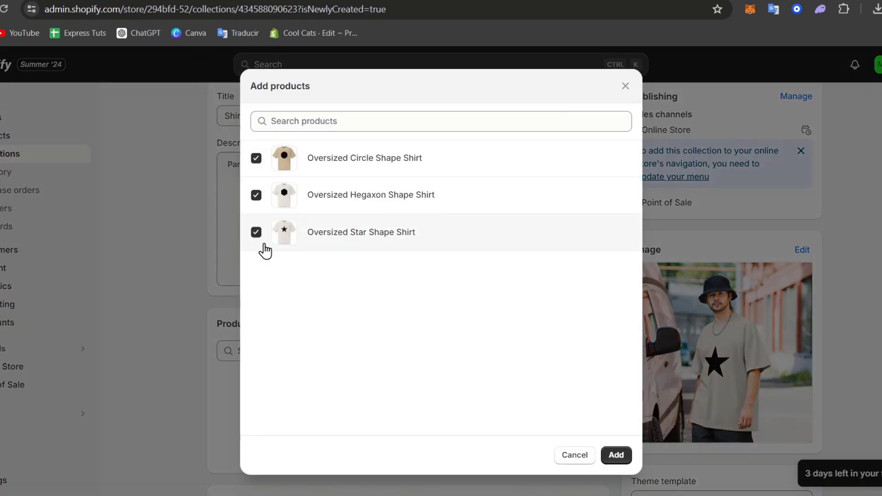
click(616, 454)
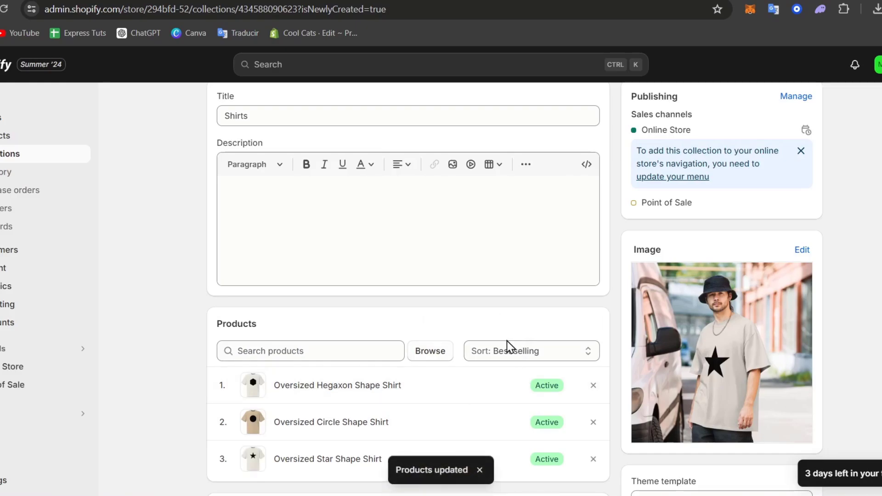
- Review the Shirts collection, return to the collections list and open the online store's themes
scroll(458, 425, down, 2)
scroll(589, 398, up, 5)
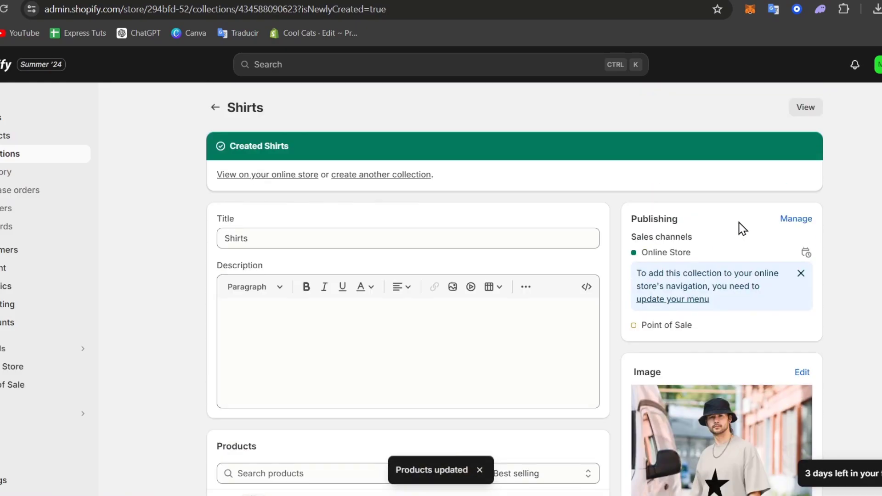
click(216, 109)
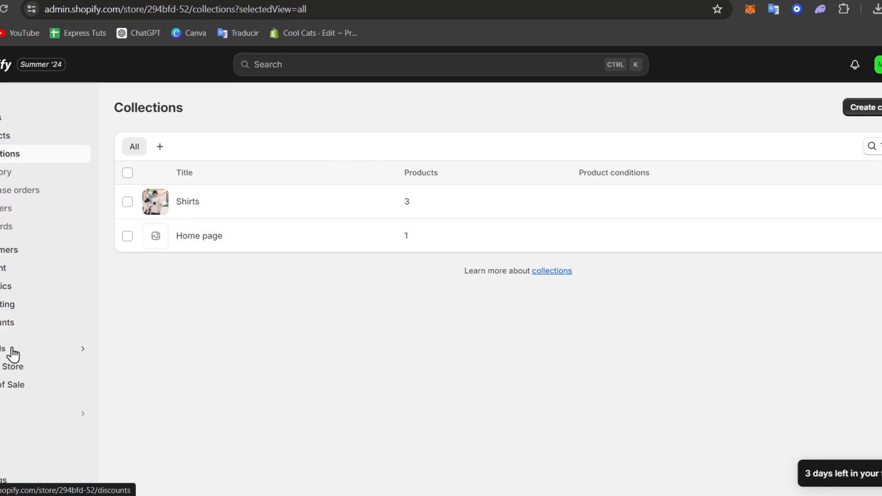
click(32, 371)
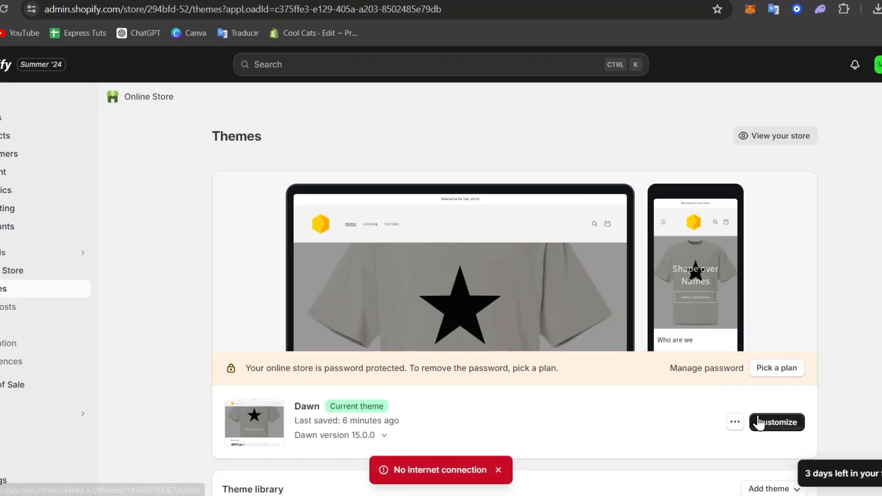
- Open the Dawn theme for customizing and assign the Shirts collection to the home page's empty Featured collection section
click(766, 424)
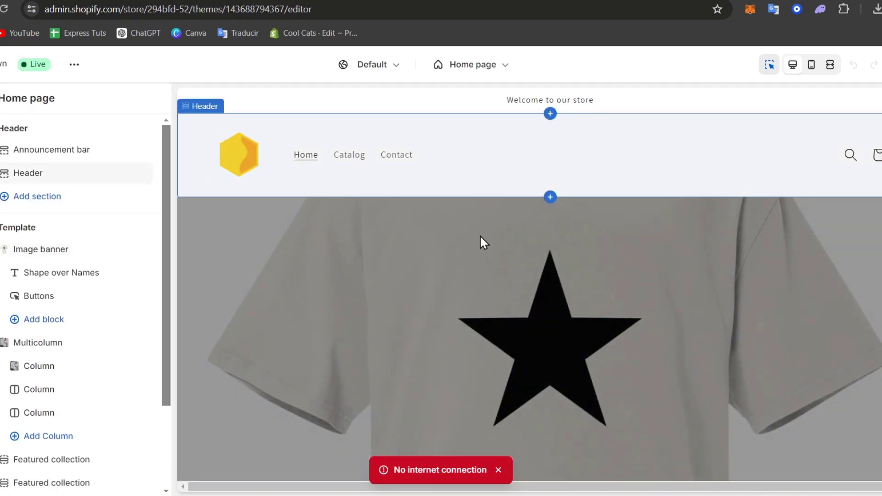
scroll(480, 235, down, 15)
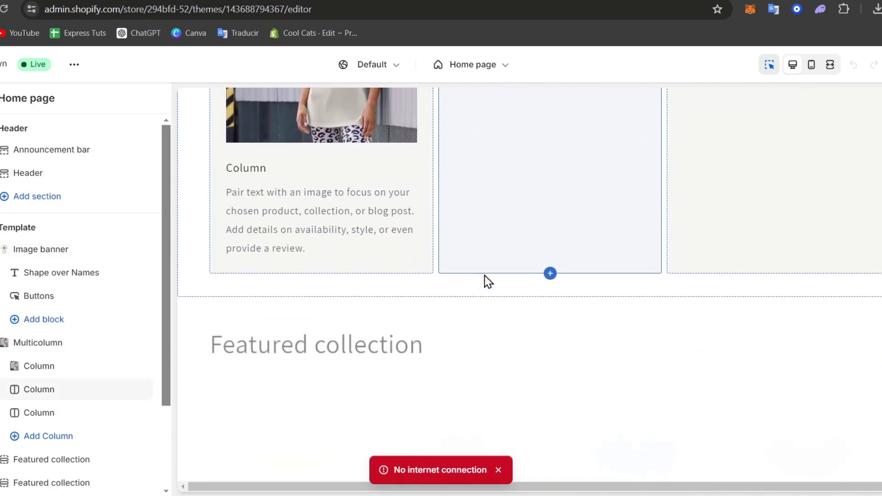
scroll(486, 276, down, 5)
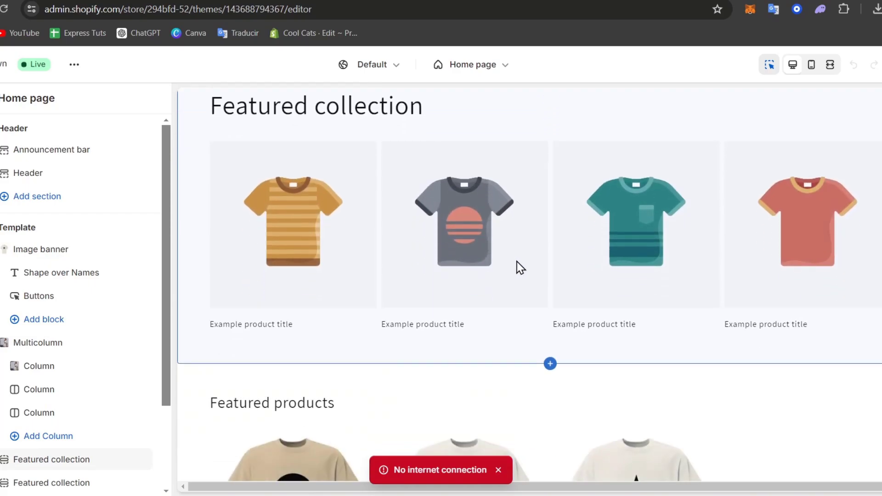
click(496, 279)
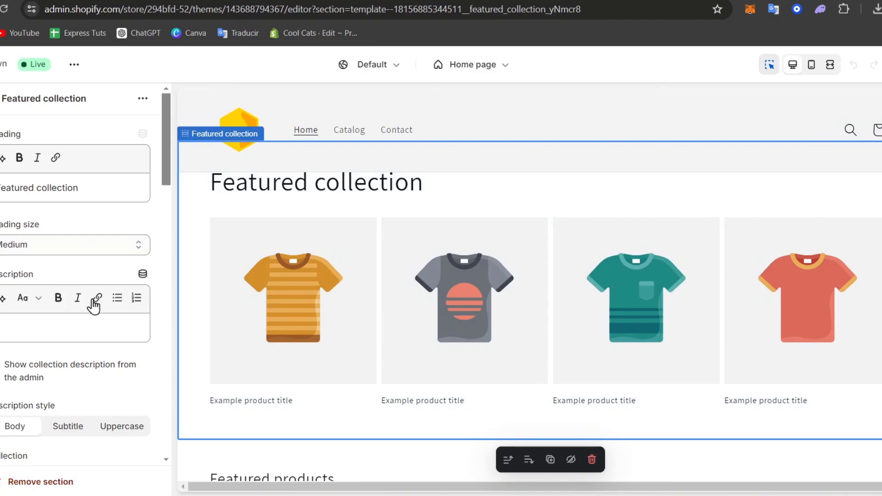
scroll(96, 320, down, 4)
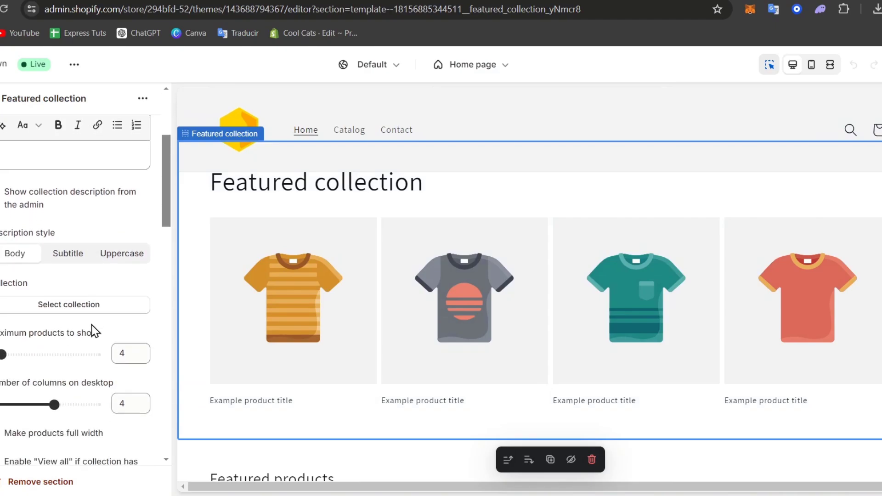
click(57, 306)
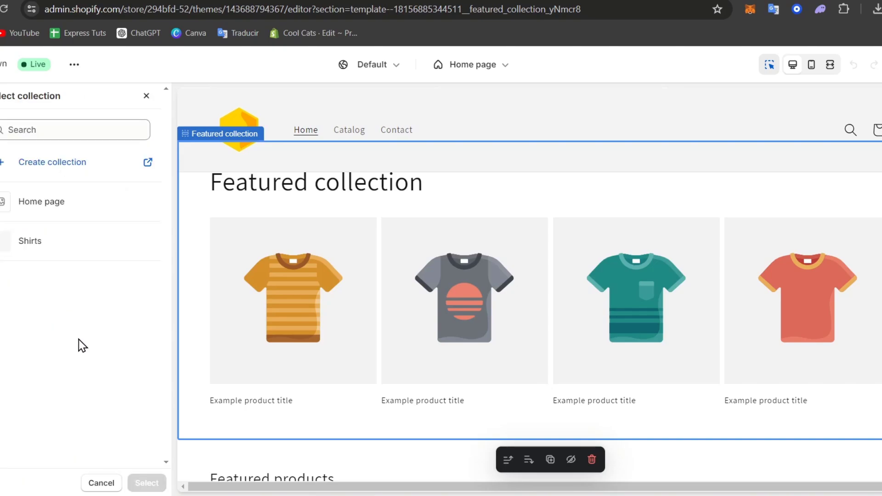
click(57, 251)
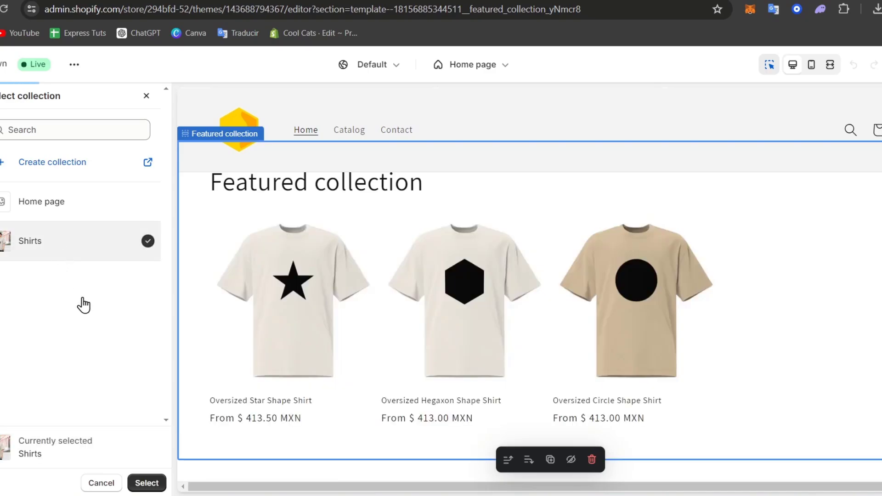
click(147, 483)
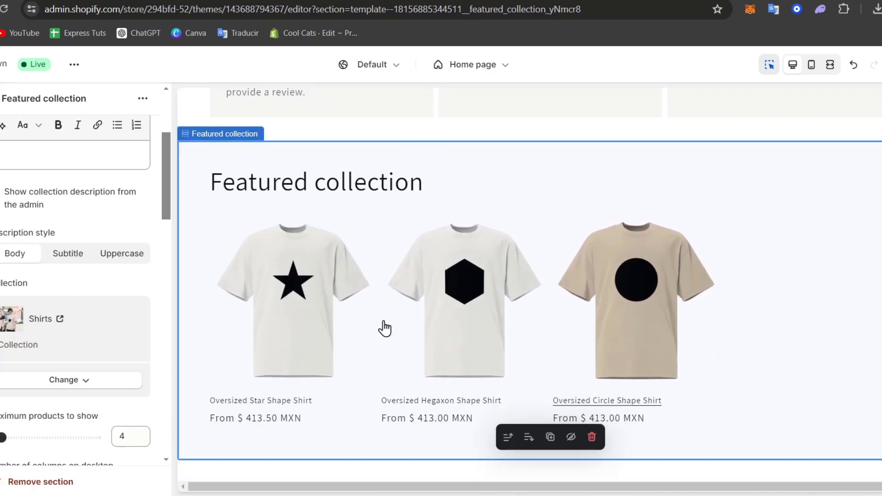
- Replace the heading of the Featured collection section with "New Arrivals"
scroll(97, 374, up, 3)
scroll(97, 374, up, 1)
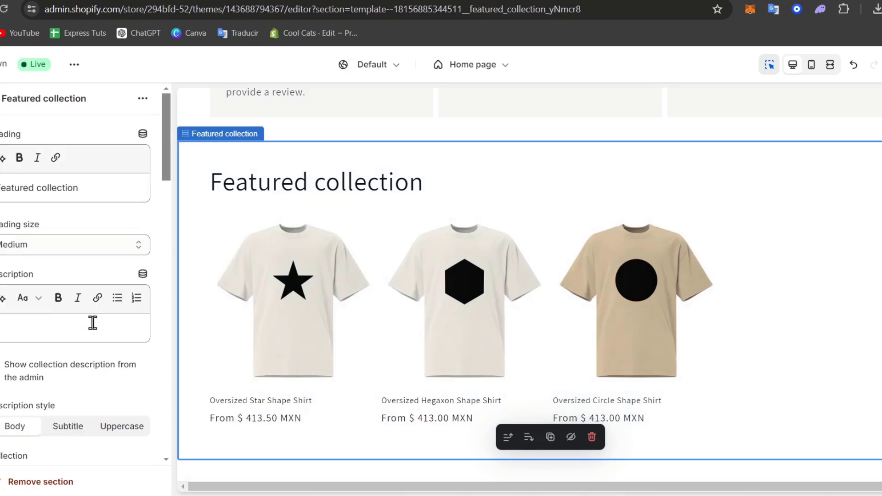
click(81, 193)
triple_click(83, 193)
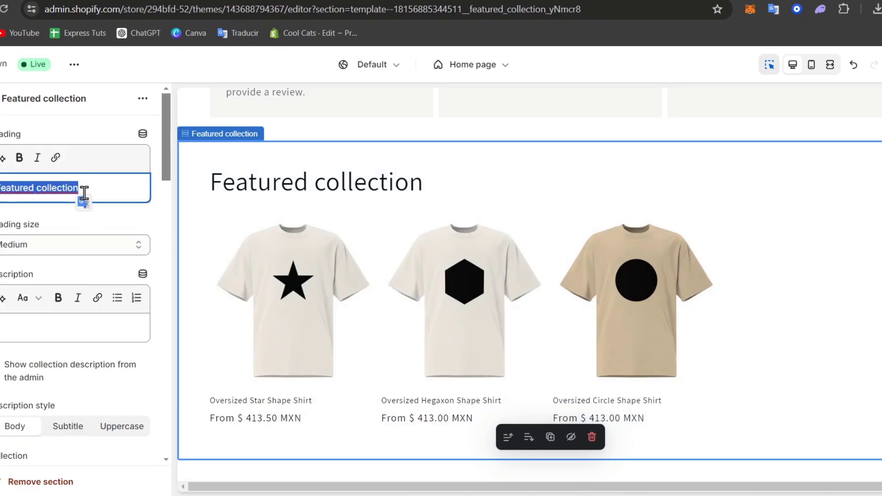
text(Top)
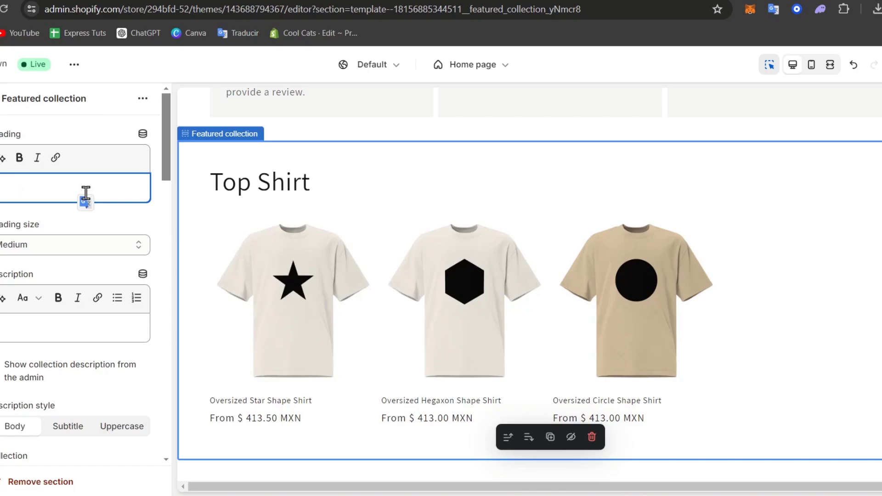
text(New Arria)
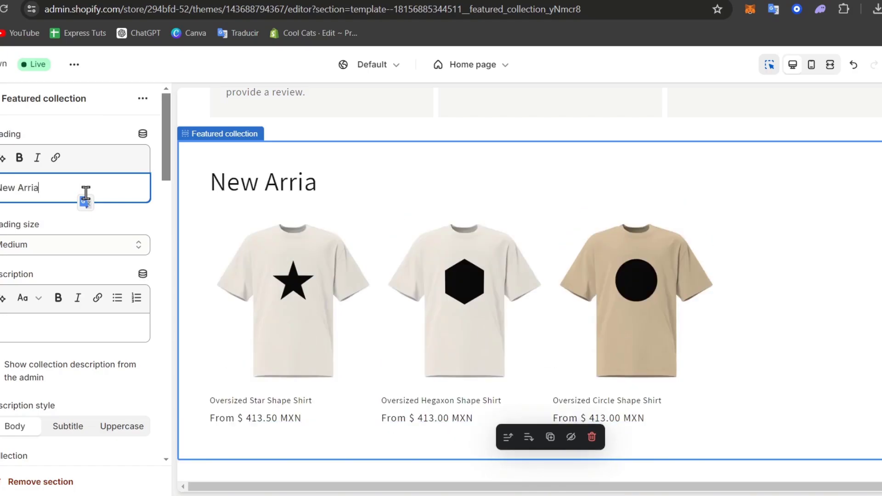
key(BackSpace)
text(vals)
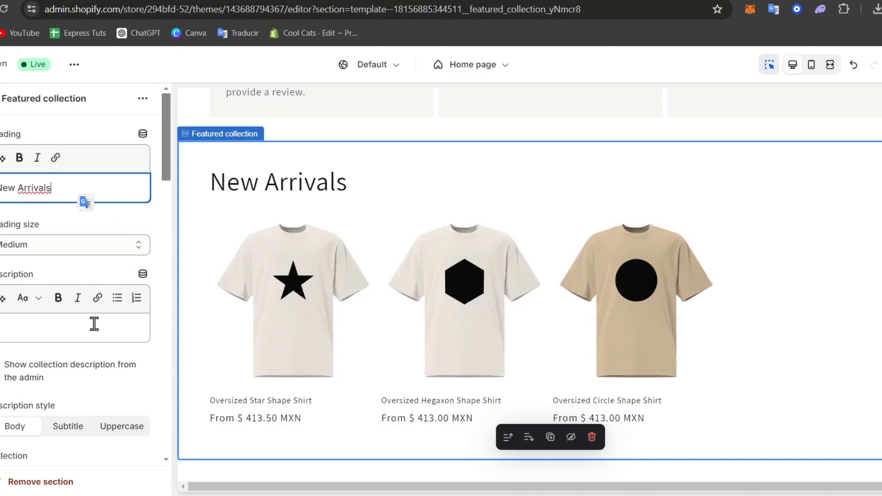
- Review the New Arrivals section's heading size choices, layout and product card settings, and save the theme changes
click(87, 244)
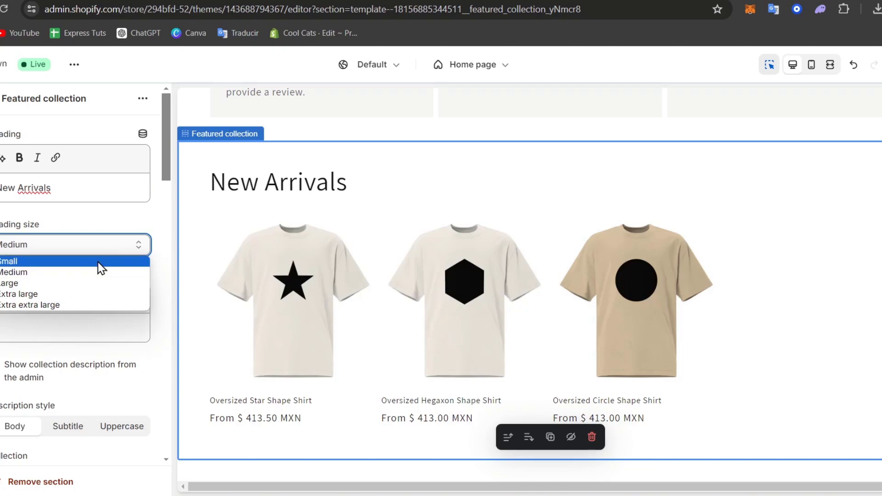
click(88, 389)
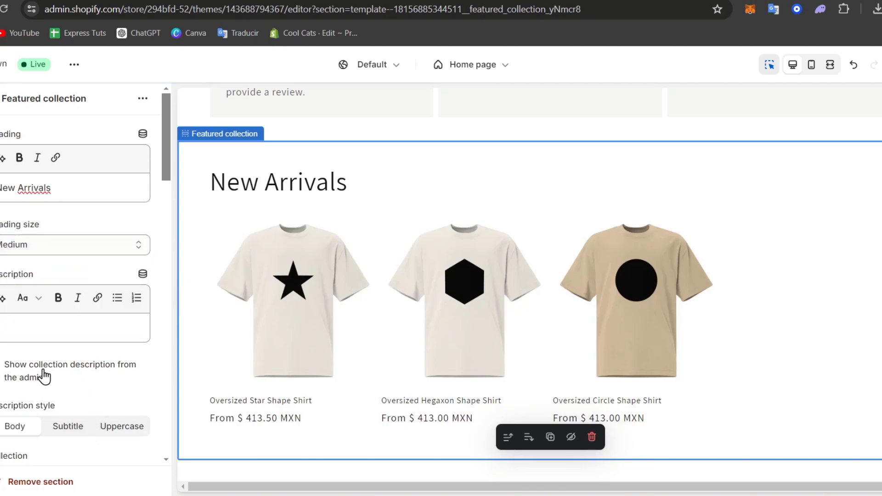
scroll(76, 387, down, 7)
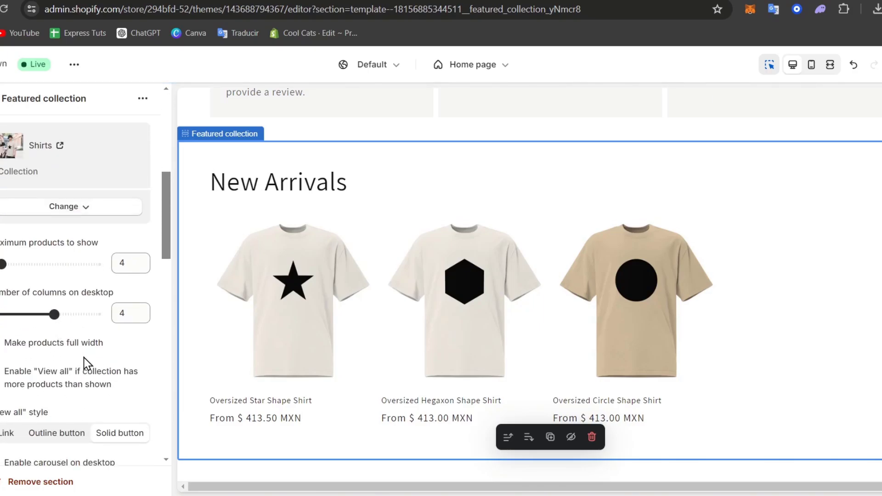
scroll(88, 367, down, 3)
scroll(92, 370, down, 5)
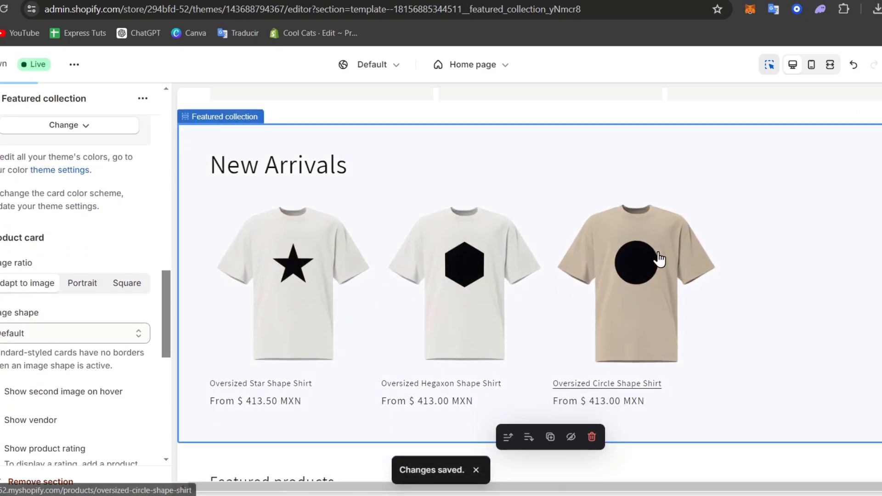
- Remove the Featured products section from the home page, look over the remaining sections and save the theme
scroll(655, 253, down, 5)
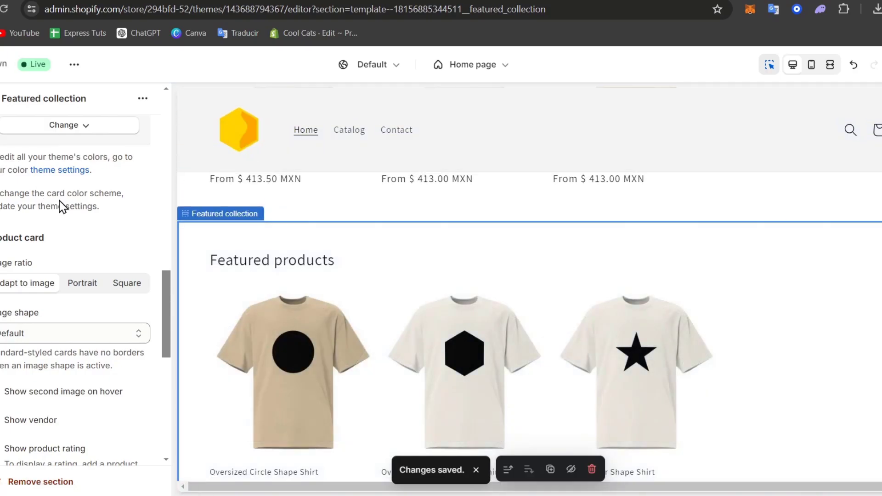
click(1, 98)
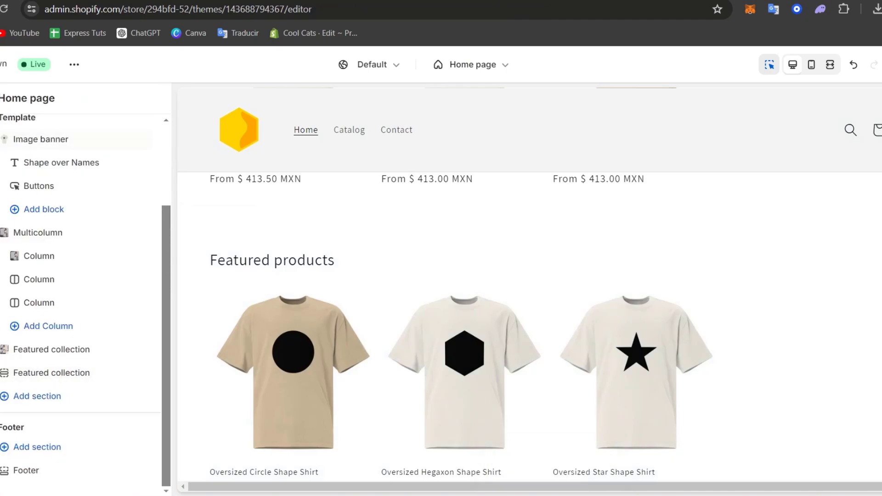
click(456, 222)
scroll(762, 284, down, 5)
click(698, 295)
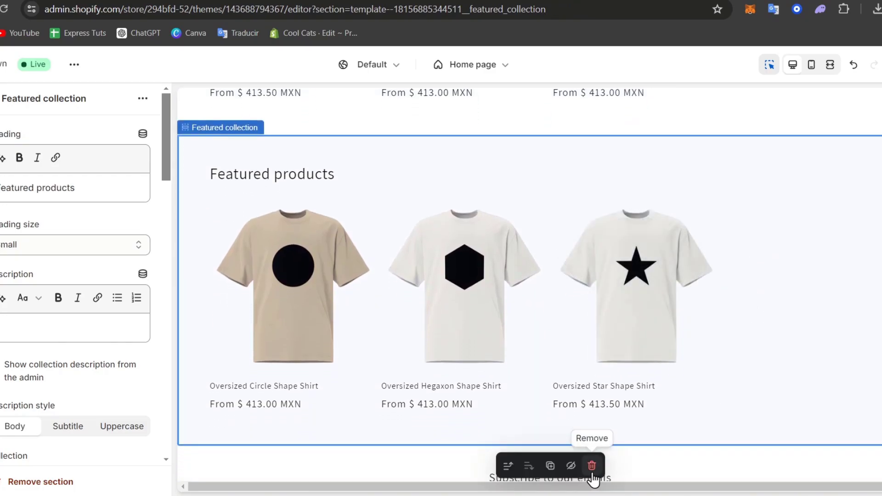
click(592, 465)
scroll(677, 407, up, 10)
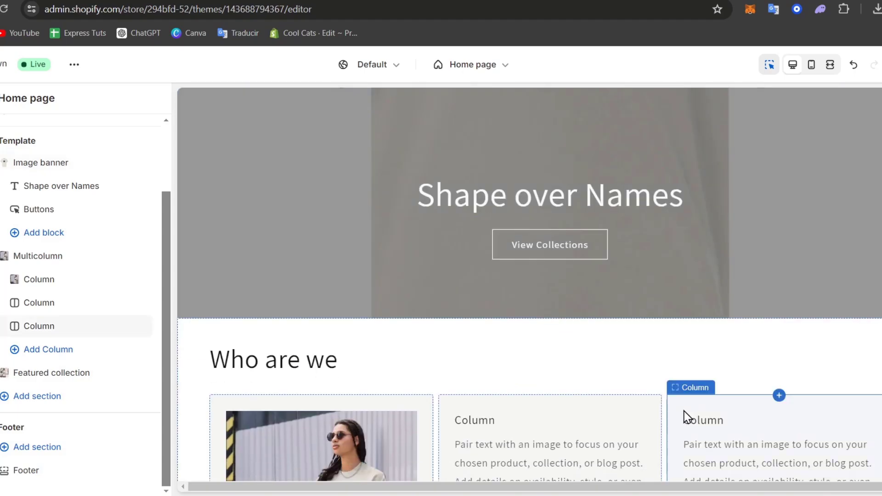
scroll(683, 418, down, 10)
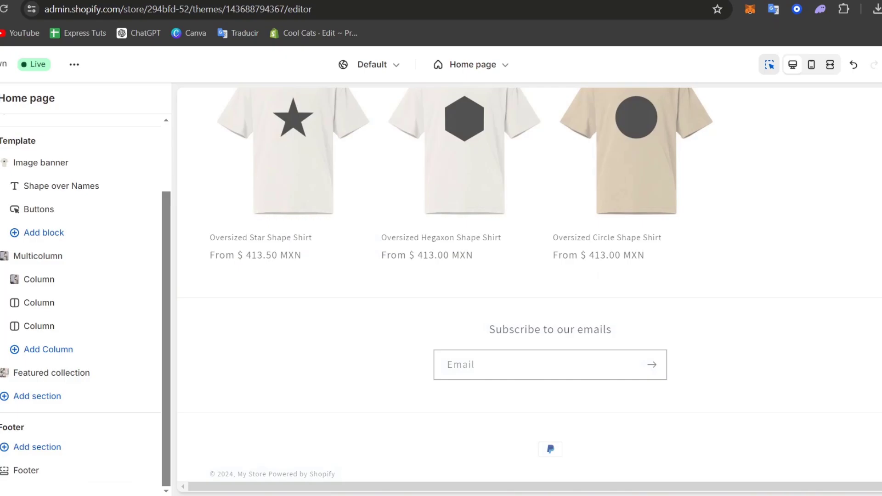
scroll(689, 276, up, 10)
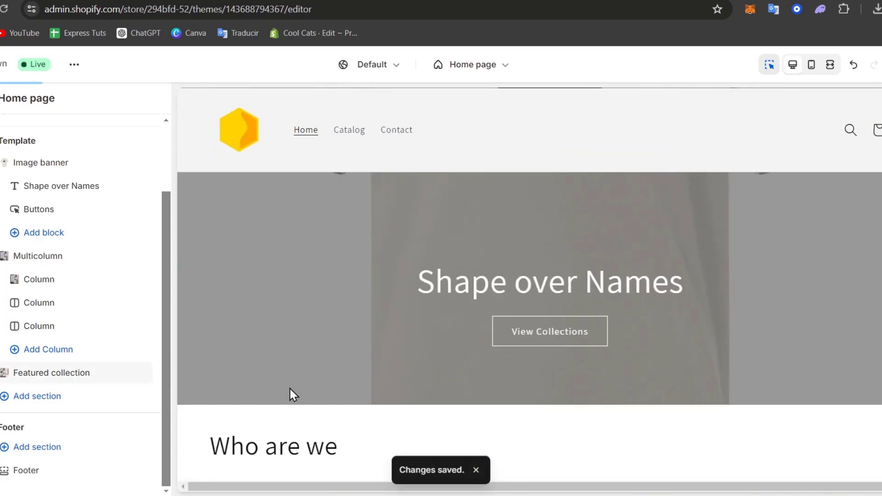
- Leave the theme editor and open Printful's Tshirts shipping profile in the store's shipping and delivery settings
click(1, 64)
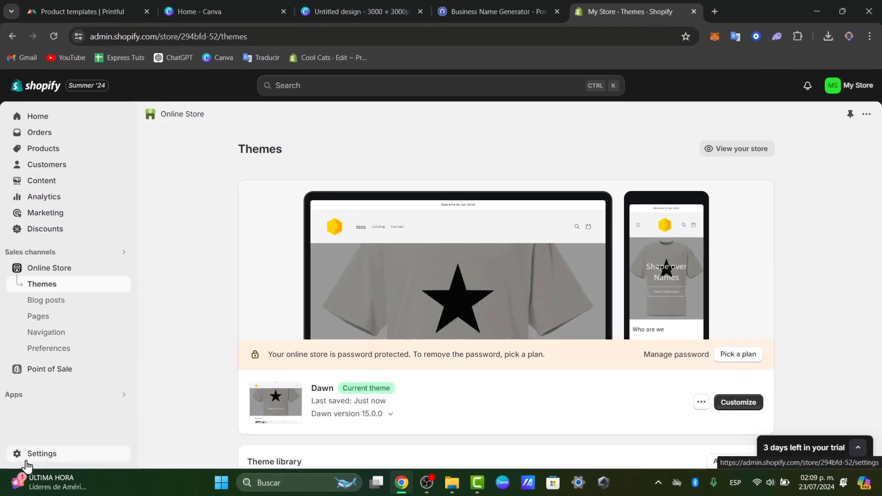
click(4, 480)
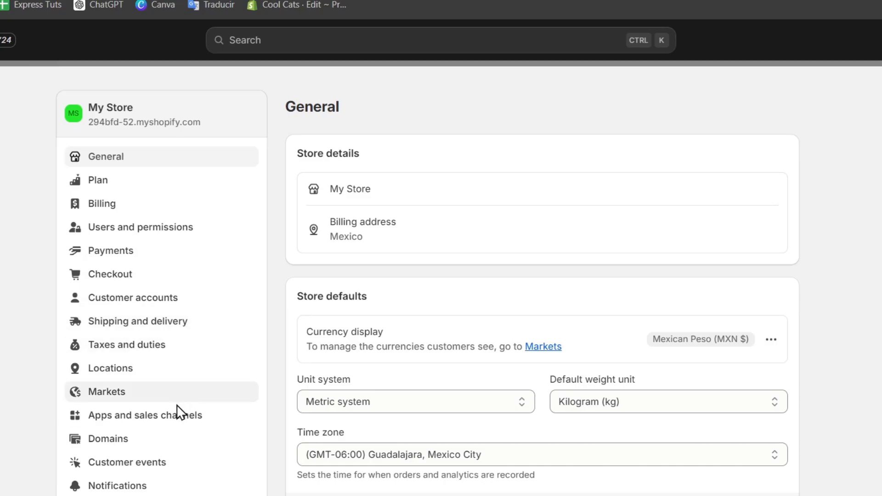
click(182, 327)
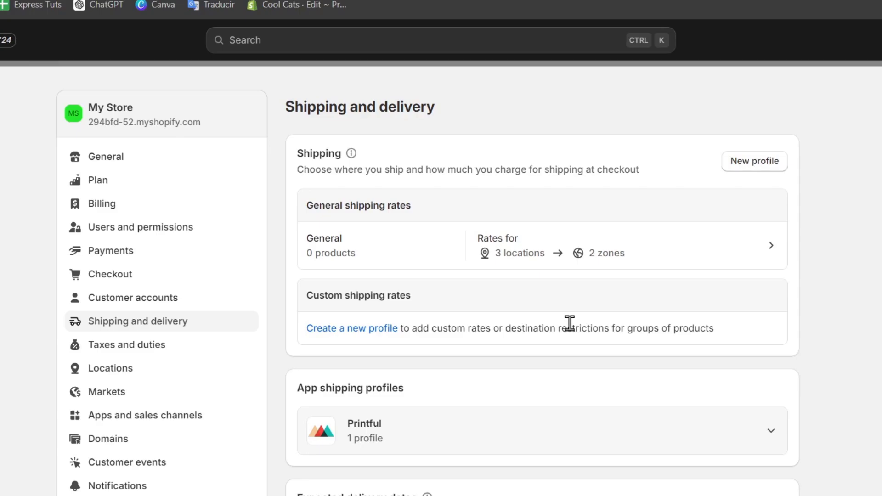
click(729, 435)
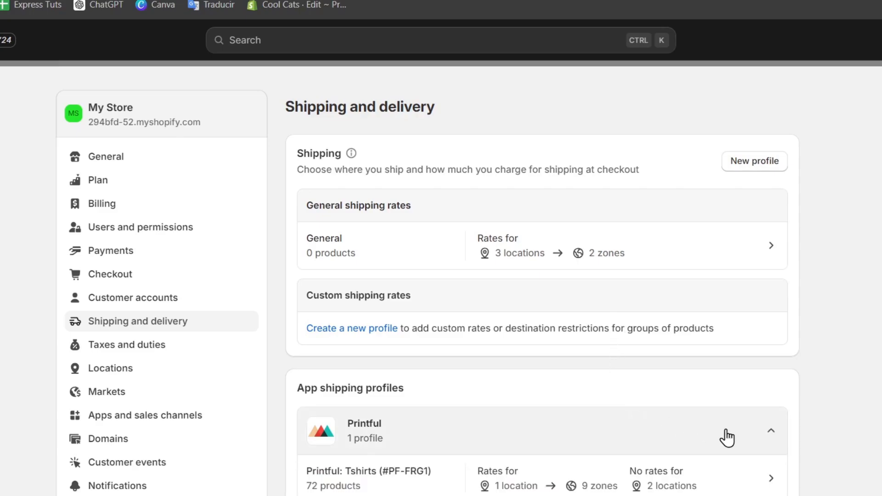
scroll(731, 439, down, 2)
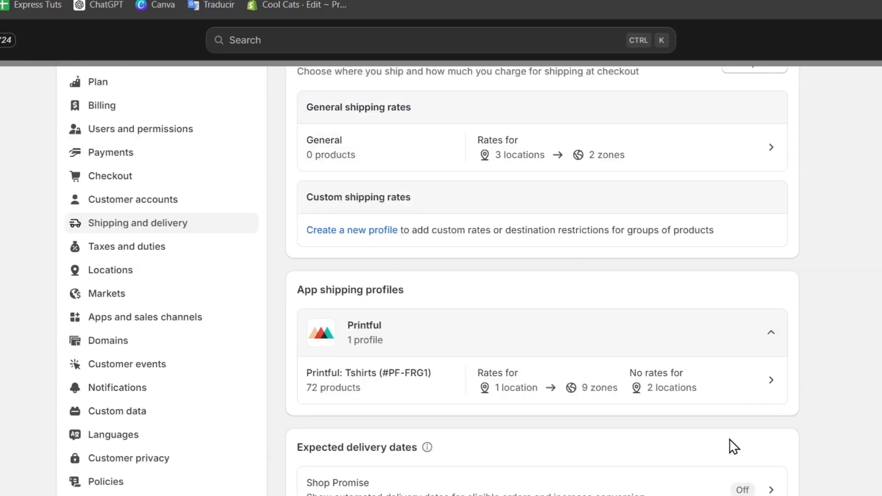
click(768, 381)
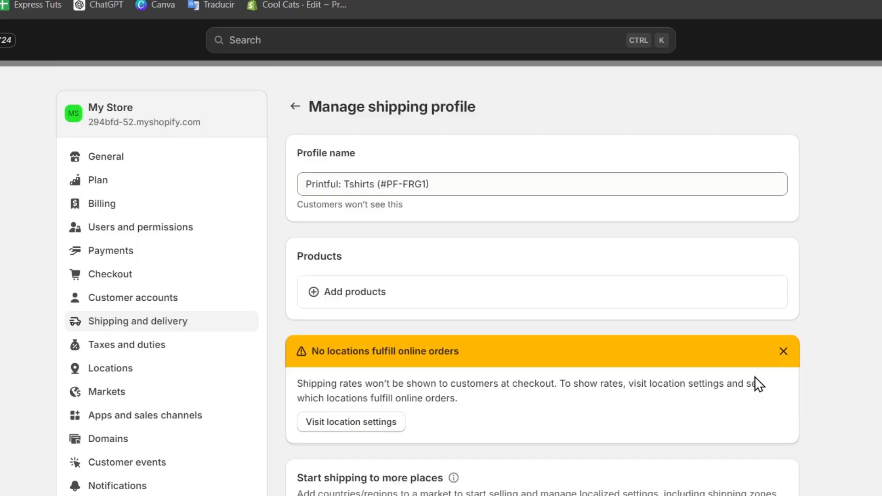
- Examine the Printful shipping profile's products, shipping origin and the flat rates of its shipping zones
scroll(618, 211, down, 2)
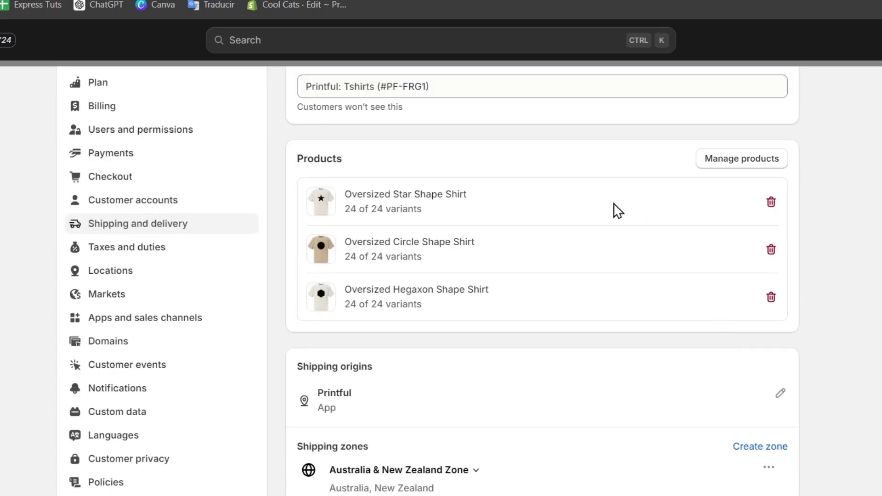
scroll(651, 299, down, 2)
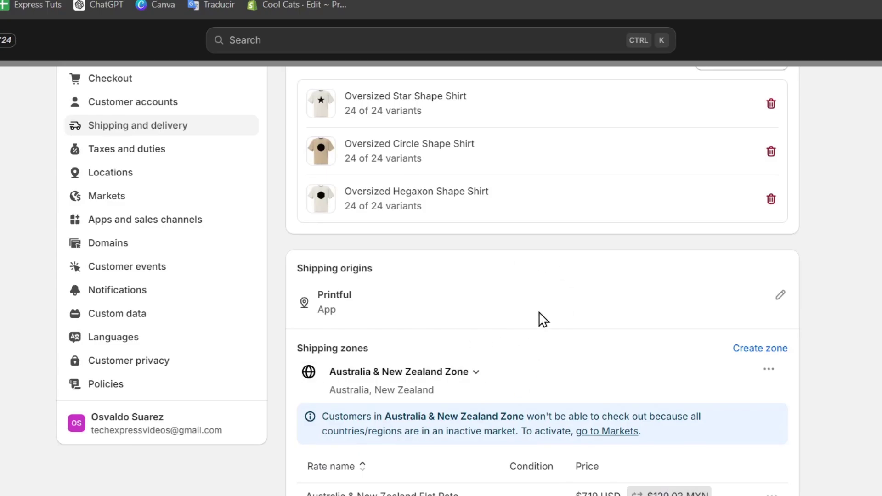
scroll(541, 319, down, 2)
scroll(591, 349, down, 7)
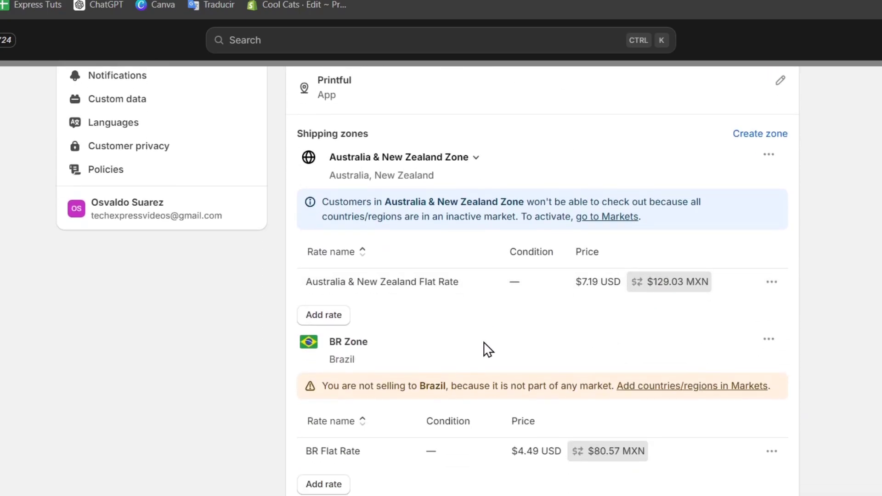
scroll(541, 322, down, 15)
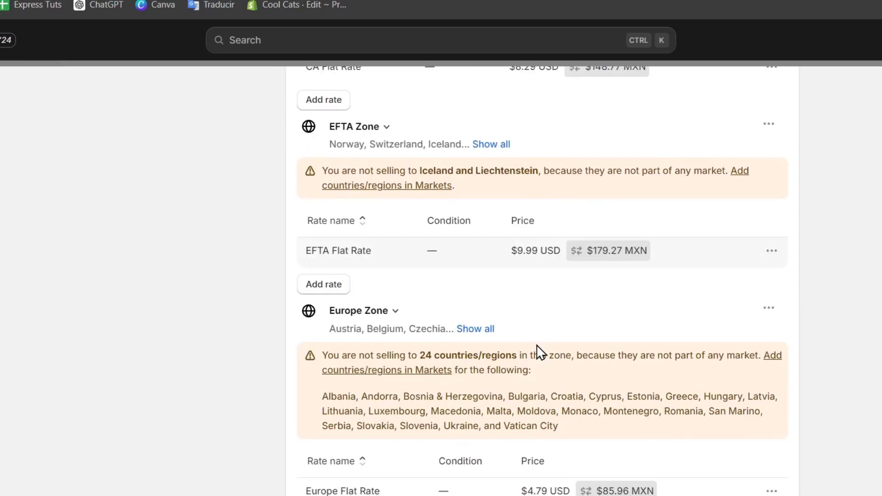
scroll(531, 361, down, 8)
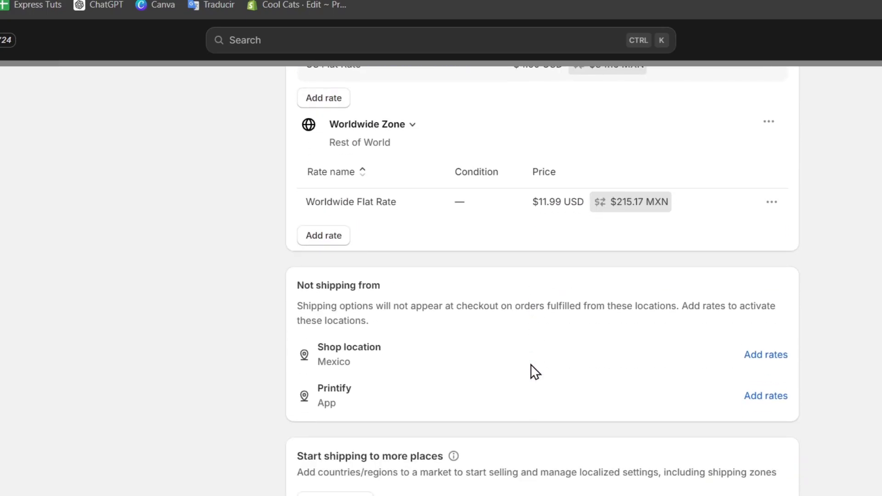
scroll(531, 364, up, 8)
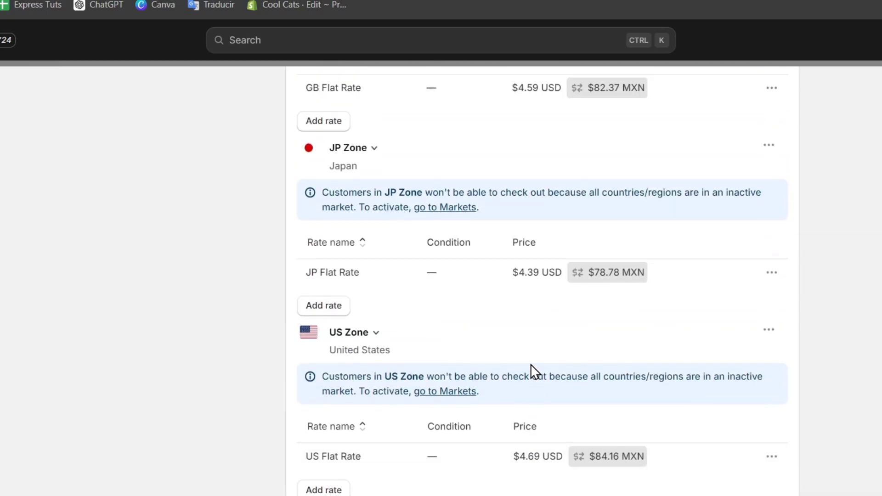
- Finish looking over the Printful profile's zone rates and return to the shipping and delivery settings
scroll(530, 365, up, 7)
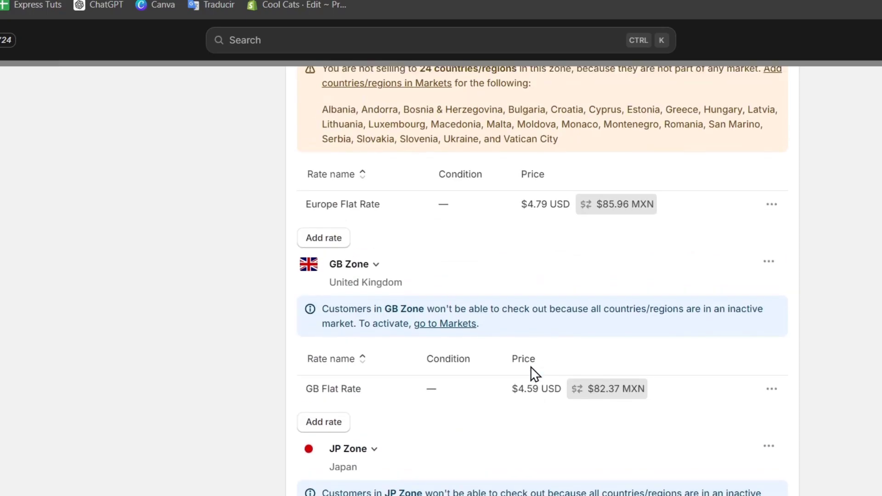
scroll(533, 375, up, 20)
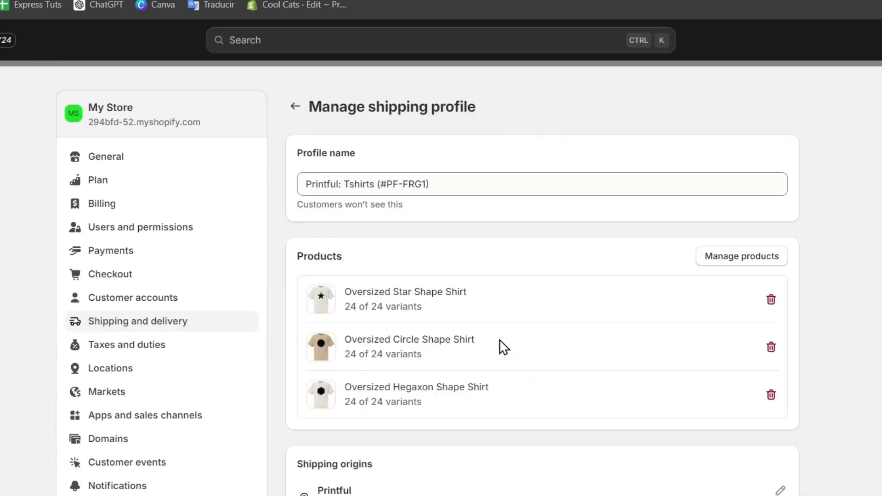
click(295, 107)
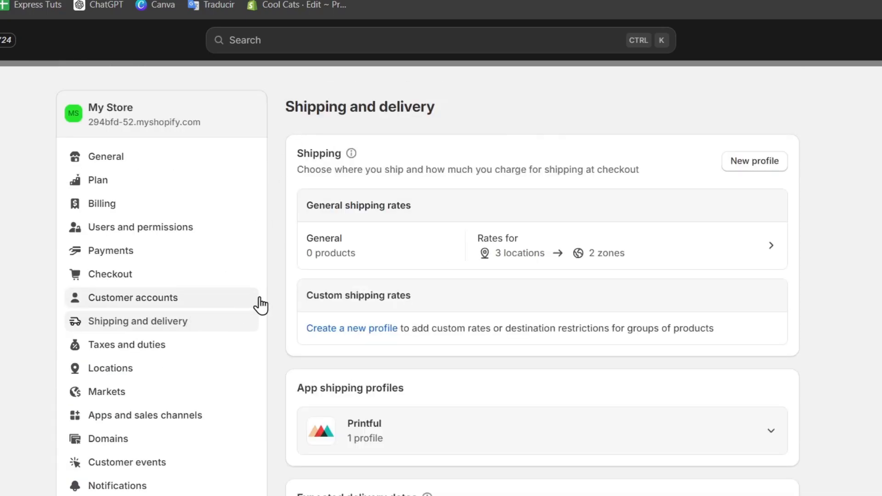
- Examine the new shipping profile form's name, products, origins and zones, and return to the shipping and delivery settings without creating a profile
click(767, 171)
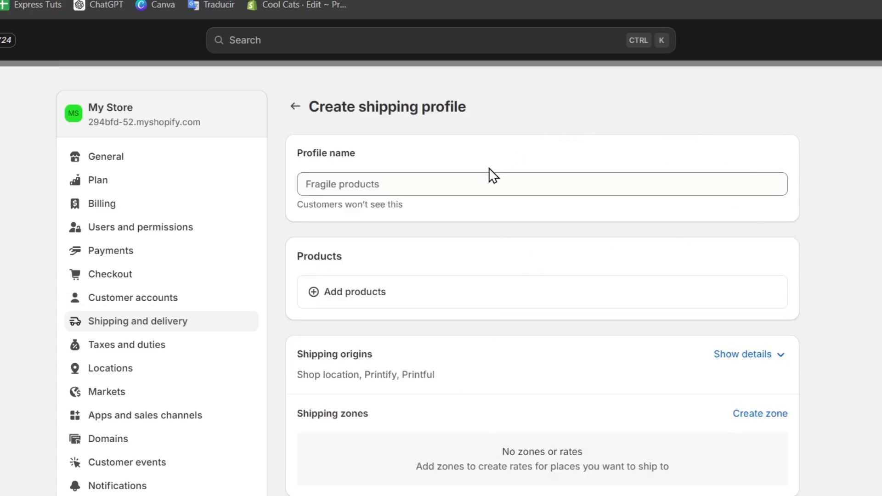
click(454, 186)
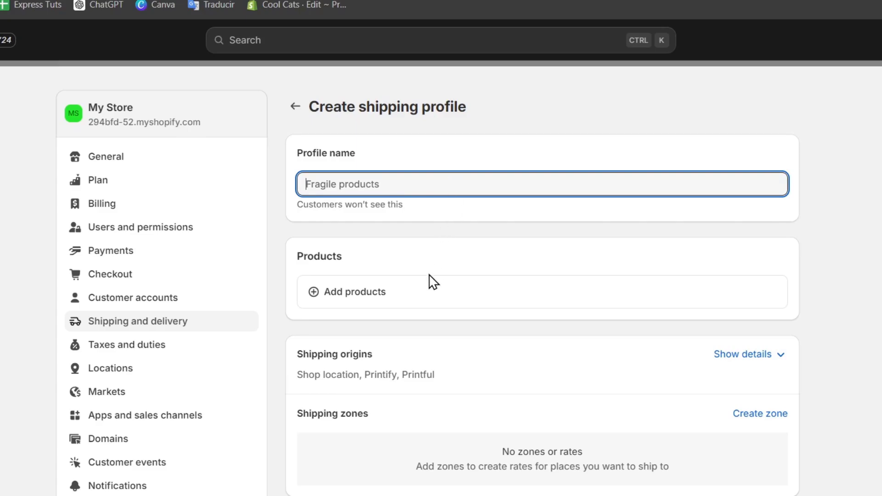
scroll(416, 296, down, 2)
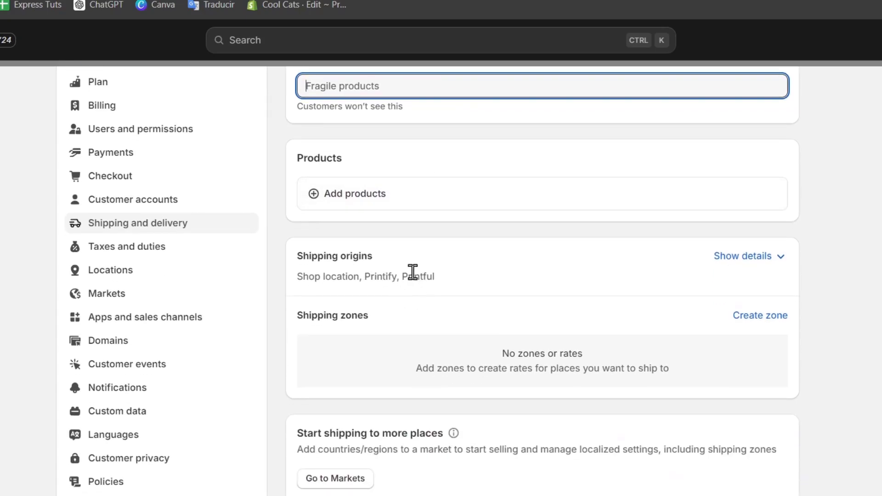
scroll(550, 330, down, 3)
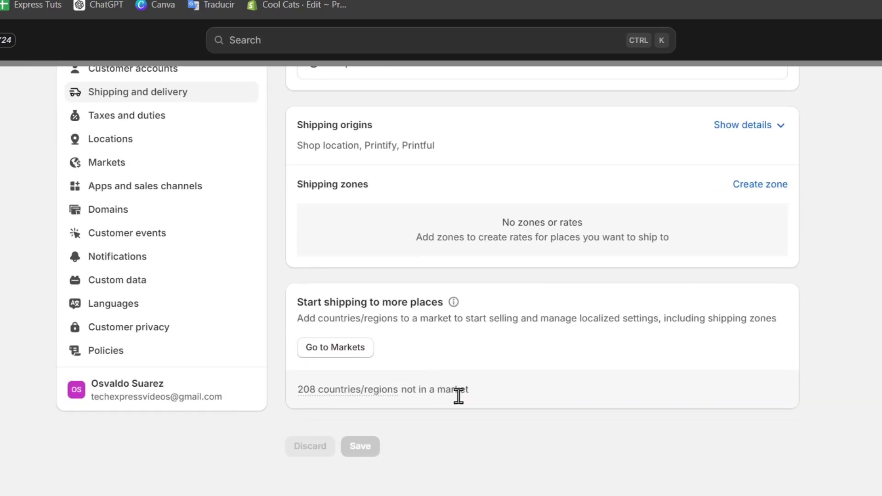
scroll(567, 348, up, 5)
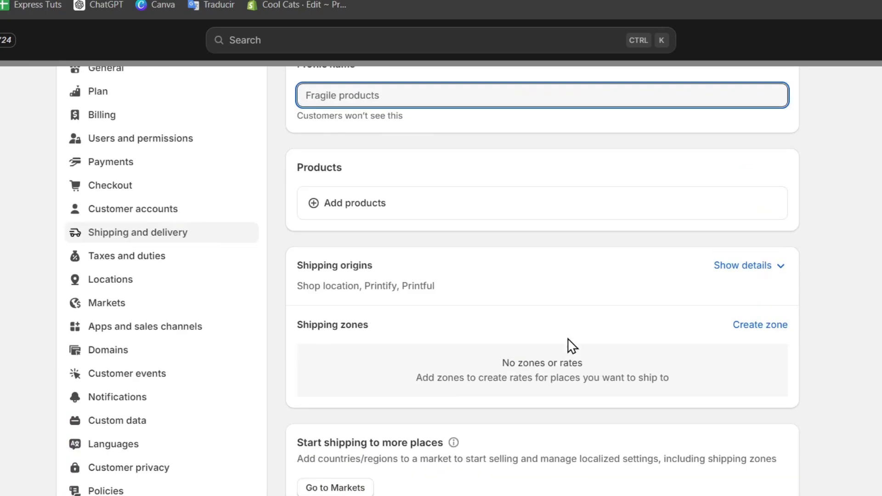
click(296, 106)
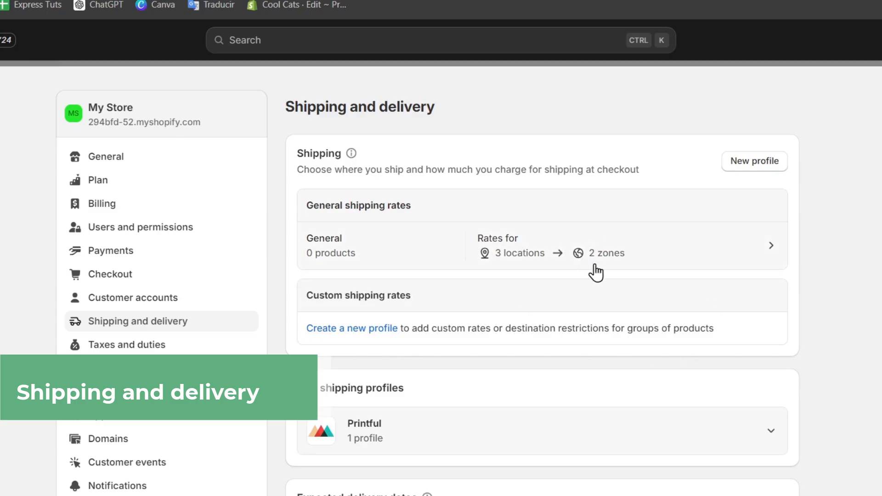
- Look over the remaining shipping and delivery settings below the app shipping profiles
scroll(872, 209, down, 10)
scroll(870, 214, up, 8)
scroll(866, 220, up, 3)
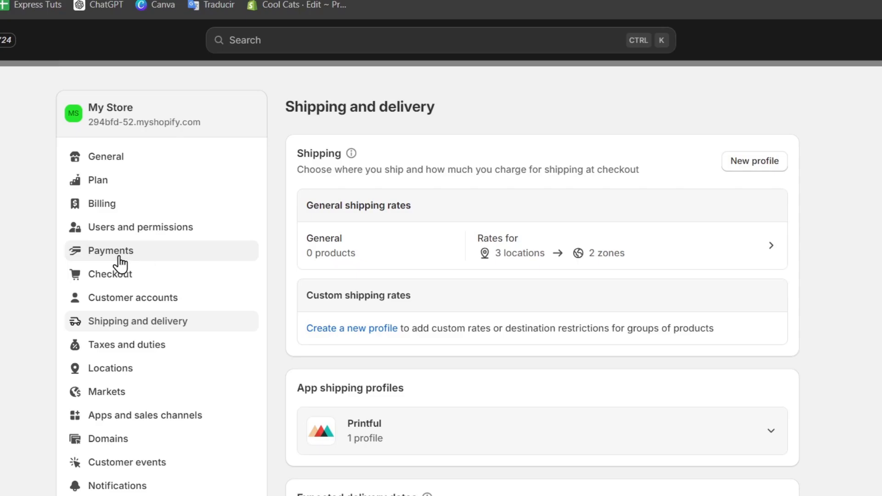
- Open the third-party payment providers in the payment settings and filter them by Apple Pay and Google Pay
click(144, 258)
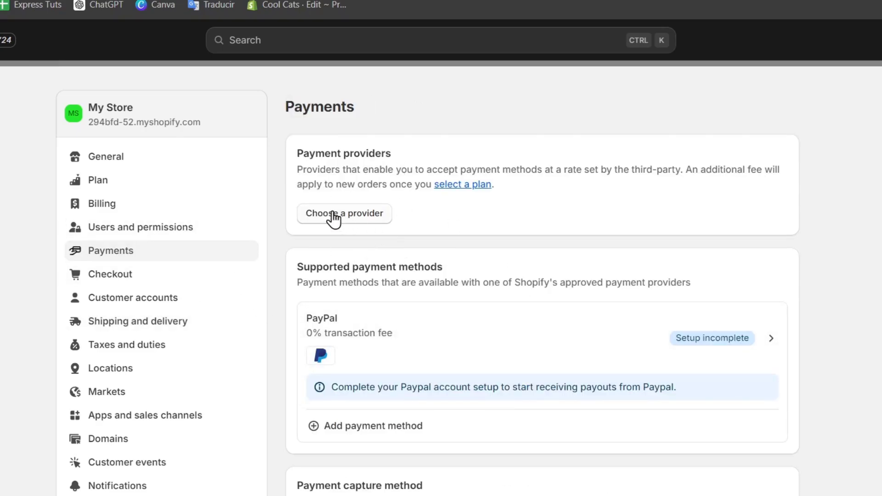
click(363, 222)
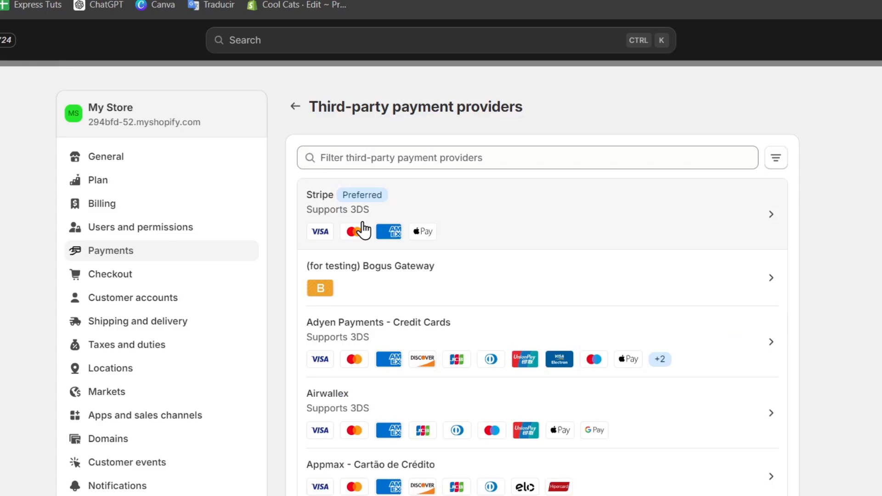
click(780, 168)
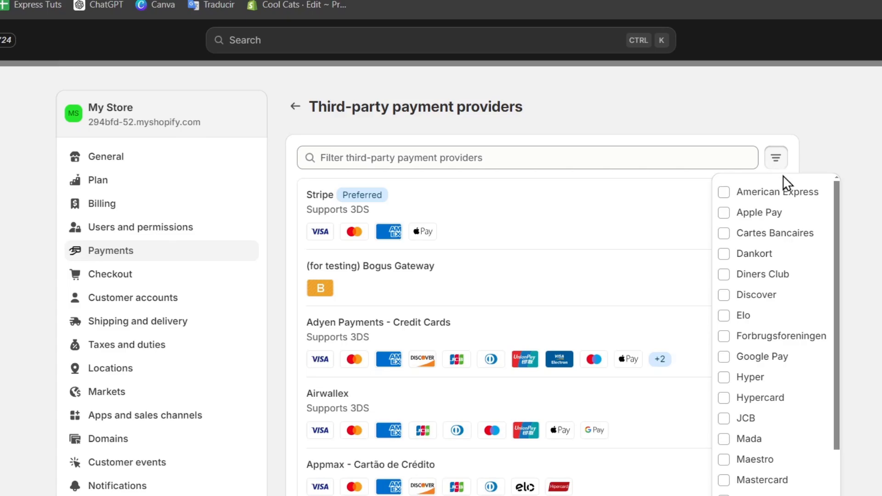
click(758, 214)
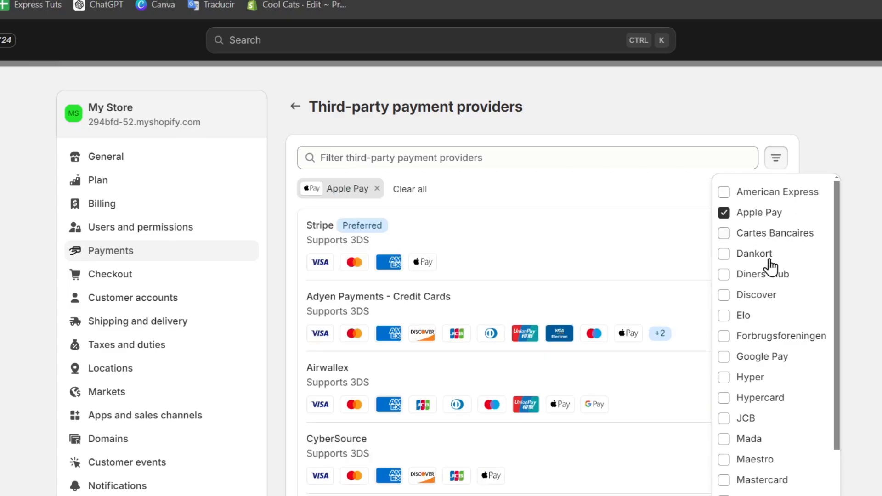
click(772, 361)
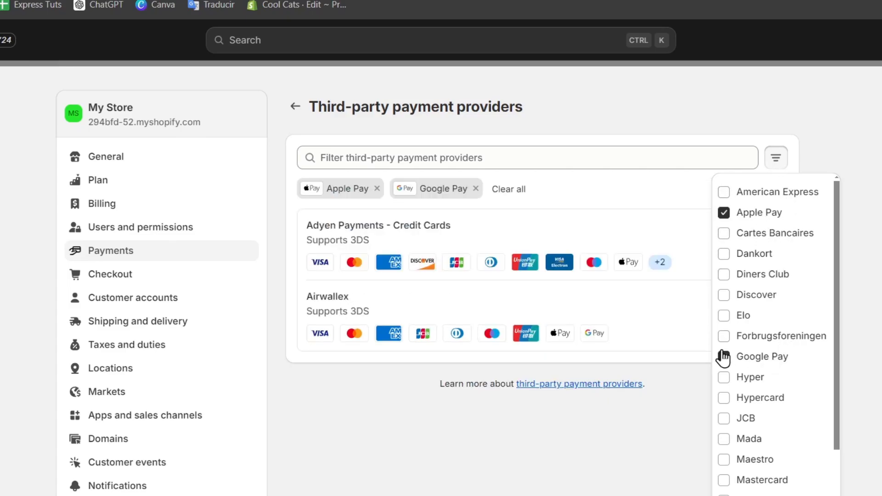
click(873, 381)
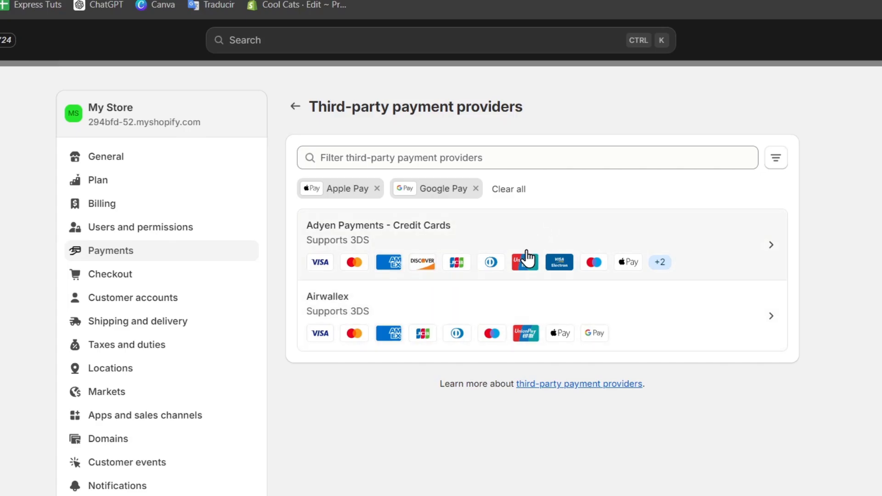
- Choose Adyen Payments - Credit Cards as provider and install its app on the store
click(531, 231)
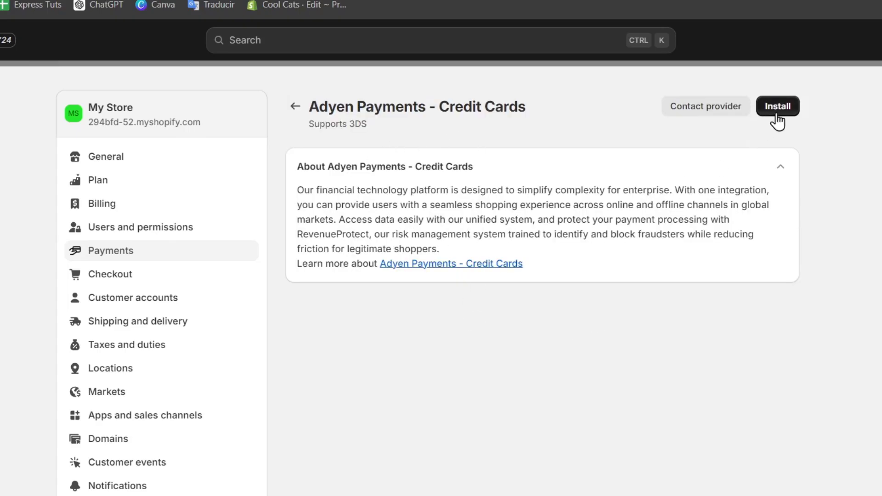
click(788, 108)
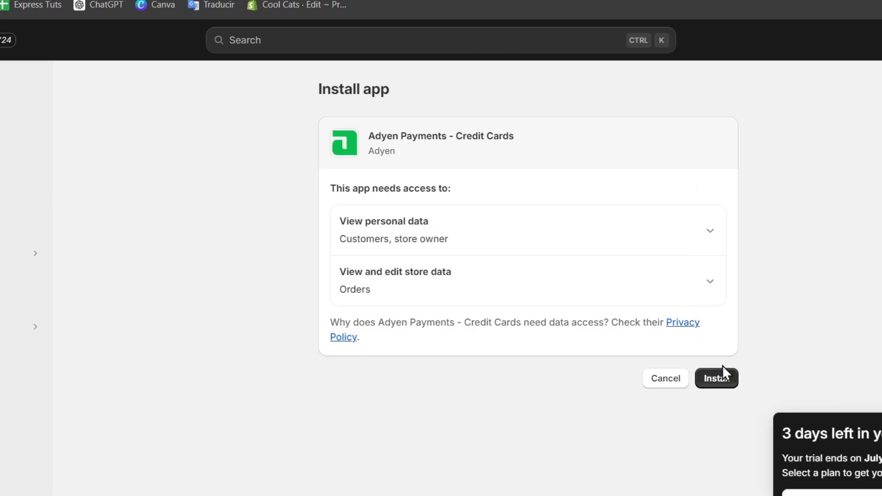
click(719, 376)
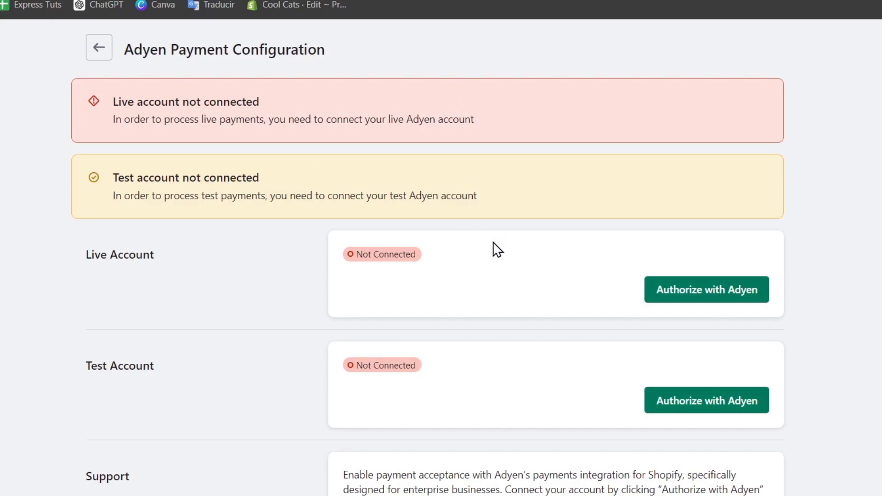
- Review the Adyen Payment Configuration page and look at the live and test options of Adyen's login
scroll(495, 268, down, 3)
scroll(496, 277, up, 3)
drag(171, 48, 364, 51)
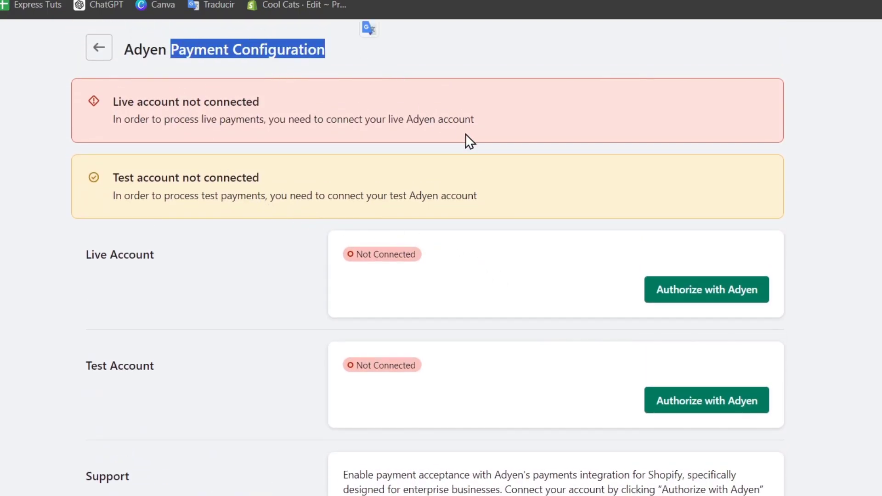
drag(470, 122, 476, 121)
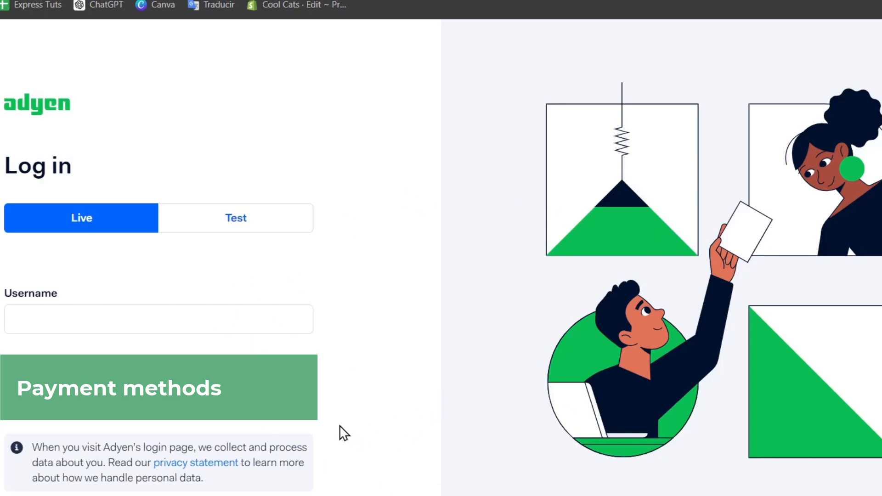
click(220, 219)
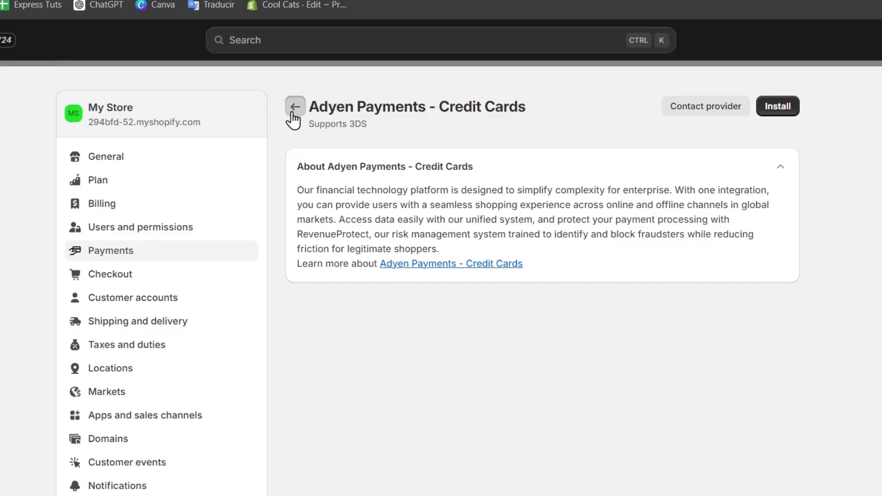
- Return to the third-party payment providers, choose Stripe and submit the Stripe account's email address
click(294, 108)
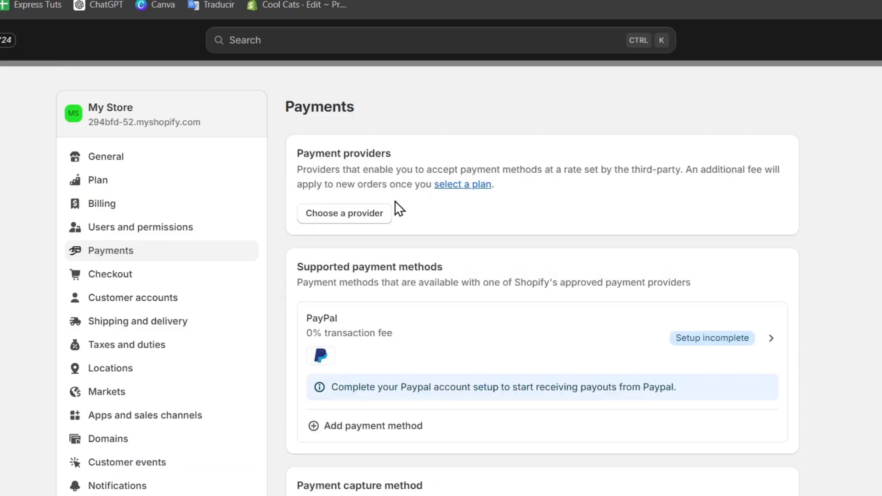
click(363, 215)
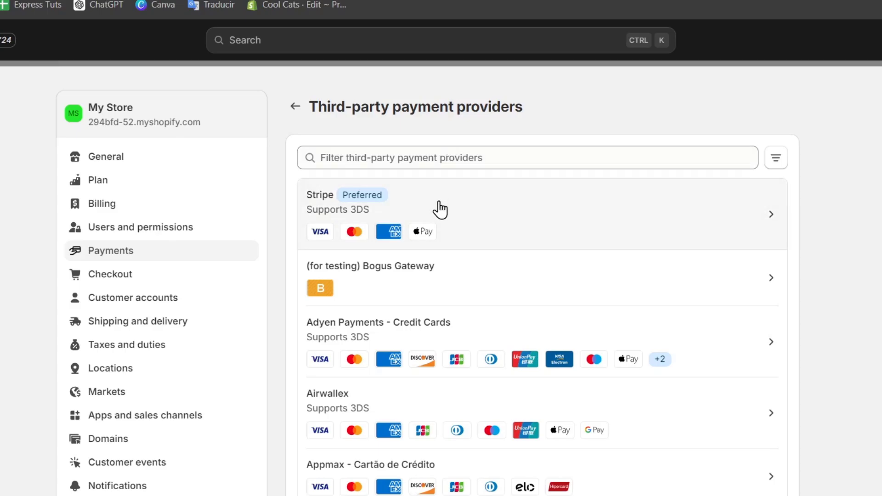
click(423, 234)
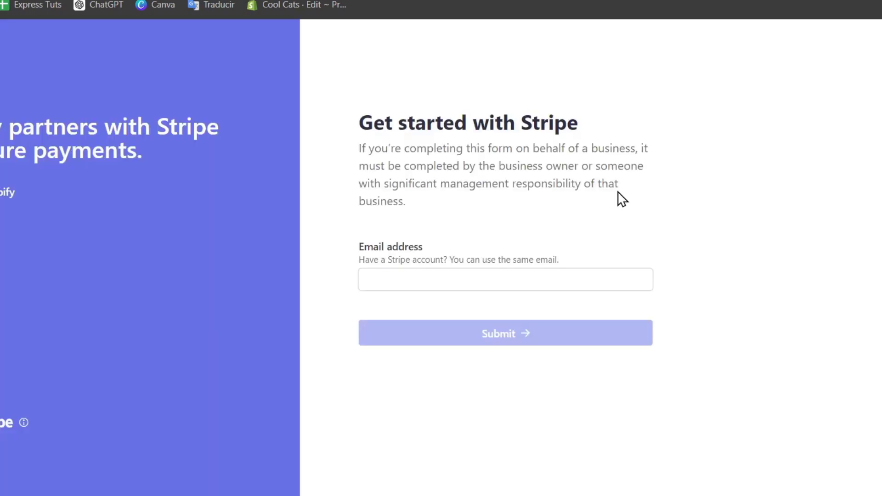
click(561, 276)
click(549, 339)
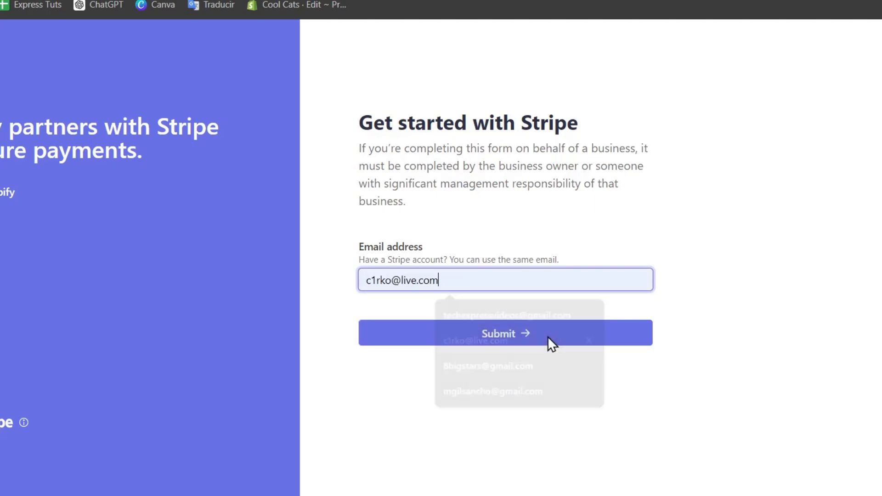
click(547, 340)
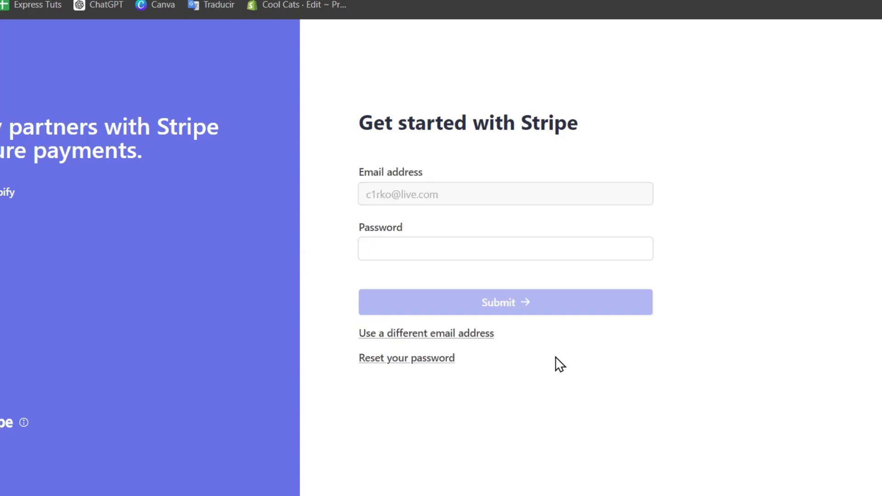
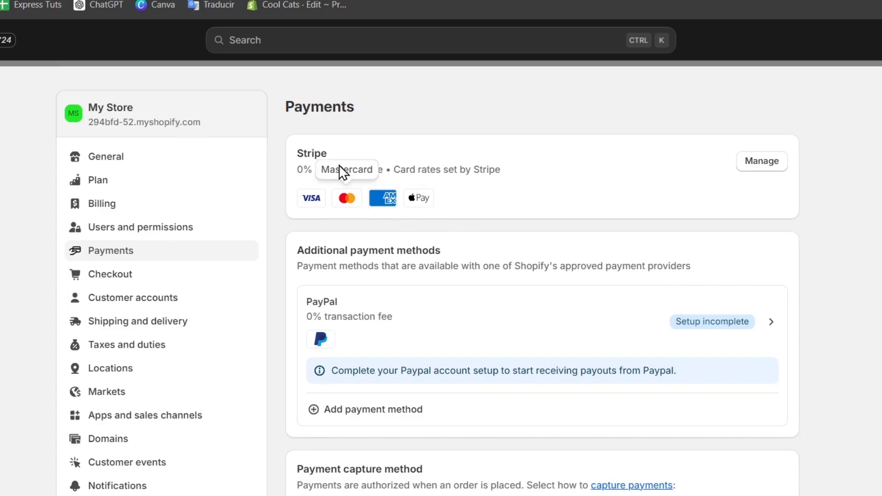
- Open the management page of the Stripe provider and examine its accepted payment methods and test mode option
click(763, 163)
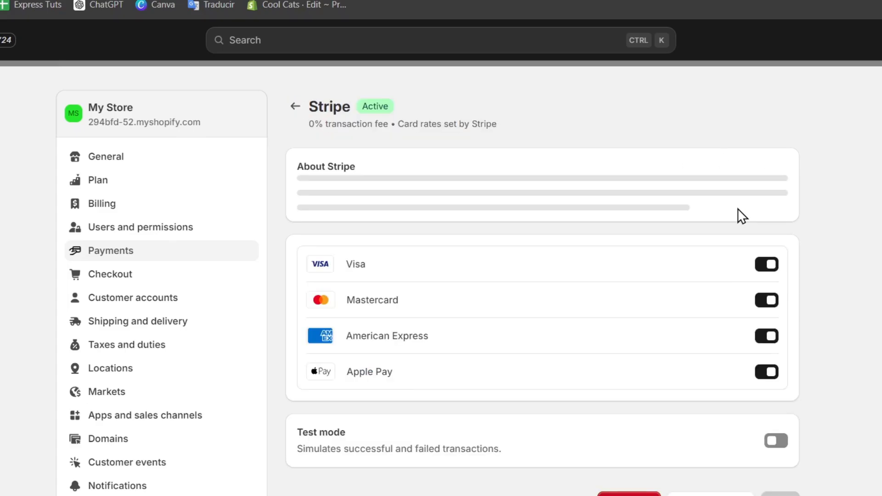
scroll(710, 258, down, 2)
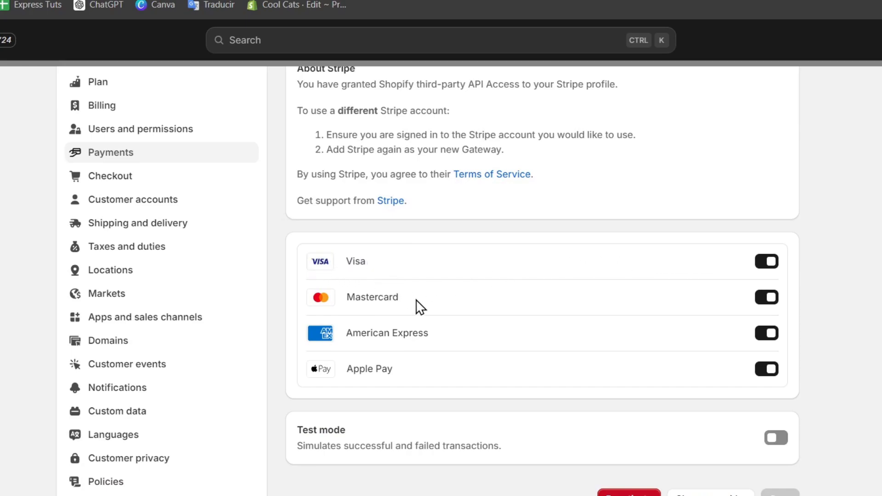
drag(418, 305, 331, 287)
drag(454, 337, 386, 317)
click(417, 374)
drag(418, 374, 378, 332)
scroll(592, 309, down, 1)
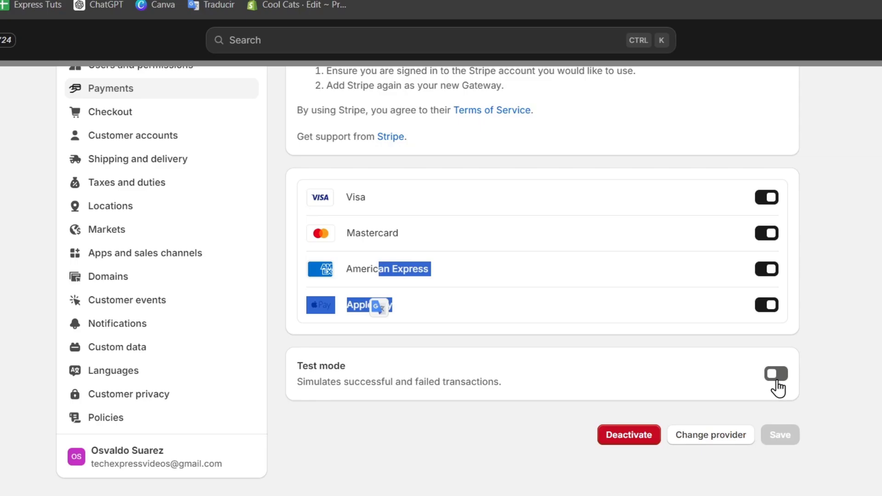
scroll(777, 389, up, 3)
scroll(778, 388, down, 2)
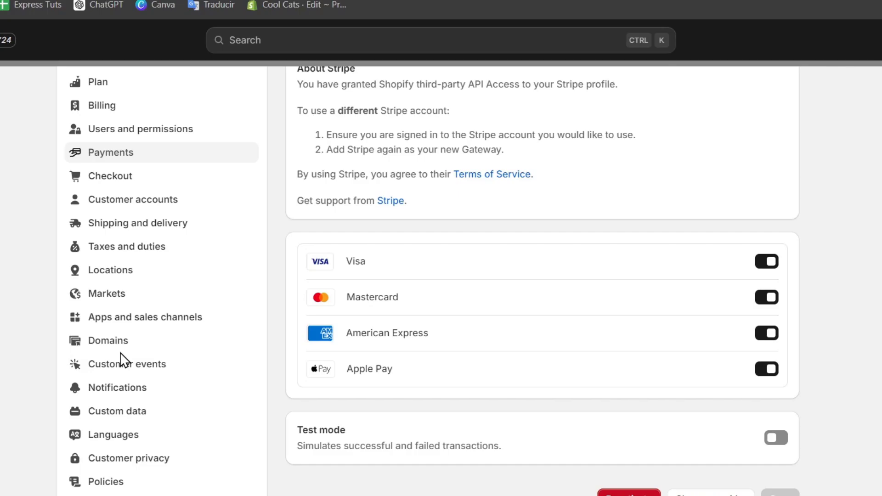
- Look over the store's settings categories and open the General settings
scroll(185, 372, down, 2)
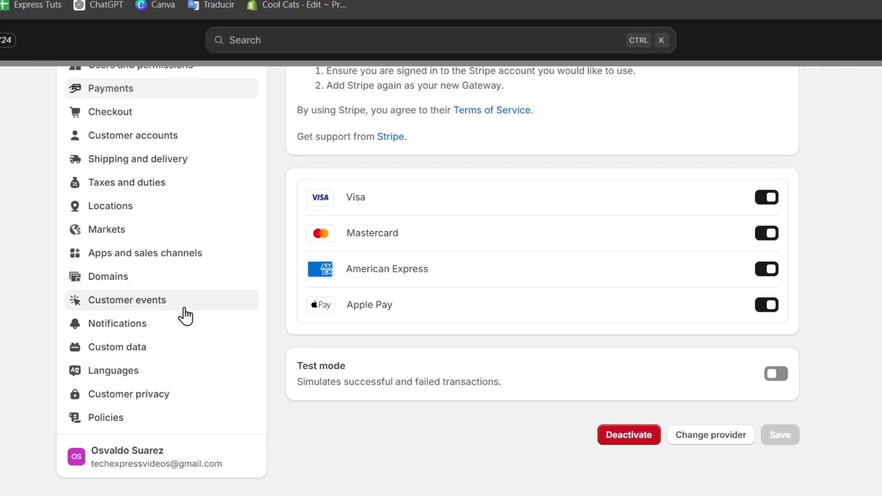
scroll(186, 316, up, 2)
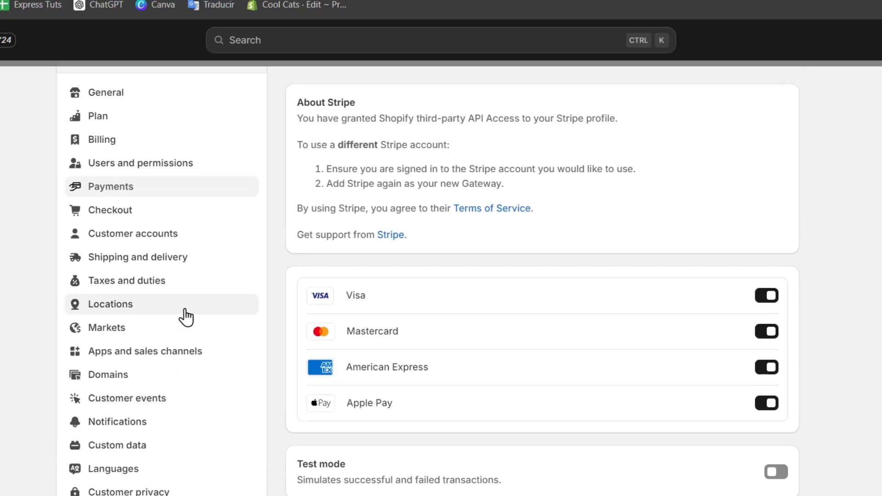
scroll(186, 316, up, 2)
scroll(187, 315, down, 3)
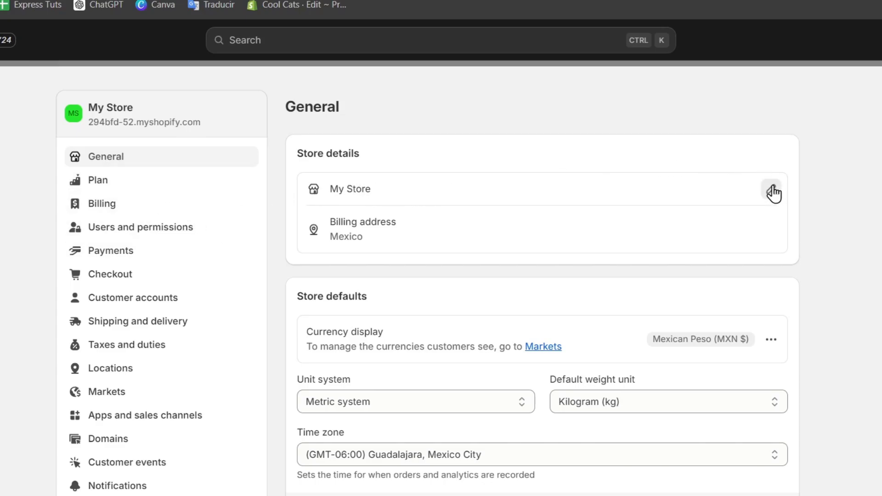
- Check the name ideas in the business name generator and rename the store Hexana in its profile, saving the change
click(772, 190)
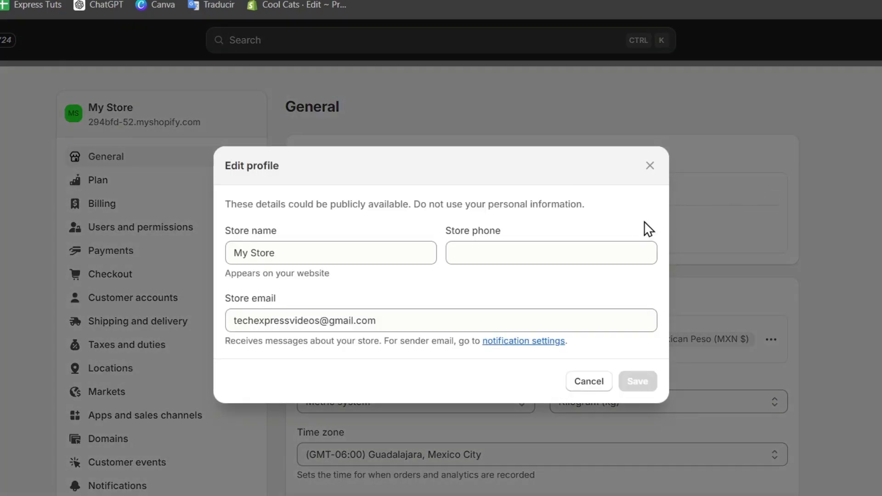
click(434, 1)
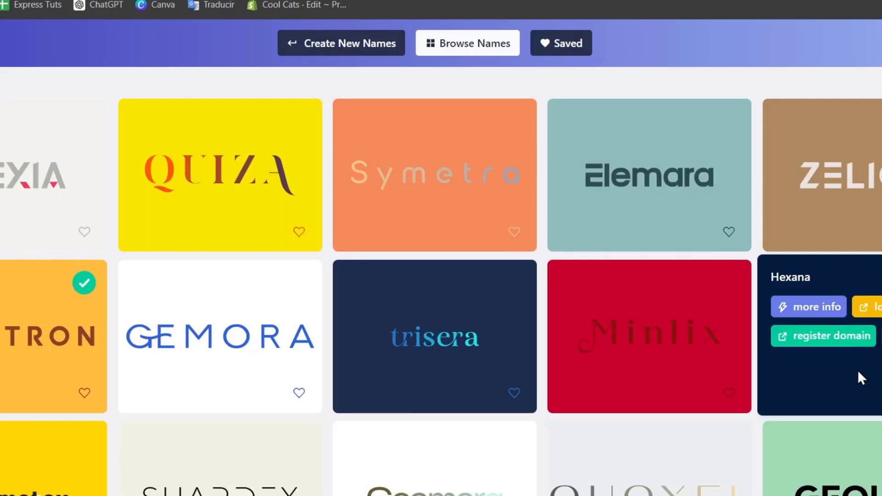
click(528, 1)
click(558, 1)
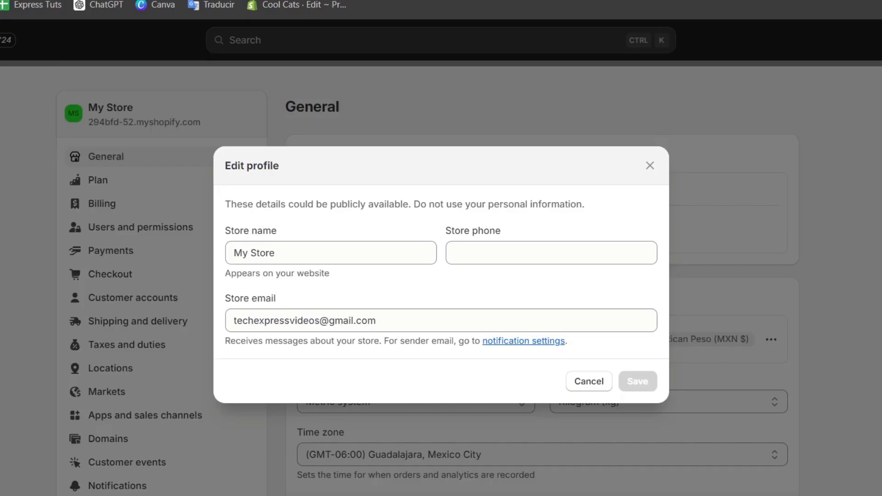
triple_click(335, 257)
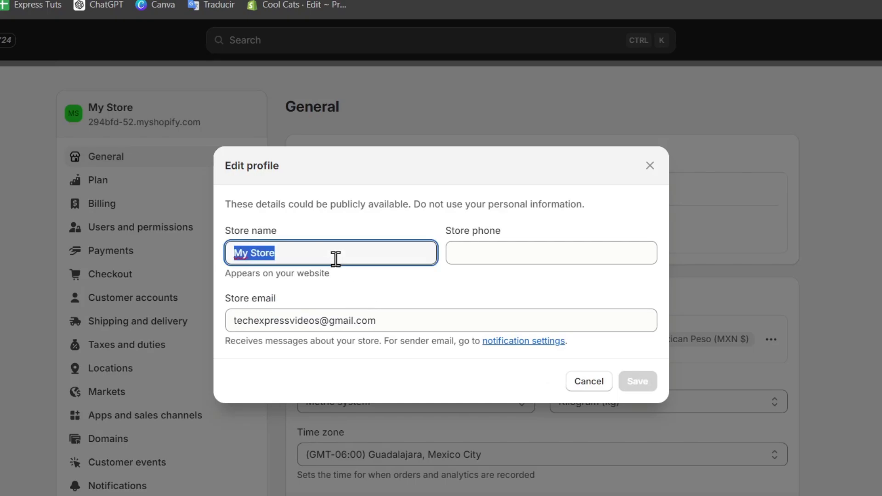
text(Hexana)
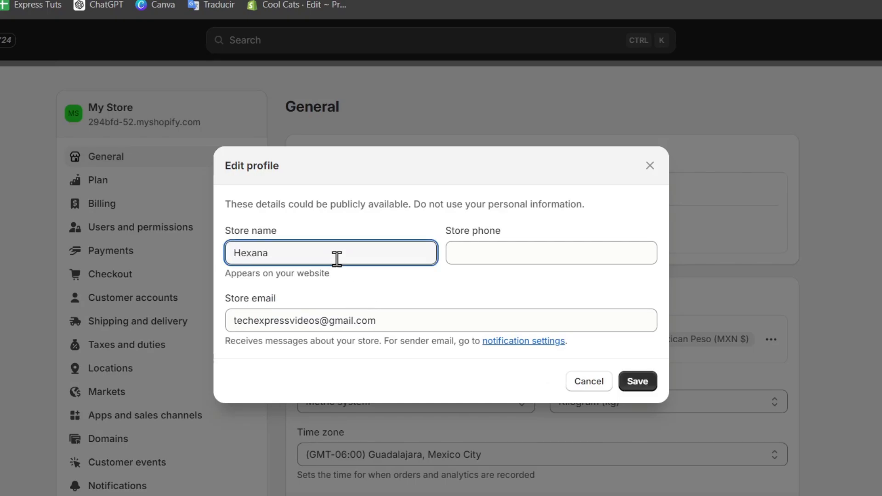
click(645, 385)
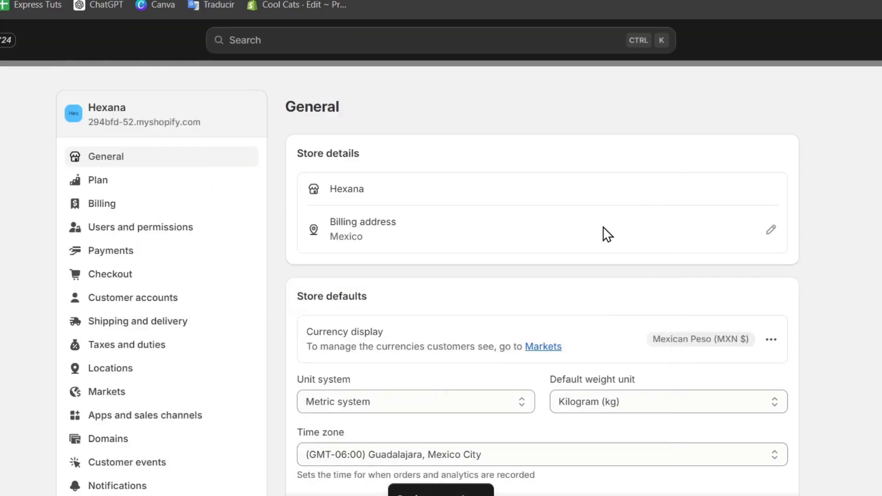
- Open the management page of the store's brand assets and look over its sections from logos to social links
scroll(604, 233, down, 15)
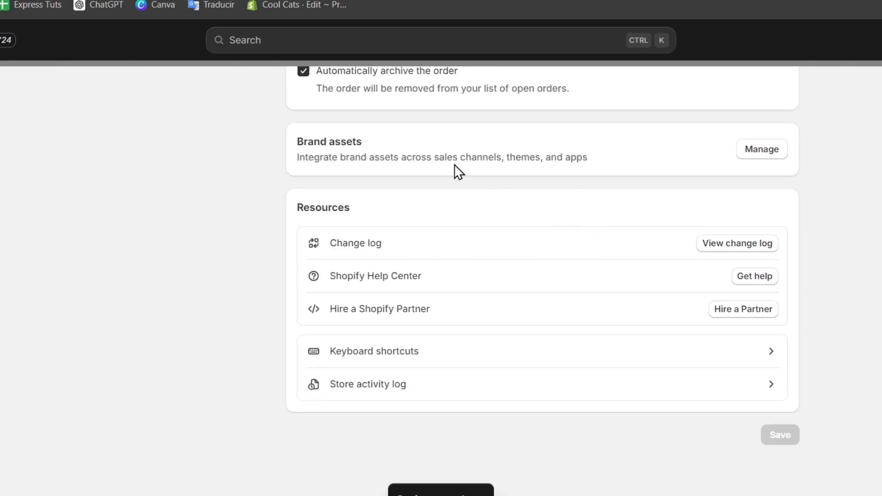
drag(307, 142, 365, 141)
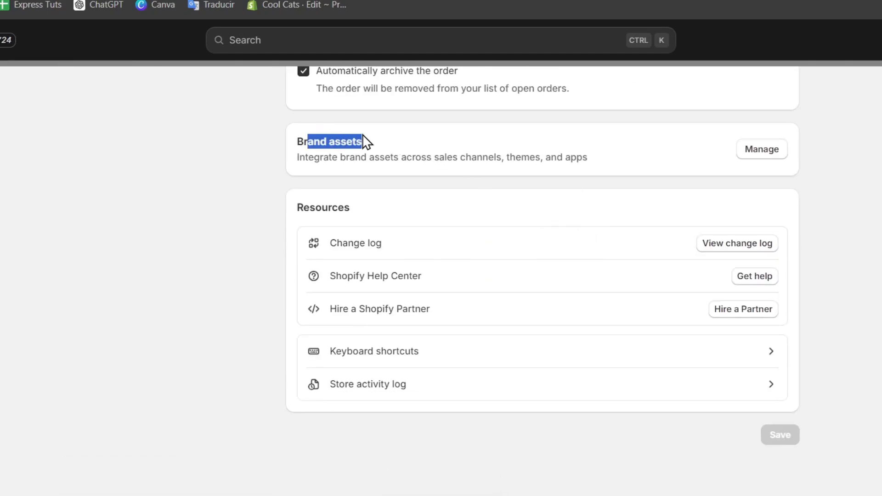
click(780, 150)
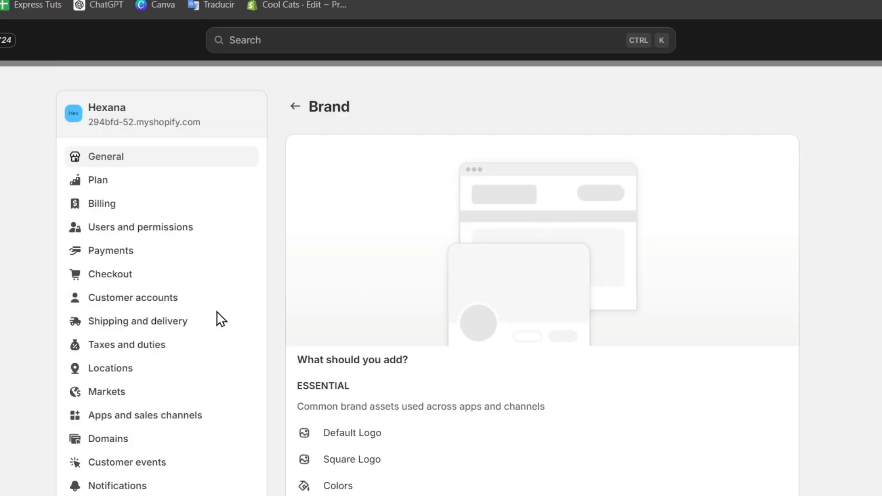
scroll(212, 320, down, 8)
scroll(609, 339, down, 8)
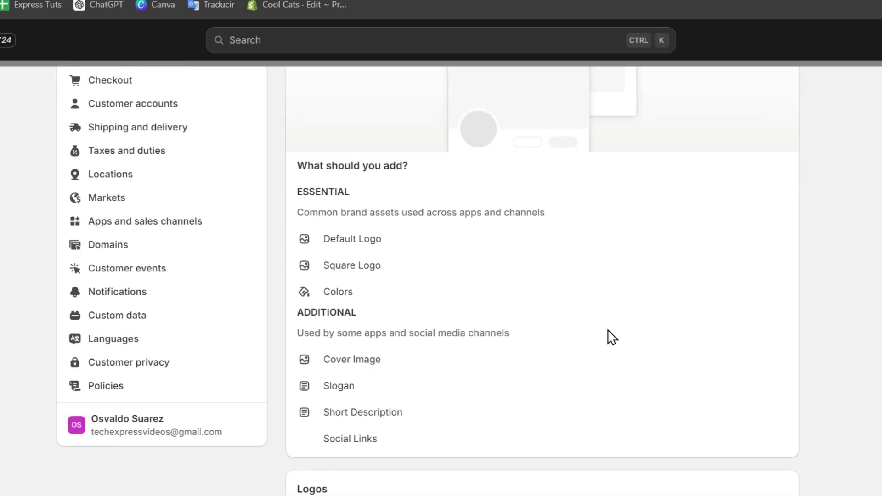
scroll(389, 393, down, 2)
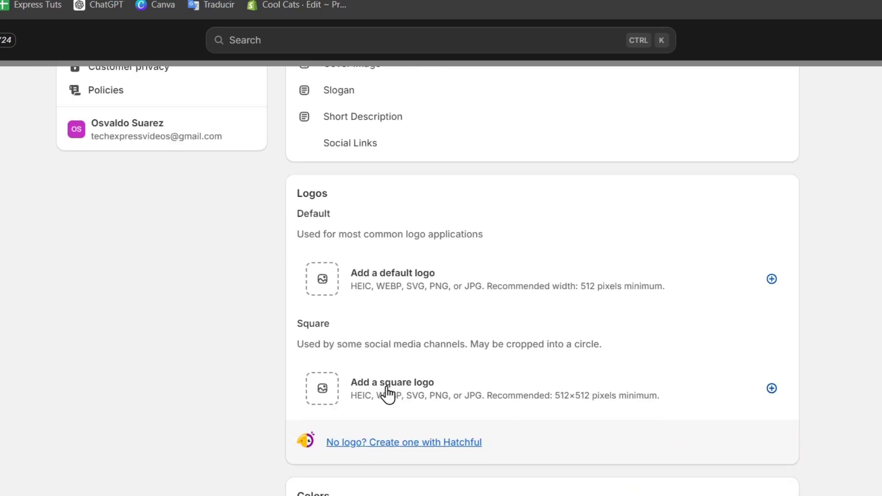
scroll(341, 395, down, 6)
scroll(394, 412, down, 11)
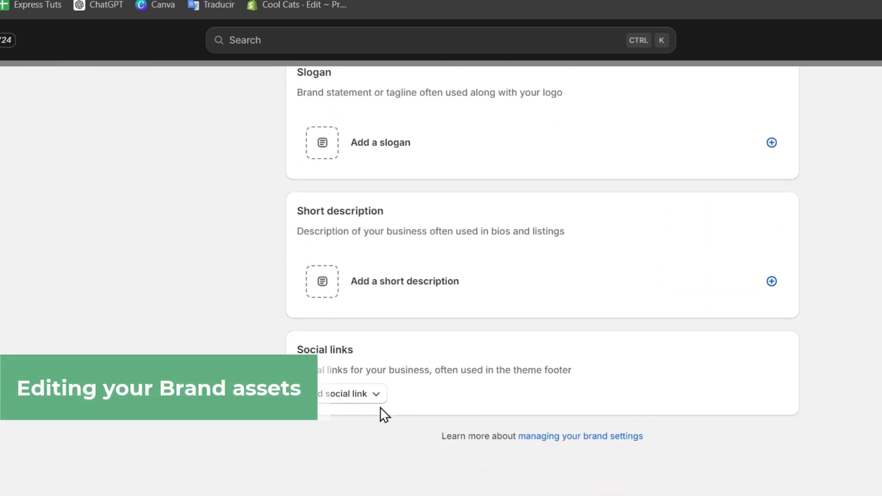
- Use the yellow hexagon image Untitled_design_8 for the brand's default and square logos
scroll(380, 408, up, 18)
scroll(385, 414, down, 6)
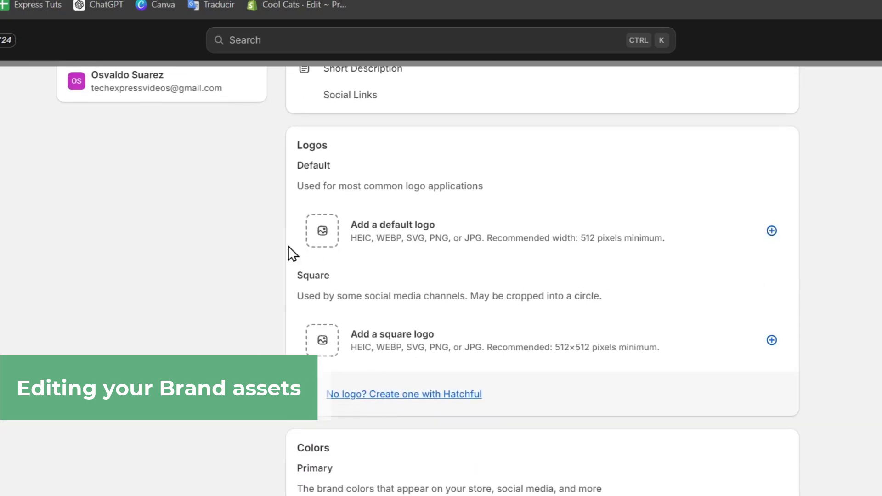
click(332, 244)
click(588, 288)
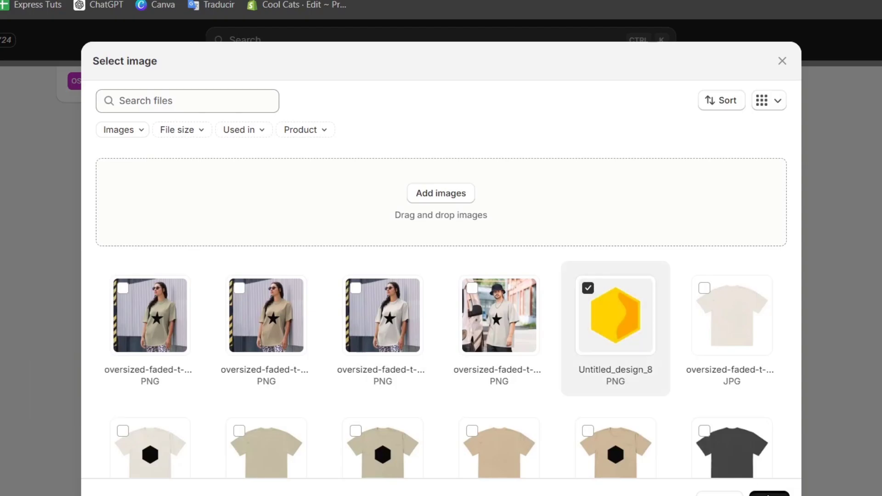
click(767, 494)
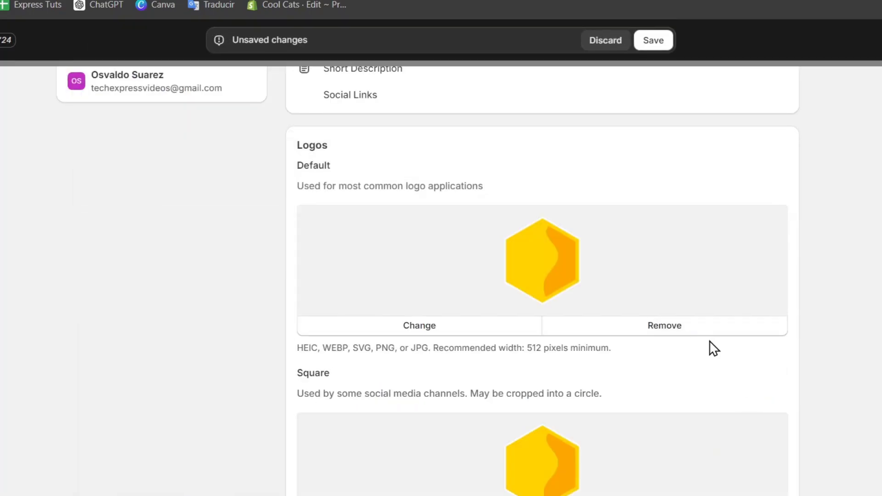
- Set the primary brand color to light yellow-green #f8ffd8 and its contrasting color to pale yellow #faffc6
scroll(713, 348, down, 4)
scroll(713, 352, down, 2)
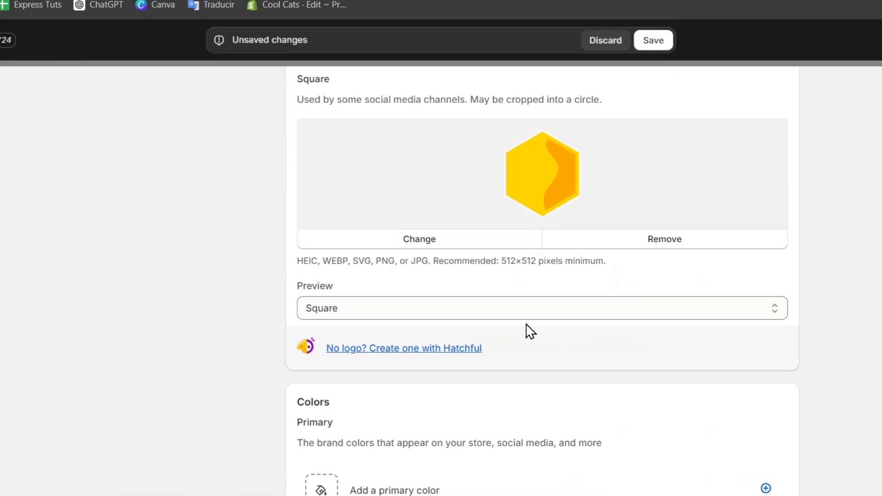
scroll(527, 331, down, 2)
click(328, 396)
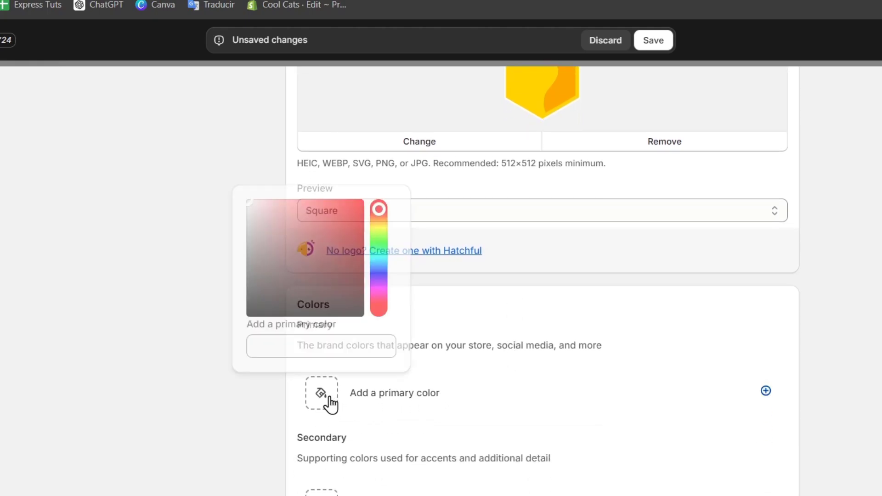
click(377, 229)
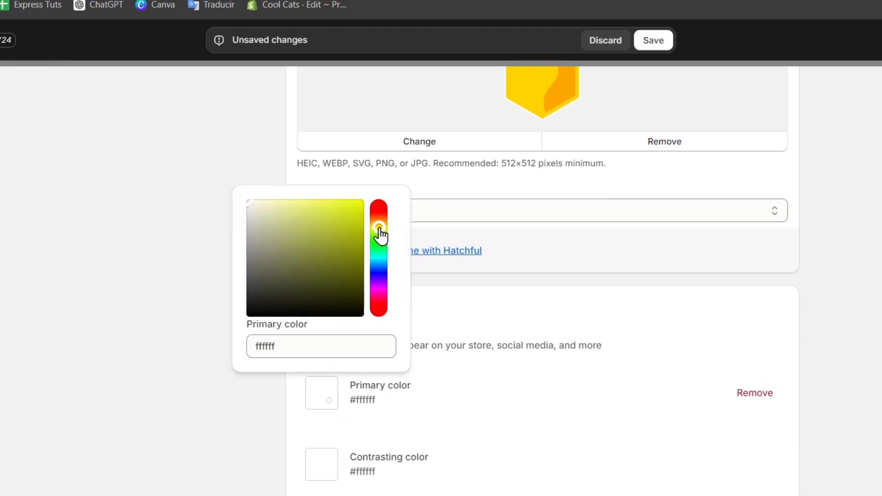
drag(280, 215, 265, 175)
click(265, 175)
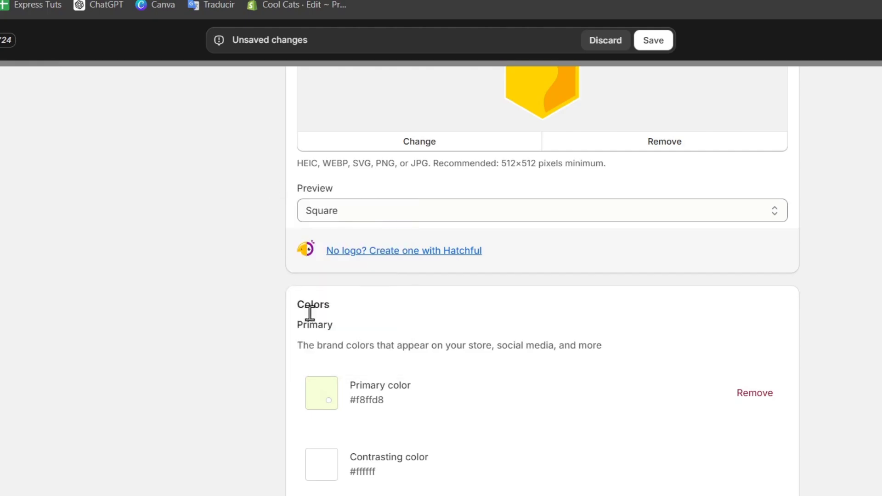
click(332, 472)
drag(378, 321, 378, 306)
mouse_move(288, 269)
mouse_down()
mouse_move(310, 267)
mouse_move(274, 266)
mouse_up()
- Add two secondary brand colors, dark gray #3b3b3b and medium gray #595959
scroll(457, 331, down, 2)
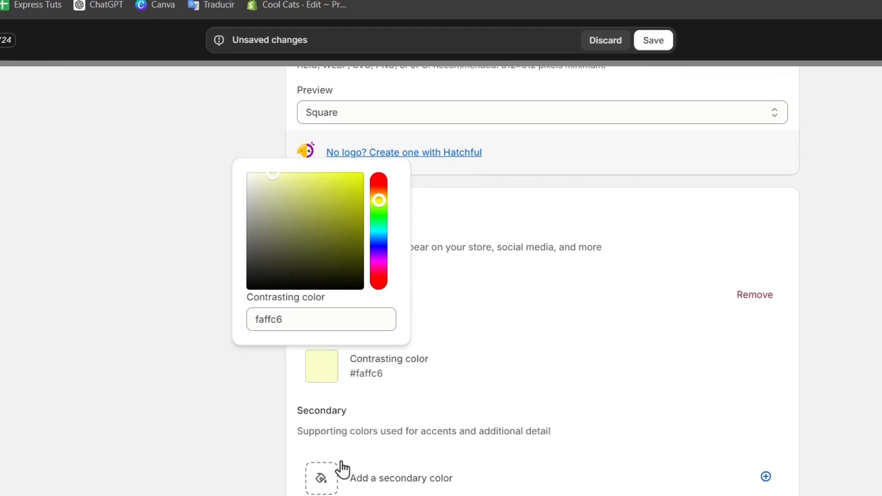
click(323, 468)
drag(309, 357, 197, 376)
scroll(317, 384, down, 4)
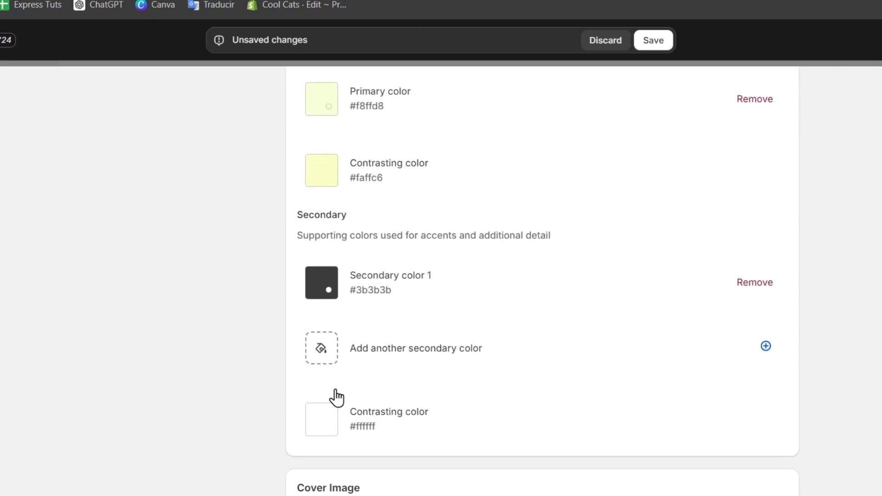
click(318, 361)
drag(375, 235, 379, 216)
drag(322, 251, 172, 242)
- Check the brand preview and add the photo of the man in the star T-shirt as the cover image
scroll(363, 447, down, 4)
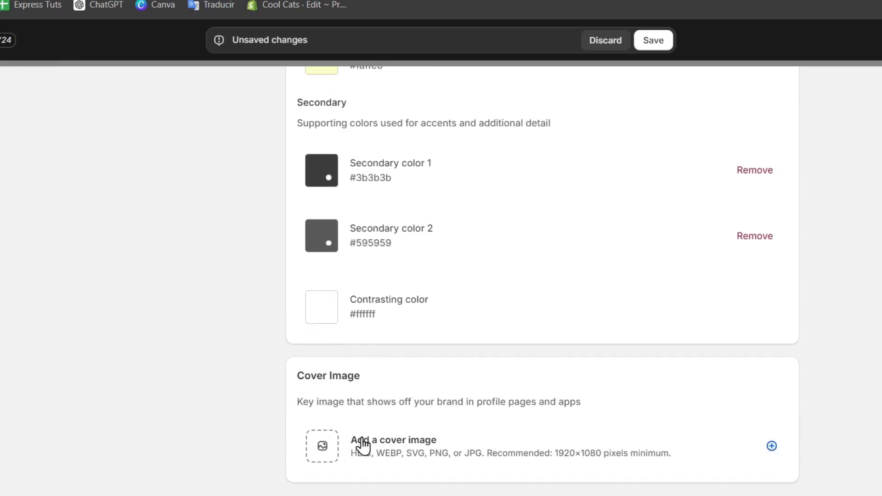
scroll(597, 414, up, 1)
scroll(602, 418, up, 20)
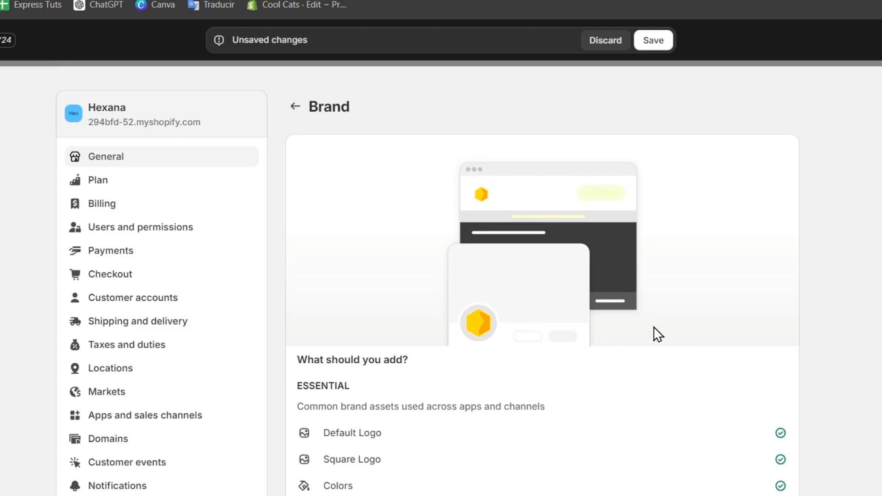
scroll(562, 376, down, 15)
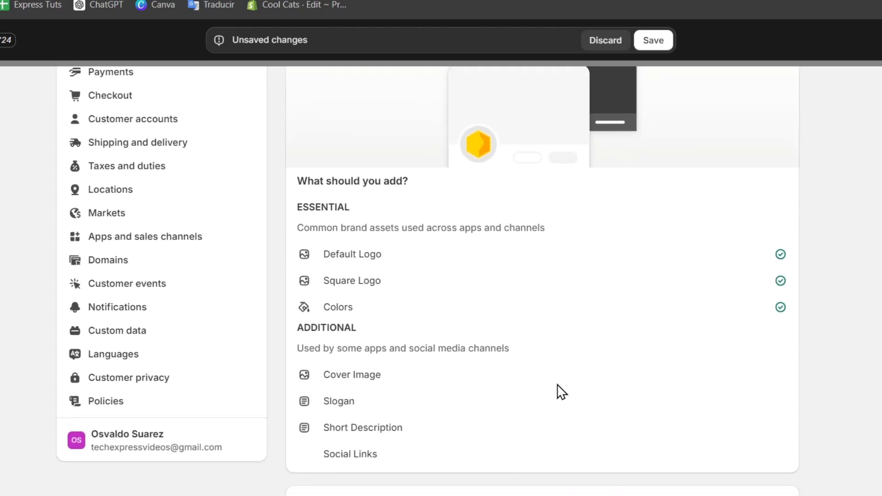
scroll(559, 392, down, 10)
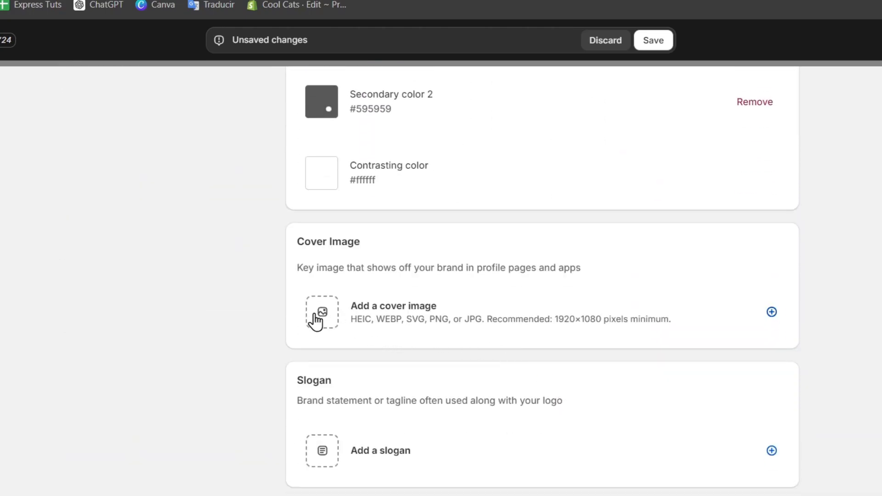
click(332, 317)
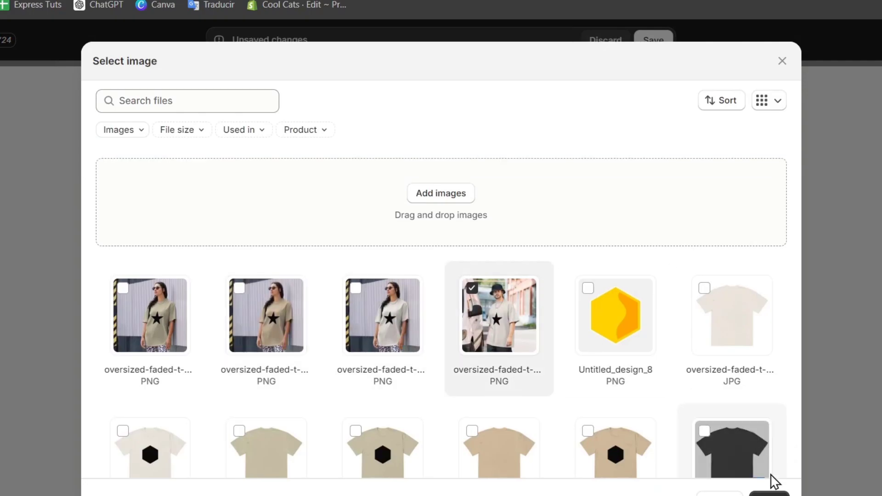
click(770, 493)
- Compare the cover image's preview in the 3:1 and 16:9 ratios, ending on 16:9
scroll(809, 361, down, 2)
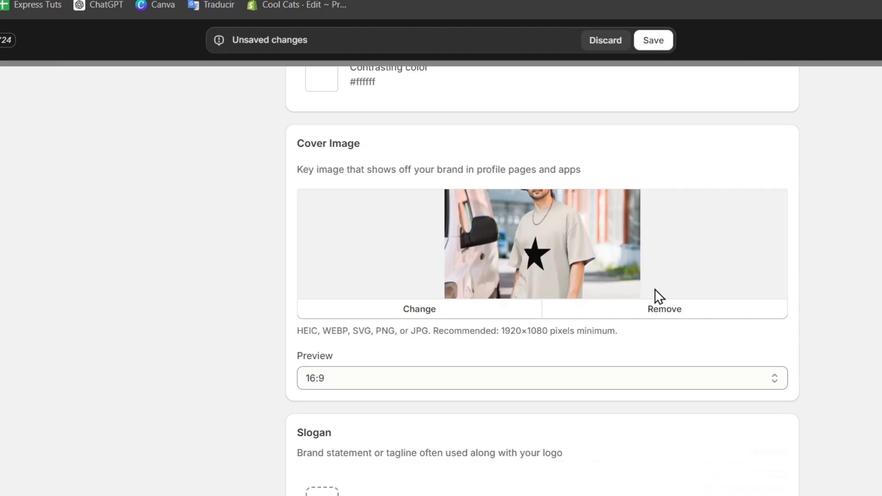
click(474, 388)
click(465, 396)
click(475, 388)
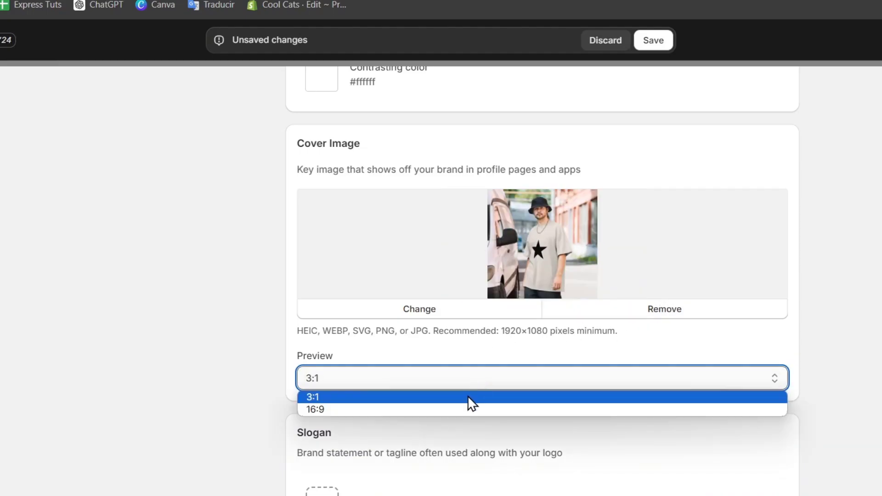
click(464, 410)
- Enter the slogan "Shapes for the names" and the short description "Clothing brand store that designs shapes, elements and minimalistic style."
scroll(784, 404, down, 2)
click(515, 406)
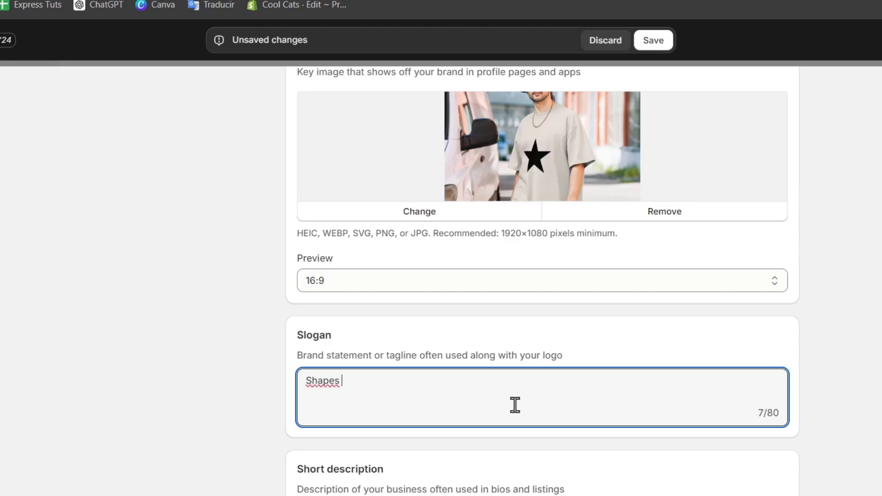
text(Shapes for the names)
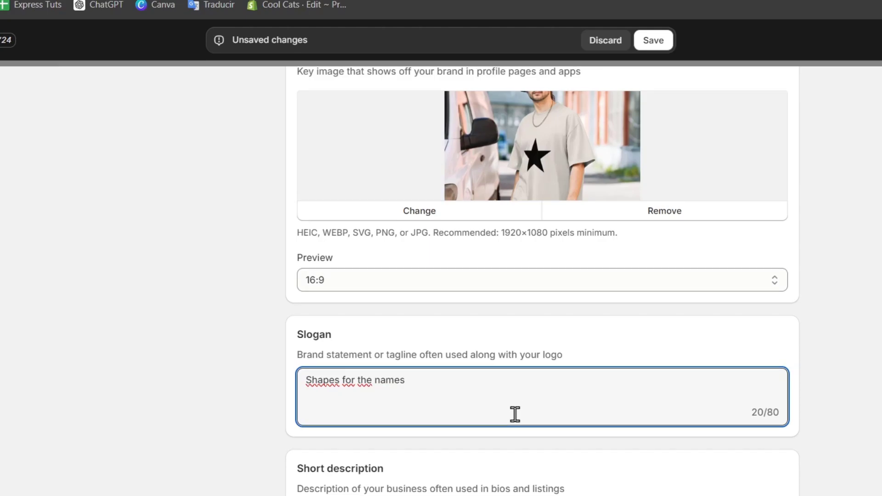
scroll(483, 370, down, 4)
click(474, 360)
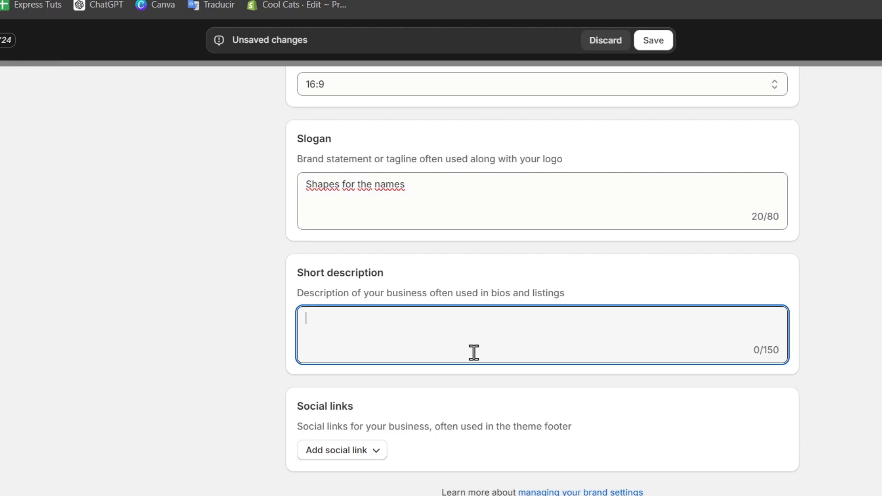
text(Clothing brand store that)
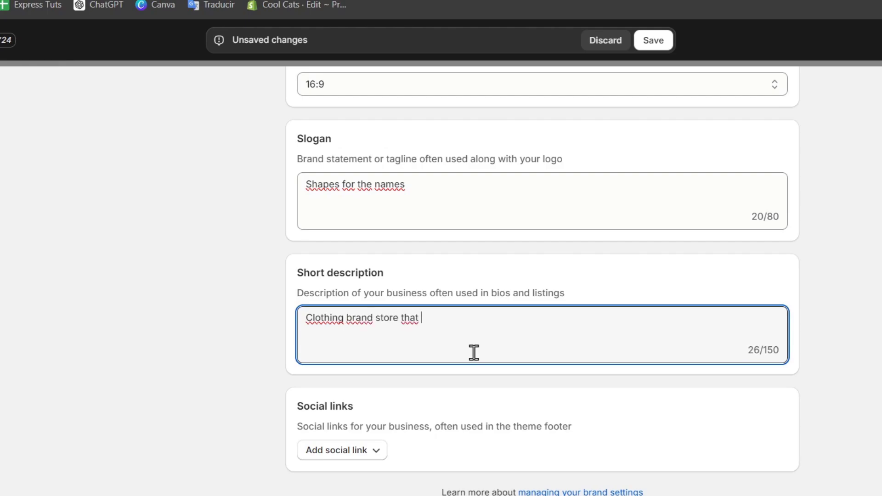
text(s)
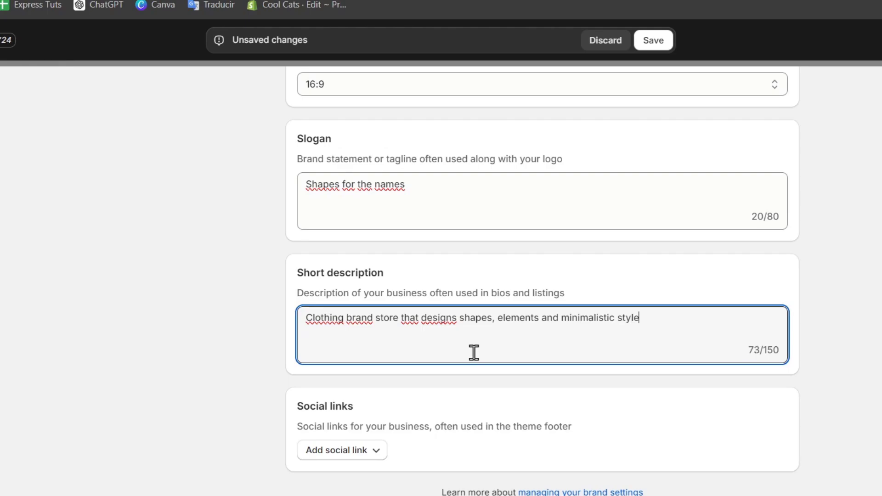
- Look through the platforms available for social links and review the brand preview with the cover image
scroll(614, 406, down, 2)
click(345, 395)
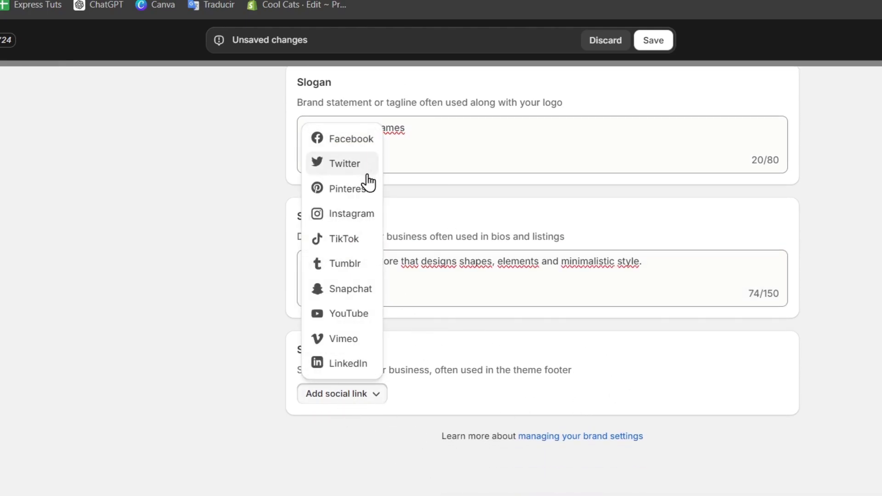
click(585, 387)
scroll(588, 389, up, 20)
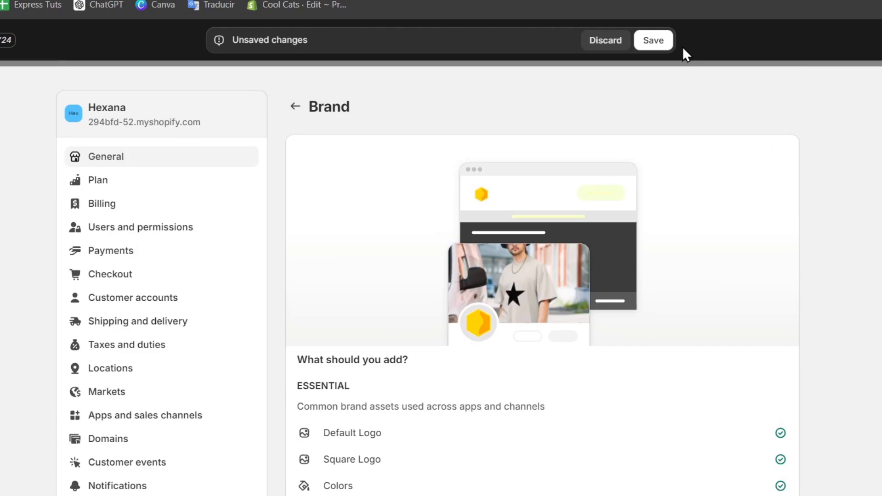
- Save the brand asset changes and leave the store settings
click(666, 44)
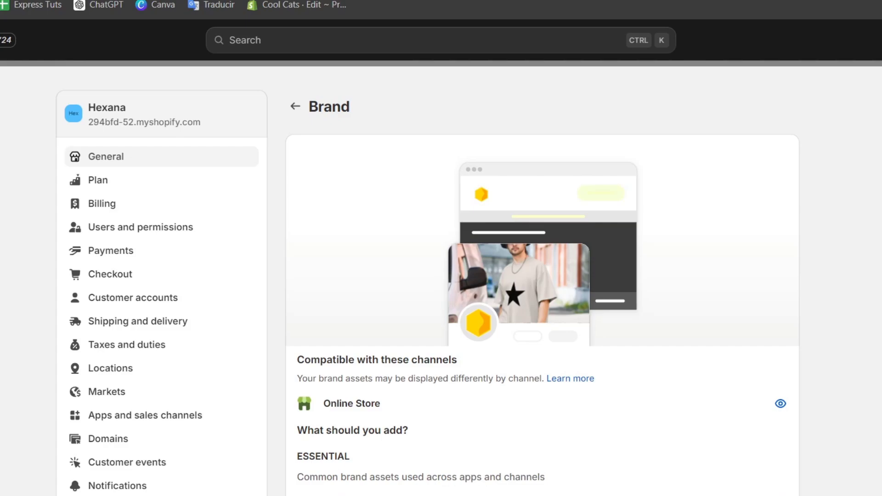
key(Escape)
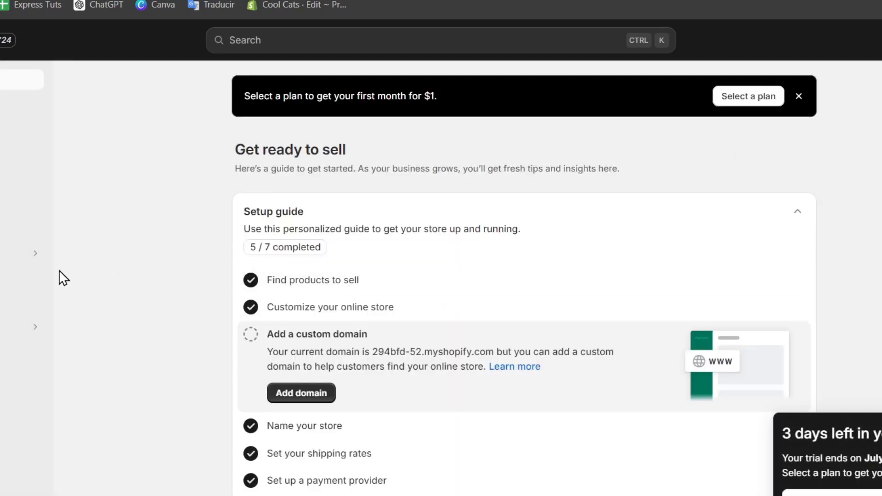
- View the live online store and review its home page from the header logo down to the email subscription and footer
click(34, 276)
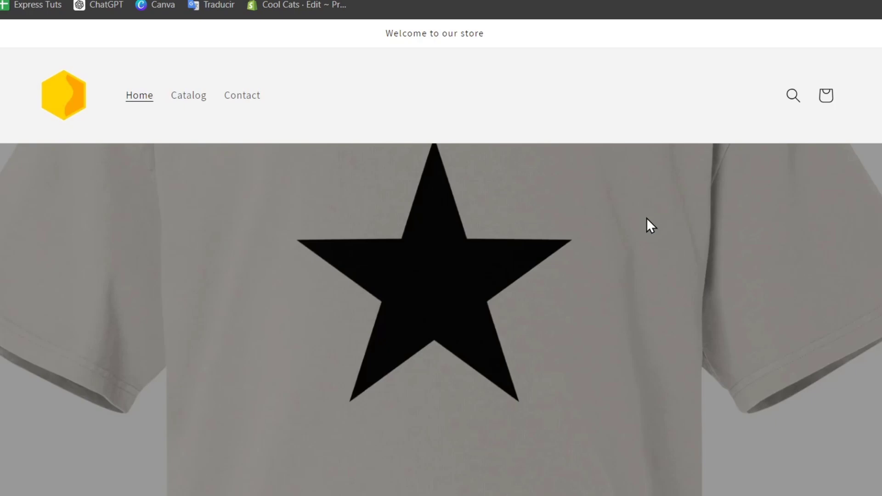
scroll(647, 218, down, 4)
scroll(649, 225, down, 10)
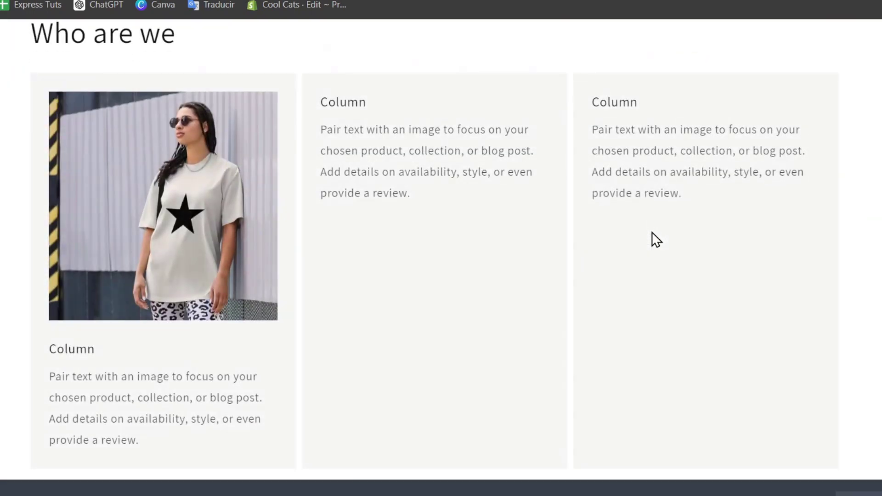
scroll(657, 241, down, 10)
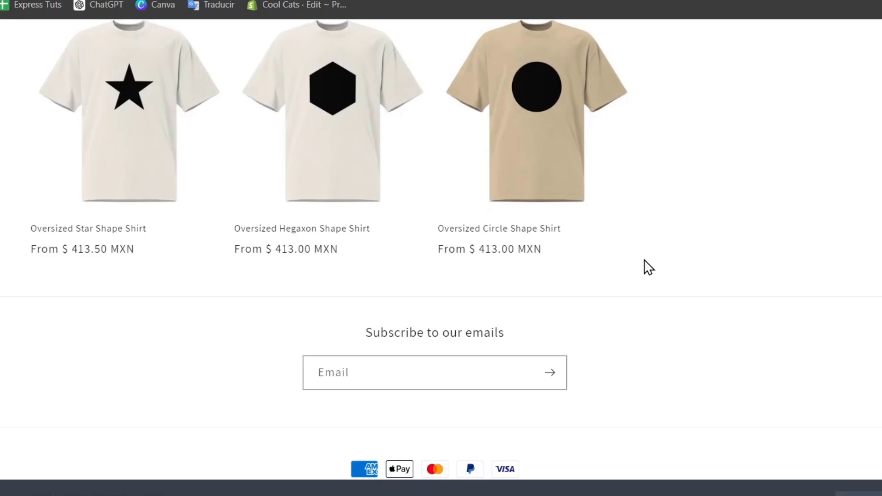
scroll(645, 260, up, 20)
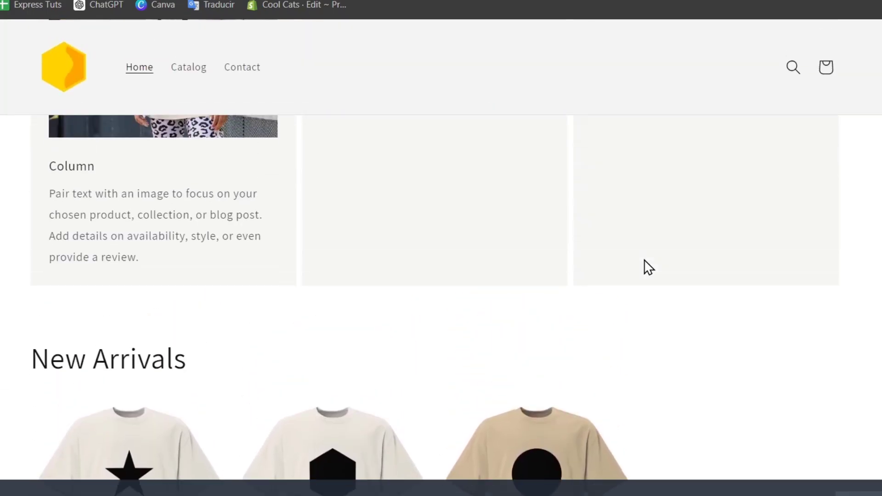
scroll(644, 259, up, 5)
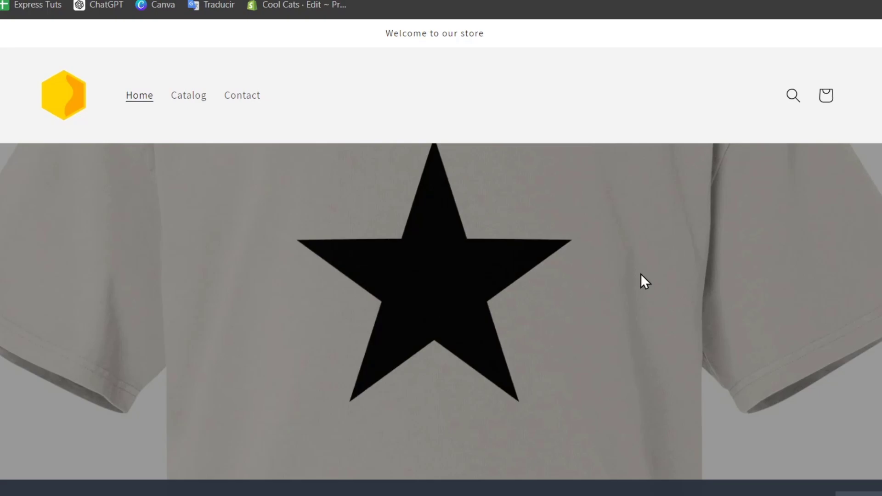
- Check the password-protection notice on the online store's Themes page and proceed from it to picking a plan
scroll(647, 294, down, 15)
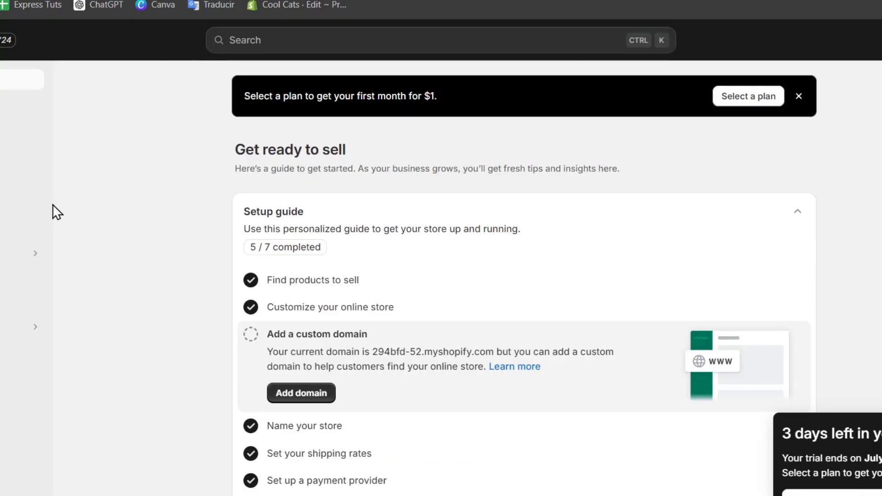
click(5, 274)
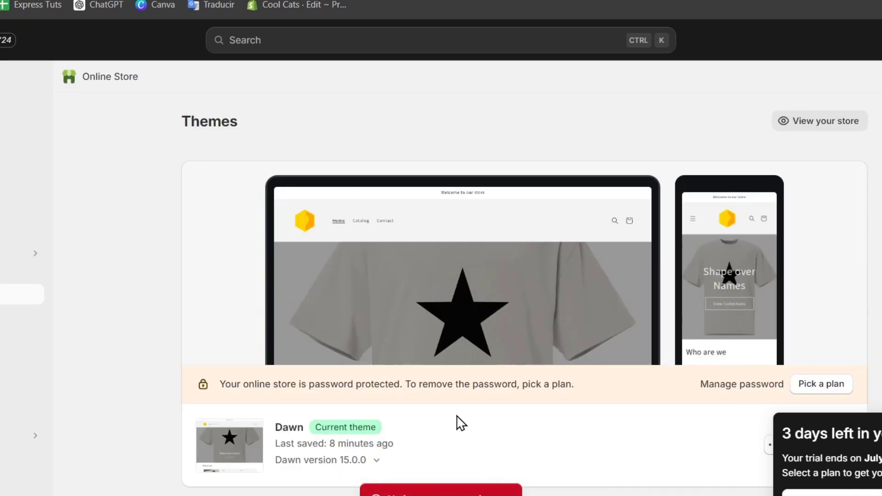
scroll(478, 395, down, 4)
drag(326, 188, 579, 190)
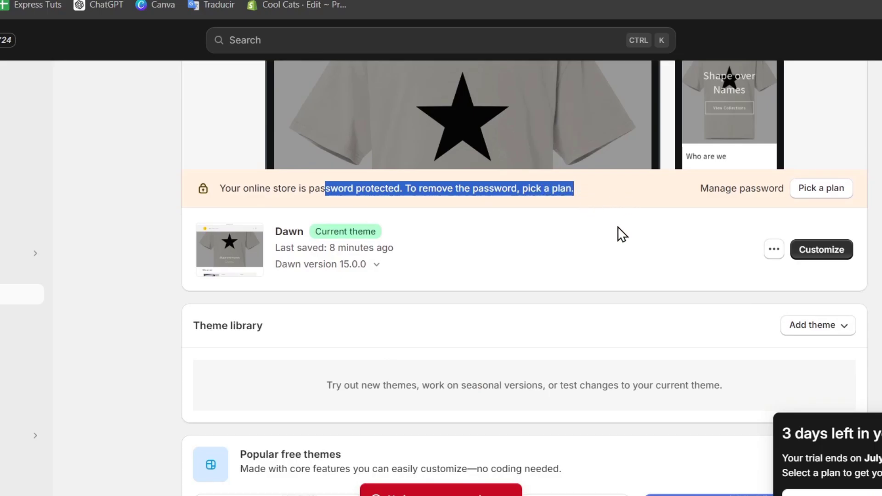
scroll(618, 235, up, 4)
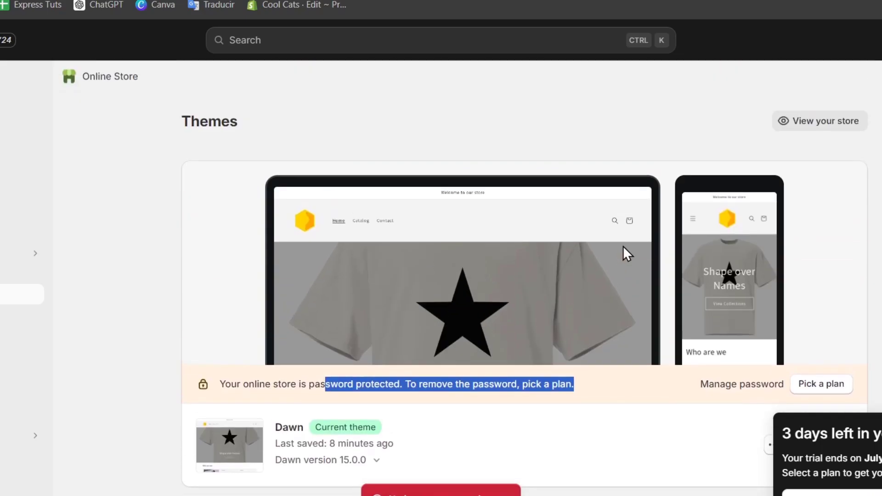
click(796, 390)
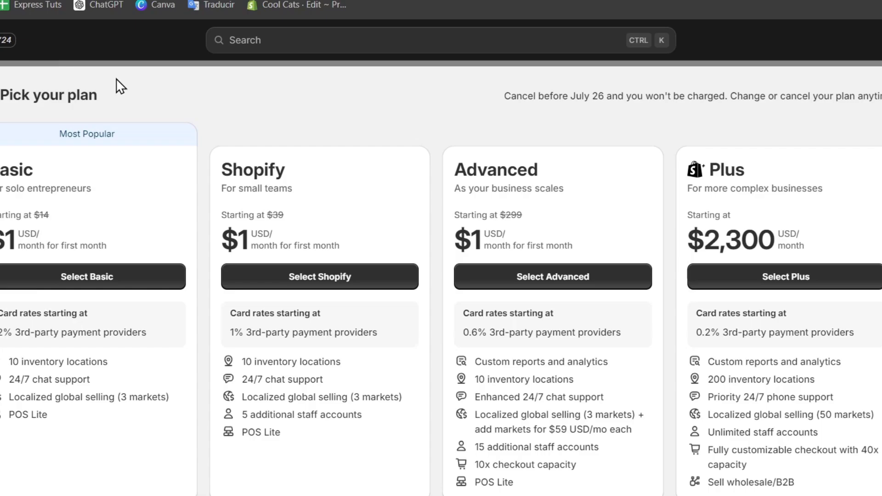
- Compare the available Shopify plans and their features, and select the Basic plan
drag(42, 239, 127, 251)
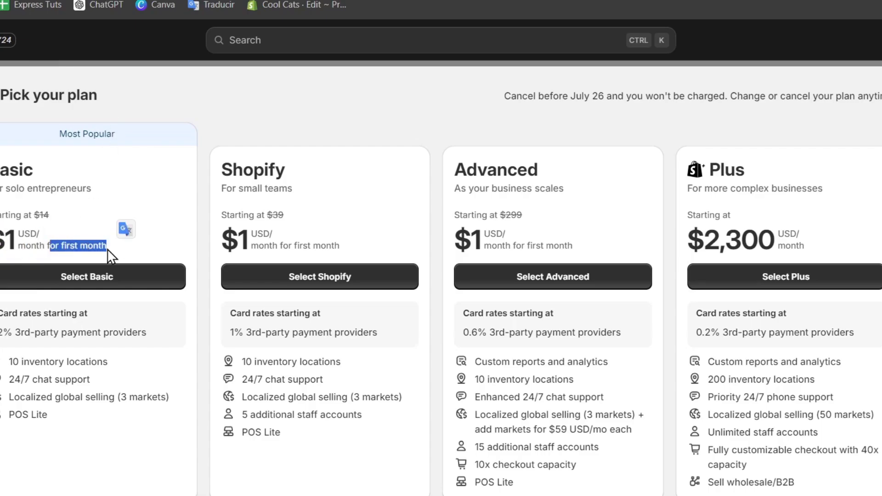
scroll(200, 271, down, 3)
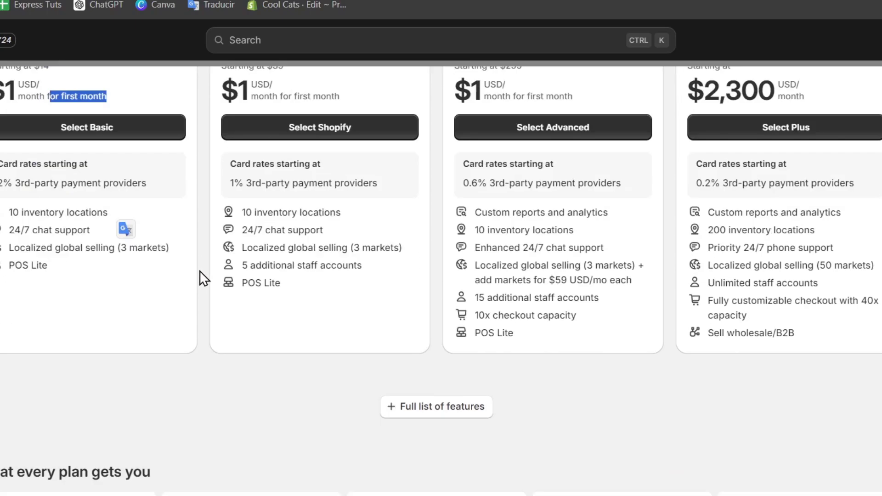
scroll(201, 277, down, 7)
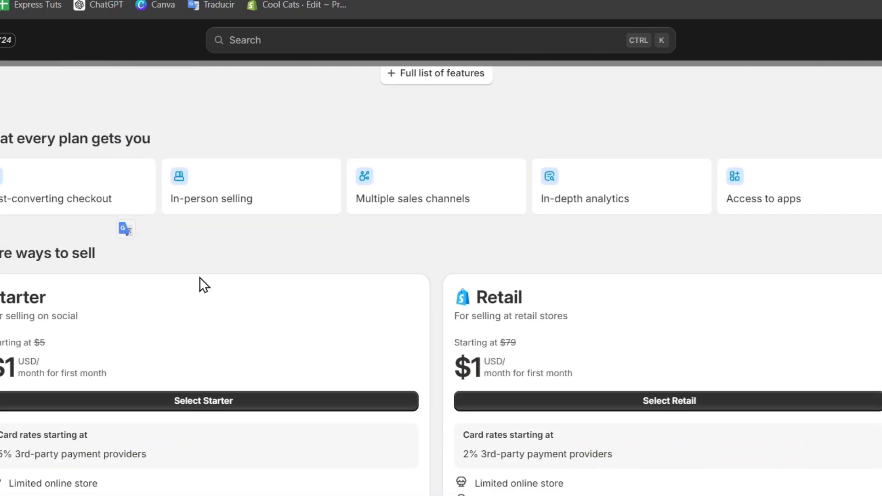
scroll(204, 284, up, 10)
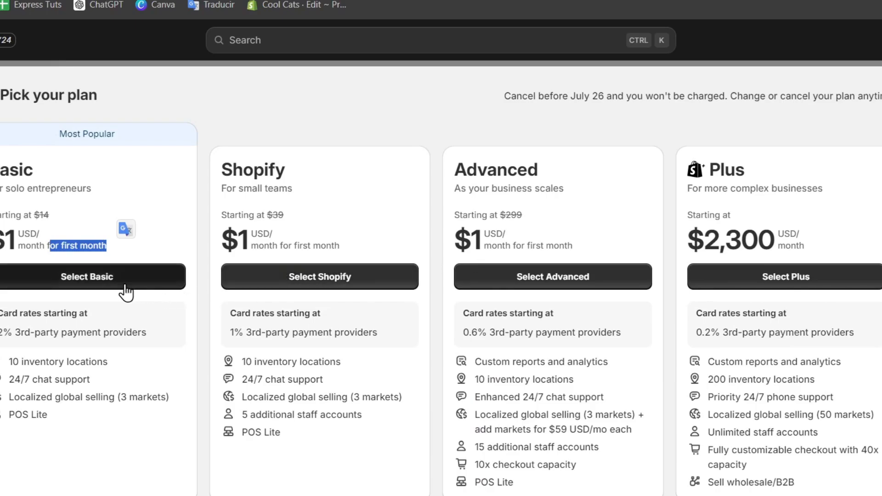
scroll(490, 303, down, 11)
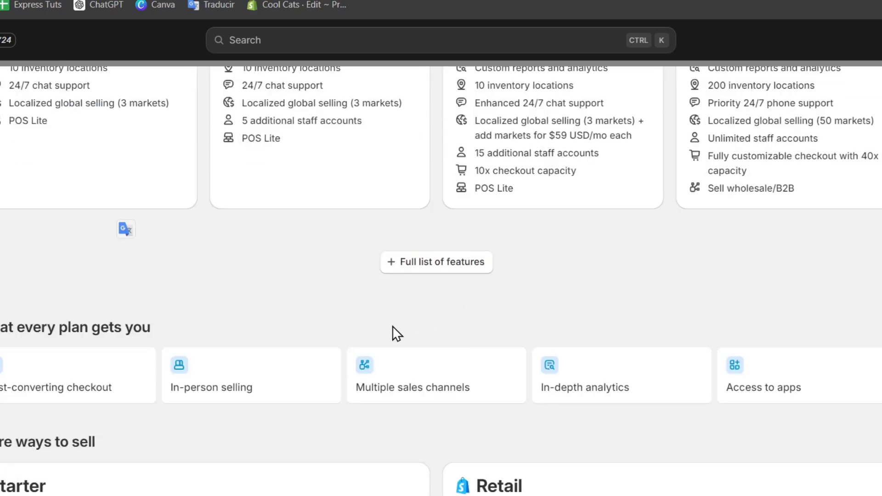
scroll(391, 337, down, 2)
scroll(364, 358, up, 12)
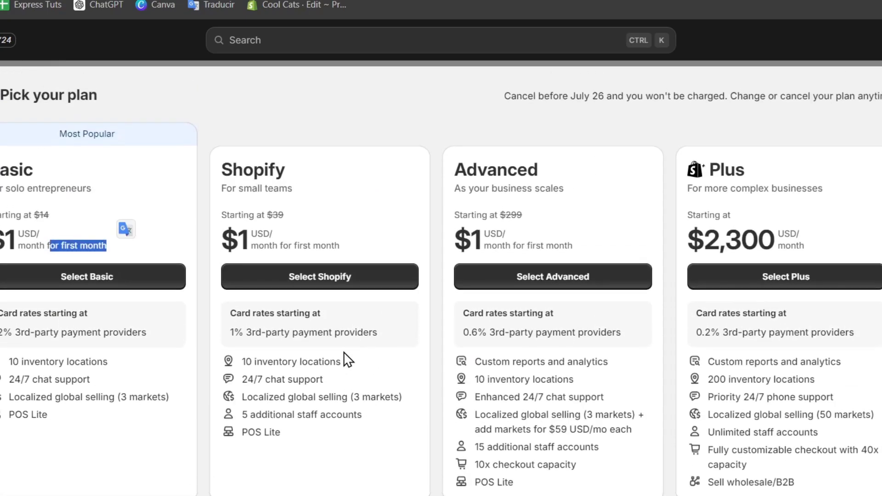
click(102, 288)
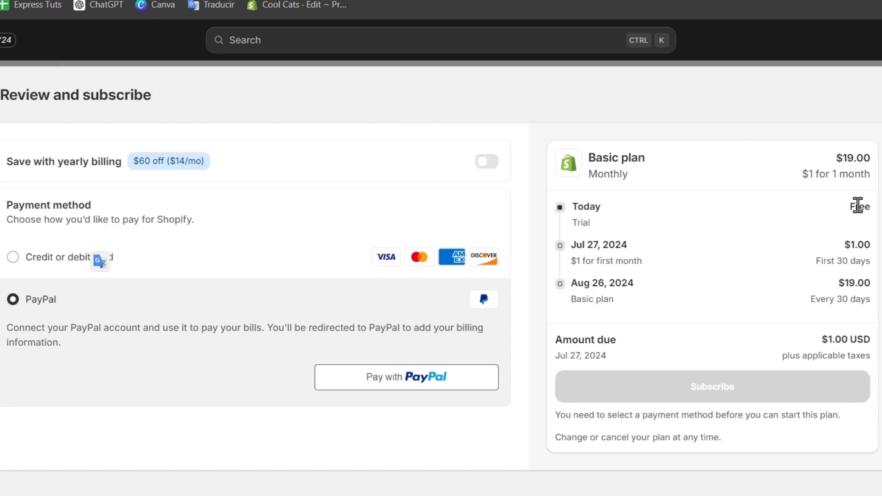
- Review the Basic plan's billing schedule and pay for the monthly subscription with PayPal
double_click(857, 244)
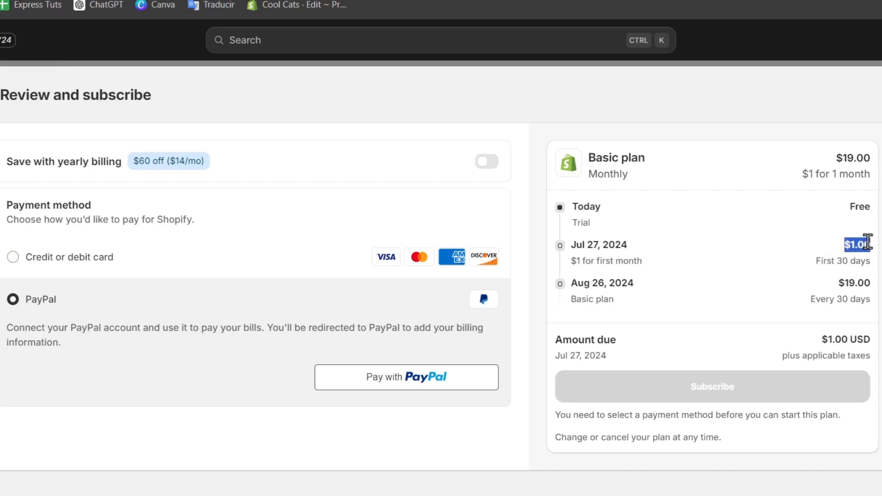
click(579, 282)
drag(579, 282, 651, 291)
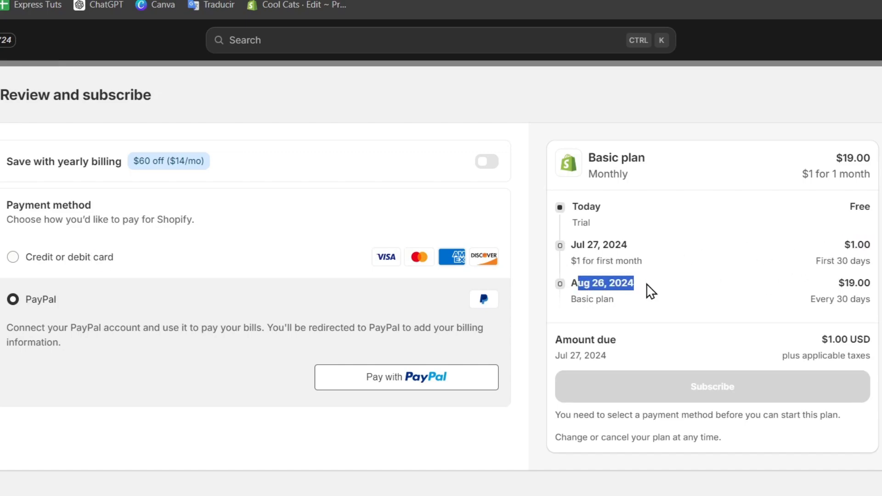
drag(836, 274, 881, 280)
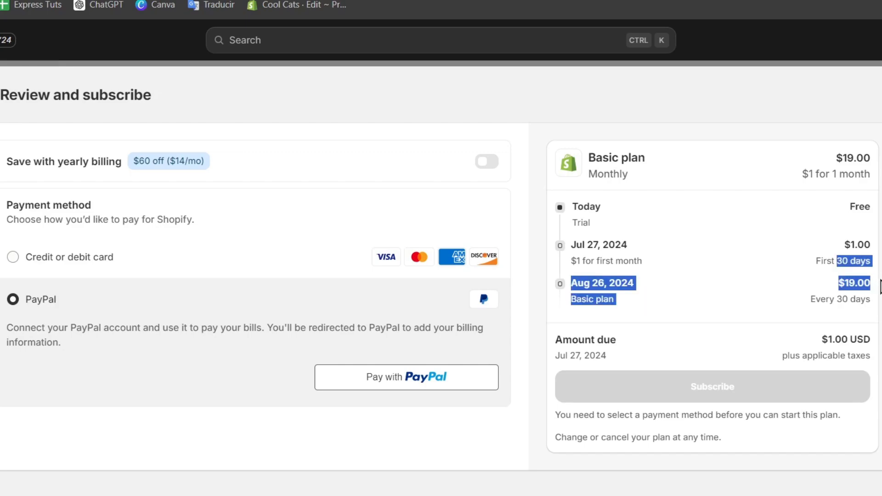
click(881, 299)
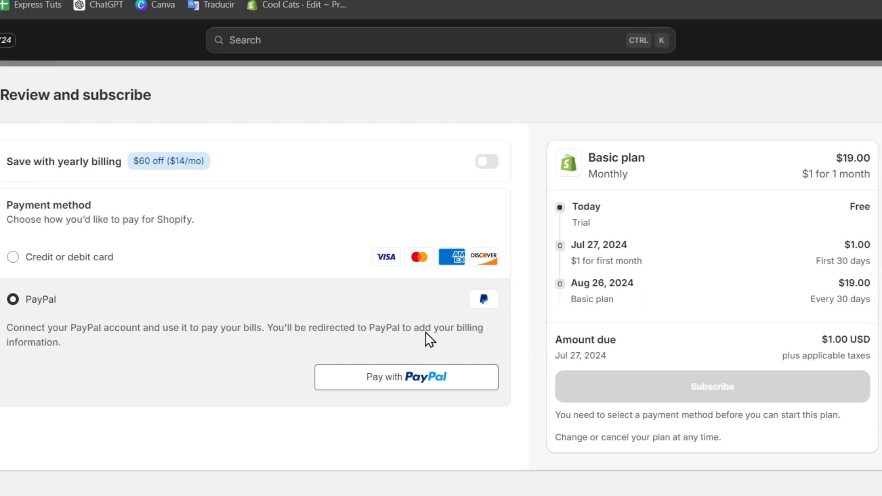
click(477, 385)
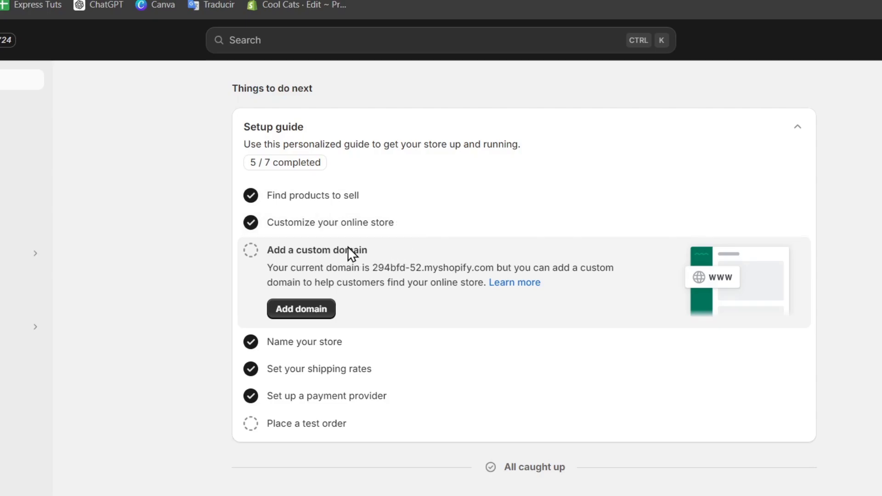
- Review the store's Plan settings, including plan details and billing, and close the settings
click(317, 309)
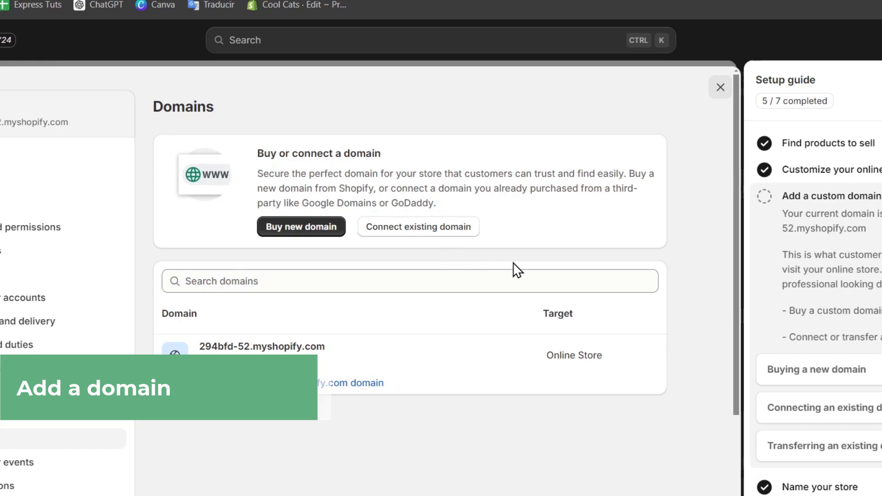
click(19, 185)
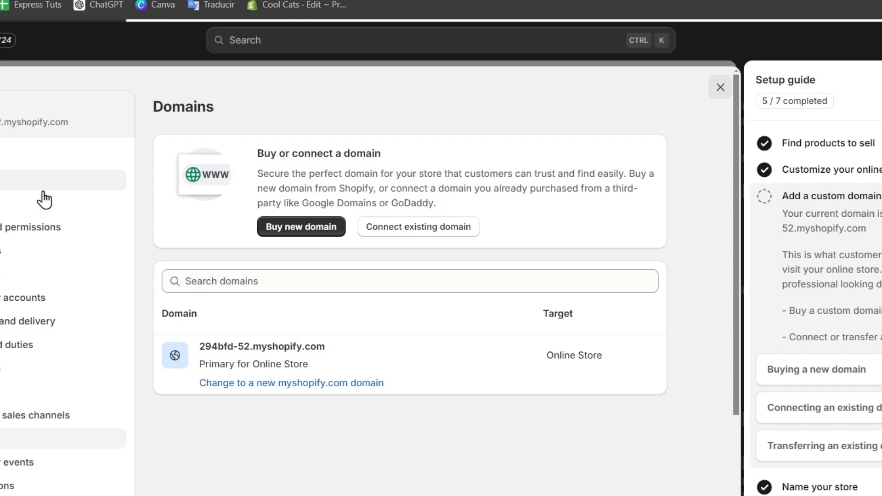
scroll(73, 322, down, 2)
scroll(76, 326, down, 1)
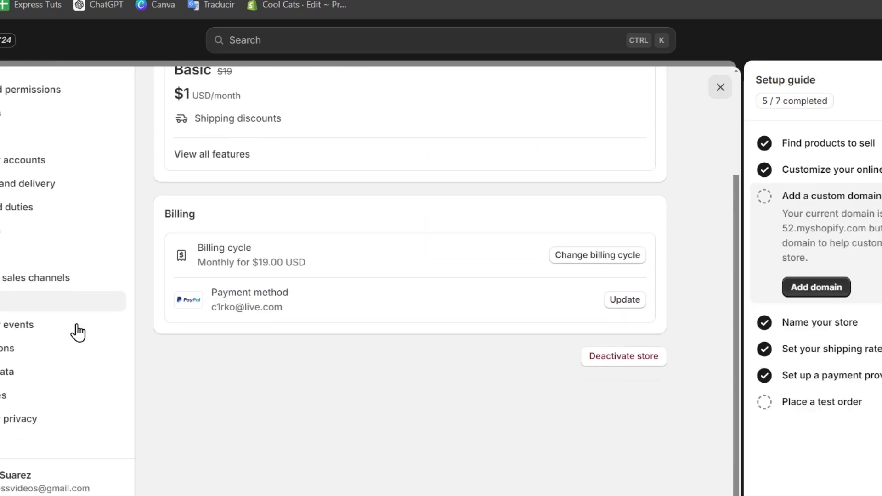
scroll(79, 329, up, 3)
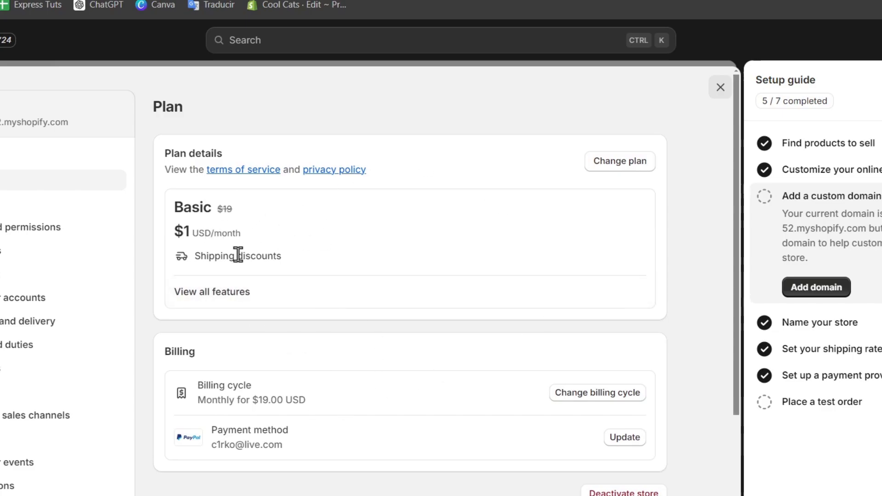
click(720, 87)
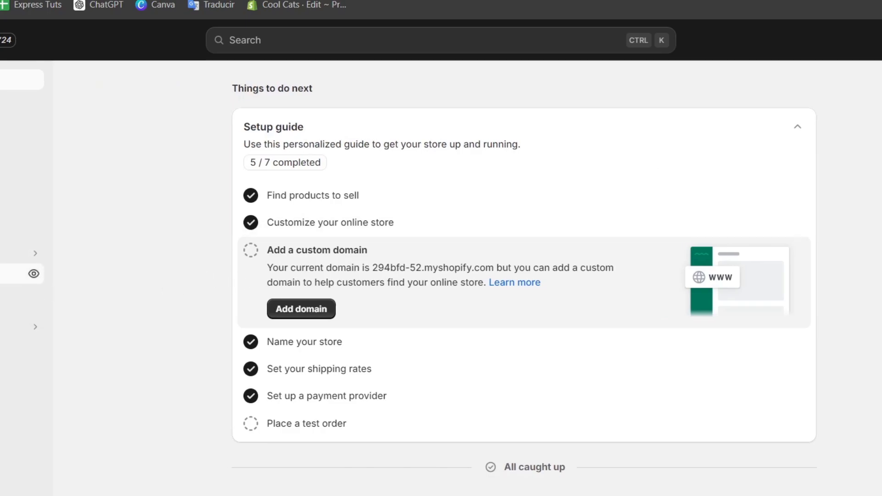
- Remove the online store's password protection on the Themes page and look through the storefront's home page
click(20, 281)
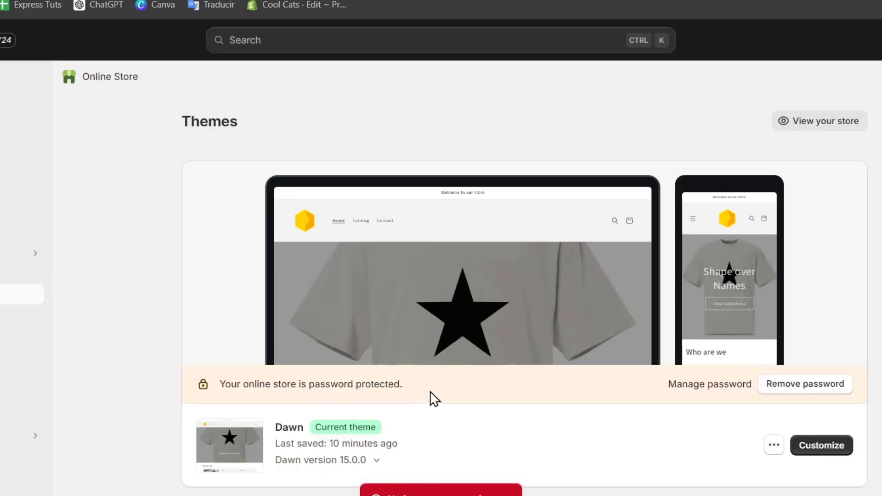
click(796, 387)
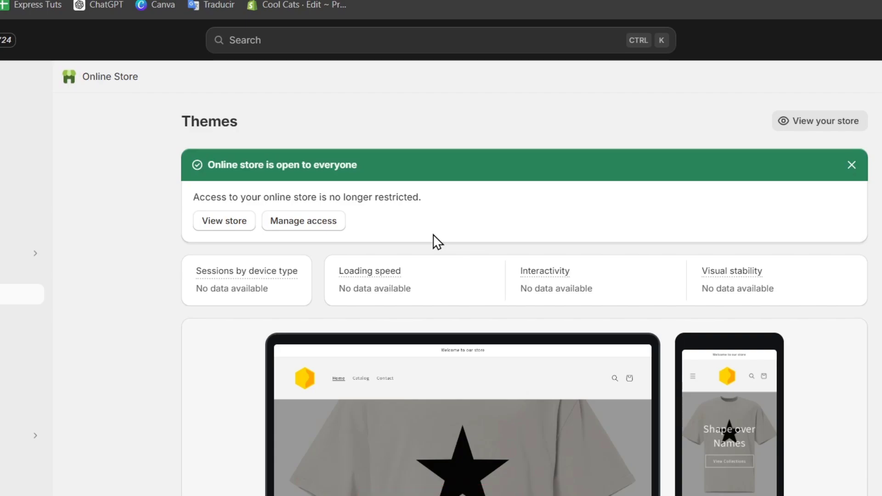
scroll(764, 335, down, 4)
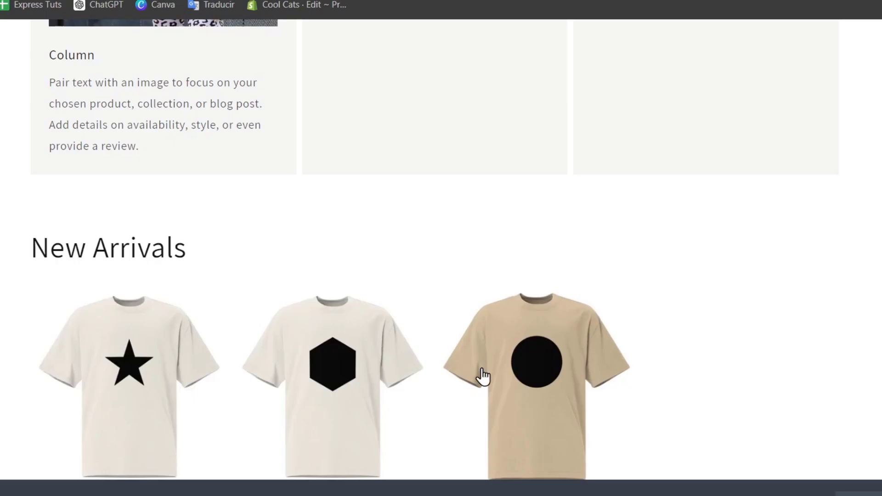
scroll(459, 367, up, 10)
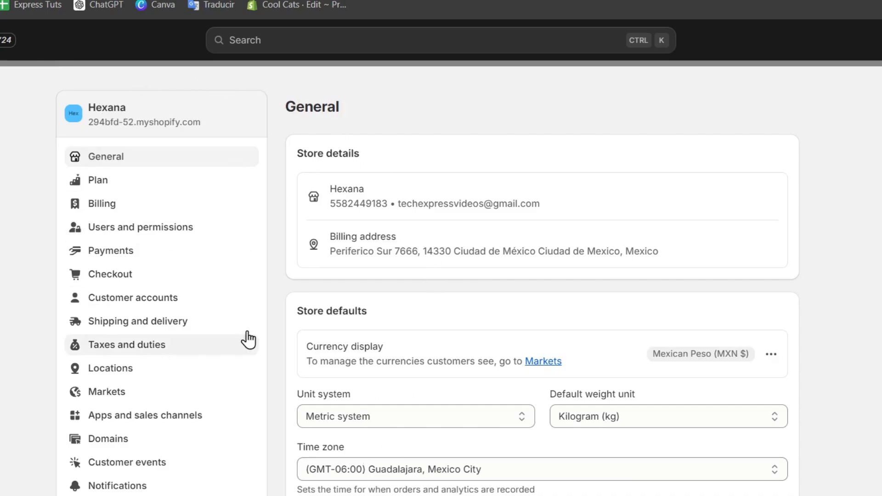
- Start buying a new domain in the store's Domains settings and search for "hexana"
drag(110, 123, 89, 122)
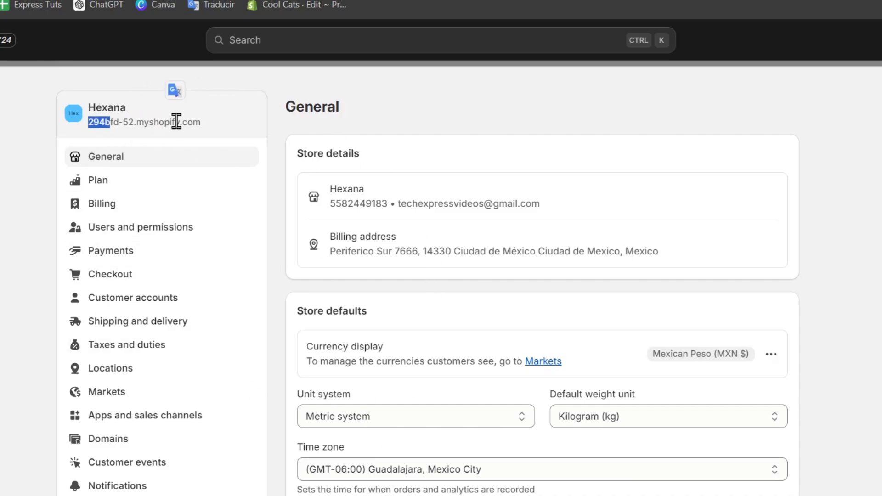
click(143, 440)
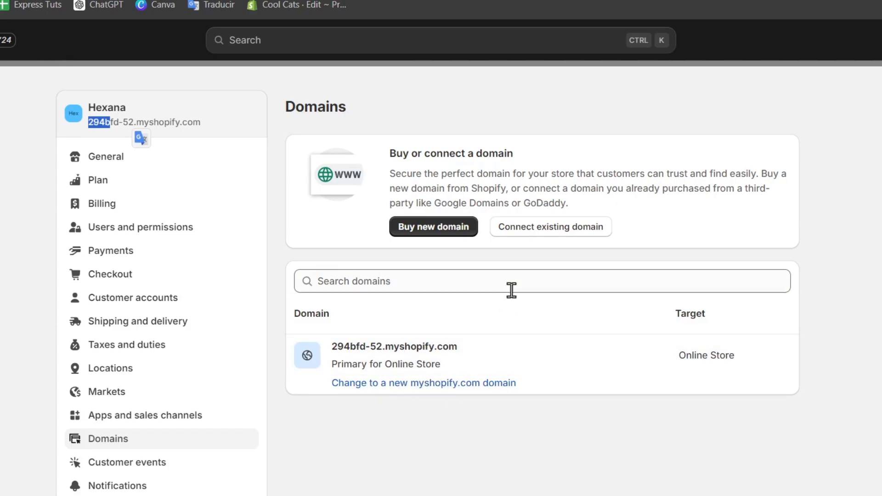
click(449, 232)
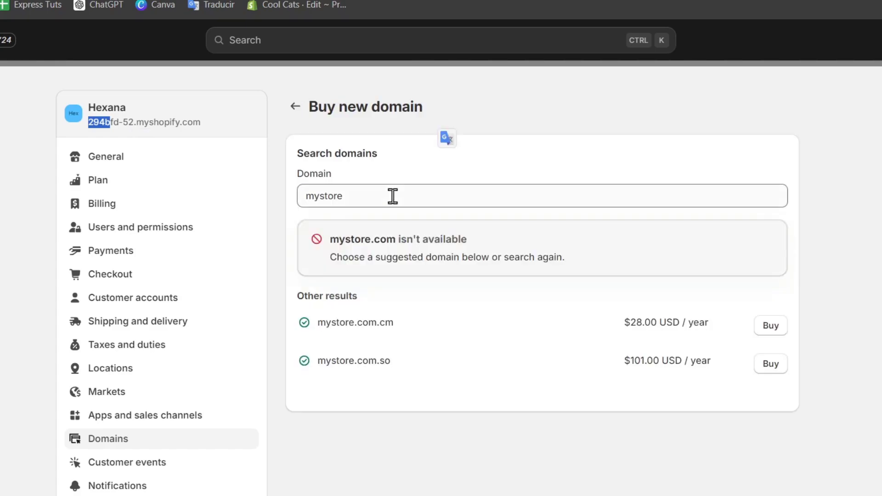
click(393, 196)
double_click(395, 196)
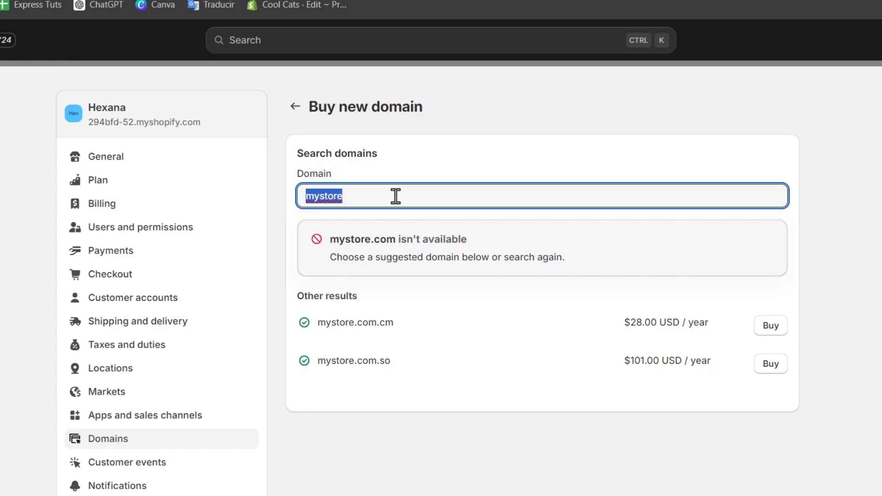
text(hexana)
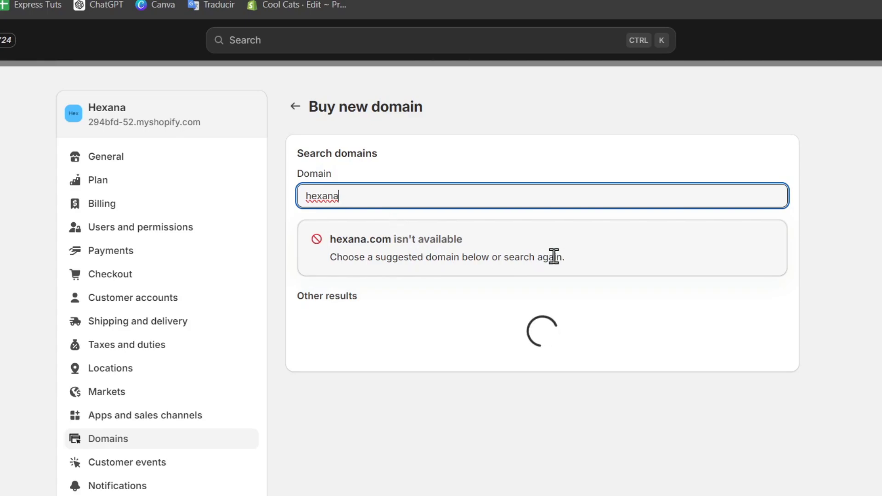
click(842, 219)
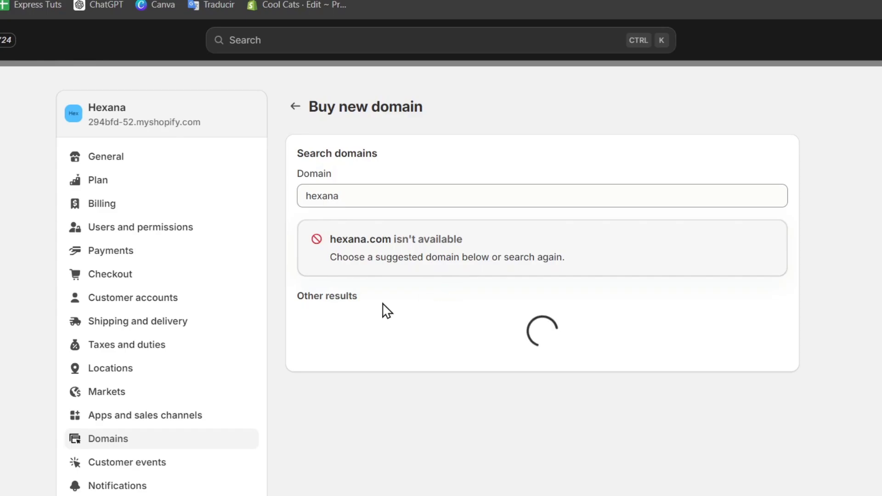
- Expand the suggested hexana domains by 5 more results and review their yearly prices
click(389, 190)
scroll(555, 357, down, 2)
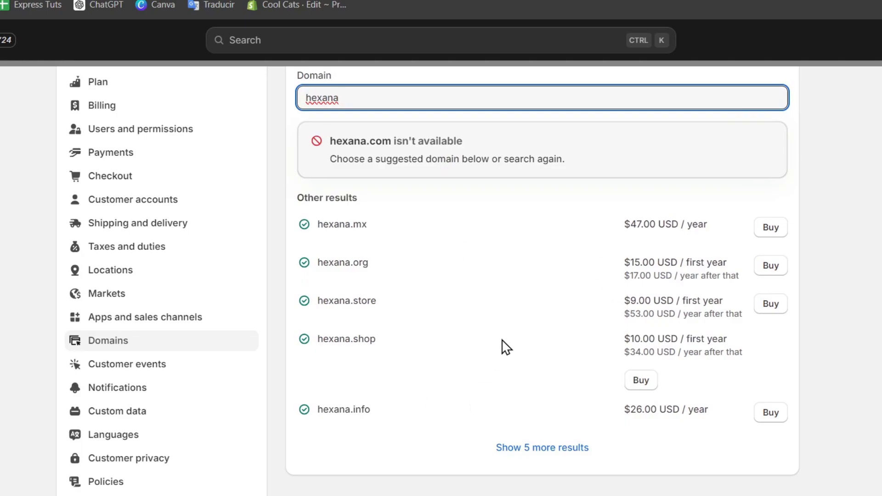
click(551, 448)
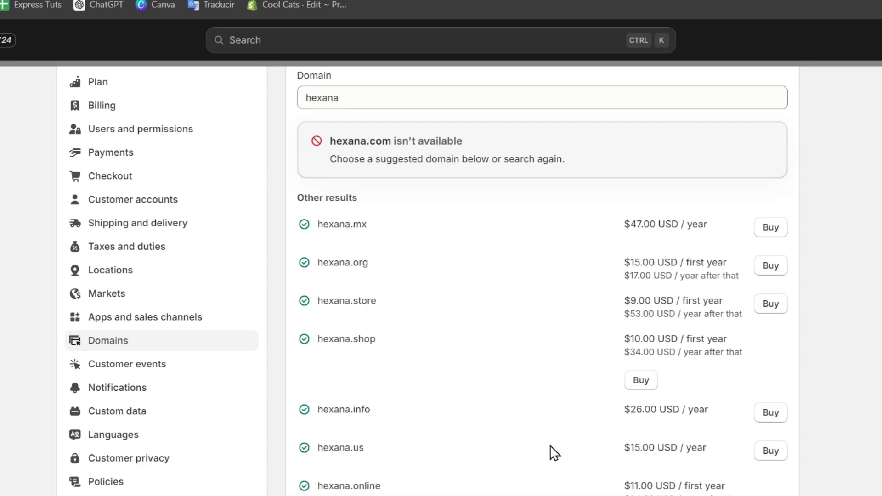
scroll(717, 309, down, 4)
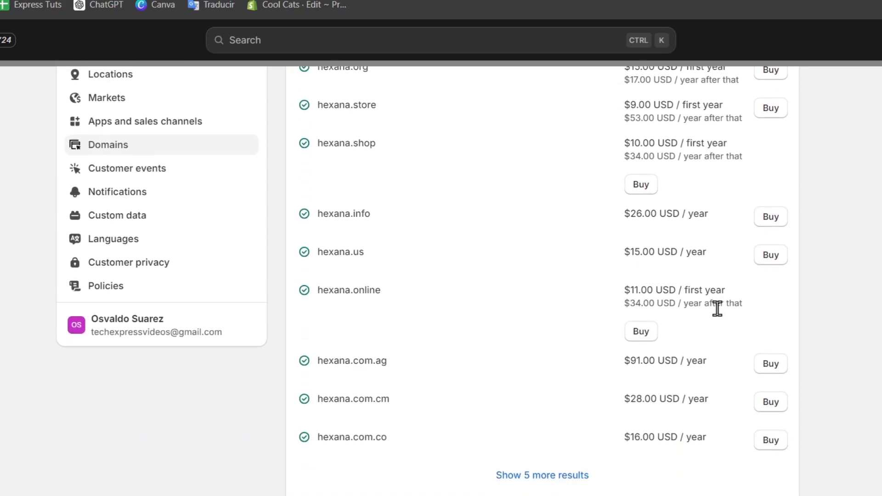
- Open the Namecheap website in a new browser tab and search its domain names for "hexana"
scroll(717, 308, up, 6)
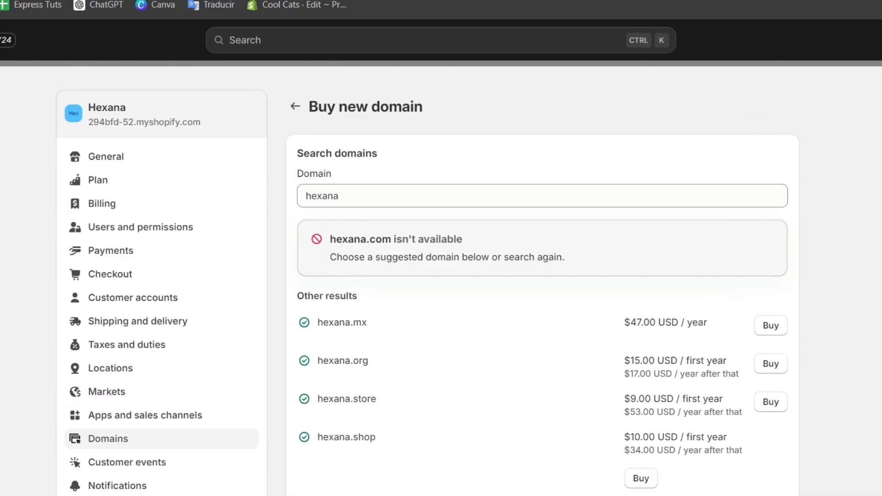
key(ctrl+t)
text(name)
key(Return)
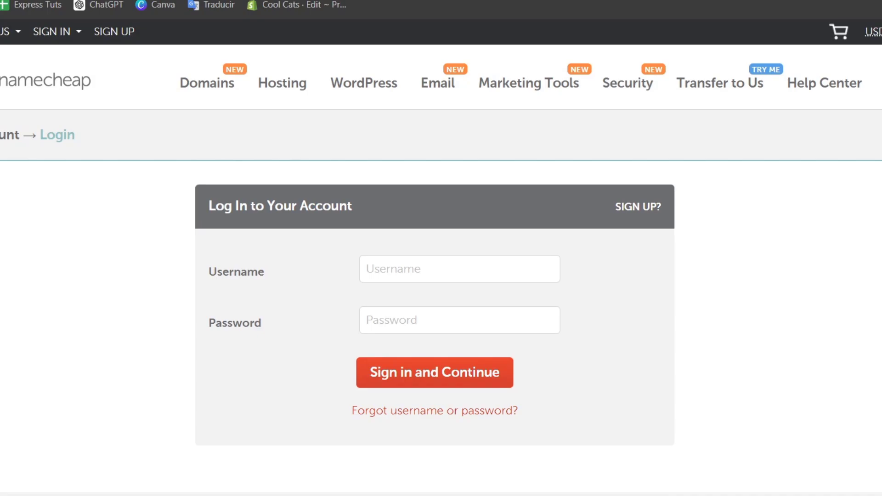
mouse_move(189, 93)
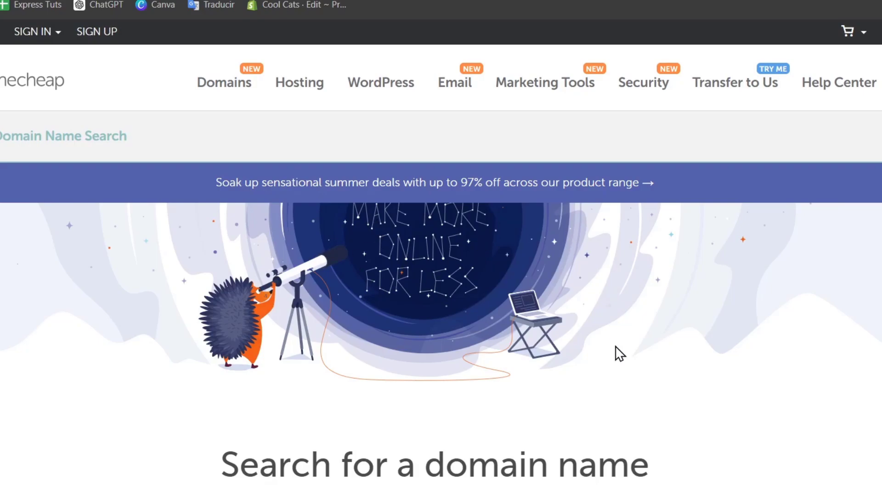
scroll(620, 353, down, 2)
click(427, 422)
text(hexa)
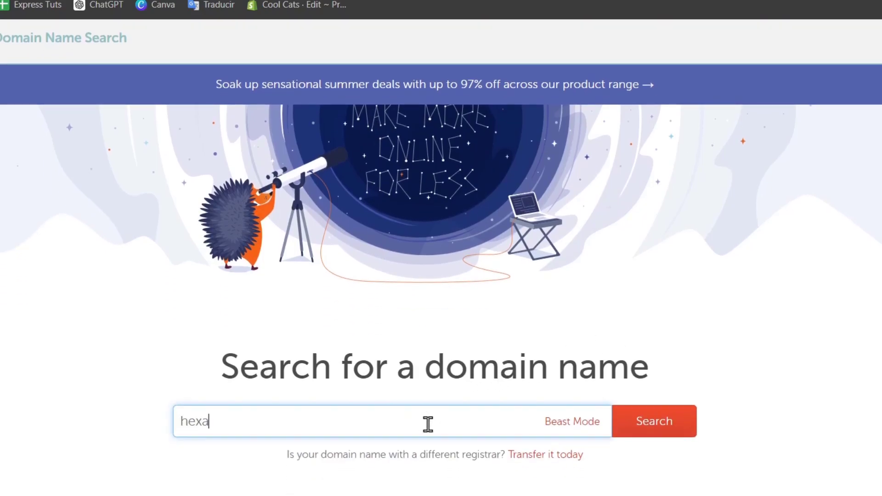
text(na)
click(627, 434)
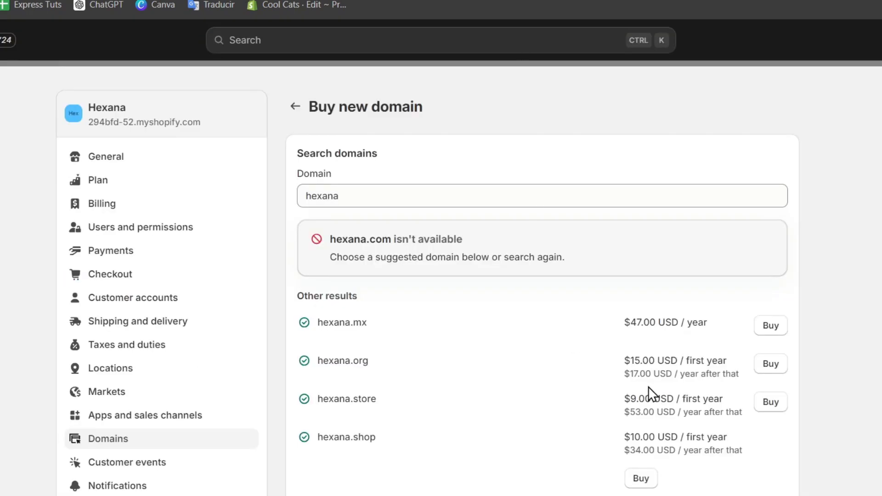
- Compare Shopify's first-year price for hexana.store with Namecheap's yearly price for the suggested hexana.lat domain
scroll(649, 387, down, 4)
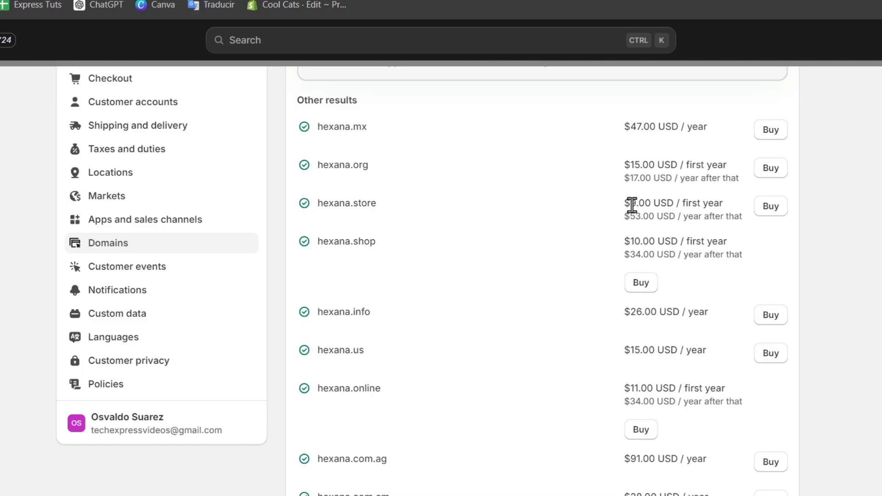
drag(631, 205, 674, 200)
scroll(774, 390, up, 2)
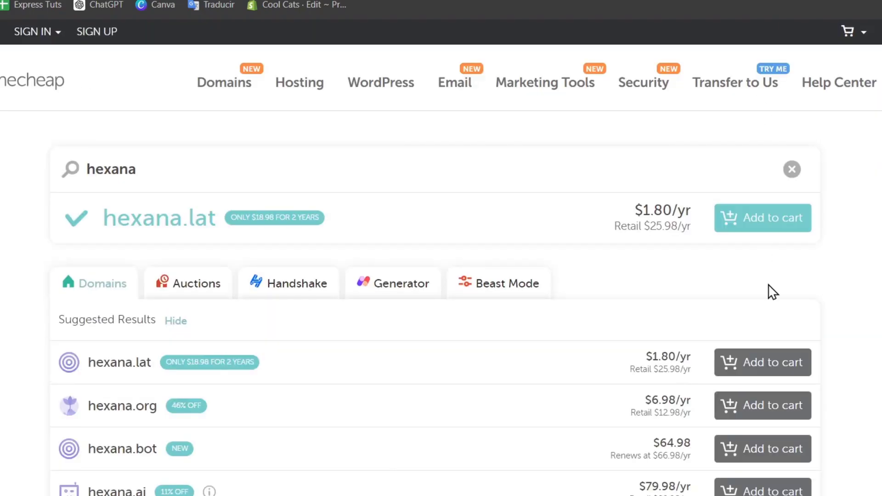
scroll(841, 347, down, 2)
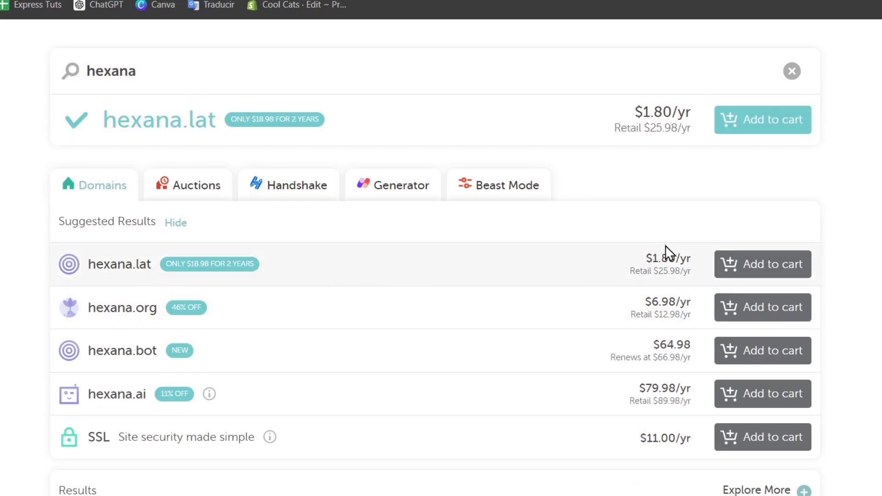
drag(645, 257, 689, 253)
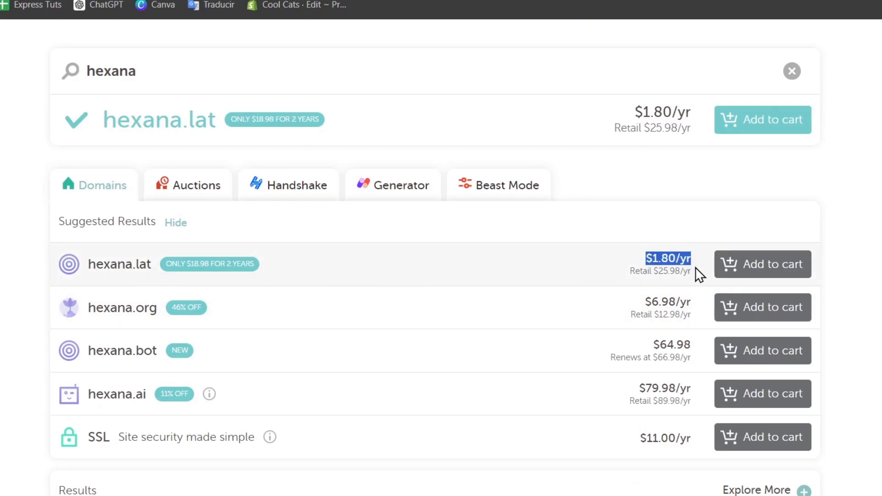
- Review the yearly prices of the other hexana domains on Namecheap and add hexana.store to the cart
scroll(702, 281, down, 6)
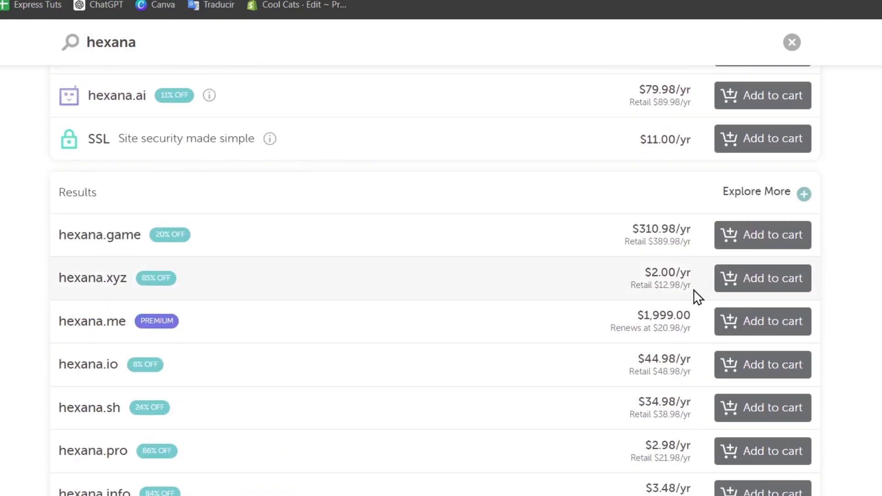
double_click(116, 278)
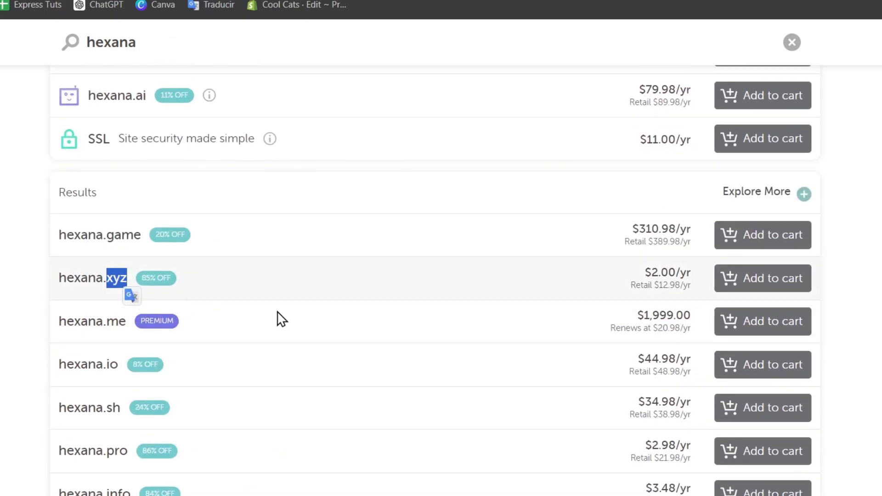
scroll(733, 338, down, 4)
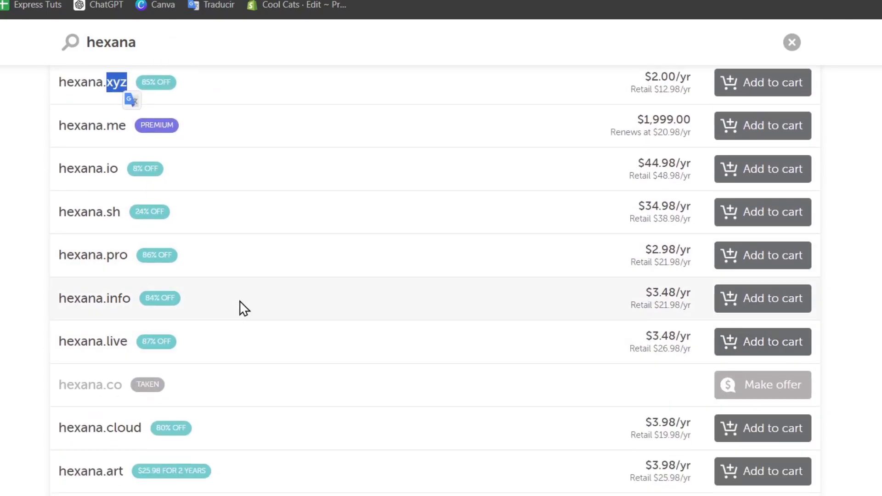
scroll(651, 307, down, 4)
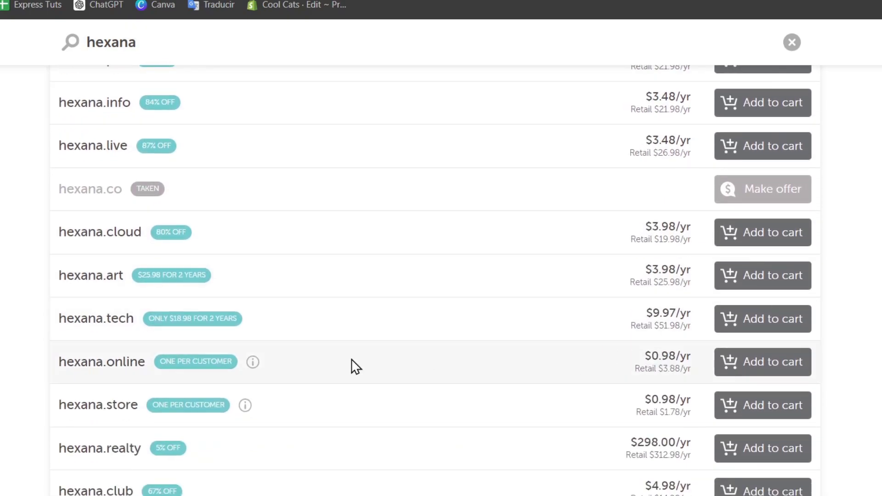
drag(644, 357, 690, 354)
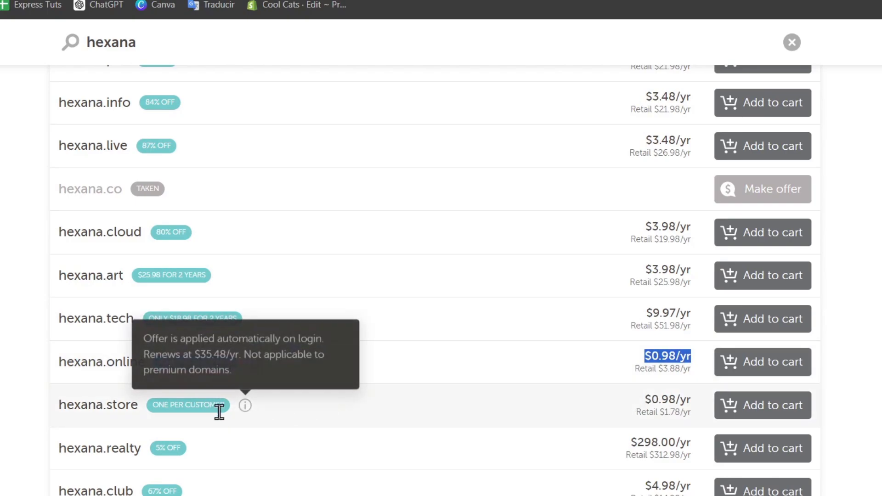
click(738, 402)
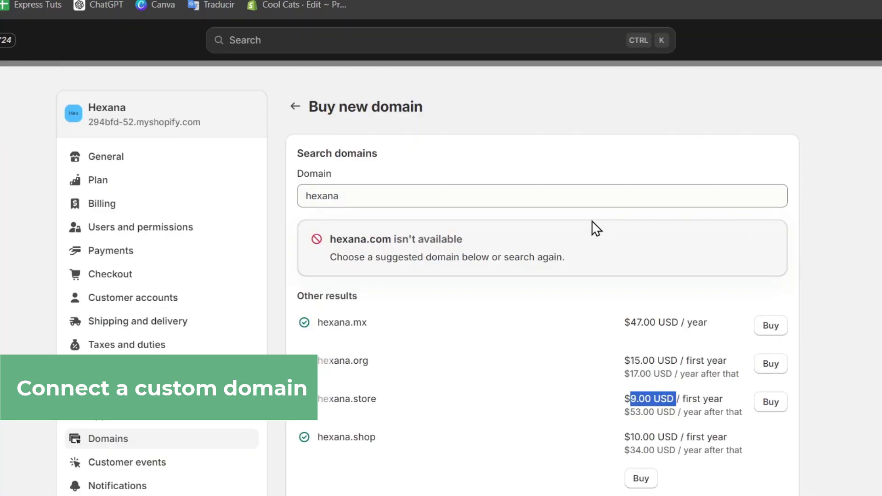
- Return to Shopify's Domains settings and start connecting the existing domain hexana.store
click(295, 106)
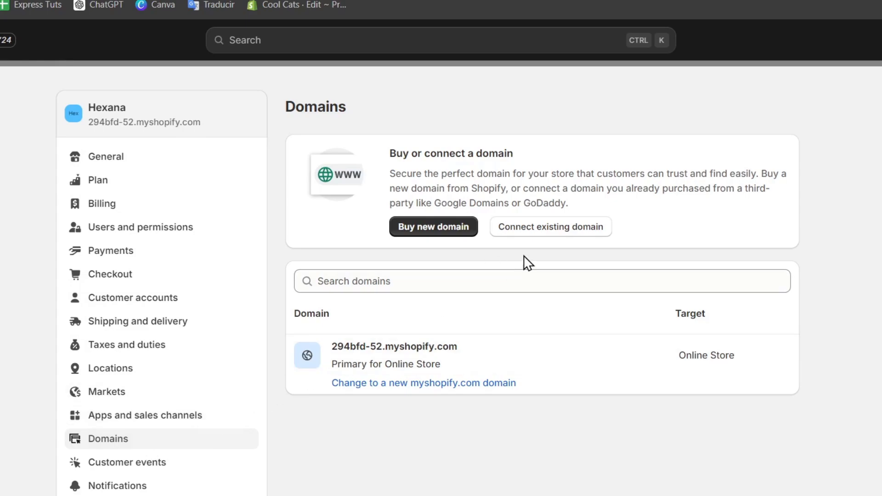
click(557, 231)
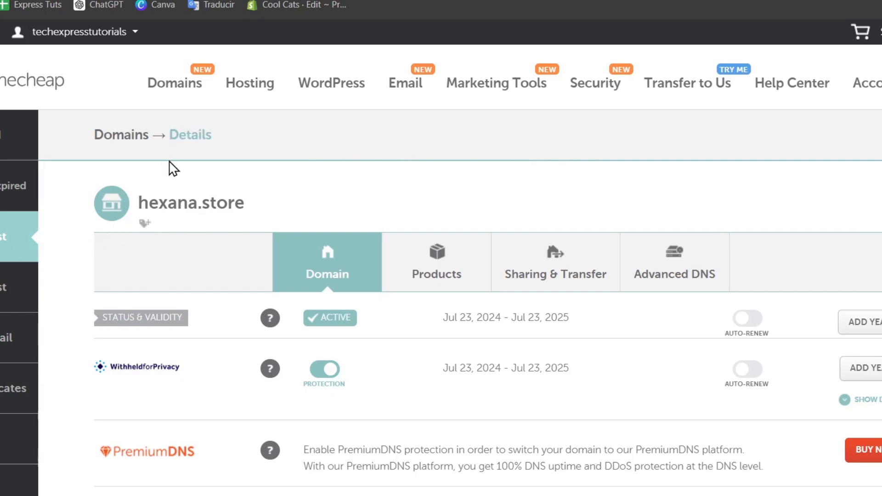
drag(252, 213, 136, 214)
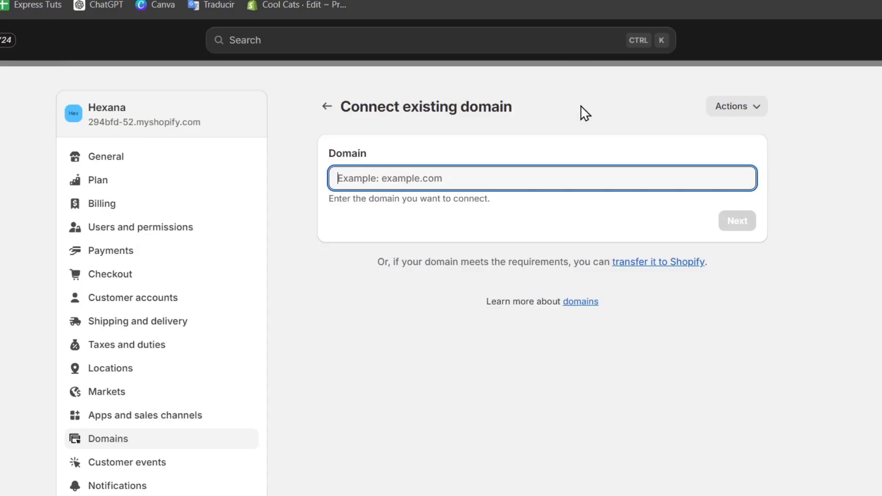
text(hexana.store)
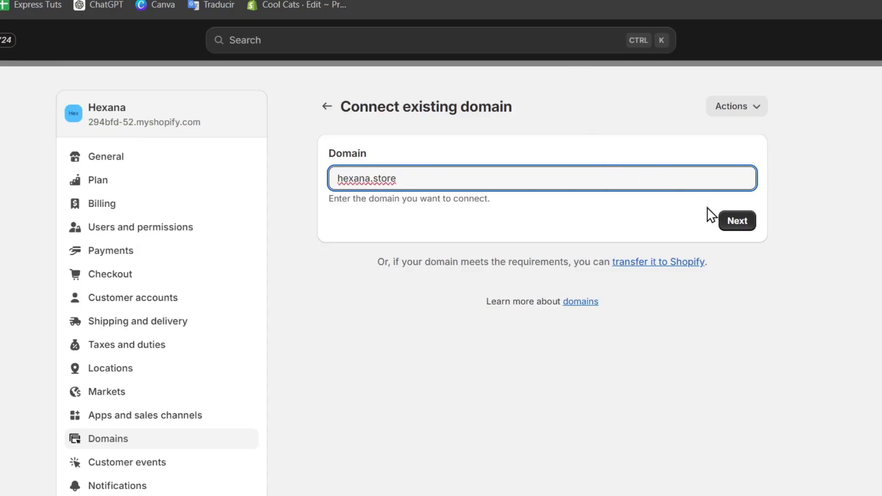
key(BackSpace)
click(749, 222)
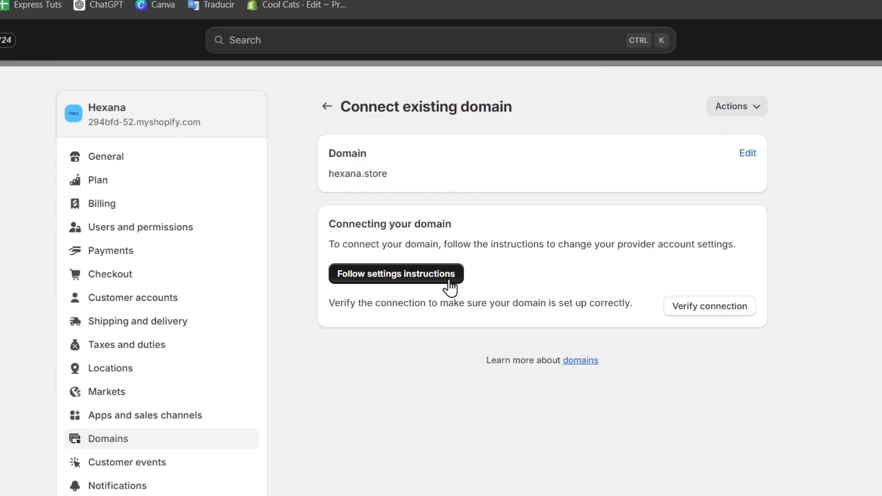
- Open the domain settings instructions, read the help article on connecting a third-party domain, and close it
click(431, 282)
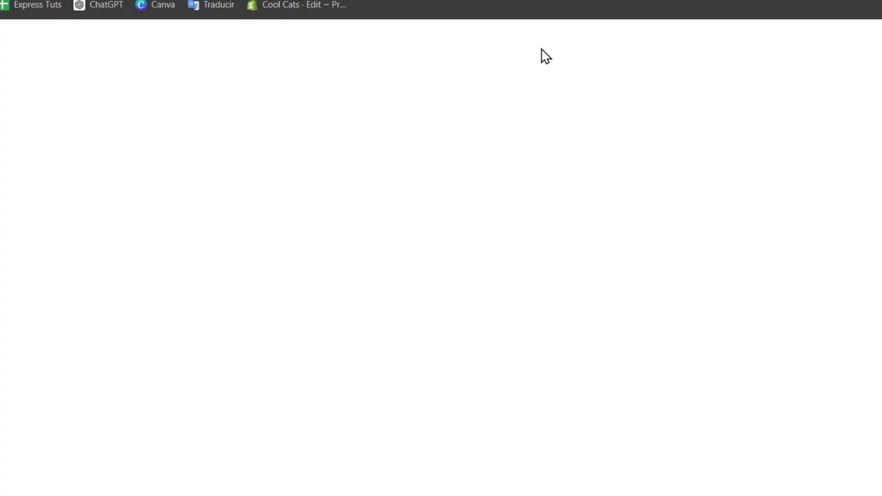
scroll(485, 202, down, 3)
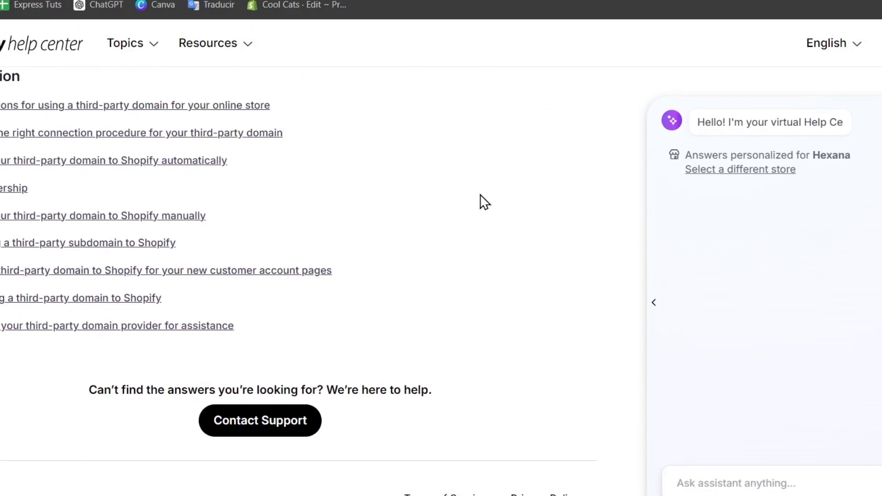
scroll(482, 203, up, 4)
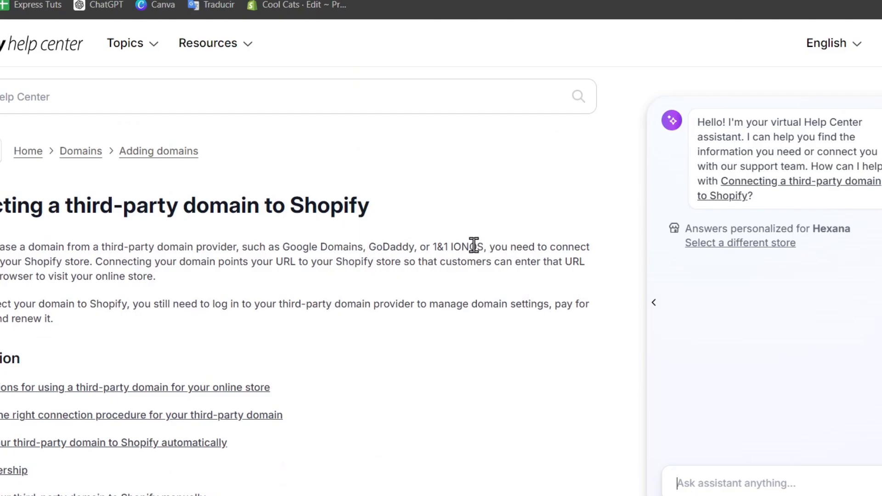
drag(237, 261, 339, 325)
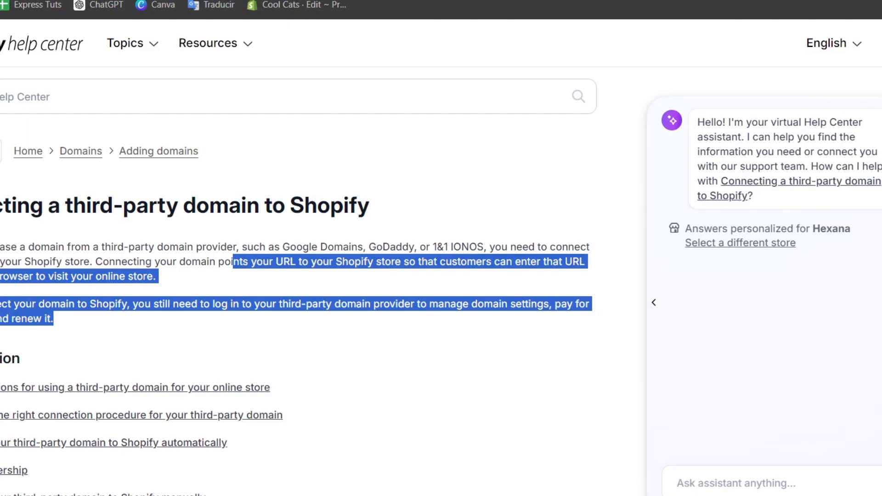
click(735, 0)
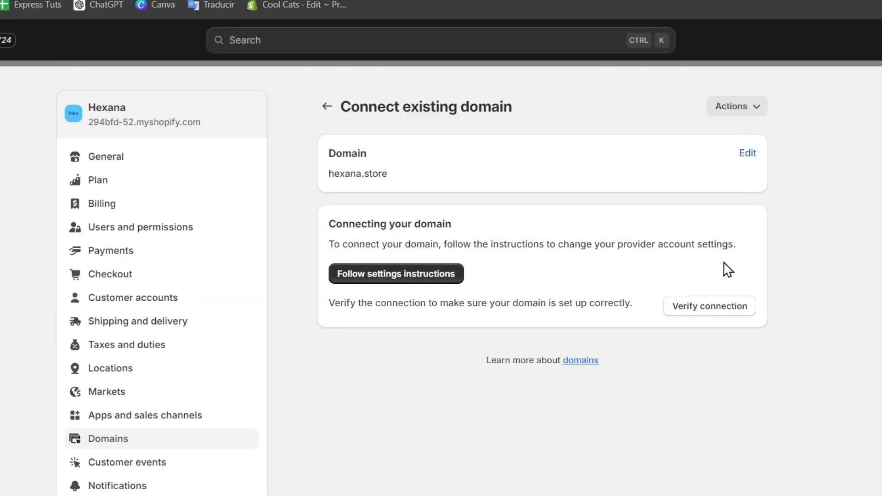
- Verify the hexana.store connection and review the required A record and CNAME values
click(711, 308)
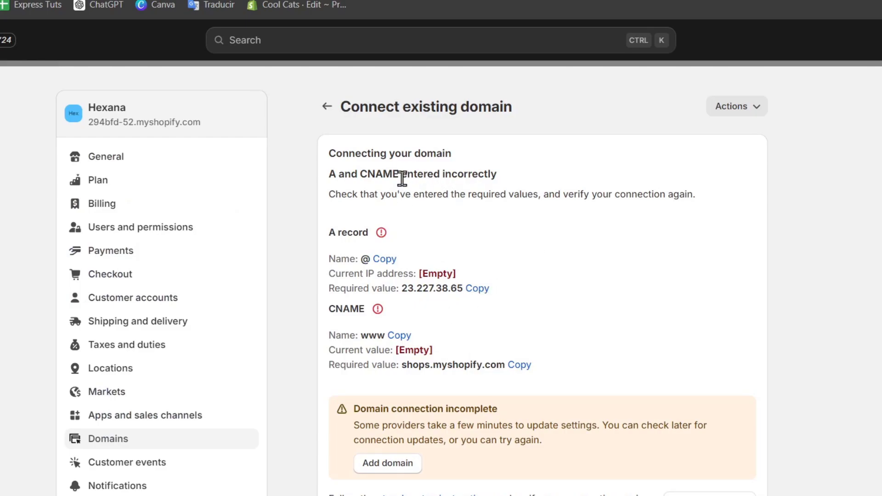
drag(402, 177, 492, 178)
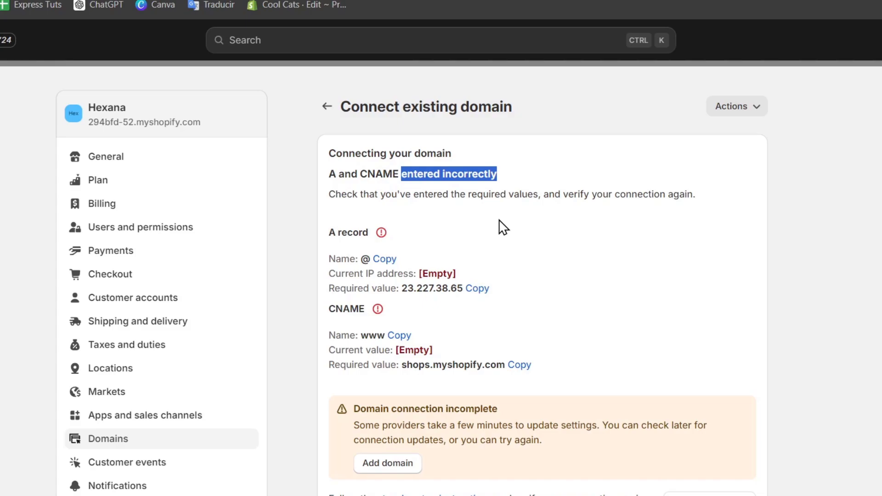
drag(347, 233, 551, 370)
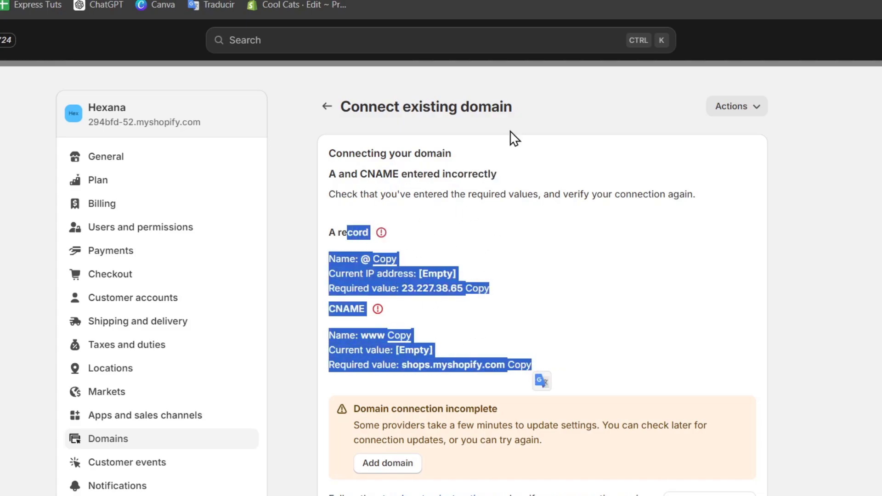
- Switch to Namecheap and open the Advanced DNS host records of hexana.store
key(ctrl+Tab)
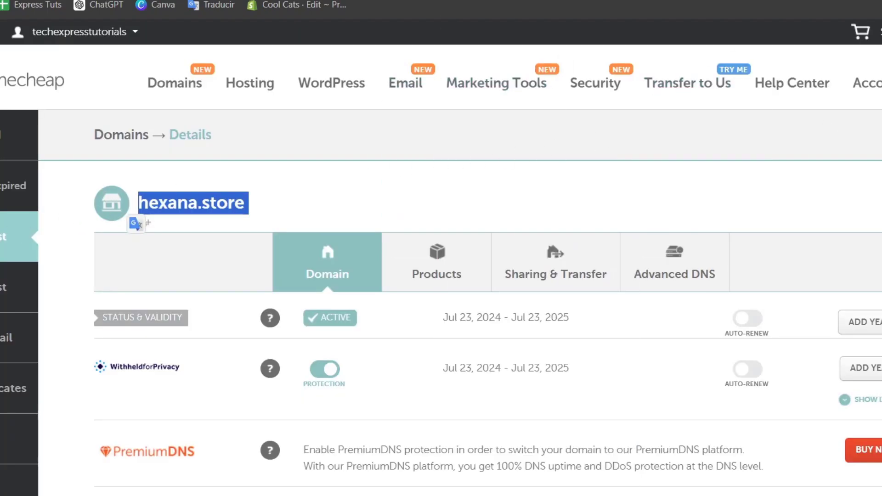
click(717, 273)
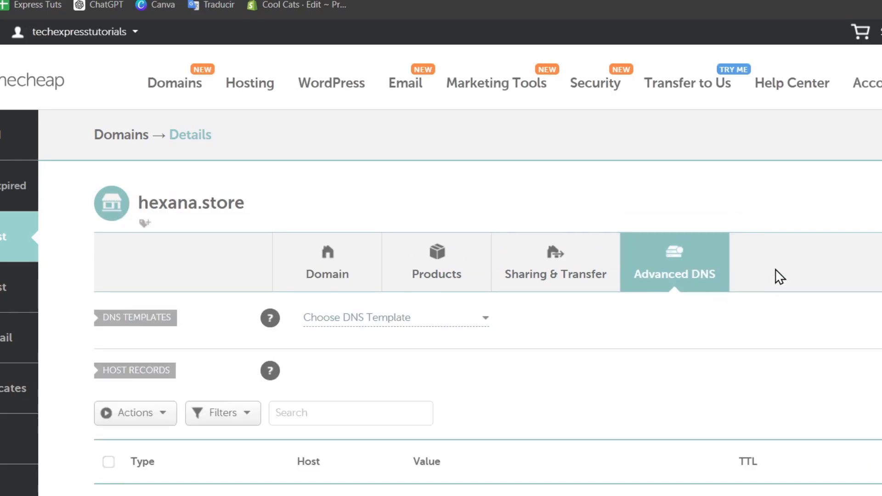
scroll(776, 276, down, 2)
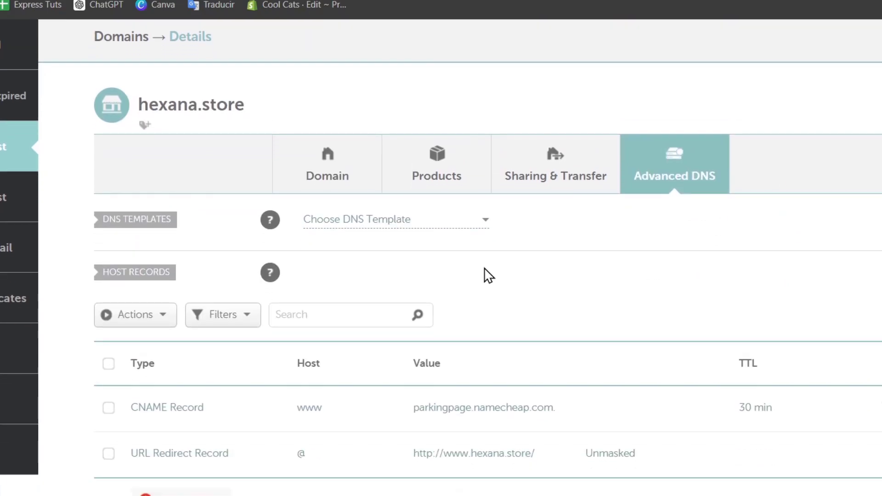
scroll(488, 275, down, 2)
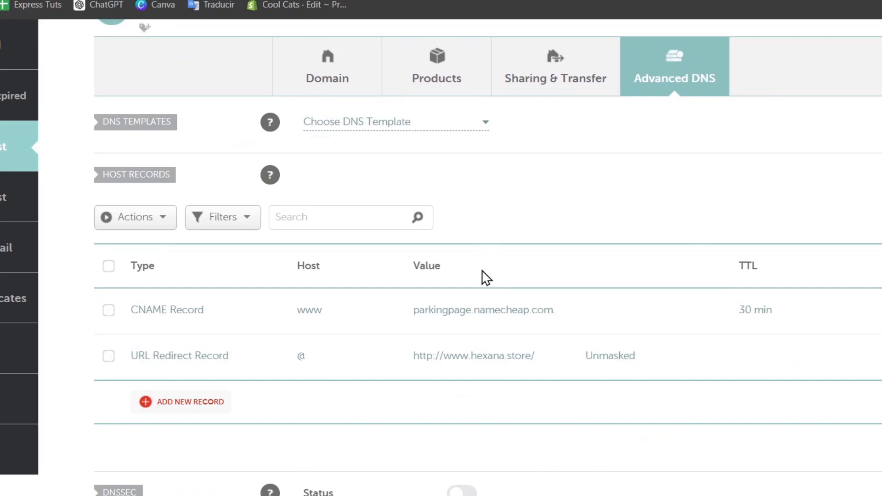
click(163, 225)
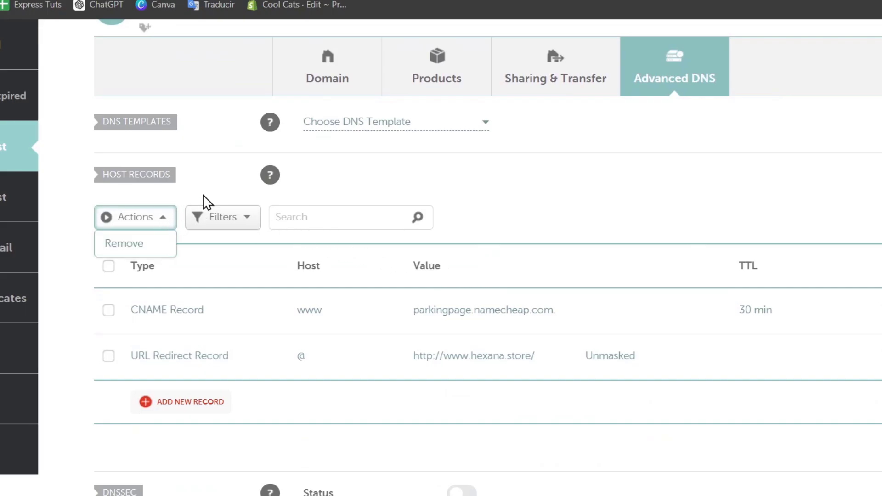
- Start a new host record of type A Record and set its host to @
click(213, 408)
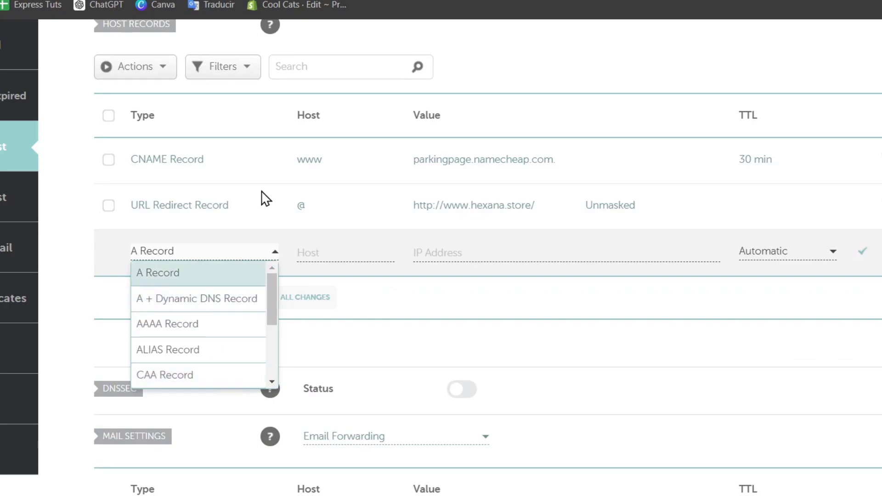
key(ctrl+shift+Tab)
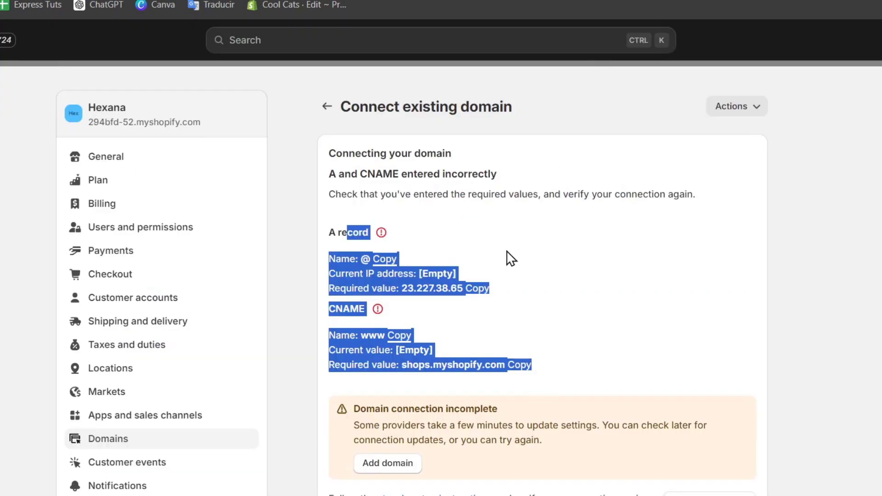
click(363, 227)
key(ctrl+Tab)
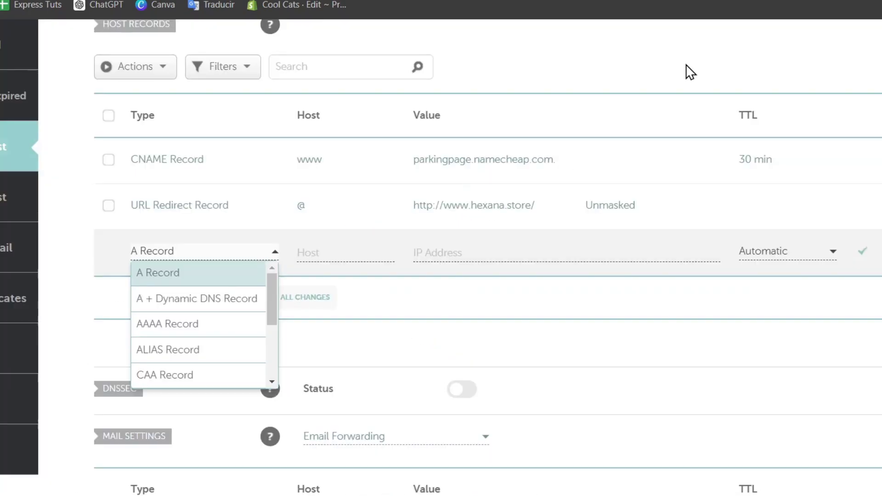
click(211, 275)
click(340, 248)
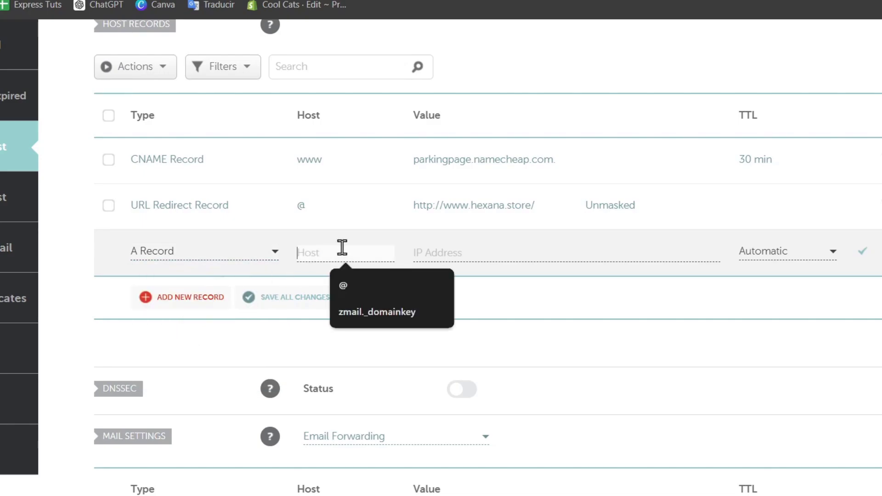
click(363, 278)
- Copy the required A record value from Shopify, enter 23.227.38.65 as the new record's IP address, and save the record
key(ctrl+Tab)
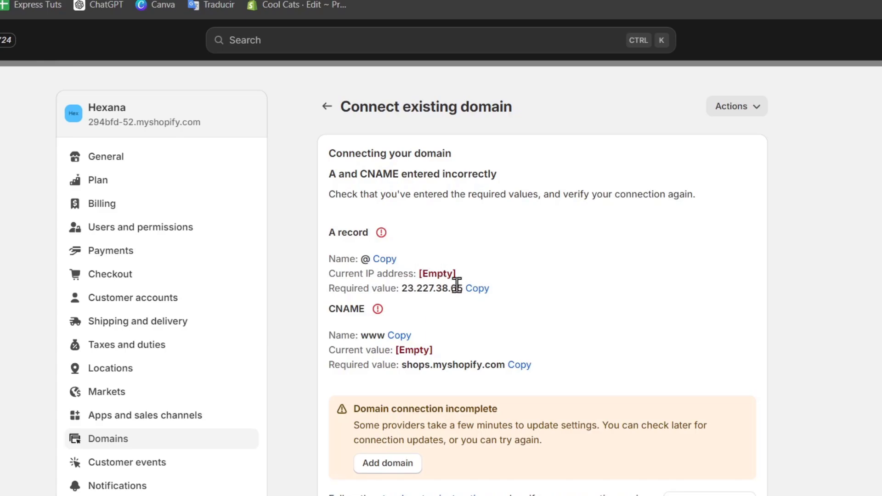
click(477, 289)
key(ctrl+shift+Tab)
click(522, 258)
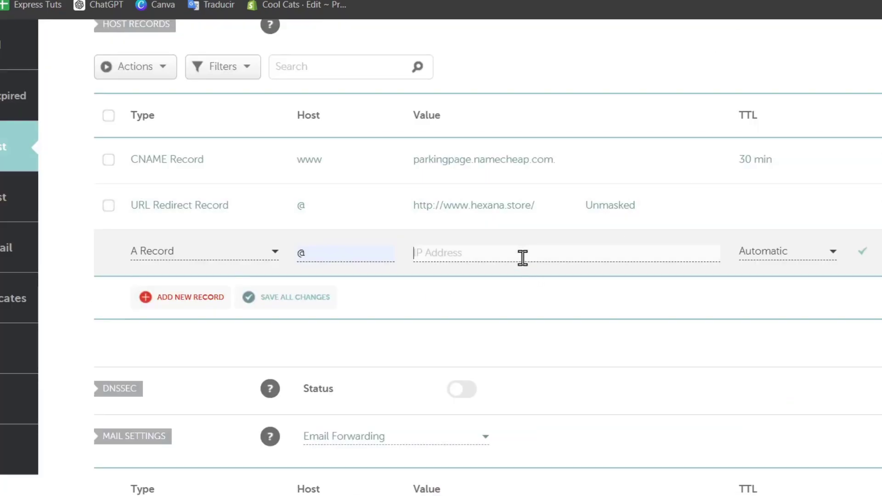
key(ctrl+v)
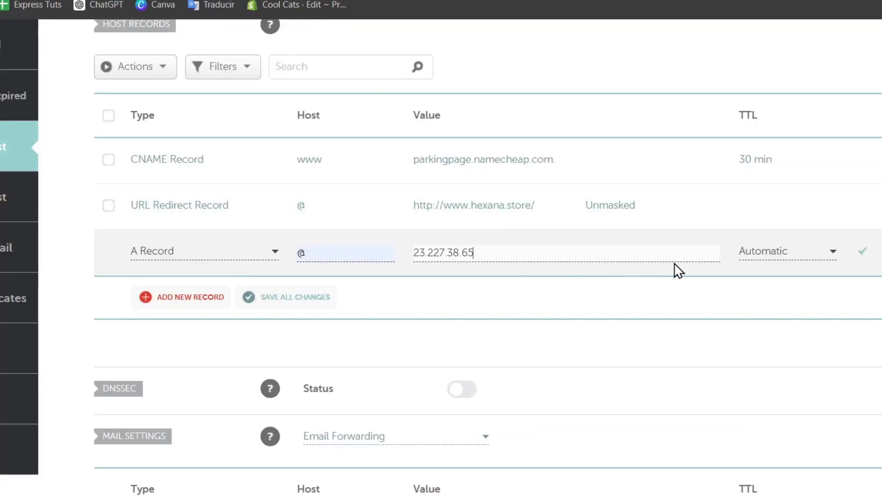
click(864, 256)
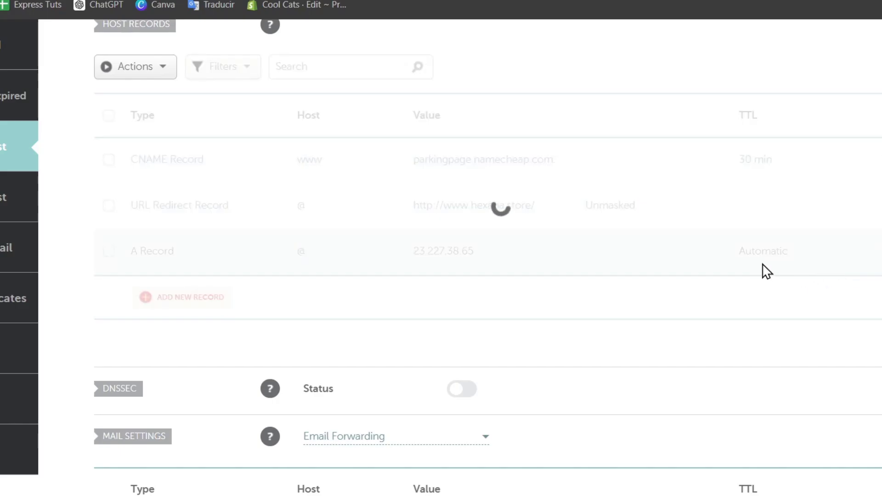
scroll(335, 207, up, 2)
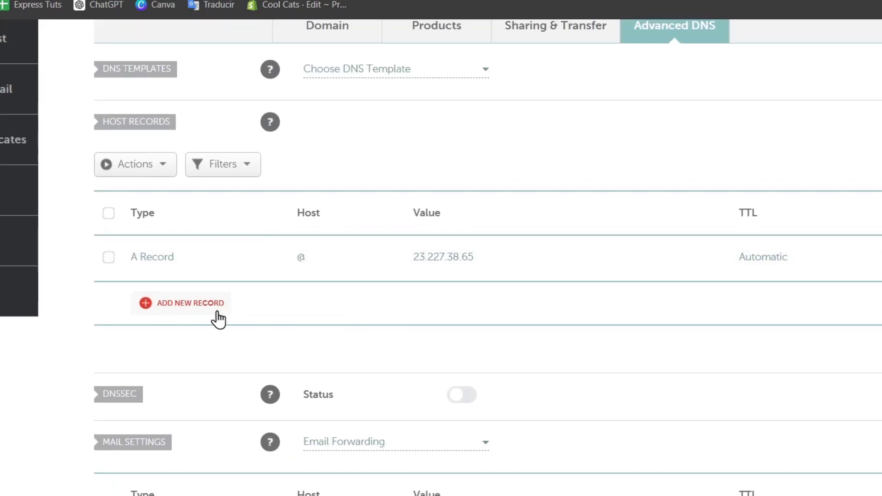
click(212, 317)
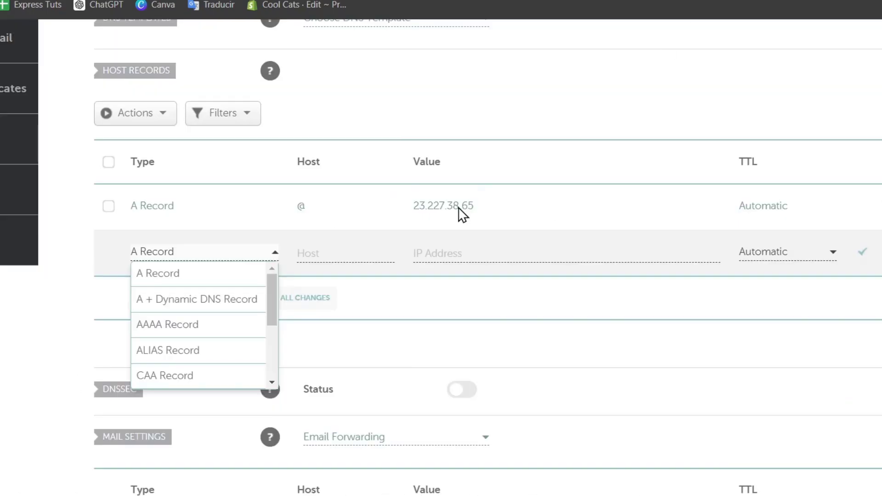
scroll(213, 341, down, 2)
click(200, 303)
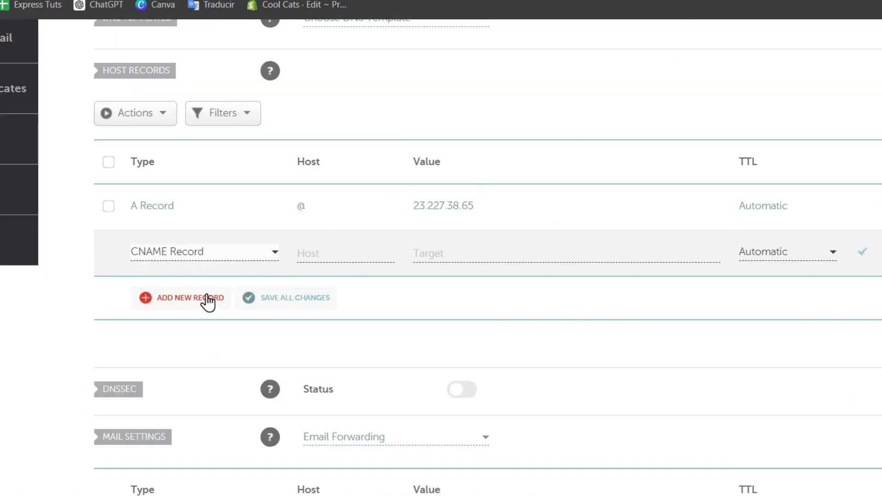
click(365, 252)
text(www)
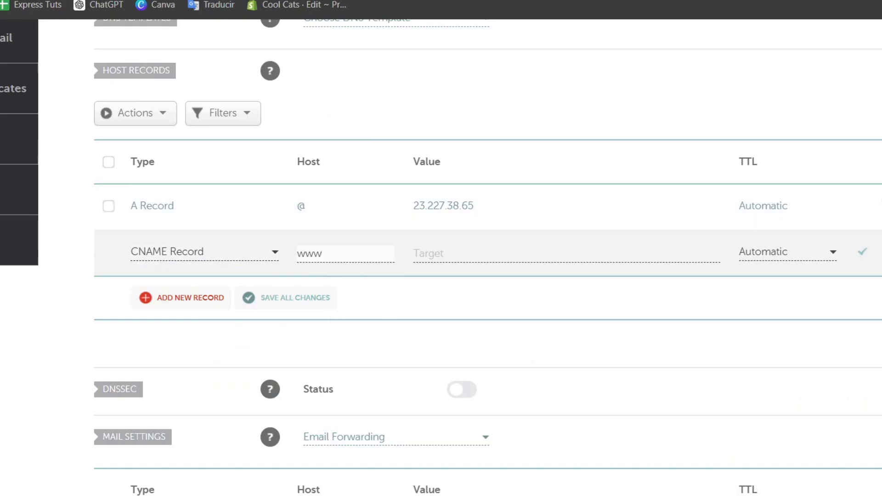
- Copy the required CNAME value from Shopify, enter shops.myshopify.com as the record's target, and save the record
click(478, 288)
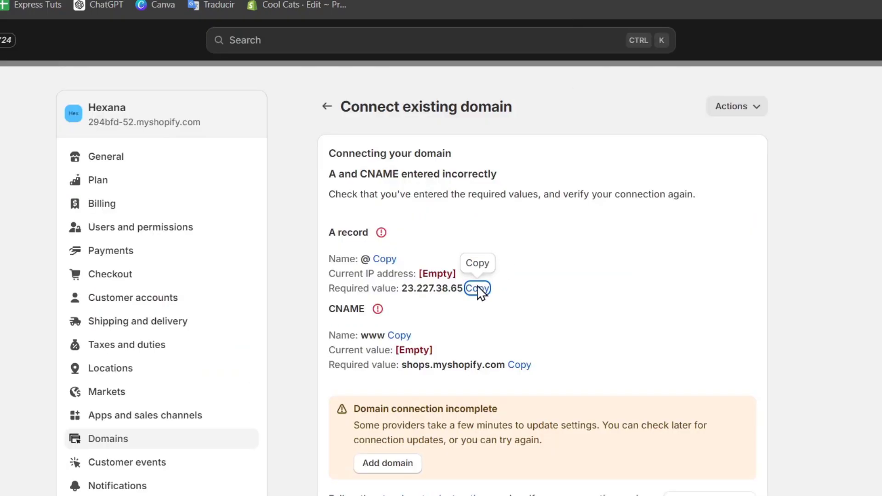
click(519, 365)
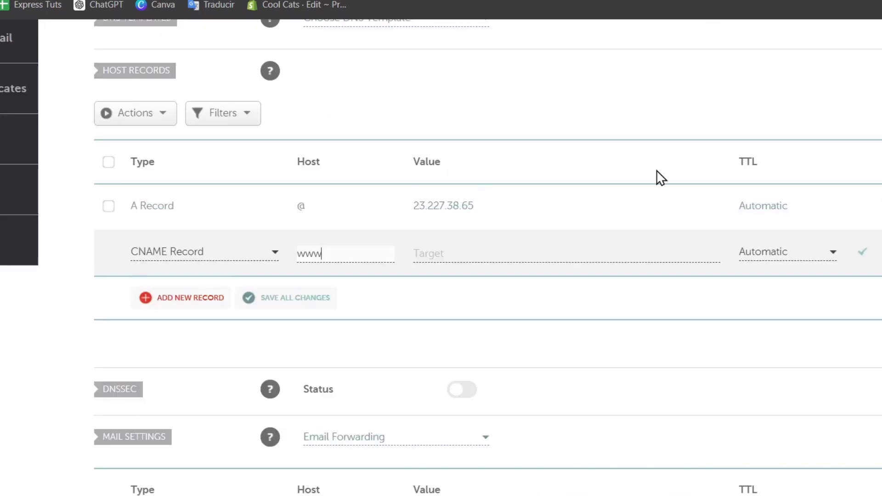
click(619, 254)
click(530, 296)
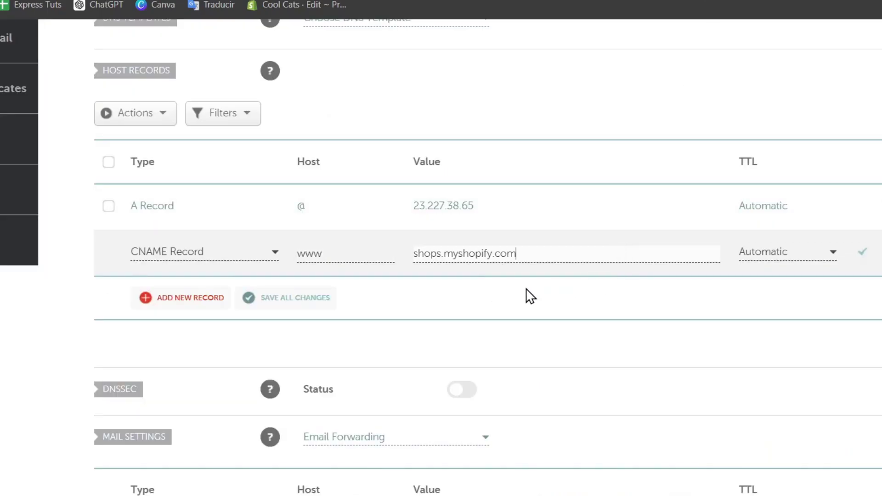
click(862, 252)
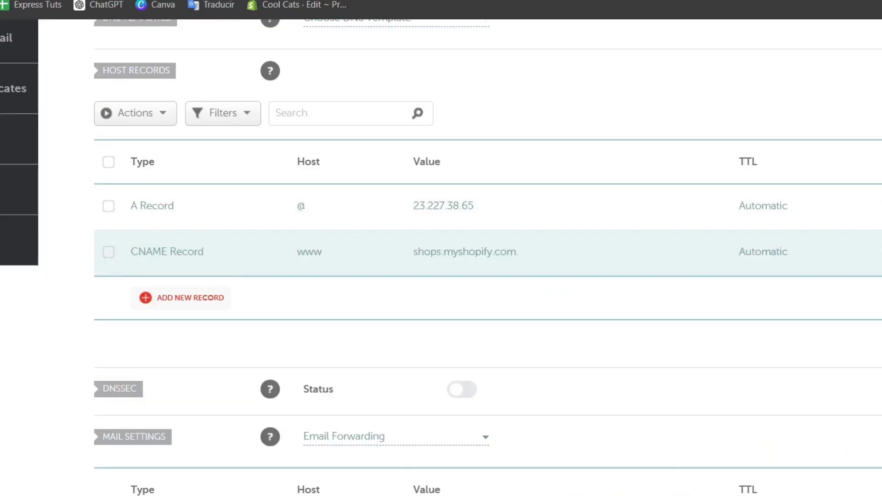
- Check the saved host records on Namecheap, return to Shopify, and verify the hexana.store domain connection
scroll(664, 413, up, 2)
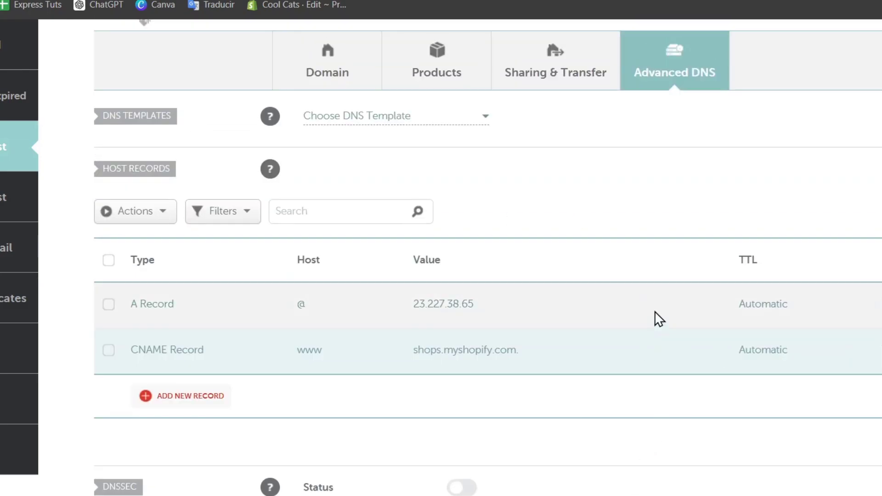
scroll(656, 317, down, 15)
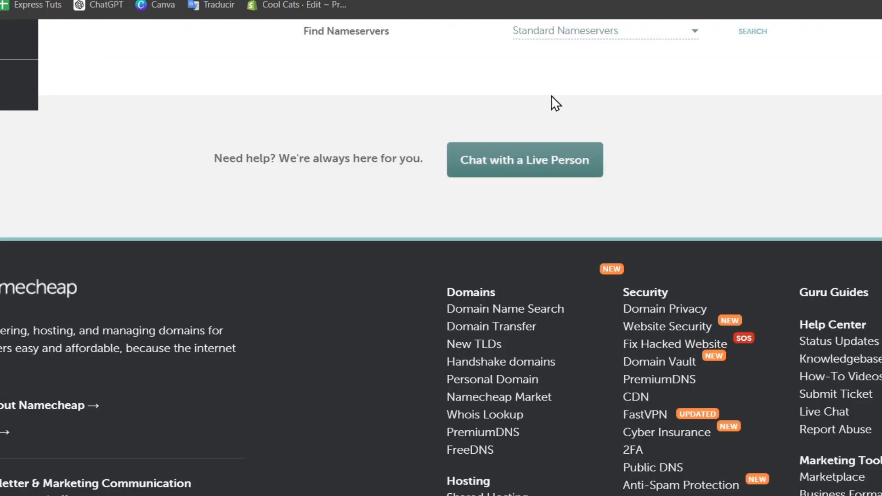
click(514, 0)
scroll(754, 354, down, 3)
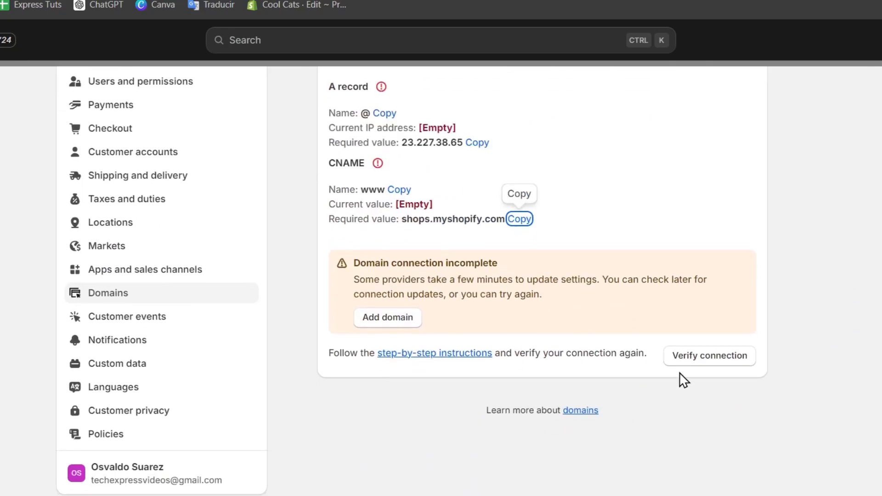
click(726, 357)
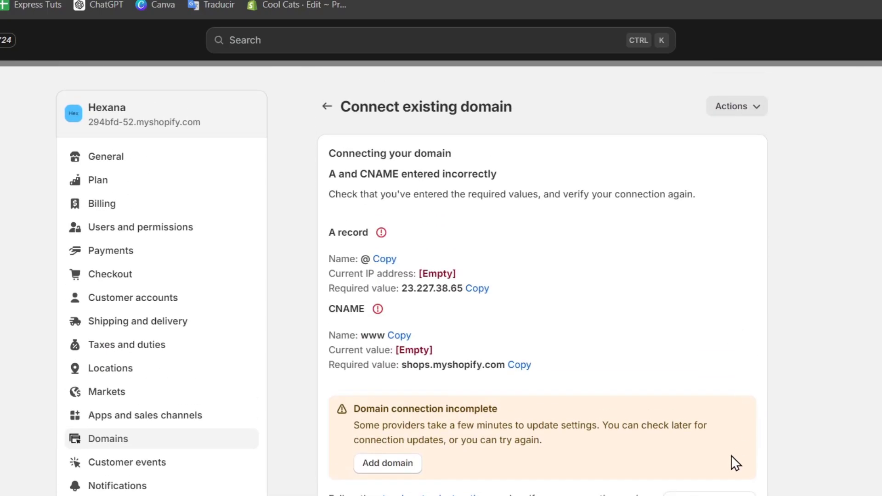
- Retry verifying the domain connection several times and recheck the A record and CNAME status
scroll(735, 463, down, 2)
click(694, 410)
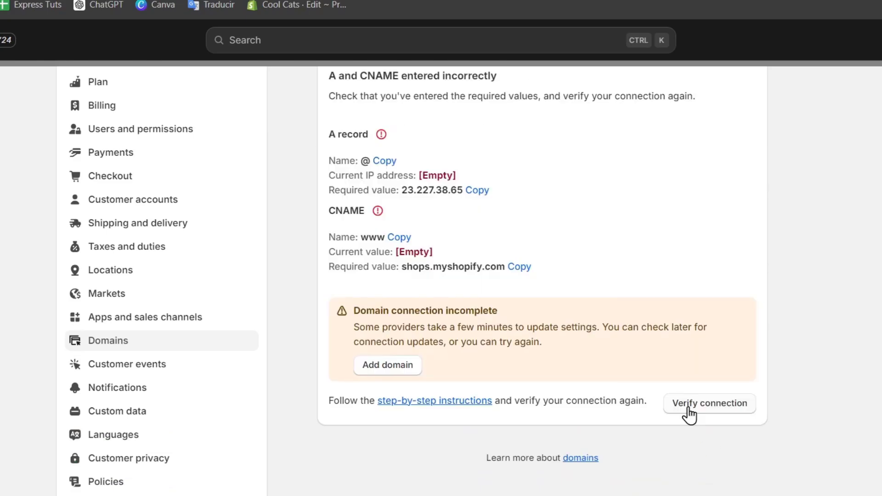
click(690, 410)
scroll(736, 284, up, 3)
scroll(752, 347, down, 3)
click(732, 406)
click(722, 410)
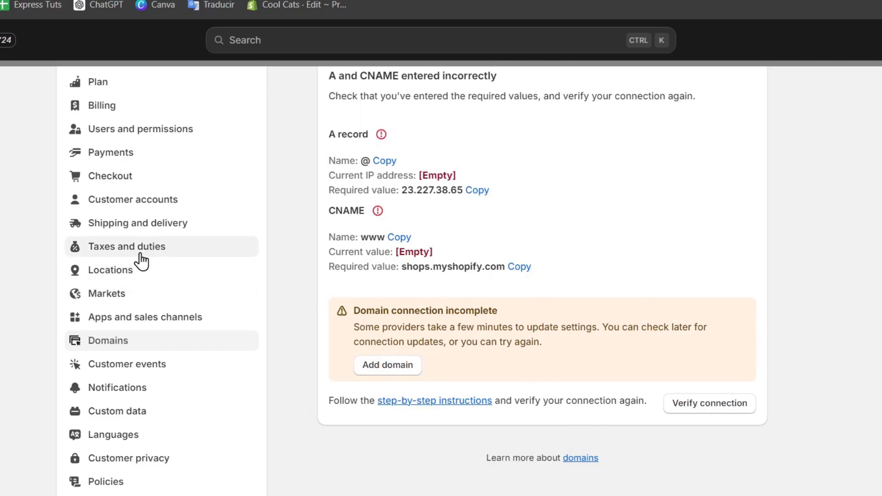
- Open the Taxes and duties settings and look through the first two pages of regions for their tax collection status
click(141, 255)
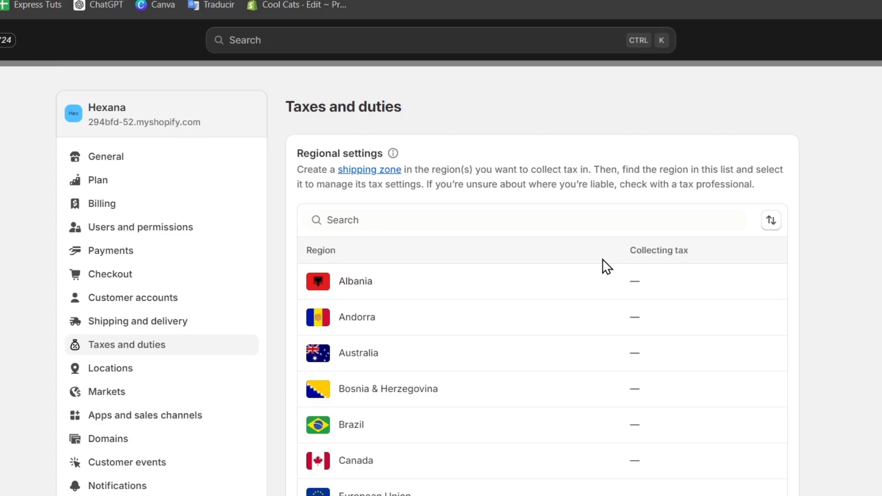
scroll(594, 269, down, 6)
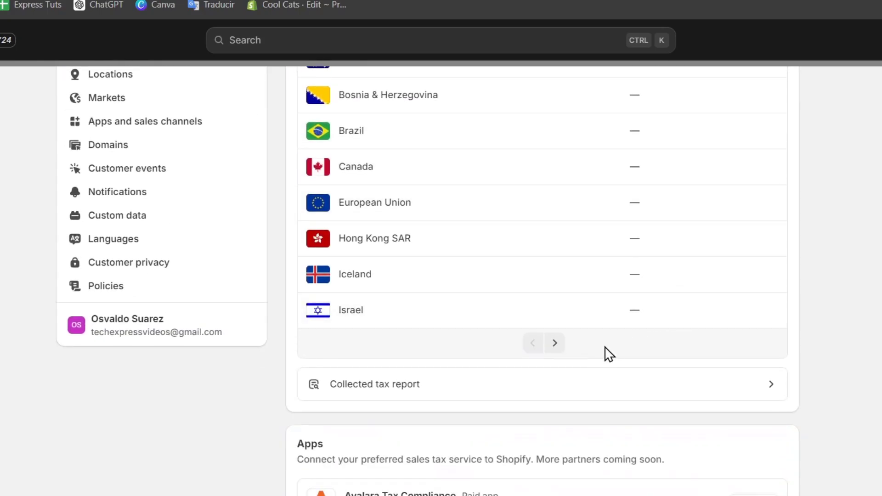
click(555, 344)
scroll(479, 252, up, 2)
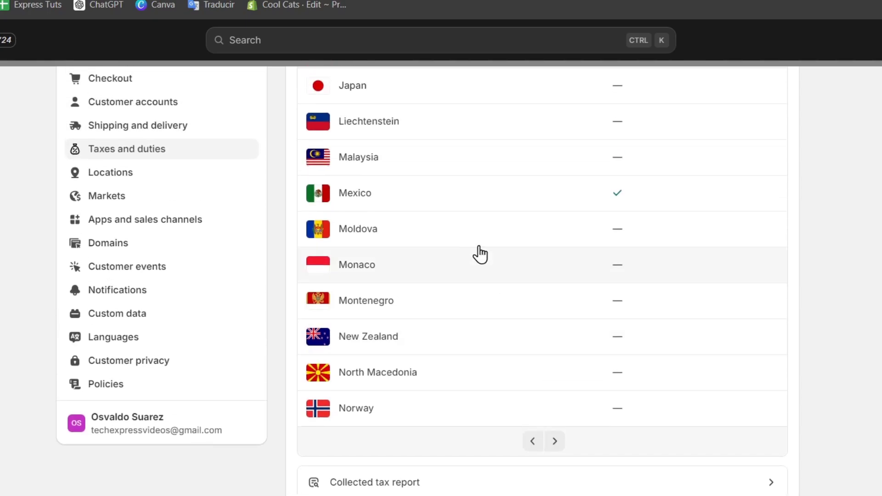
scroll(624, 309, up, 3)
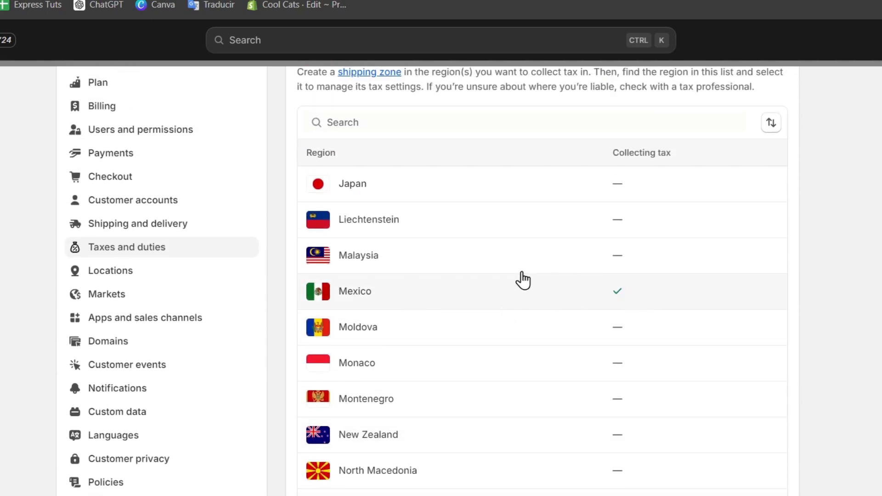
- Open Japan's regional tax settings and review its base taxes and tax override options
click(419, 179)
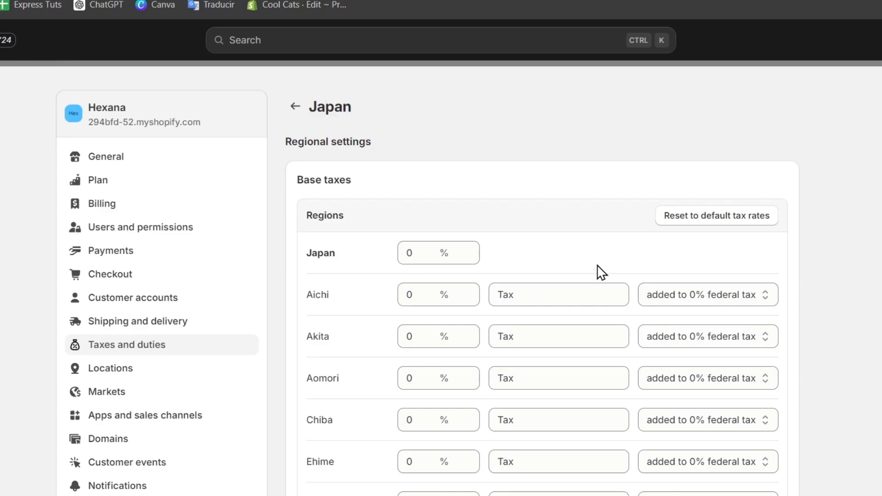
scroll(614, 290, down, 8)
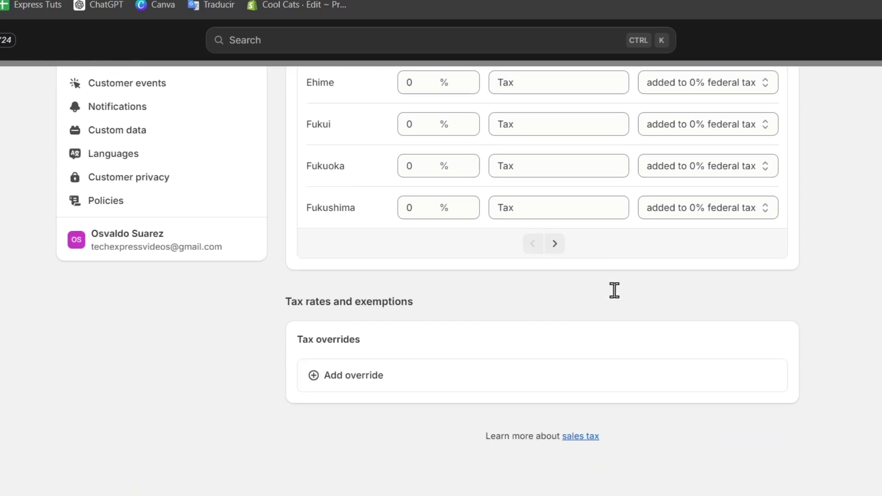
scroll(614, 291, up, 6)
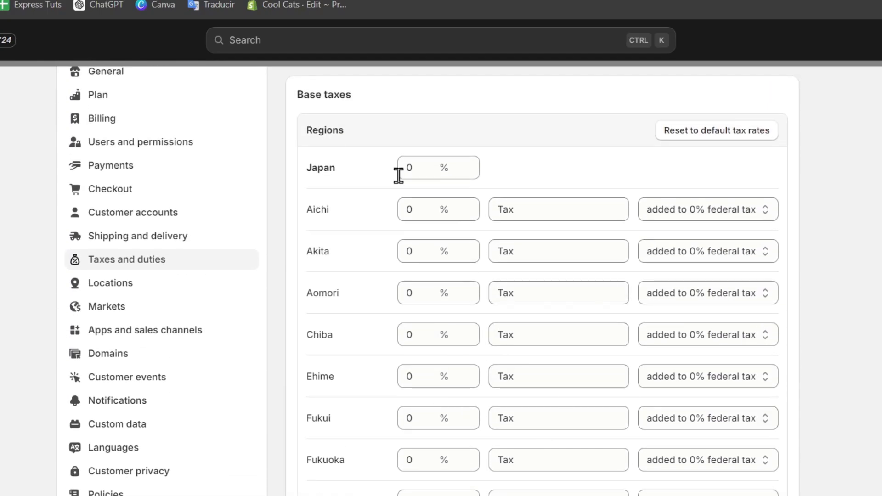
scroll(399, 176, up, 2)
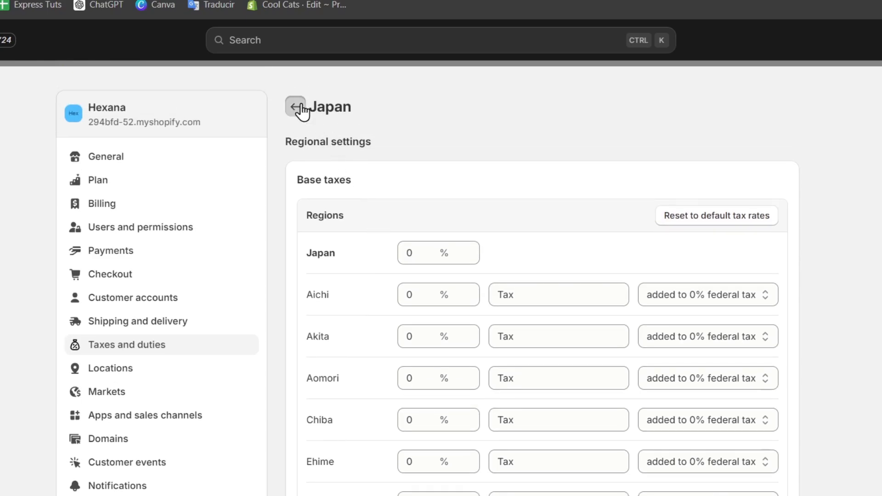
- Return to the regions list and open Mexico's regional tax settings to review the base taxes by state
click(302, 111)
scroll(670, 485, down, 6)
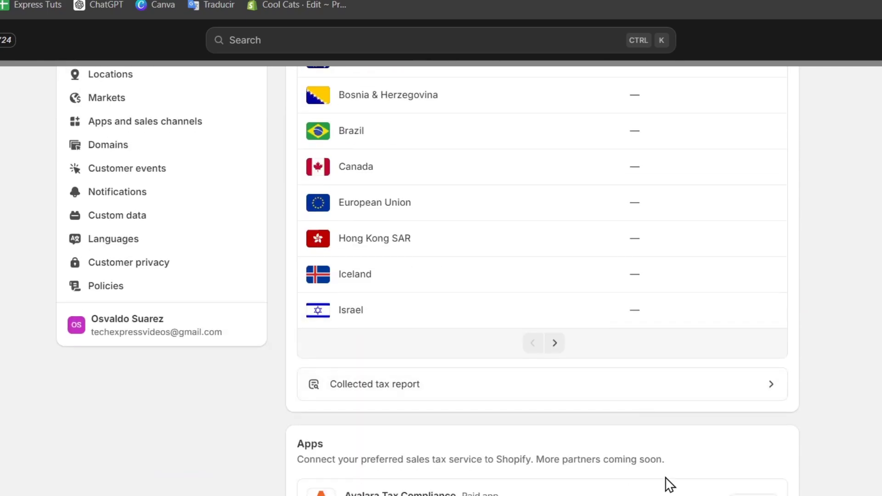
click(556, 344)
scroll(575, 237, up, 2)
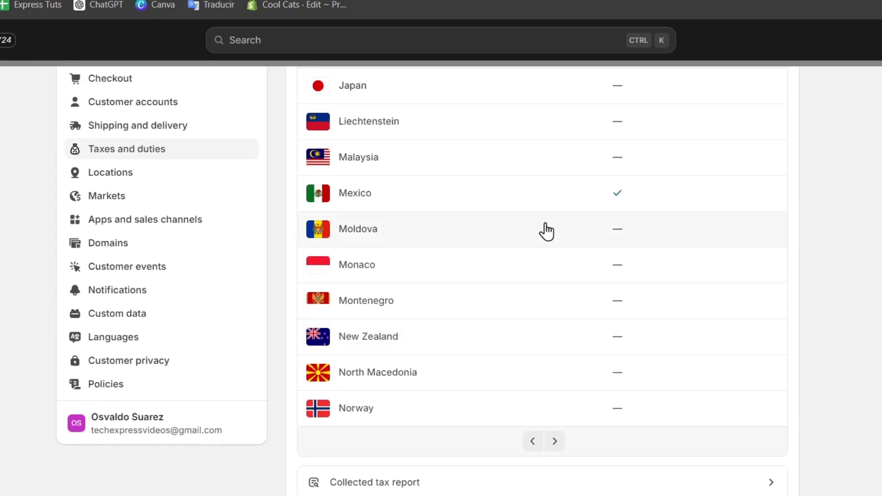
click(478, 208)
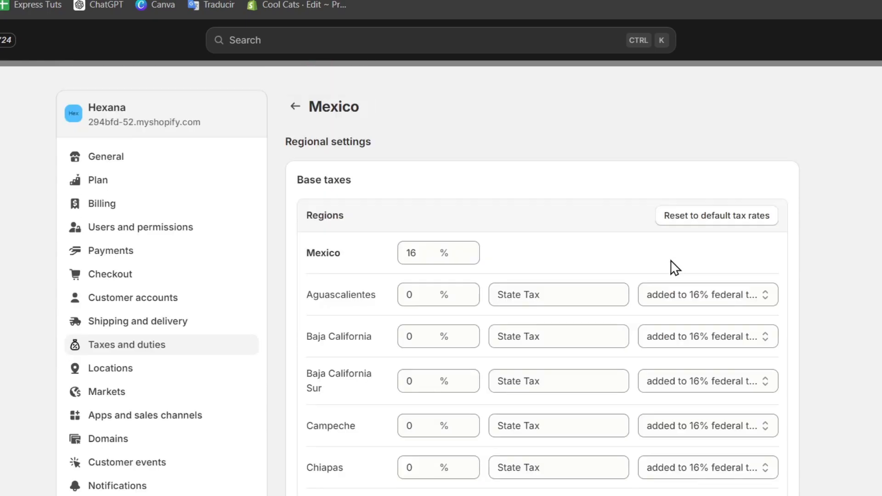
scroll(673, 265, down, 2)
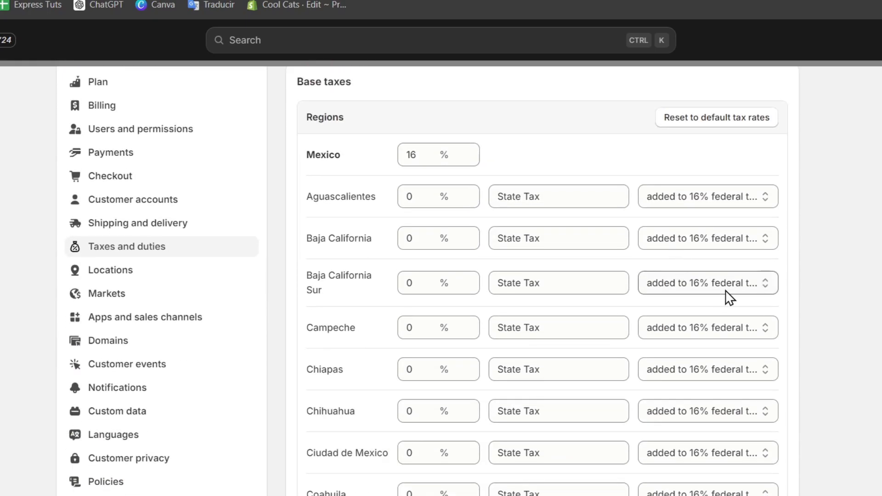
scroll(733, 271, up, 2)
scroll(738, 285, down, 8)
scroll(737, 282, up, 8)
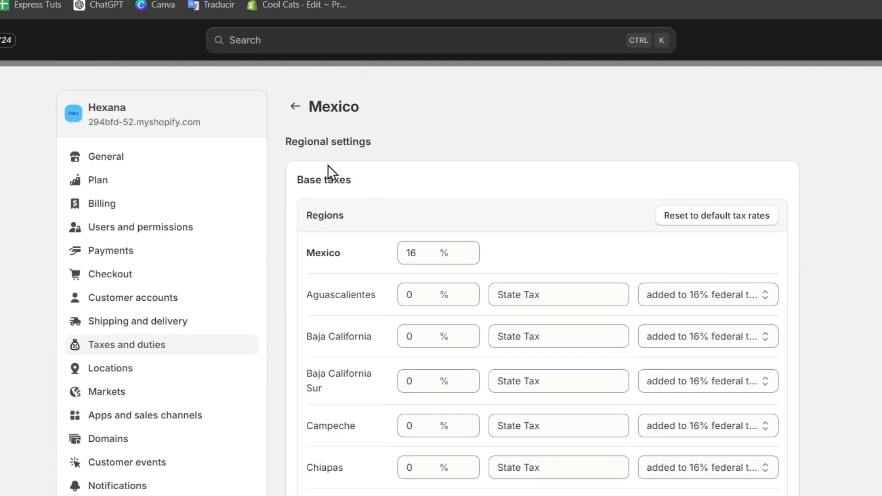
- Go back to Taxes and duties, look over the tax service apps, and open the collected tax report
click(295, 106)
scroll(583, 338, down, 6)
scroll(592, 343, down, 4)
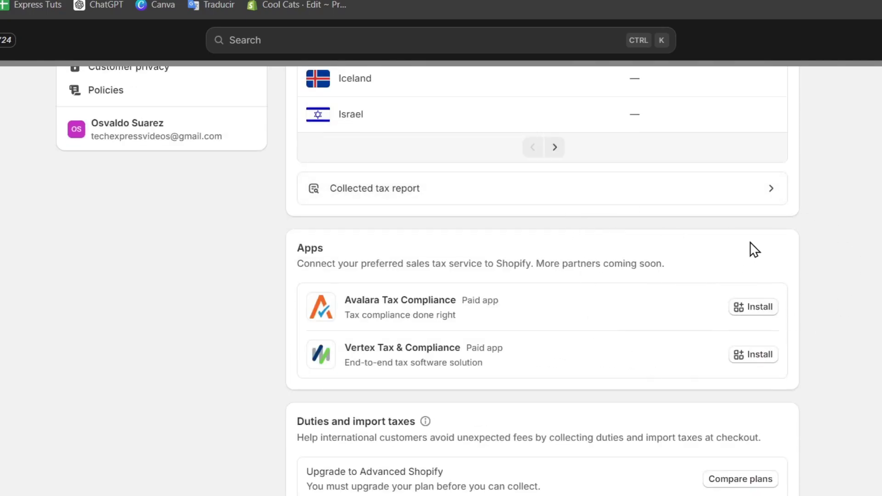
click(528, 188)
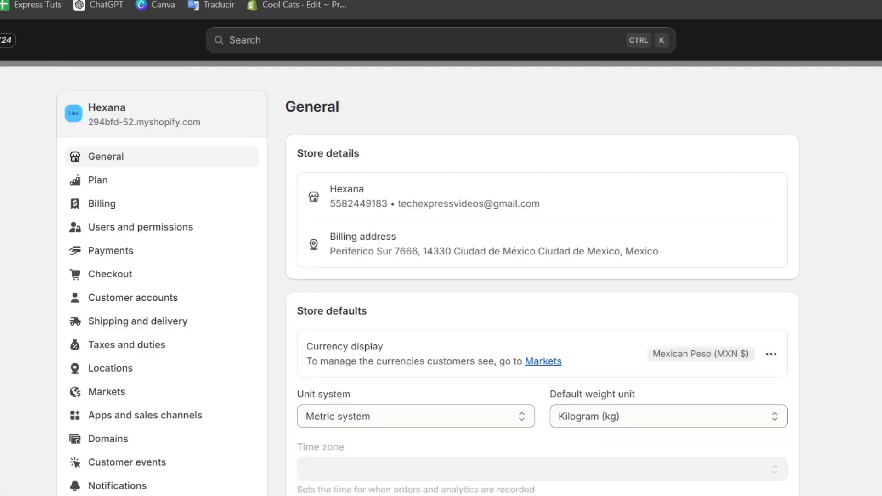
- Turn on test mode for the Stripe payment provider and save the change
click(174, 250)
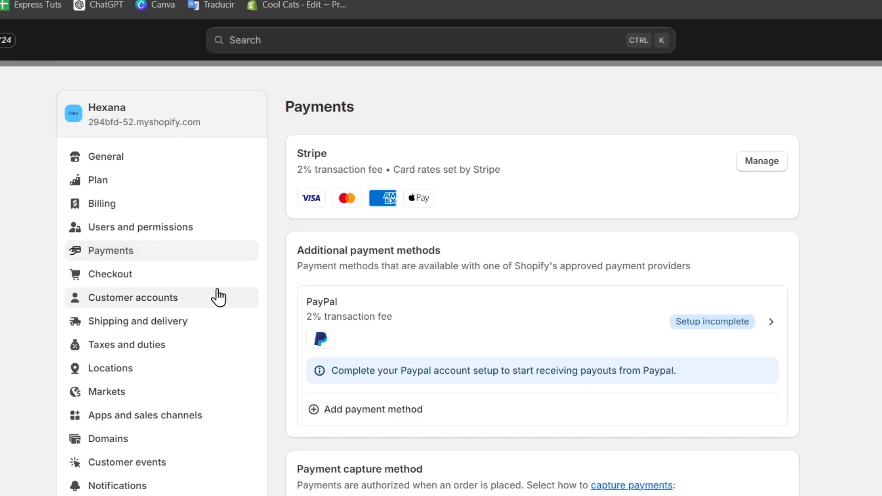
click(760, 162)
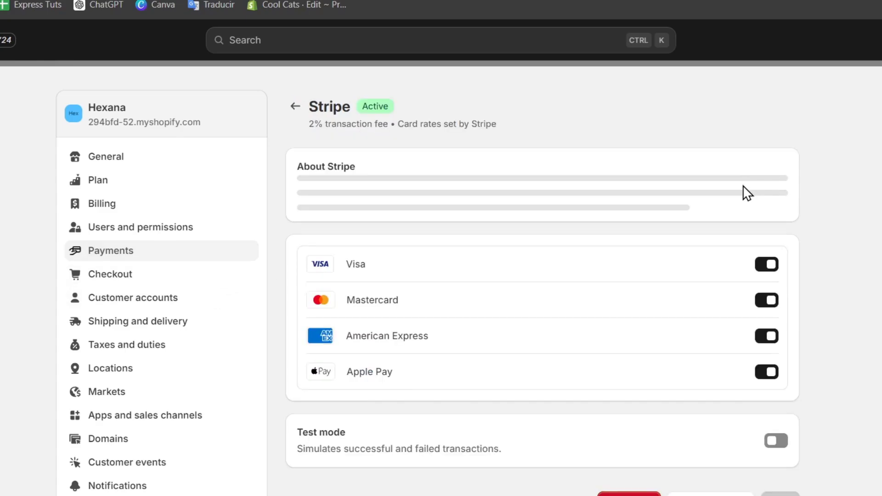
scroll(610, 140, down, 4)
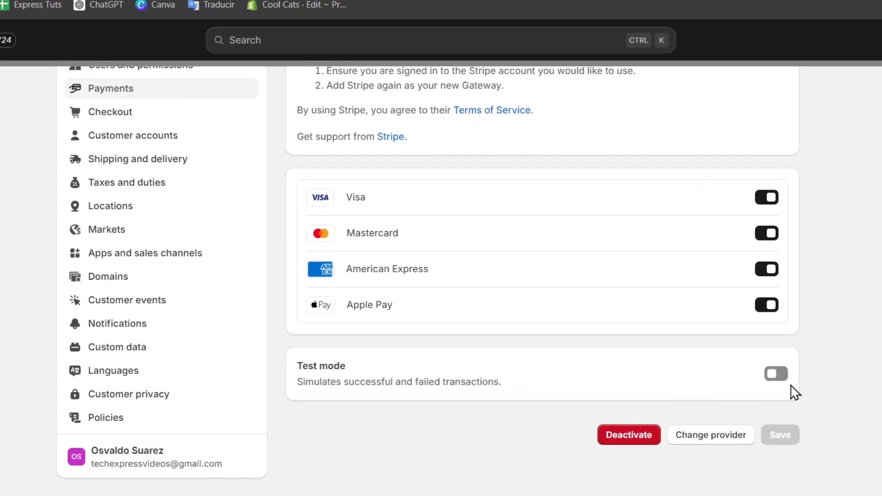
click(779, 375)
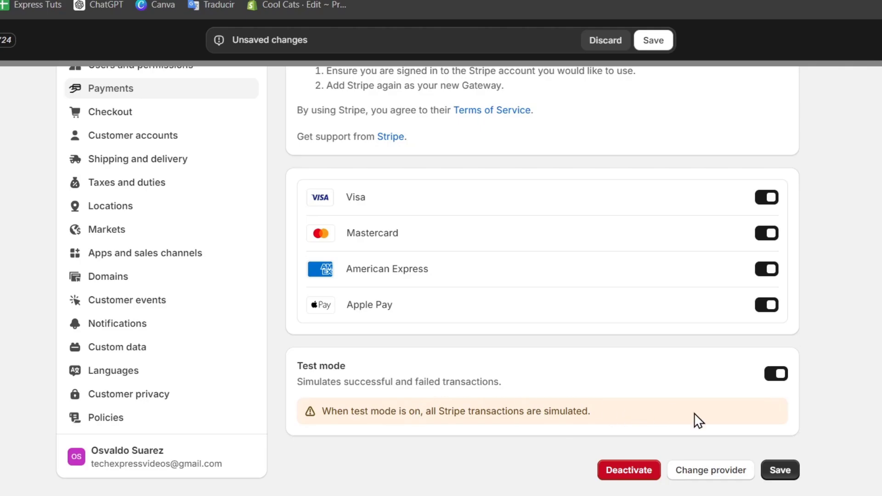
click(782, 472)
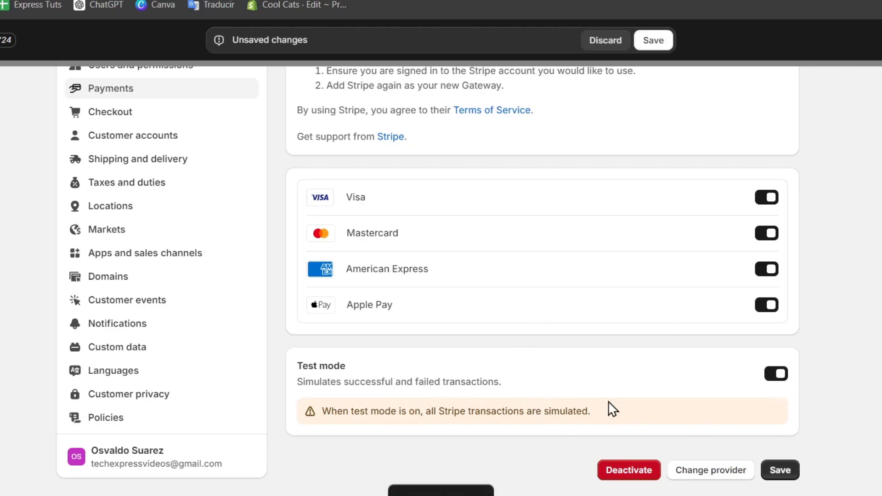
scroll(861, 316, up, 4)
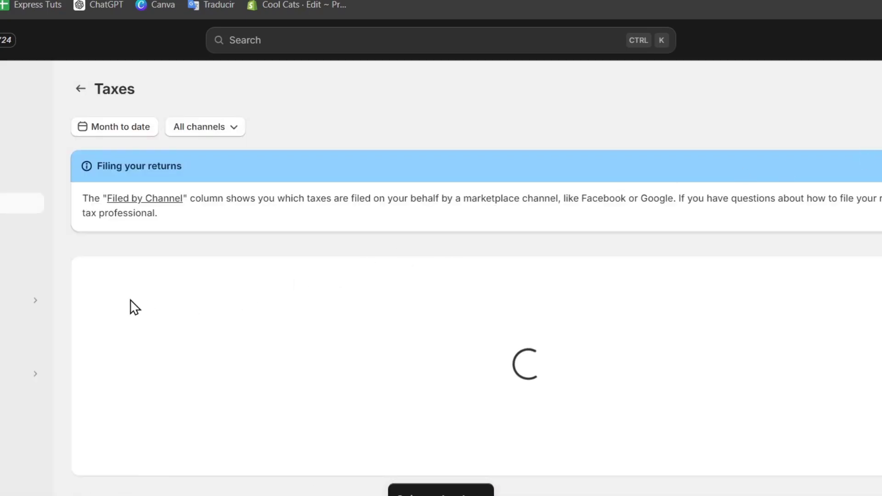
- Open the online store and look through the home page down to the New Arrivals products
click(33, 322)
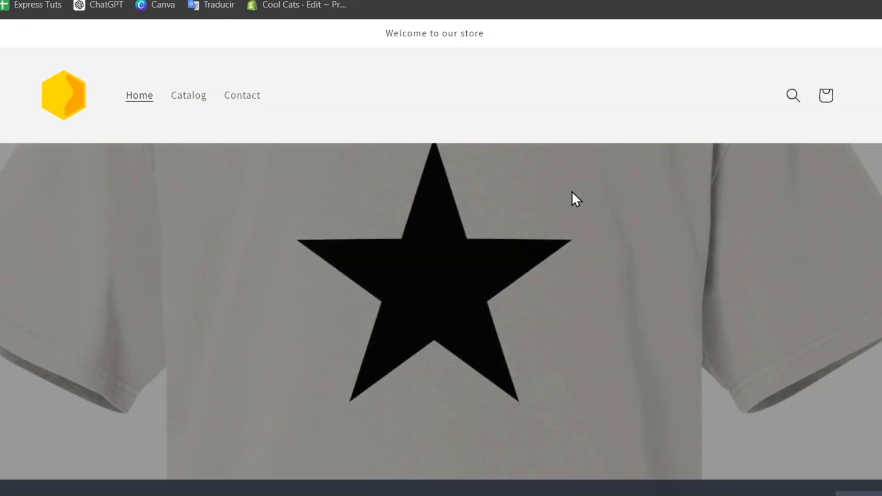
scroll(574, 191, down, 4)
scroll(577, 188, down, 12)
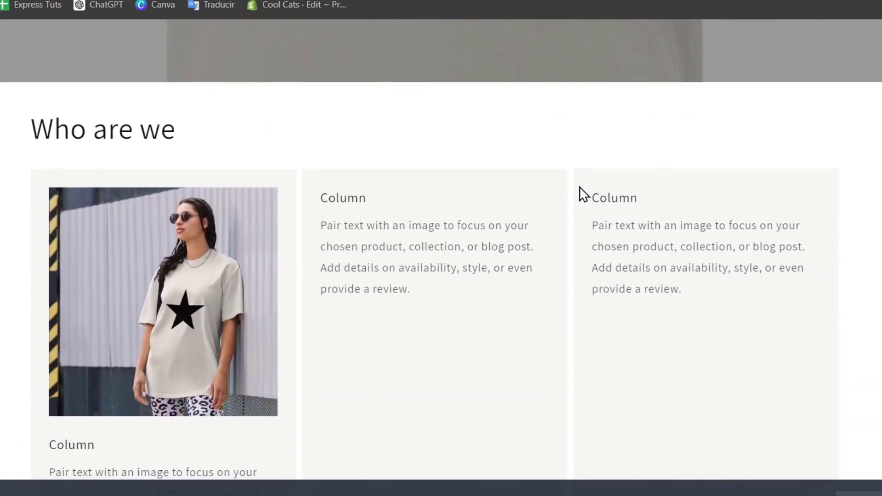
scroll(574, 195, down, 7)
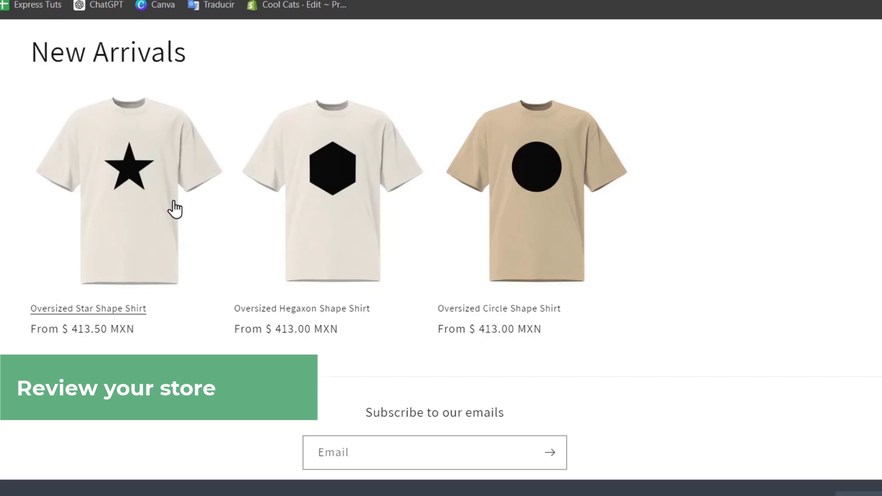
- Open the Oversized Star Shape Shirt, select size L, and try its color options, ending on Faded Bone
click(181, 238)
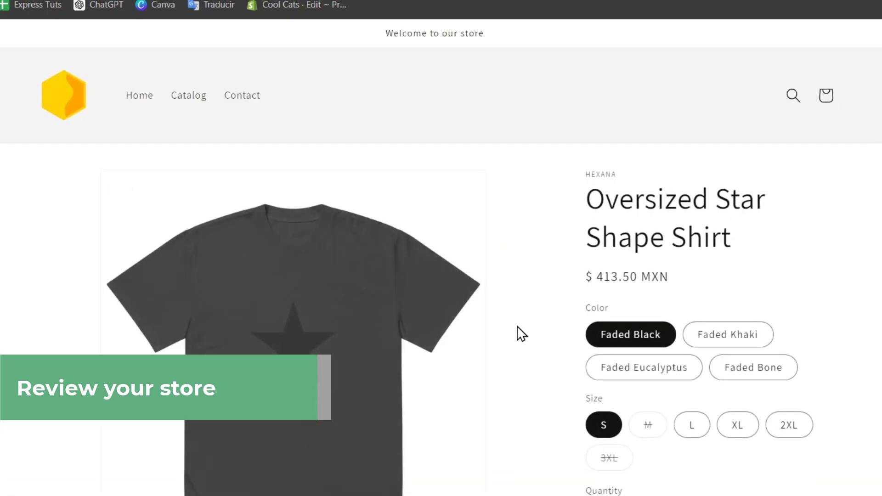
scroll(521, 334, down, 2)
click(692, 330)
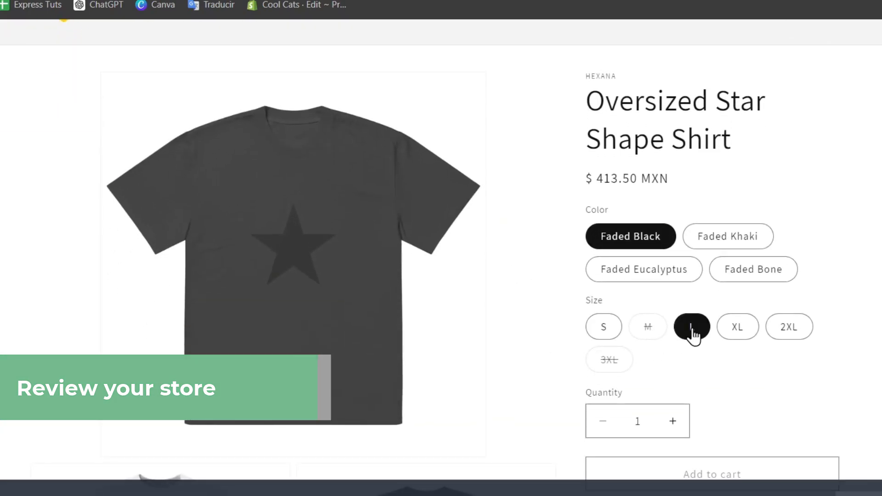
click(736, 247)
click(662, 272)
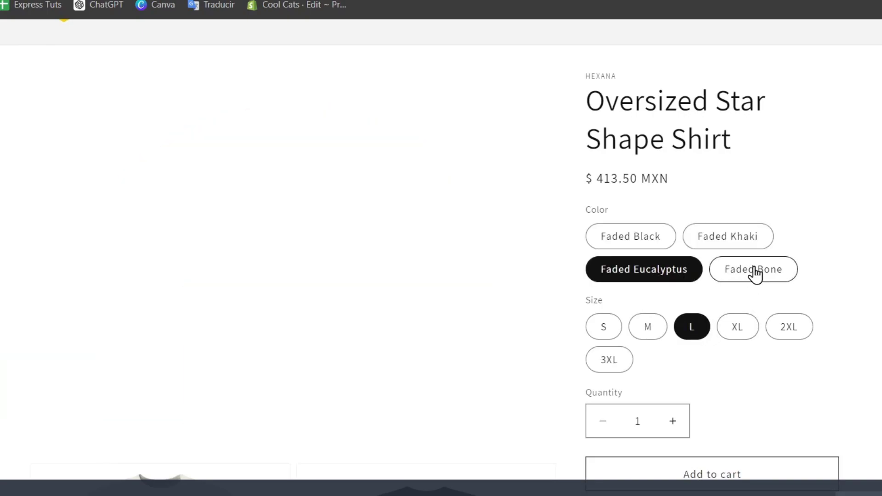
click(756, 270)
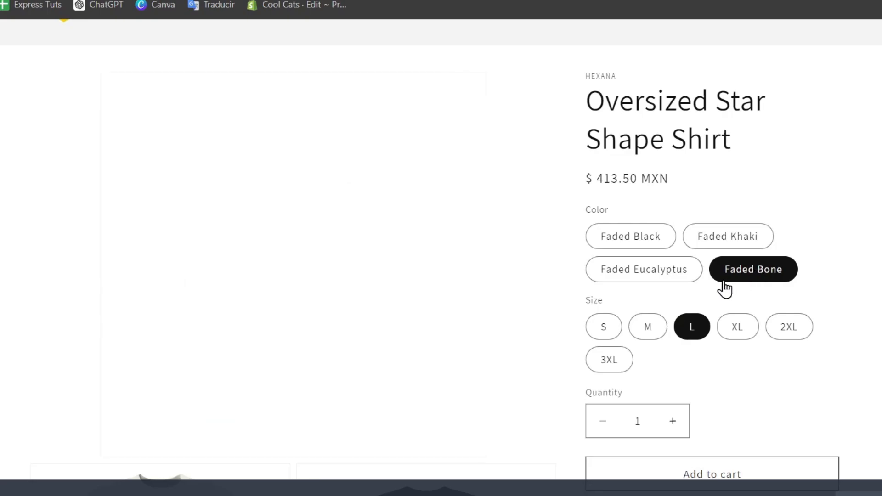
- Review the shirt's product page, including the description, related products and footer payment options
scroll(725, 289, down, 8)
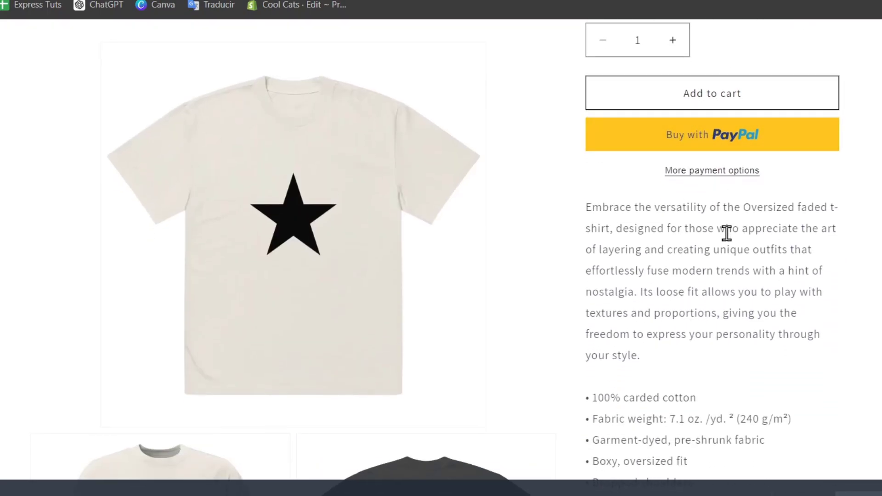
scroll(727, 239, down, 13)
scroll(733, 271, down, 16)
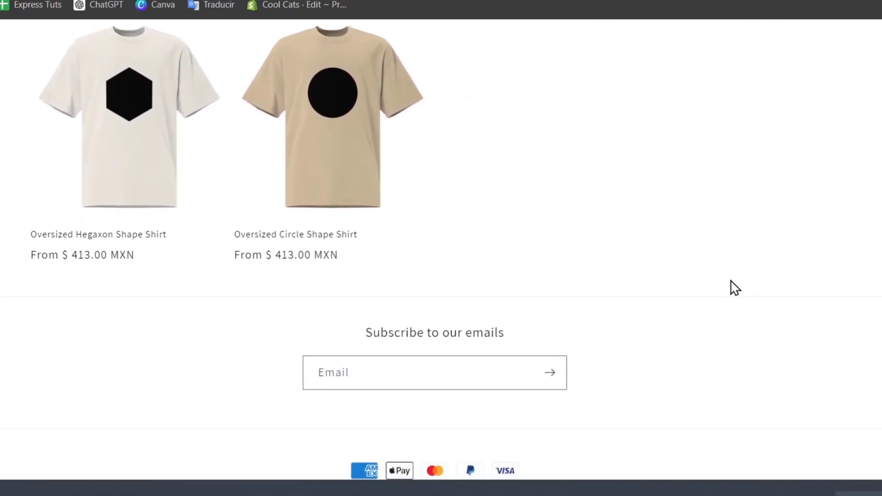
scroll(735, 288, up, 20)
scroll(735, 285, up, 12)
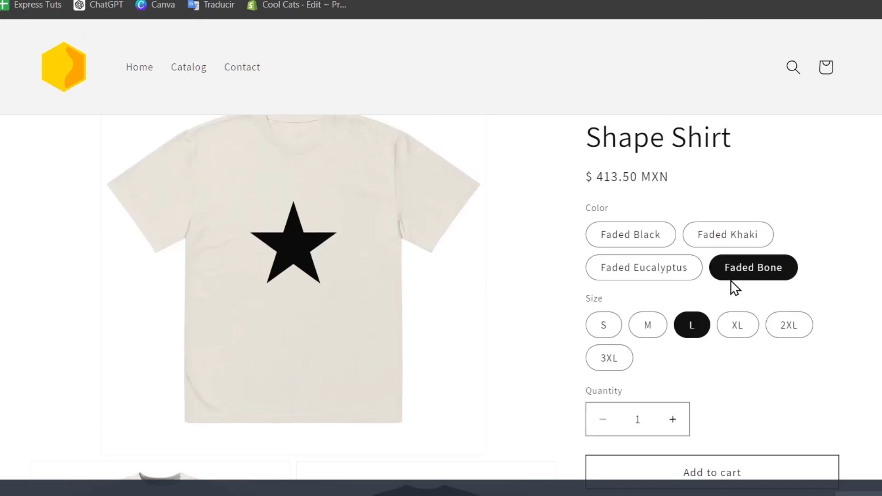
- Add the Faded Bone shirt in size L to the cart and proceed to checkout
scroll(735, 295, down, 4)
click(749, 299)
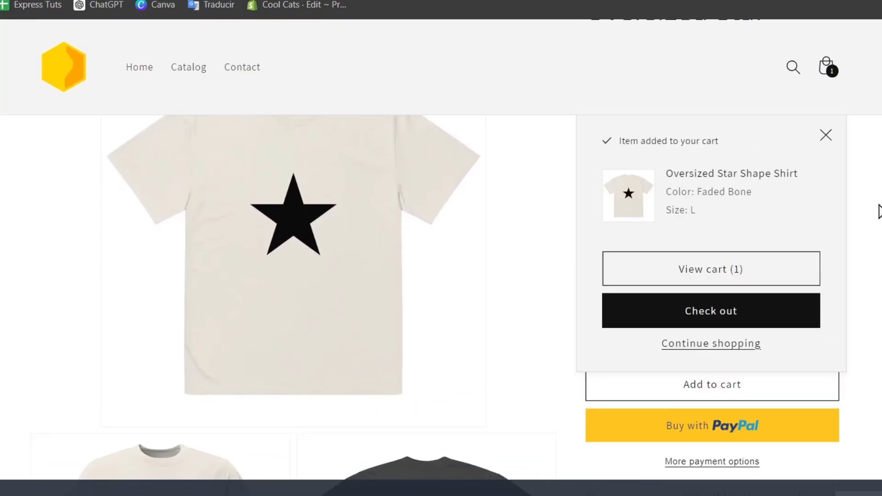
click(758, 314)
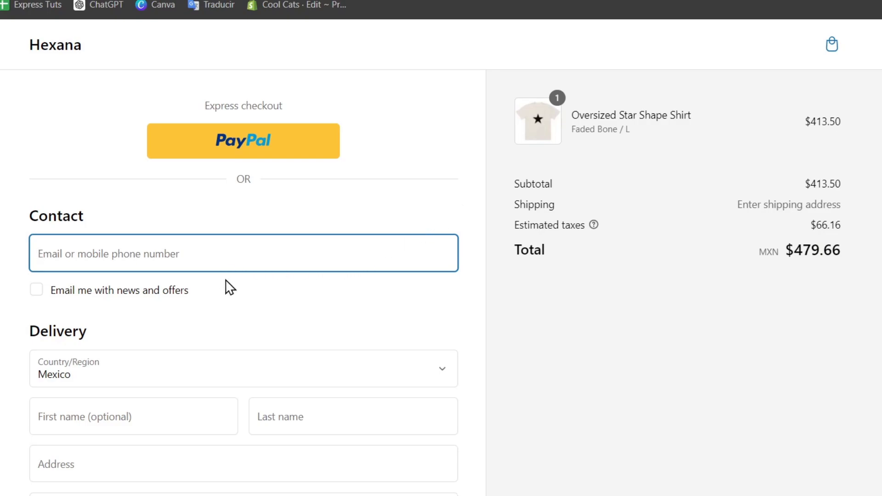
- Review the checkout page's contact, delivery, shipping method and payment fields without filling them in
scroll(239, 296, down, 2)
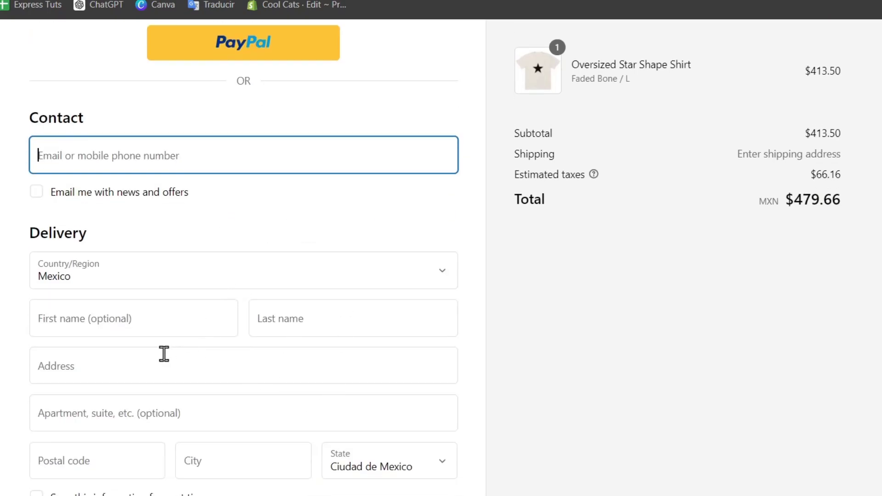
click(179, 329)
click(298, 319)
click(285, 372)
scroll(285, 372, down, 2)
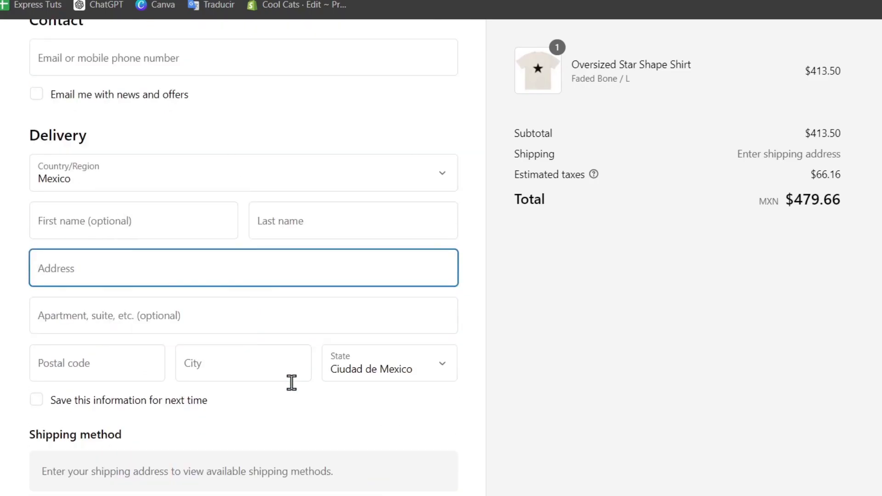
scroll(226, 368, down, 4)
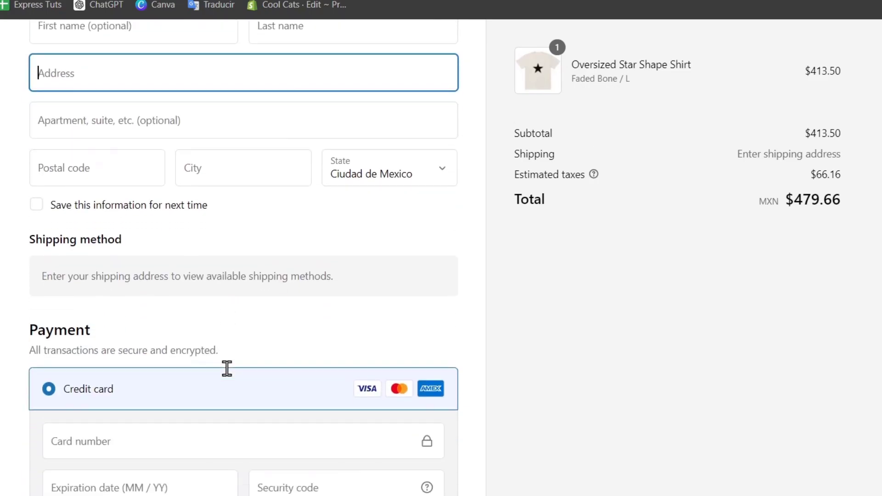
scroll(437, 261, down, 5)
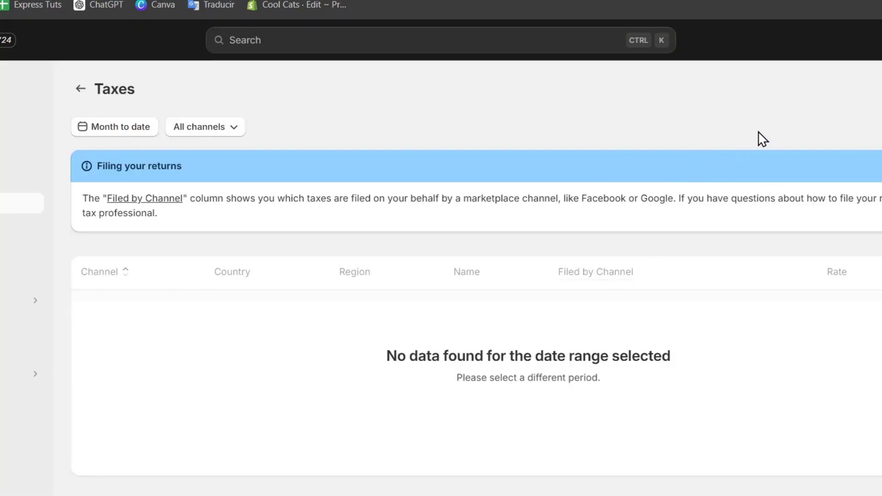
- Return to the Shopify admin, check the Orders page with its location options, and go back to the admin home
click(4, 101)
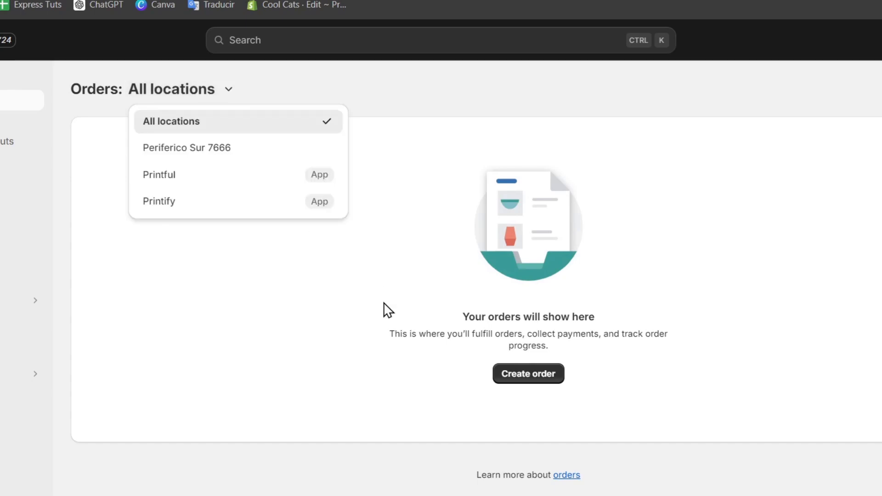
click(338, 368)
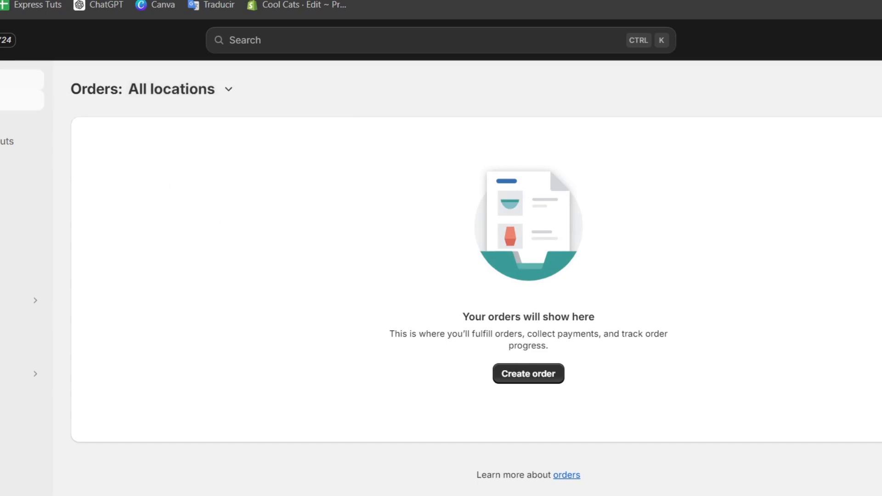
click(9, 79)
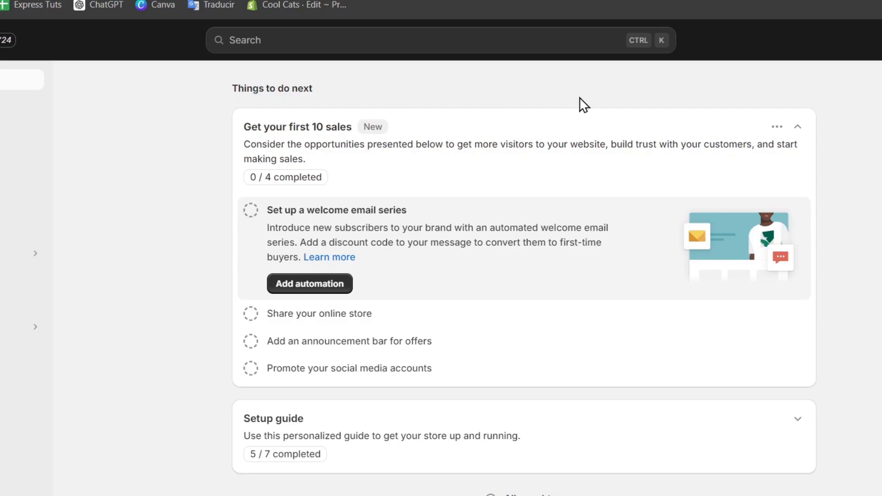
- Expand the Setup guide, open the custom domain task to check the connection status, and close the domain settings
click(797, 420)
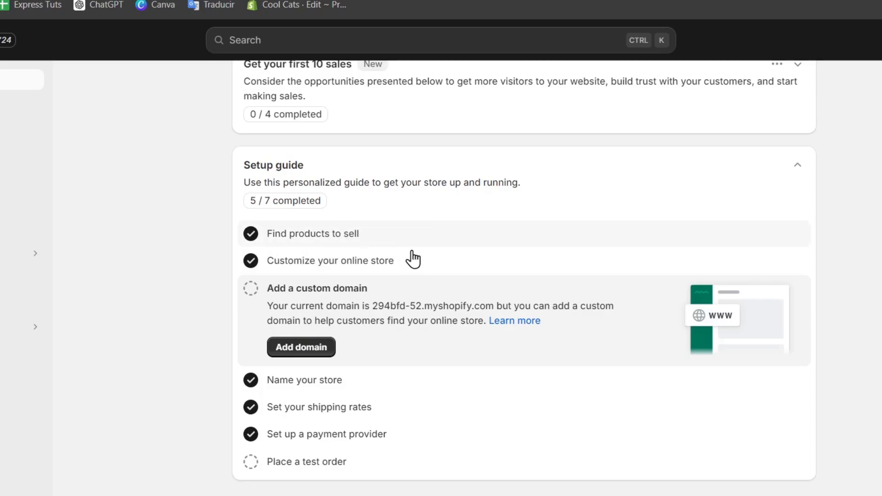
click(315, 350)
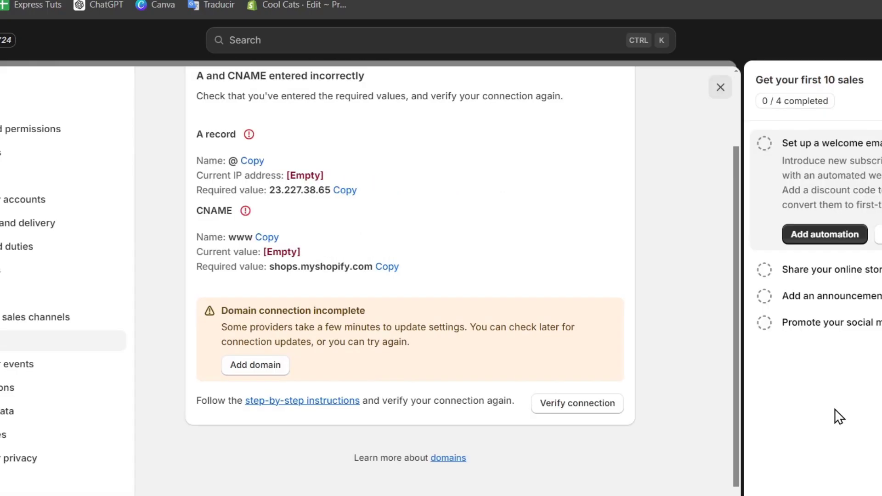
click(722, 88)
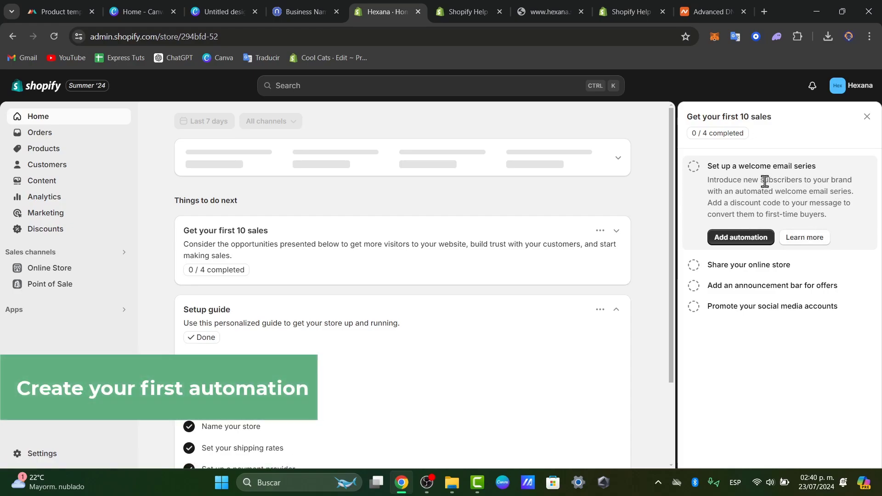
- Read the welcome email series task and start adding its automation to open the automation templates
drag(764, 181, 841, 183)
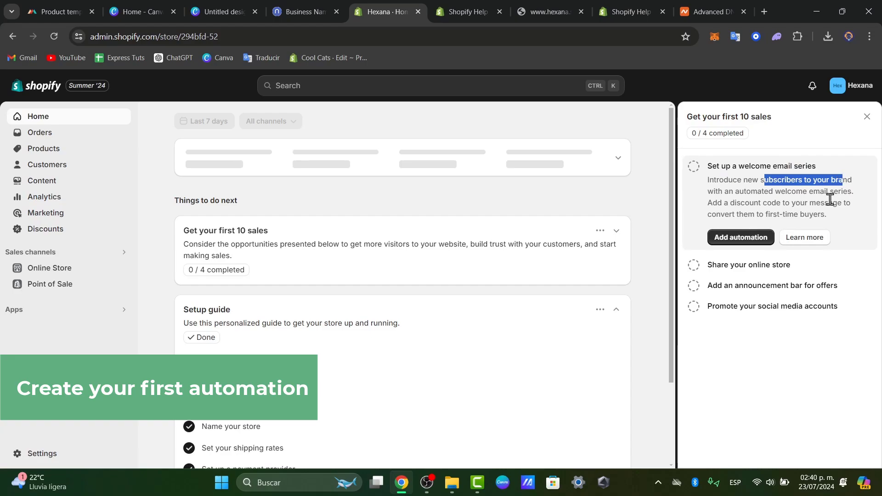
scroll(394, 405, down, 3)
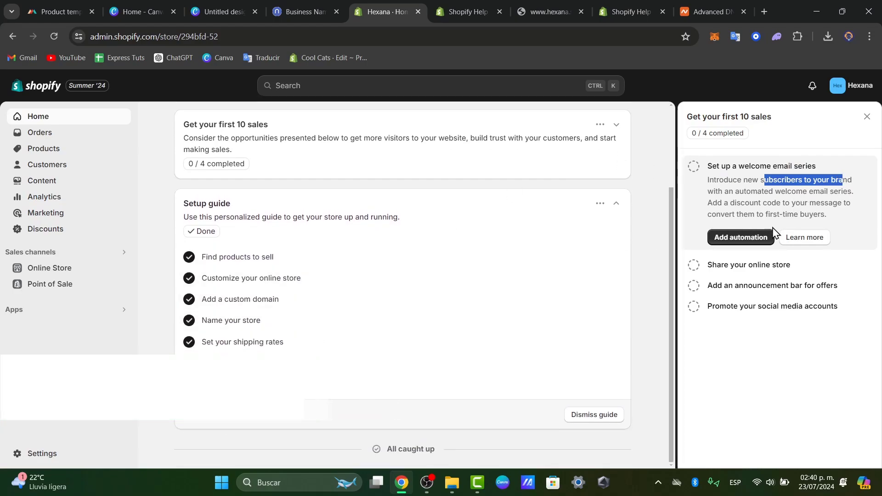
click(767, 244)
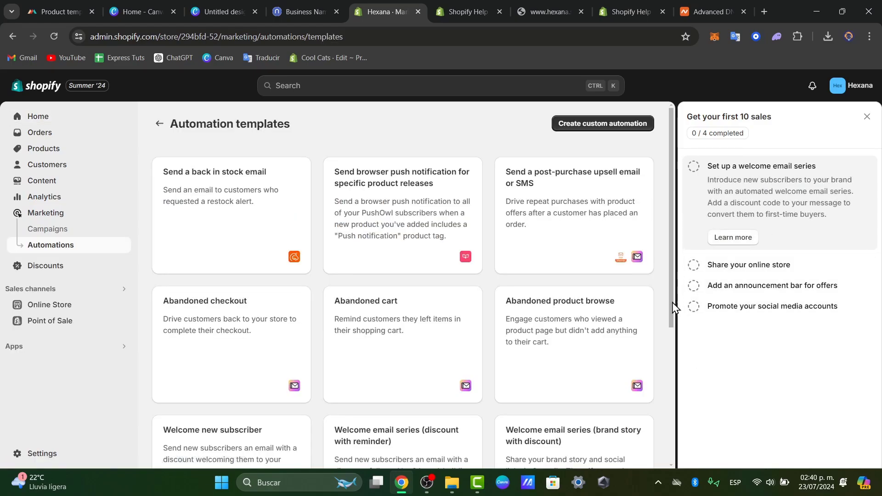
- Check the custom automation option, close it, and review the available automation templates
click(599, 122)
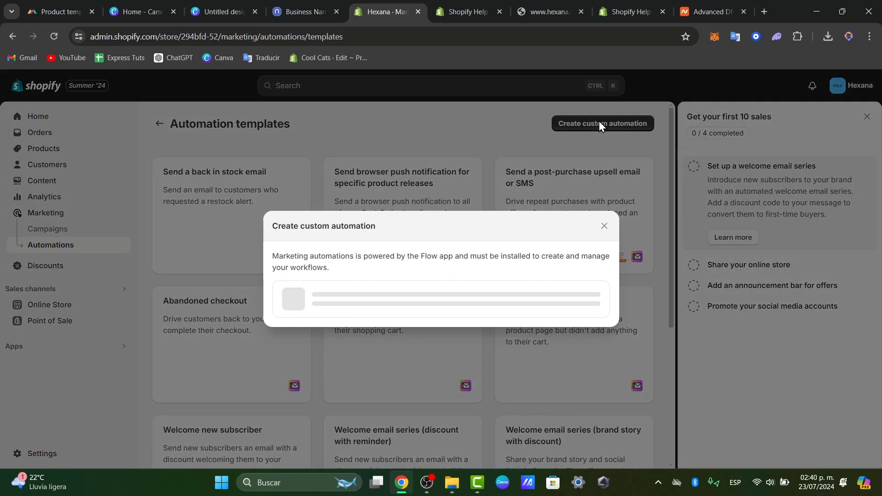
click(604, 220)
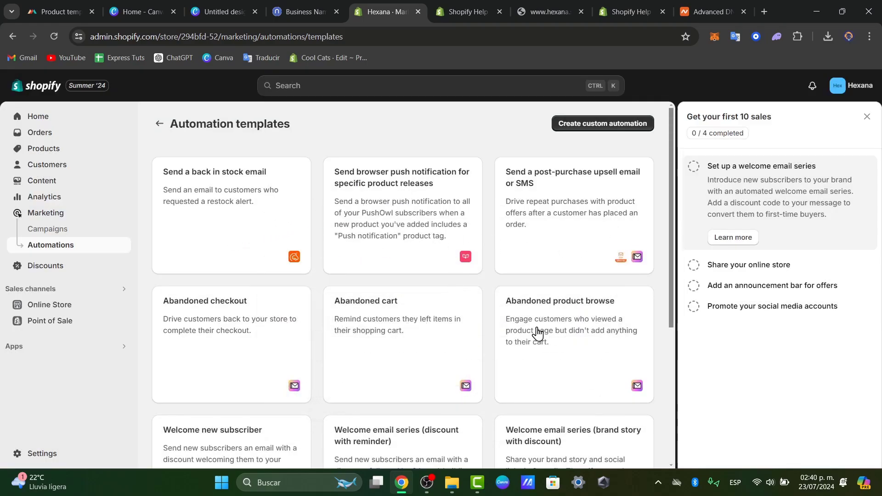
scroll(576, 349, down, 2)
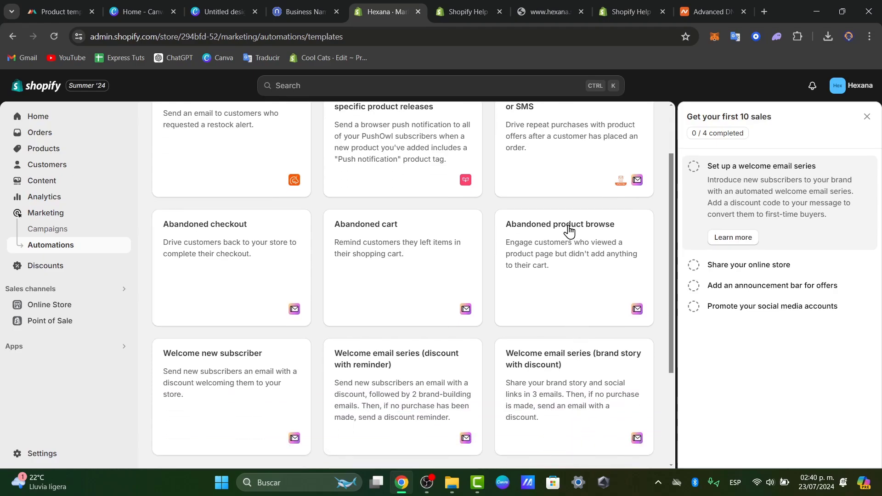
scroll(568, 227, up, 2)
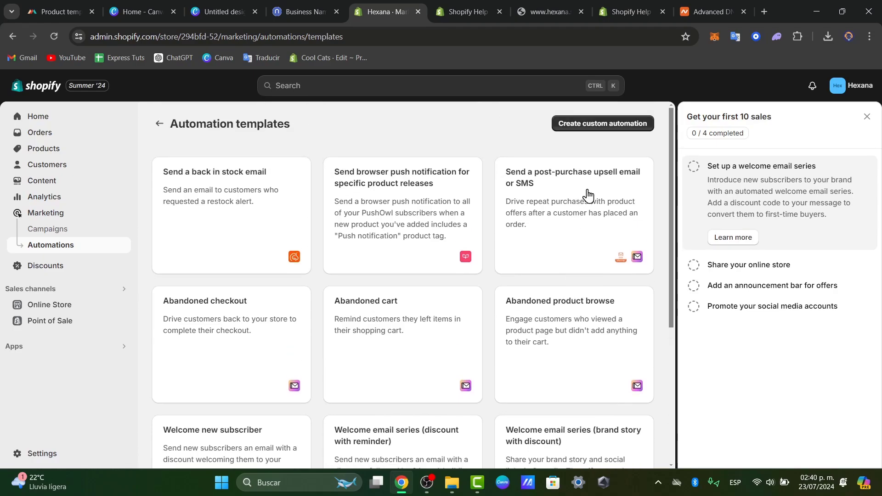
scroll(588, 196, down, 3)
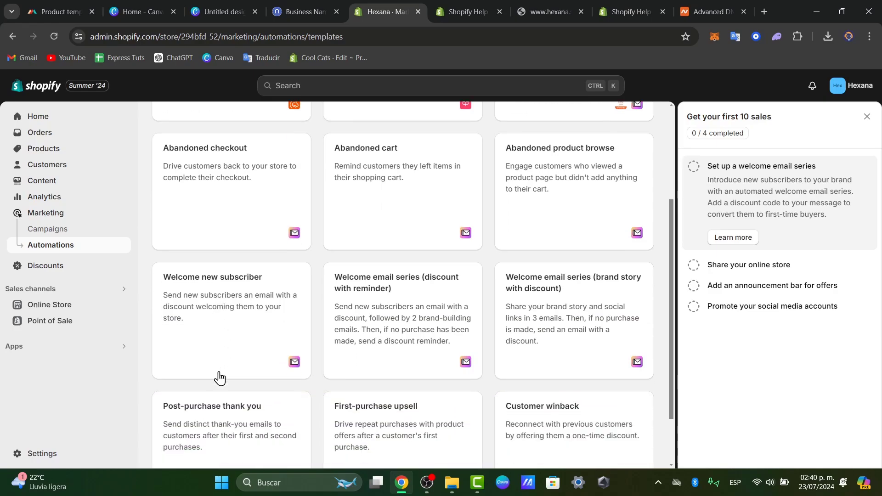
scroll(425, 330, down, 2)
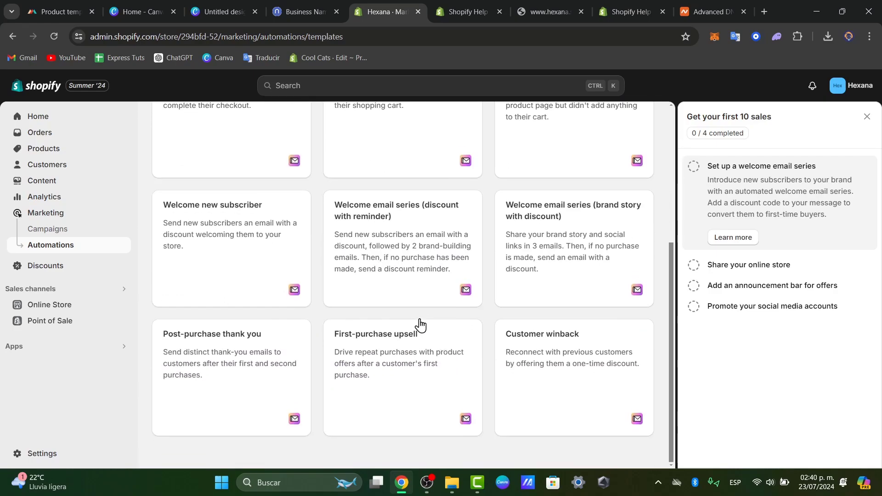
- Choose the Welcome new subscriber template, install the required Shopify Flow app, and use the workflow
click(238, 251)
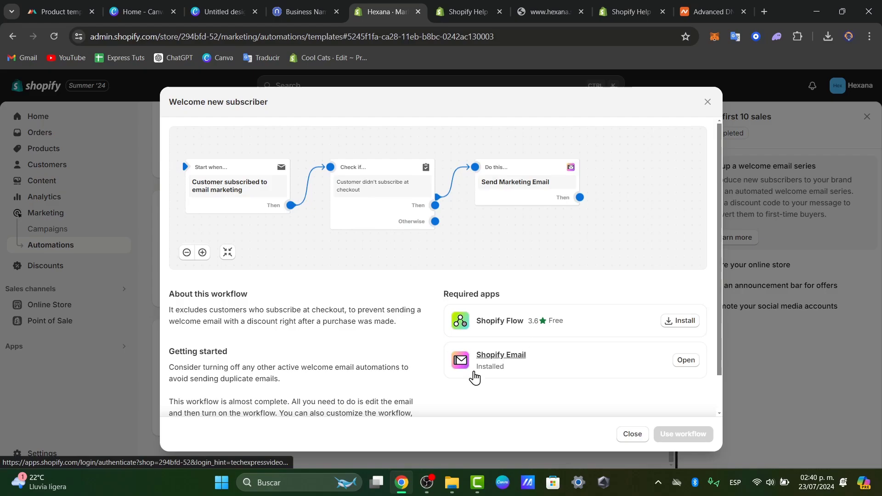
click(678, 326)
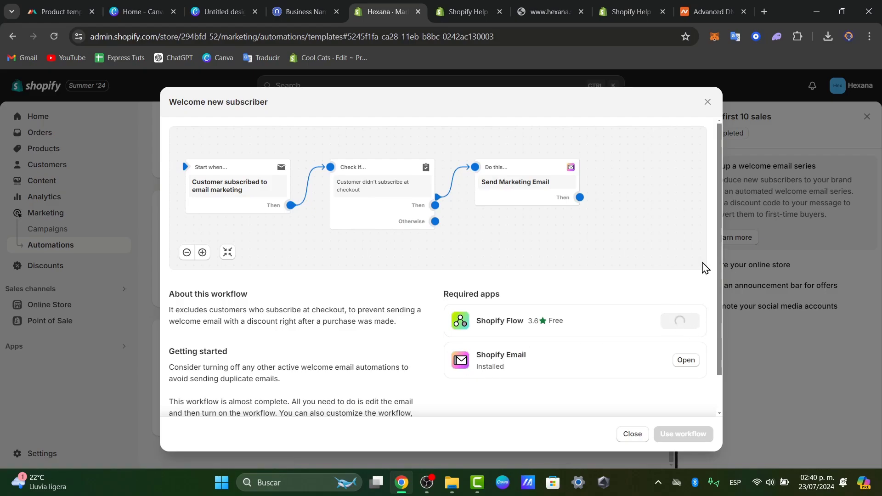
double_click(701, 435)
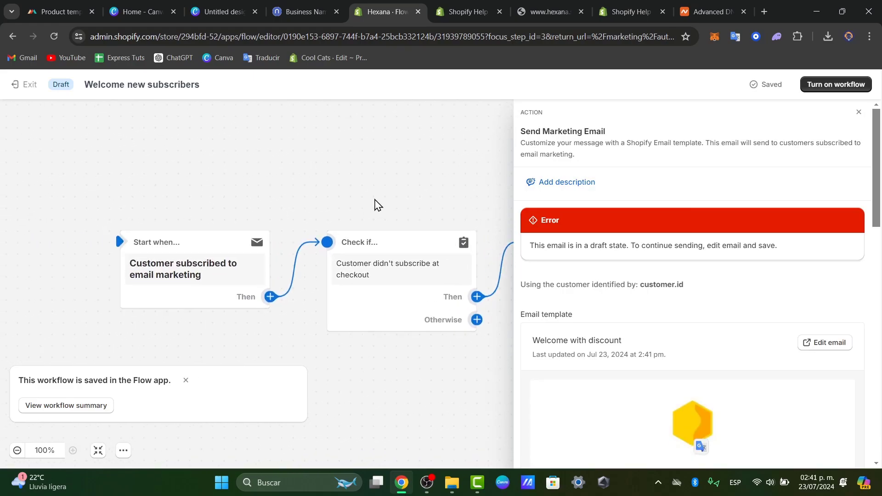
- Examine the workflow's email marketing subscription trigger and the condition that the customer didn't subscribe at checkout
click(213, 263)
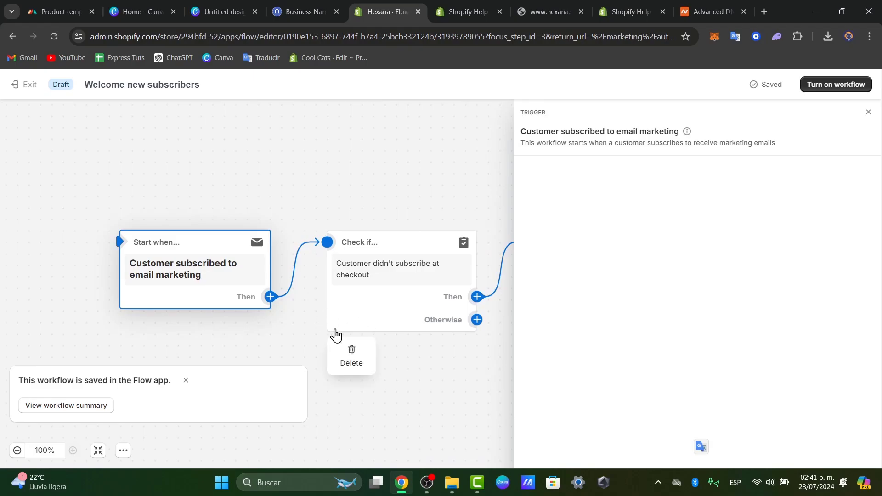
mouse_move(218, 276)
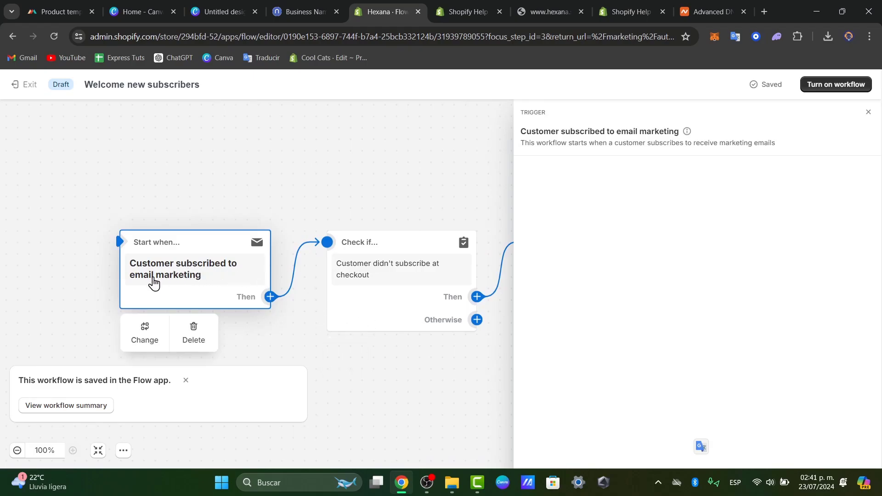
drag(287, 315, 233, 301)
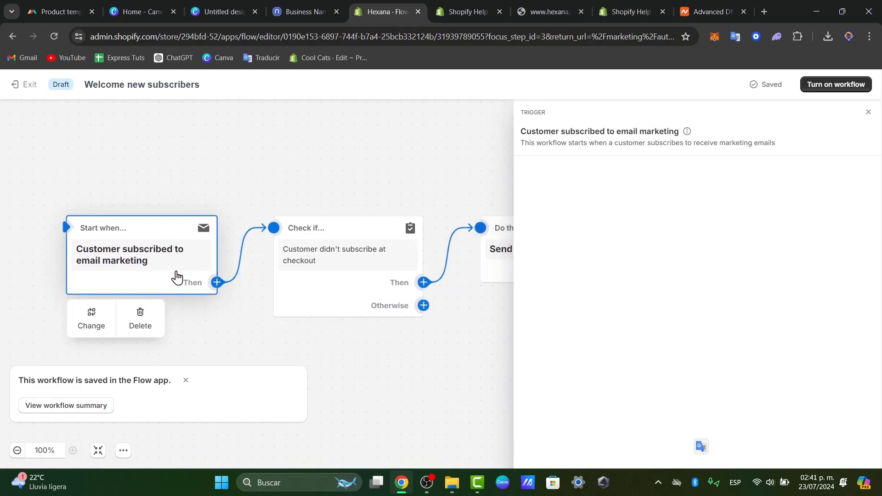
click(342, 244)
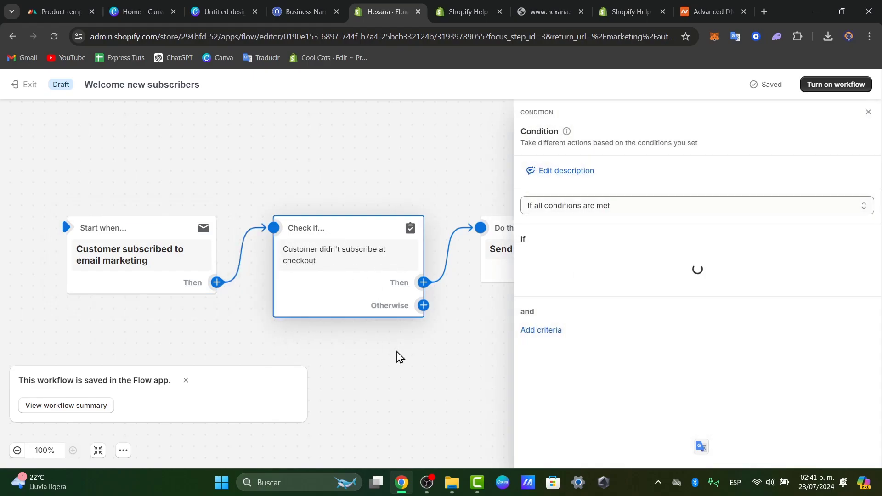
drag(399, 357, 317, 339)
mouse_move(226, 236)
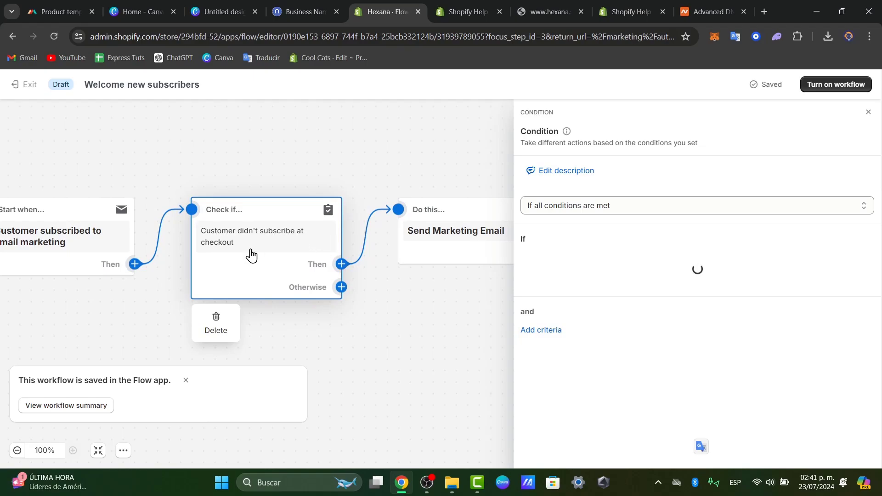
drag(384, 286, 335, 306)
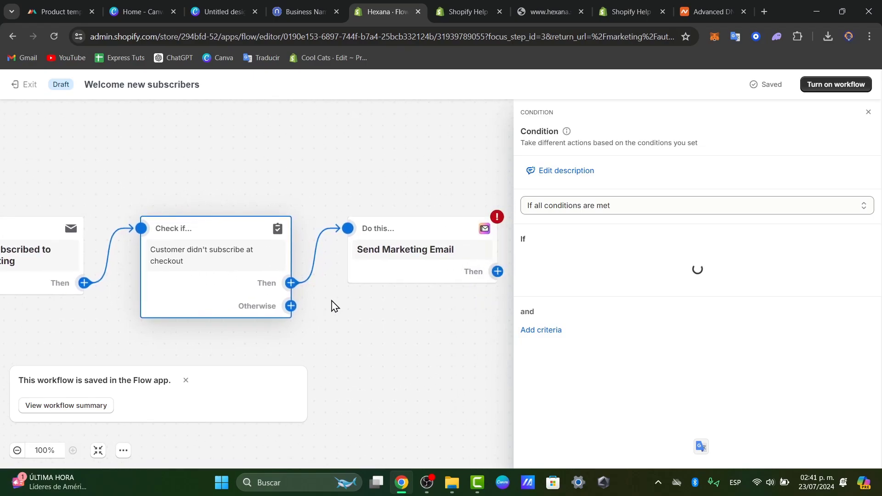
- Examine the Send Marketing Email action's description option, error notice and customer identifier without adding a description
click(434, 254)
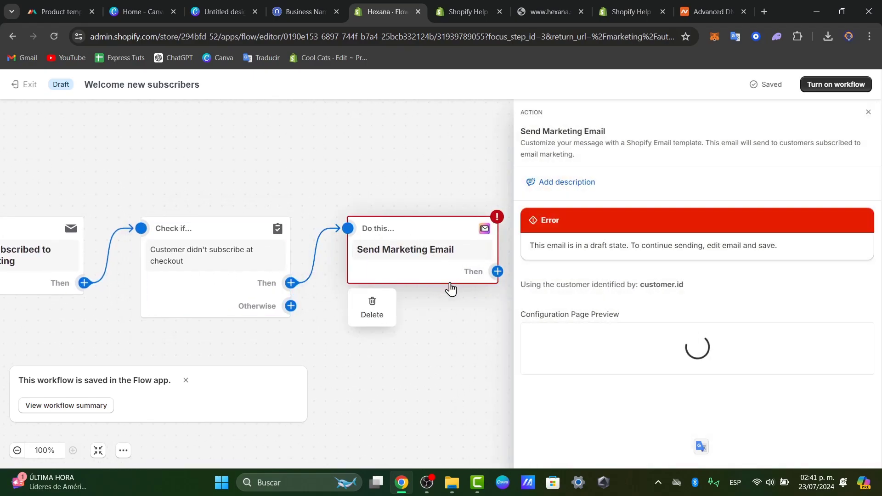
drag(430, 289, 345, 244)
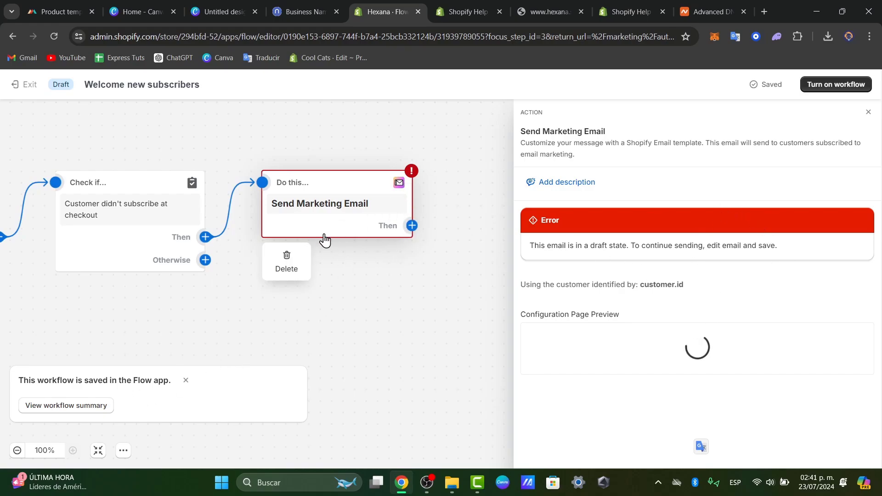
click(589, 188)
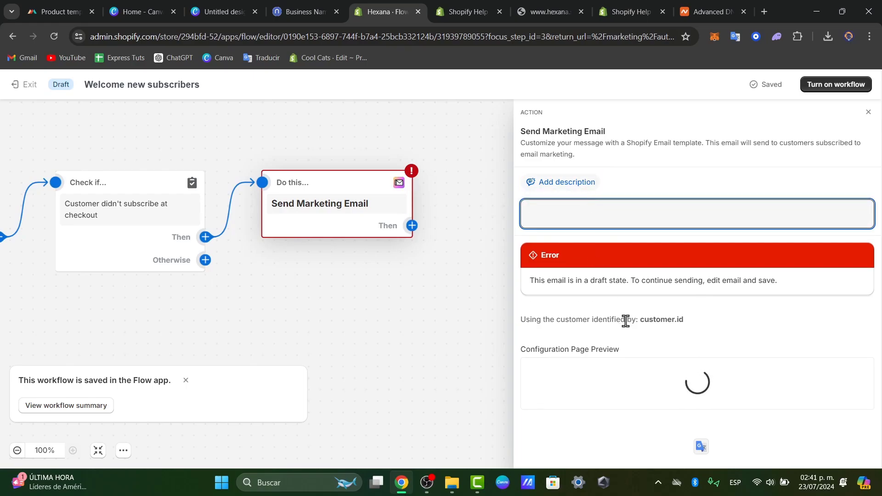
click(666, 319)
drag(652, 285, 695, 289)
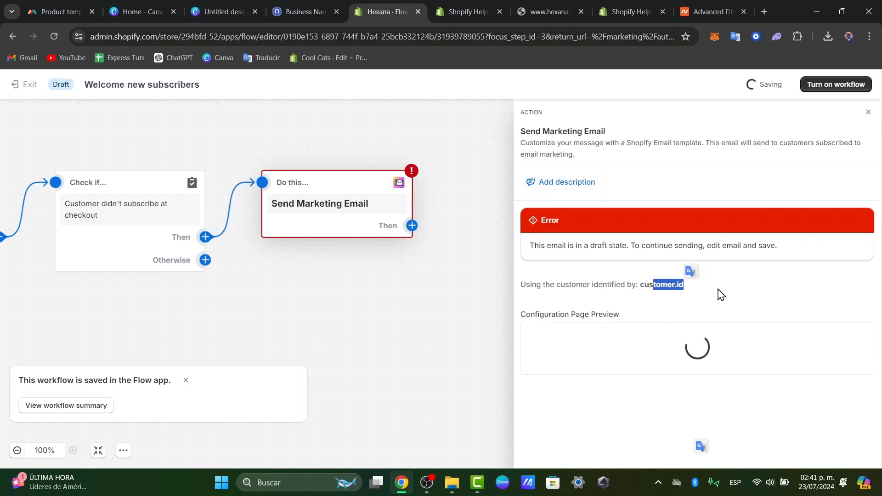
- Close the action details and try to turn on the Welcome new subscribers workflow
click(867, 115)
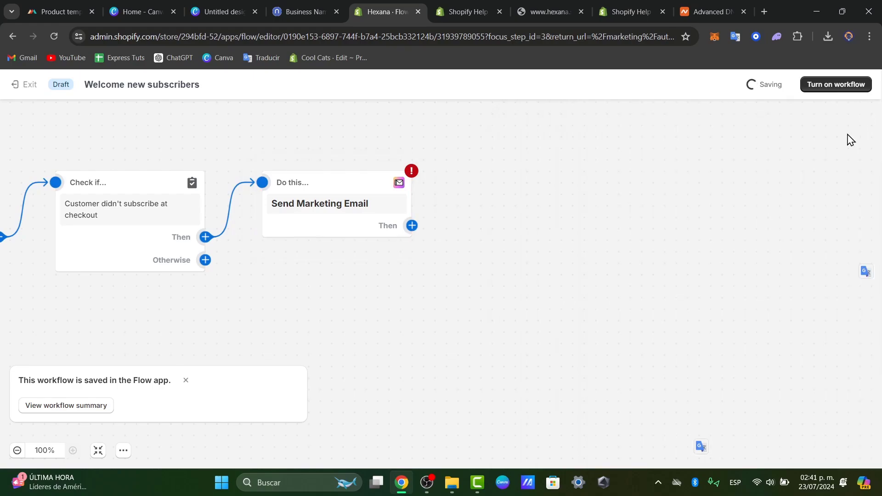
click(835, 84)
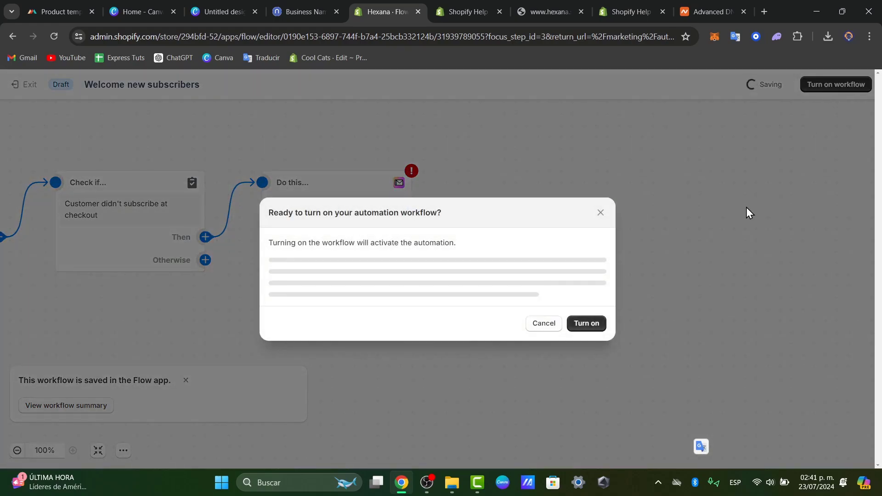
click(592, 301)
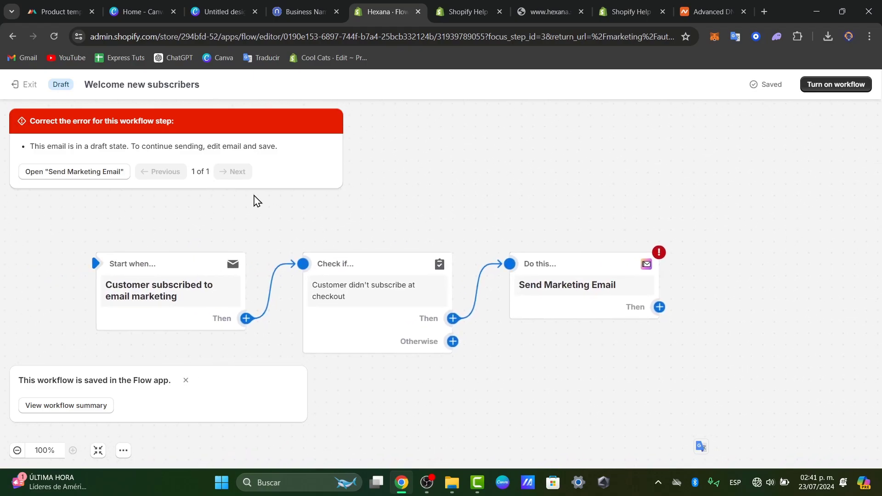
- Reopen the Send Marketing Email action, read its error, and try to open the email for editing
click(109, 172)
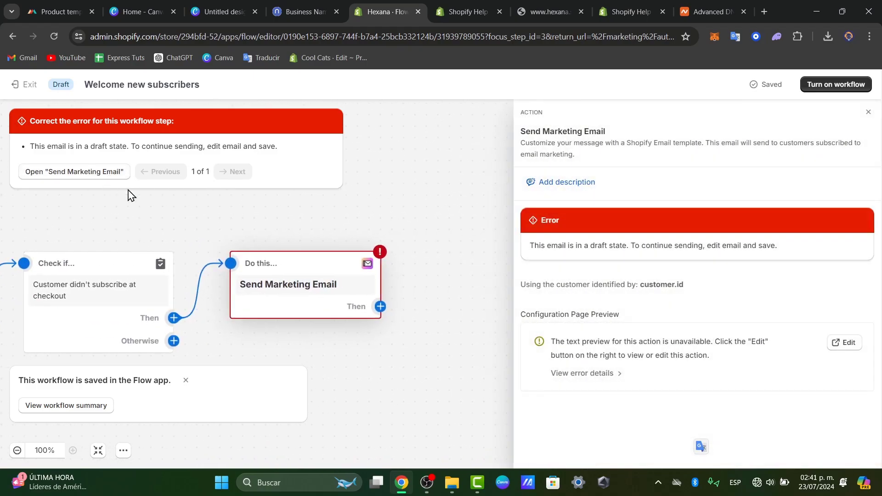
click(368, 263)
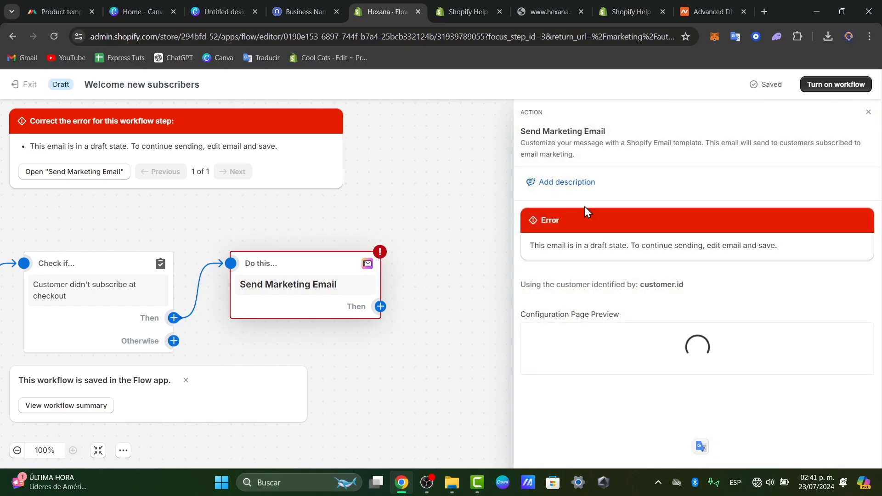
drag(564, 245, 777, 261)
click(842, 346)
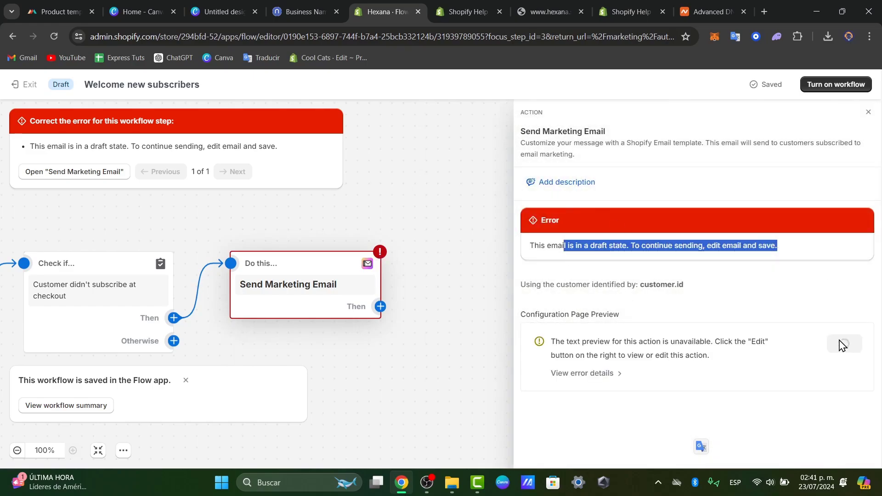
mouse_move(337, 266)
- Exit the workflow editor and open the Welcome with discount draft from the installed Email app
click(27, 87)
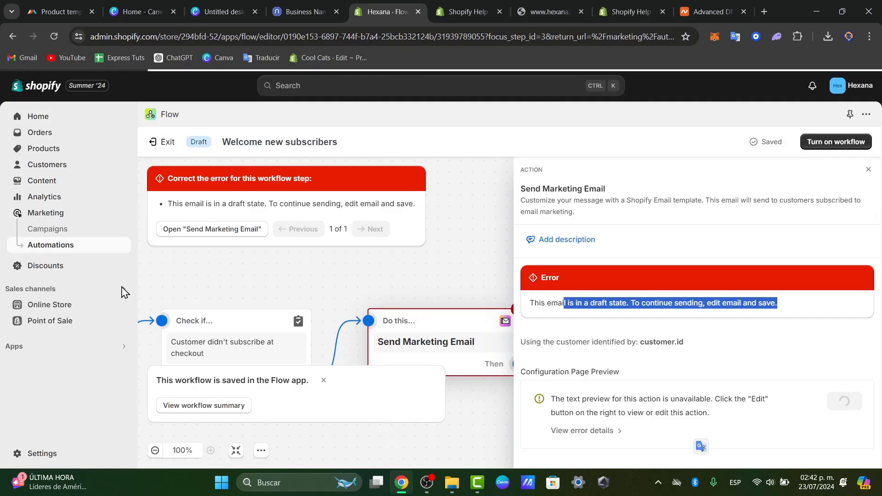
click(21, 311)
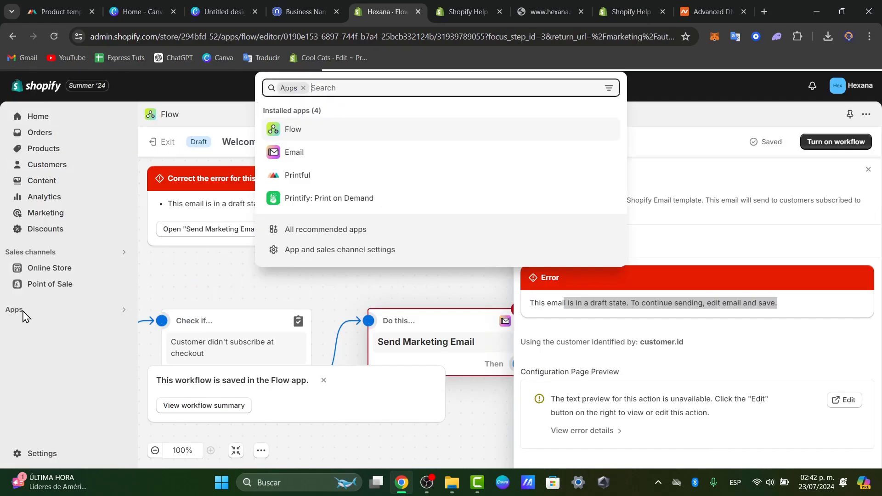
click(315, 147)
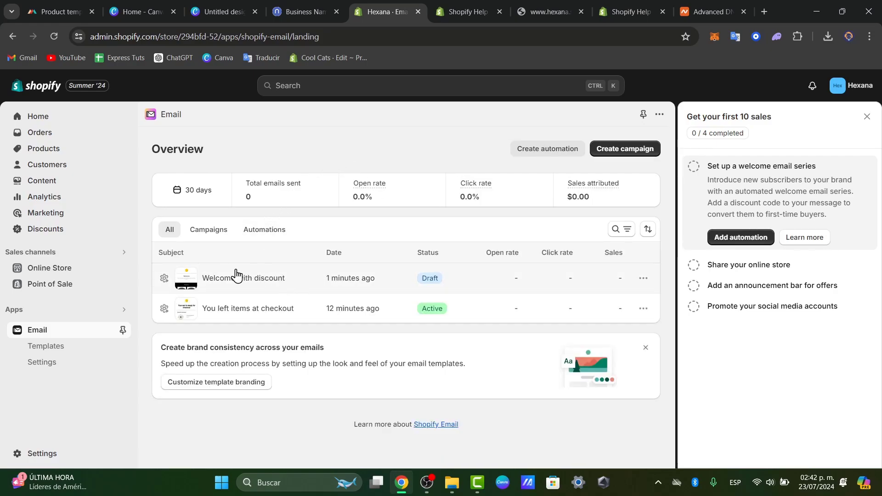
click(342, 282)
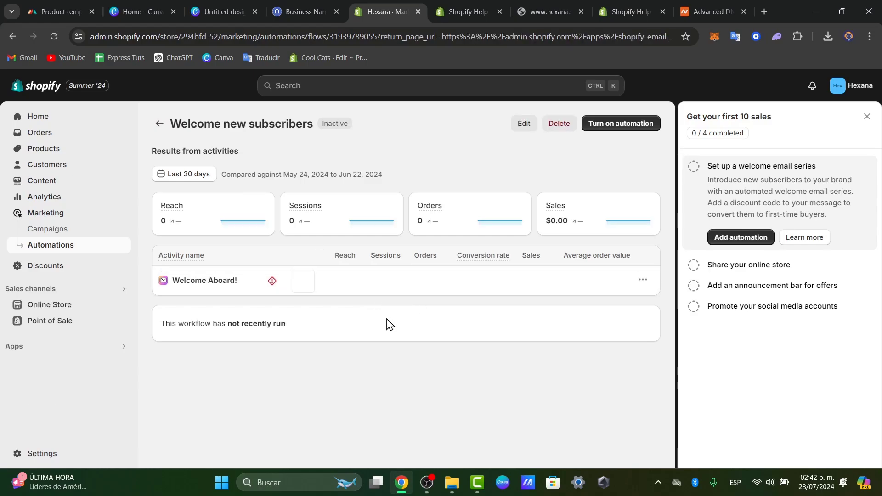
- Check the Welcome Aboard! activity's draft notice, open the activity, and review the marketing automations list
mouse_move(265, 288)
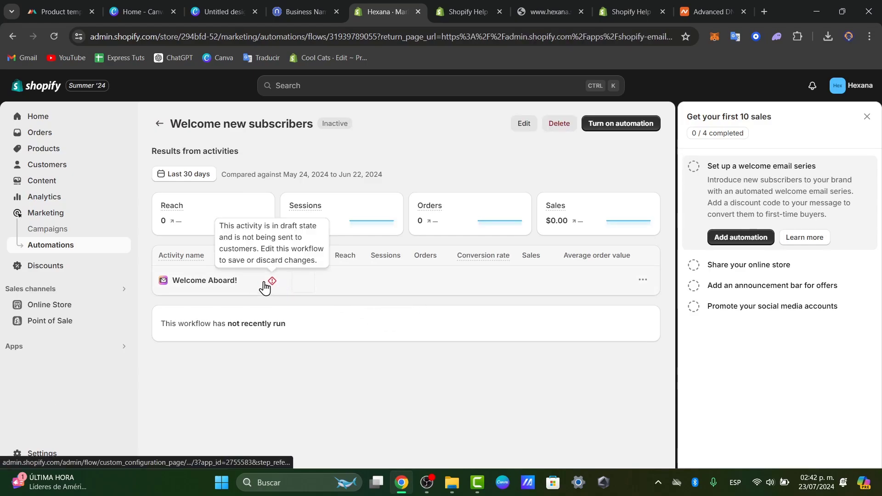
click(229, 283)
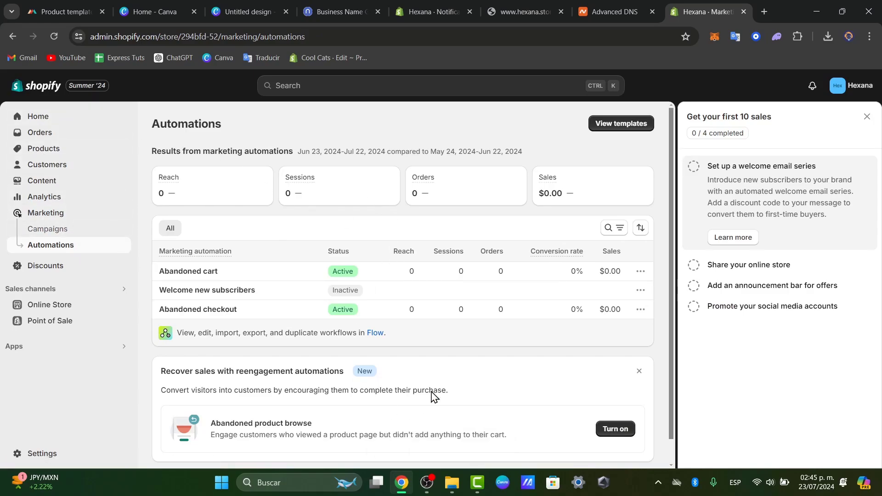
scroll(352, 317, down, 1)
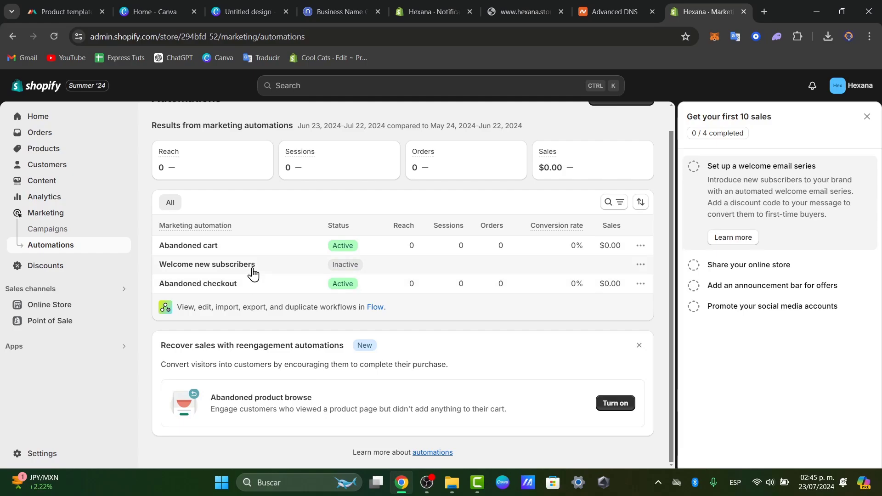
- Mark all four tasks in the Get your first 10 sales guide as completed, close the guide, and return to Home
click(694, 168)
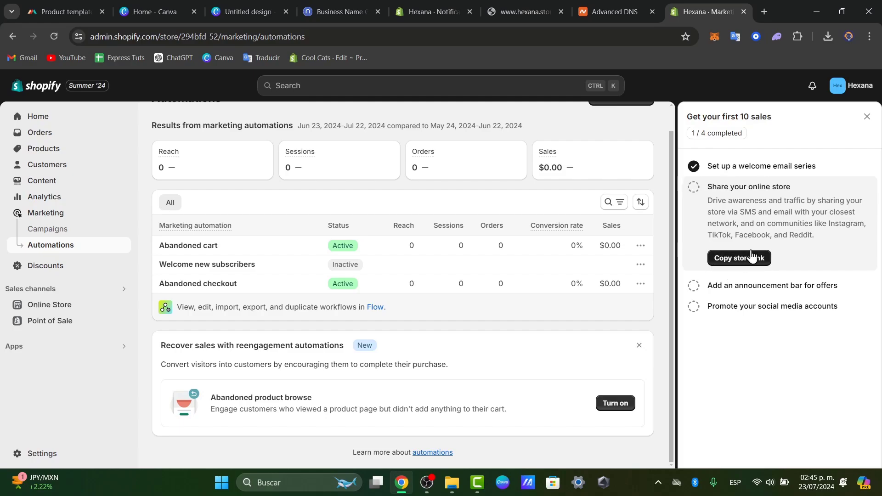
click(693, 187)
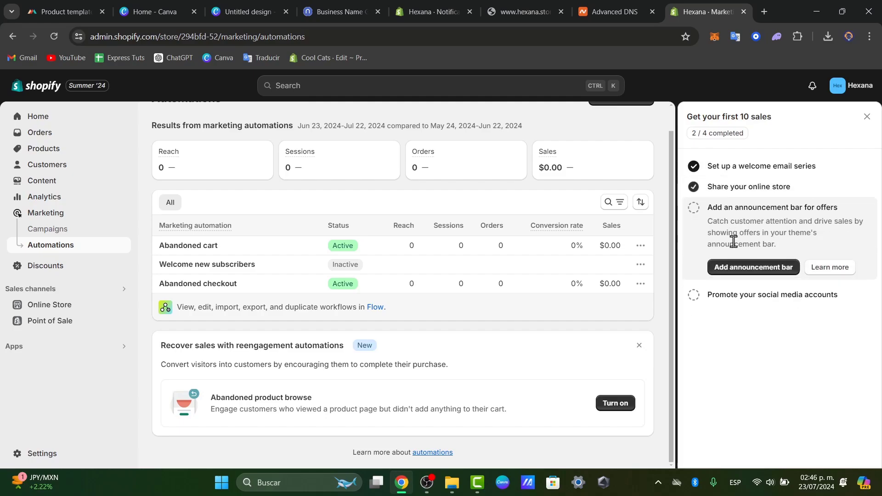
click(694, 207)
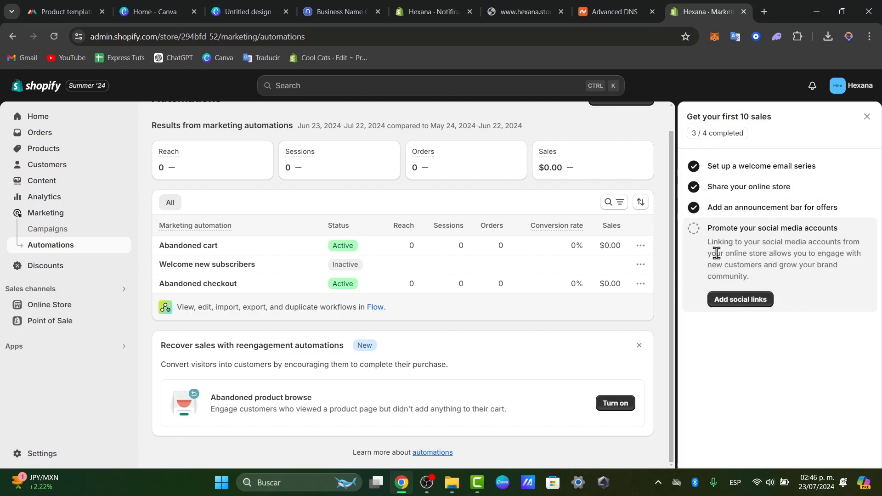
click(694, 228)
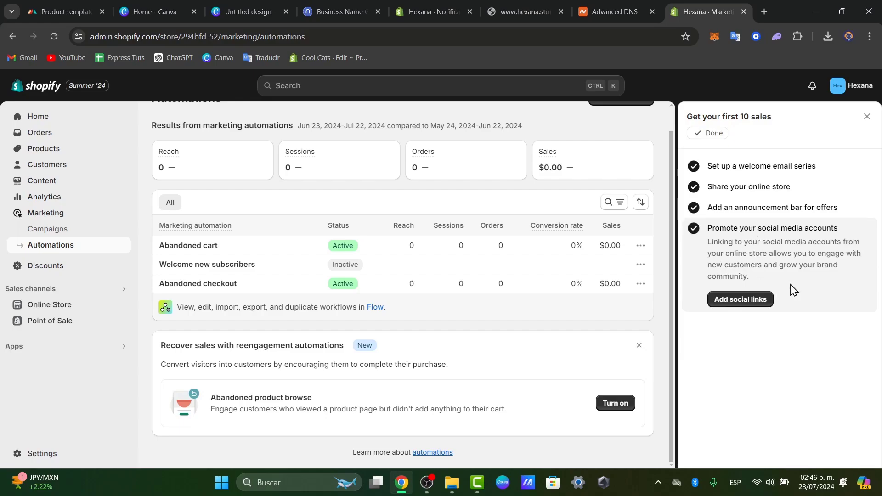
click(867, 117)
scroll(822, 238, up, 1)
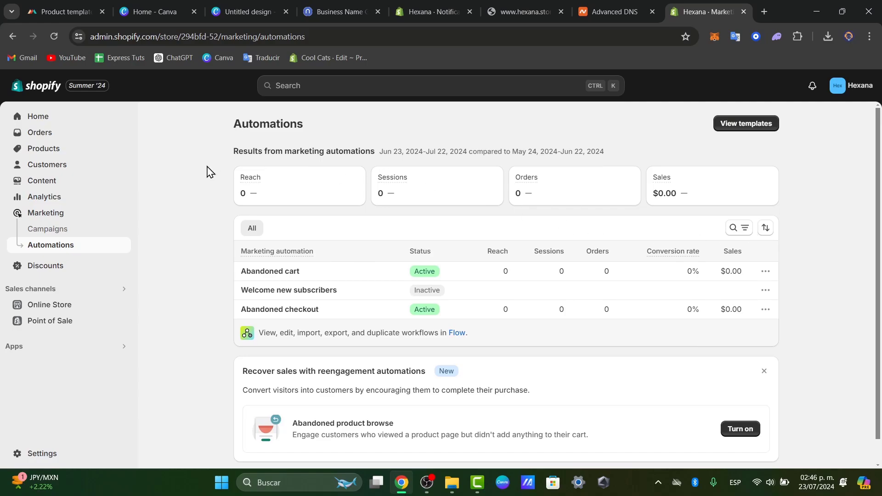
click(50, 117)
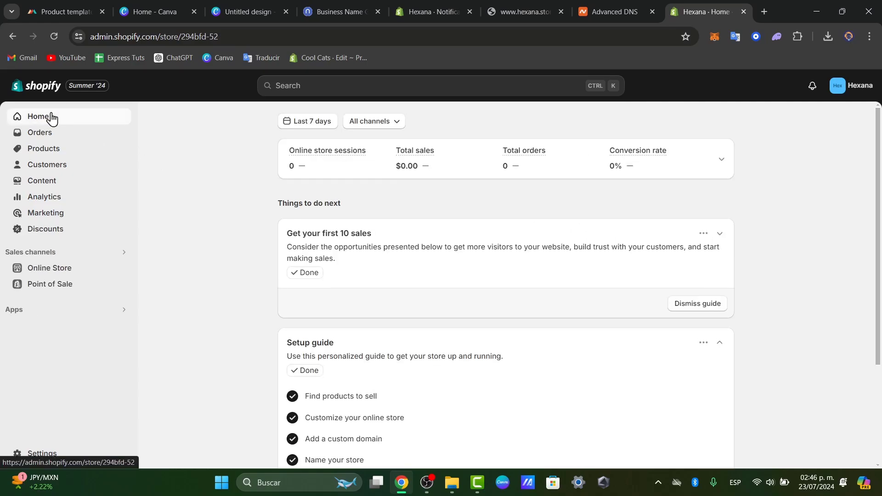
mouse_move(621, 188)
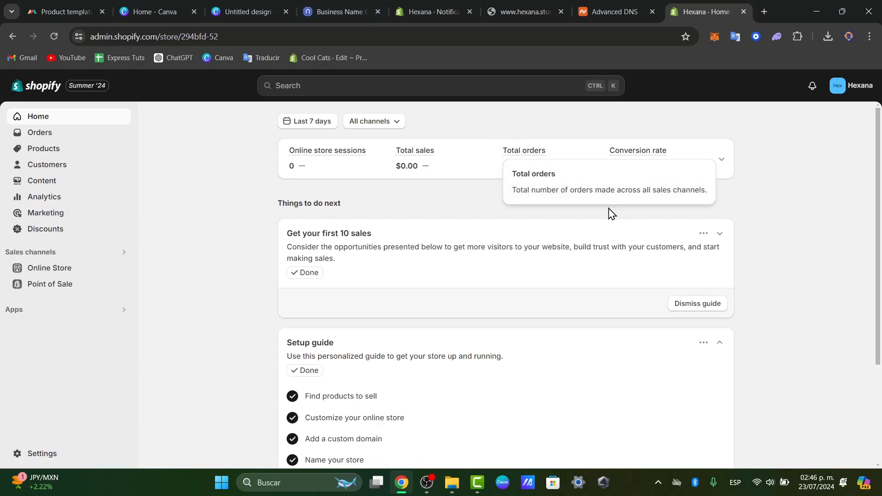
click(22, 314)
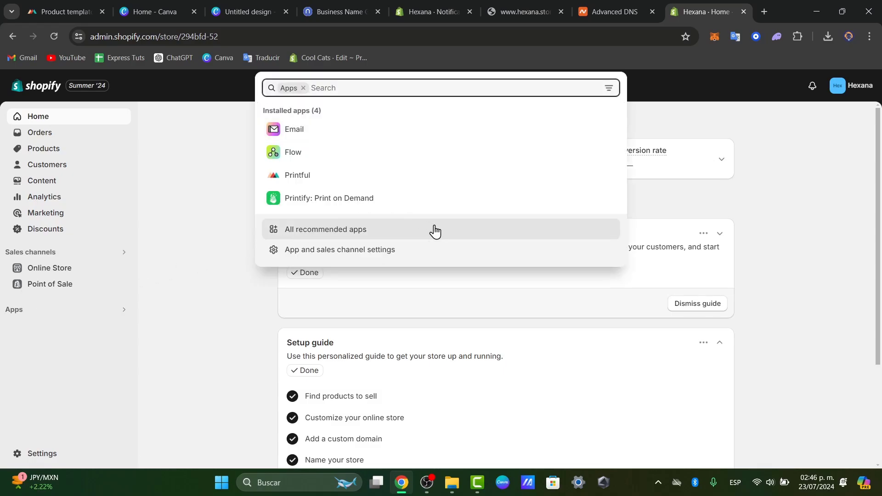
click(426, 251)
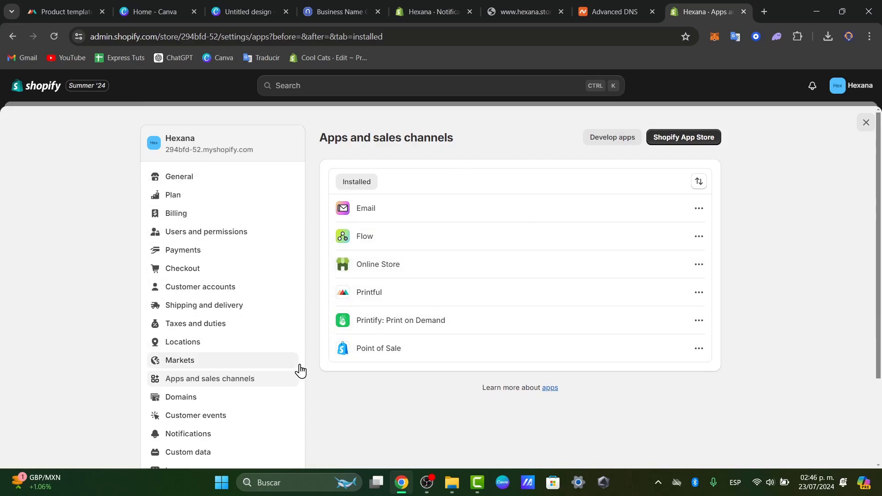
click(691, 137)
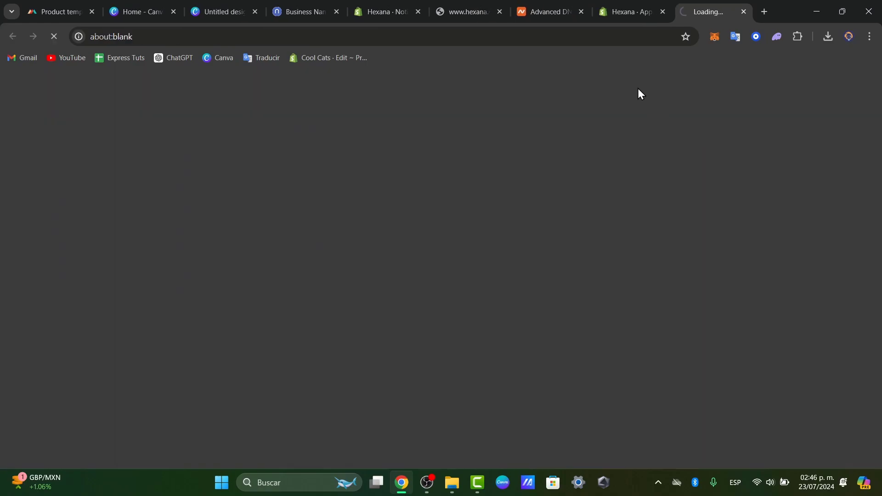
click(499, 12)
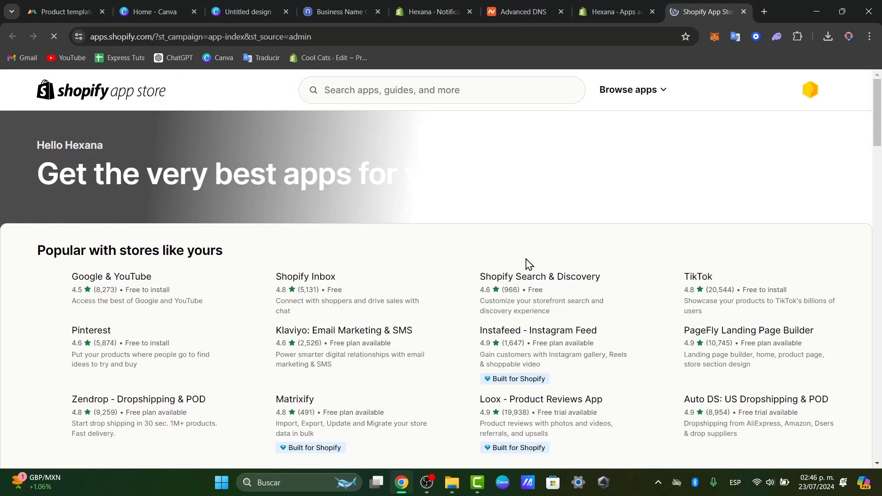
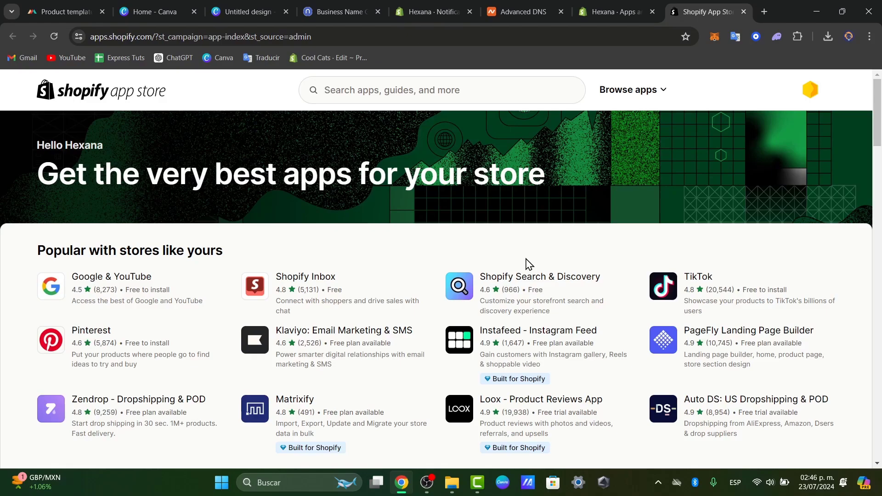
- Browse the recommended apps, open the Google & YouTube listing, and check its pricing
scroll(527, 264, down, 3)
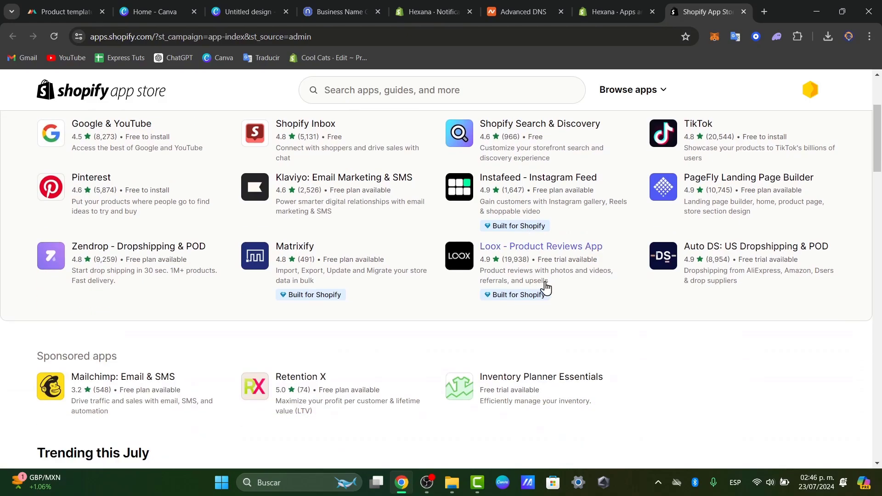
scroll(655, 324, down, 7)
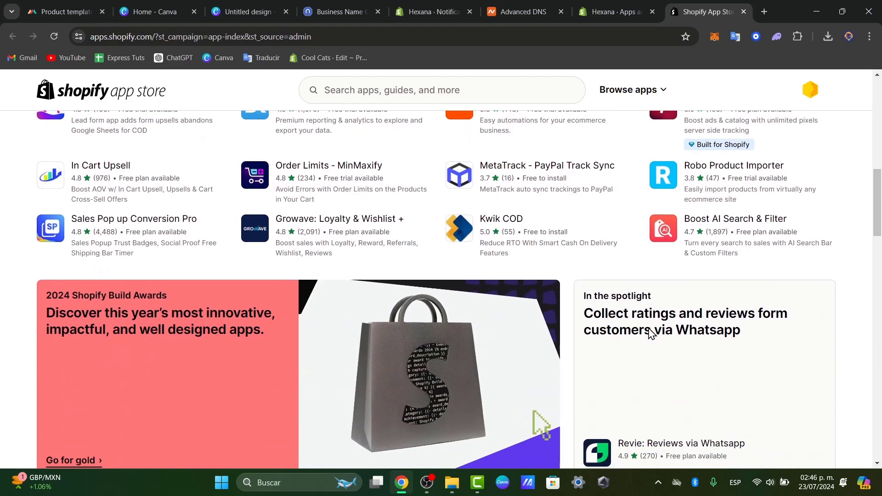
scroll(648, 327, up, 10)
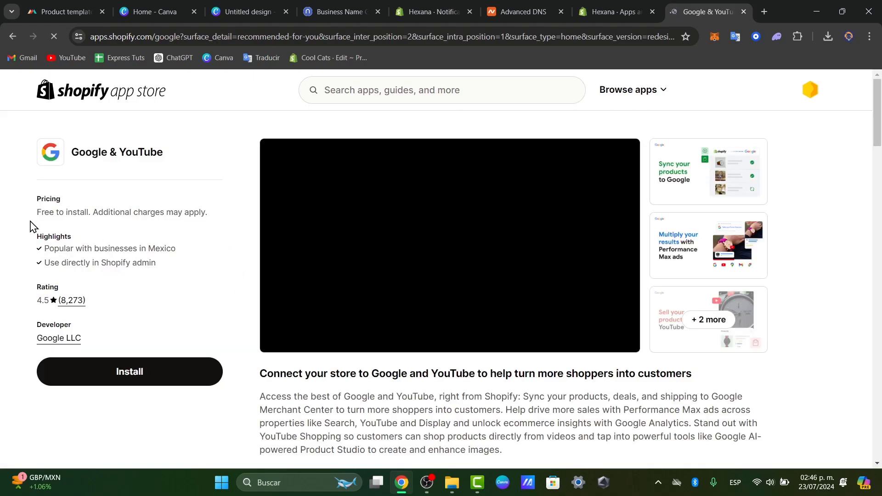
drag(36, 213, 211, 213)
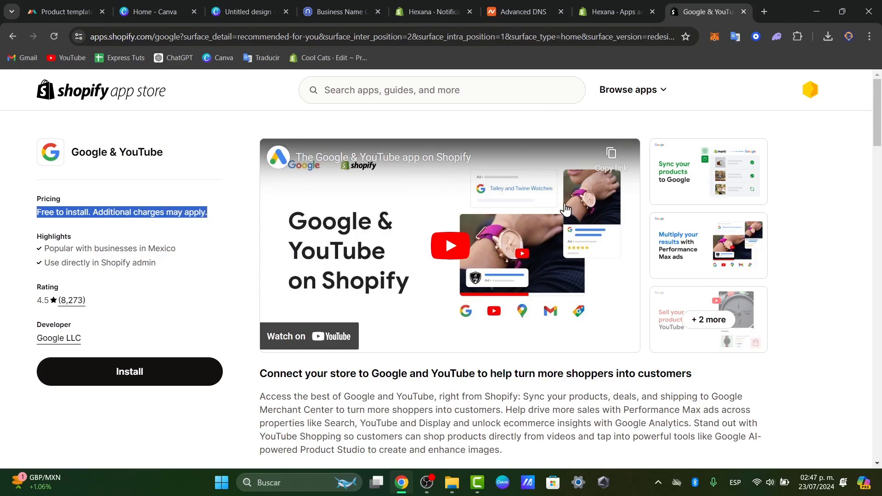
- Search the App Store for "meta" and preview a screenshot from the Facebook & Instagram listing
click(360, 88)
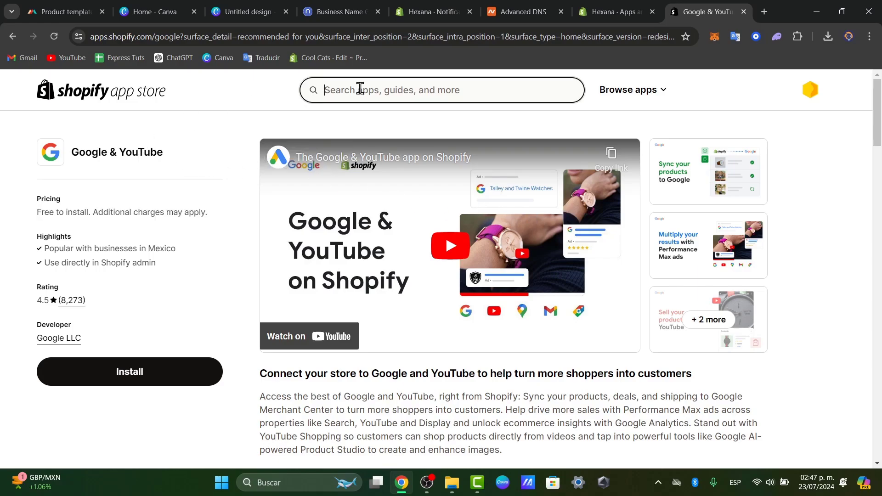
text(meta)
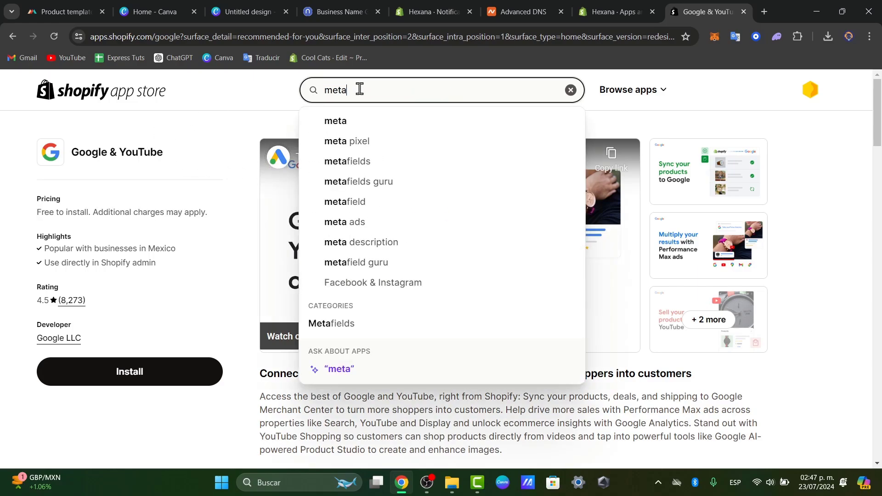
key(Return)
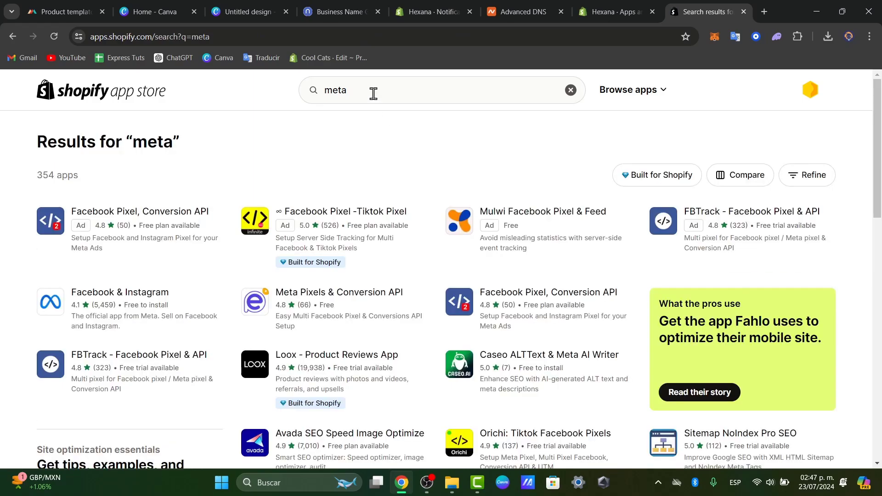
click(154, 301)
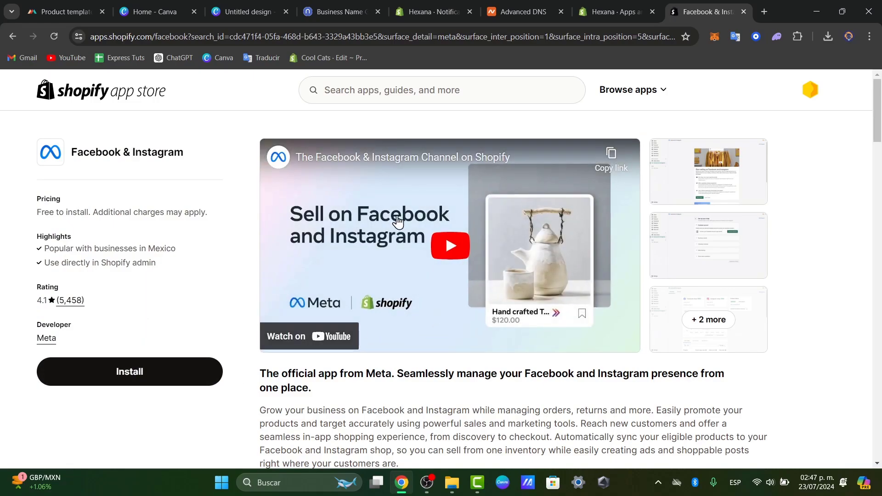
click(716, 165)
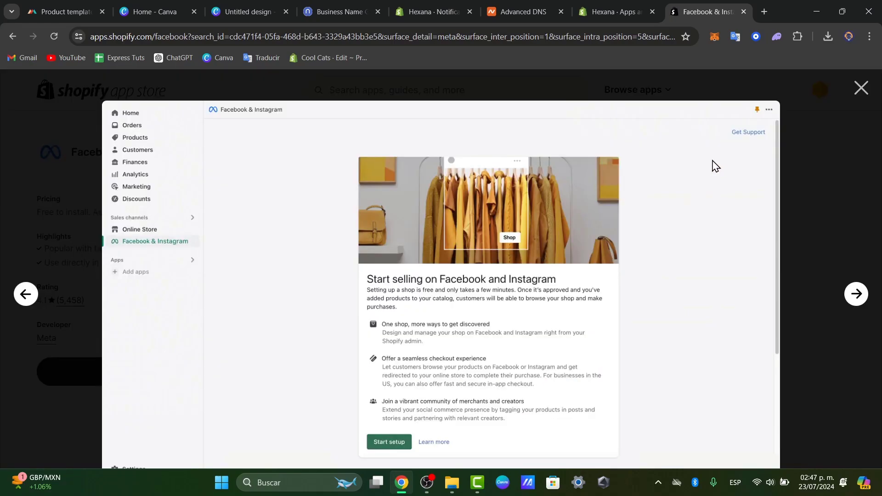
click(870, 289)
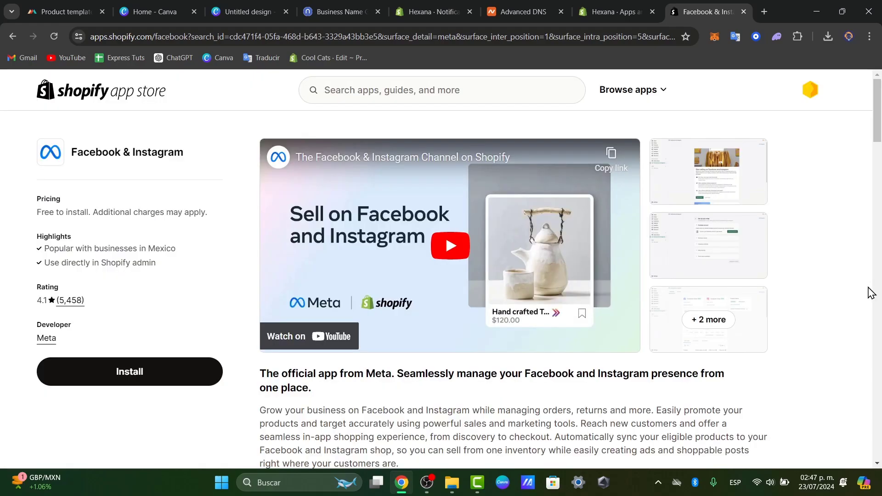
- Review the Loox - Product Reviews App listing from the "meta" results and return to those results
click(12, 37)
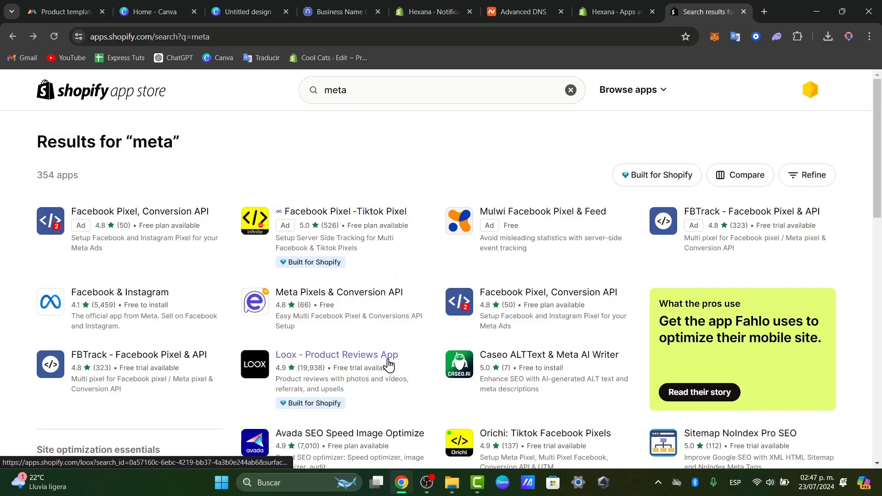
click(388, 363)
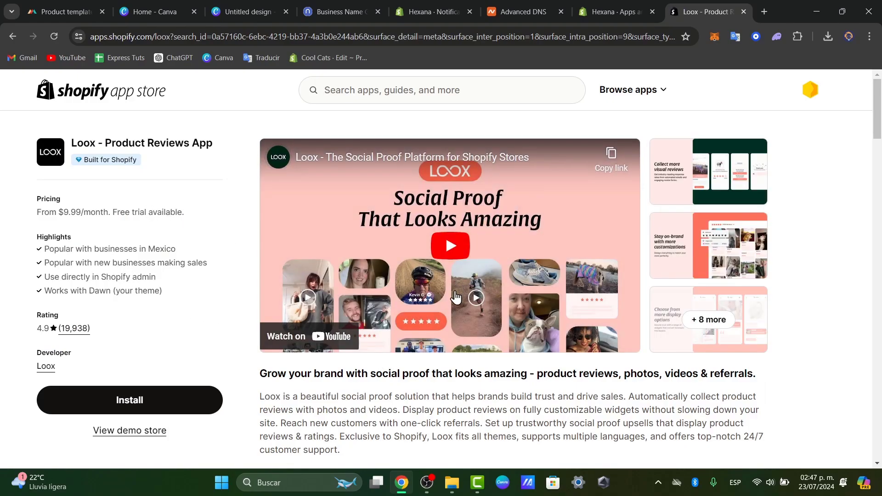
click(11, 42)
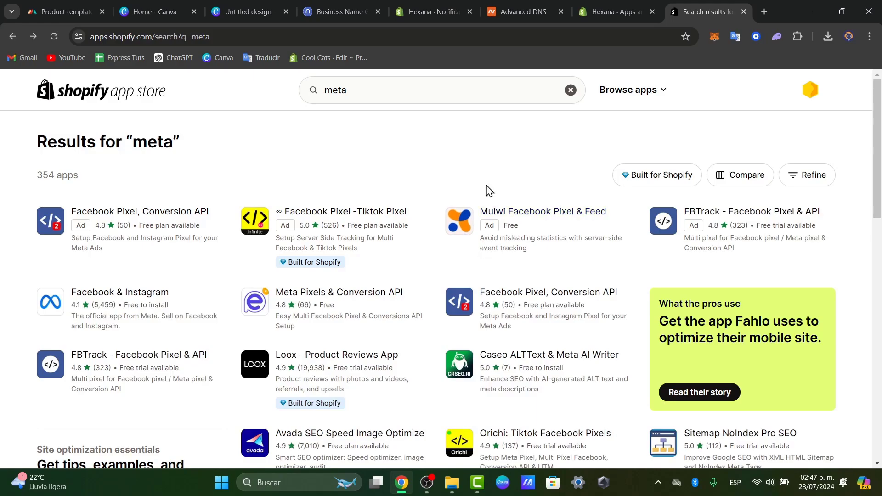
- Search the App Store for "shopify" and browse the apps made by Shopify
click(433, 90)
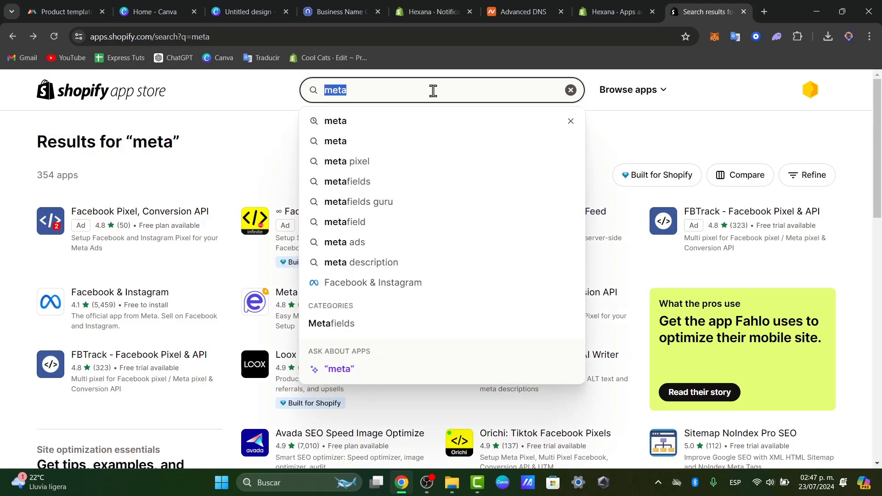
text(shopify)
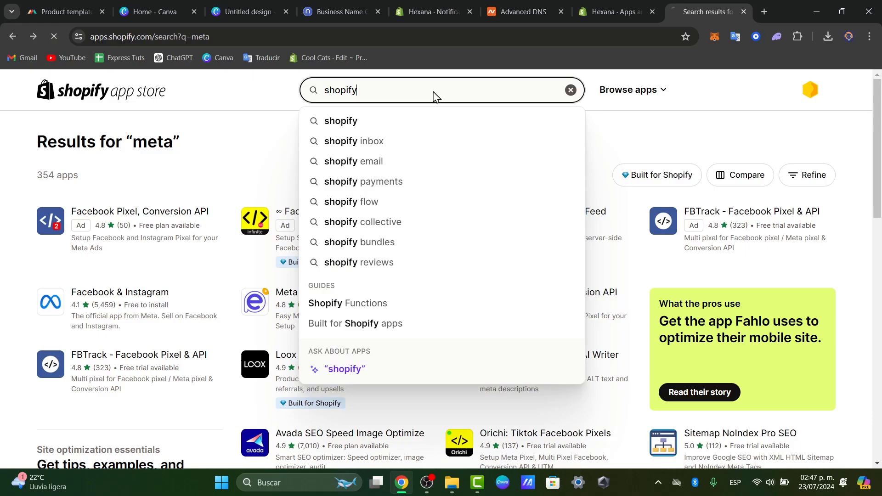
key(Return)
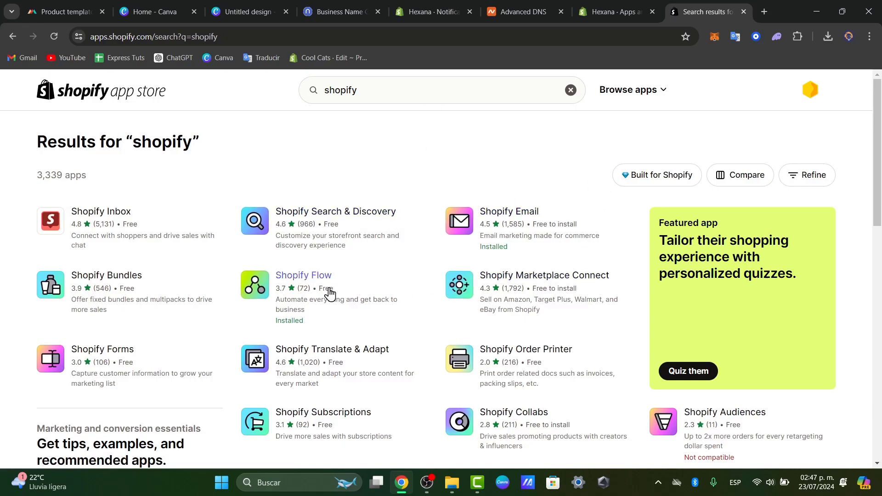
scroll(330, 294, down, 2)
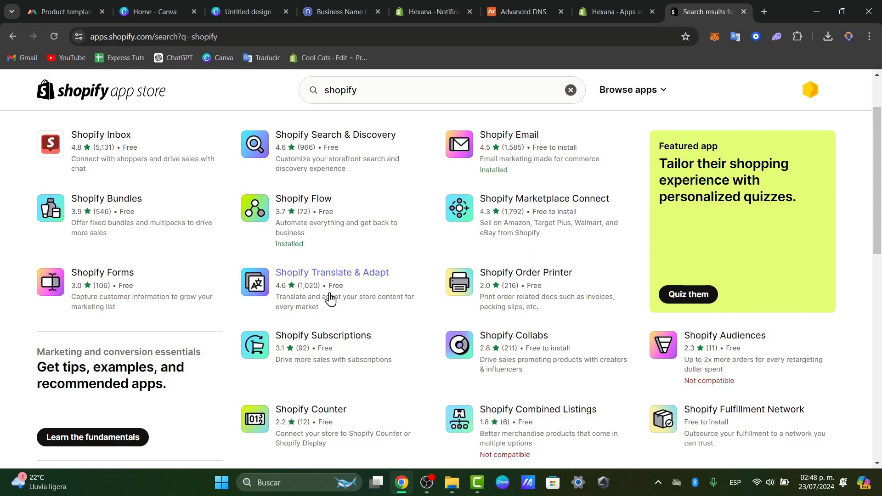
- Open the Shopify Counter listing, start its installation, and switch back to the listing
click(343, 416)
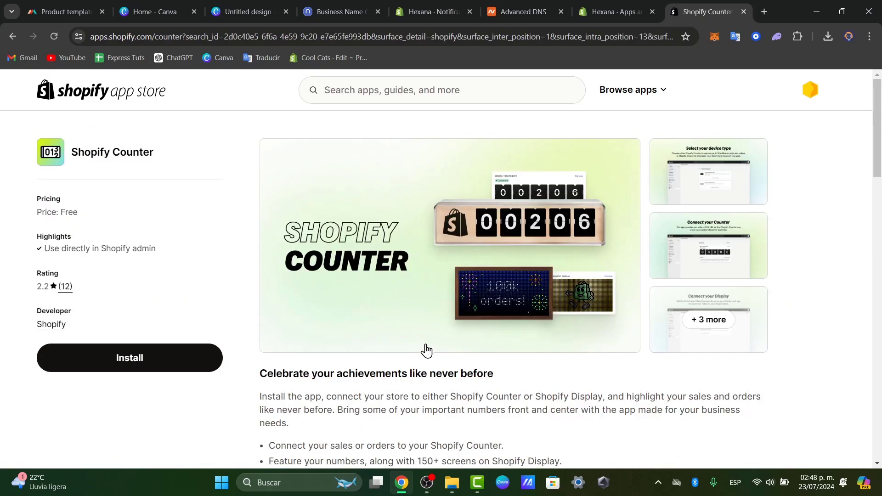
click(163, 366)
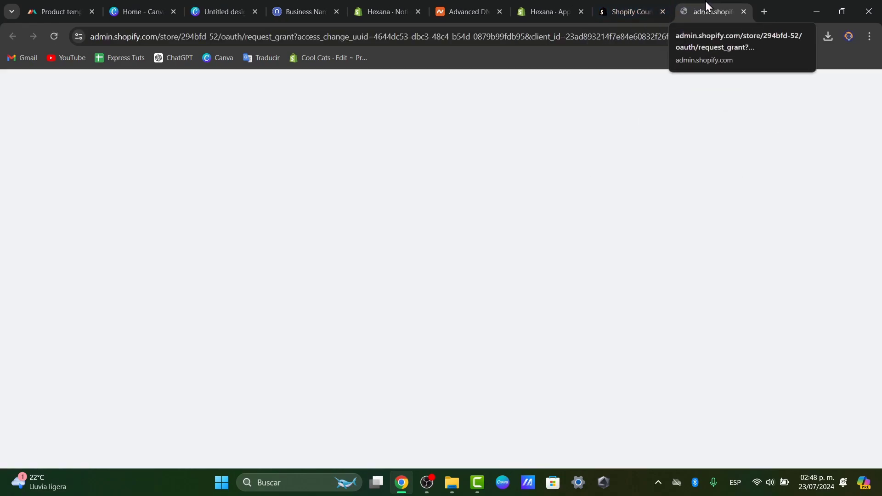
click(652, 10)
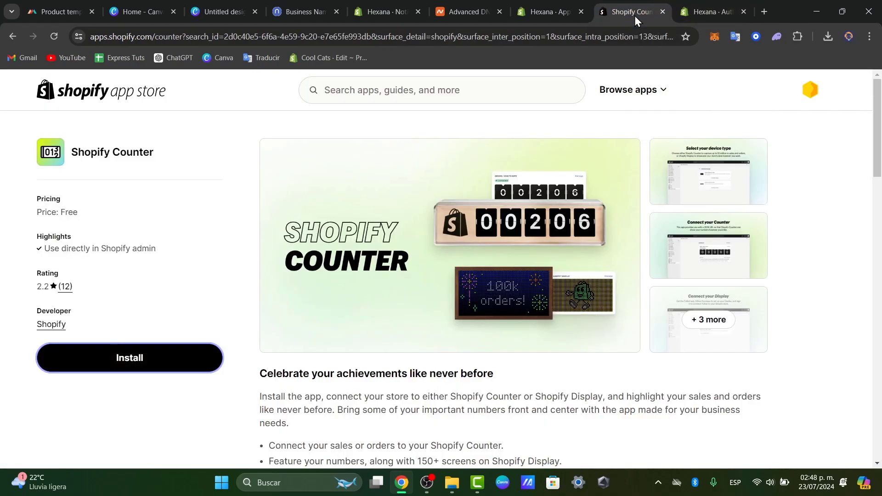
- Close the store's Apps and sales channels settings and return to the Shopify Counter listing
click(562, 6)
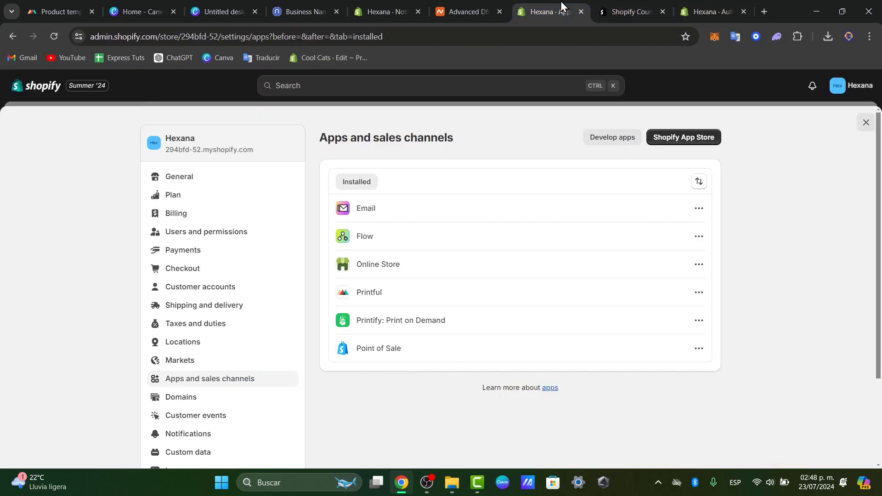
click(866, 123)
click(631, 10)
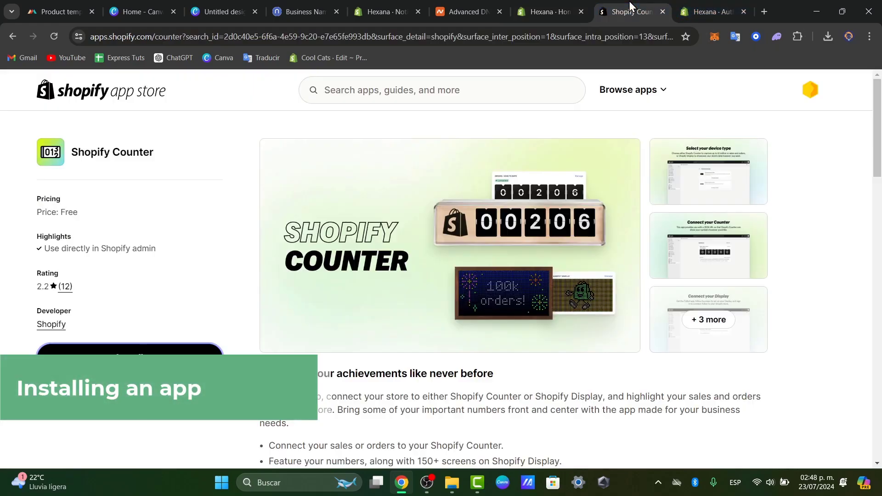
- Search the App Store for "meta" and open the Facebook & Instagram app listing
click(360, 89)
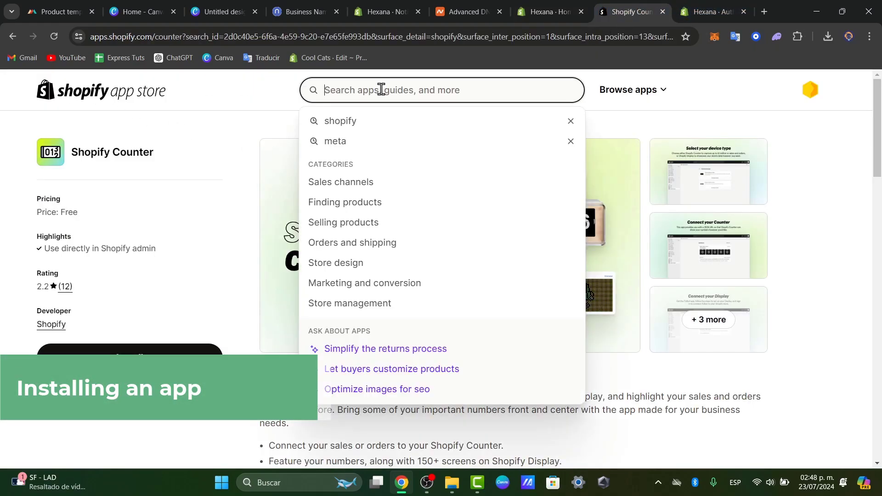
text(meta)
key(Return)
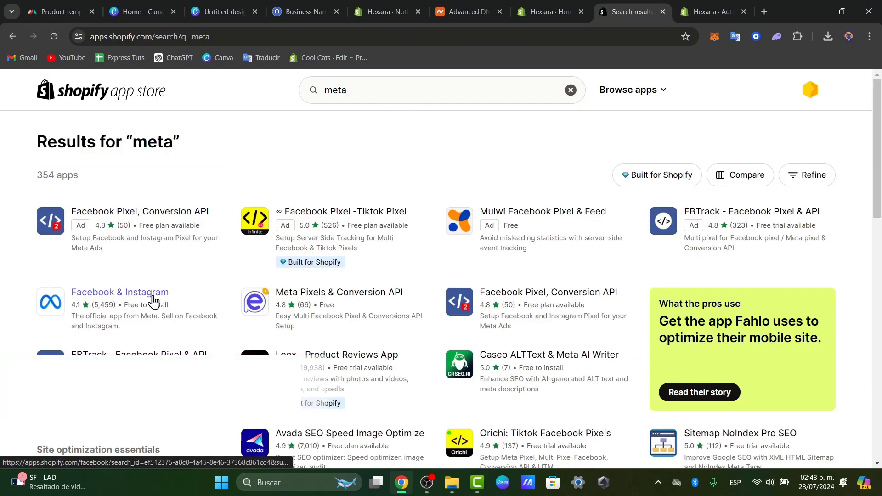
click(168, 305)
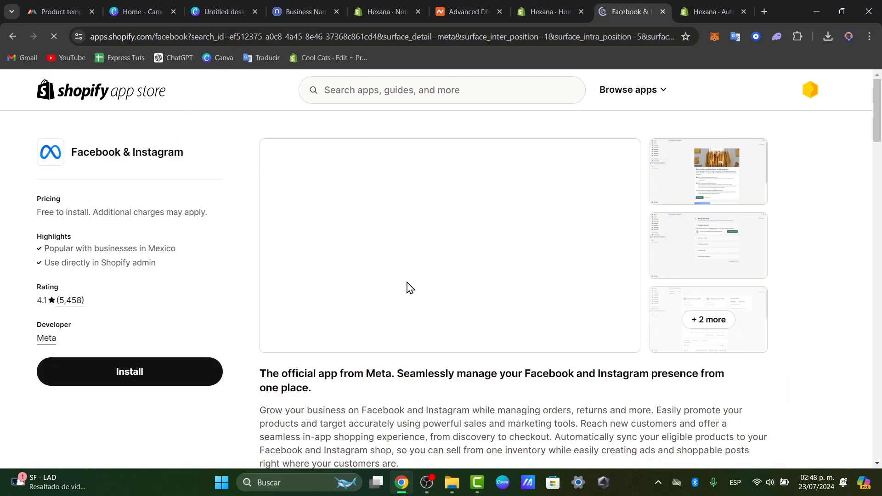
- Install the Facebook & Instagram app on the store, checking the listing's developer, and switch to the app's page in the admin
click(203, 374)
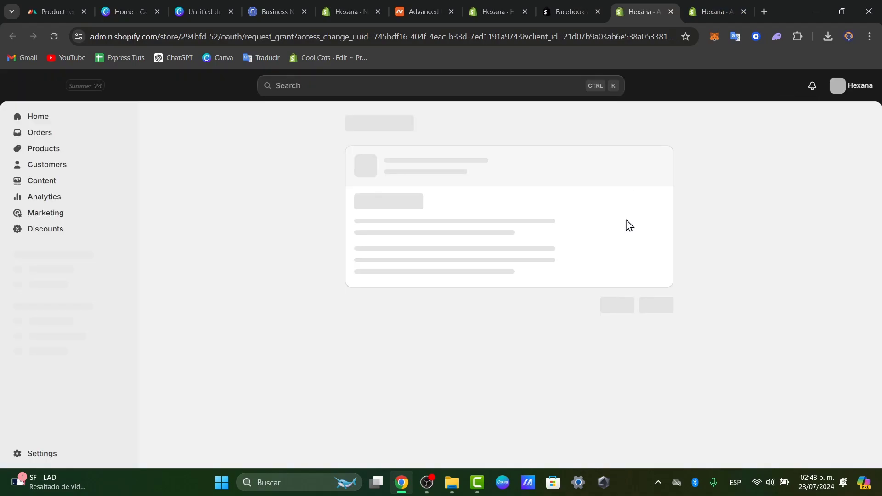
click(663, 353)
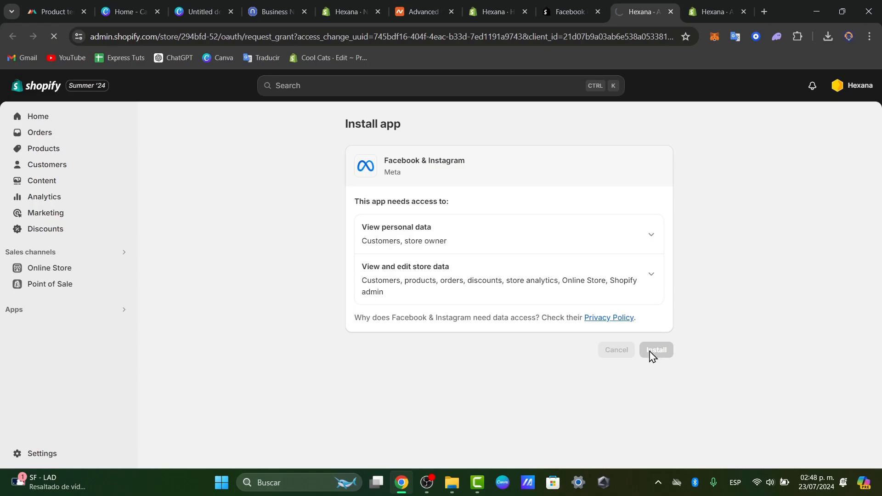
click(575, 11)
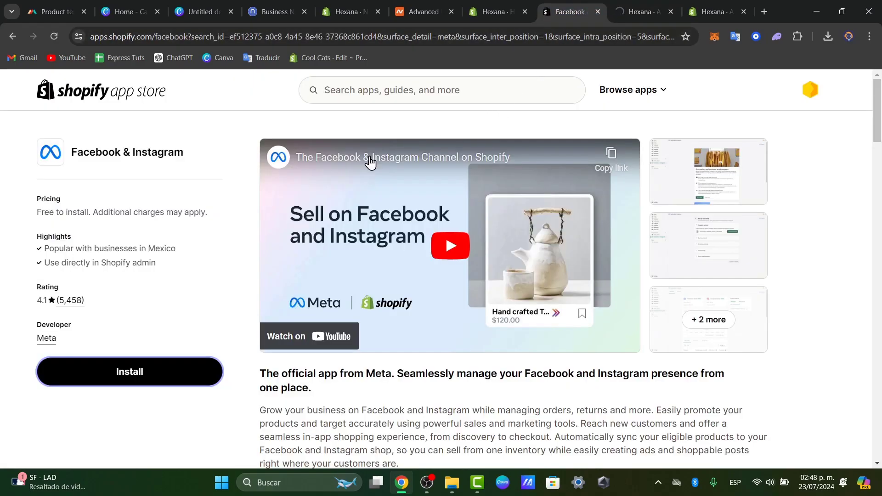
drag(42, 321, 81, 340)
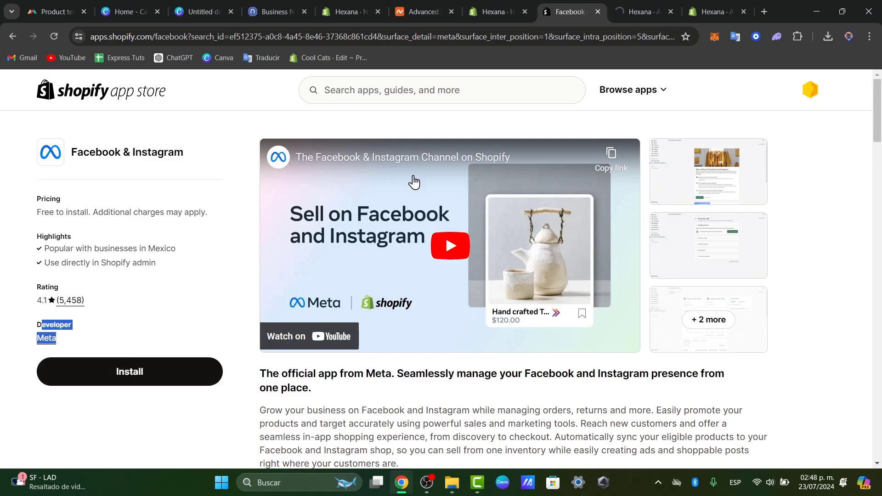
click(645, 1)
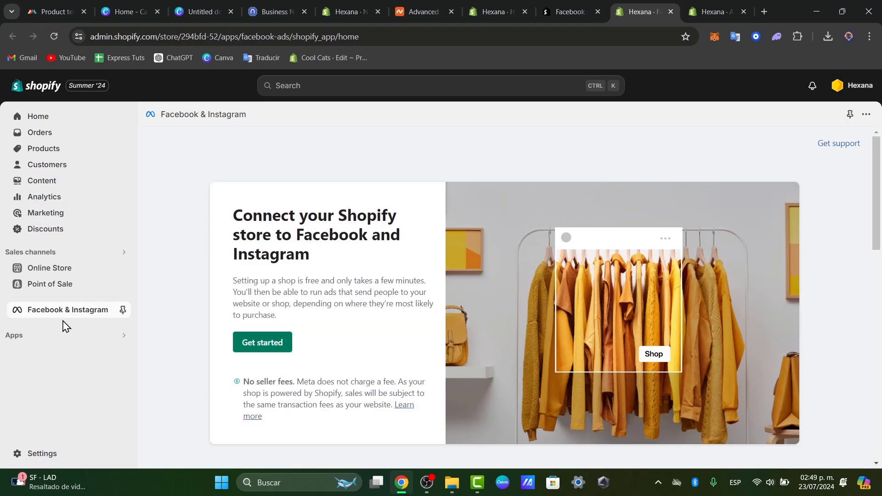
- Open the Create Shop setup using the existing Facebook login, review the connectable business assets, and close it without connecting any
click(270, 341)
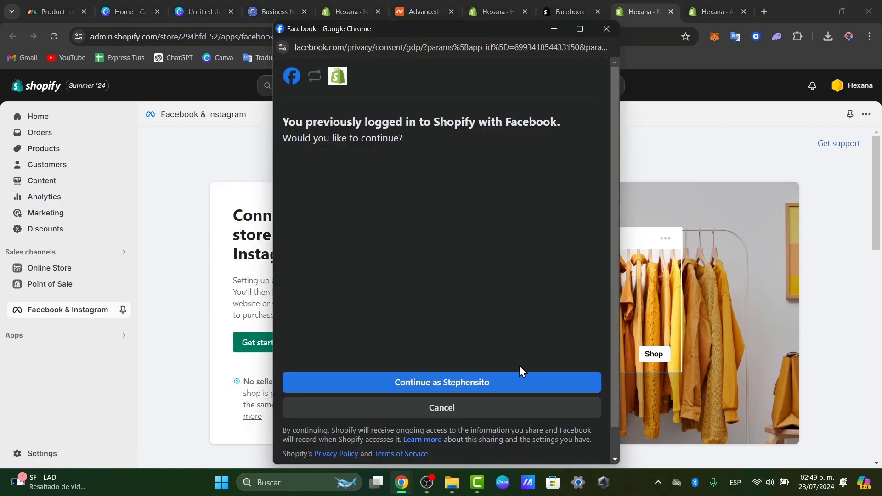
click(515, 374)
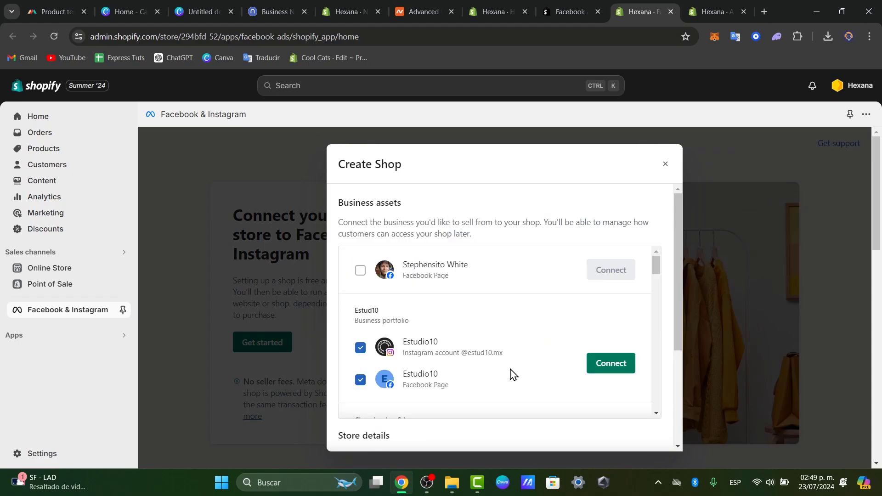
scroll(531, 321, down, 2)
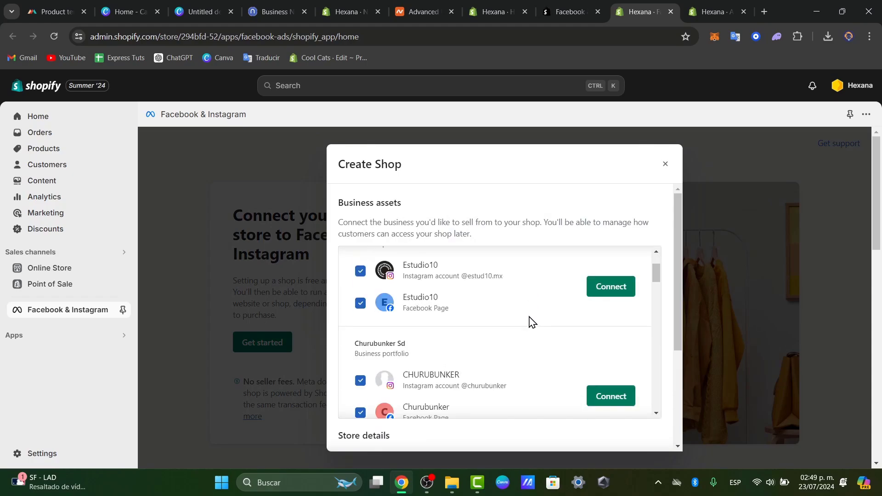
scroll(532, 320, down, 5)
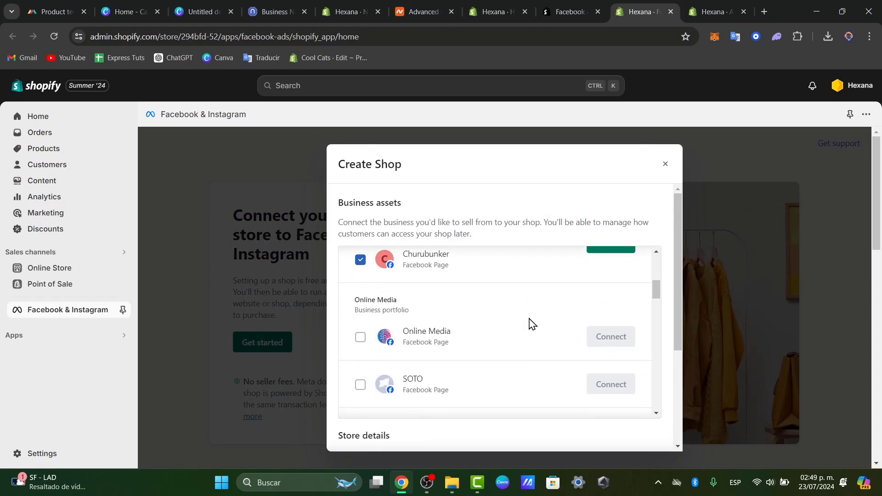
click(666, 168)
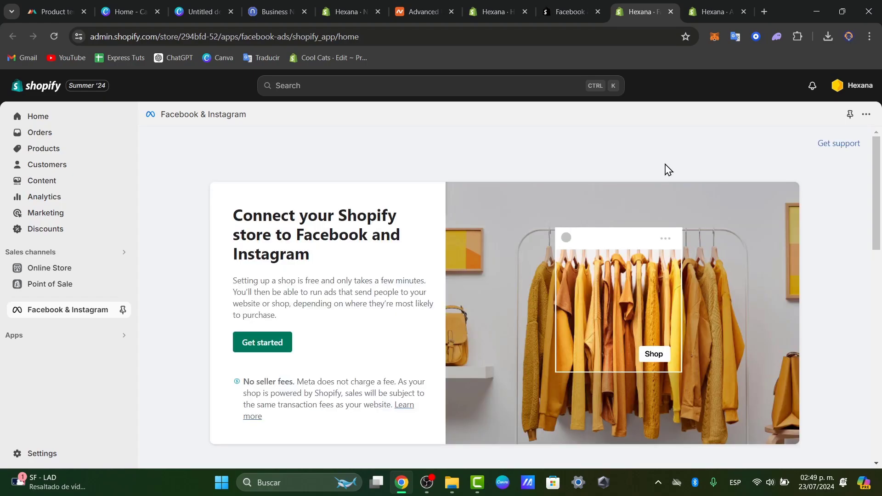
- Close the Facebook & Instagram listing and the leftover app authorization page, keeping the installed app's page open
click(578, 2)
click(597, 11)
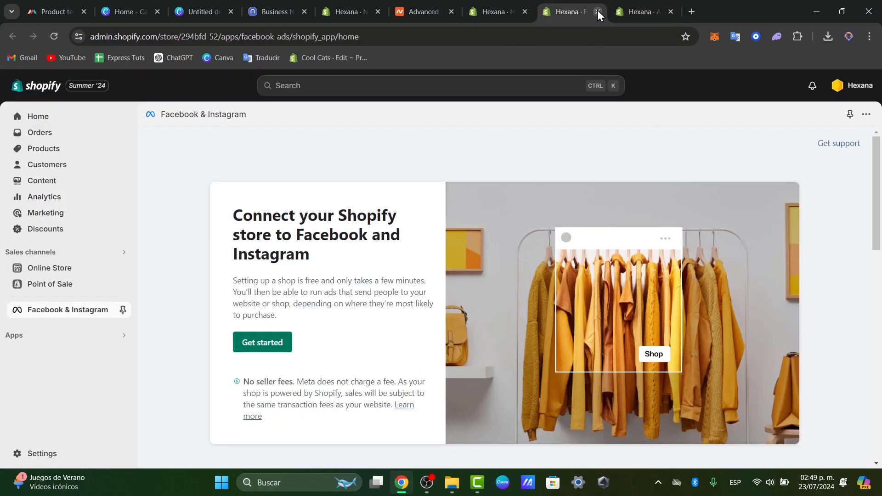
click(670, 12)
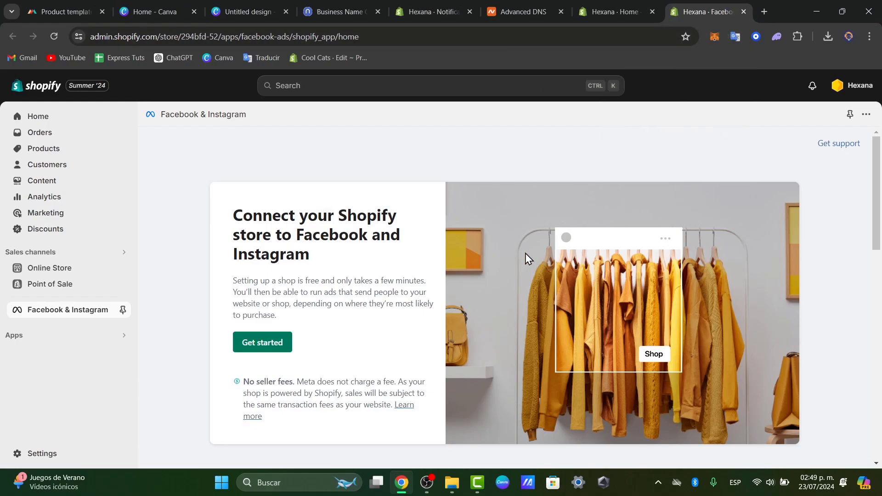
- Look through the store admin's Home, Orders and Products sections
click(68, 121)
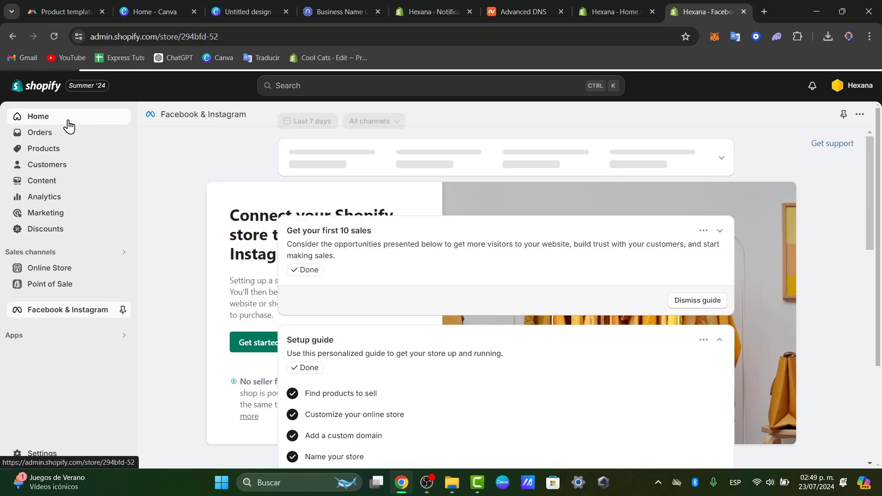
click(85, 134)
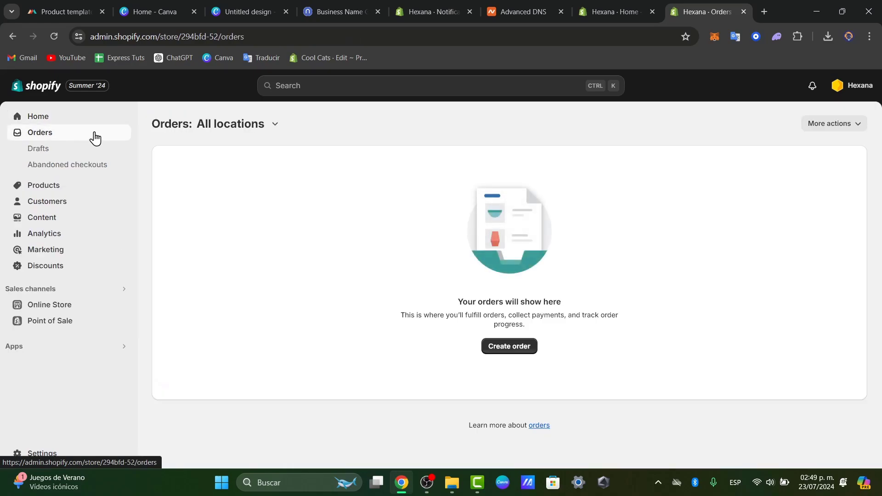
click(75, 185)
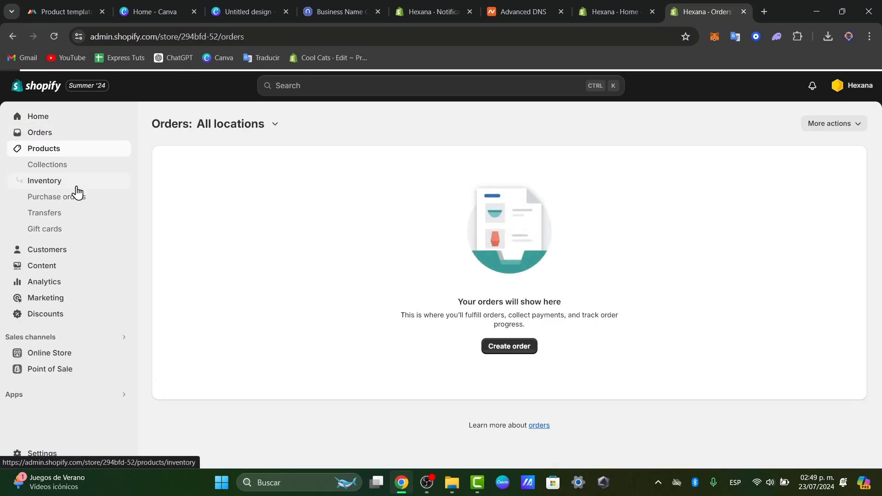
- Open the new customer form in Customers, review its contact, address and tax fields, and return without saving a customer
click(65, 256)
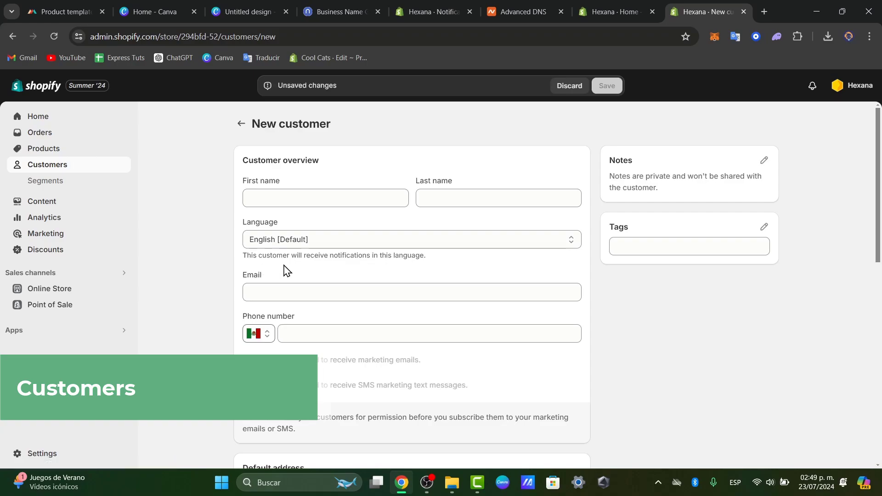
click(373, 199)
click(456, 205)
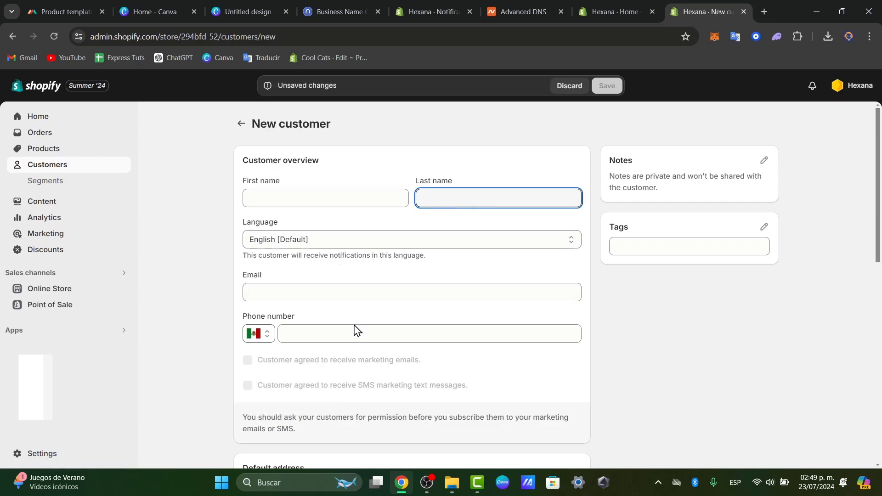
scroll(358, 330, down, 10)
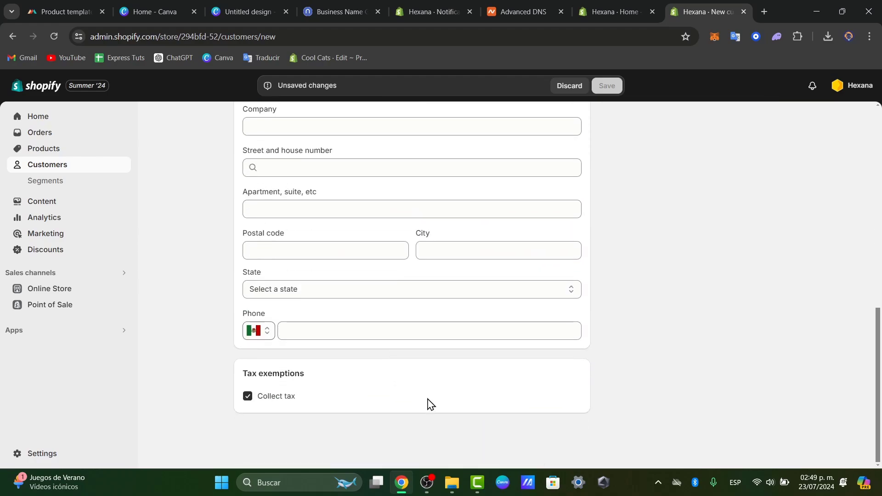
scroll(427, 401, up, 10)
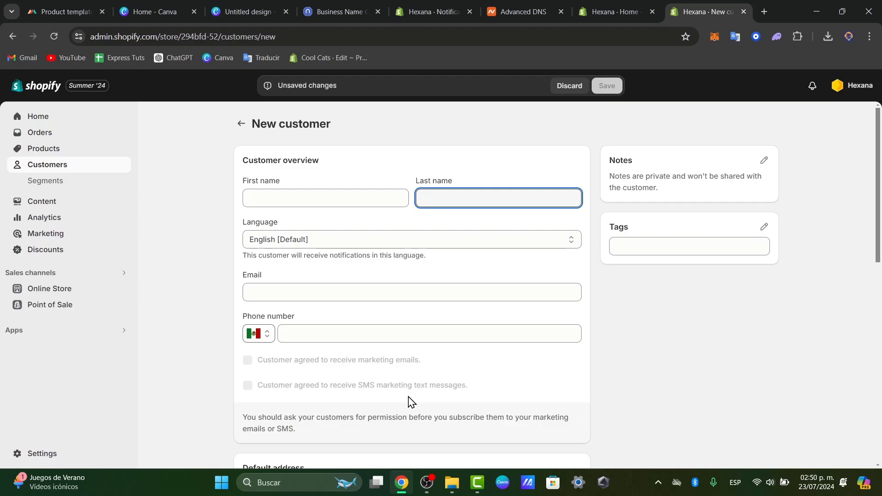
click(241, 123)
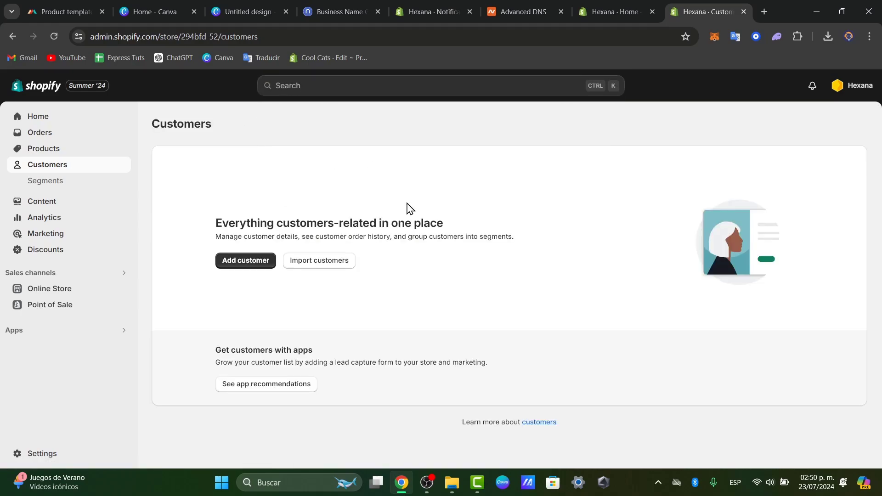
- View the Metaobjects section under Content and browse the store's uploaded files
click(62, 204)
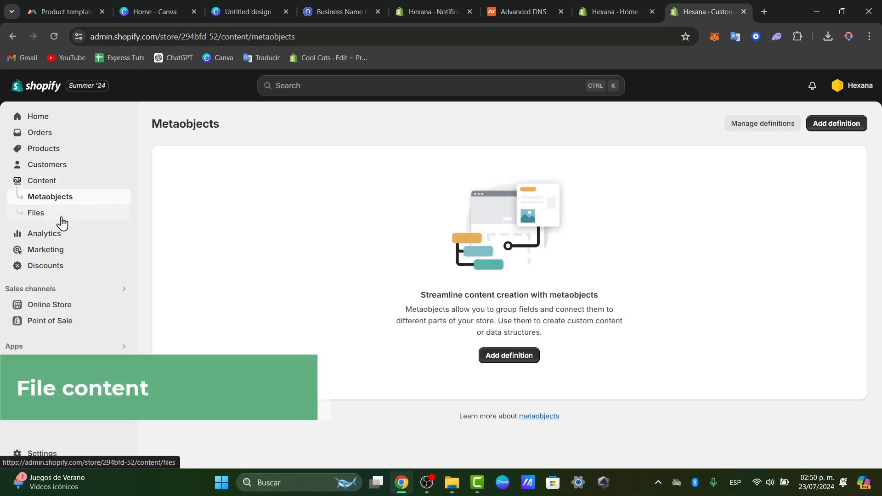
click(61, 223)
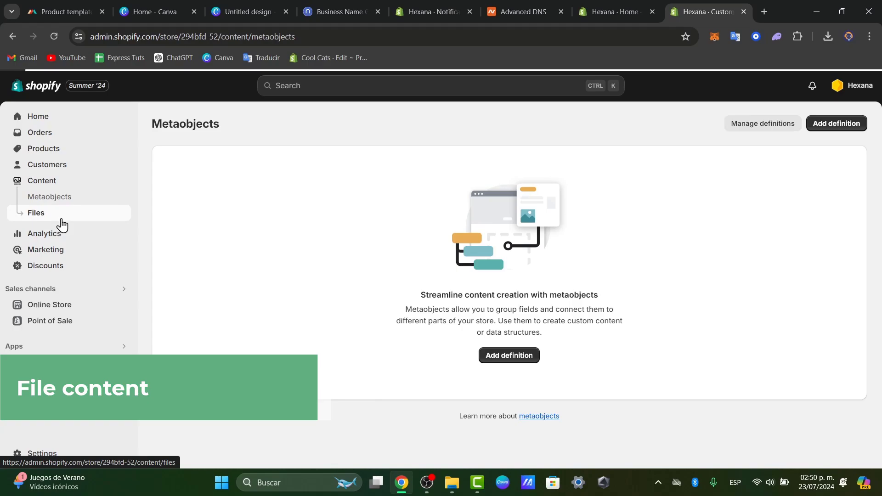
scroll(496, 331, down, 10)
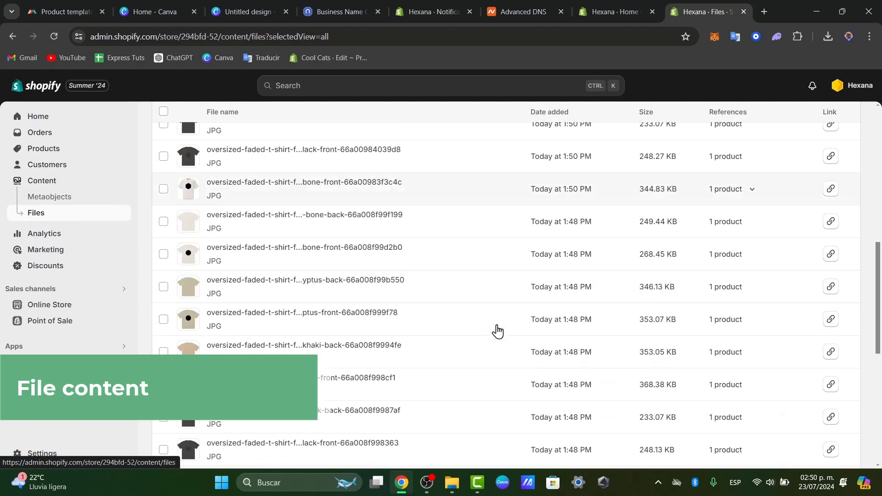
scroll(498, 331, up, 5)
scroll(496, 331, up, 5)
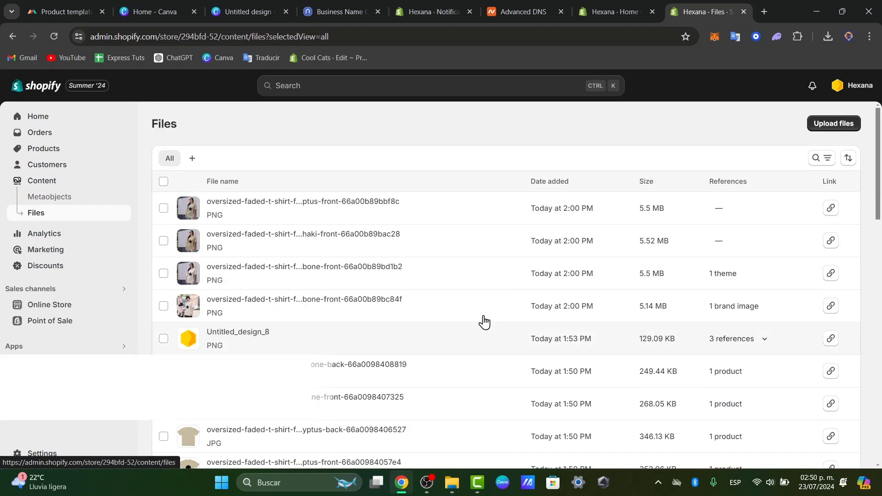
- Open the Analytics dashboard and examine its sales, sessions, conversion, order and customer reports
click(54, 235)
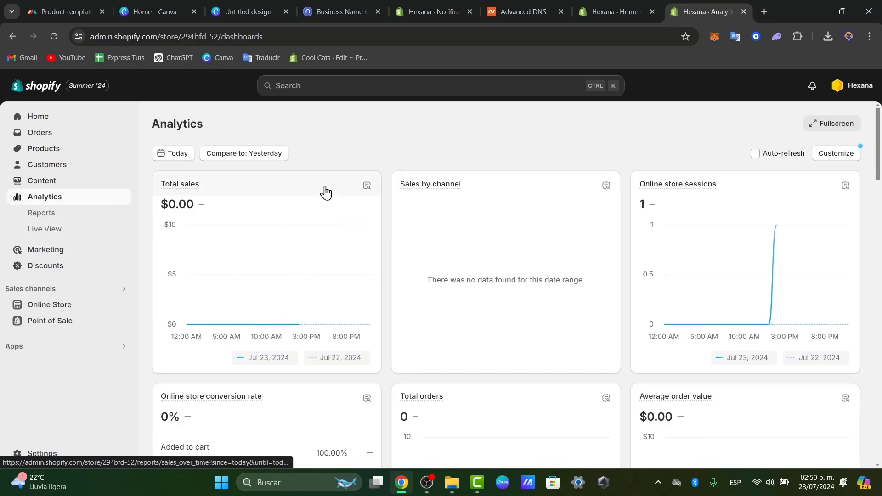
mouse_move(760, 292)
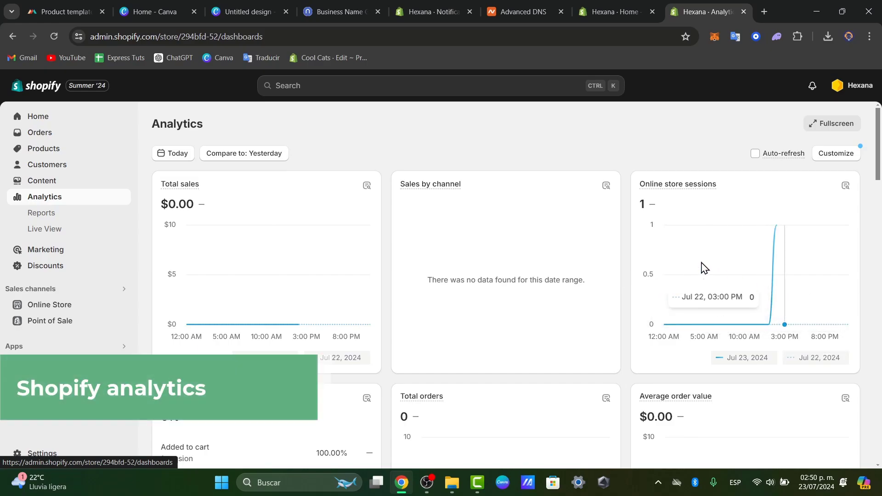
scroll(475, 296, down, 3)
scroll(505, 317, up, 3)
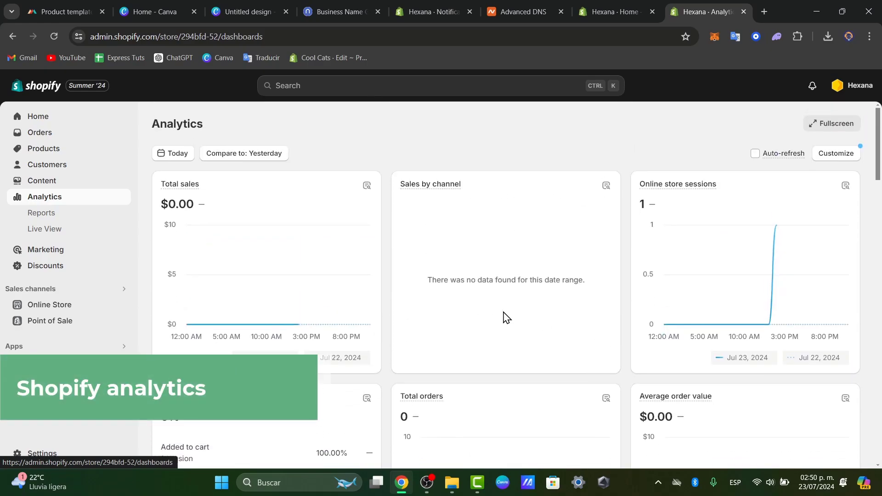
scroll(473, 365, down, 3)
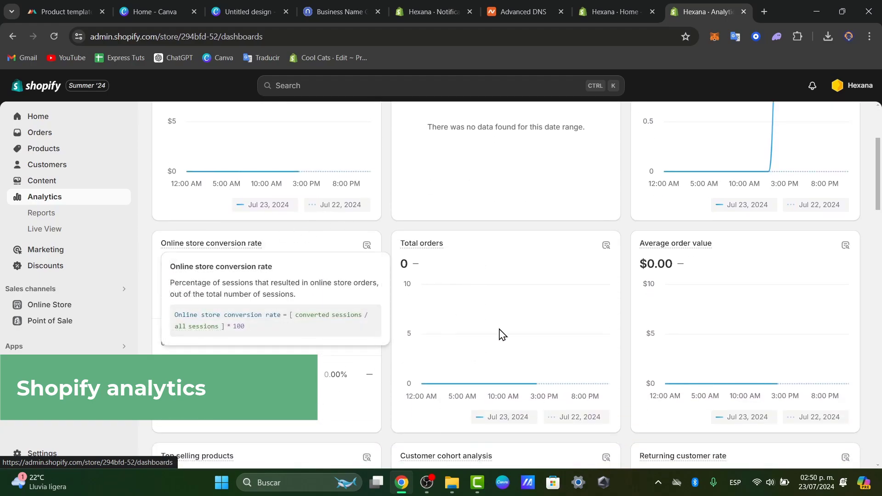
scroll(713, 317, down, 5)
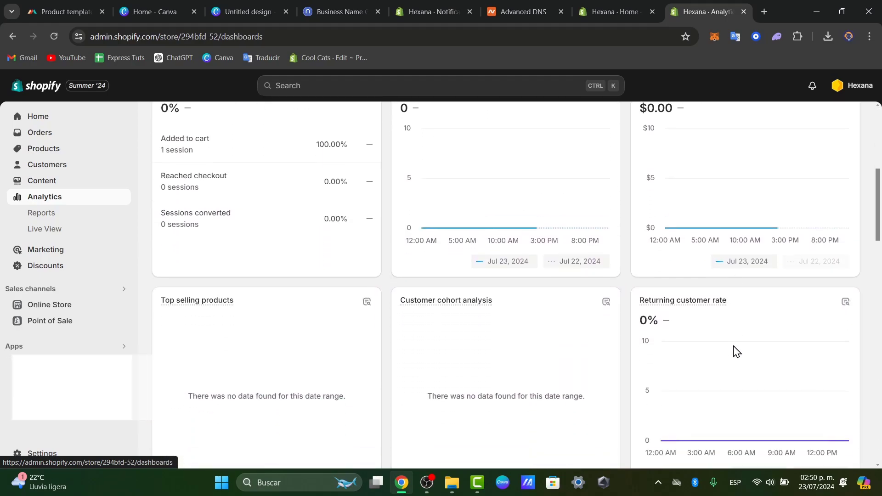
scroll(565, 415, down, 3)
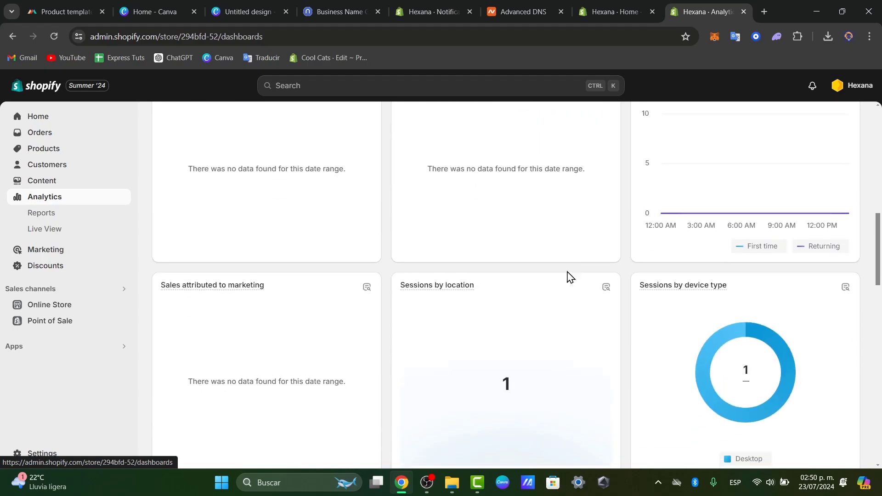
- Examine the remaining Analytics dashboard reports, then open the dashboard customization with its metrics library and leave without saving
scroll(706, 337, down, 2)
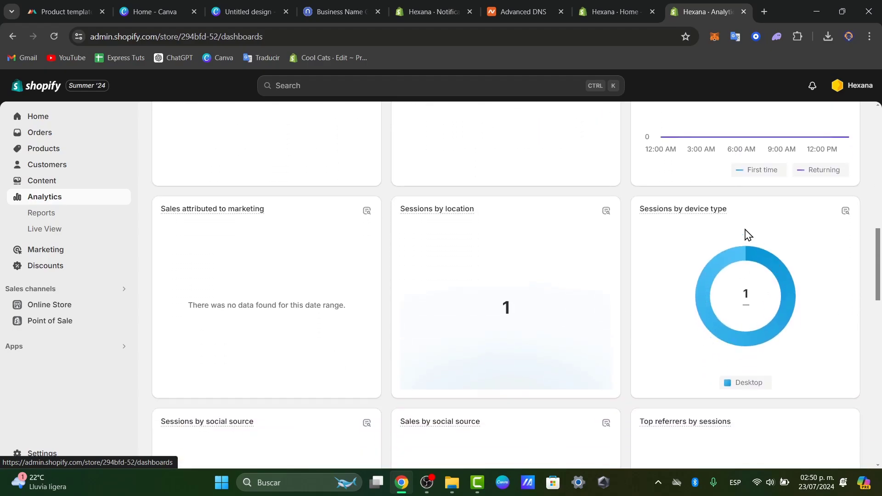
mouse_move(661, 222)
scroll(767, 387, down, 3)
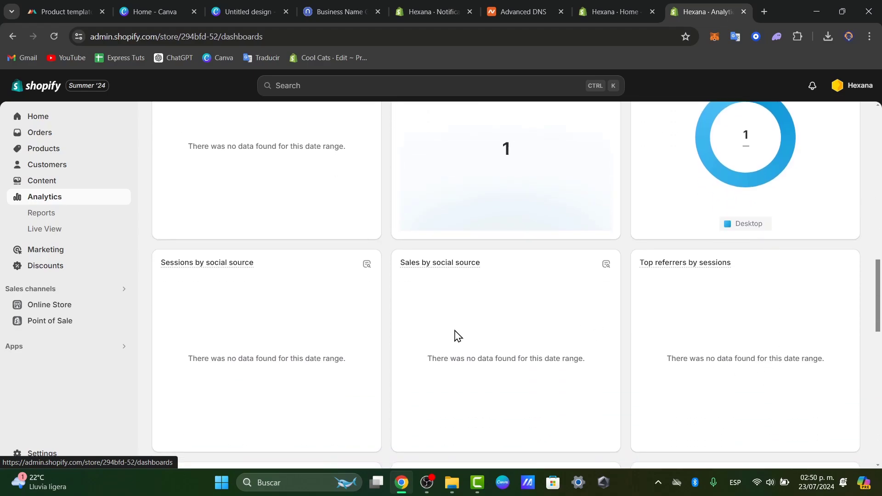
scroll(456, 335, down, 4)
scroll(457, 336, down, 2)
scroll(275, 246, down, 7)
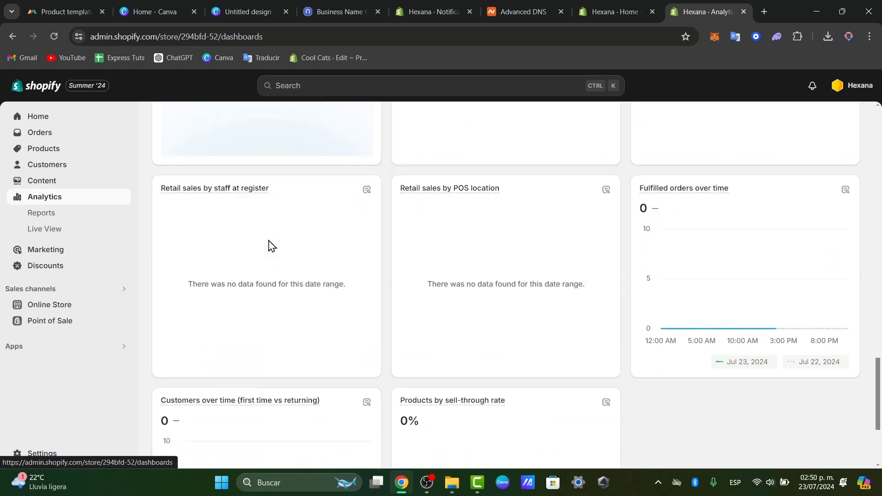
scroll(630, 377, up, 9)
scroll(630, 378, up, 15)
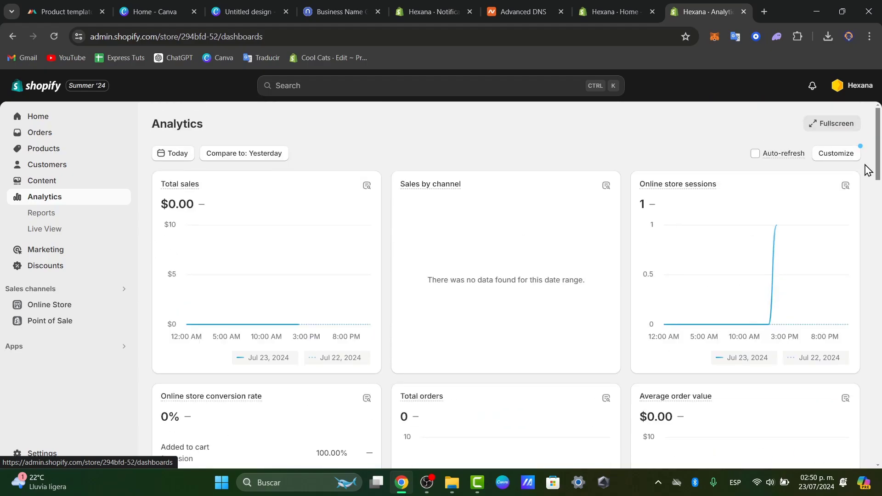
click(836, 155)
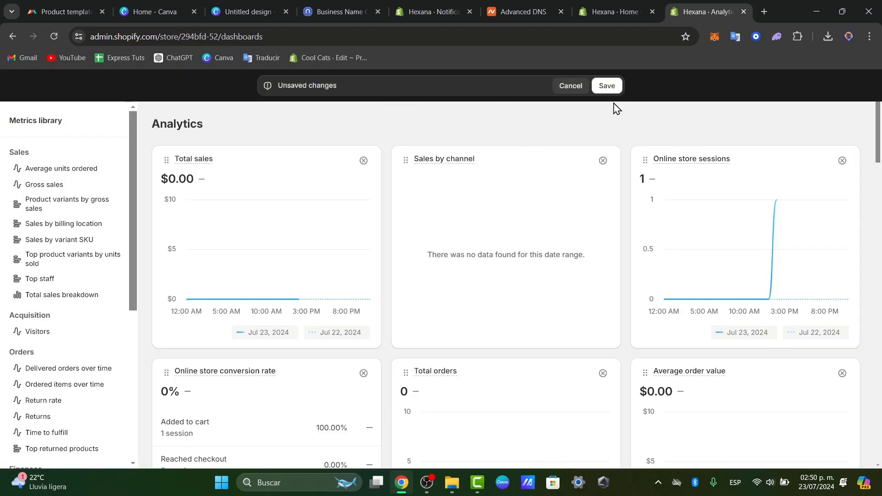
click(571, 86)
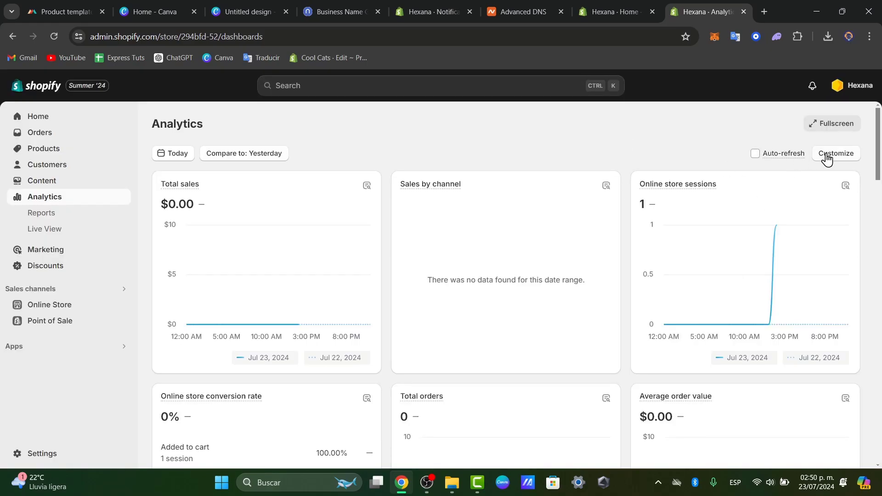
- Review the Marketing overview, including top channels and installed app activities, and view the Campaigns page
click(65, 251)
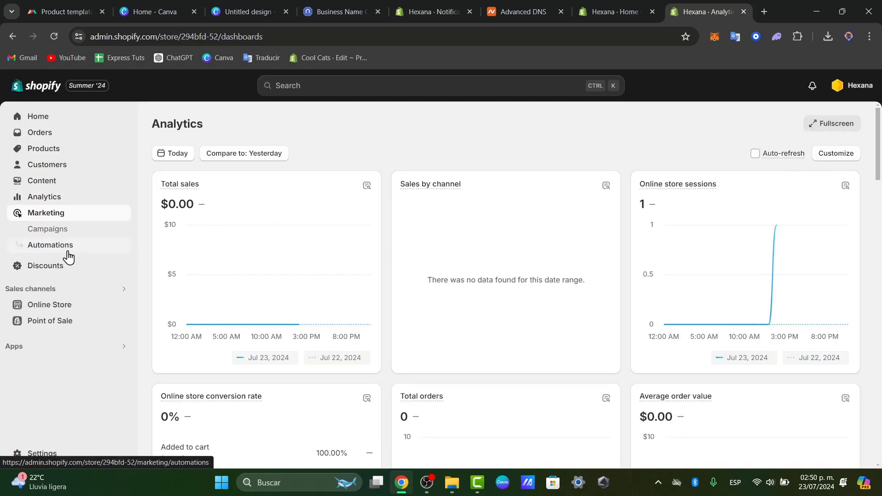
click(67, 252)
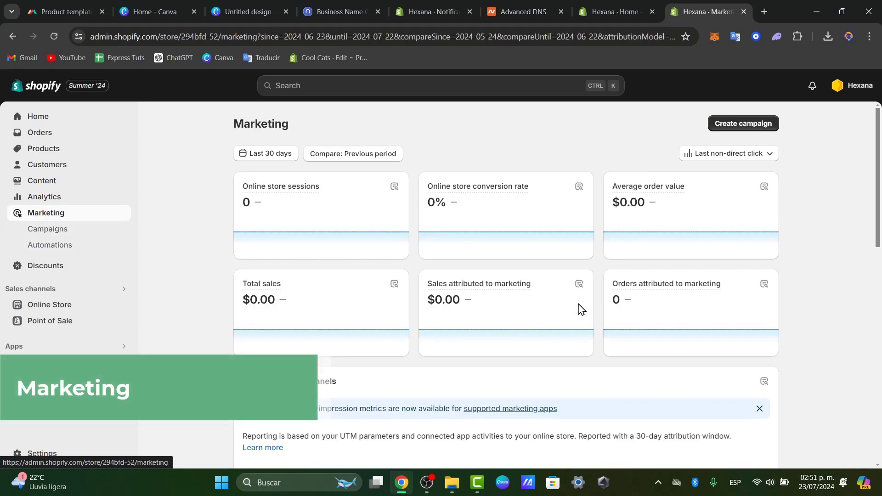
scroll(580, 308, down, 3)
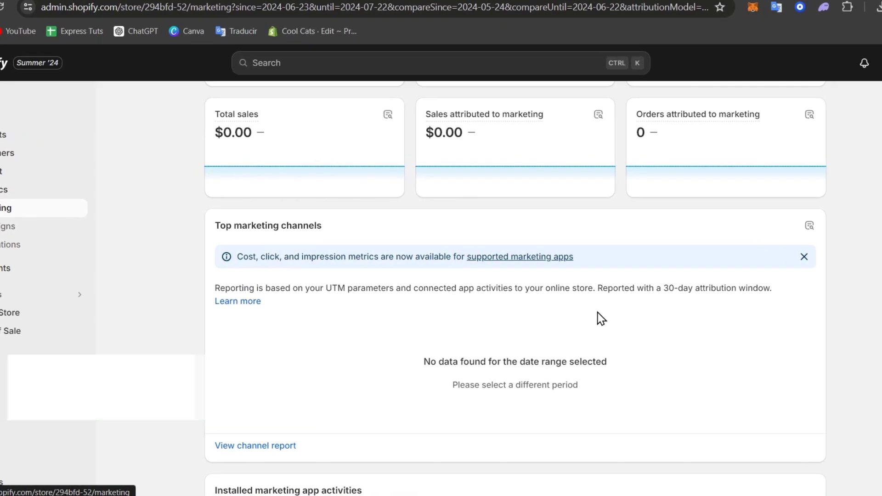
scroll(601, 318, down, 5)
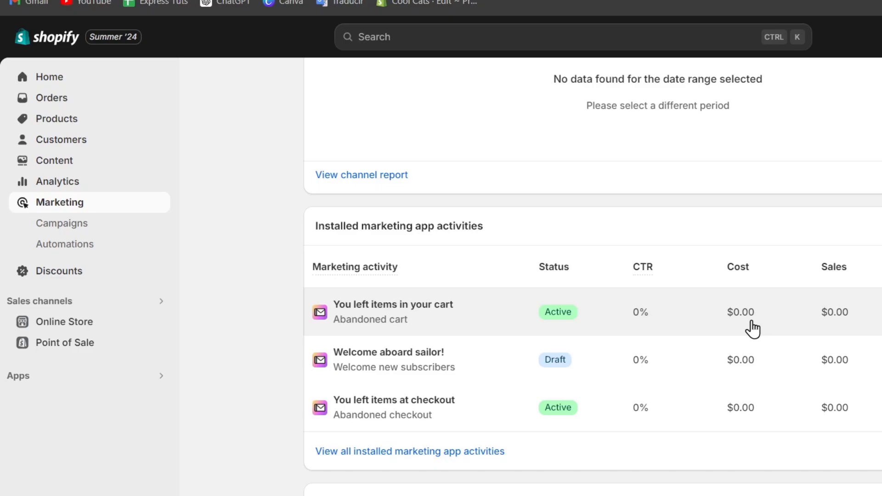
click(145, 229)
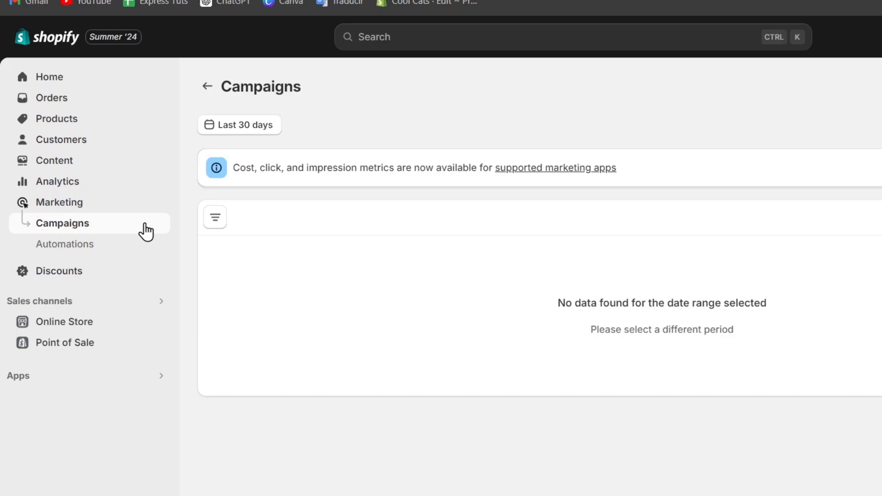
- Start creating a new discount of the "Amount off products" type in Discounts
click(78, 275)
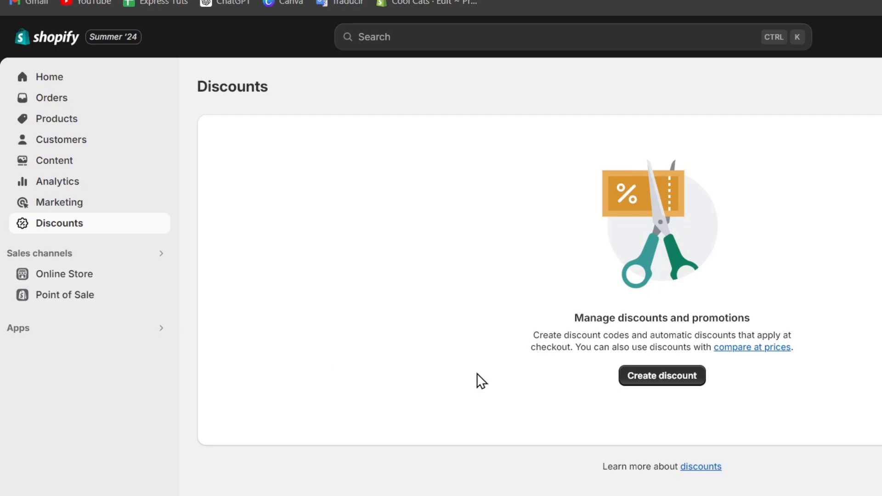
click(682, 376)
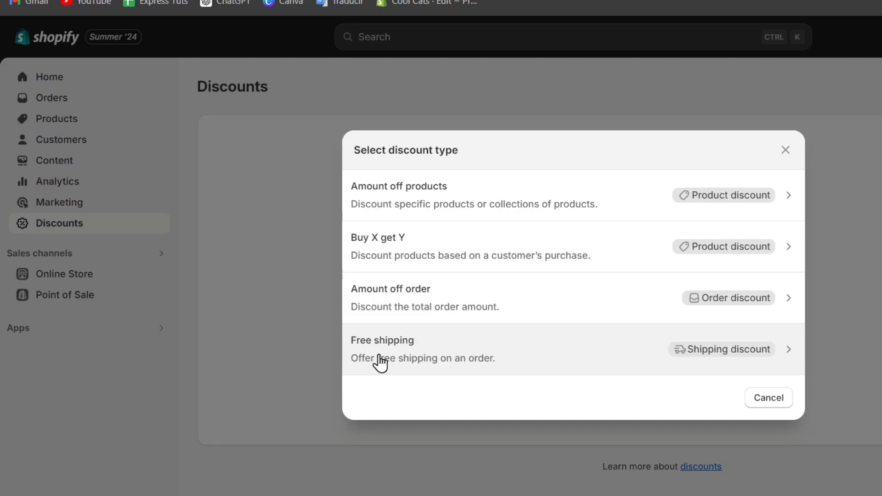
click(442, 202)
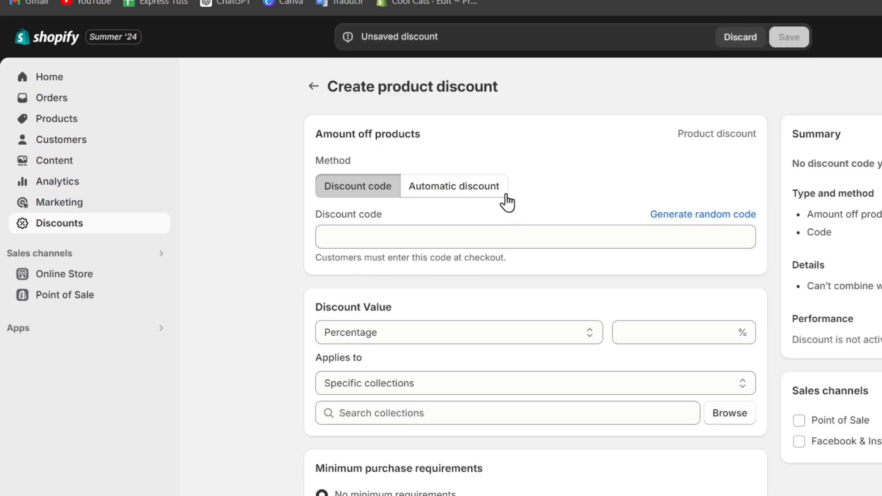
- Use the discount code method with the code GEOMETRIC10 and set the discount value to 10 percent
click(362, 237)
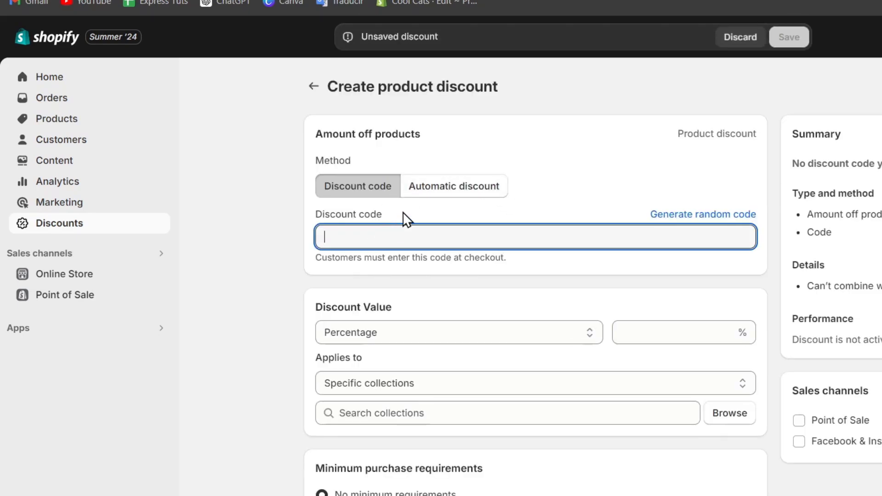
click(444, 200)
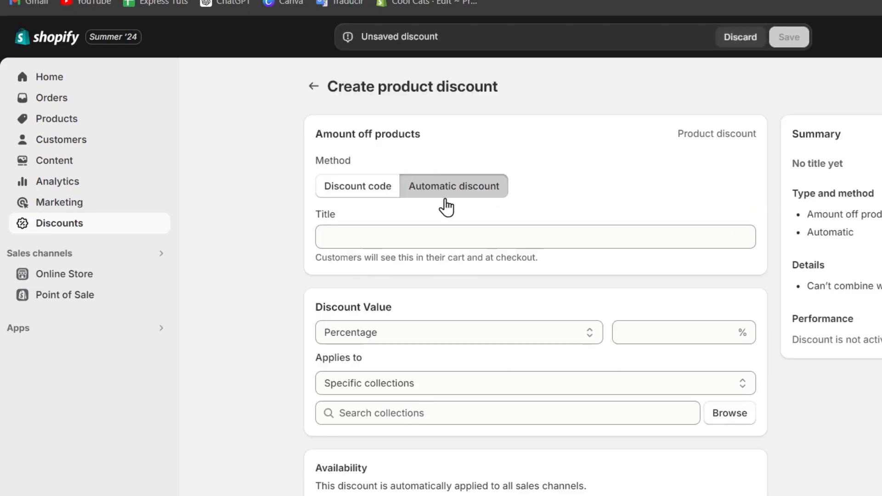
click(362, 196)
click(432, 238)
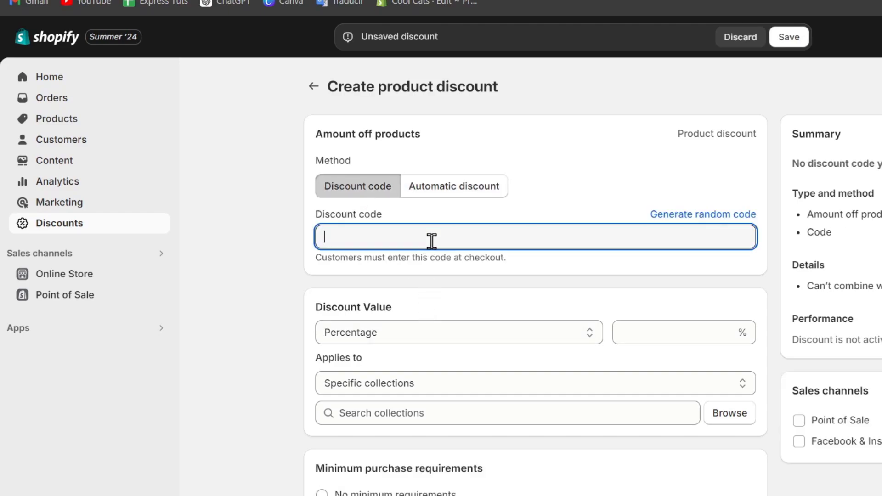
text(GEOM)
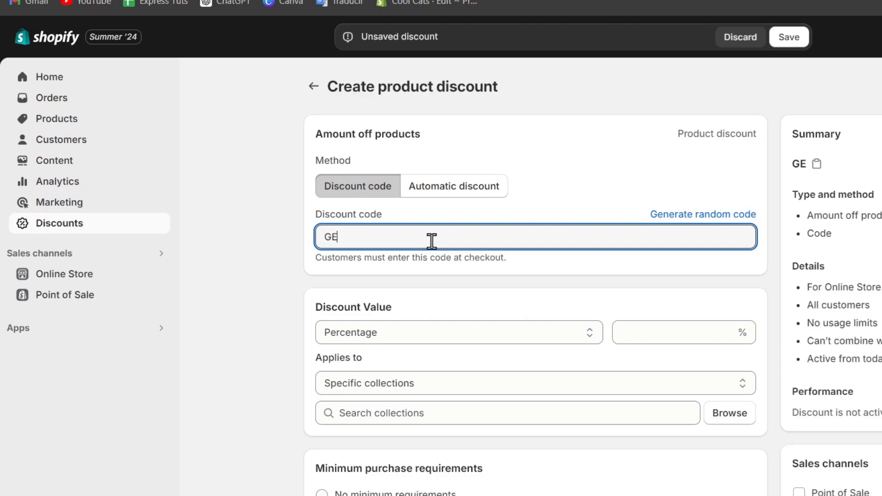
key(BackSpace)
text(METRIC10)
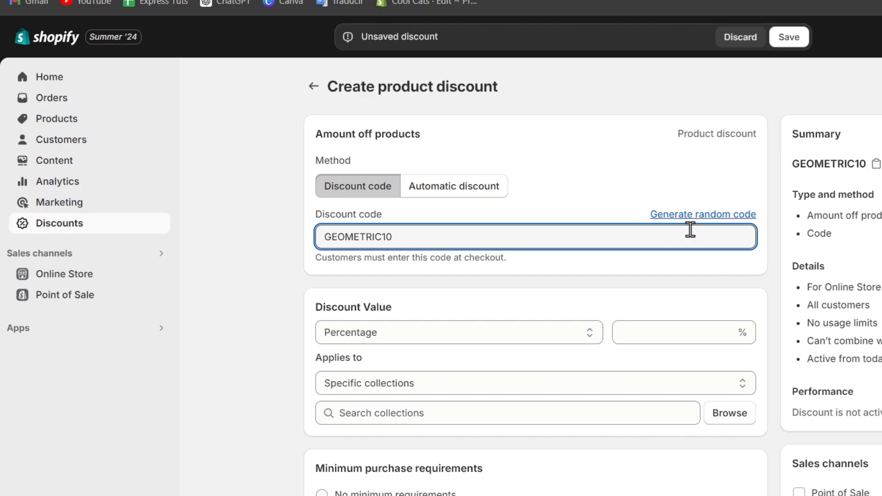
click(684, 332)
text(10)
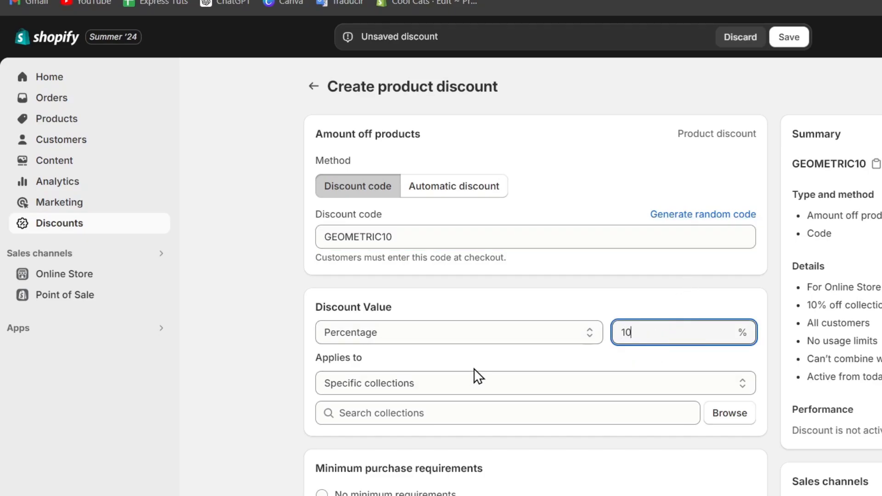
- Make the discount apply to specific products and open the product selection list
scroll(475, 374, down, 2)
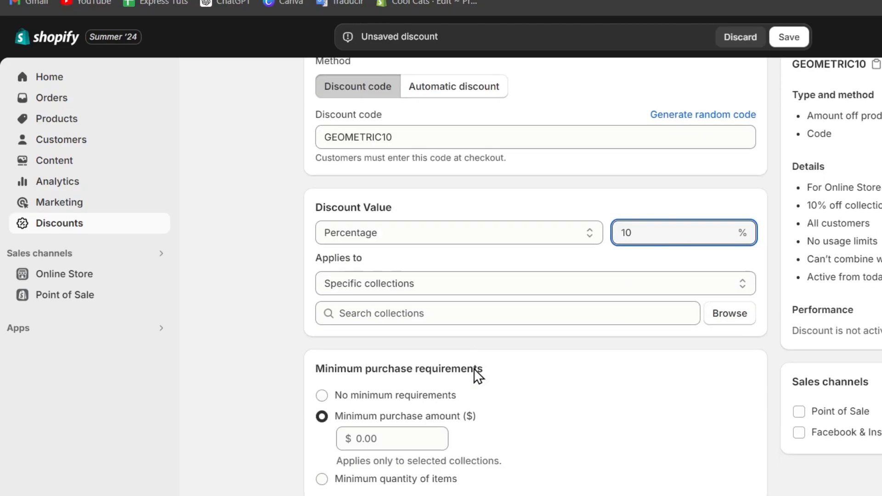
click(415, 283)
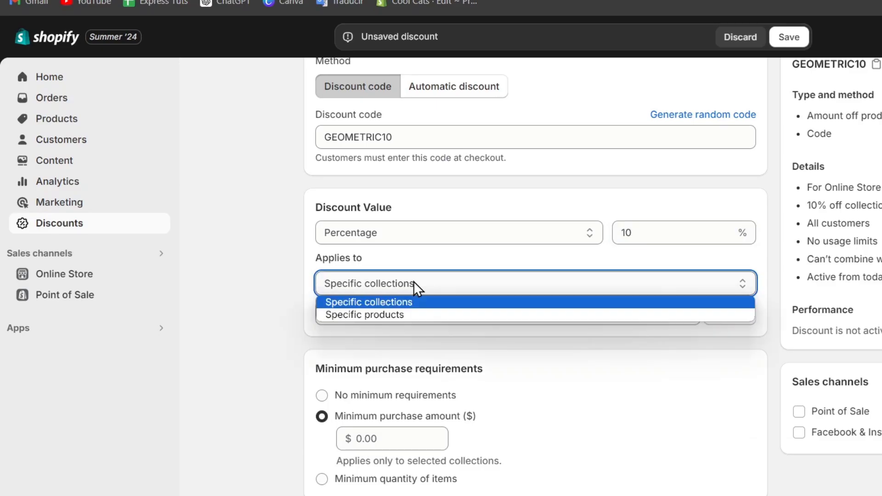
click(424, 314)
click(424, 314)
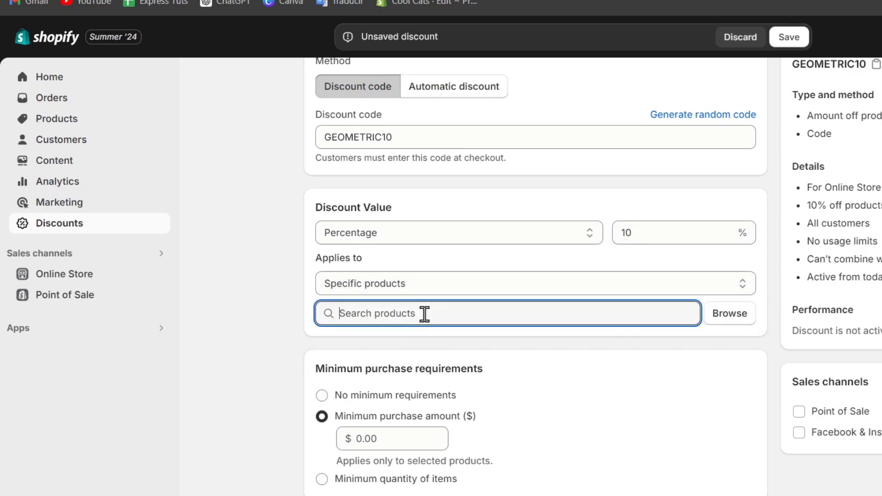
click(730, 325)
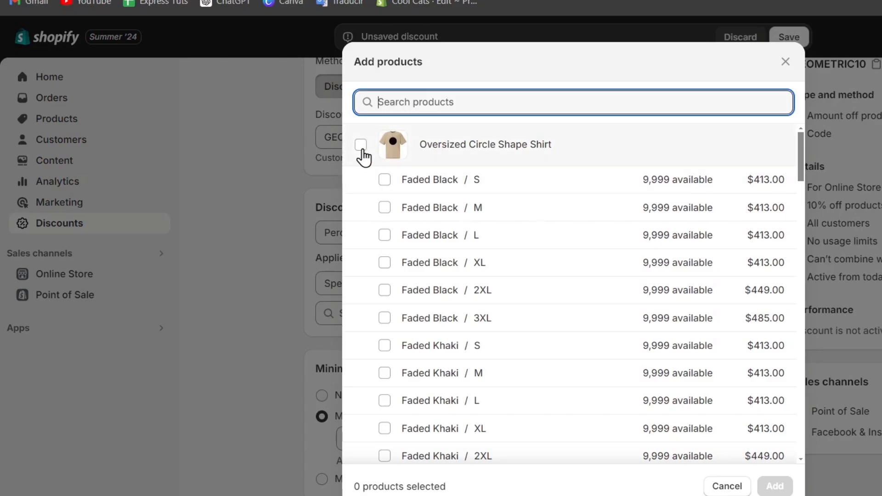
- Add the Oversized Circle, Hegaxon and Star Shape Shirts with all their variants to the discount
click(361, 145)
scroll(493, 271, down, 7)
scroll(491, 284, down, 8)
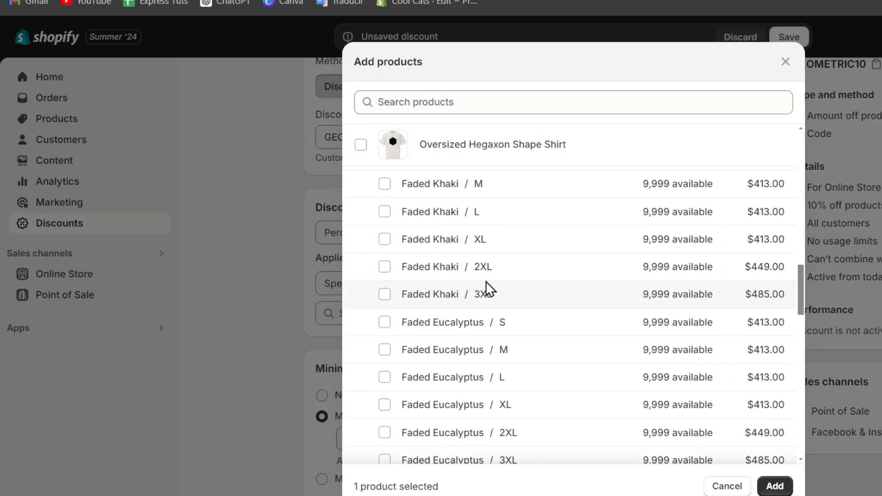
scroll(487, 289, up, 6)
scroll(441, 270, down, 3)
scroll(404, 239, up, 4)
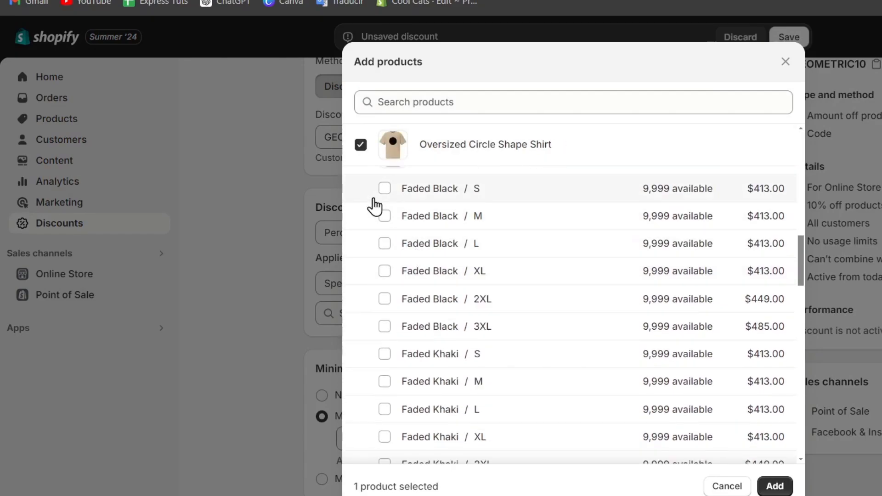
click(361, 253)
scroll(424, 312, down, 20)
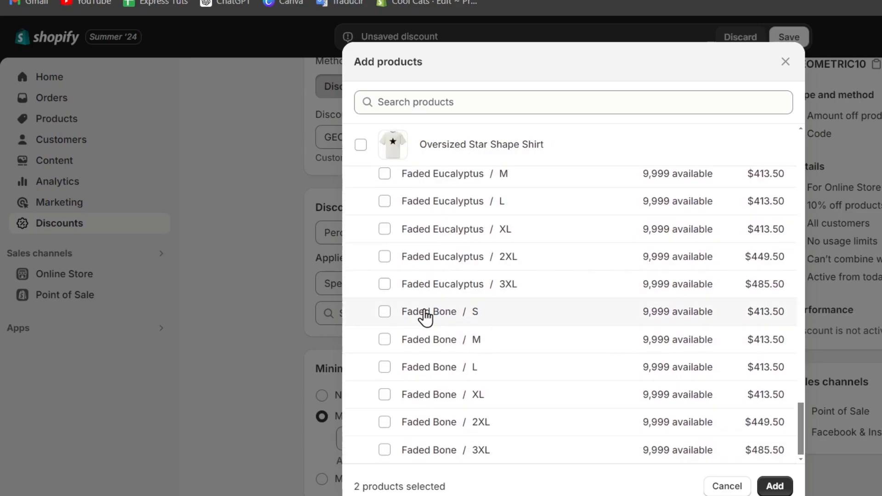
scroll(424, 312, up, 9)
scroll(405, 285, up, 2)
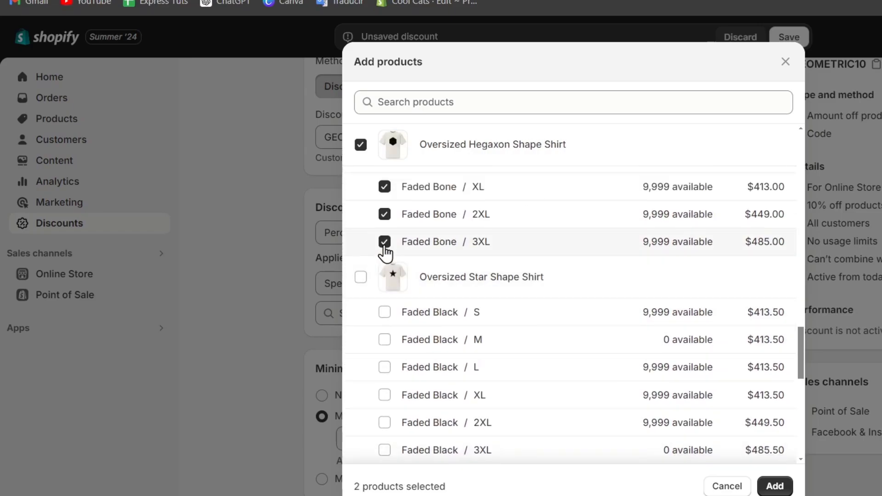
click(361, 276)
scroll(593, 342, down, 1)
scroll(596, 342, down, 15)
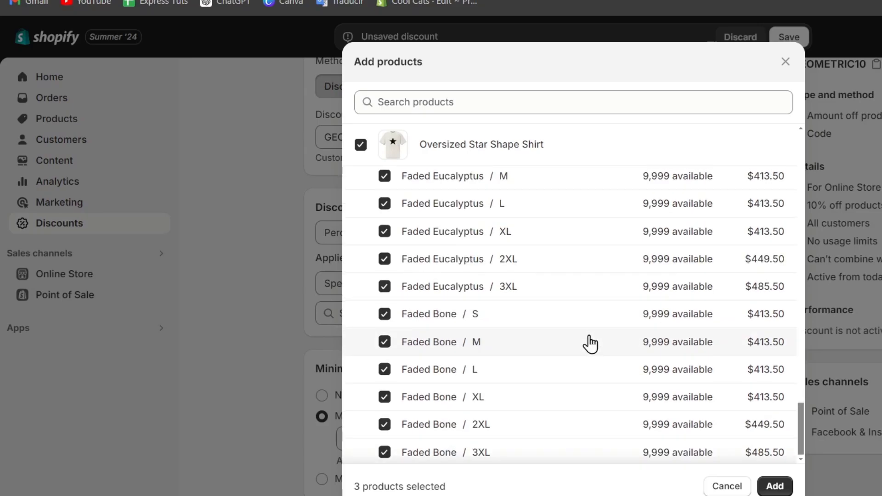
click(775, 486)
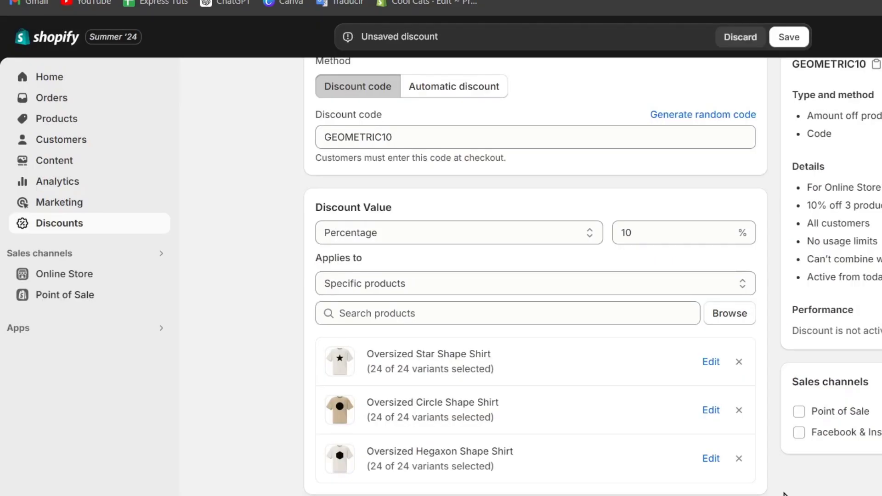
- Require a minimum purchase amount of $5.00 for the discount
scroll(703, 409, down, 6)
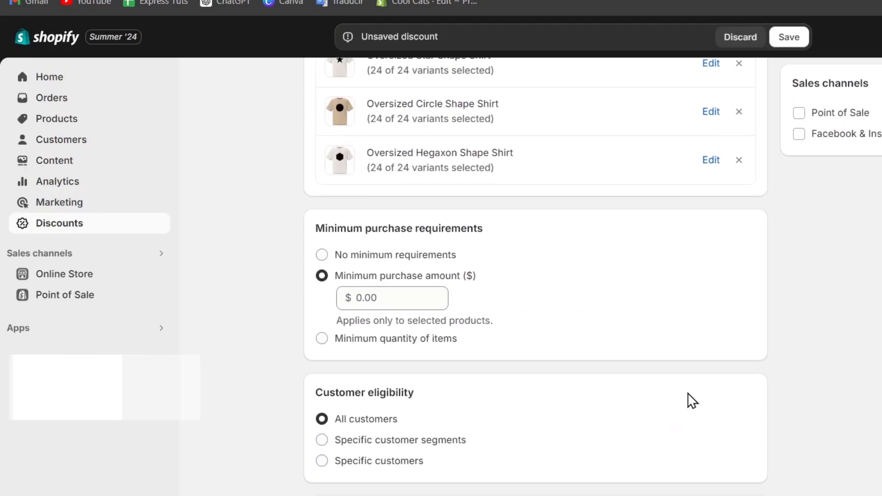
click(409, 258)
click(412, 279)
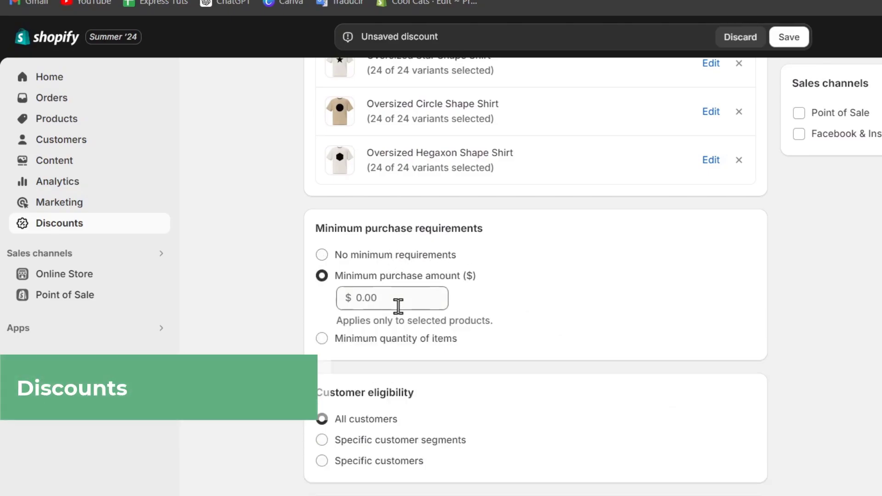
click(395, 304)
text(6)
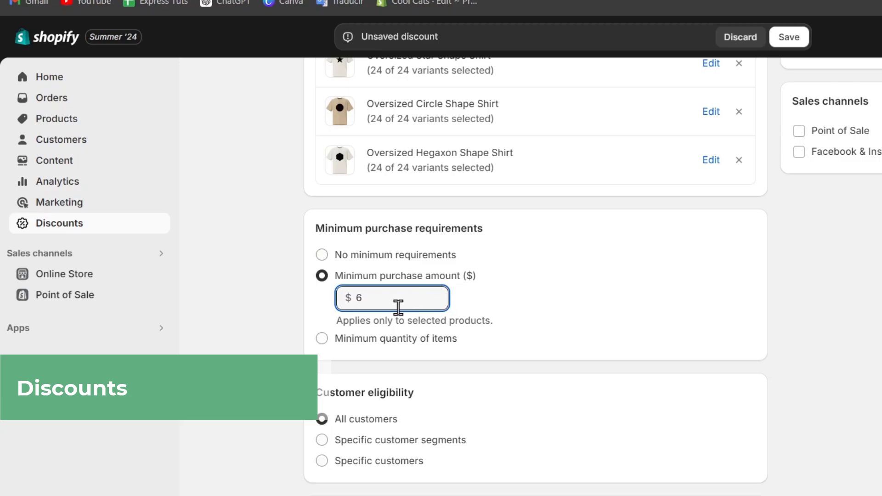
text(5)
double_click(422, 297)
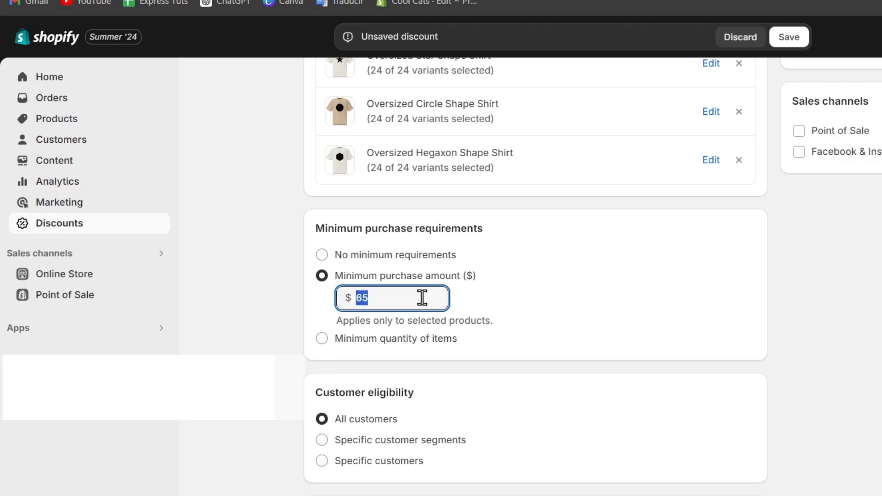
text(5)
click(539, 362)
scroll(539, 362, down, 4)
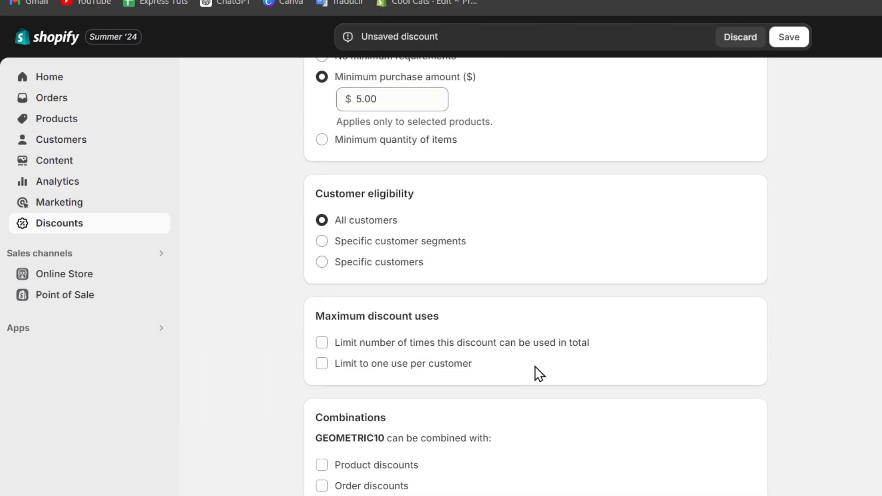
- Keep the remaining eligibility, usage and date options as they are, save the GEOMETRIC10 discount and return to the discounts list
drag(362, 191, 371, 188)
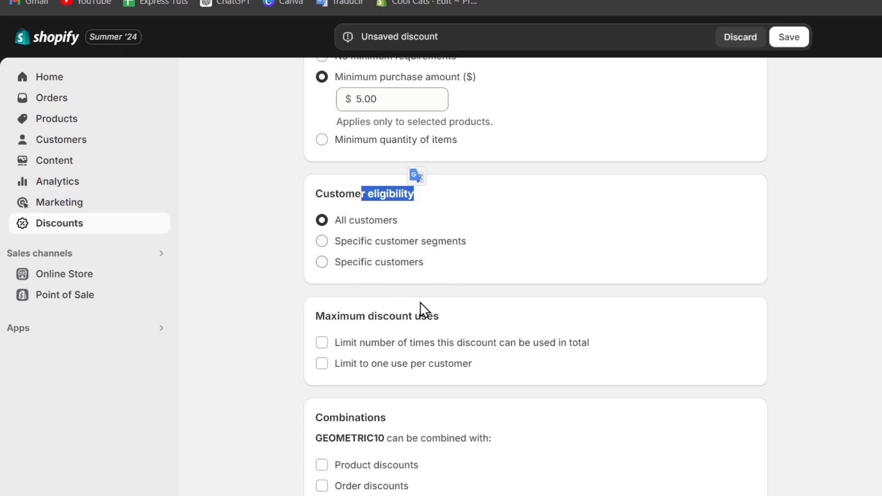
scroll(393, 324, down, 4)
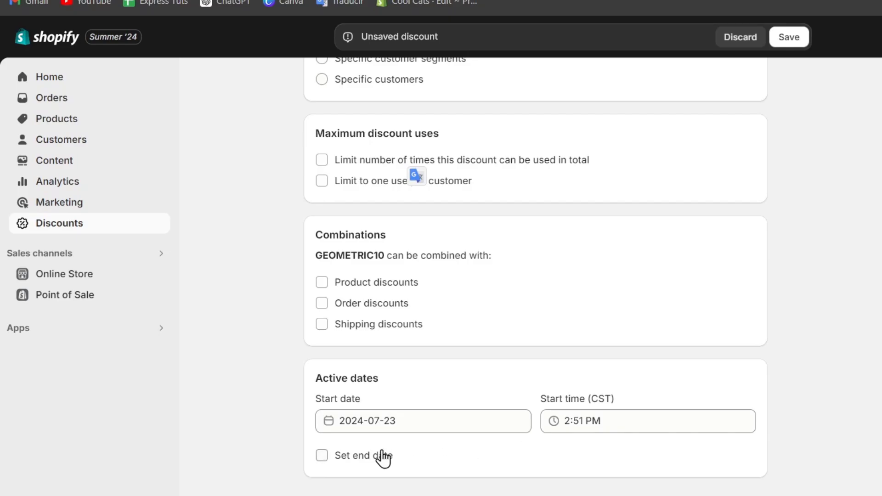
click(789, 37)
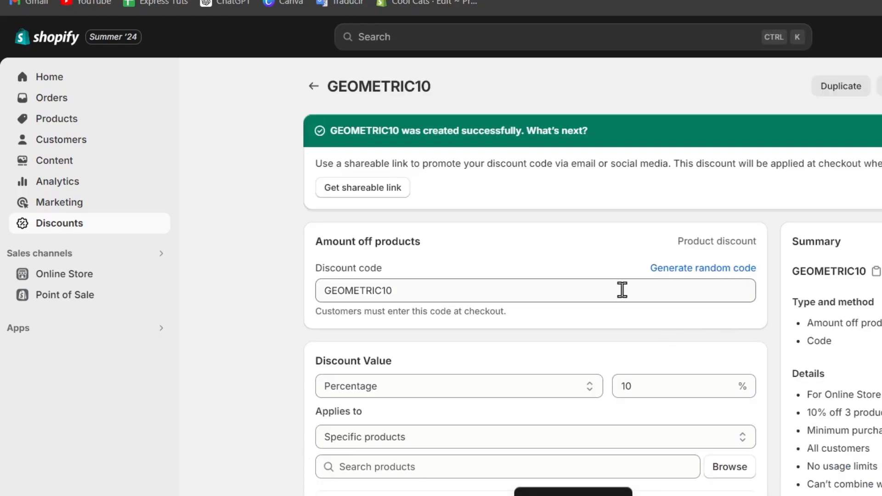
click(308, 88)
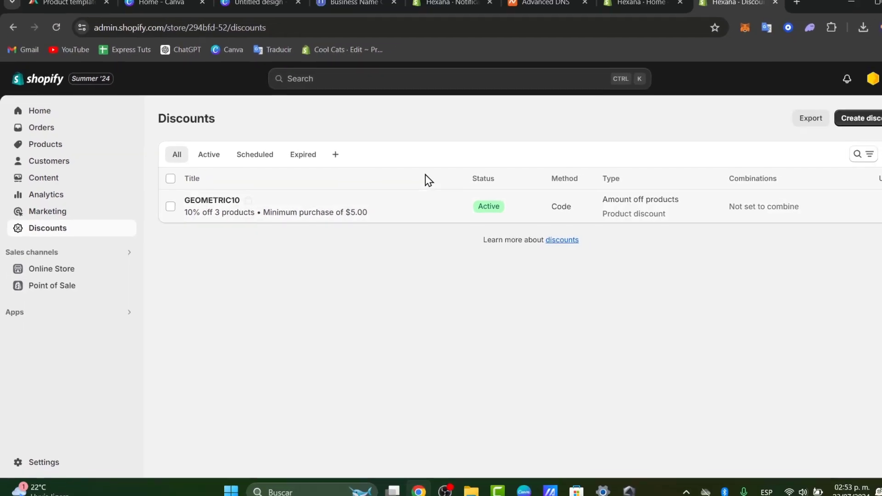
- Open the list of the store's installed apps
click(71, 312)
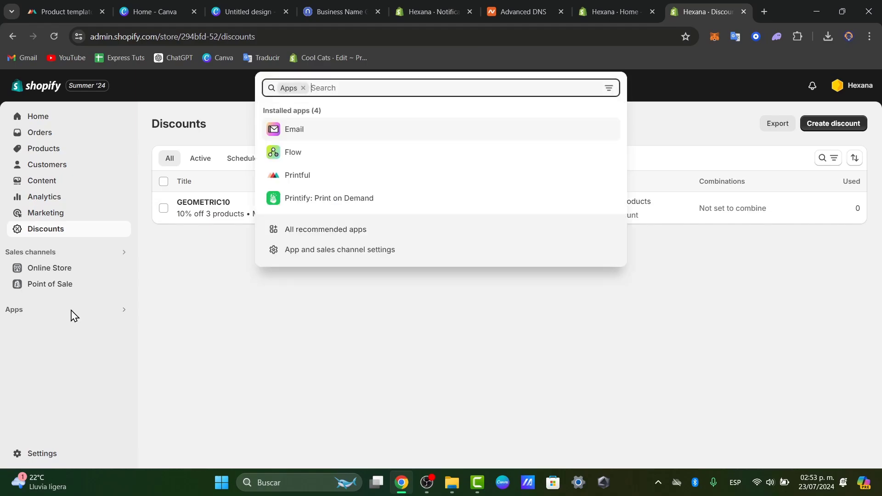
click(337, 311)
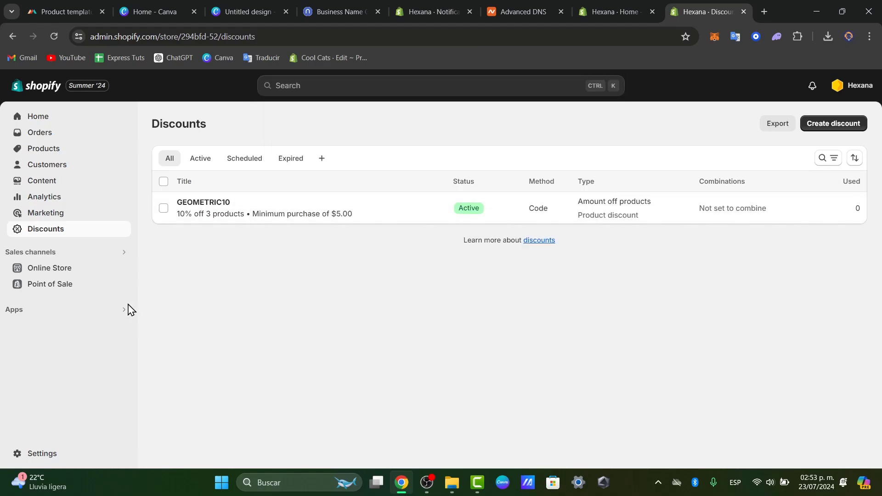
click(97, 314)
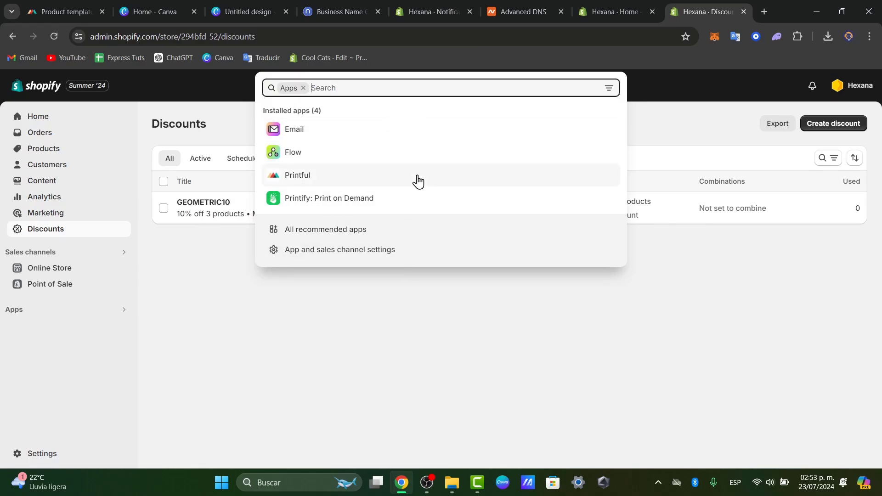
- Look through the other open browser tabs and switch to the store's notification settings
click(604, 2)
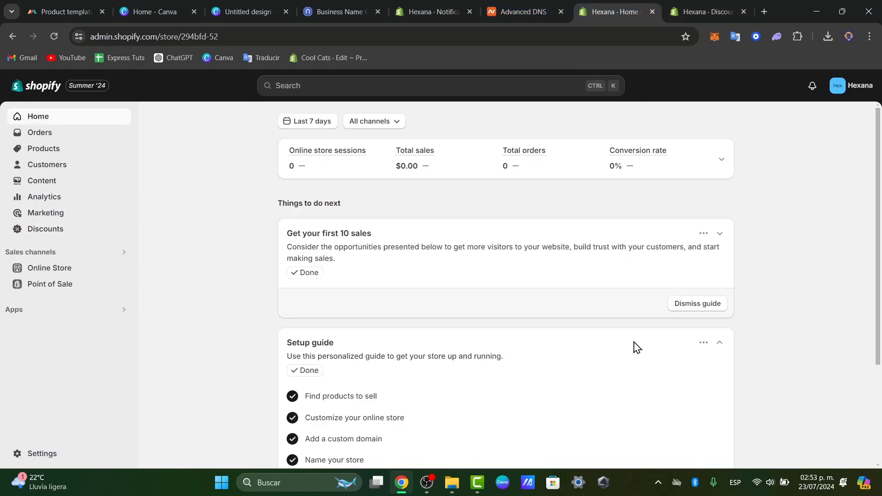
click(681, 2)
click(612, 2)
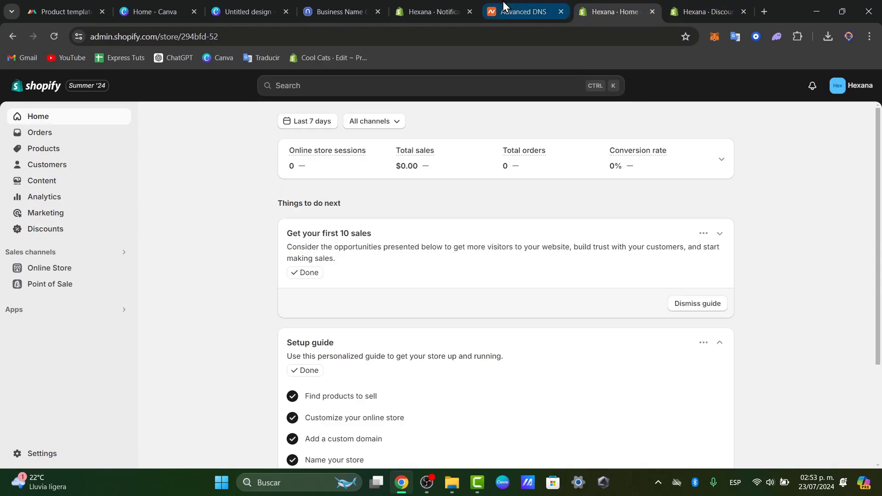
click(502, 2)
click(443, 2)
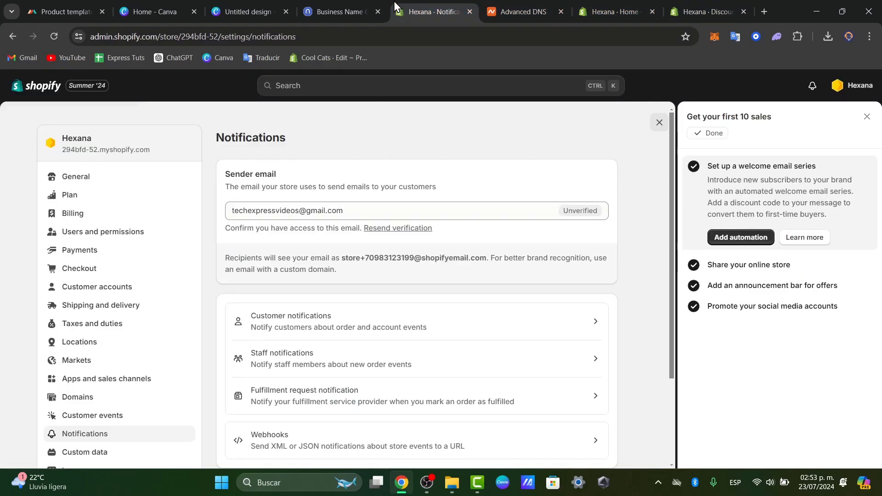
- Close the first 10 sales guide and the notification settings, and exit the welcome email editor
click(867, 117)
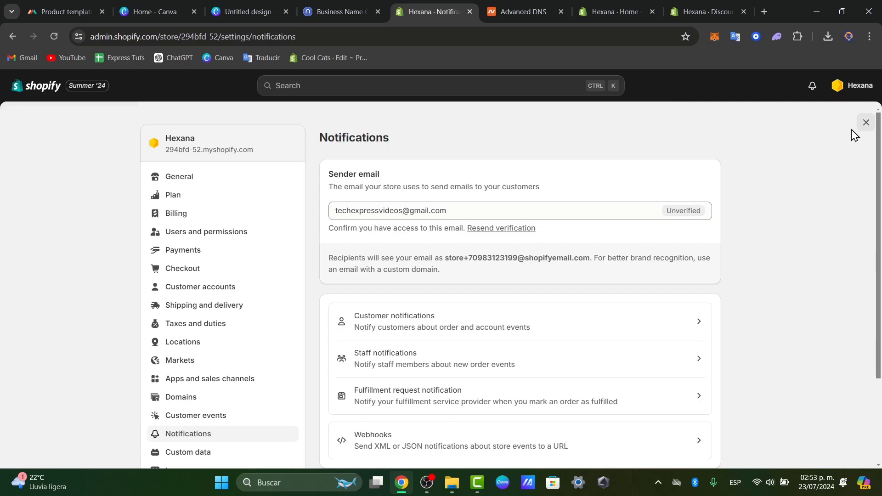
click(860, 128)
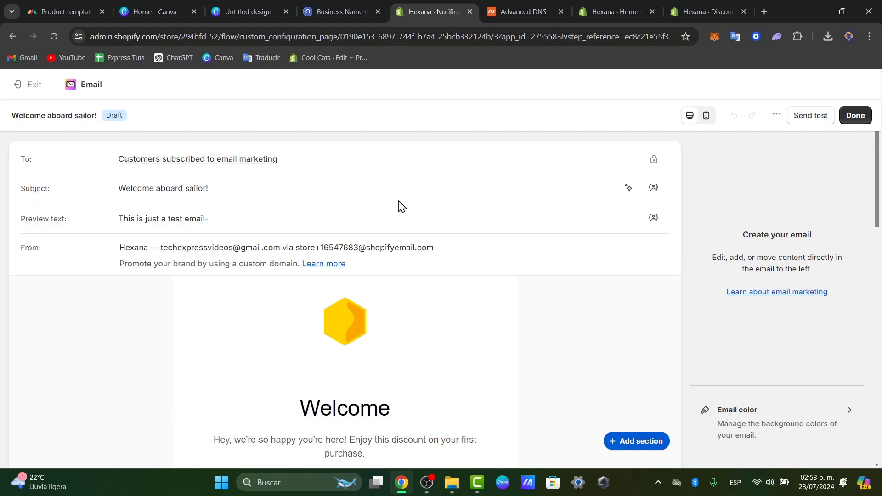
click(28, 98)
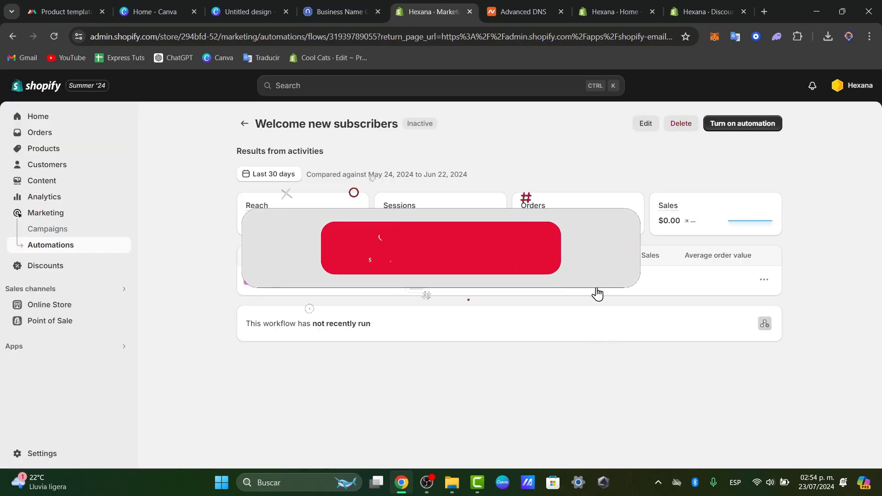